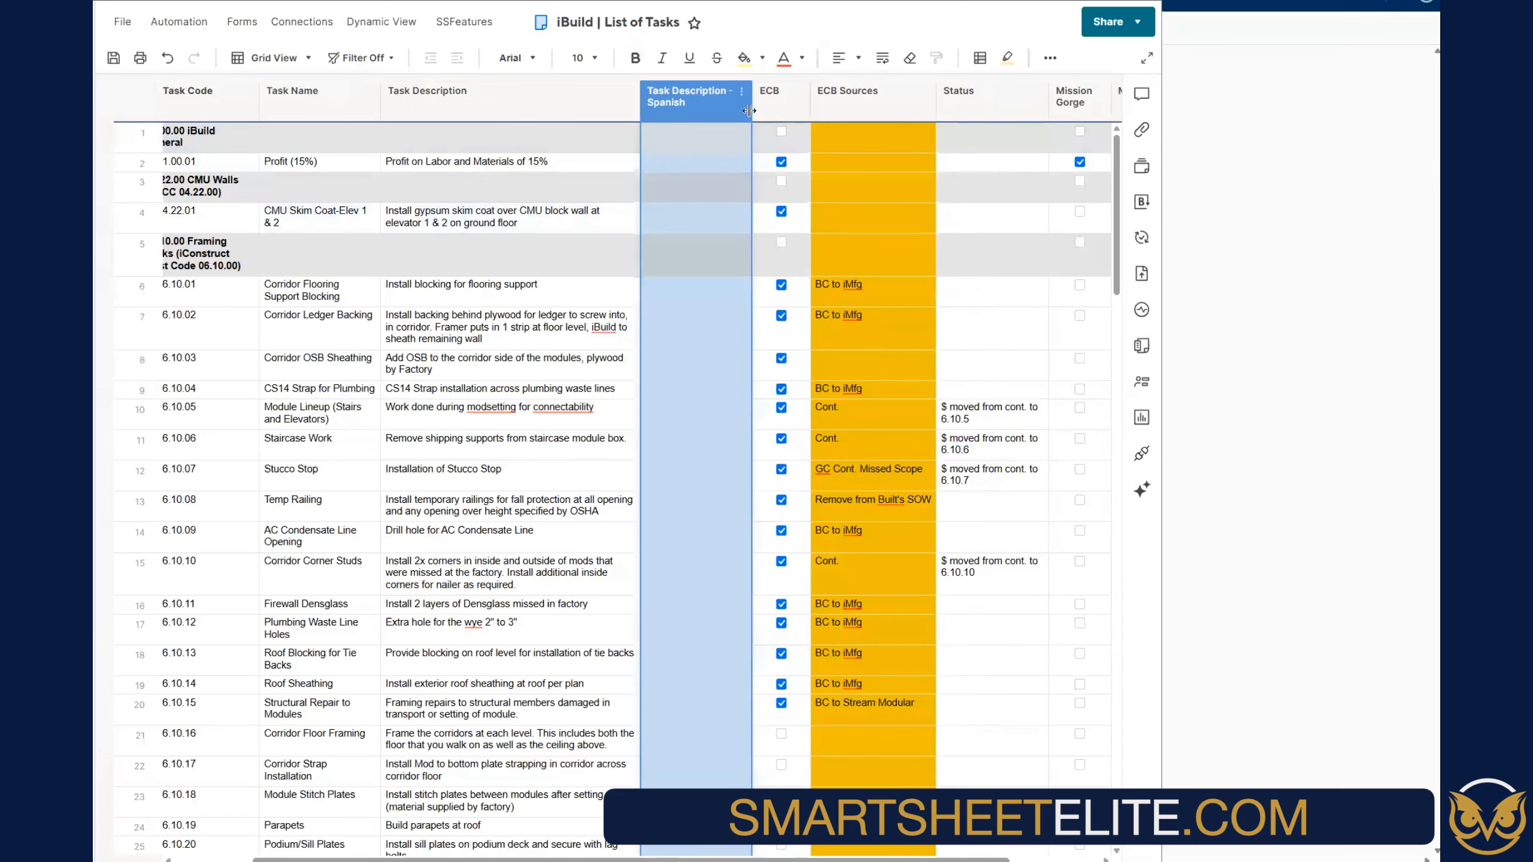
Widen the Task Description - Spanish column to roughly match the Task Description column and save the sheet
{"action": "left_click_drag", "start_coordinate": [753, 116], "coordinate": [893, 124]}
{"action": "left_click", "coordinate": [431, 168]}
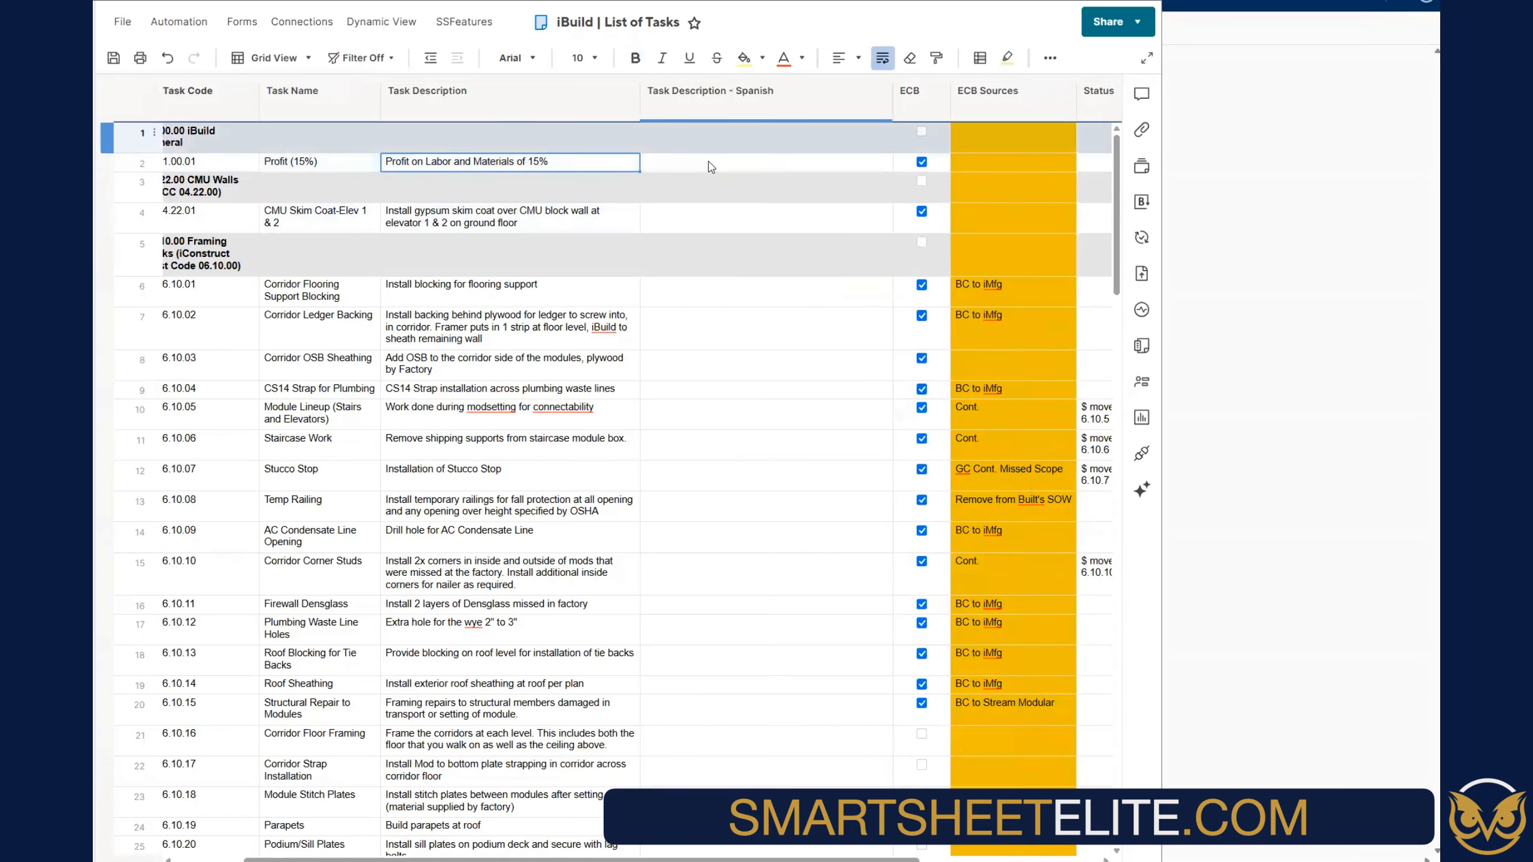
{"action": "left_click", "coordinate": [711, 167]}
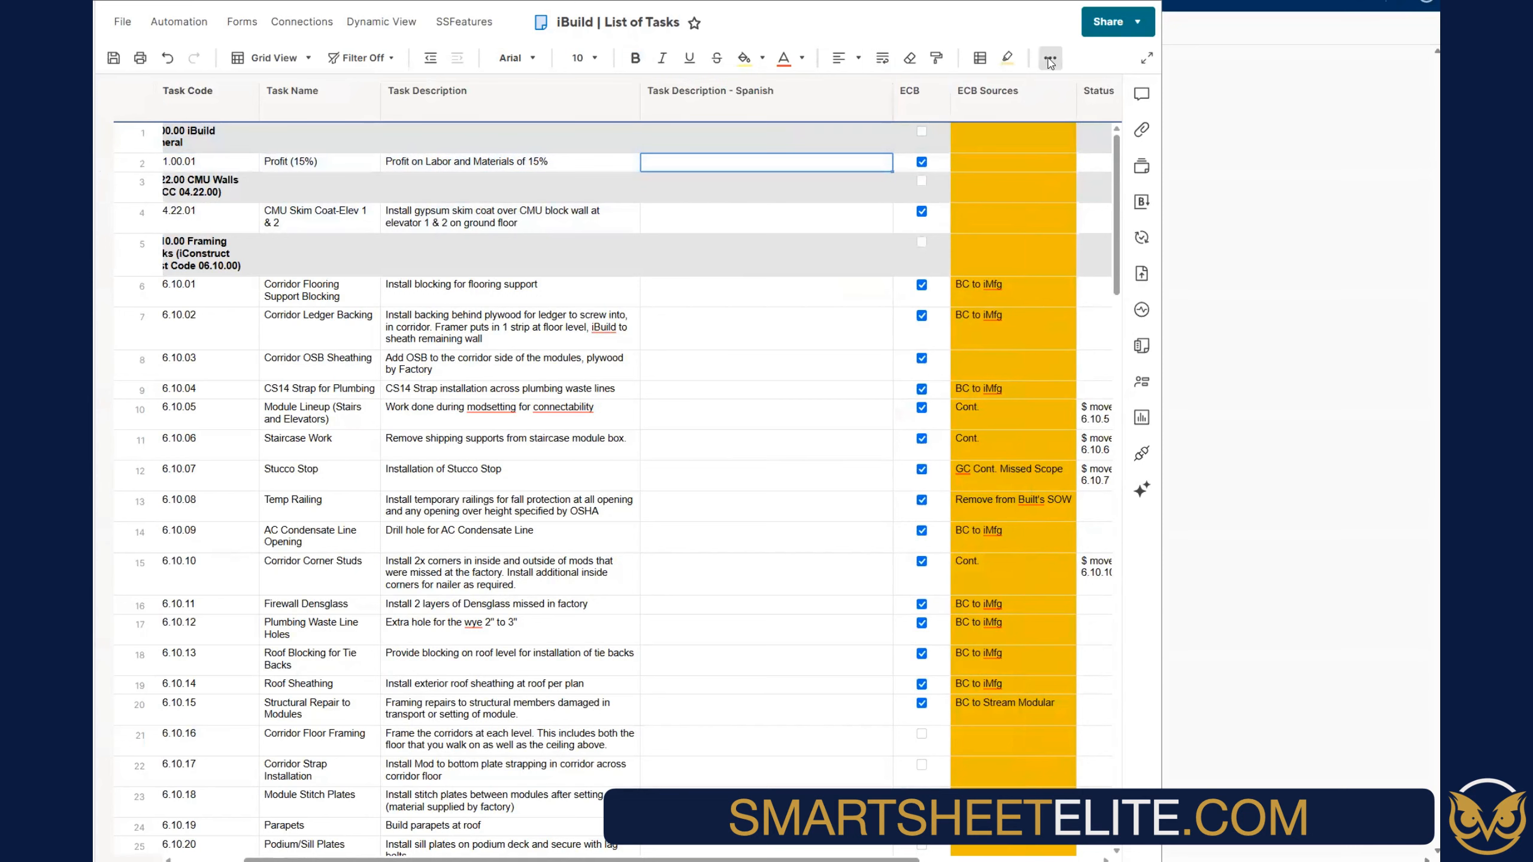
{"action": "left_click", "coordinate": [748, 685]}
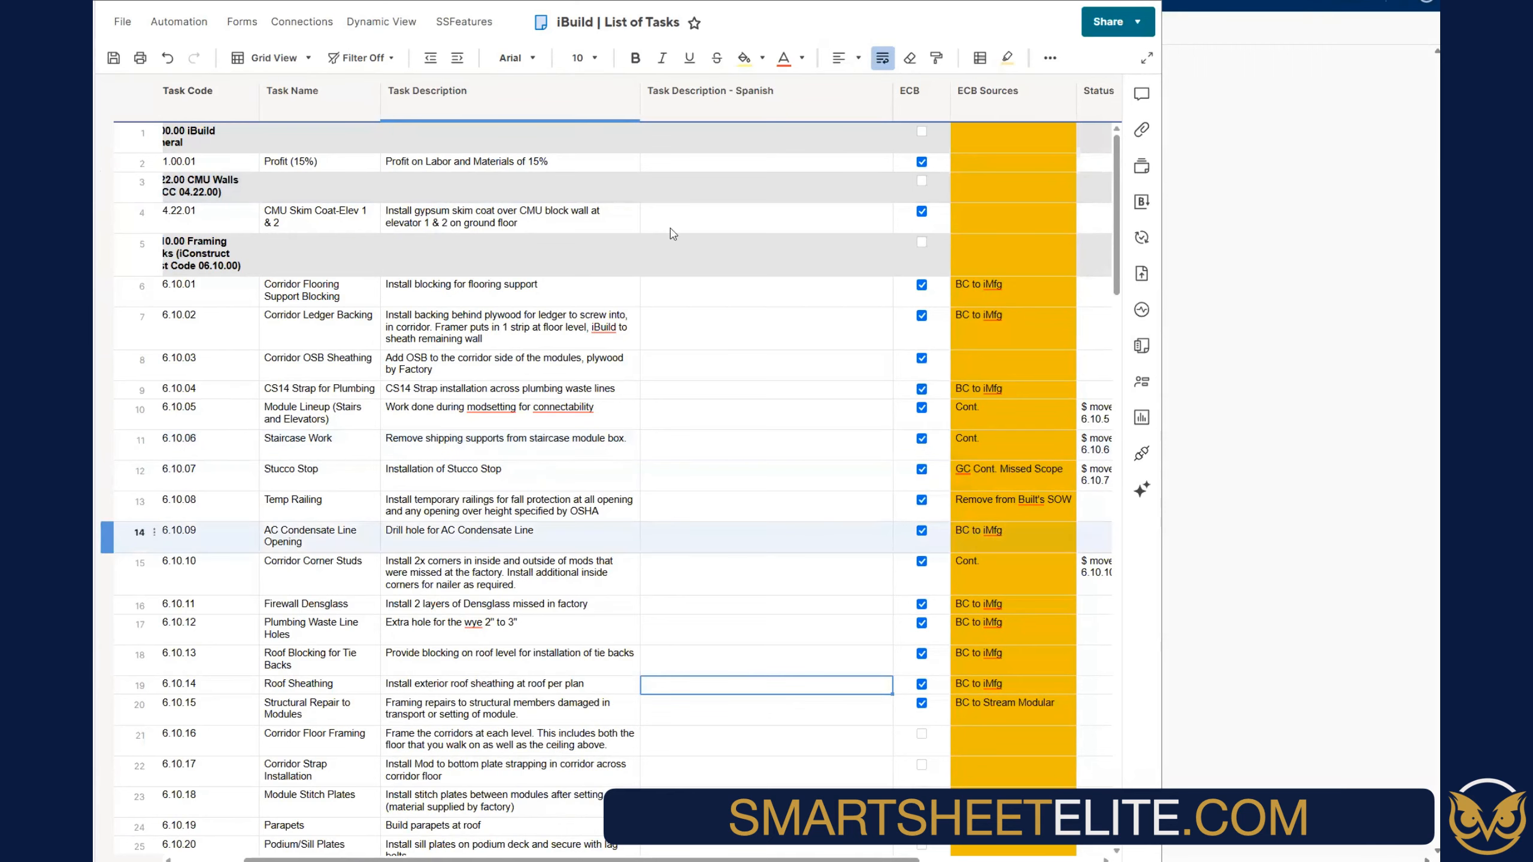
{"action": "key", "text": "ctrl+s"}
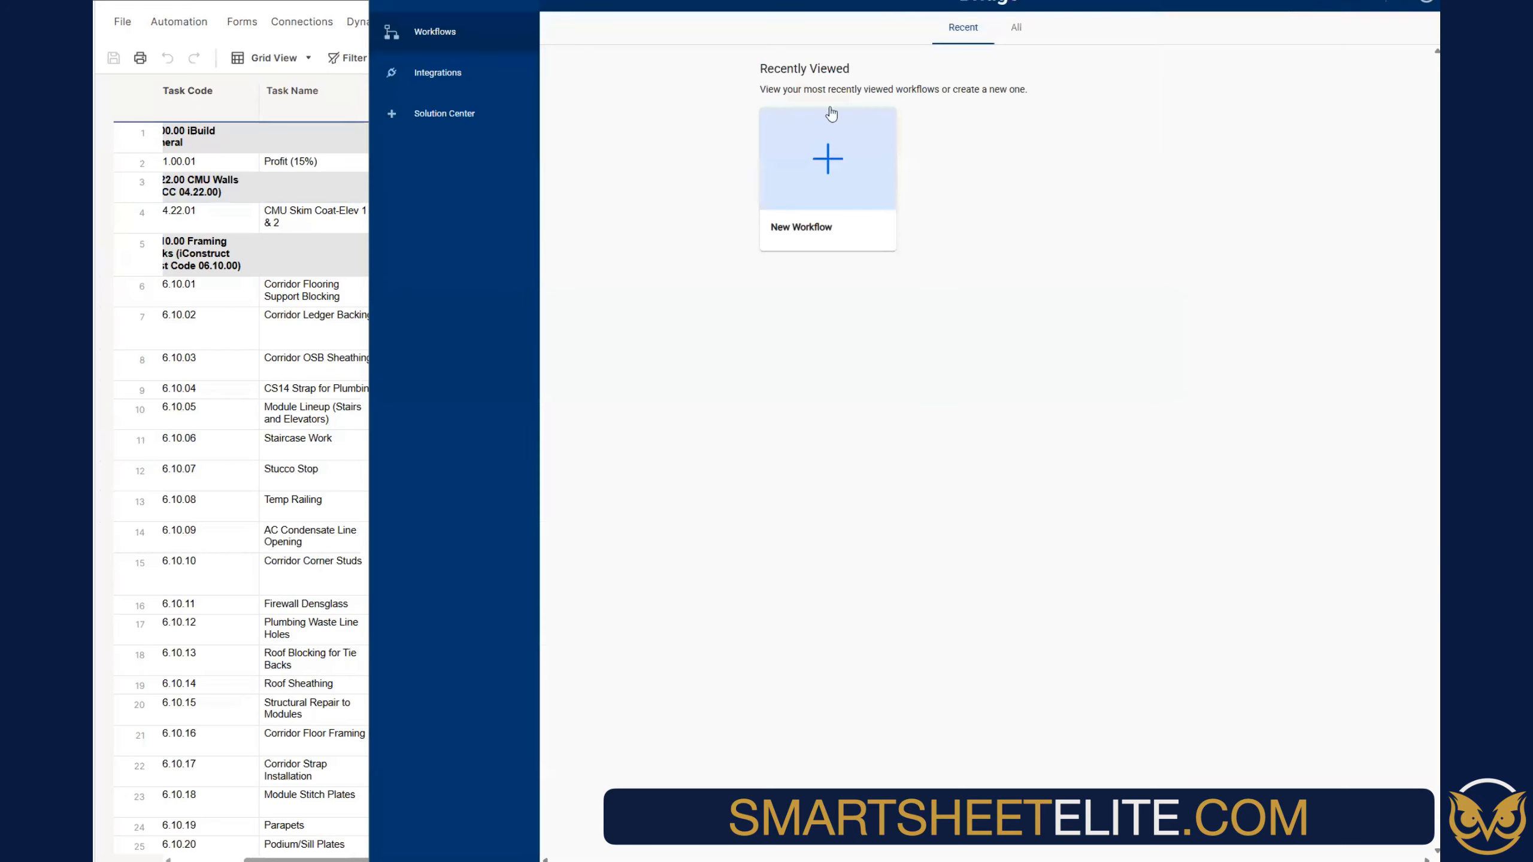
Create a new Bridge workflow named iBuild List of Tasks Spanish Translation
{"action": "left_click", "coordinate": [830, 170]}
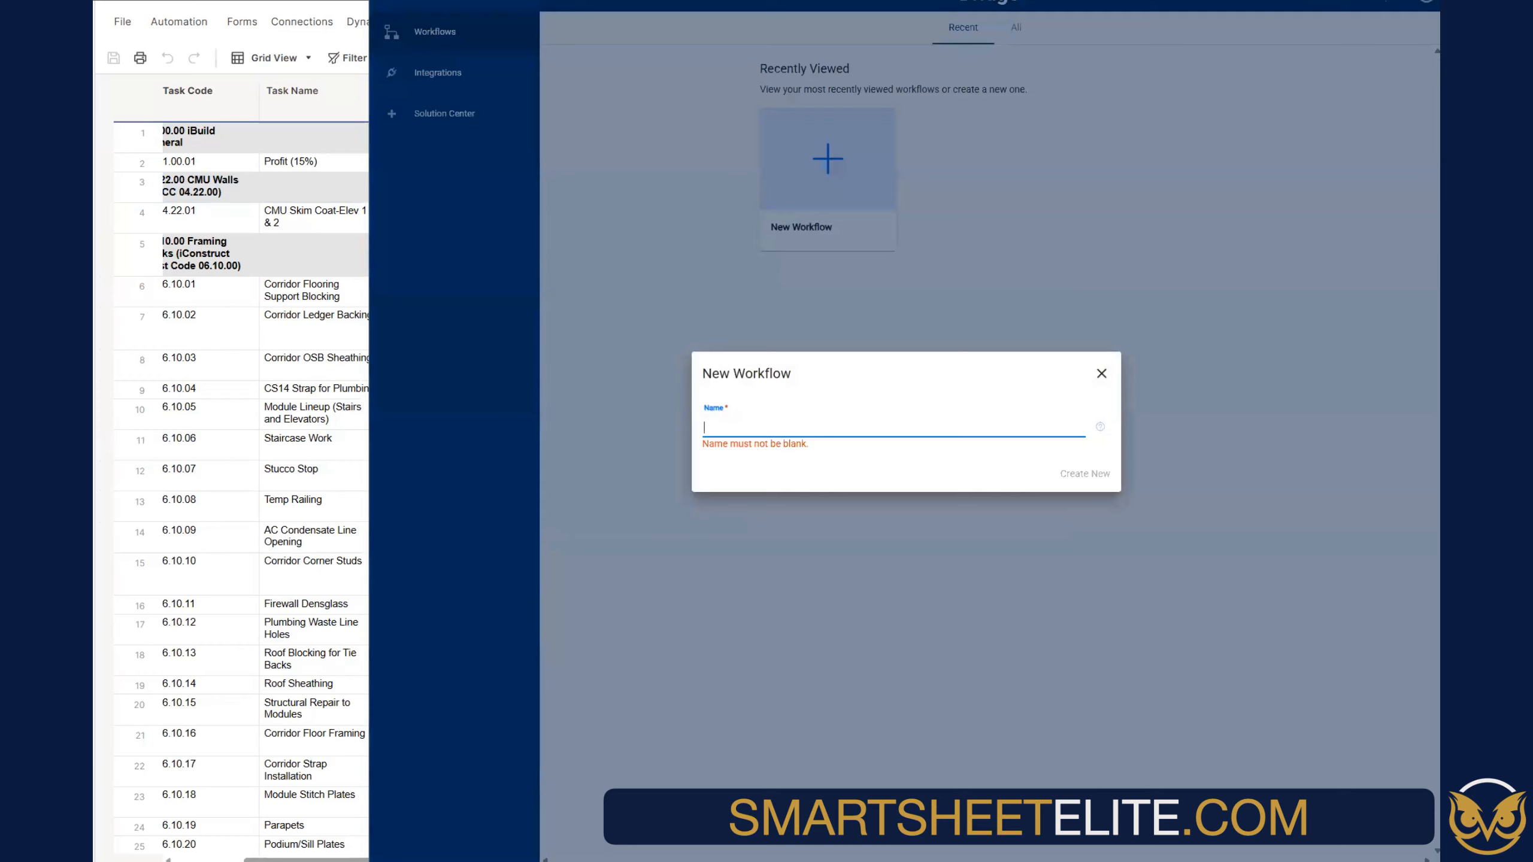
{"action": "type", "text": "iConstruct"}
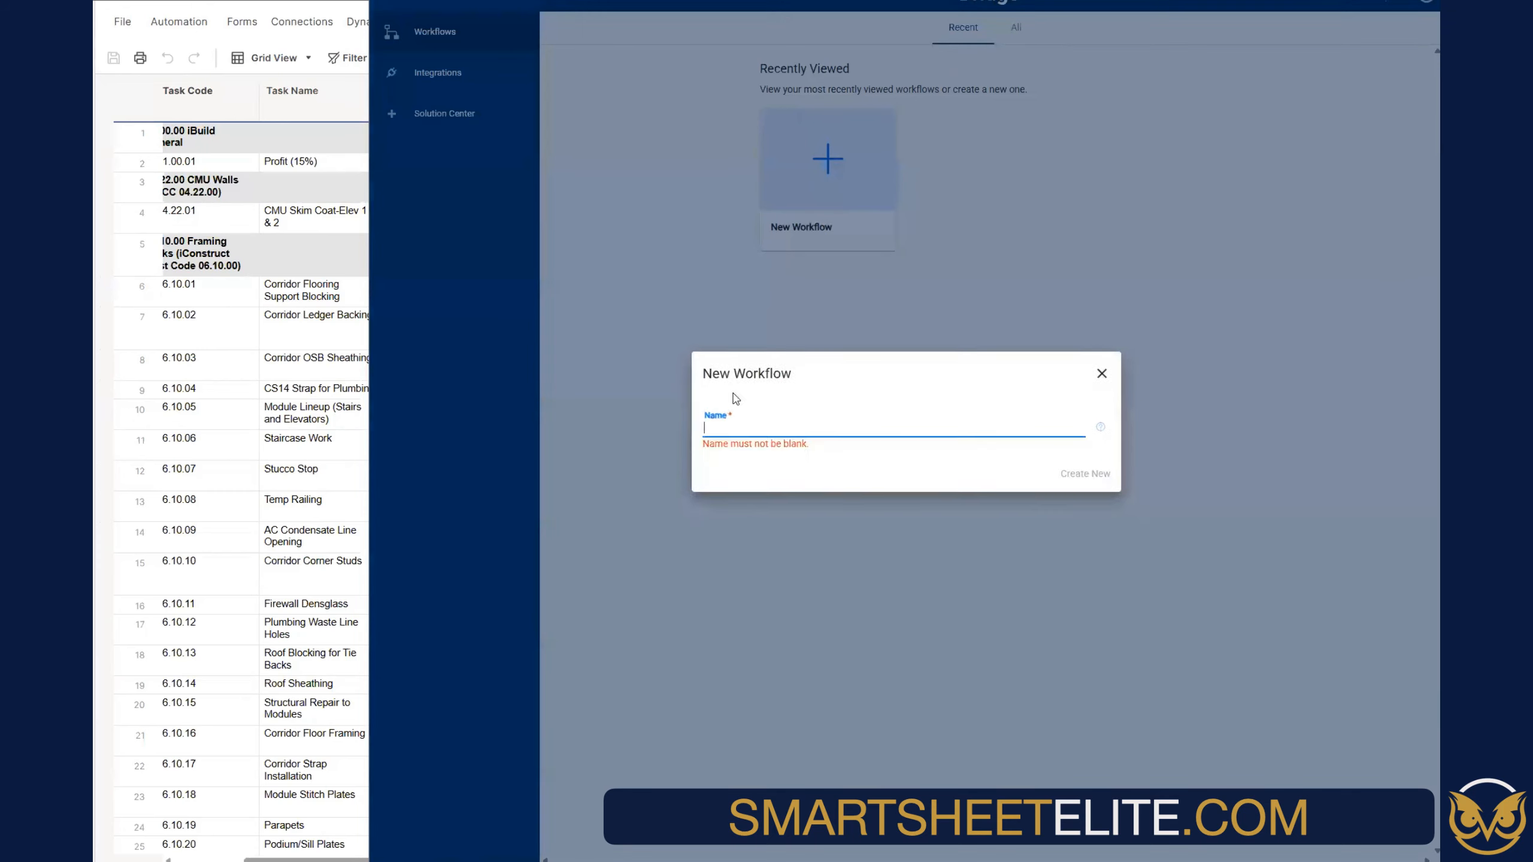
{"action": "type", "text": "iBuild to iConstruct Framing Tasks"}
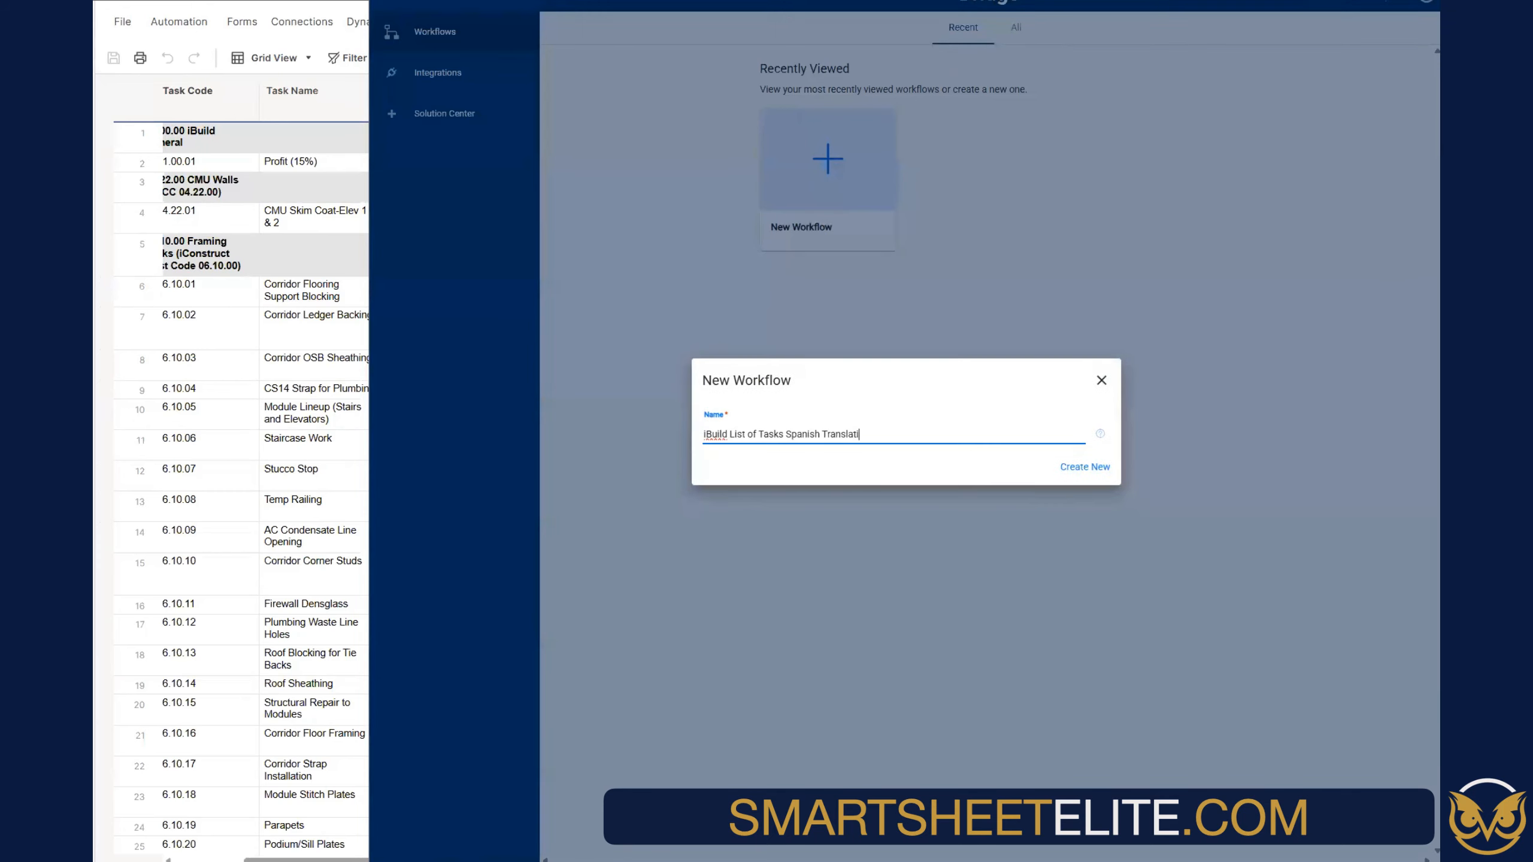
{"action": "key", "text": "Return"}
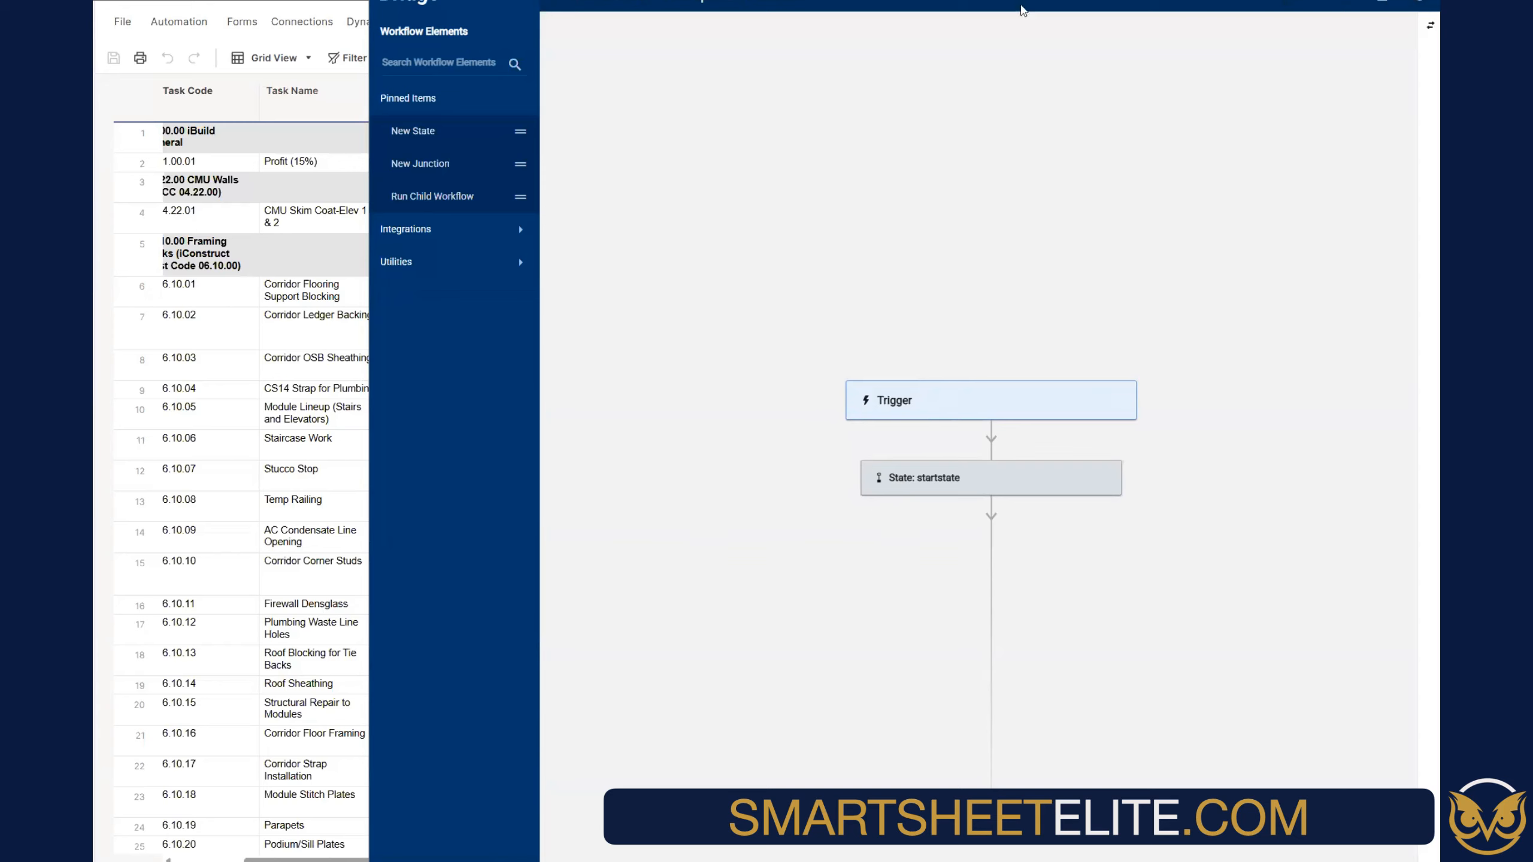
{"action": "left_click", "coordinate": [442, 232]}
{"action": "left_click", "coordinate": [423, 393]}
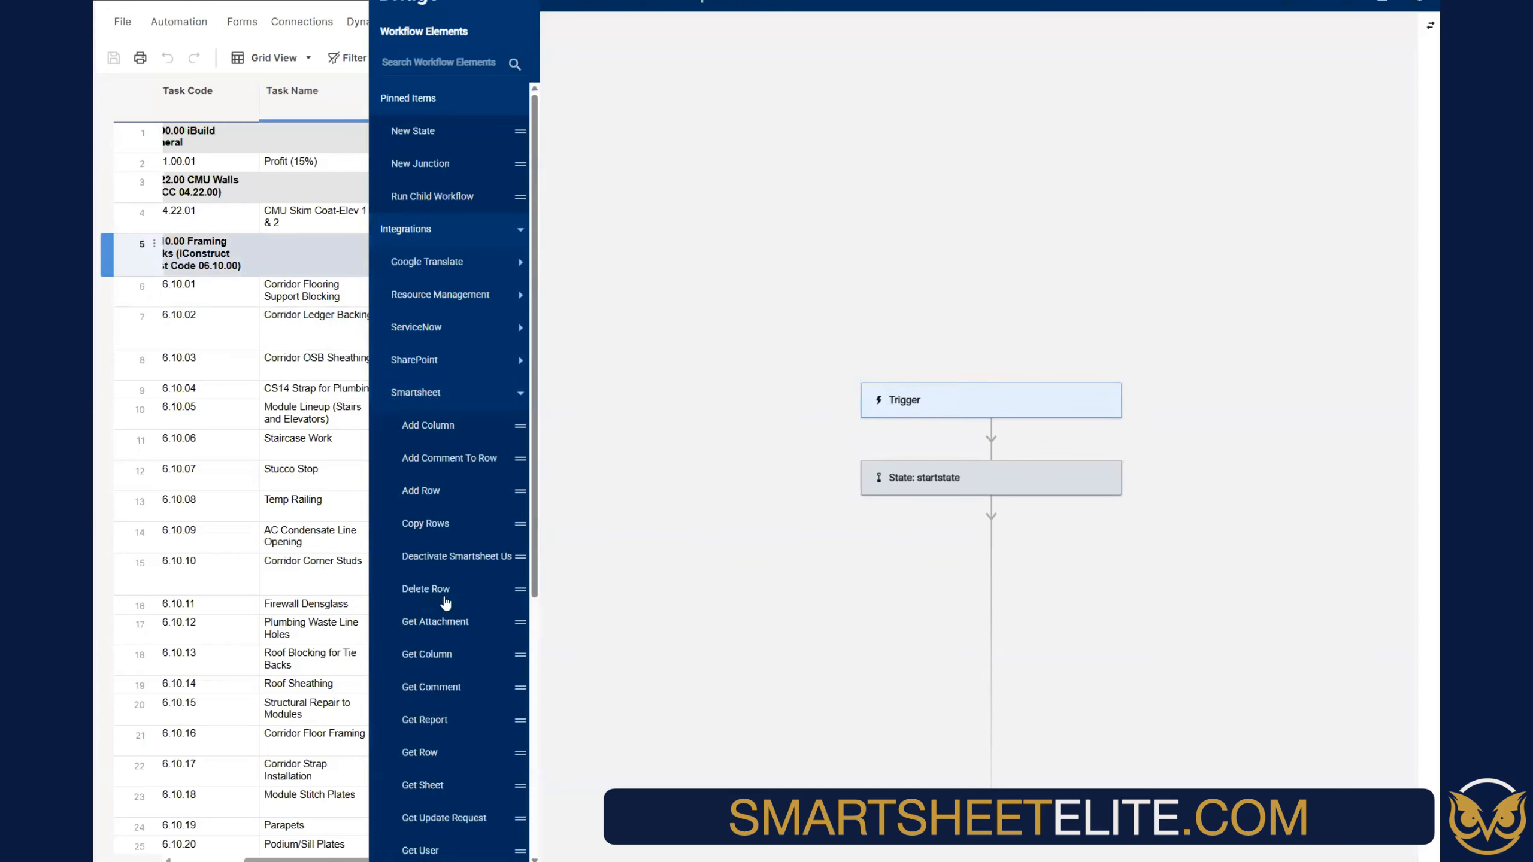
{"action": "scroll", "coordinate": [445, 604], "scroll_direction": "down", "scroll_amount": 5}
{"action": "left_click_drag", "start_coordinate": [417, 318], "coordinate": [993, 534]}
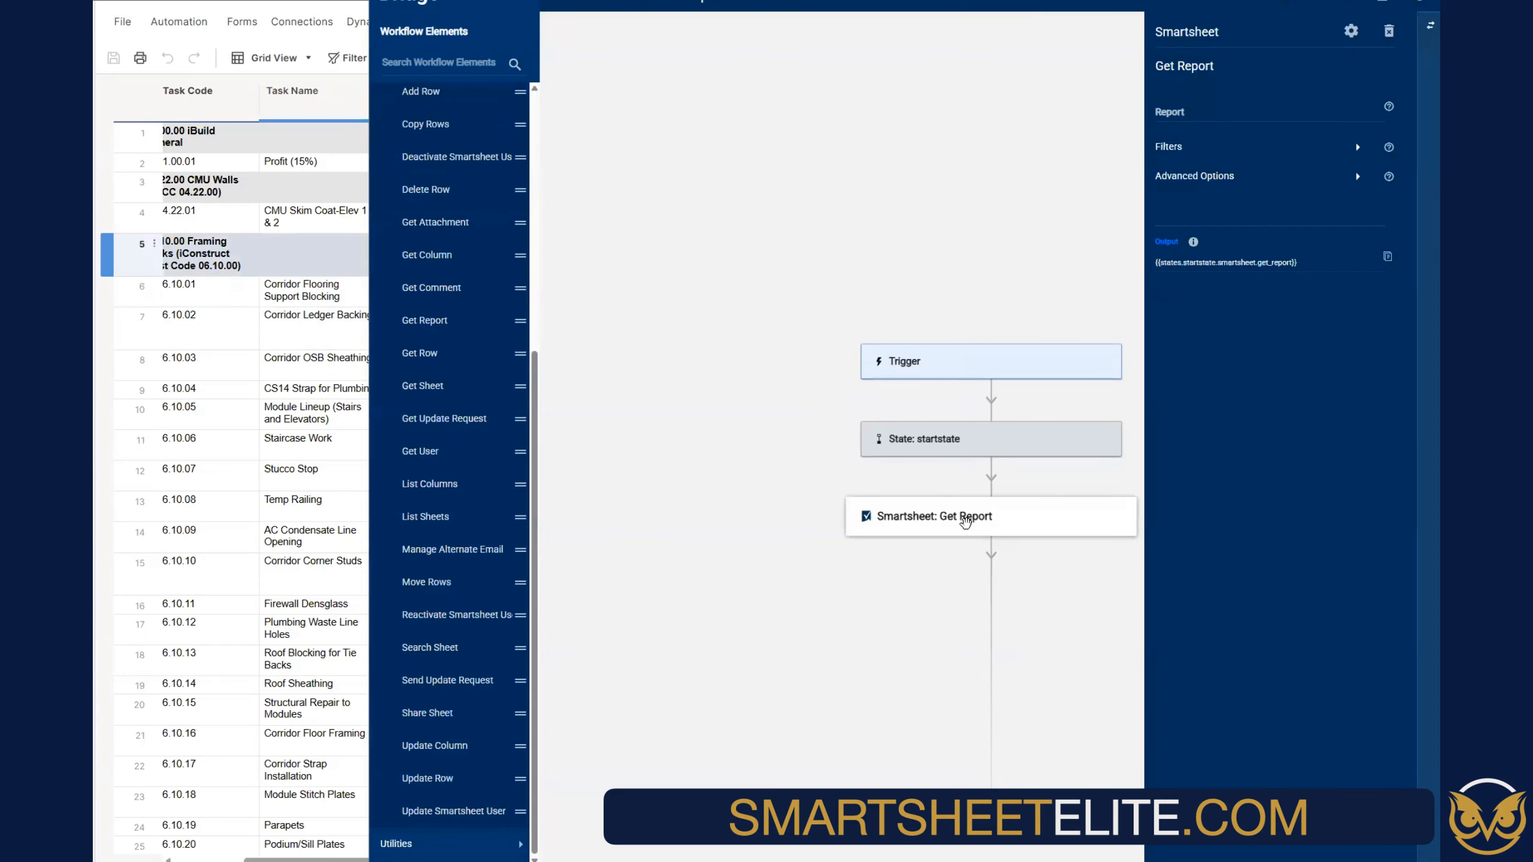
{"action": "scroll", "coordinate": [970, 526], "scroll_direction": "down", "scroll_amount": 1}
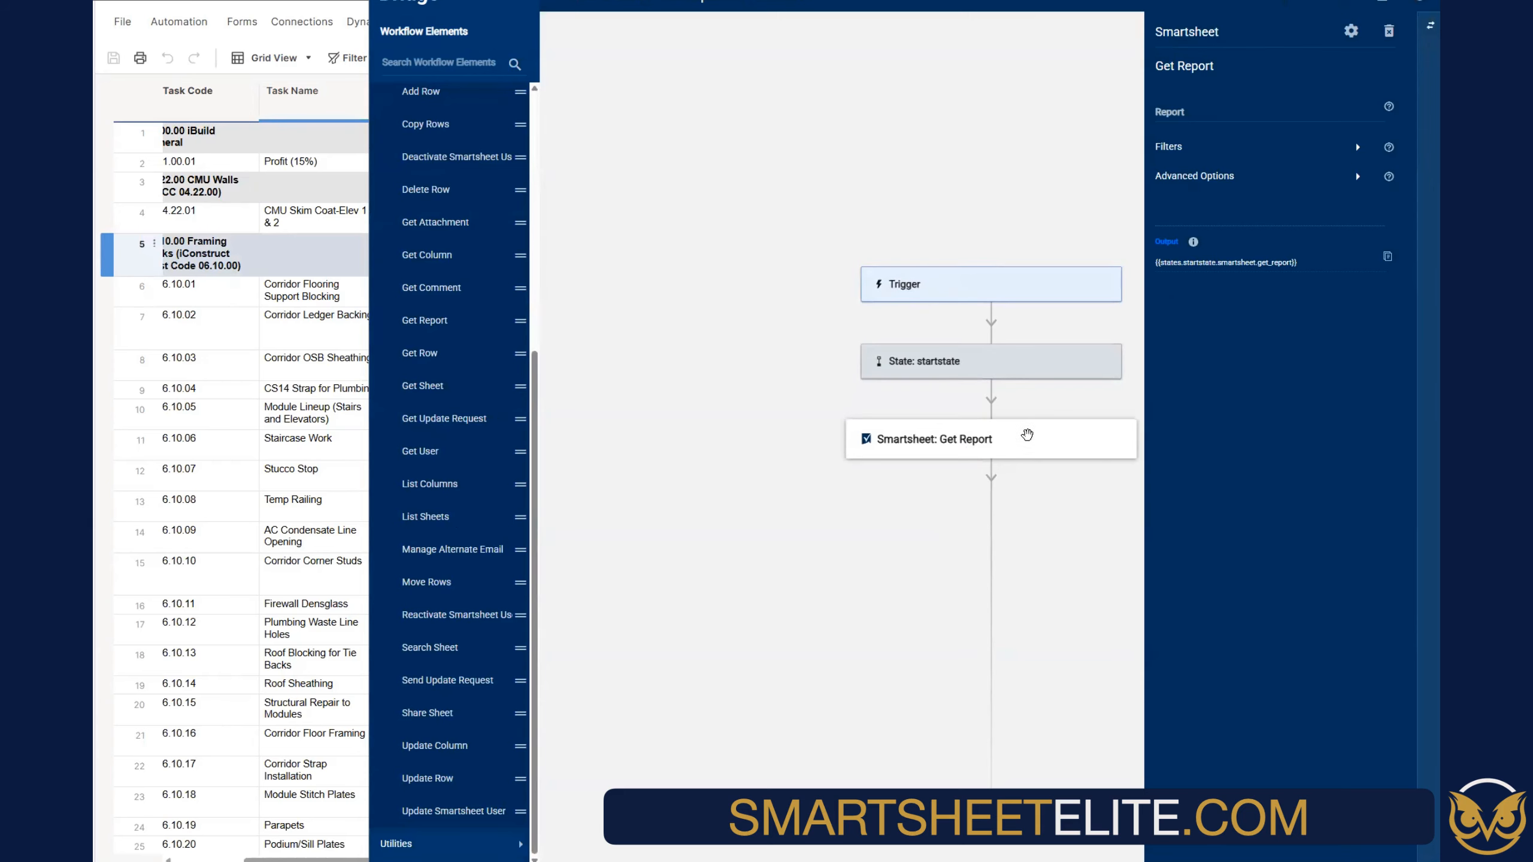
{"action": "left_click", "coordinate": [1389, 32]}
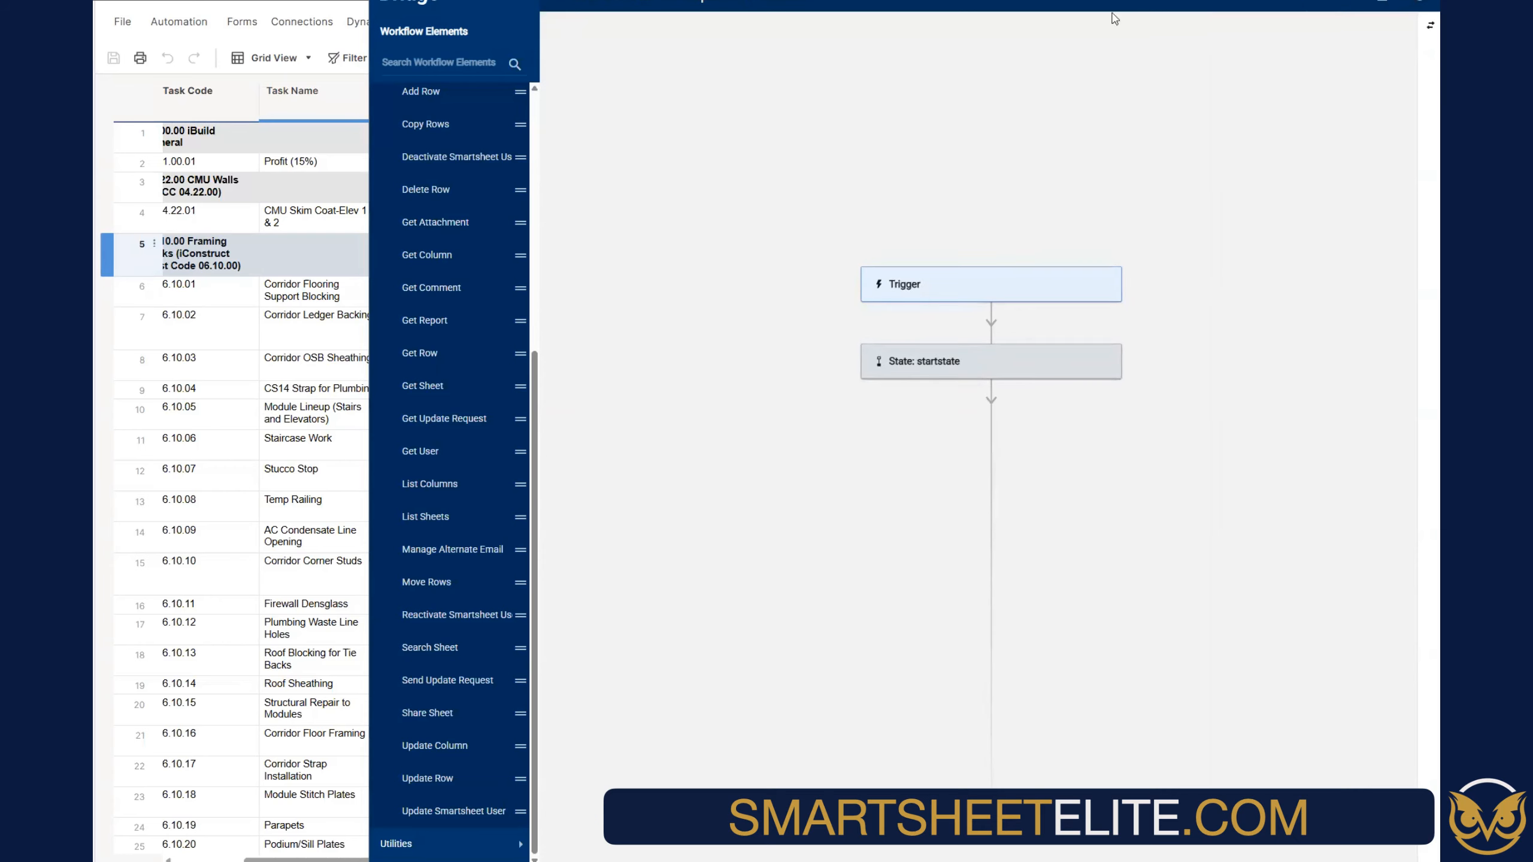
Leave the workflow editor, create a new workspace named iBuild, and open it
{"action": "left_click", "coordinate": [552, 2]}
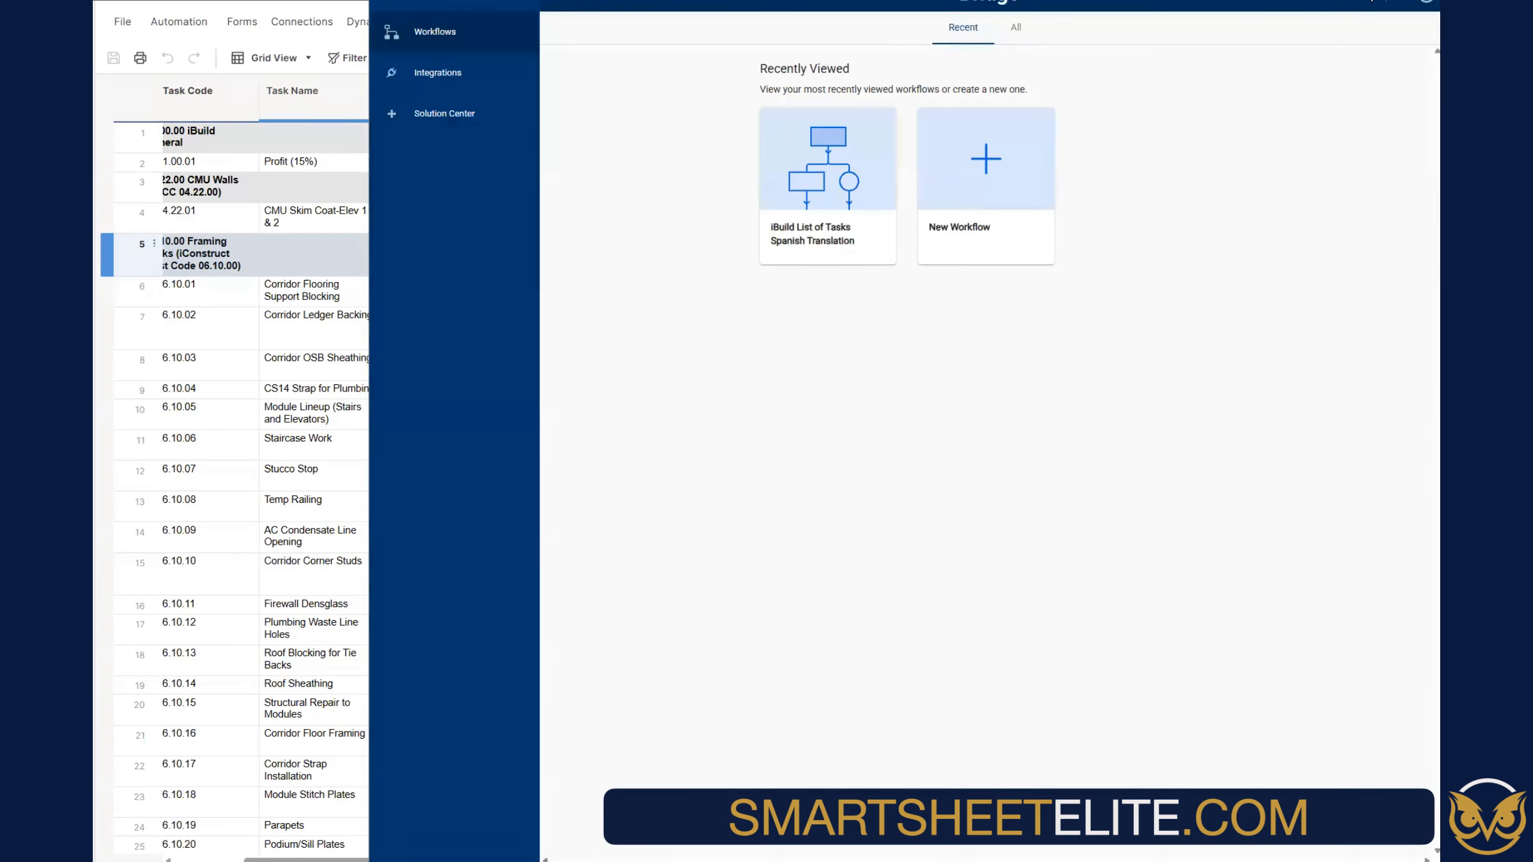
{"action": "left_click", "coordinate": [1373, 2]}
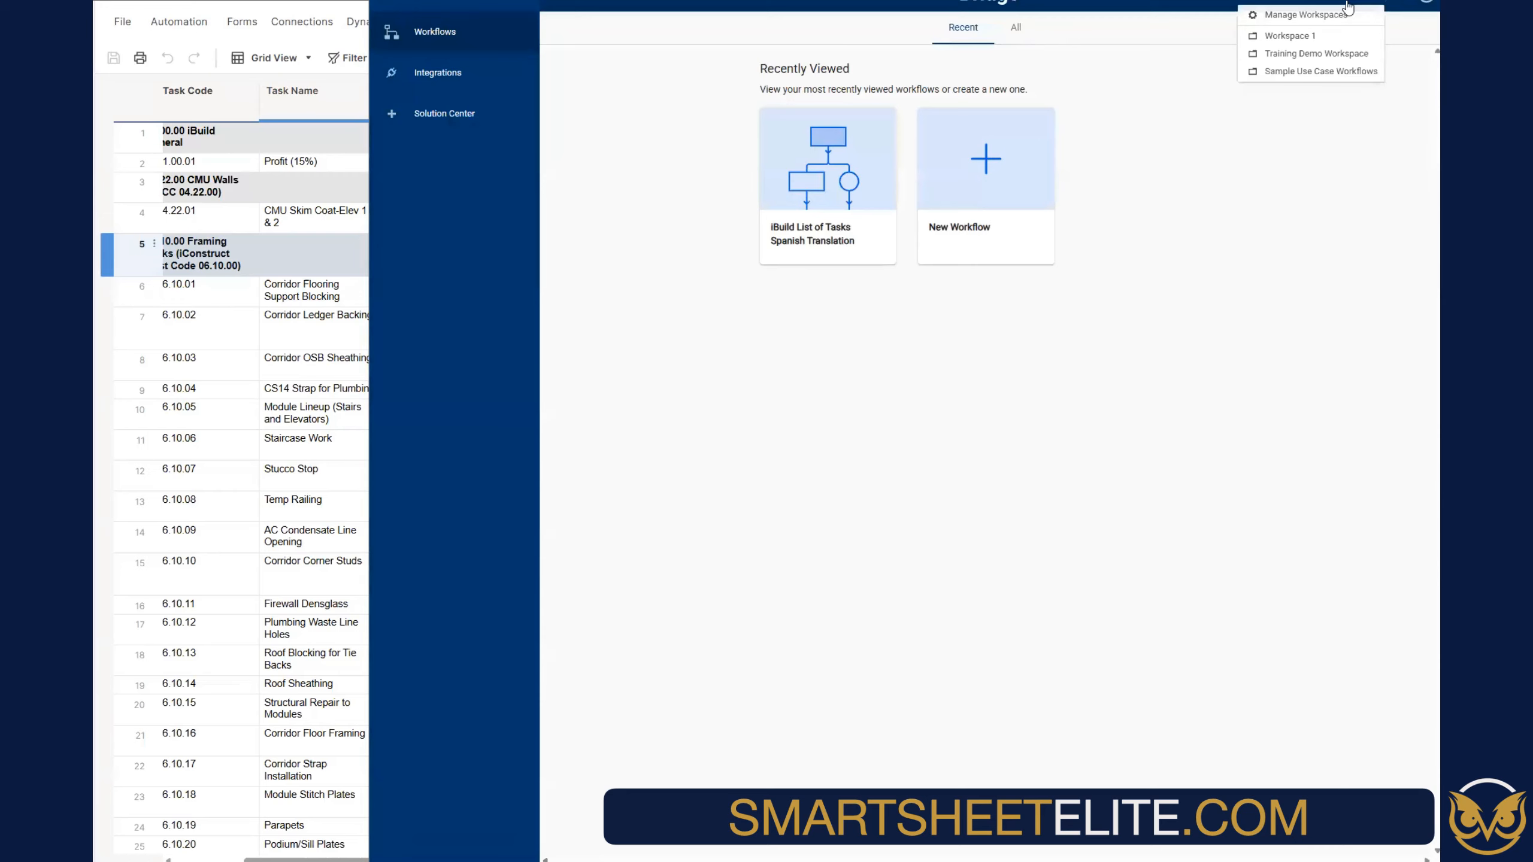
{"action": "left_click", "coordinate": [1304, 15]}
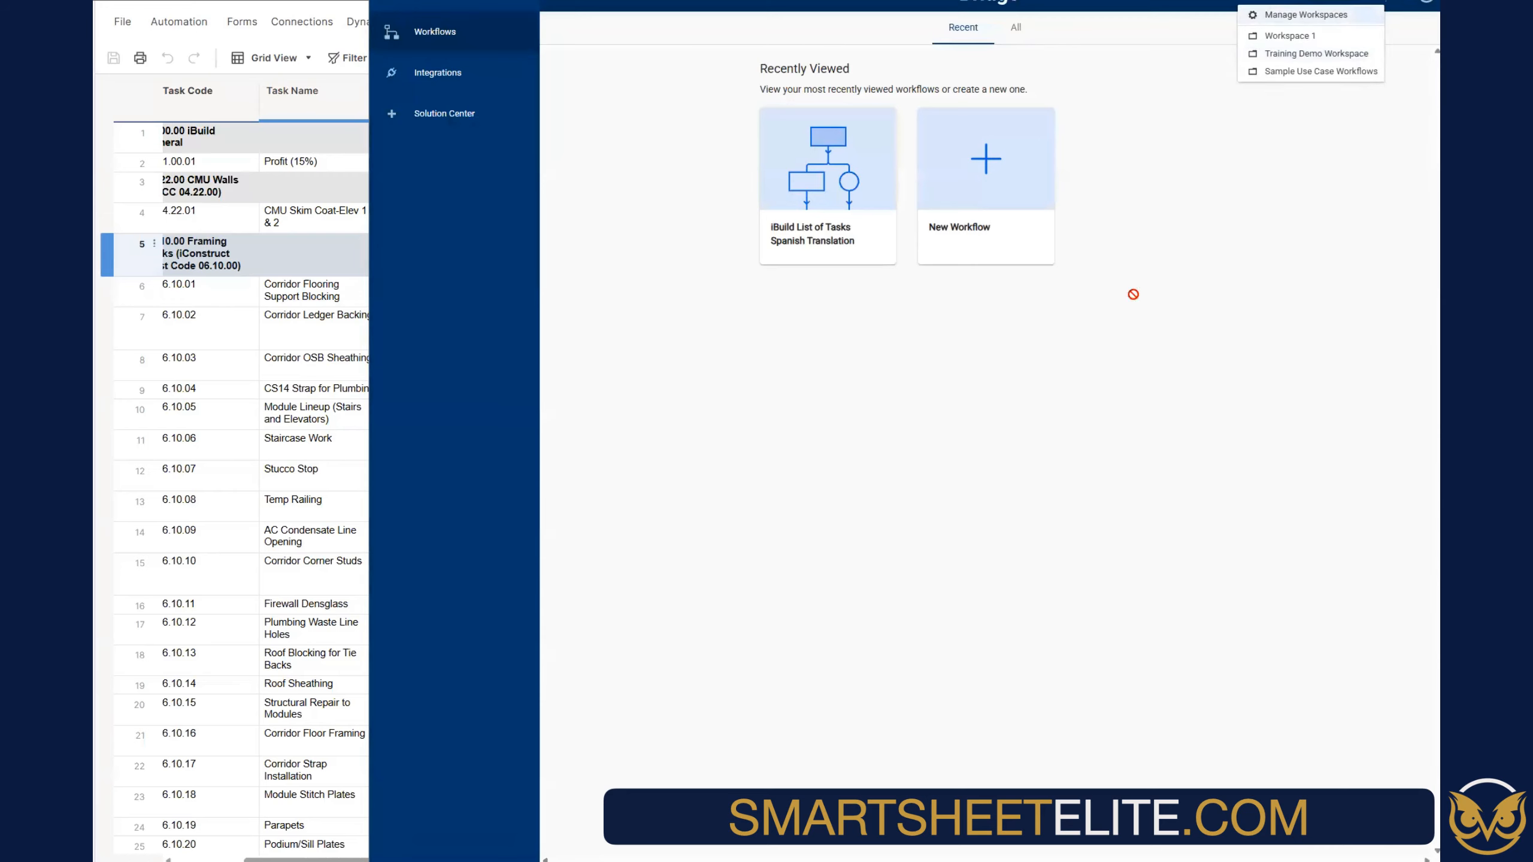
{"action": "left_click", "coordinate": [1372, 839]}
{"action": "type", "text": "iBuild"}
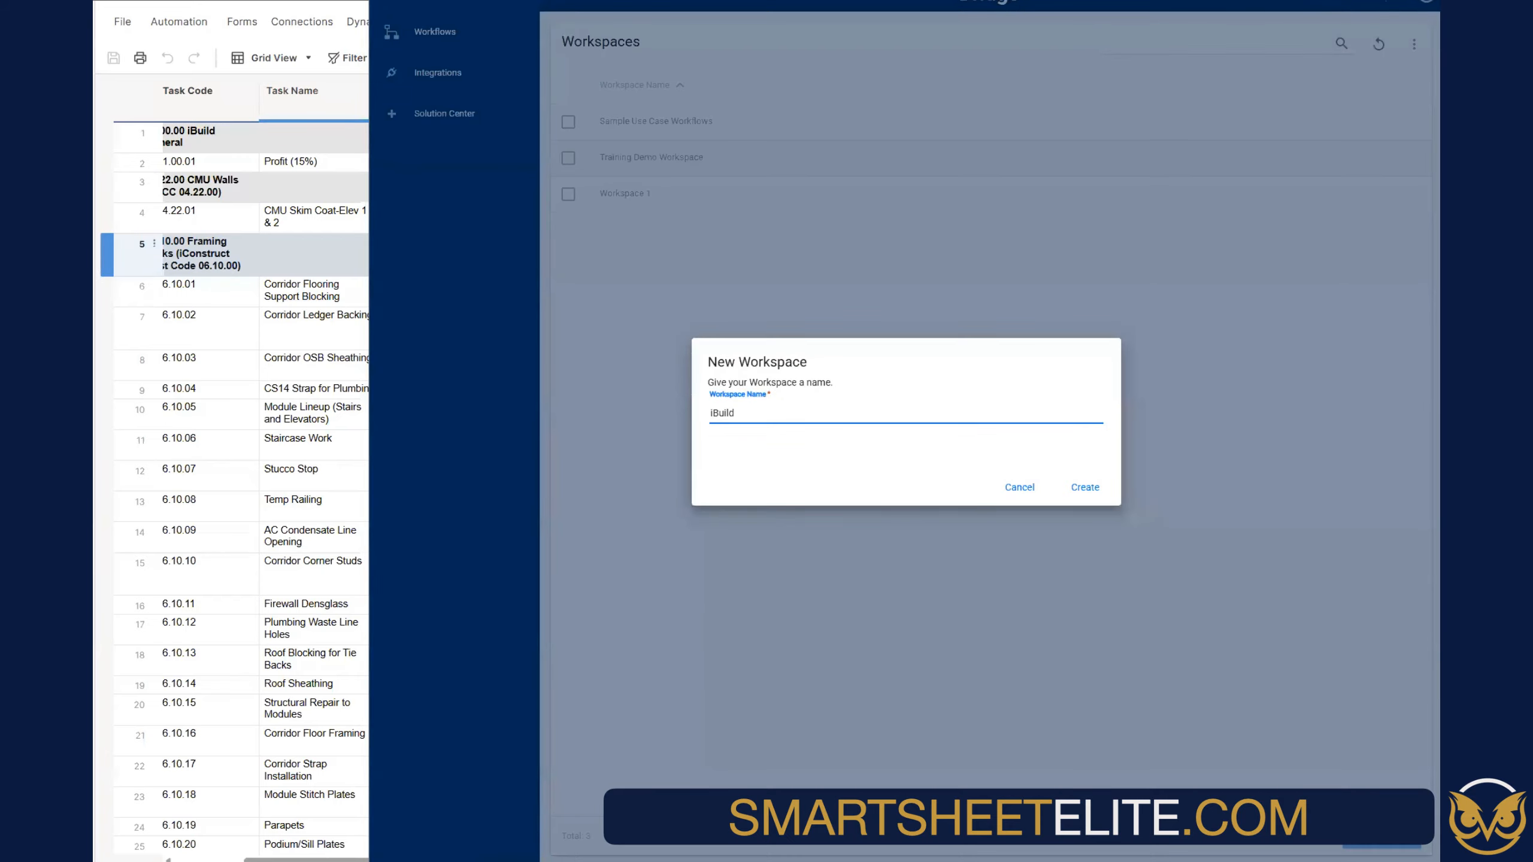
{"action": "left_click", "coordinate": [1086, 491]}
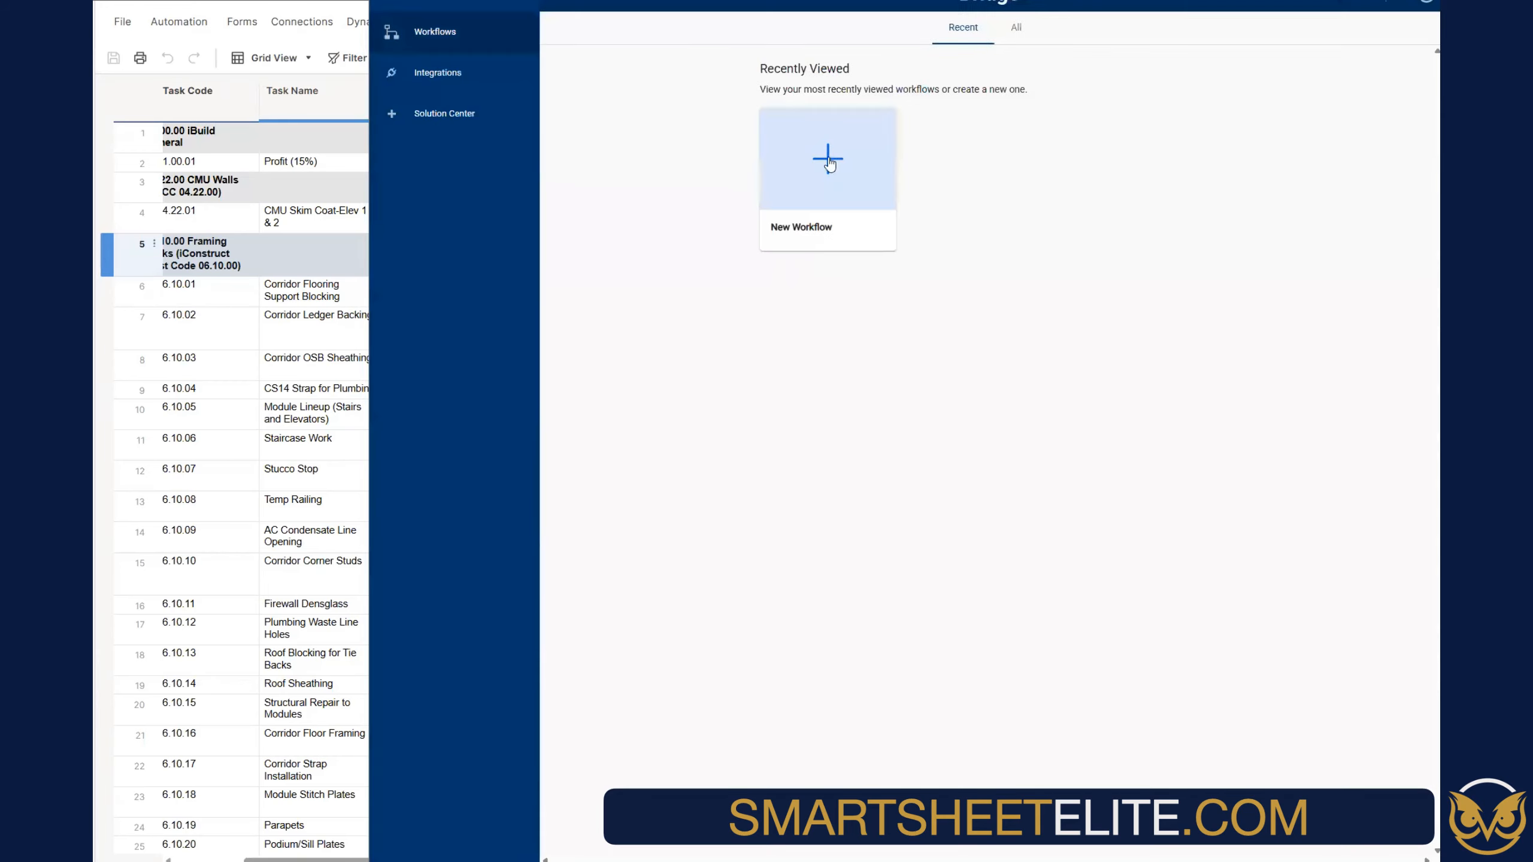
Create a workflow named iBuild List of Tasks Translate to Spanish in the iBuild workspace
{"action": "left_click", "coordinate": [824, 169]}
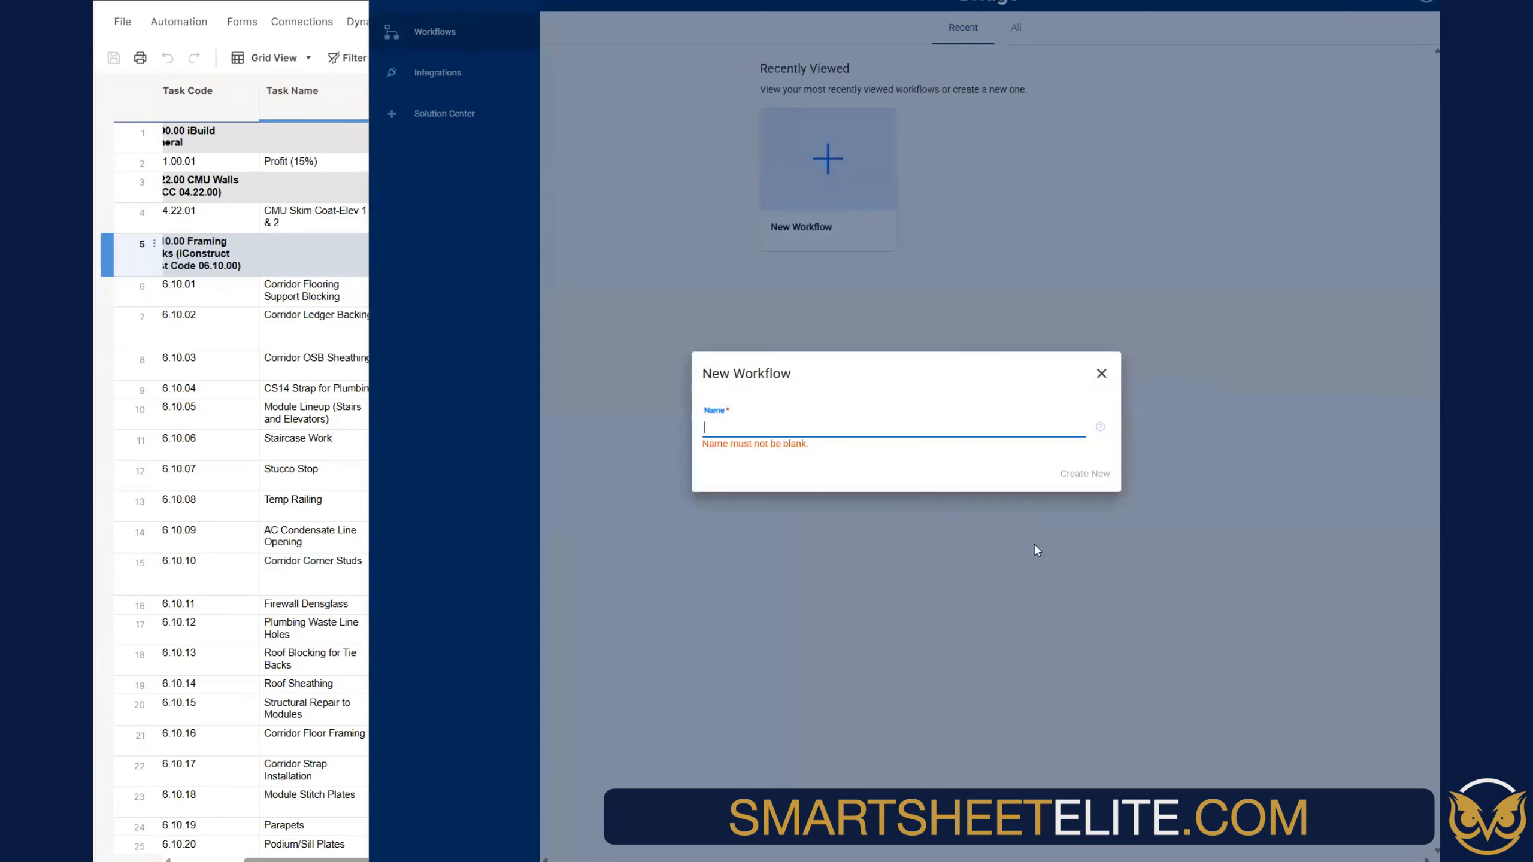
{"action": "type", "text": "iBui,ld"}
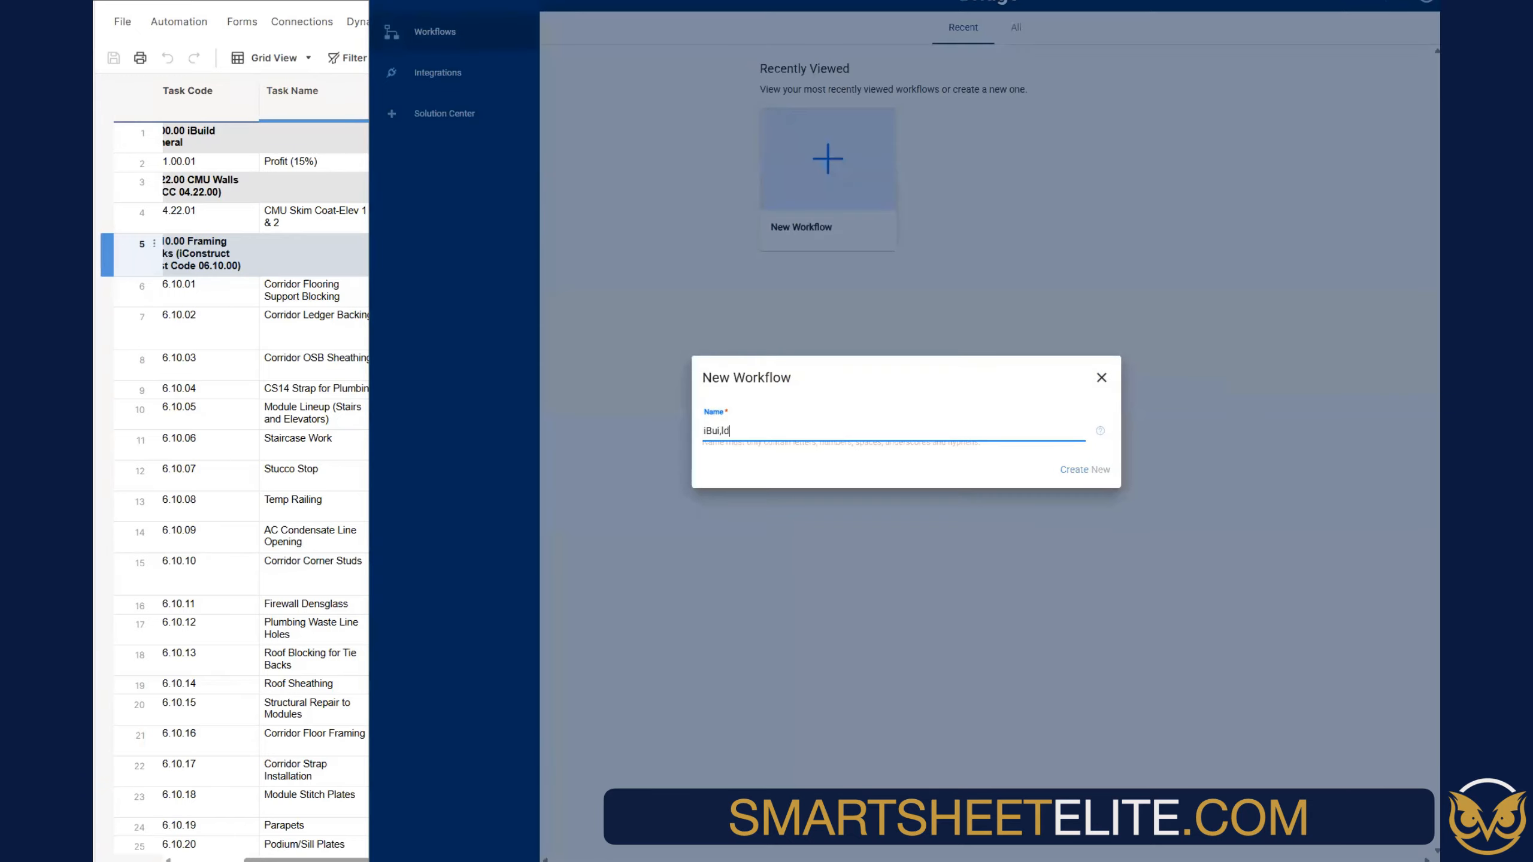
{"action": "key", "text": "BackSpace"}
{"action": "key", "text": "BackSpace"}
{"action": "key", "text": "BackSpace"}
{"action": "type", "text": "ld "}
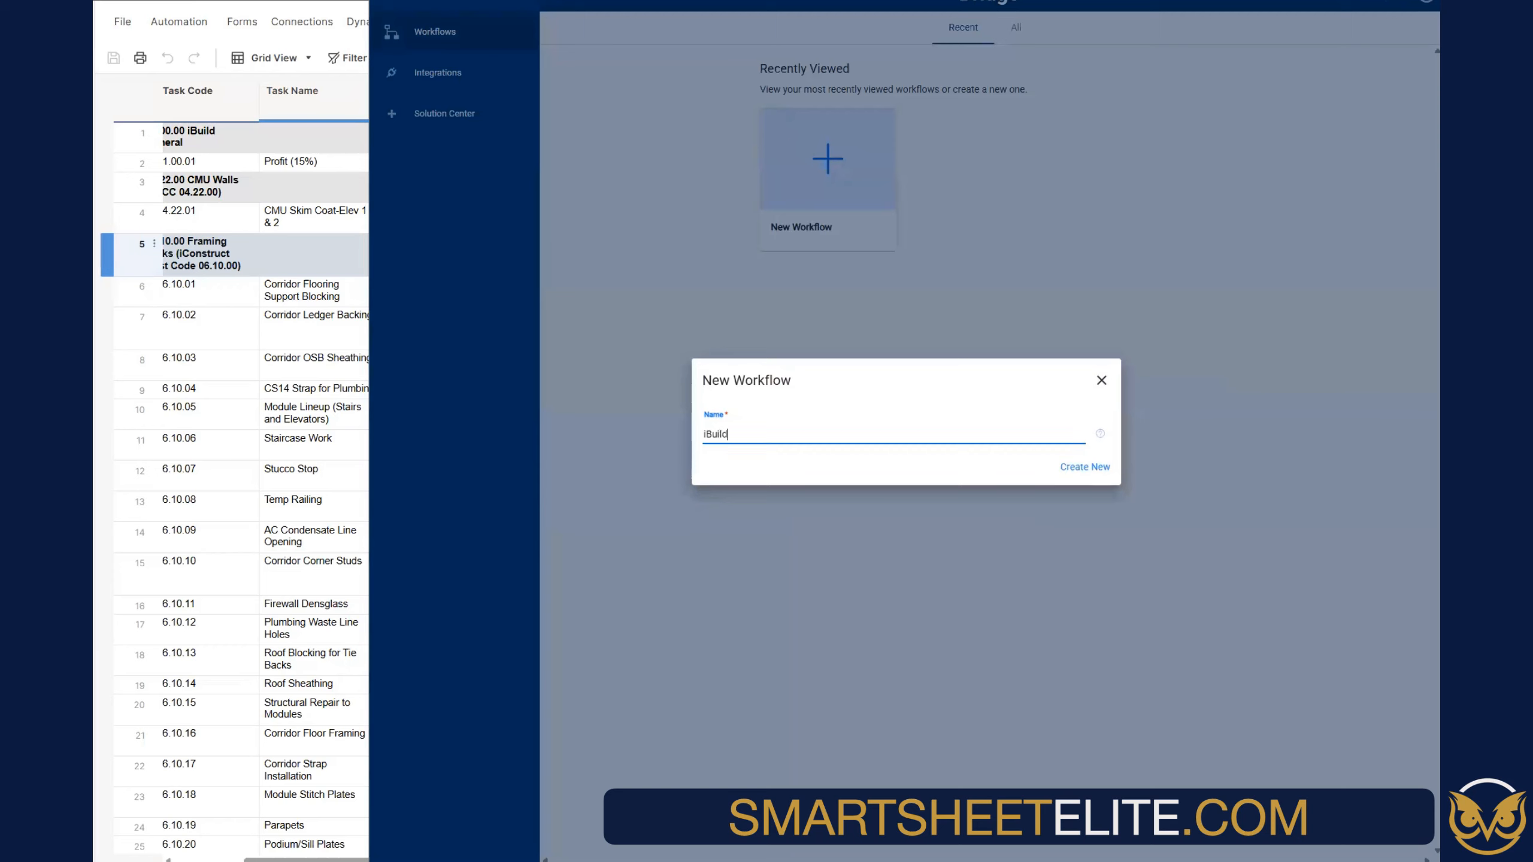
{"action": "type", "text": "List of Tasks Translate to Spanish"}
{"action": "key", "text": "Return"}
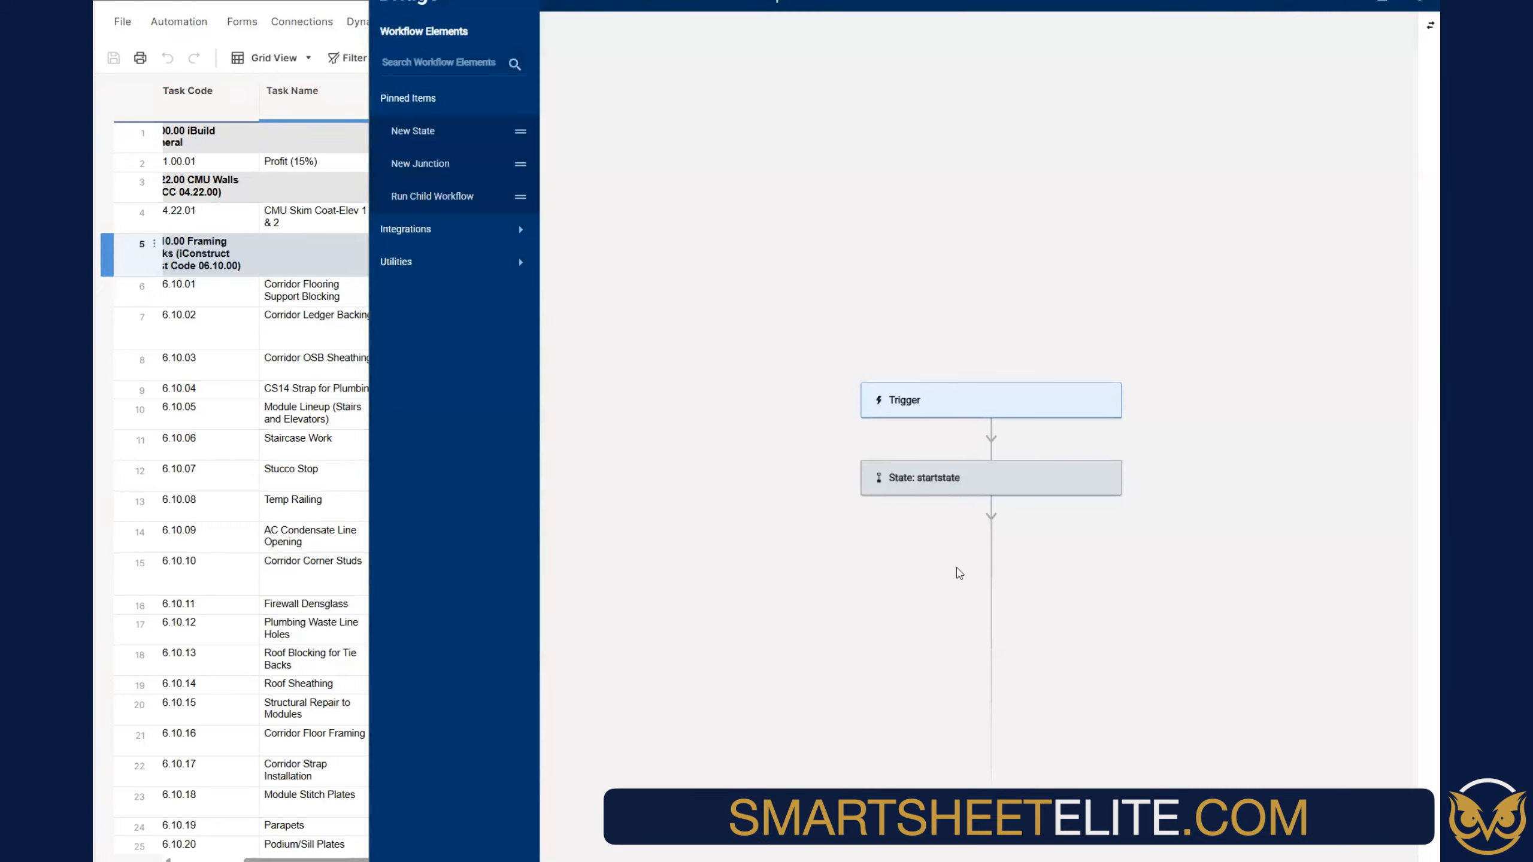
Add the Smartsheet Get Sheet module directly after the start state of the workflow
{"action": "left_click", "coordinate": [425, 231]}
{"action": "left_click", "coordinate": [437, 396]}
{"action": "scroll", "coordinate": [440, 483], "scroll_direction": "down", "scroll_amount": 5}
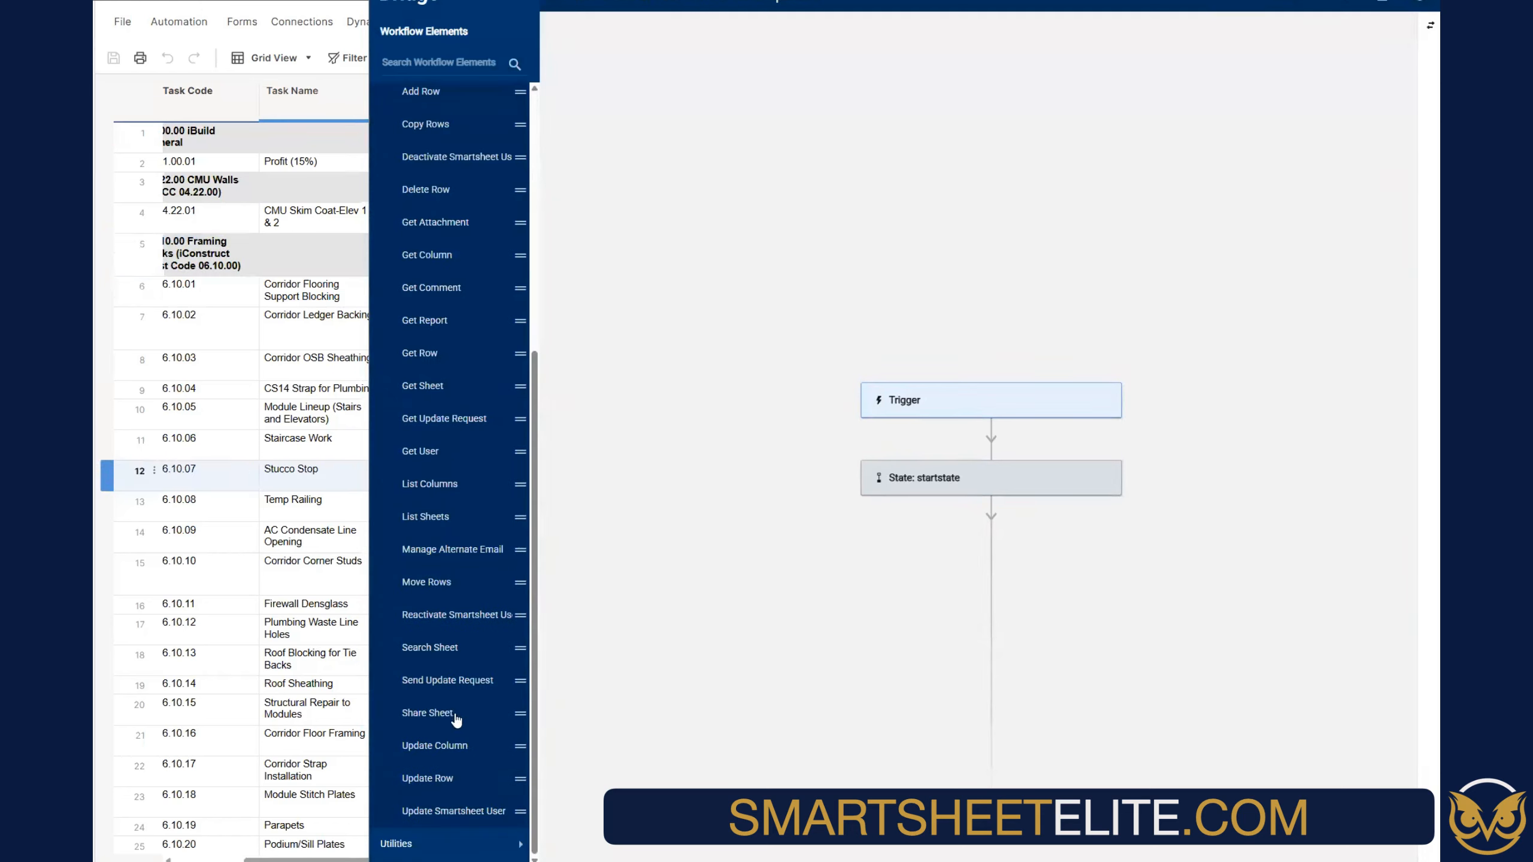
{"action": "left_click_drag", "start_coordinate": [434, 387], "coordinate": [961, 556]}
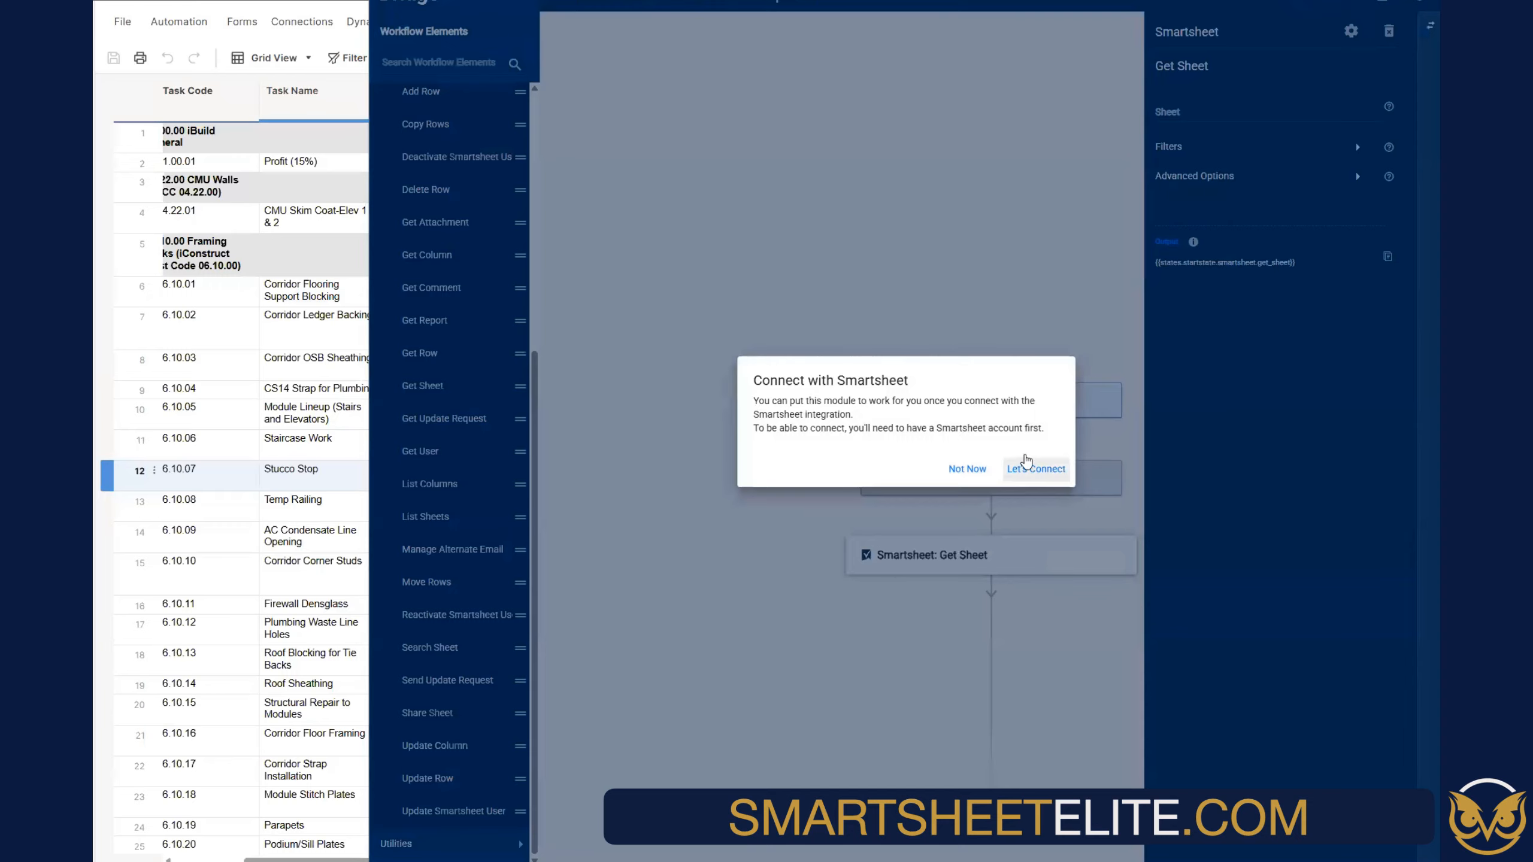
Connect the Smartsheet integration by authorizing the account, and close the extension dialog
{"action": "left_click", "coordinate": [1032, 468]}
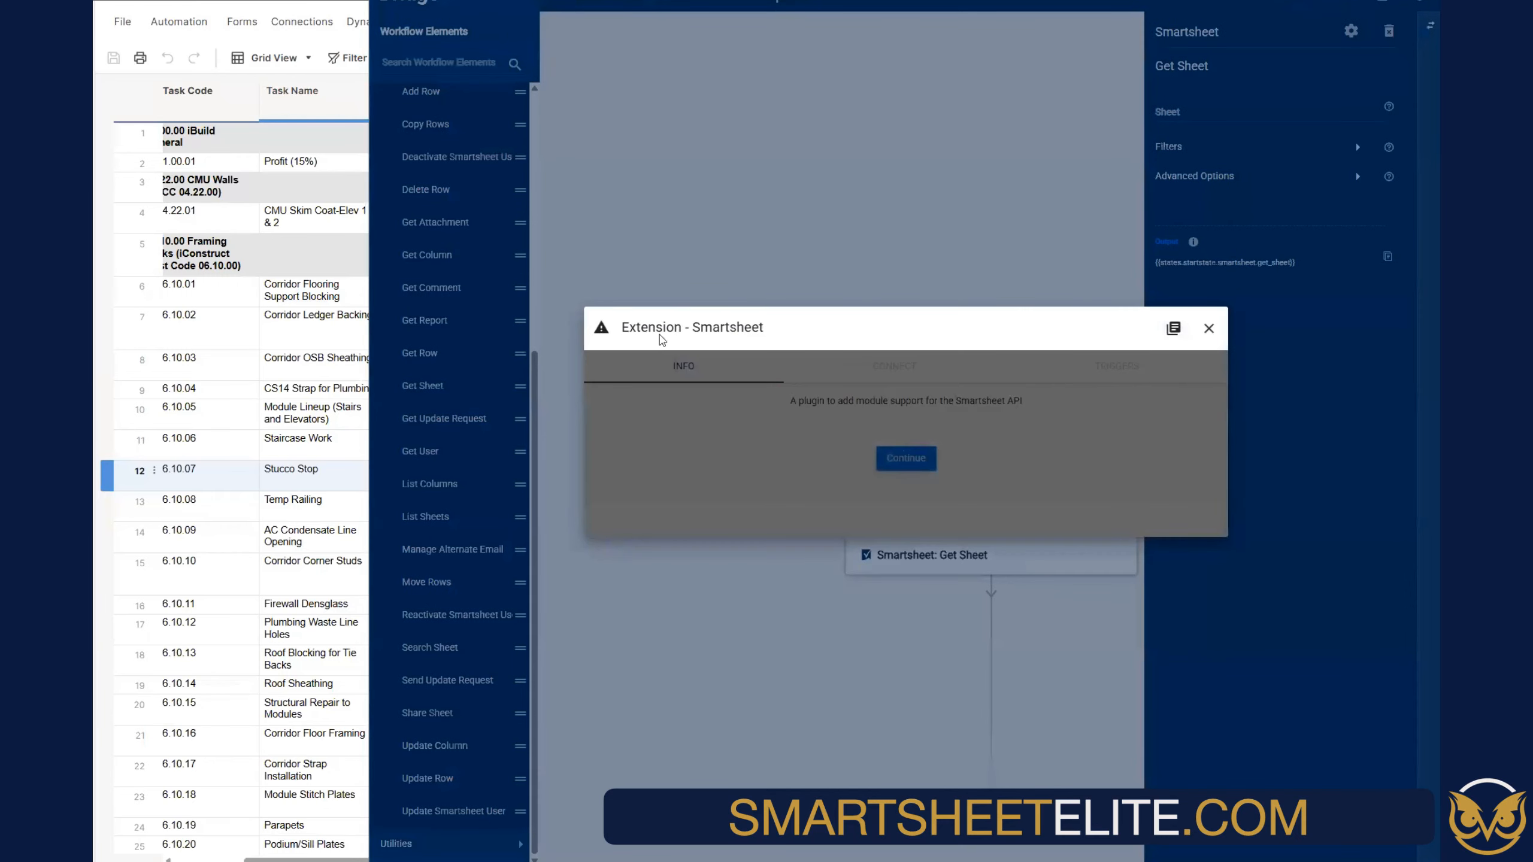
{"action": "left_click", "coordinate": [903, 461]}
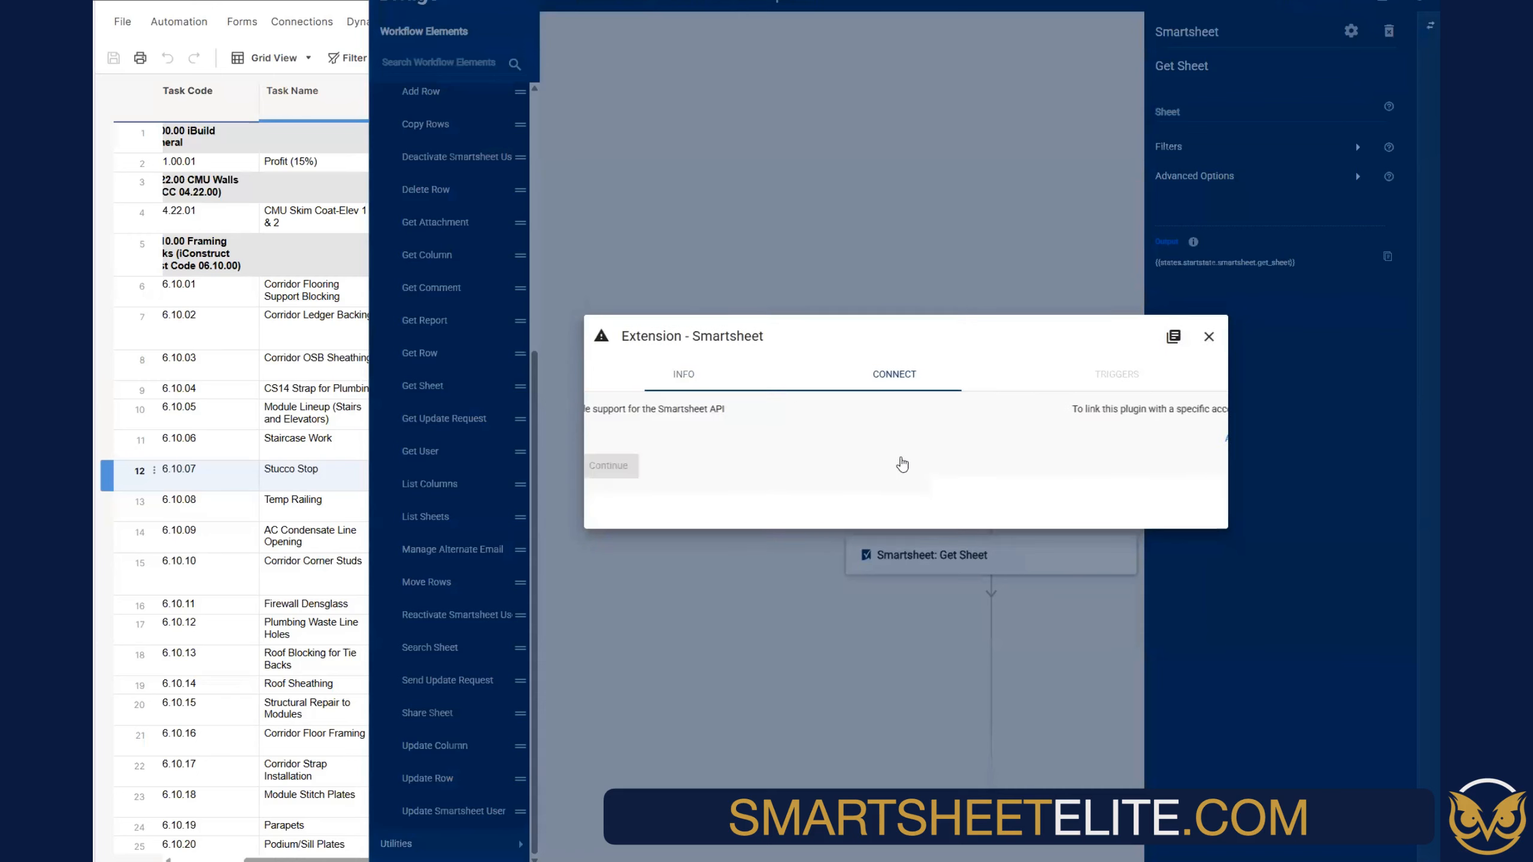
{"action": "left_click", "coordinate": [906, 453]}
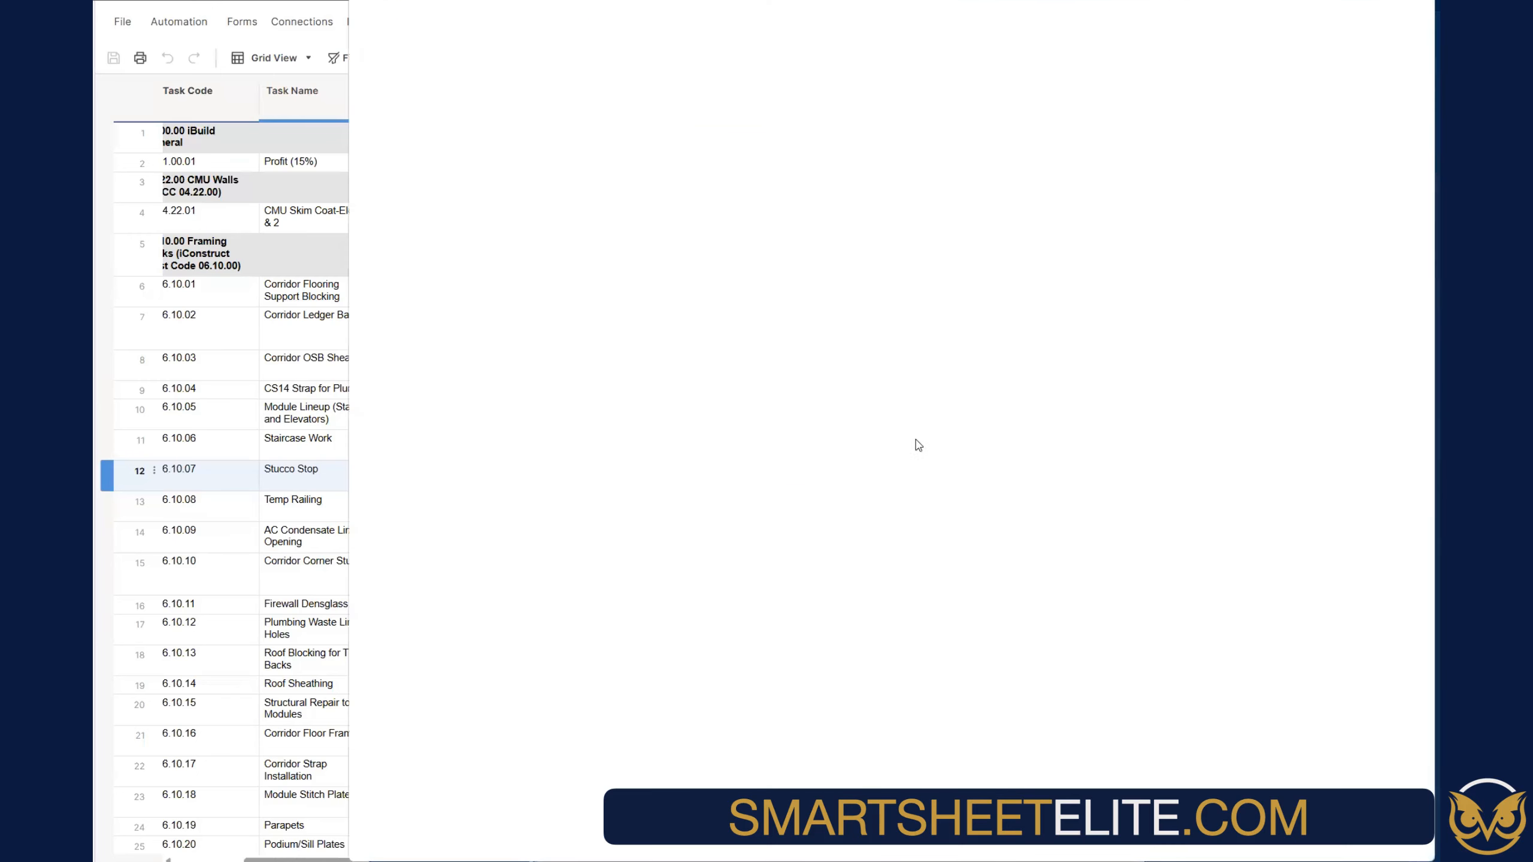
{"action": "left_click", "coordinate": [1001, 370]}
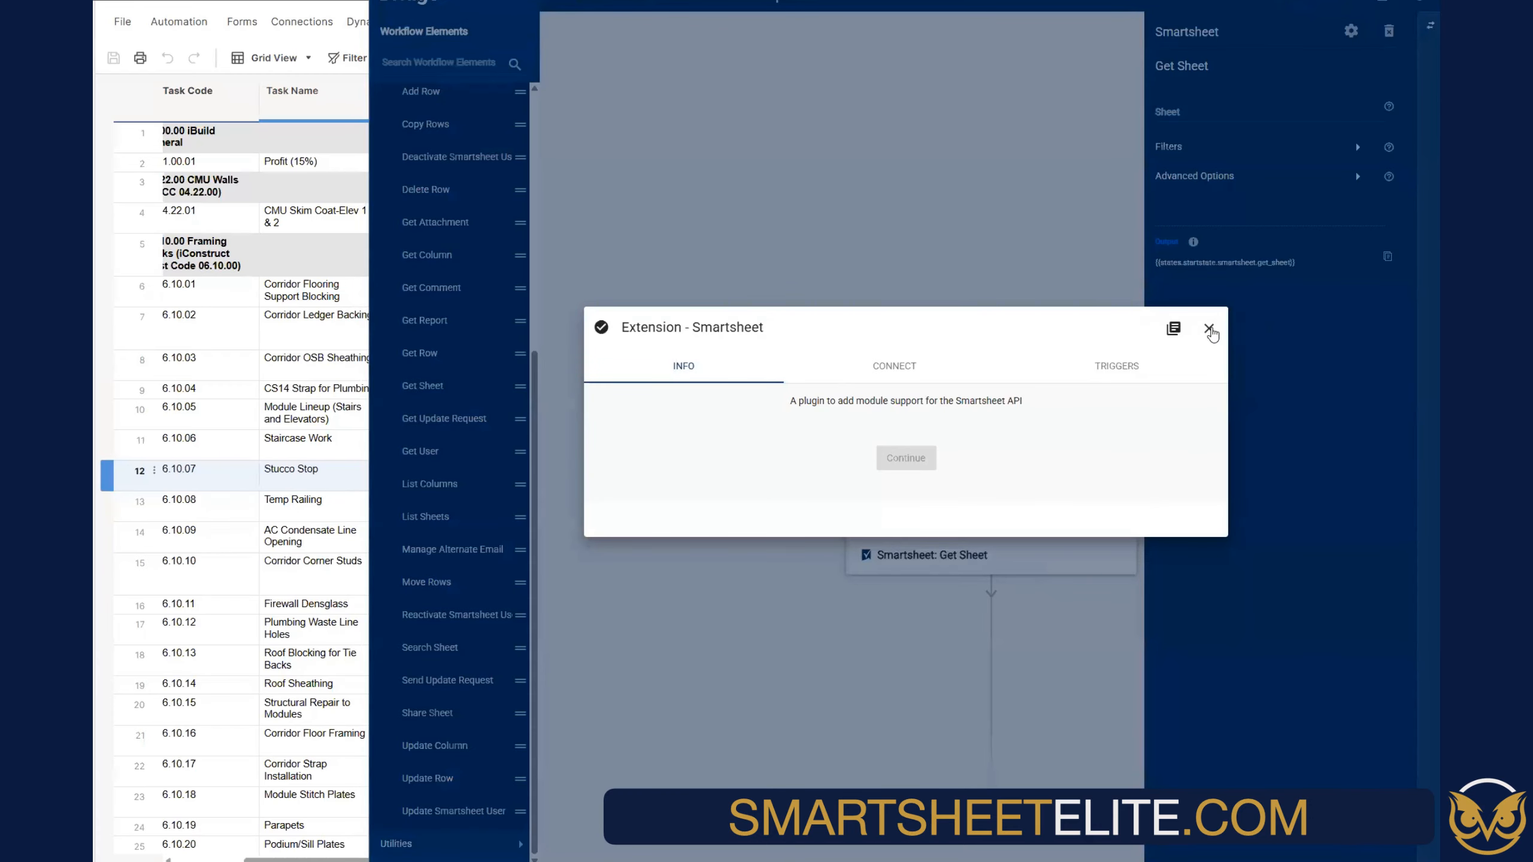
{"action": "left_click", "coordinate": [965, 649]}
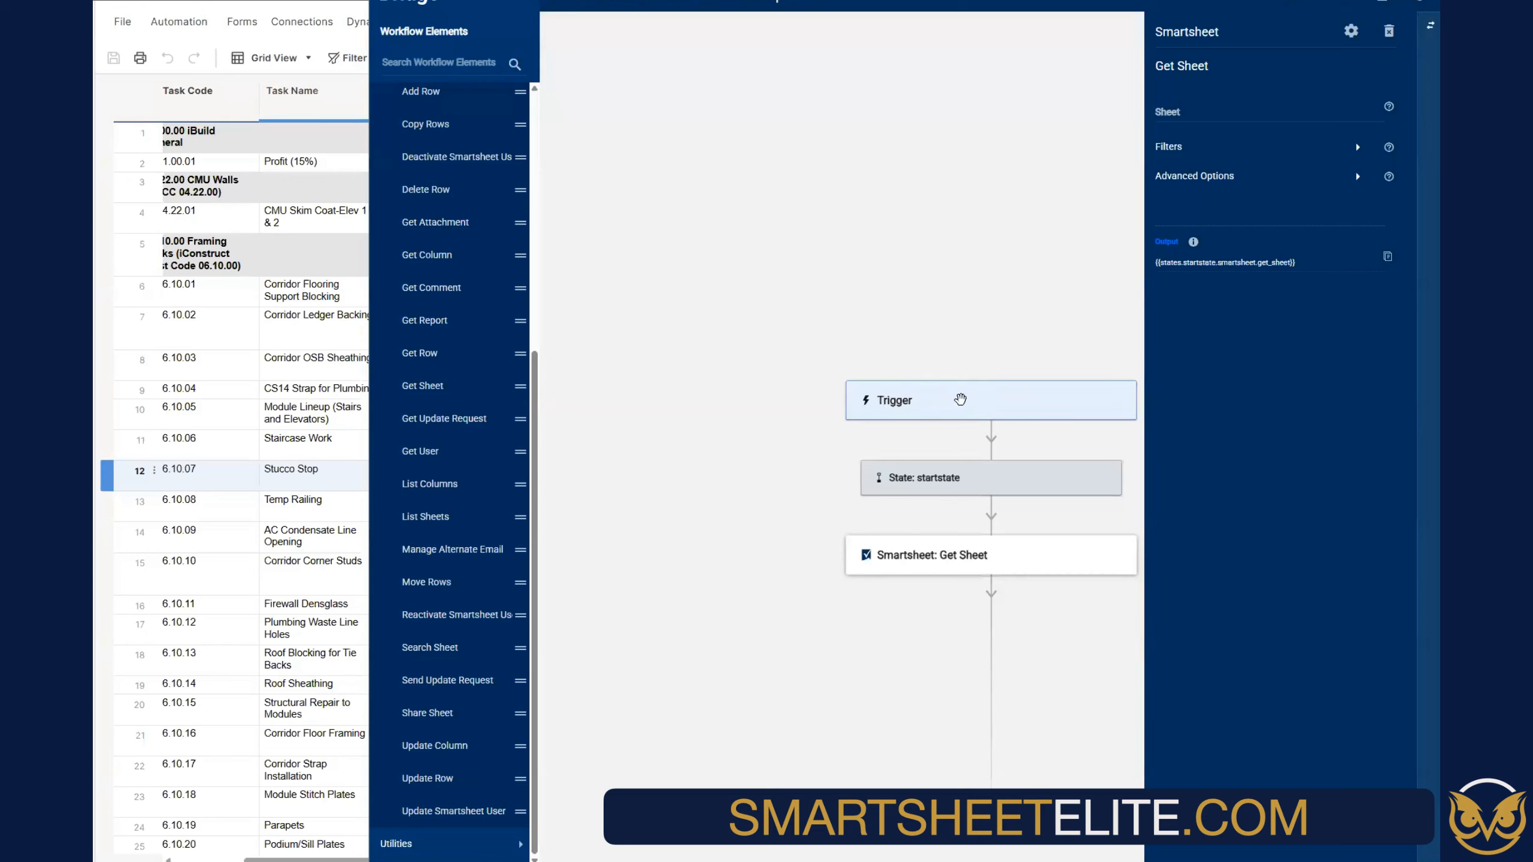
Save the workflow with its Get Sheet module and return to the iBuild workspace's workflow dashboard
{"action": "left_click", "coordinate": [1014, 584]}
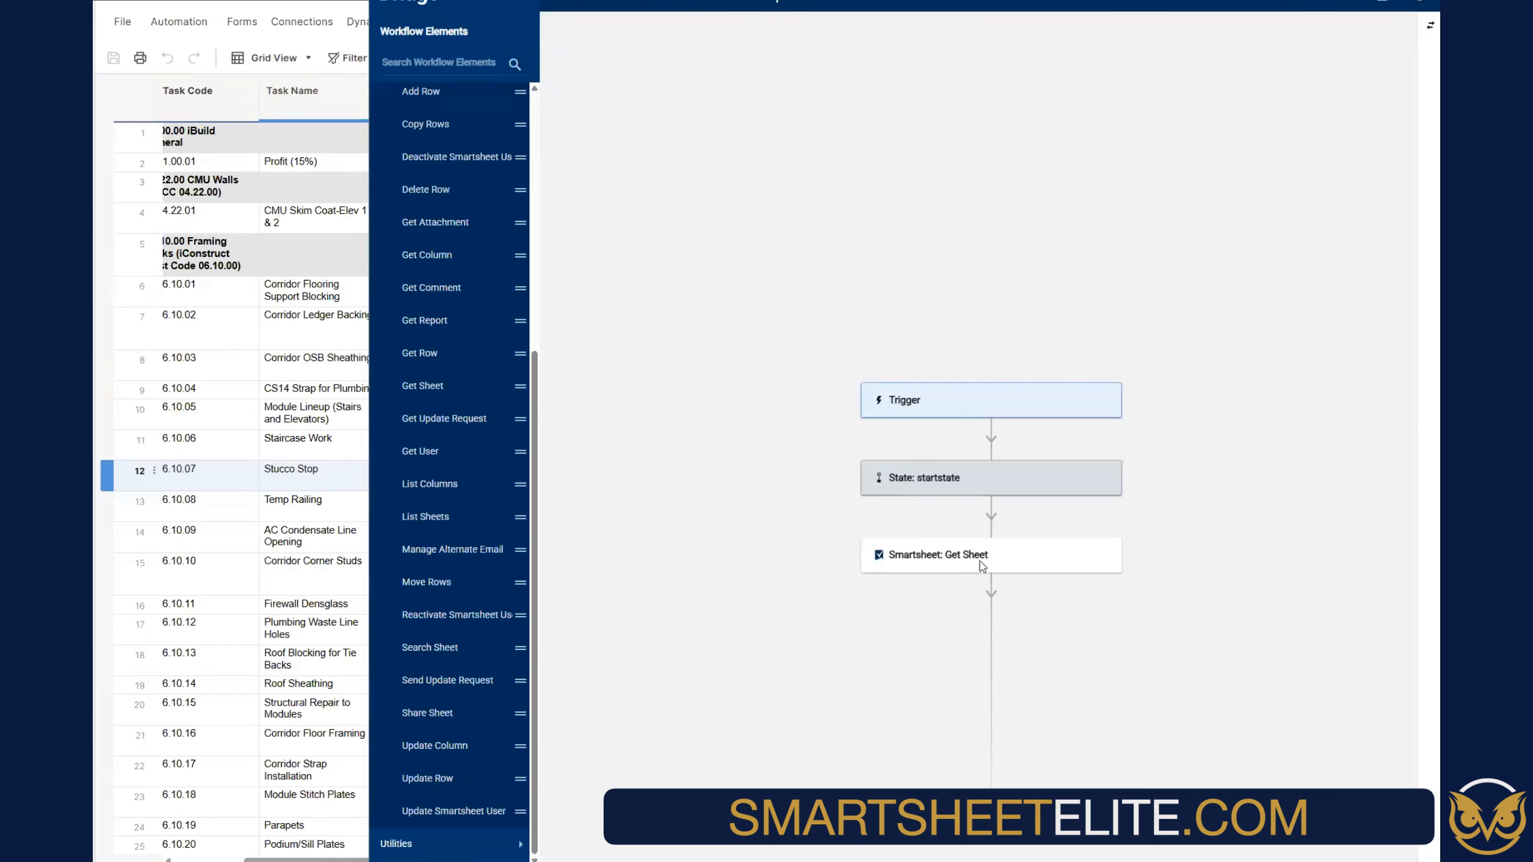
{"action": "left_click", "coordinate": [558, 3]}
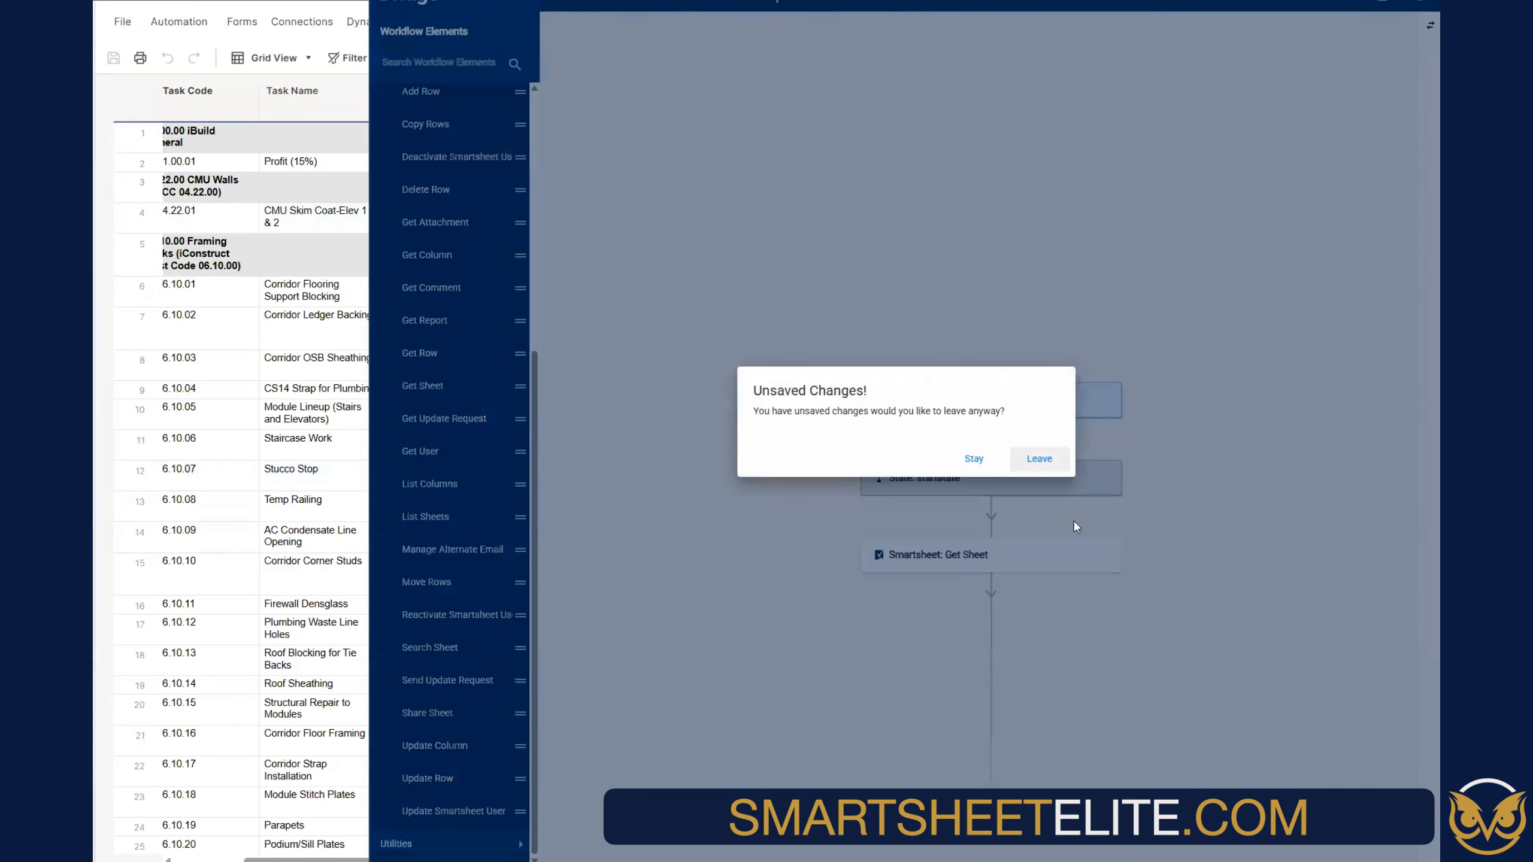
{"action": "left_click", "coordinate": [972, 459]}
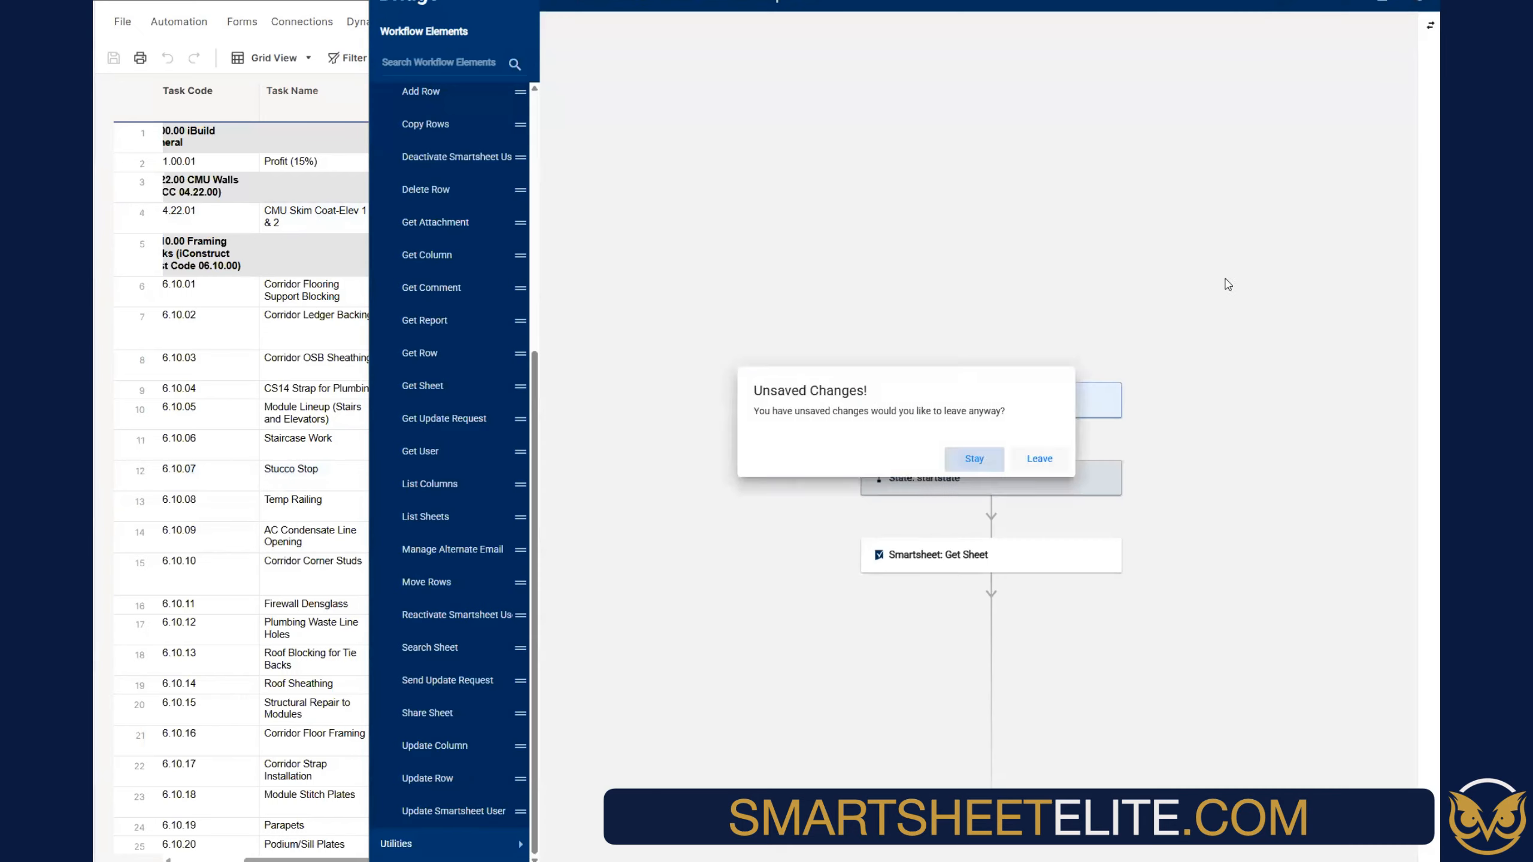
{"action": "left_click", "coordinate": [554, 4]}
{"action": "left_click", "coordinate": [1373, 2]}
{"action": "left_click", "coordinate": [1345, 85]}
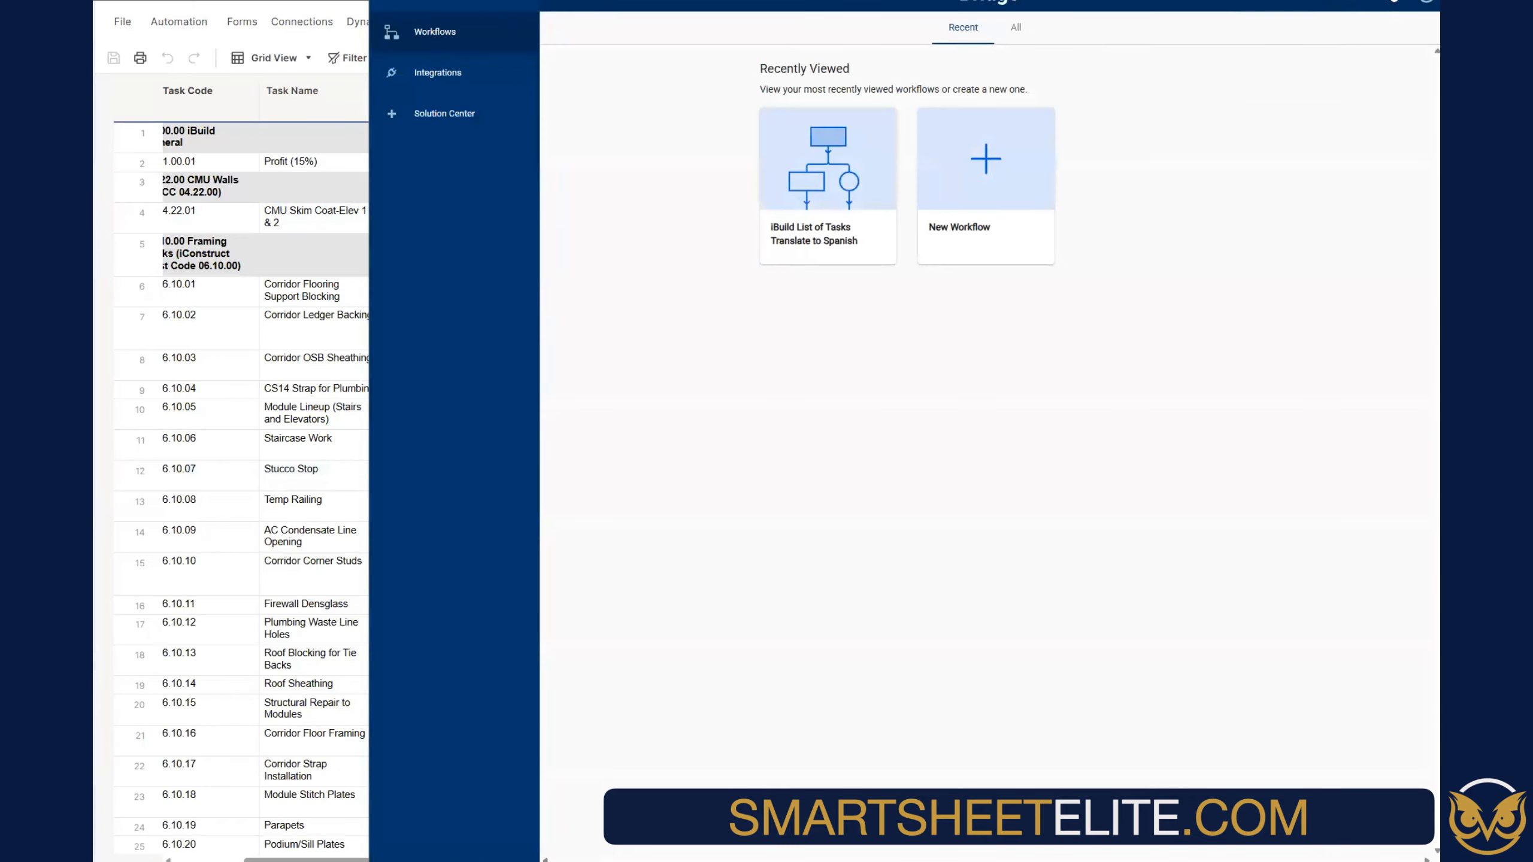
Check the iBuild List of Tasks Translate to Spanish workflow, return to the dashboard, and list all workflows
{"action": "left_click", "coordinate": [809, 180]}
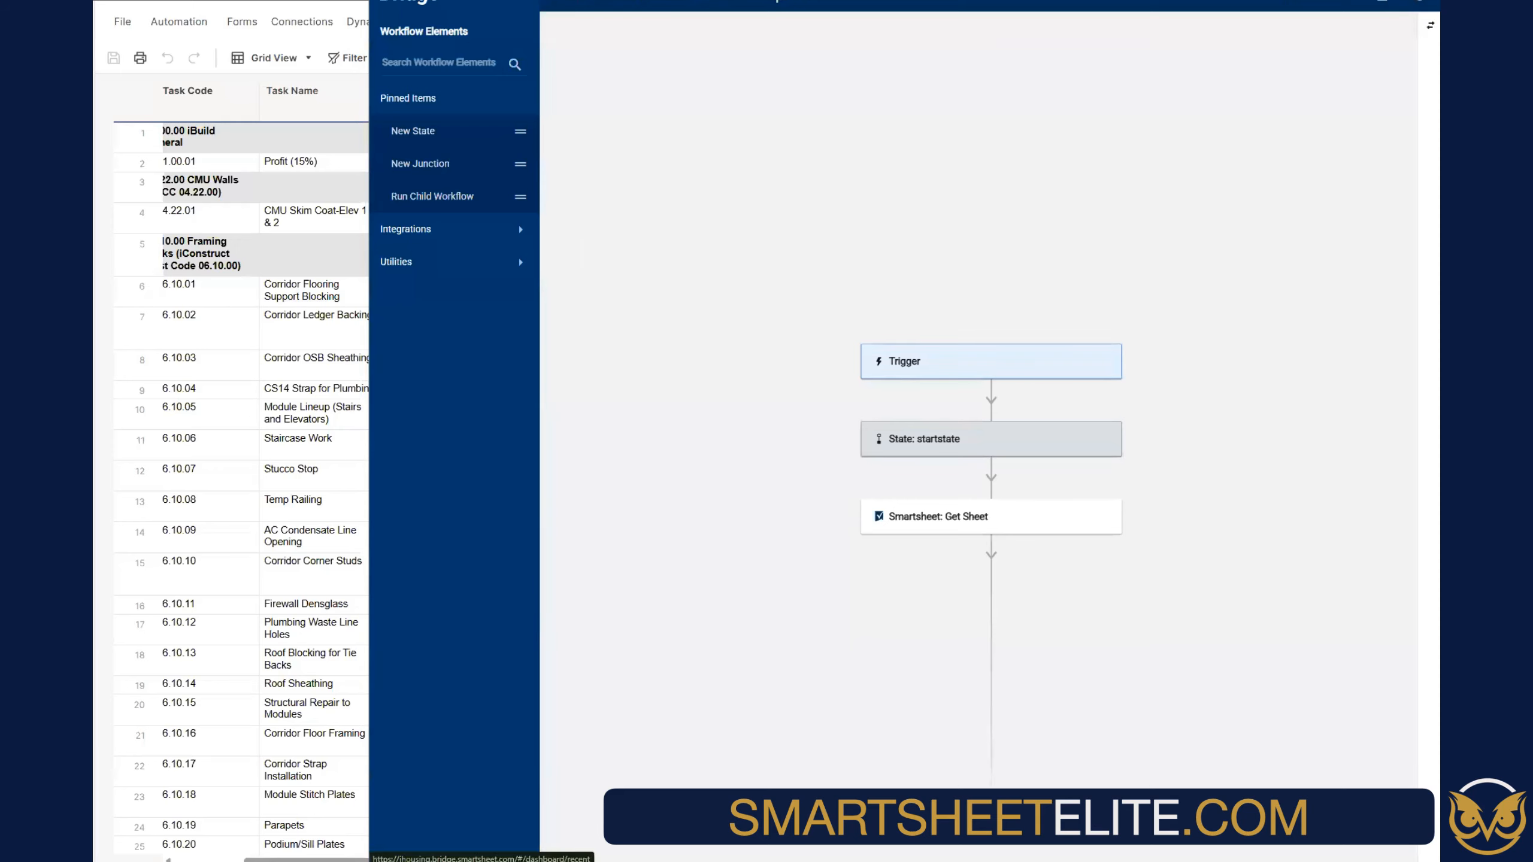
{"action": "left_click", "coordinate": [409, 2]}
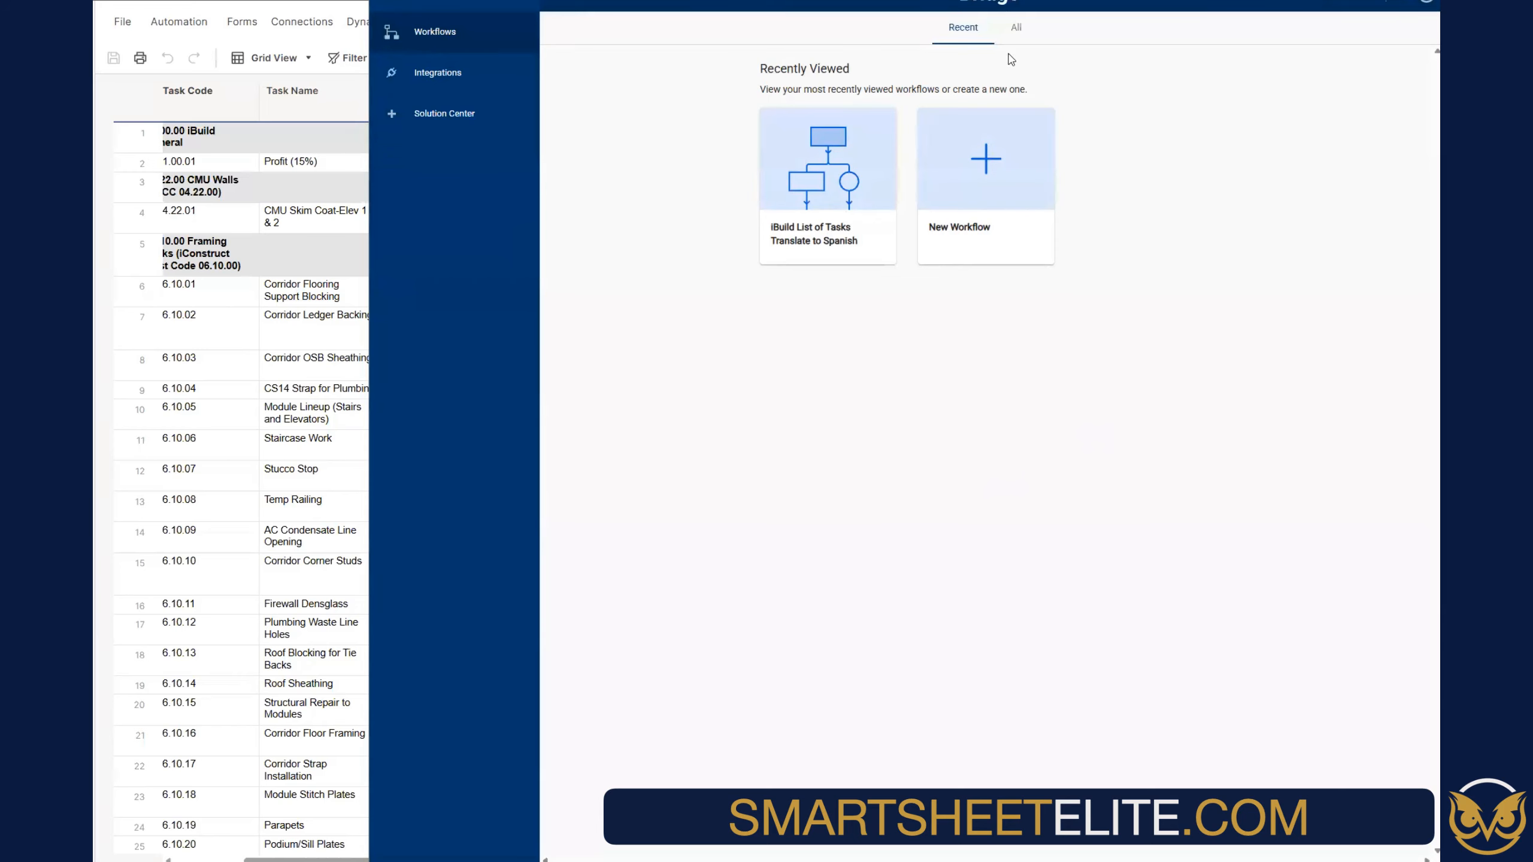
{"action": "left_click", "coordinate": [1016, 30]}
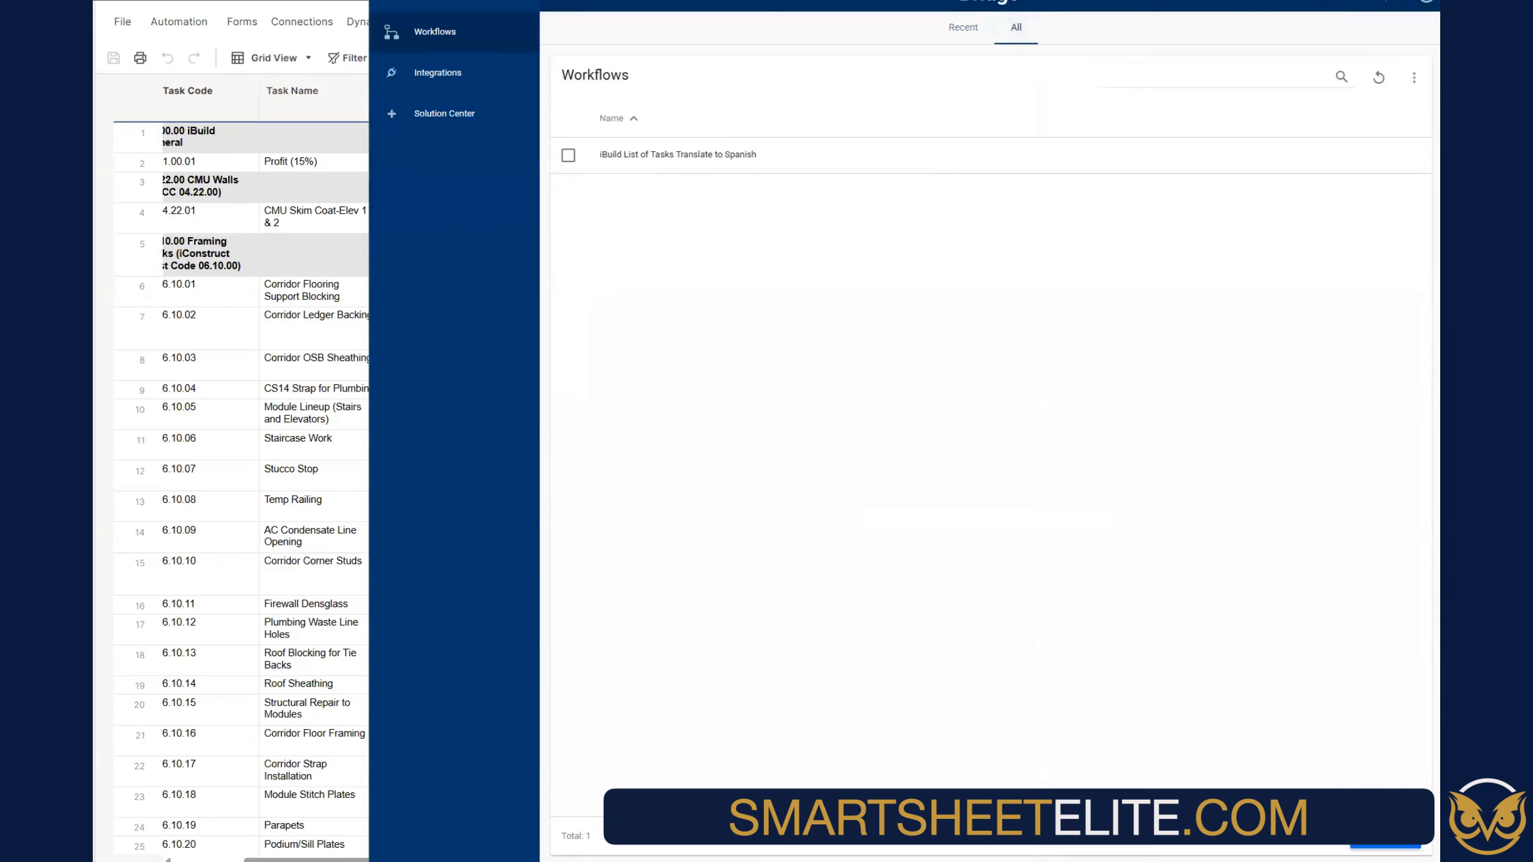
Open the iBuild List of Tasks Translate to Spanish workflow and add the Google Translate Translate module after its start state
{"action": "left_click", "coordinate": [959, 30]}
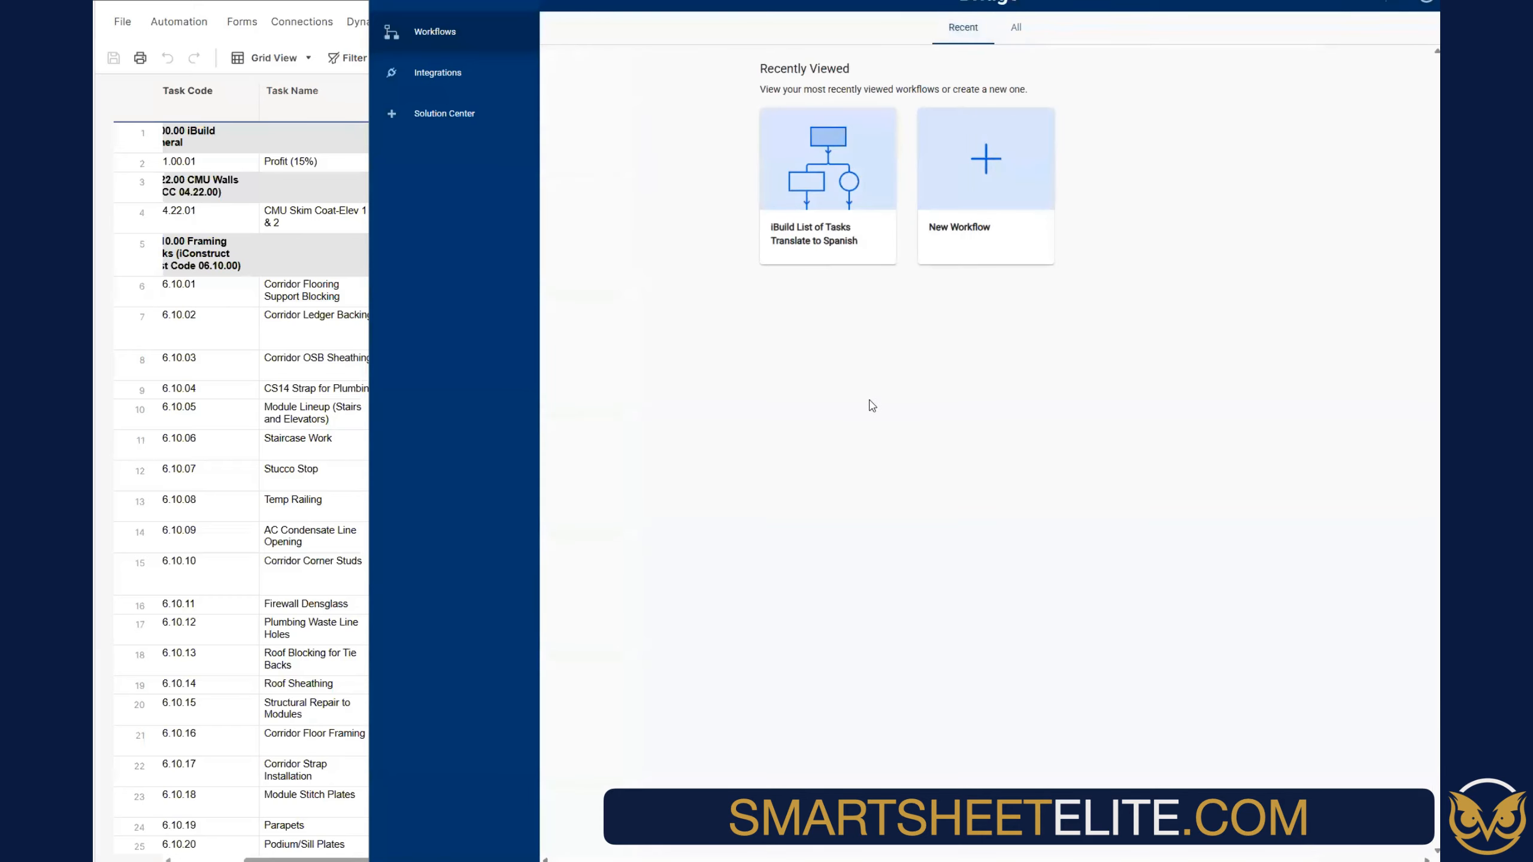
{"action": "left_click", "coordinate": [826, 194]}
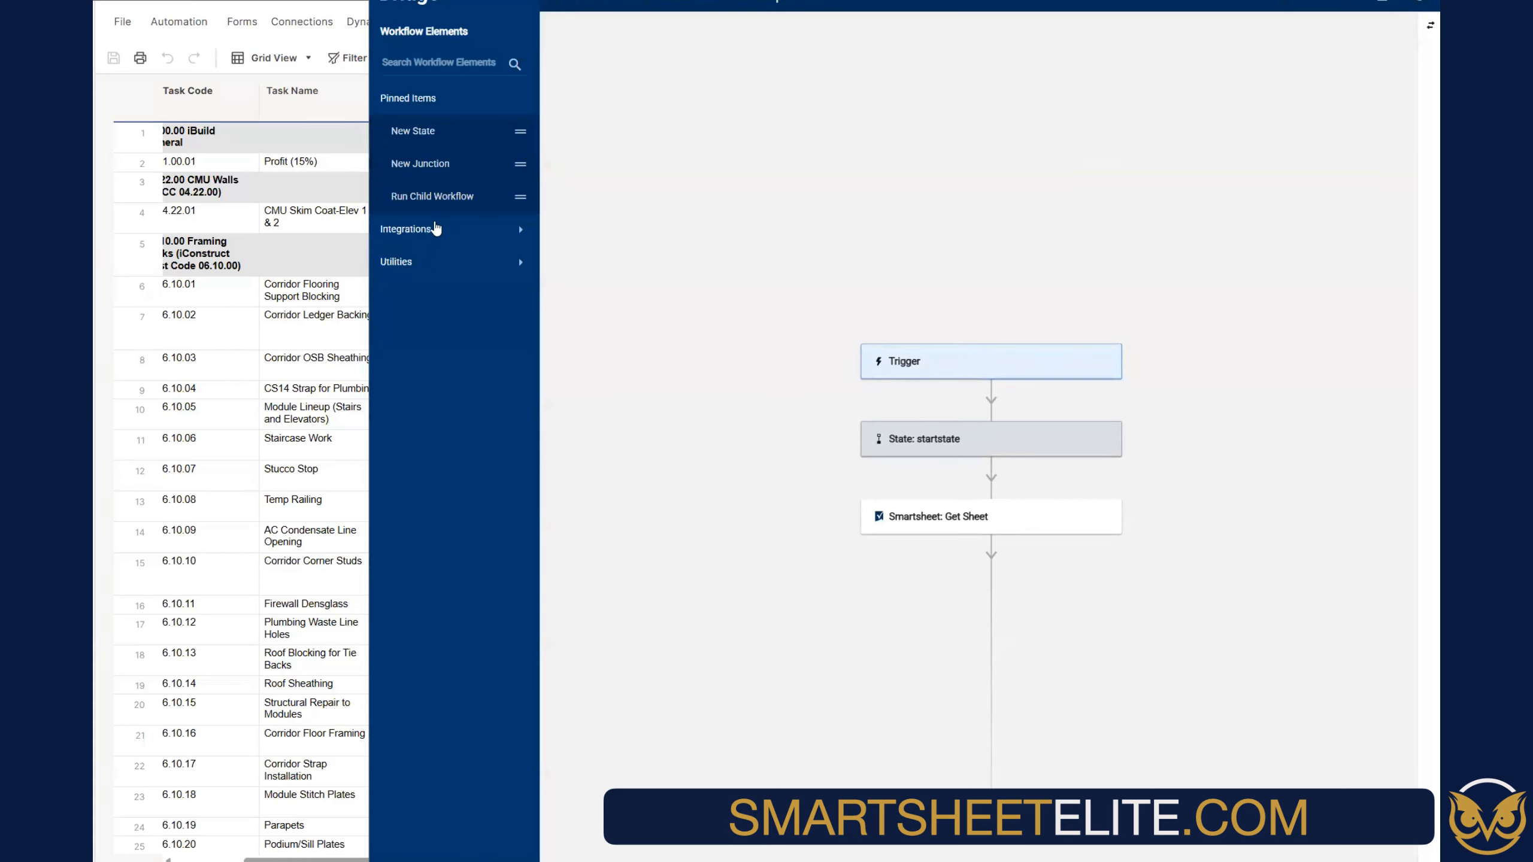
{"action": "left_click", "coordinate": [490, 230]}
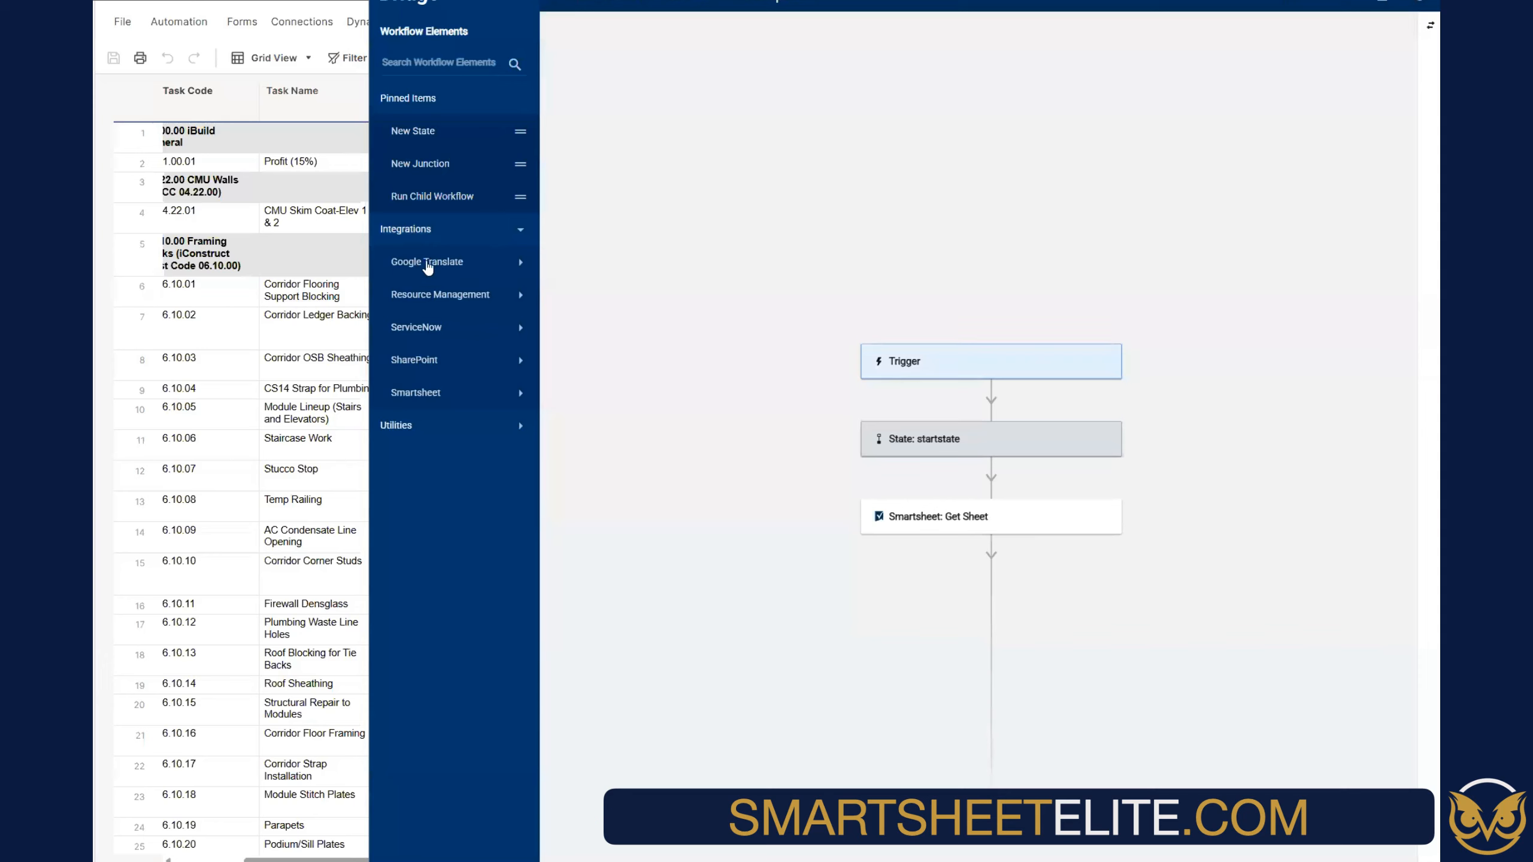
{"action": "left_click", "coordinate": [430, 264]}
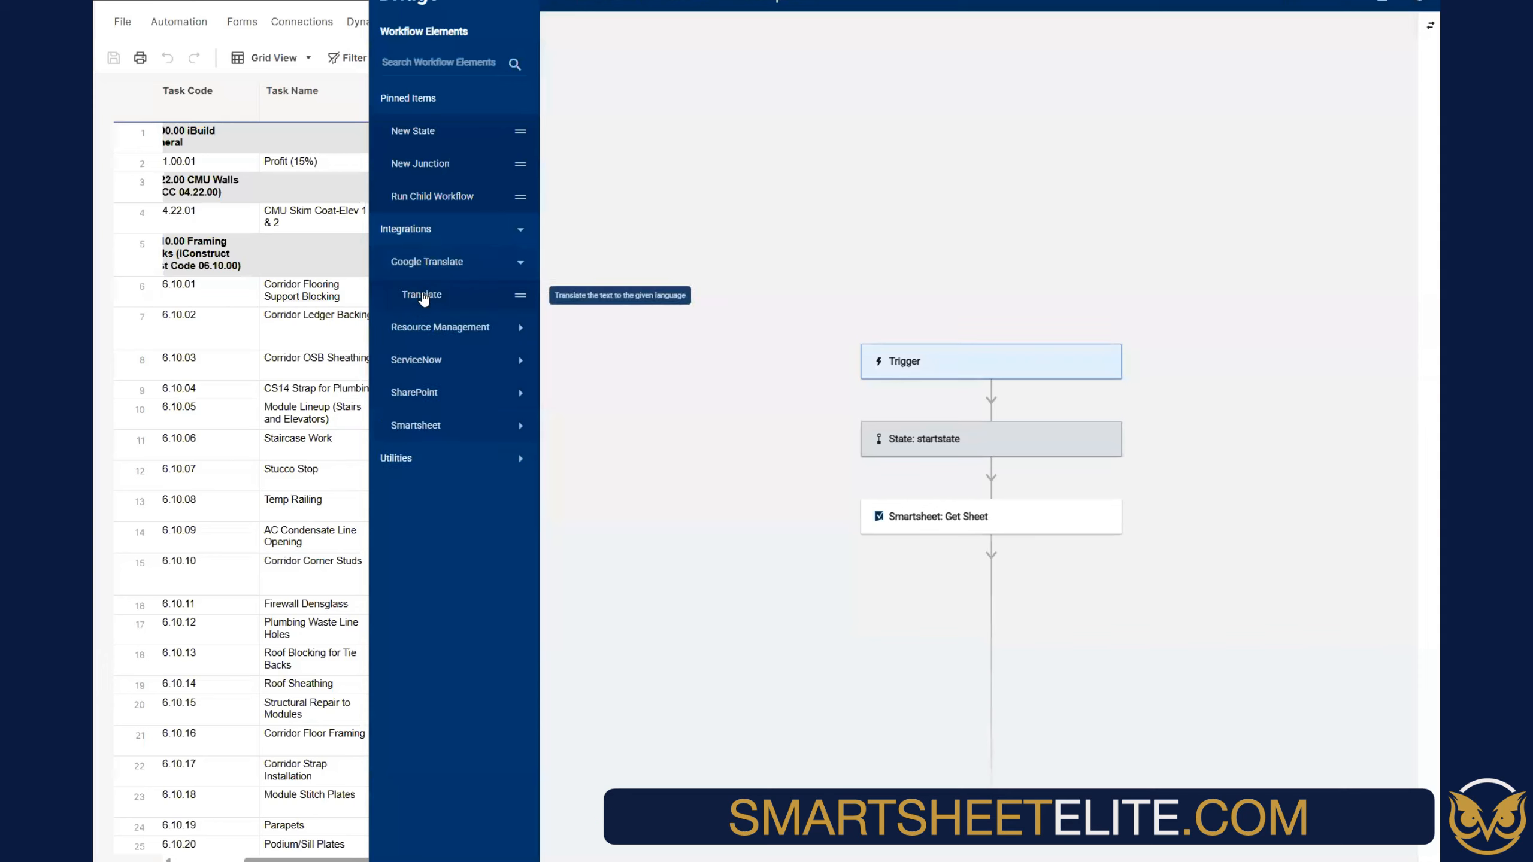
{"action": "left_click_drag", "start_coordinate": [424, 297], "coordinate": [947, 587]}
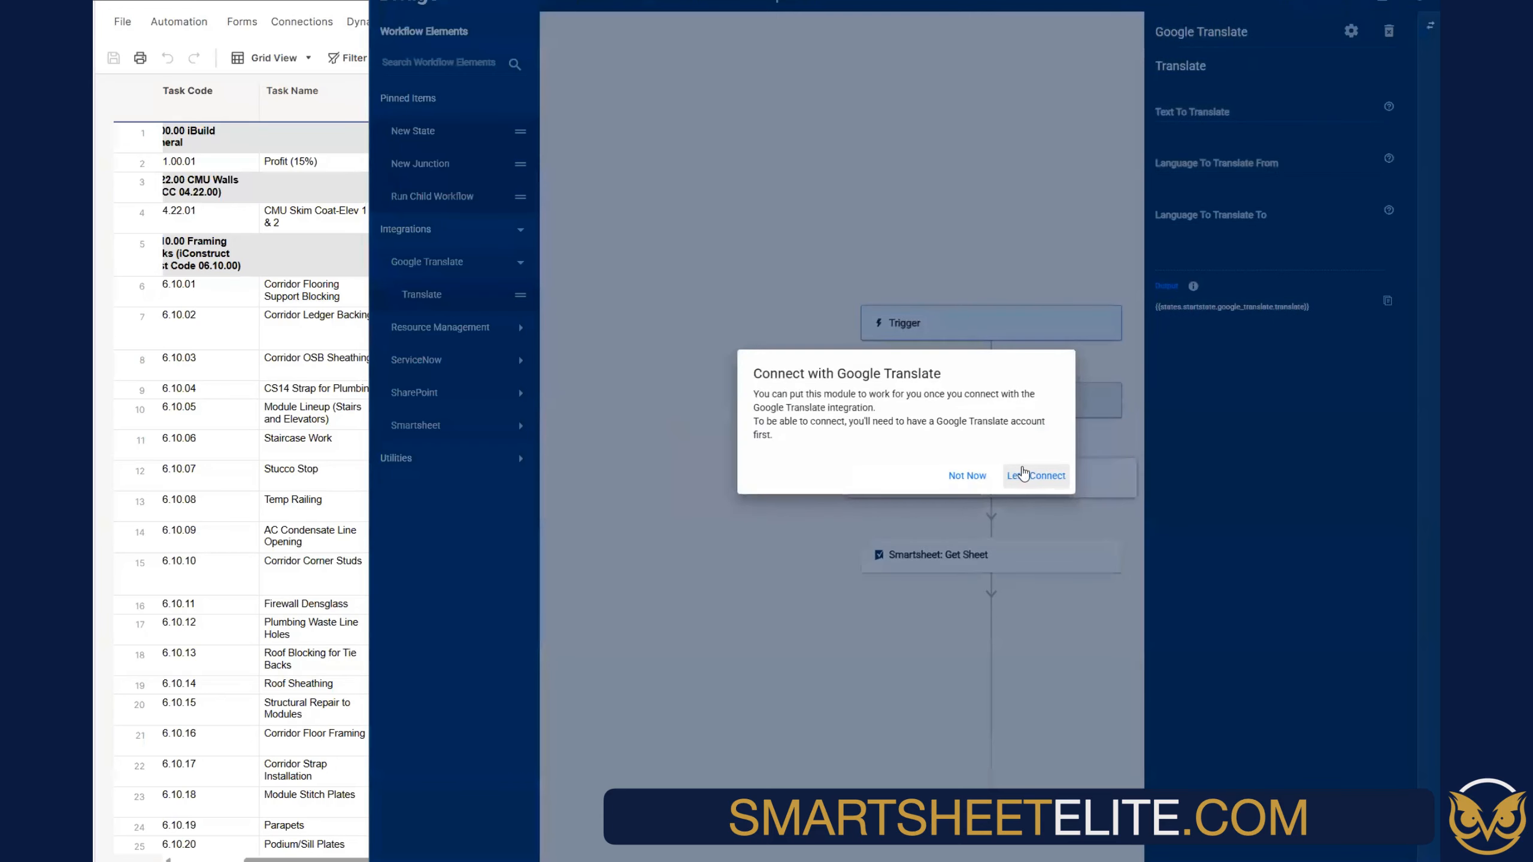
Connect the Google Translate integration by registering it, and close the extension dialog
{"action": "left_click", "coordinate": [1028, 480]}
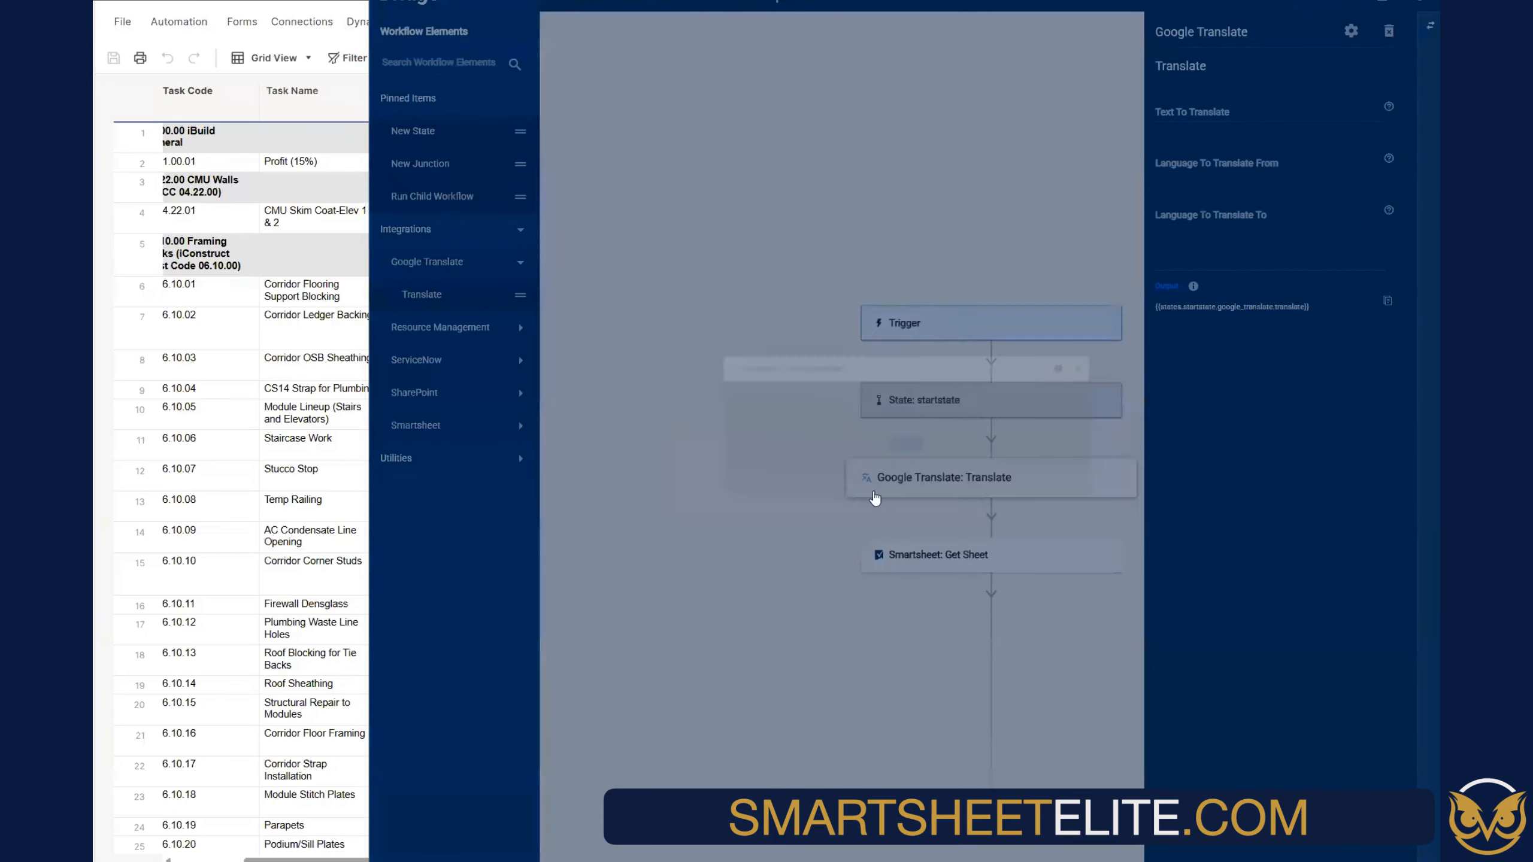
{"action": "left_click", "coordinate": [913, 462]}
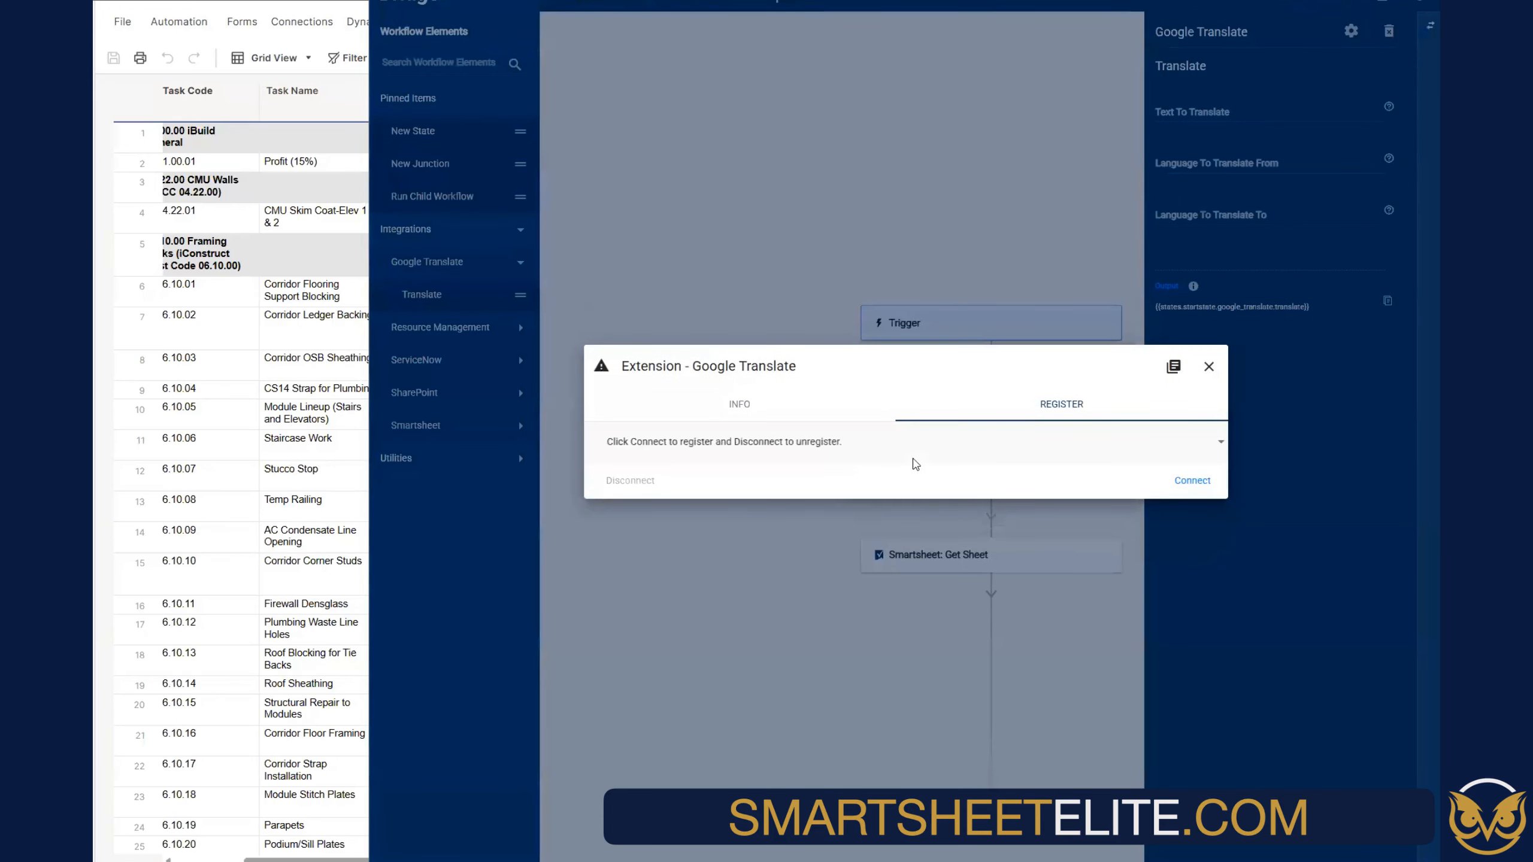
{"action": "left_click", "coordinate": [1194, 479]}
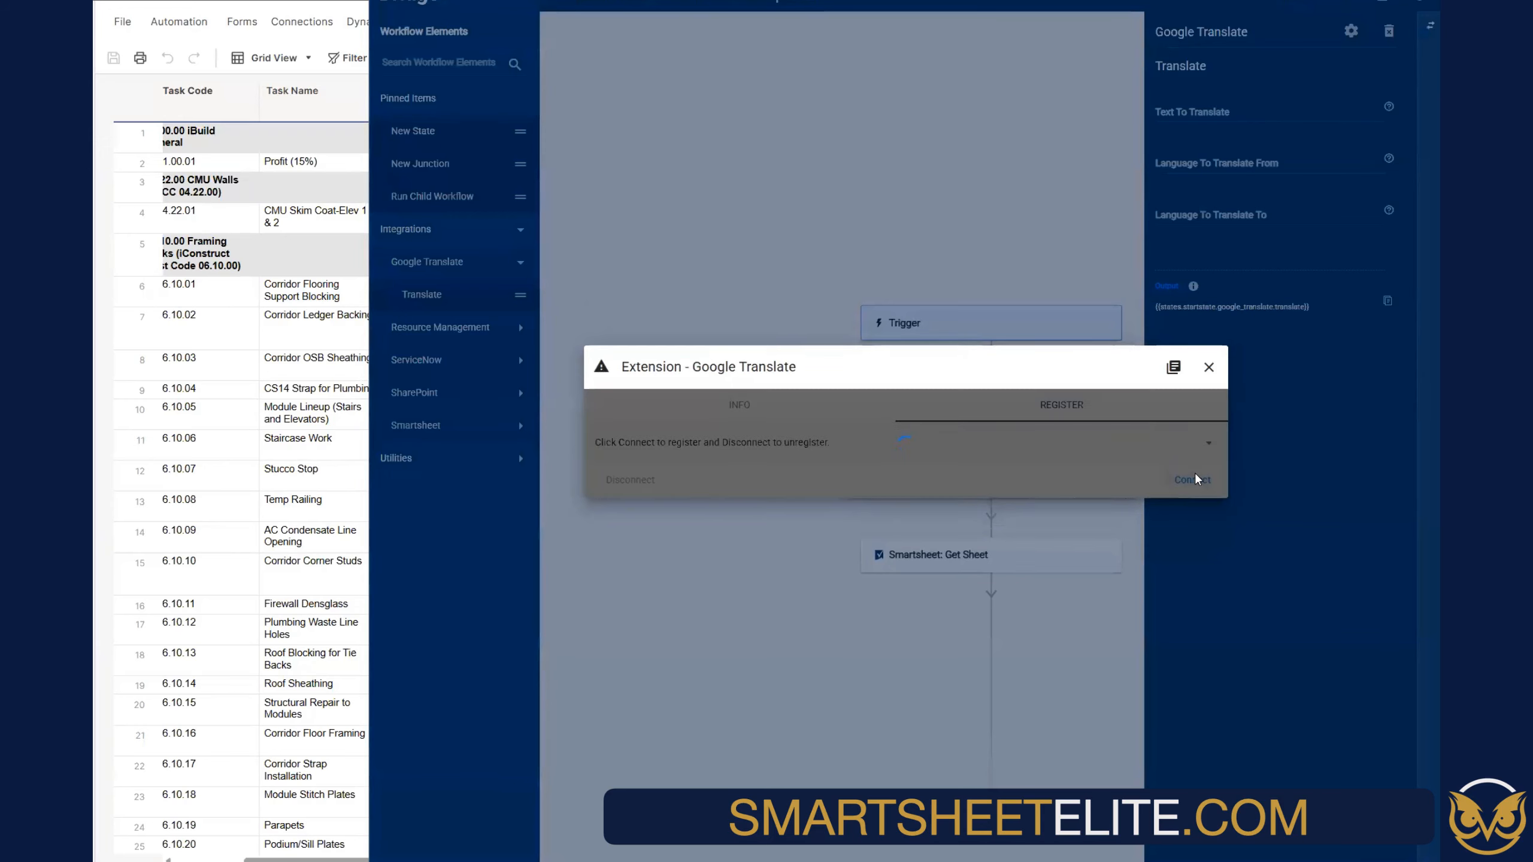
{"action": "left_click", "coordinate": [1192, 481]}
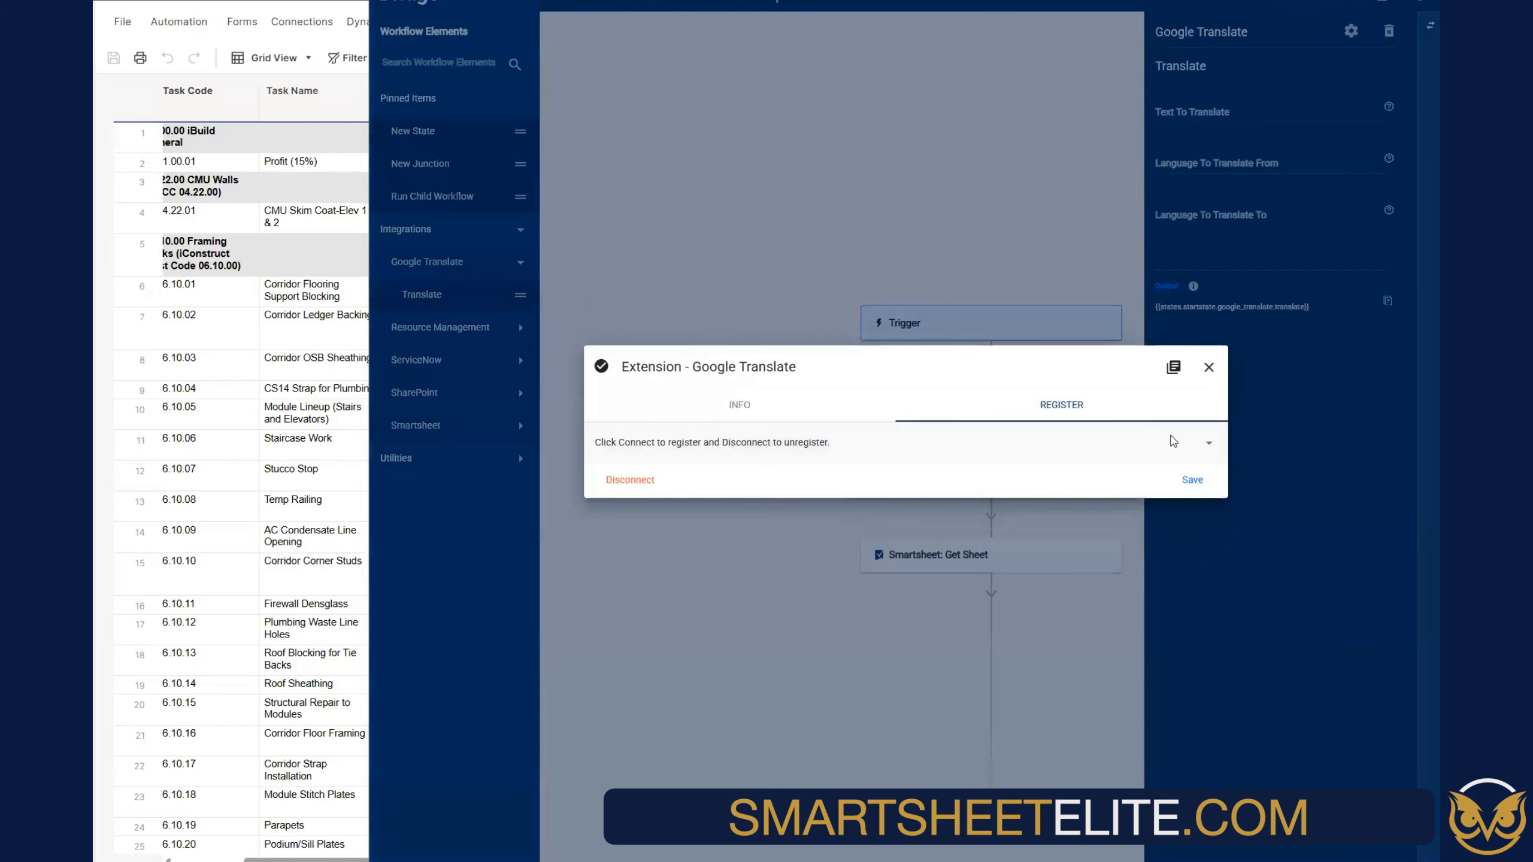
{"action": "left_click", "coordinate": [1209, 369]}
{"action": "left_click", "coordinate": [1080, 634]}
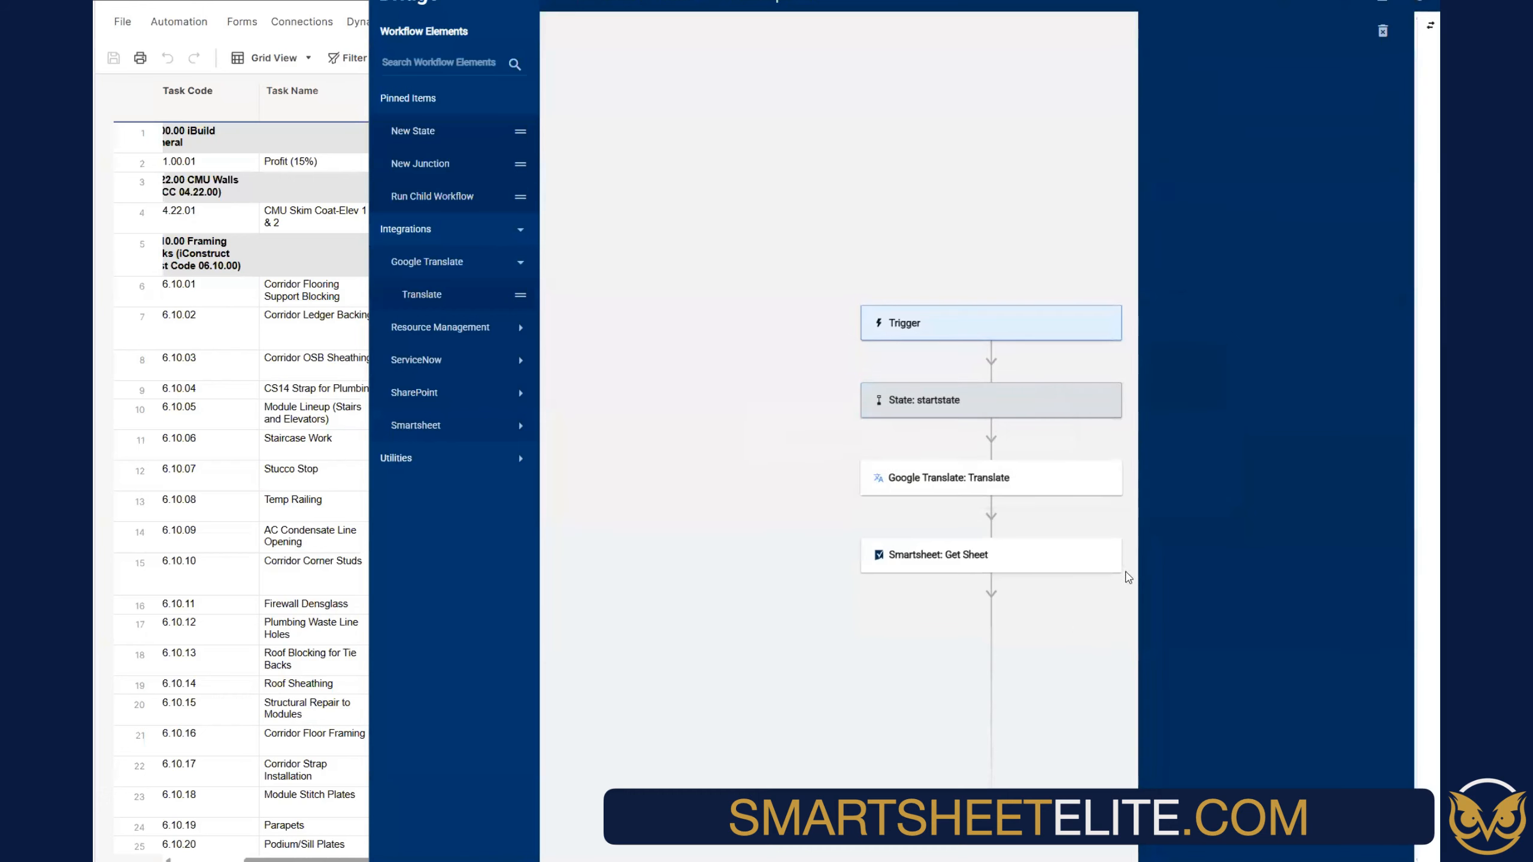
Reorder the workflow so that the Get Sheet module comes before the Google Translate module
{"action": "mouse_move", "coordinate": [1019, 572]}
{"action": "left_mouse_down"}
{"action": "mouse_move", "coordinate": [1030, 466]}
{"action": "mouse_move", "coordinate": [1024, 572]}
{"action": "left_mouse_up"}
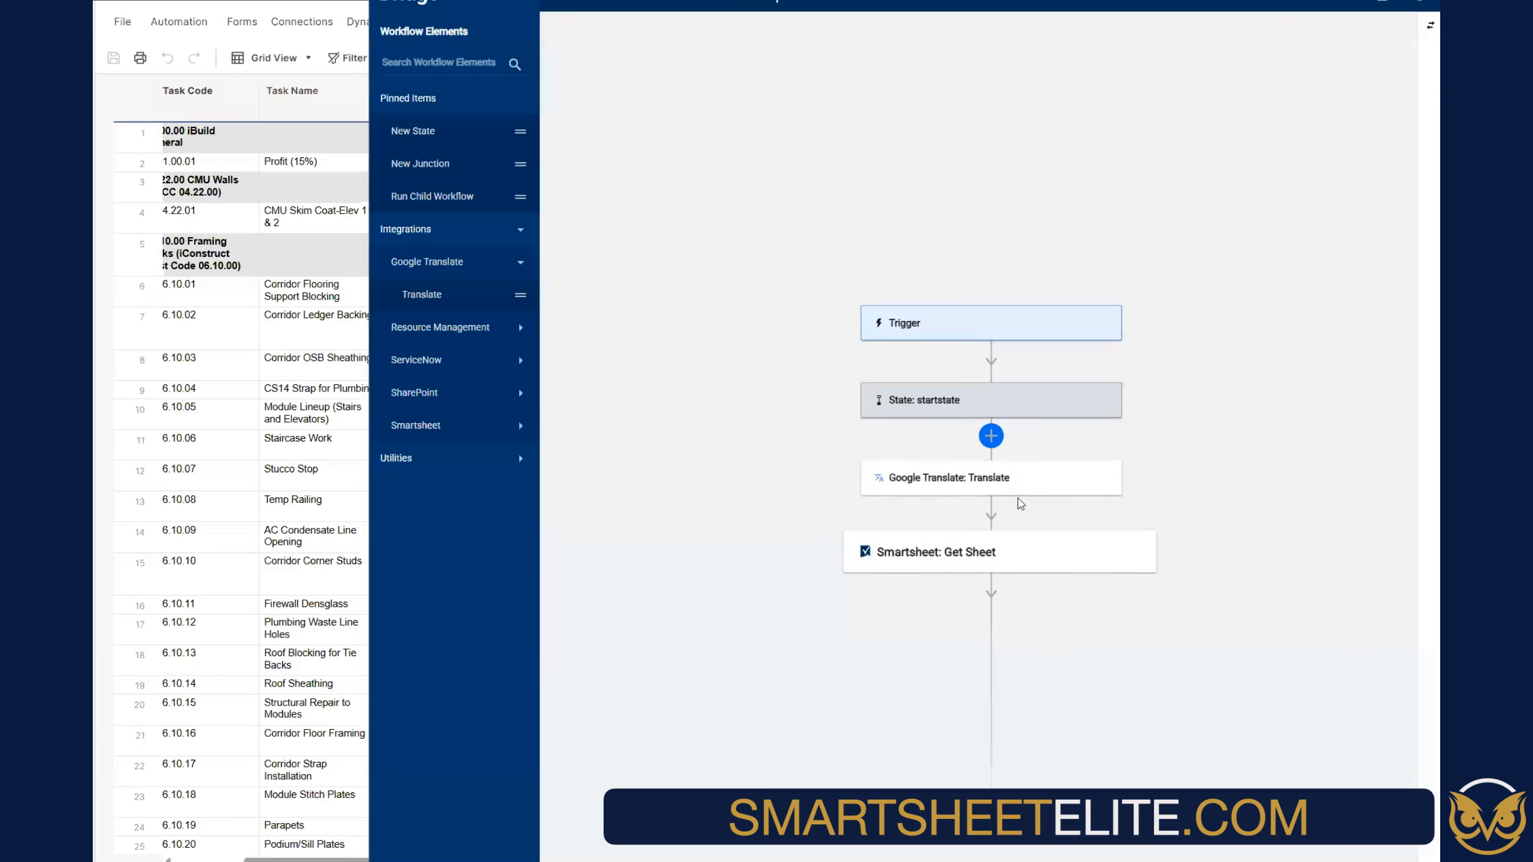
{"action": "left_click_drag", "start_coordinate": [1008, 680], "coordinate": [1117, 655]}
{"action": "left_click", "coordinate": [944, 488]}
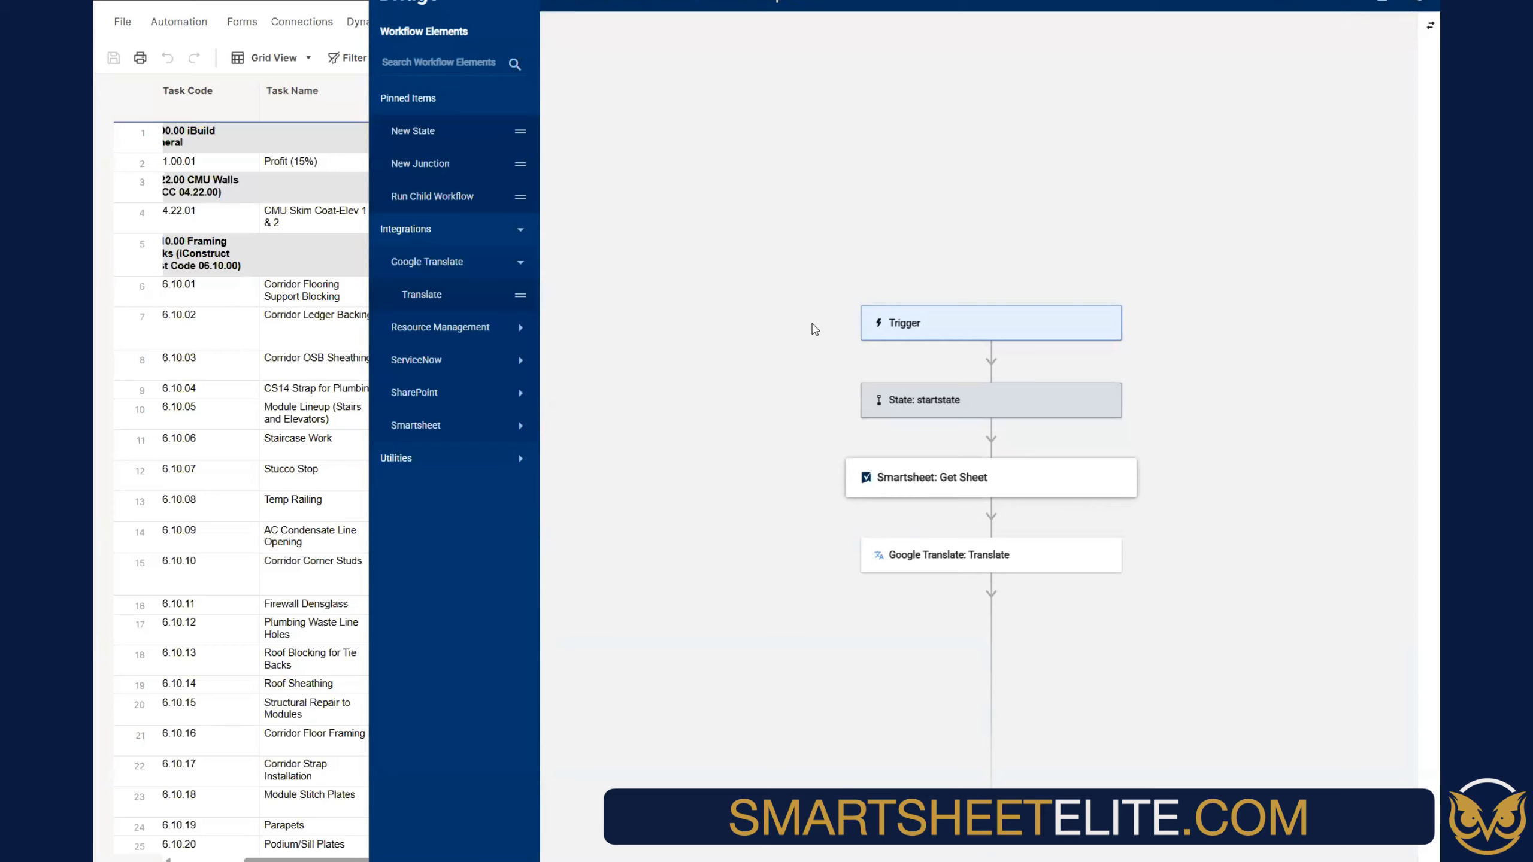
Copy the Sheet ID from the properties of the iBuild | List of Tasks sheet for the Get Sheet module
{"action": "left_click", "coordinate": [950, 488]}
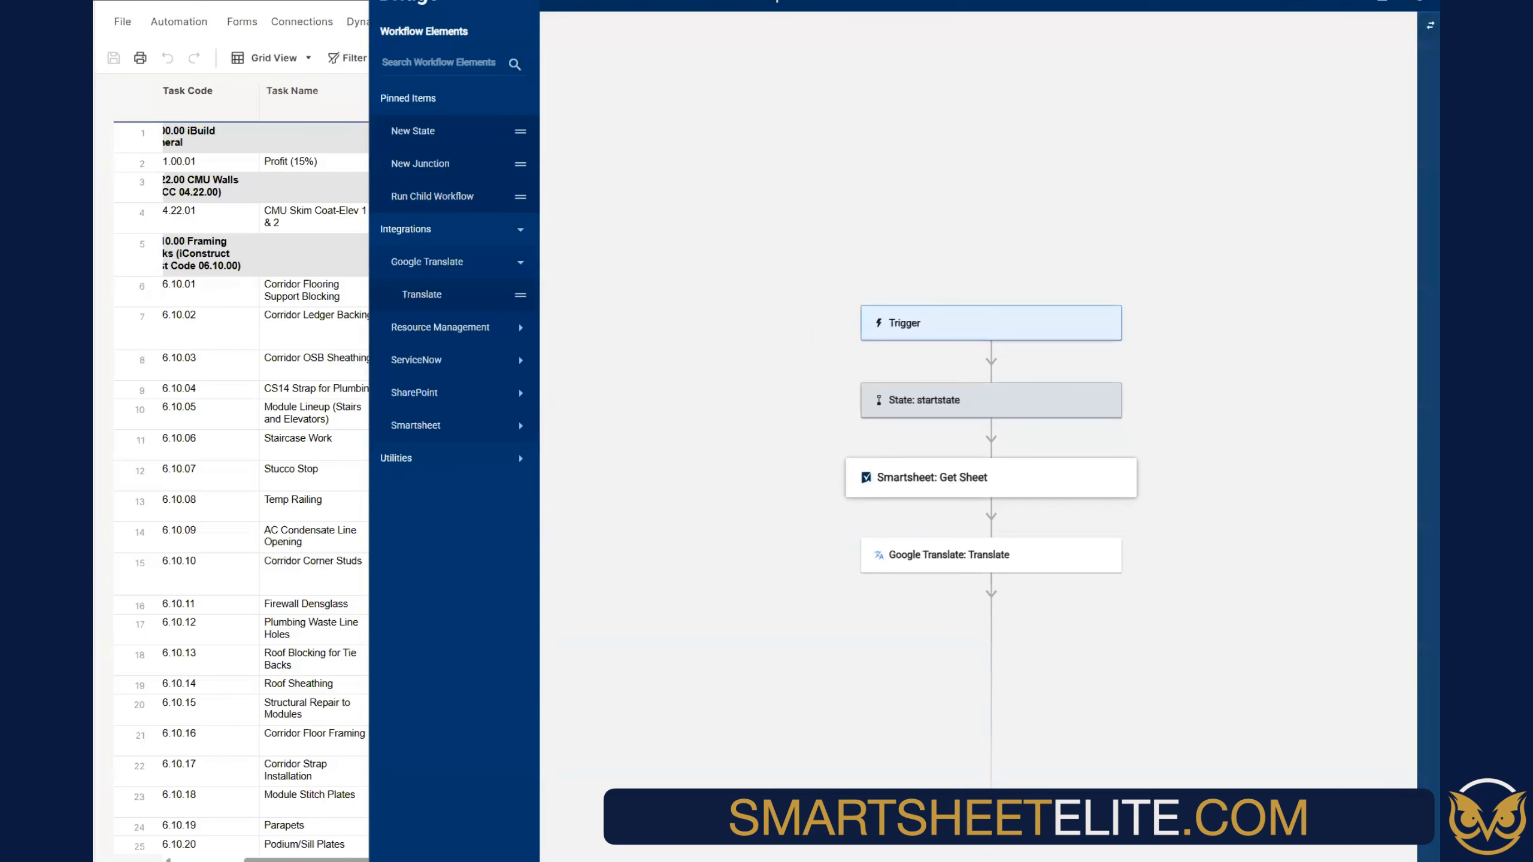
{"action": "left_click", "coordinate": [184, 40]}
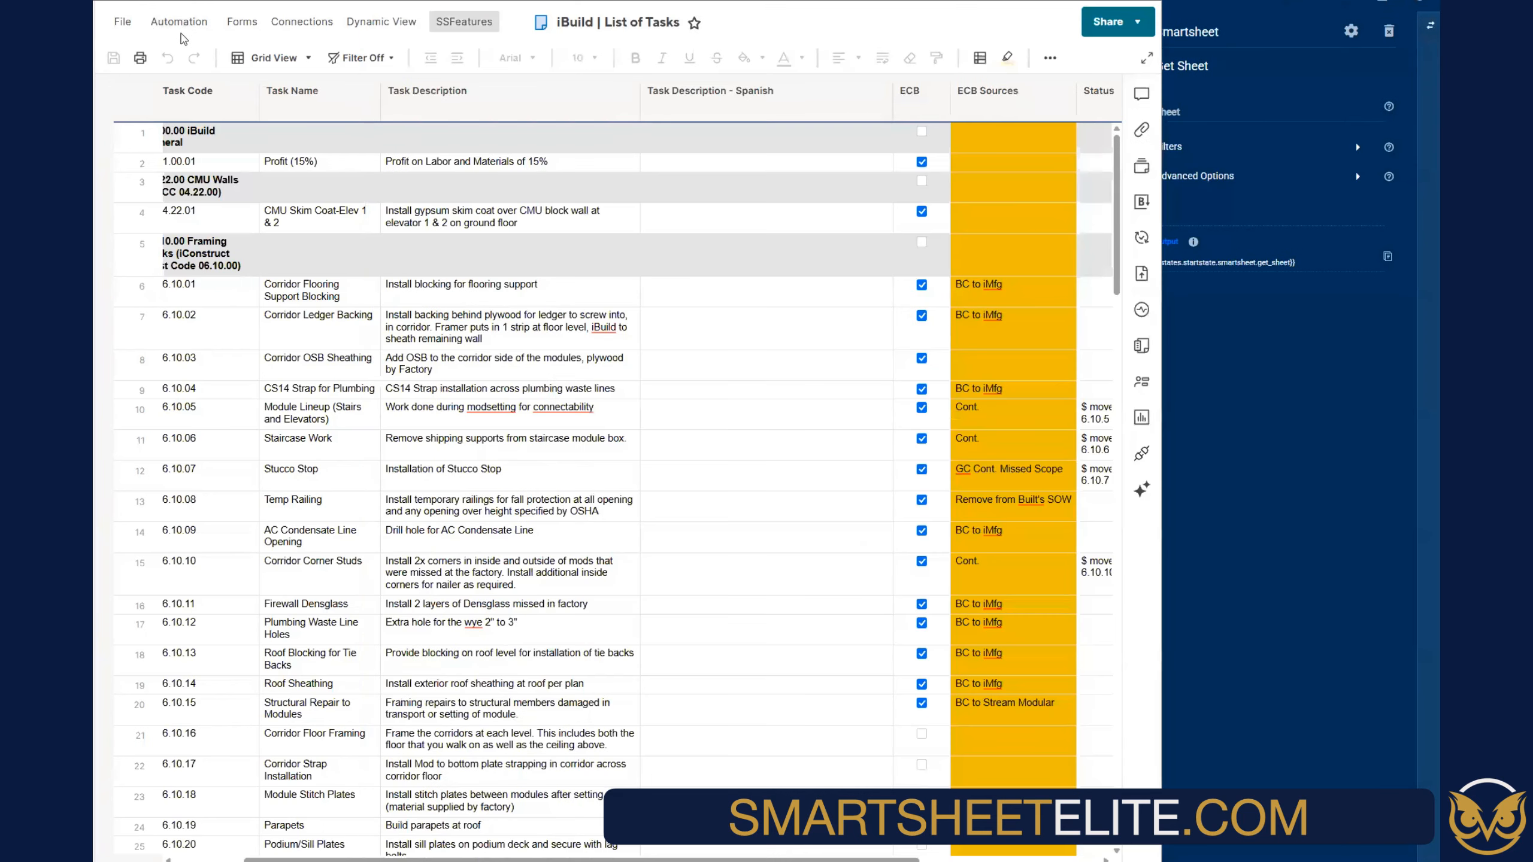
{"action": "left_click", "coordinate": [179, 23]}
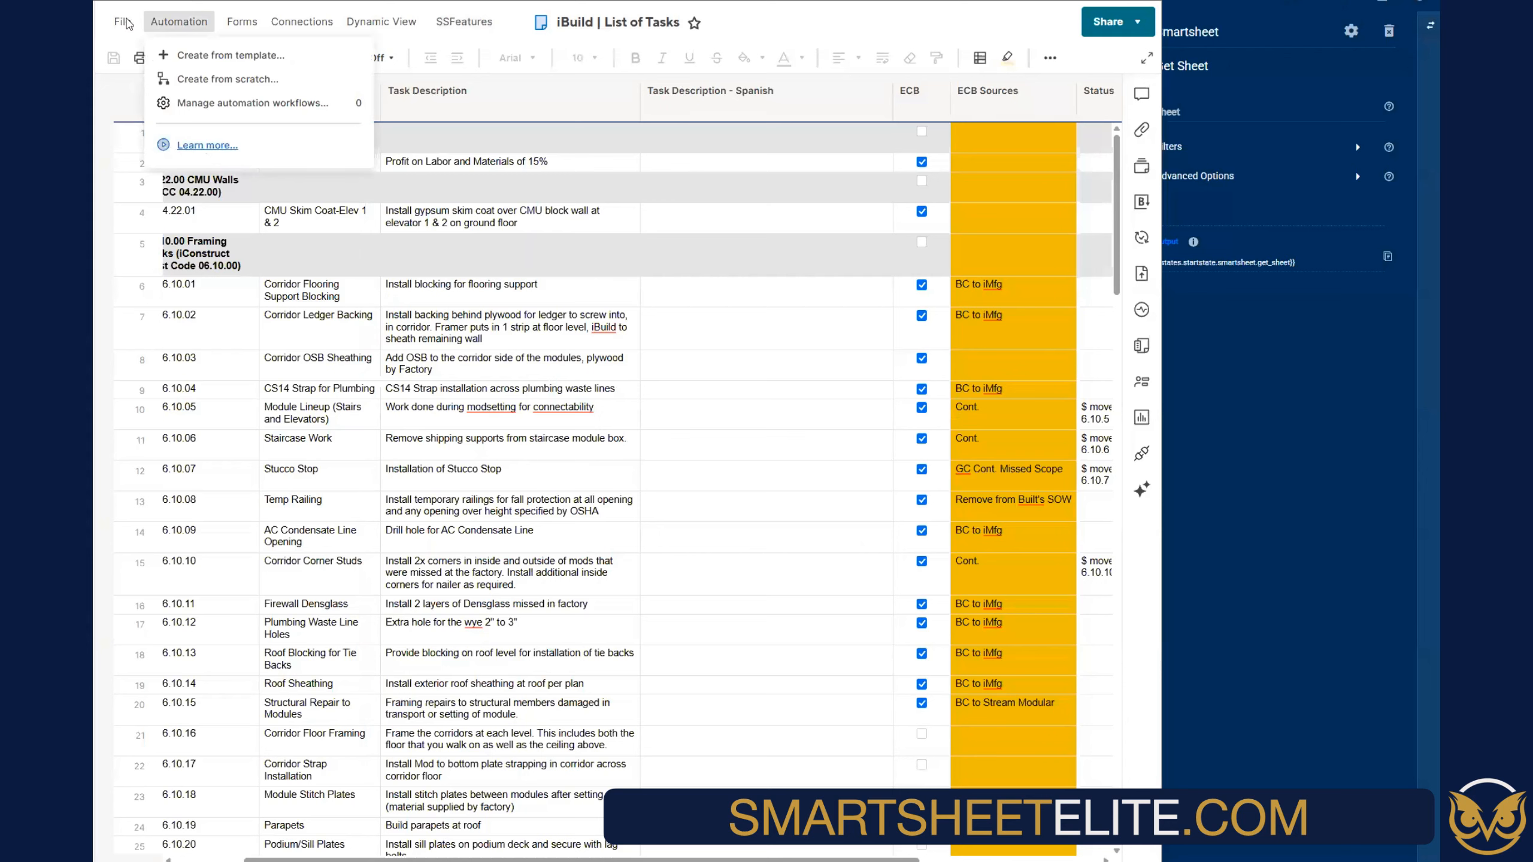
{"action": "left_click", "coordinate": [124, 22]}
{"action": "left_click", "coordinate": [124, 22]}
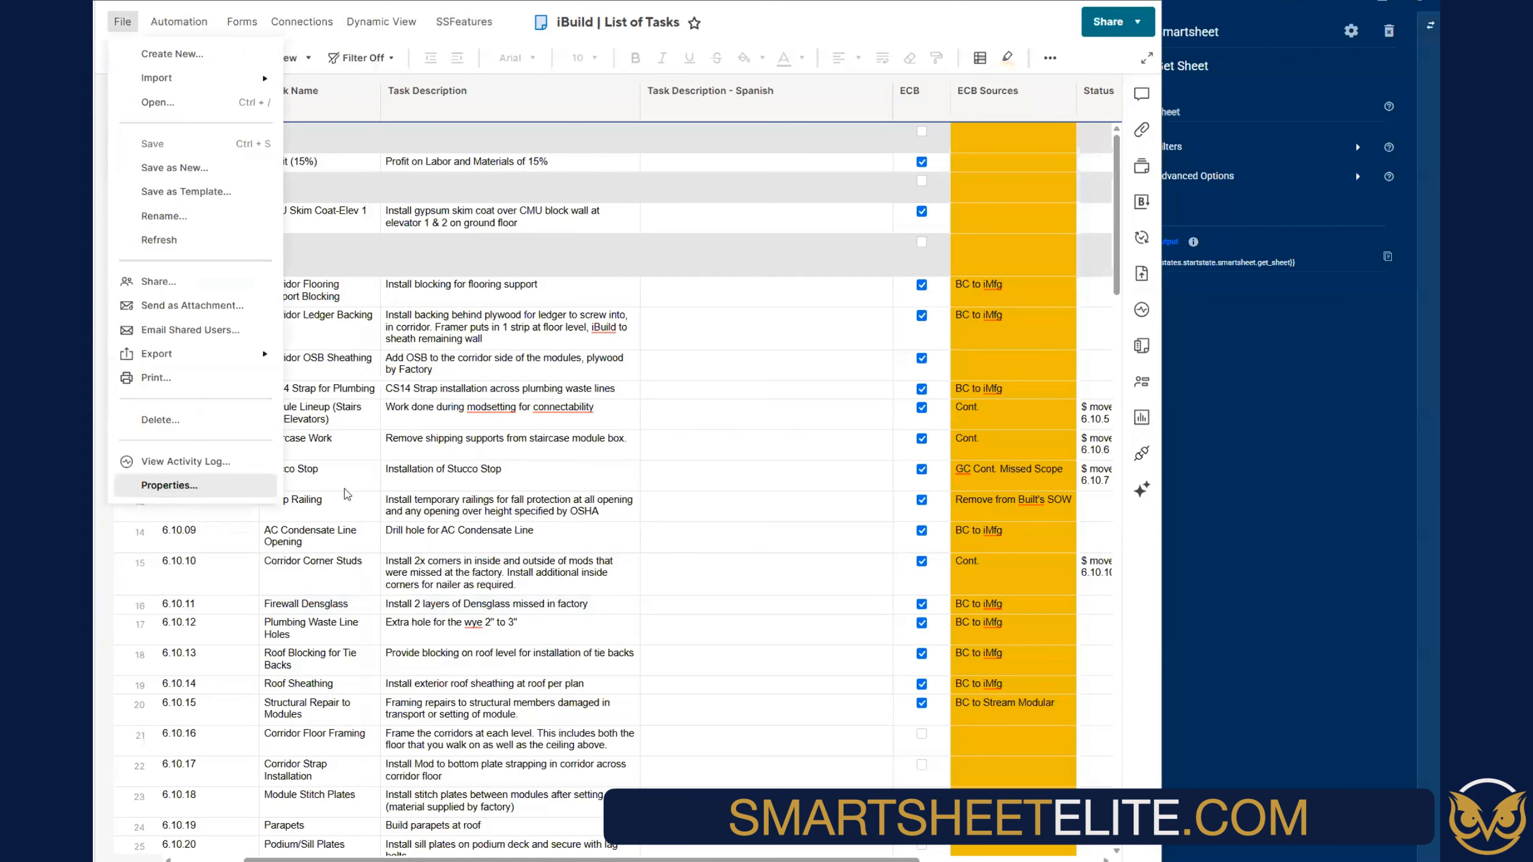
{"action": "left_click", "coordinate": [175, 485]}
{"action": "double_click", "coordinate": [388, 482]}
{"action": "key", "text": "ctrl+c"}
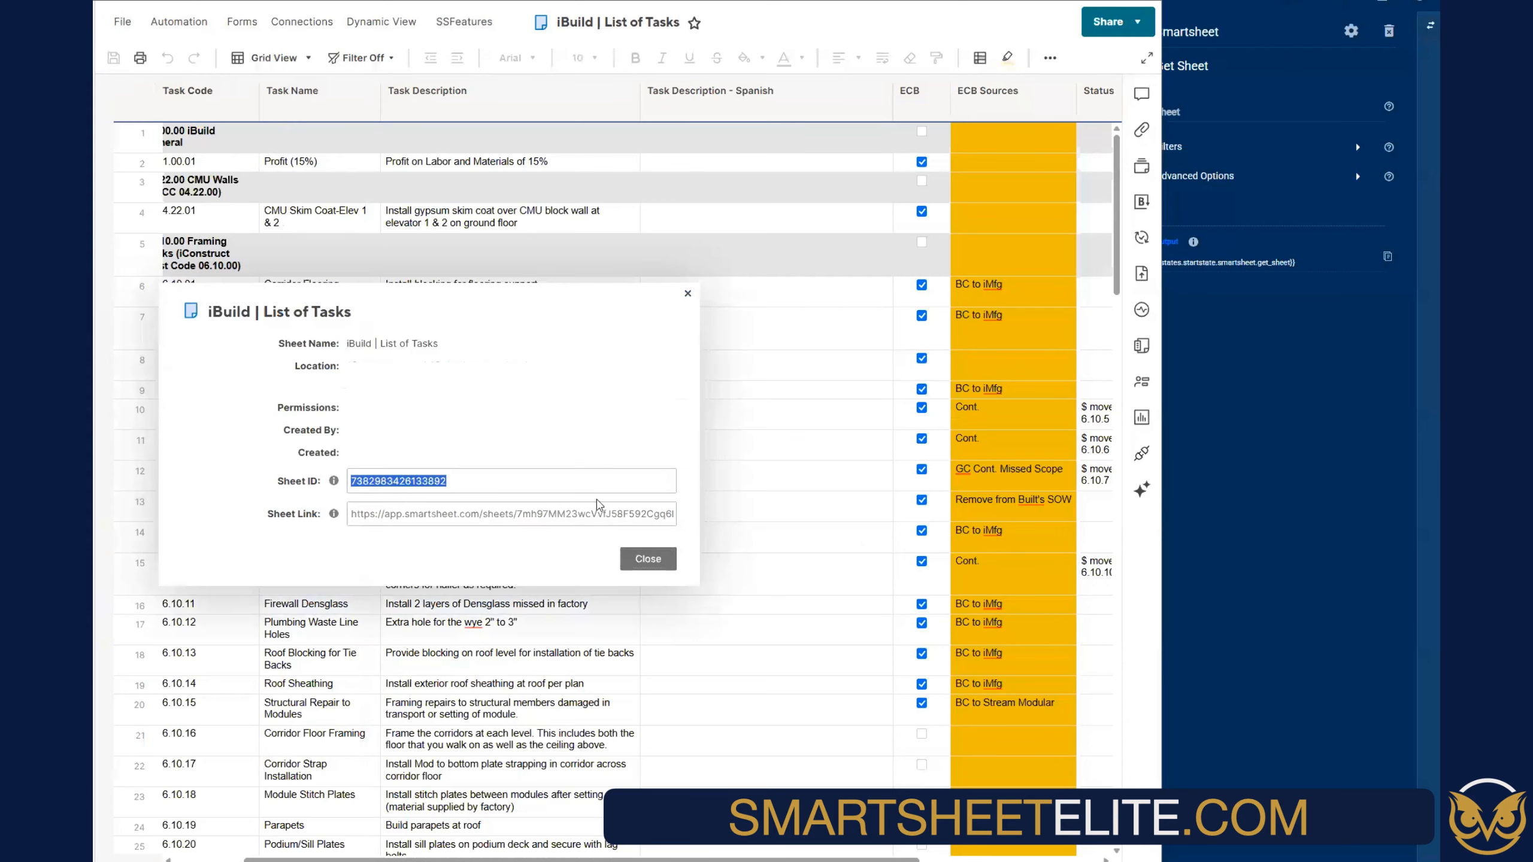
{"action": "left_click", "coordinate": [1264, 379]}
{"action": "left_click", "coordinate": [1184, 111]}
{"action": "key", "text": "ctrl+v"}
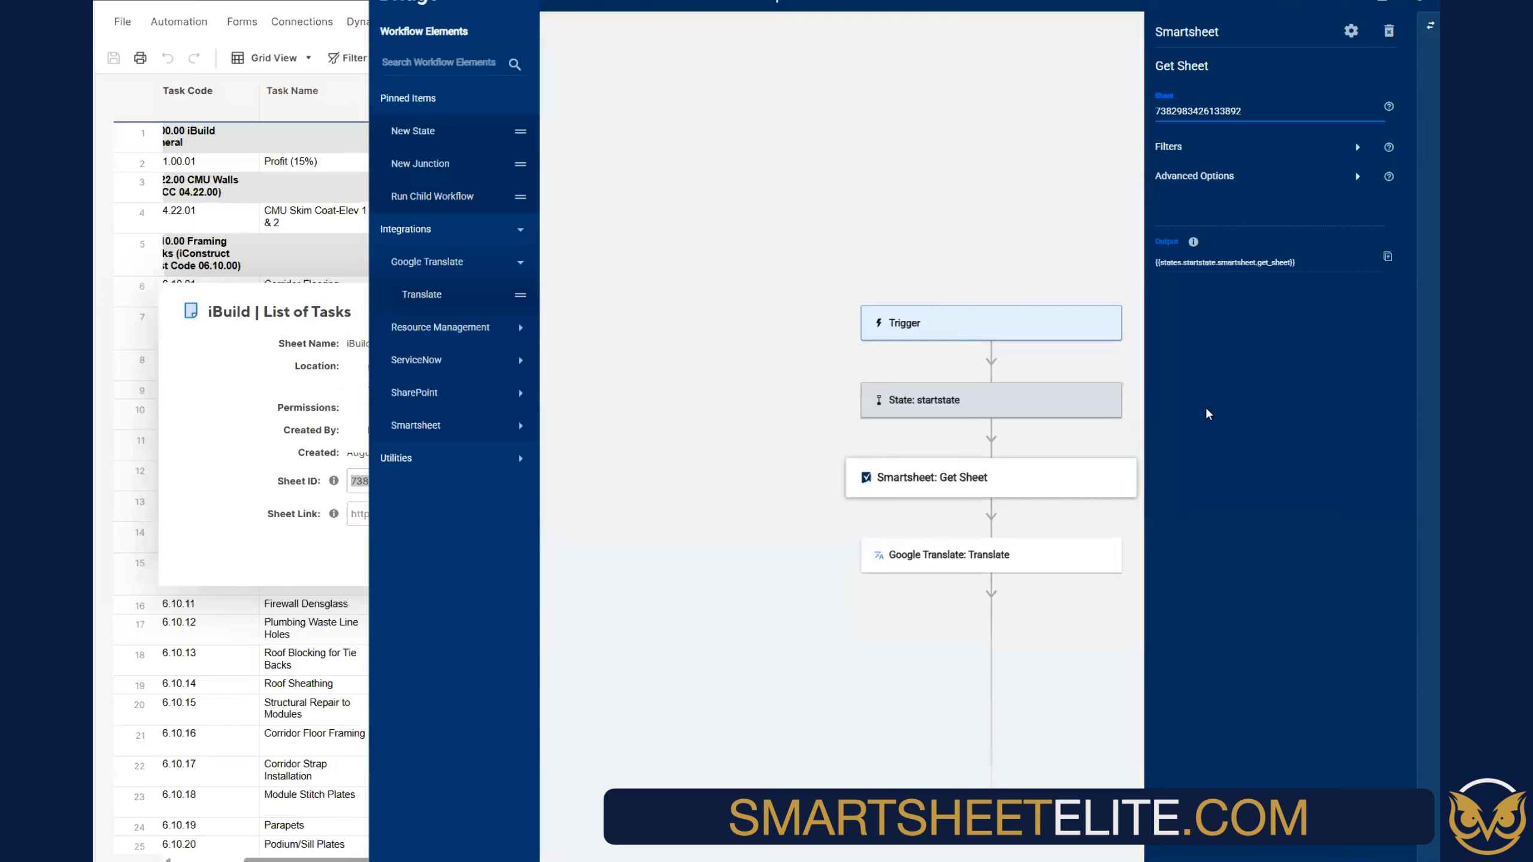
{"action": "left_click", "coordinate": [1287, 3]}
Run the workflow from the run log, refresh the list of runs, and open the new run's details
{"action": "left_click", "coordinate": [1425, 30]}
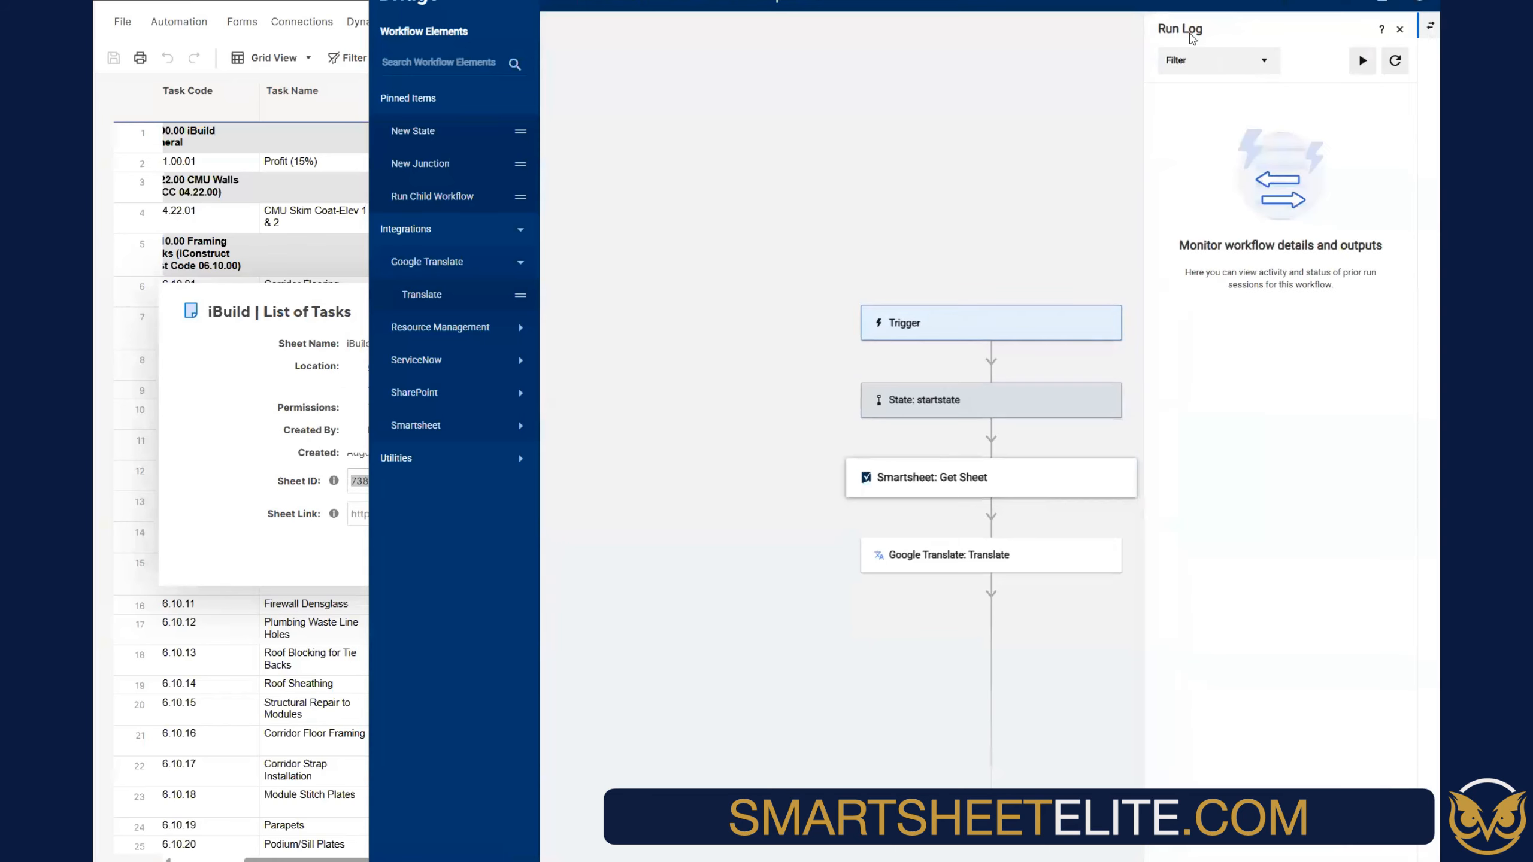
{"action": "left_click", "coordinate": [1365, 62]}
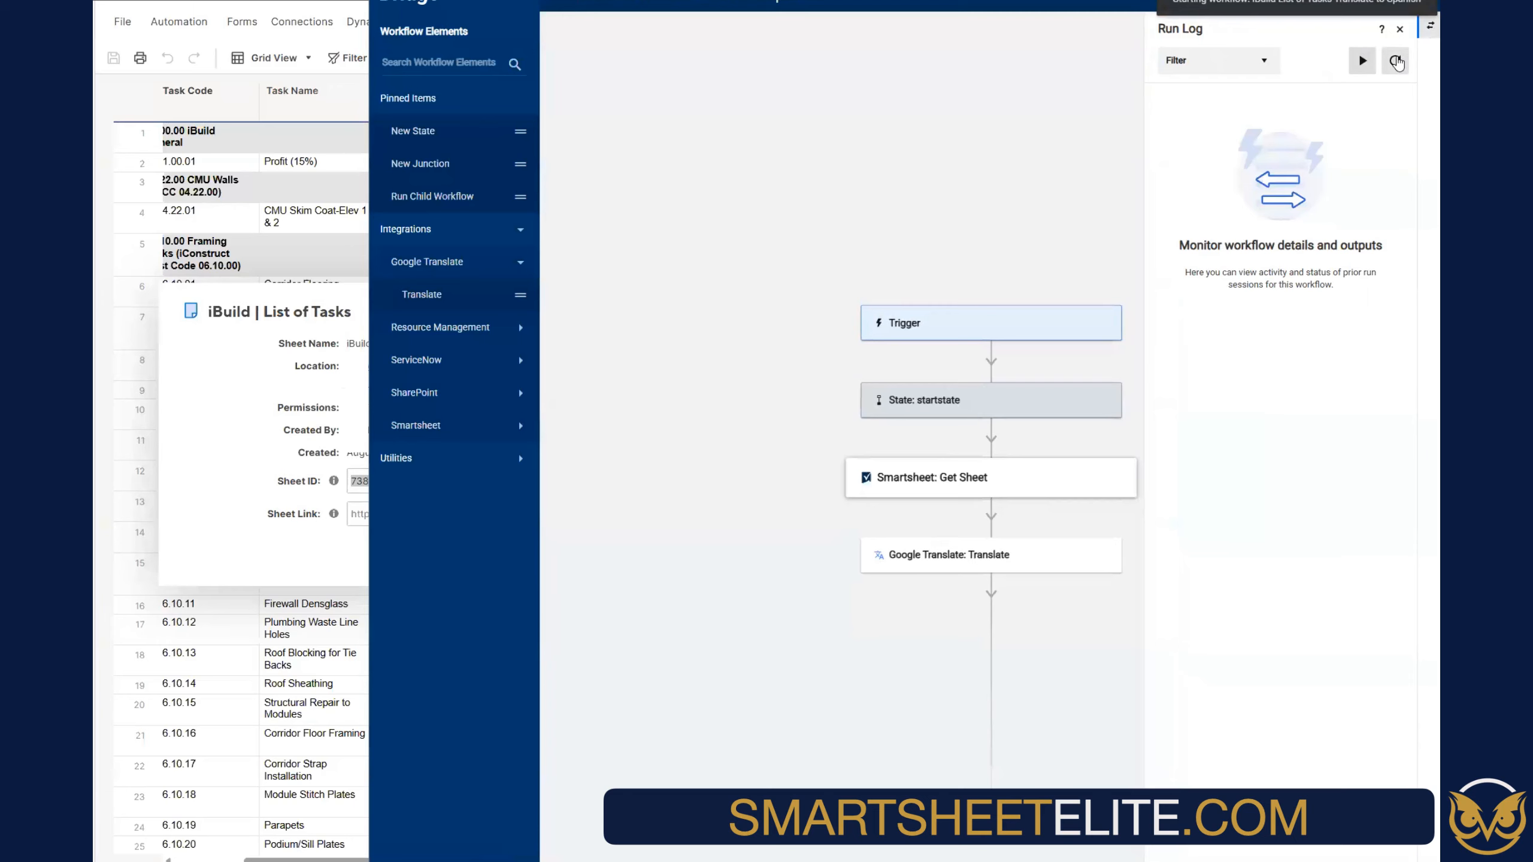
{"action": "left_click", "coordinate": [1395, 61]}
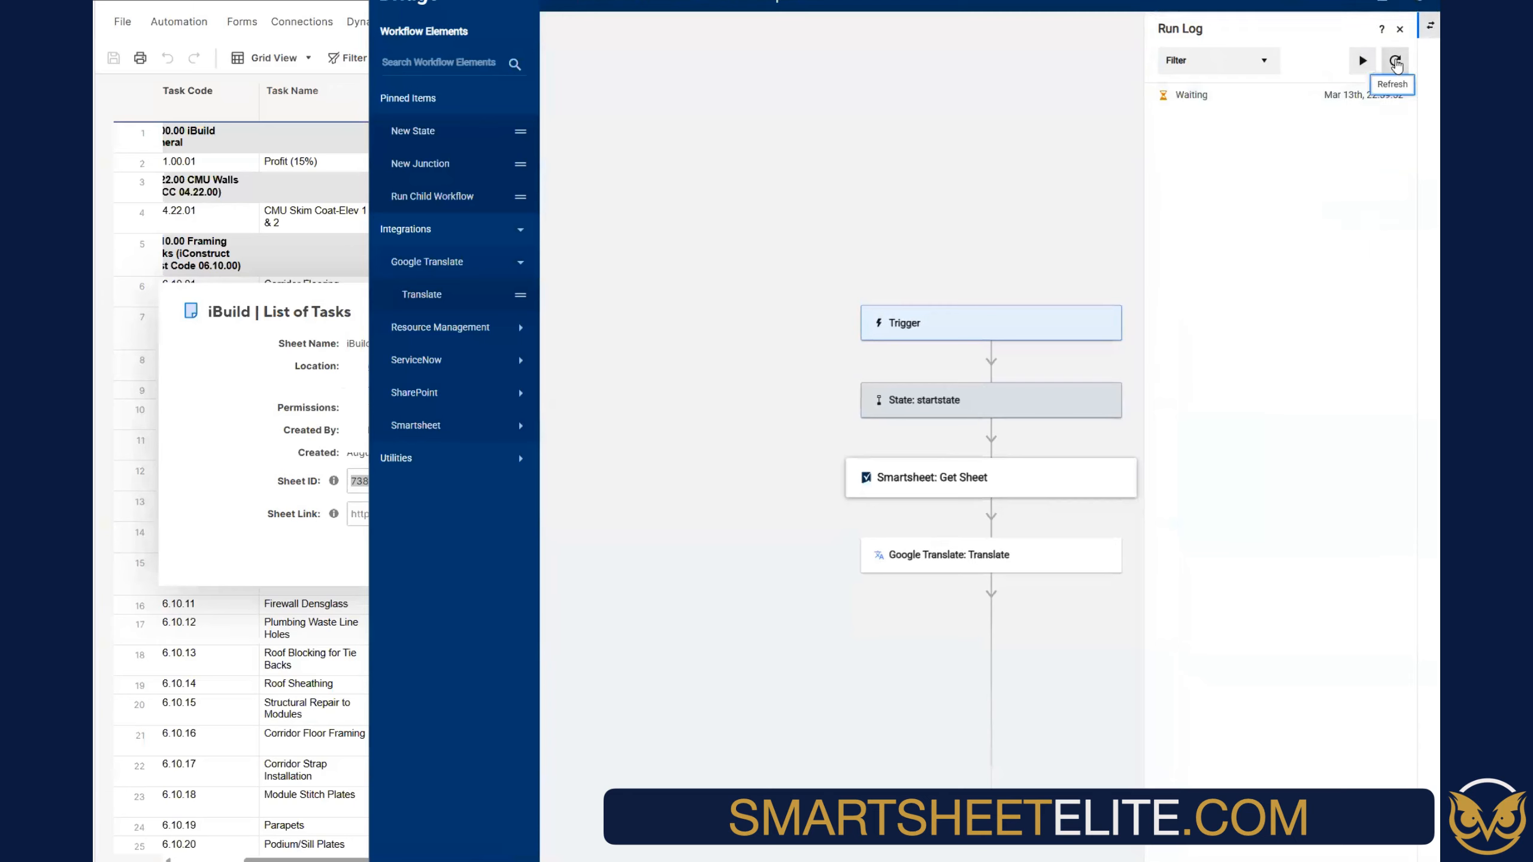
{"action": "left_click", "coordinate": [1179, 95]}
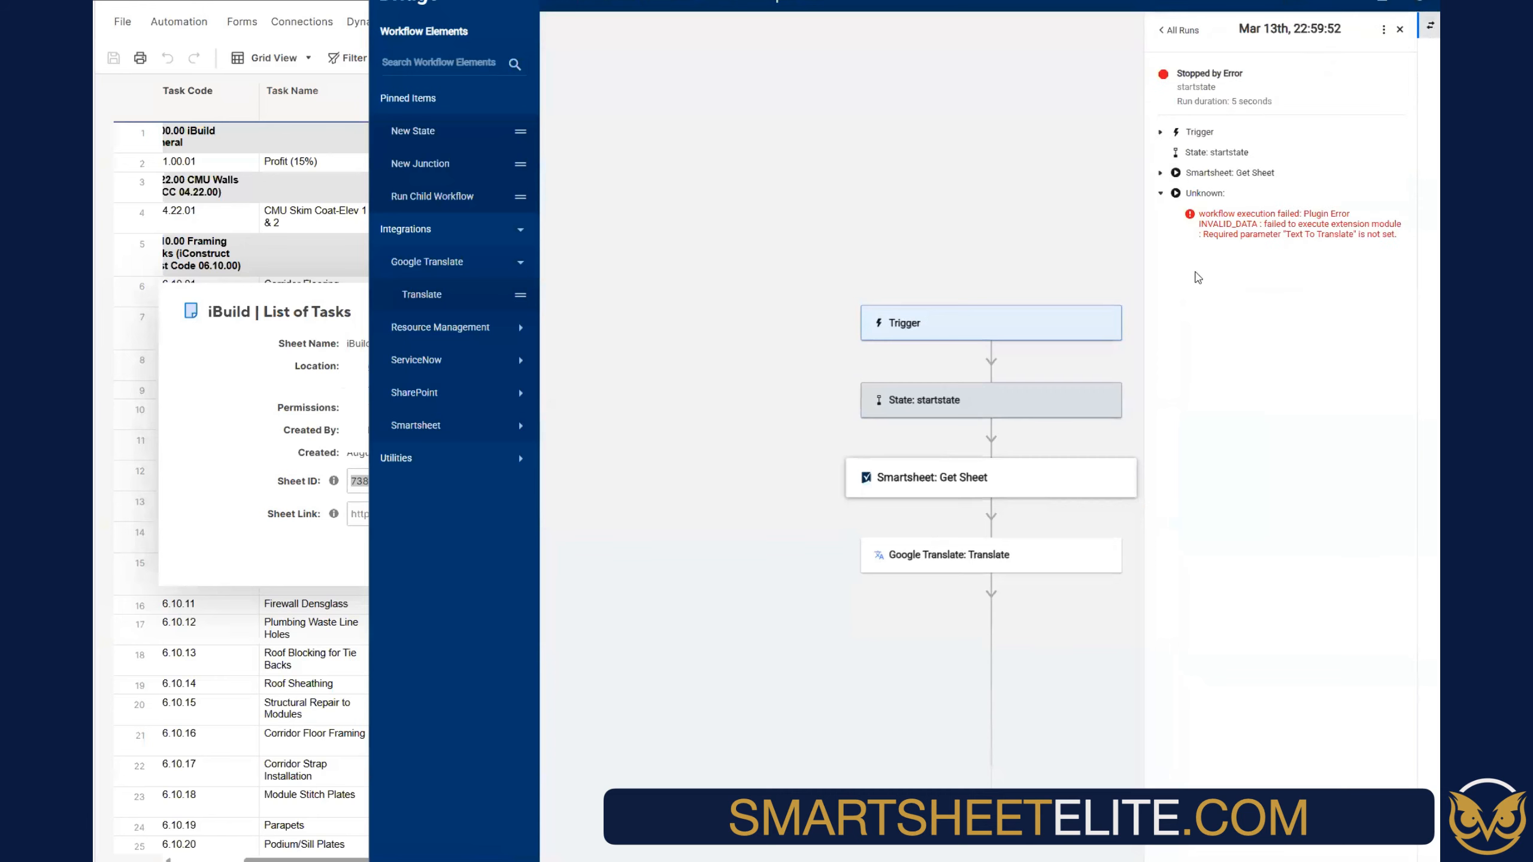
Examine the Get Sheet output in the run details, including the sheet object and its rows array
{"action": "left_click", "coordinate": [1159, 174]}
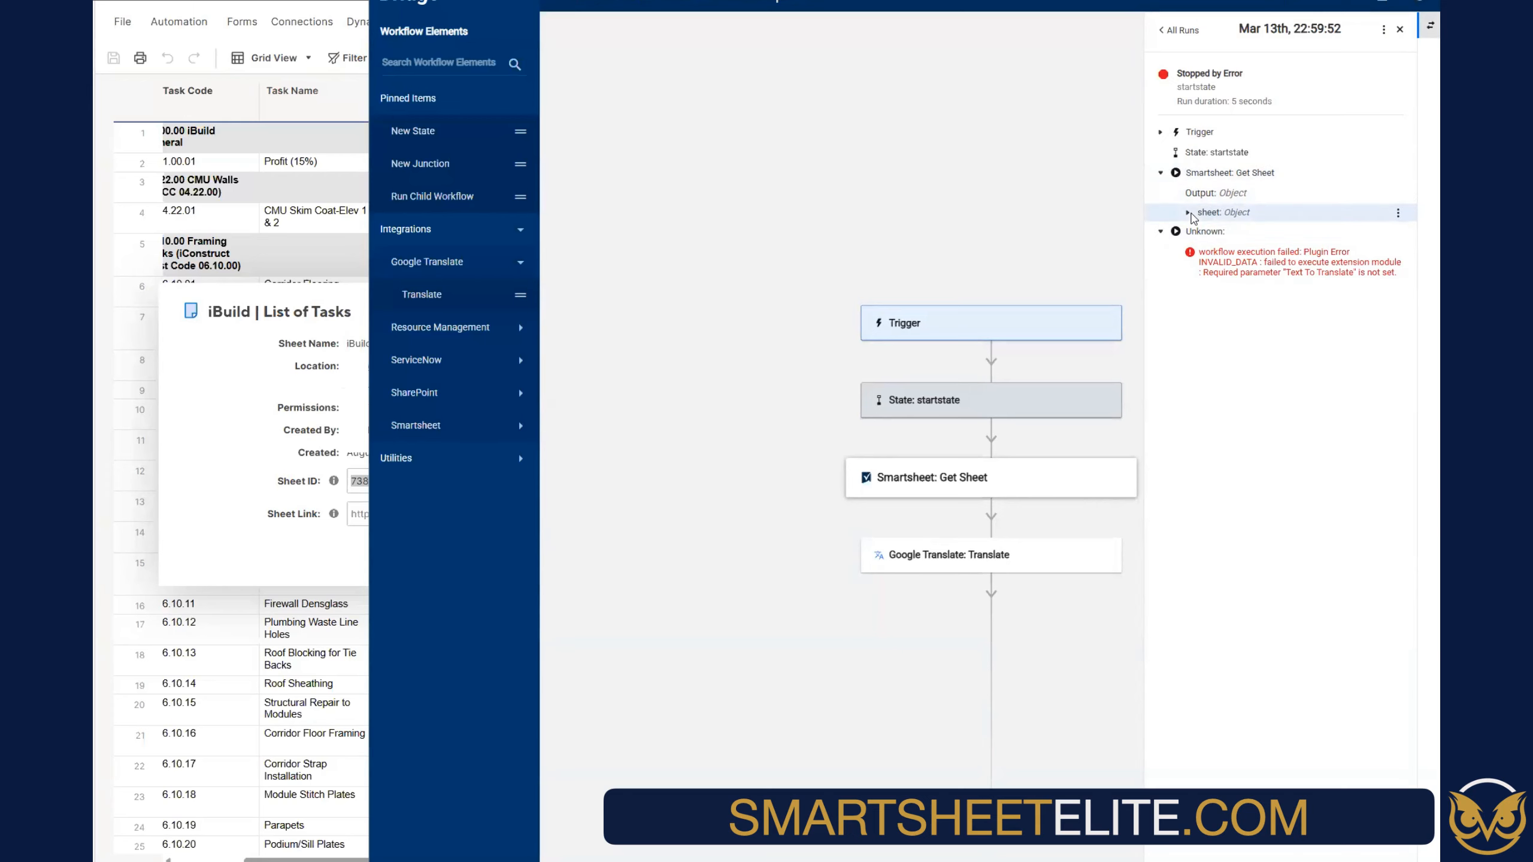
{"action": "left_click", "coordinate": [1188, 213]}
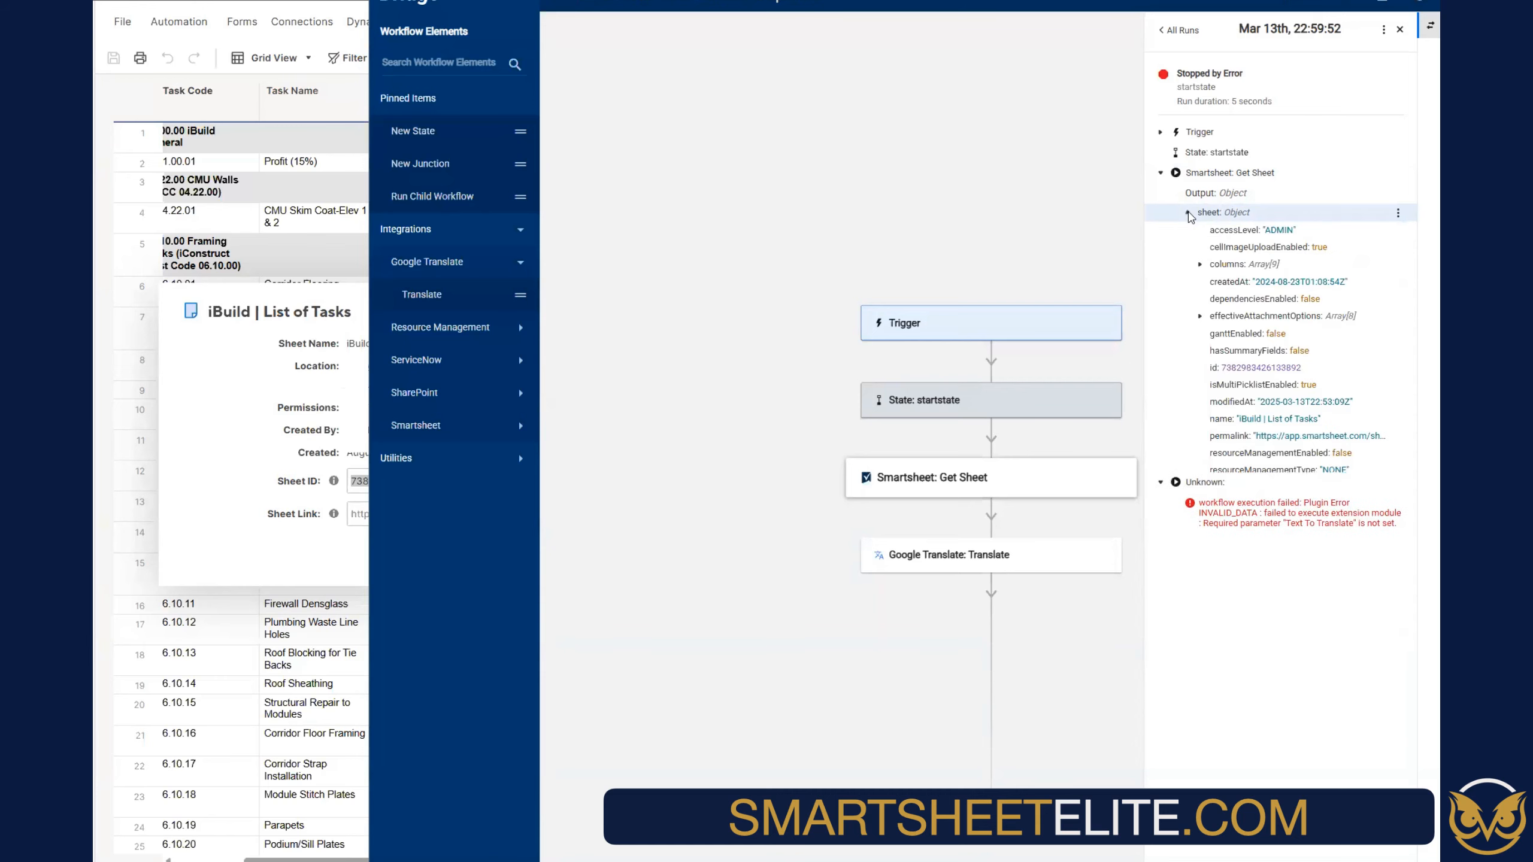
{"action": "left_click", "coordinate": [1187, 212]}
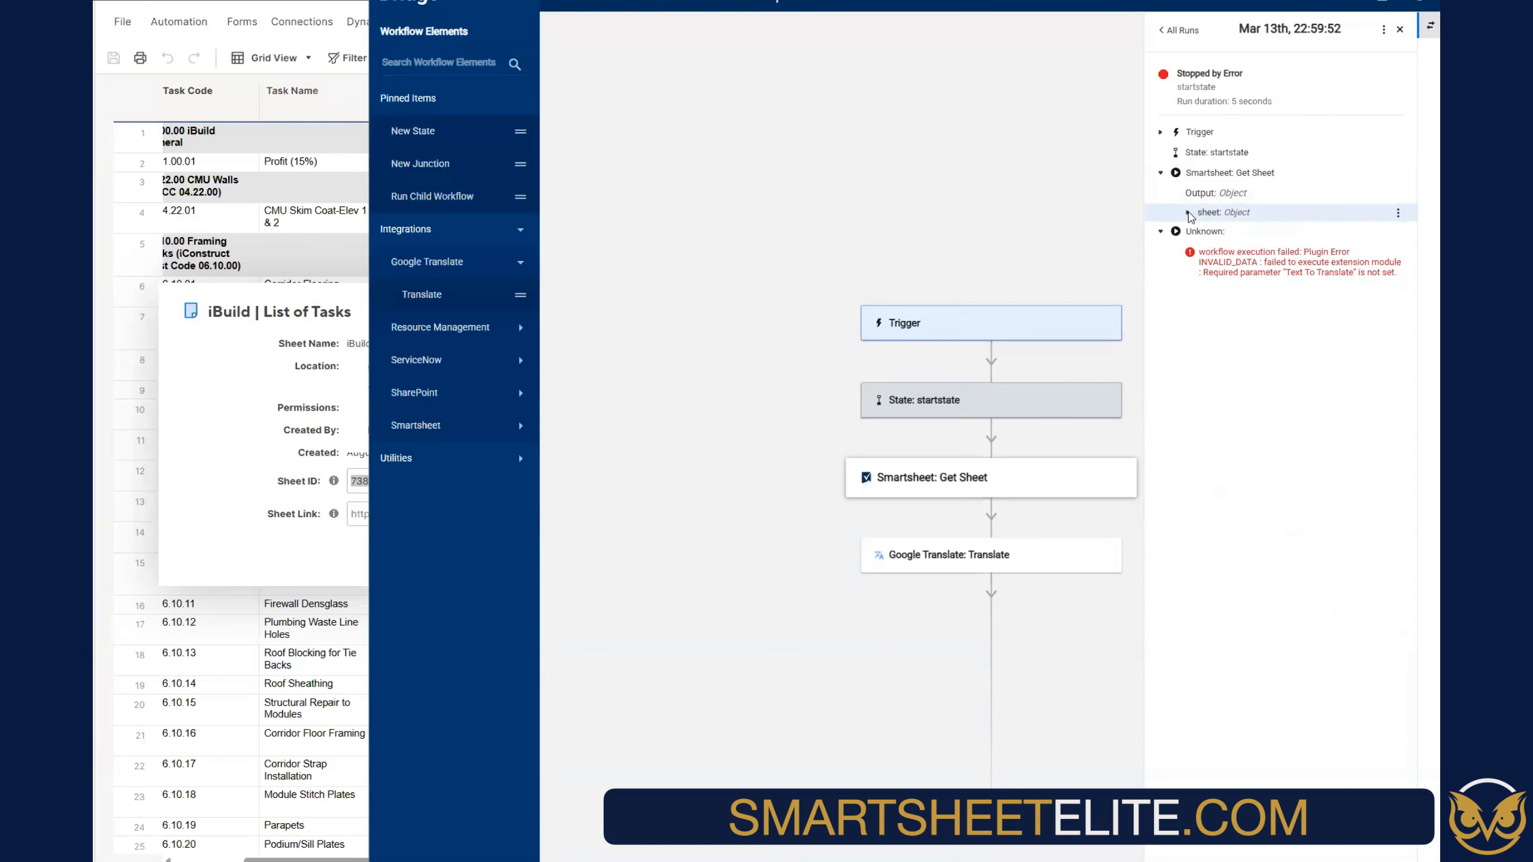
{"action": "left_click", "coordinate": [1187, 212]}
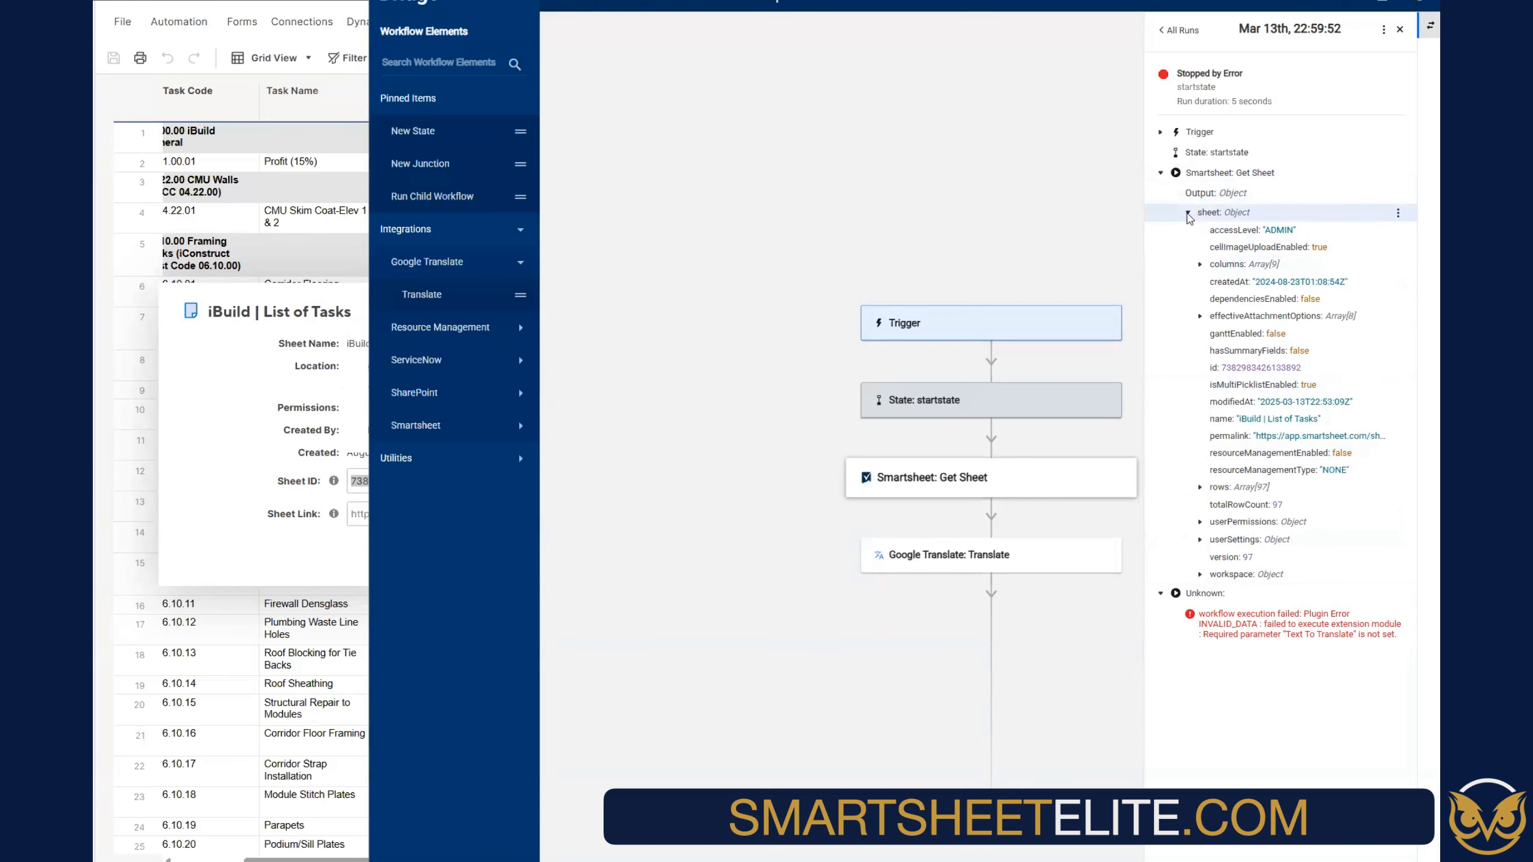
{"action": "left_click", "coordinate": [1186, 214]}
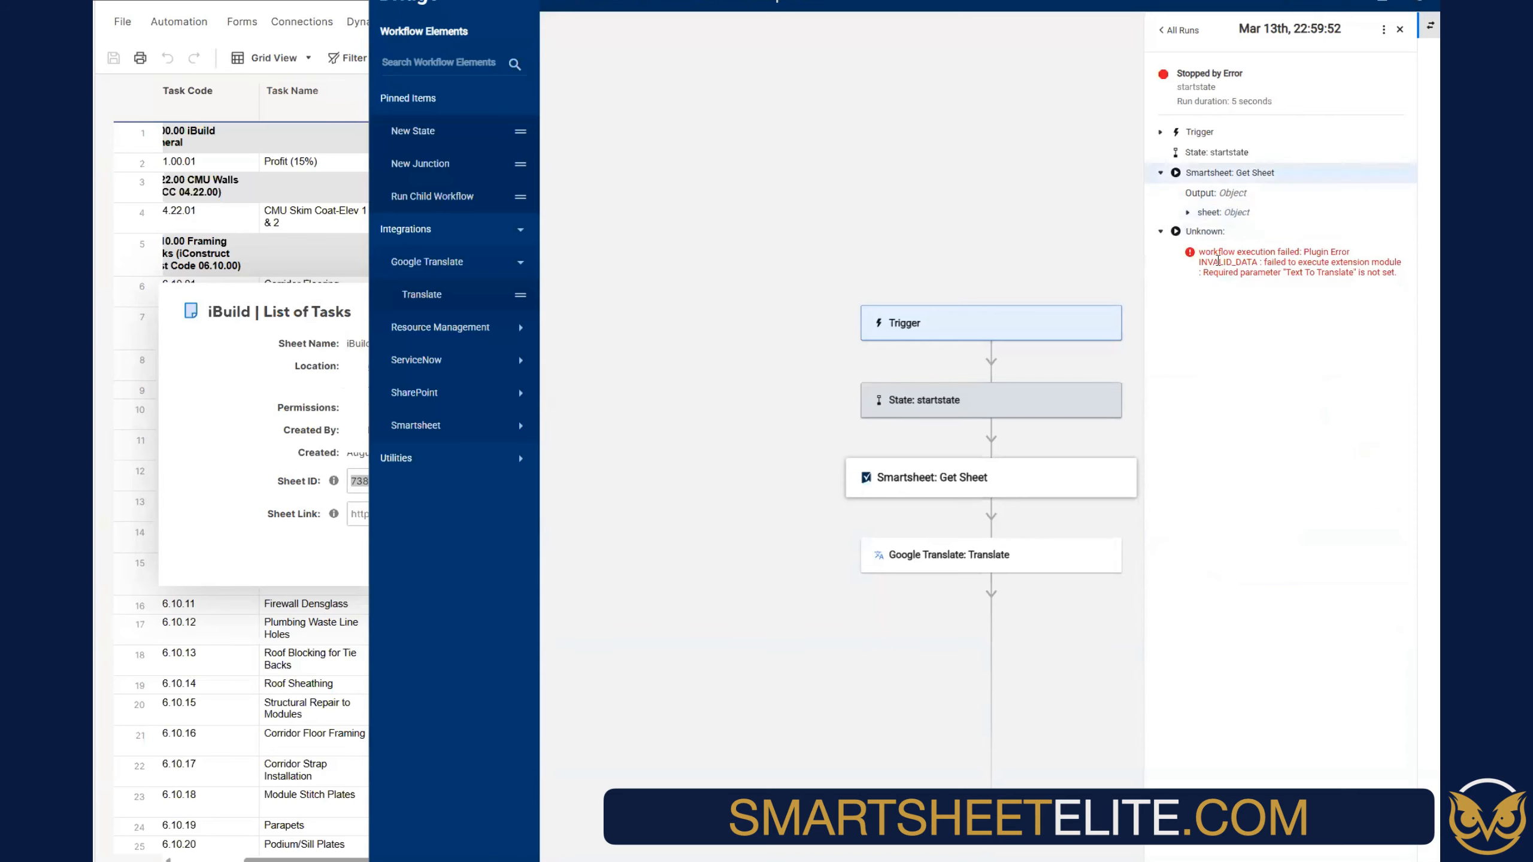
{"action": "left_click", "coordinate": [1160, 233]}
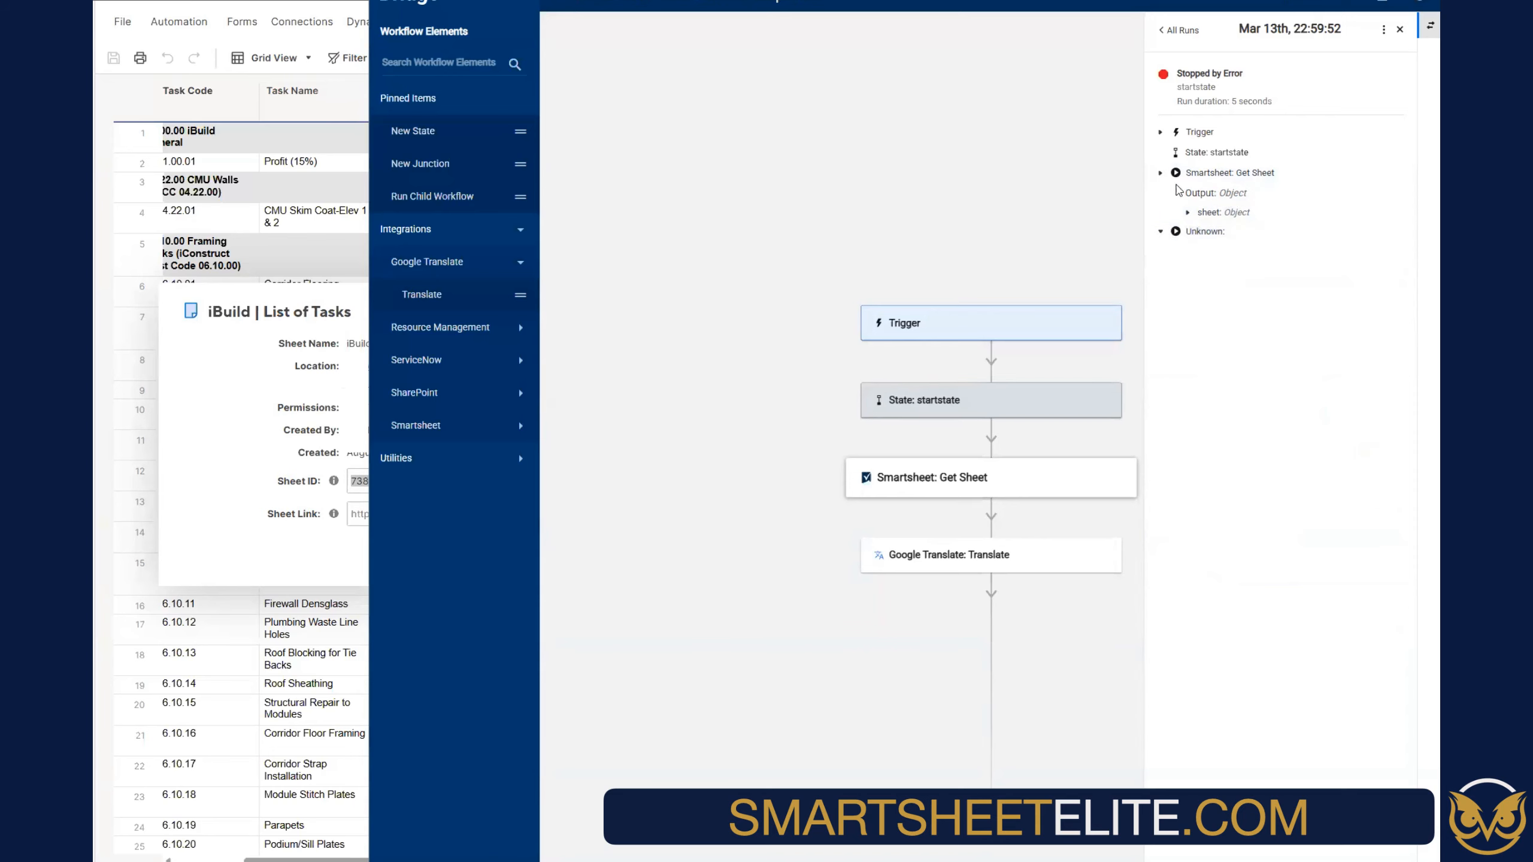
{"action": "left_click", "coordinate": [1187, 213]}
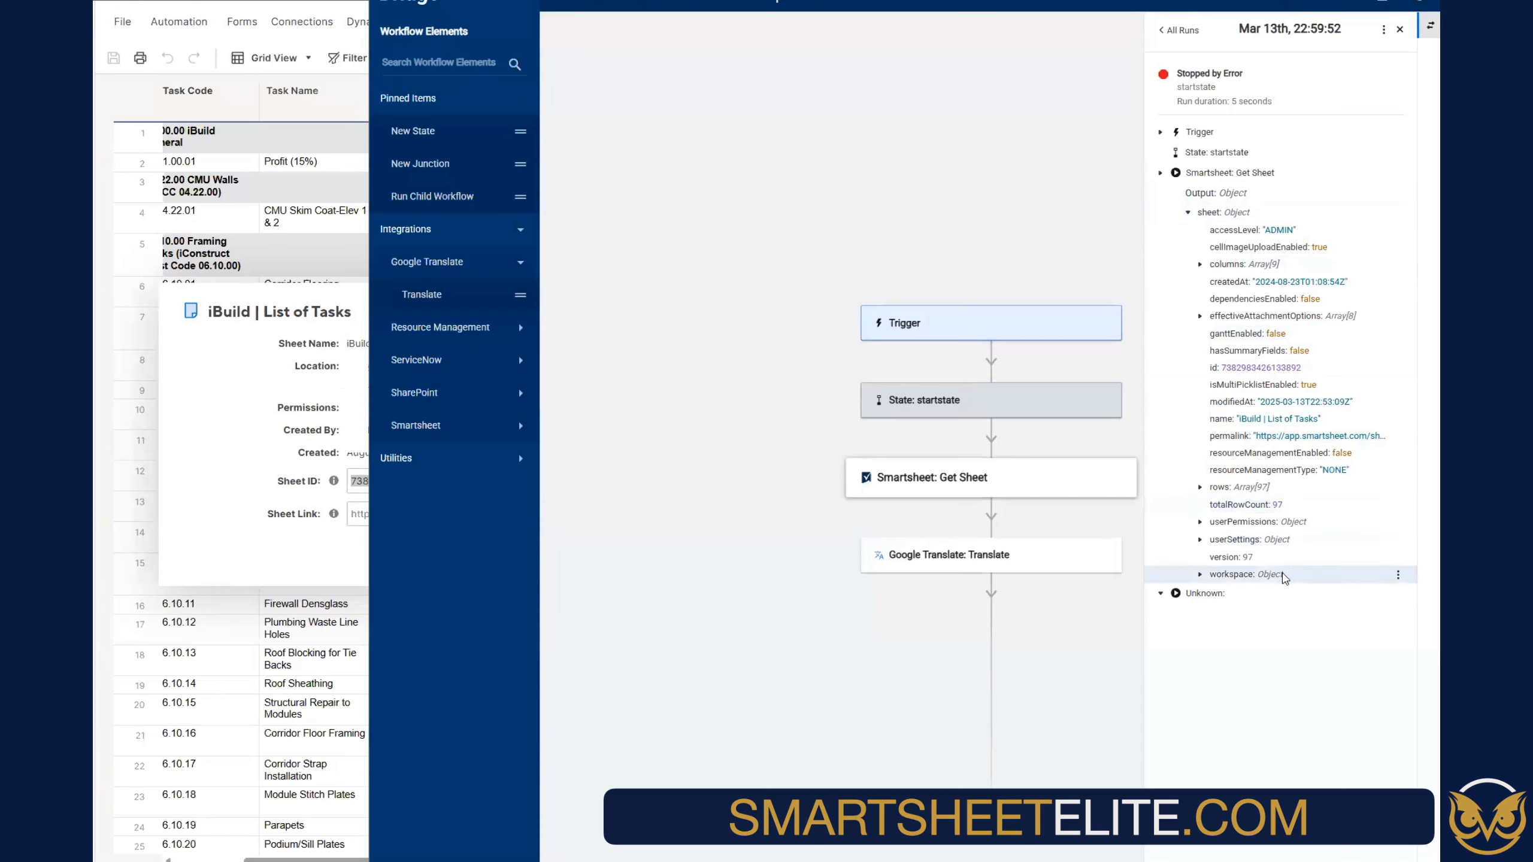
{"action": "left_click", "coordinate": [1200, 487]}
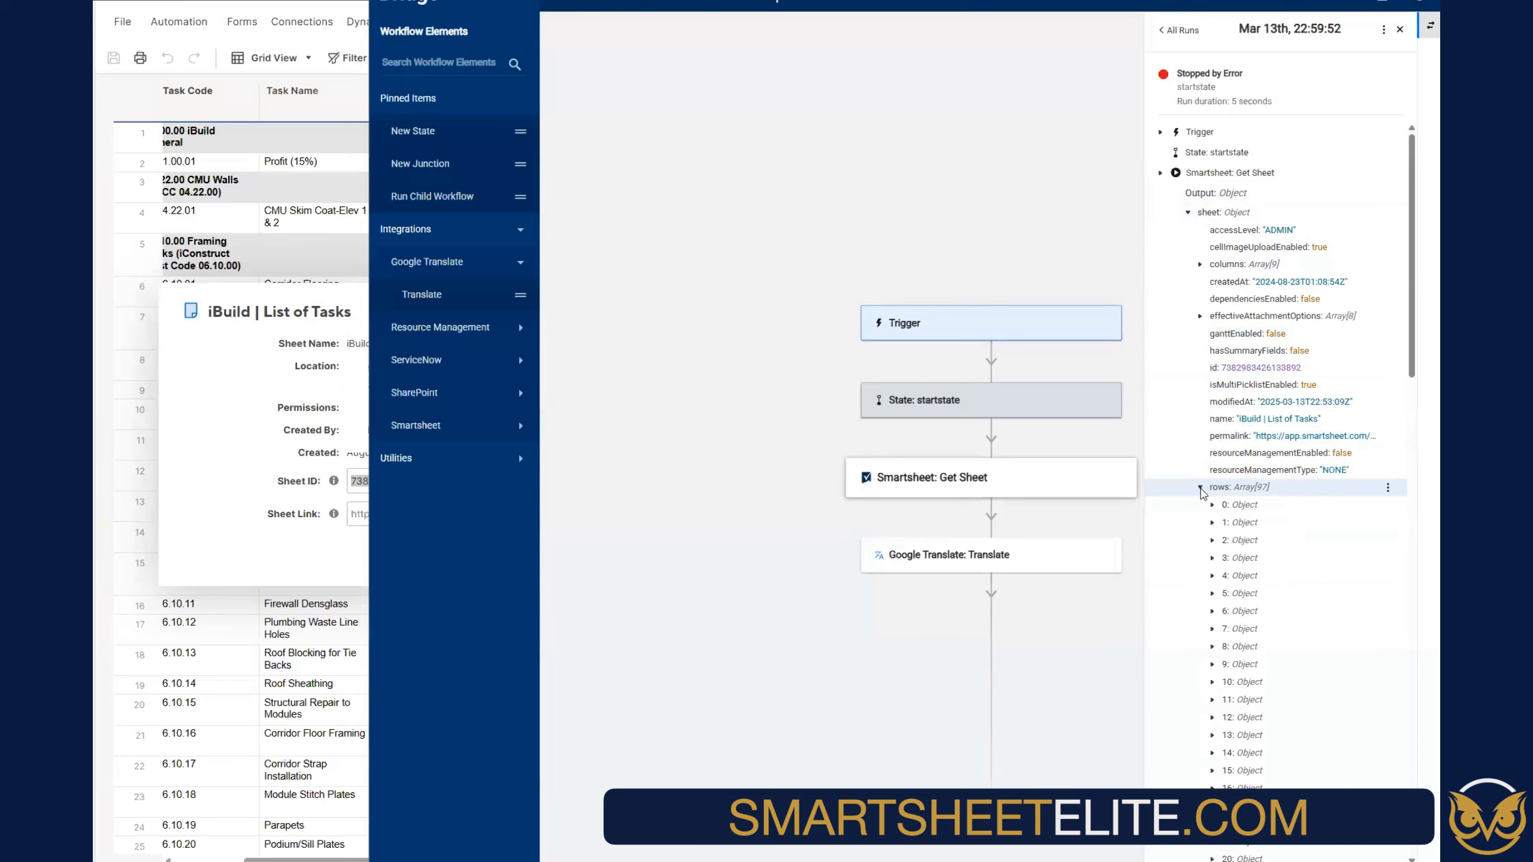
{"action": "left_click", "coordinate": [1200, 488]}
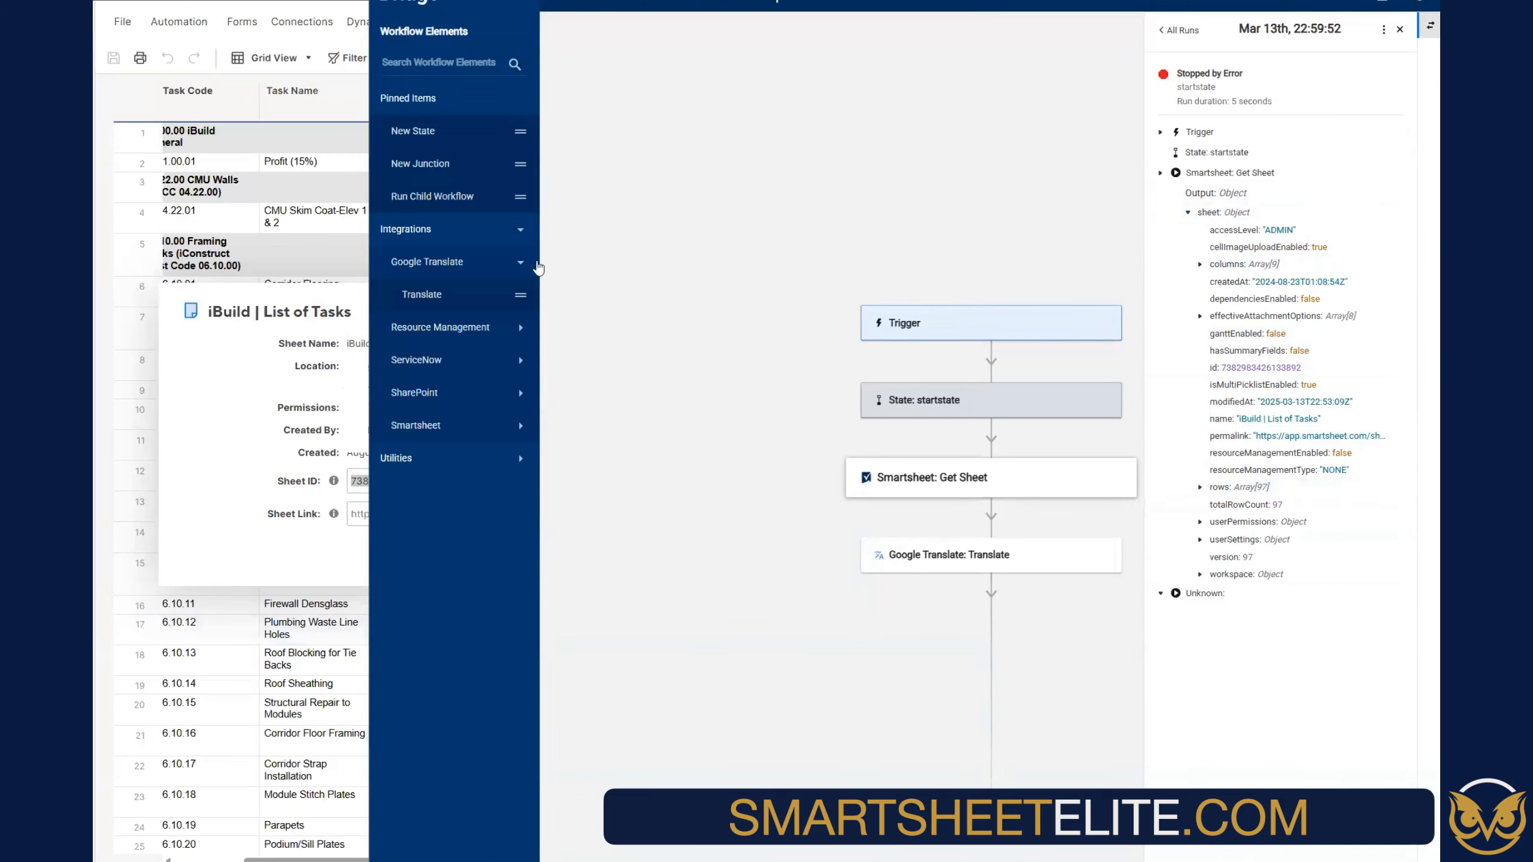
{"action": "left_click", "coordinate": [433, 426]}
{"action": "scroll", "coordinate": [468, 676], "scroll_direction": "down", "scroll_amount": 6}
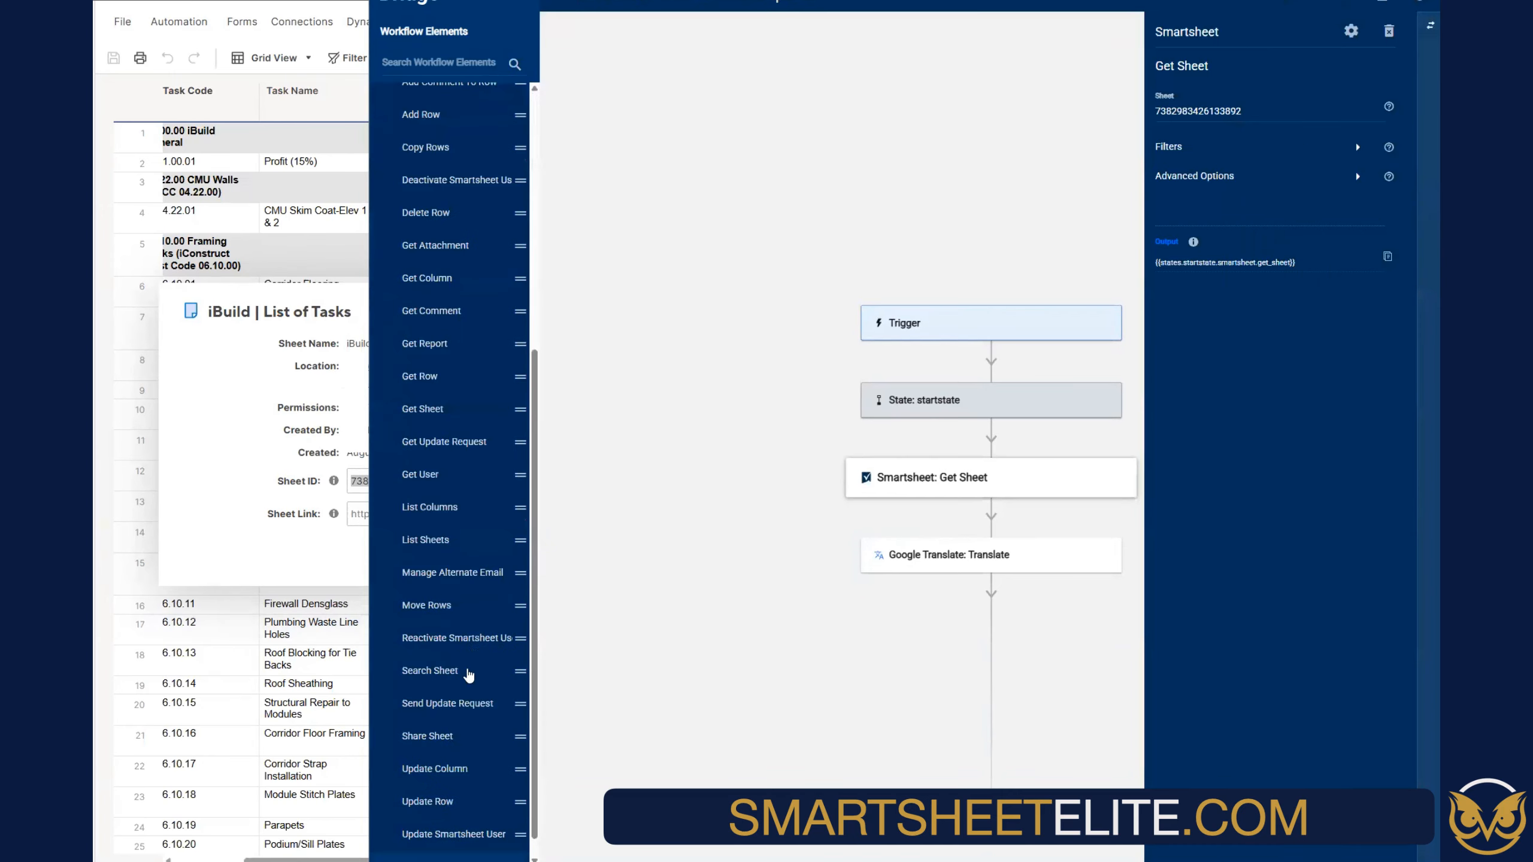
{"action": "left_click_drag", "start_coordinate": [417, 383], "coordinate": [939, 436]}
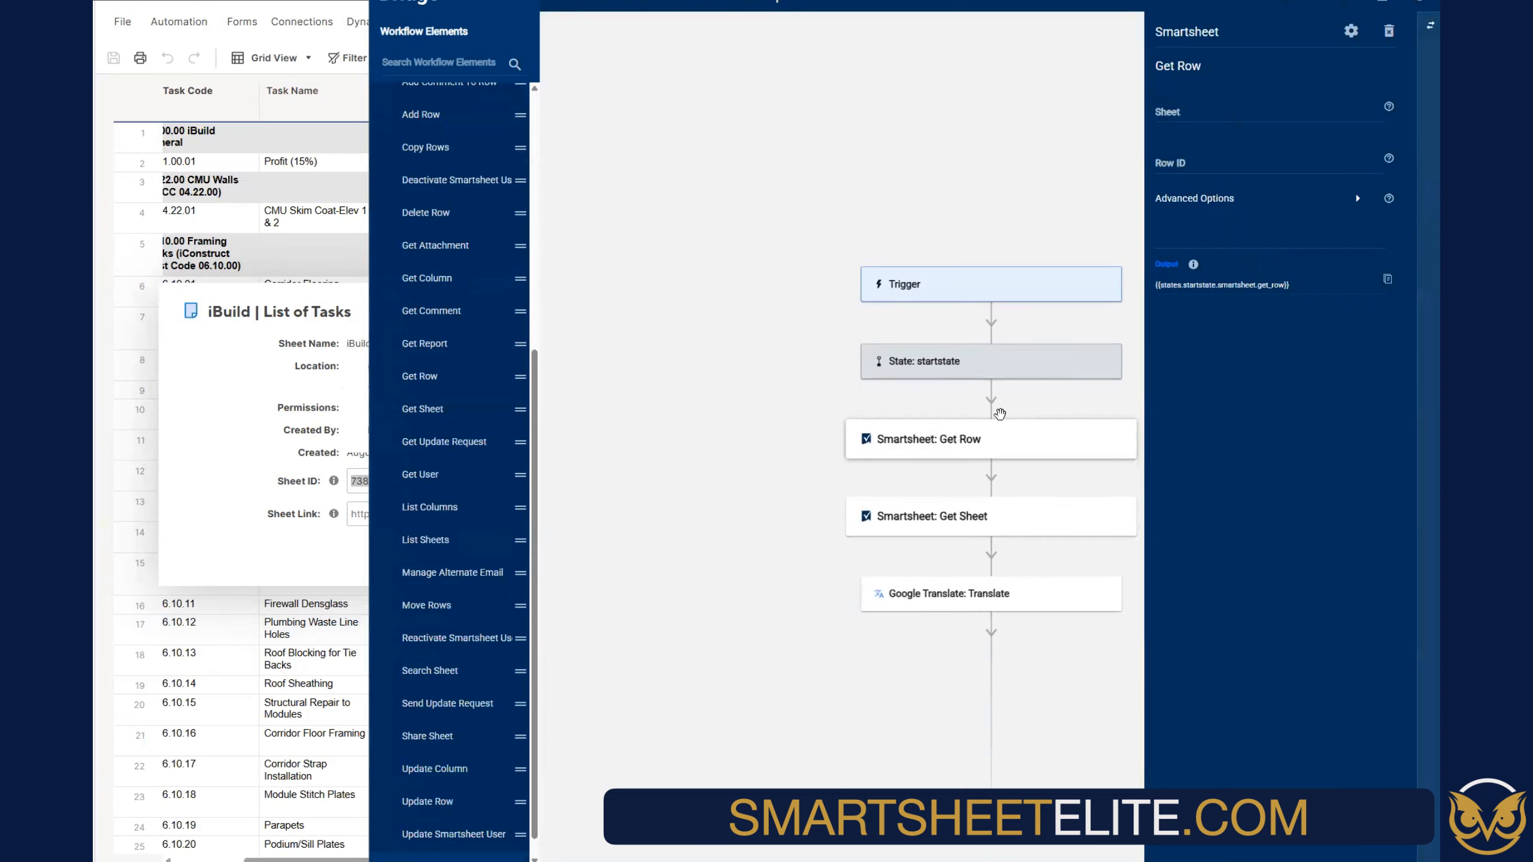
{"action": "left_click", "coordinate": [1181, 112]}
{"action": "key", "text": "ctrl+v"}
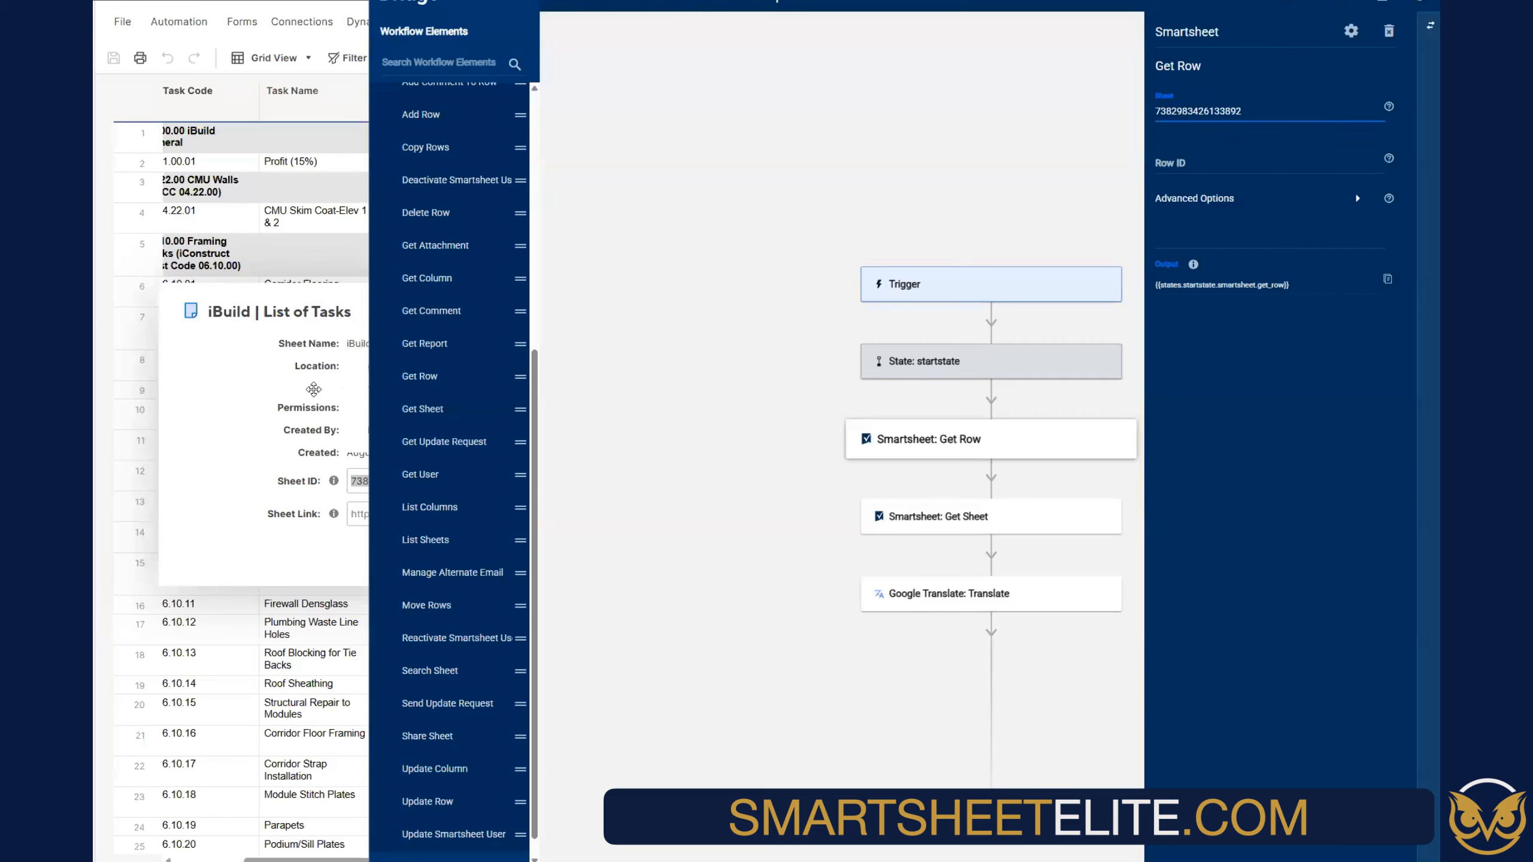
{"action": "left_click", "coordinate": [1266, 145]}
{"action": "left_click", "coordinate": [950, 520]}
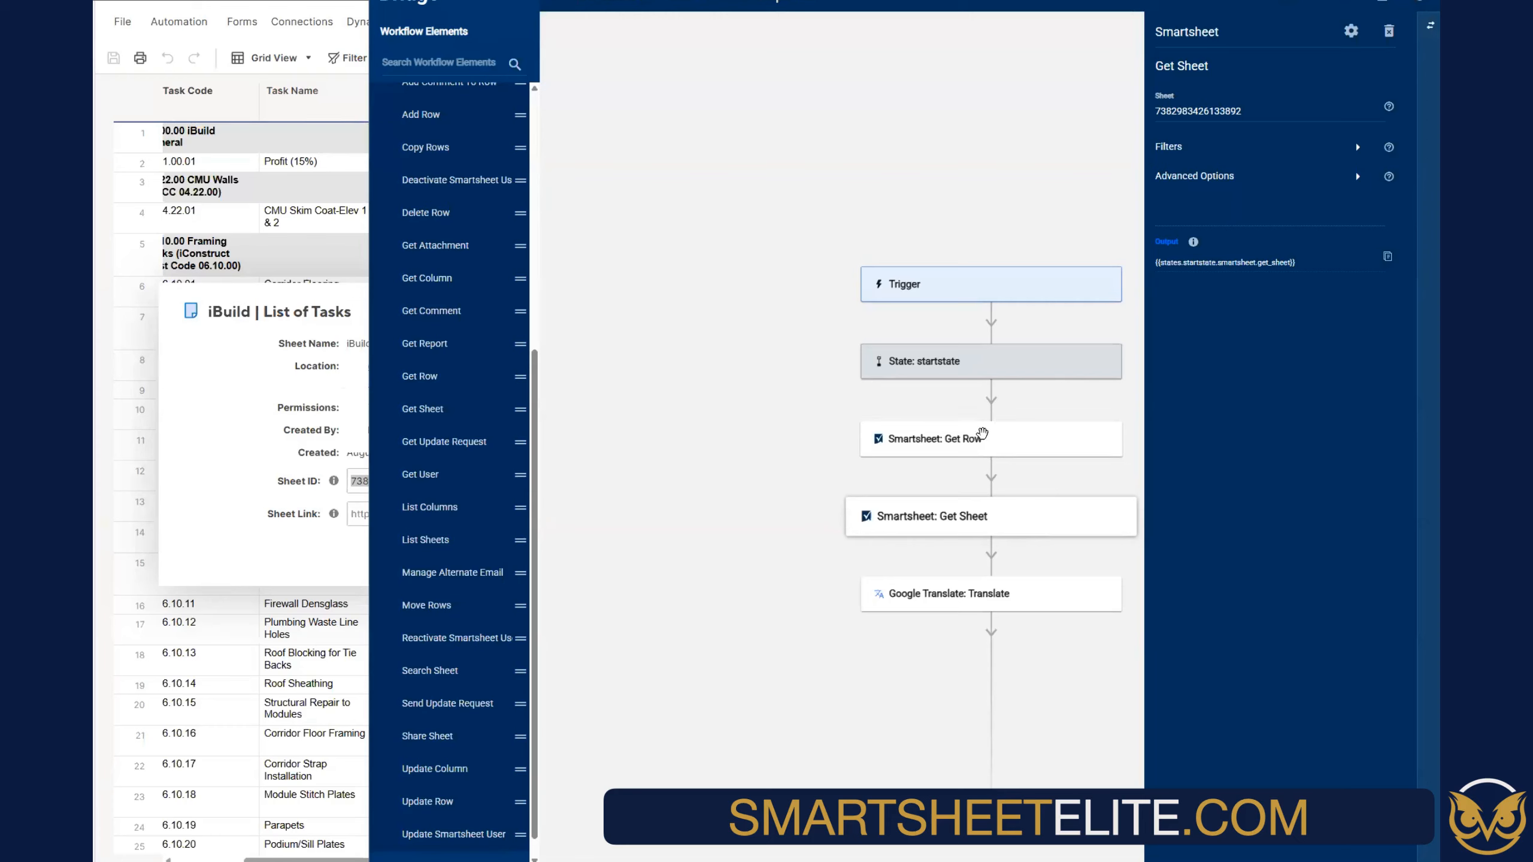
Open the Get Row module's settings and close the iBuild List of Tasks sheet's properties
{"action": "left_click", "coordinate": [992, 447]}
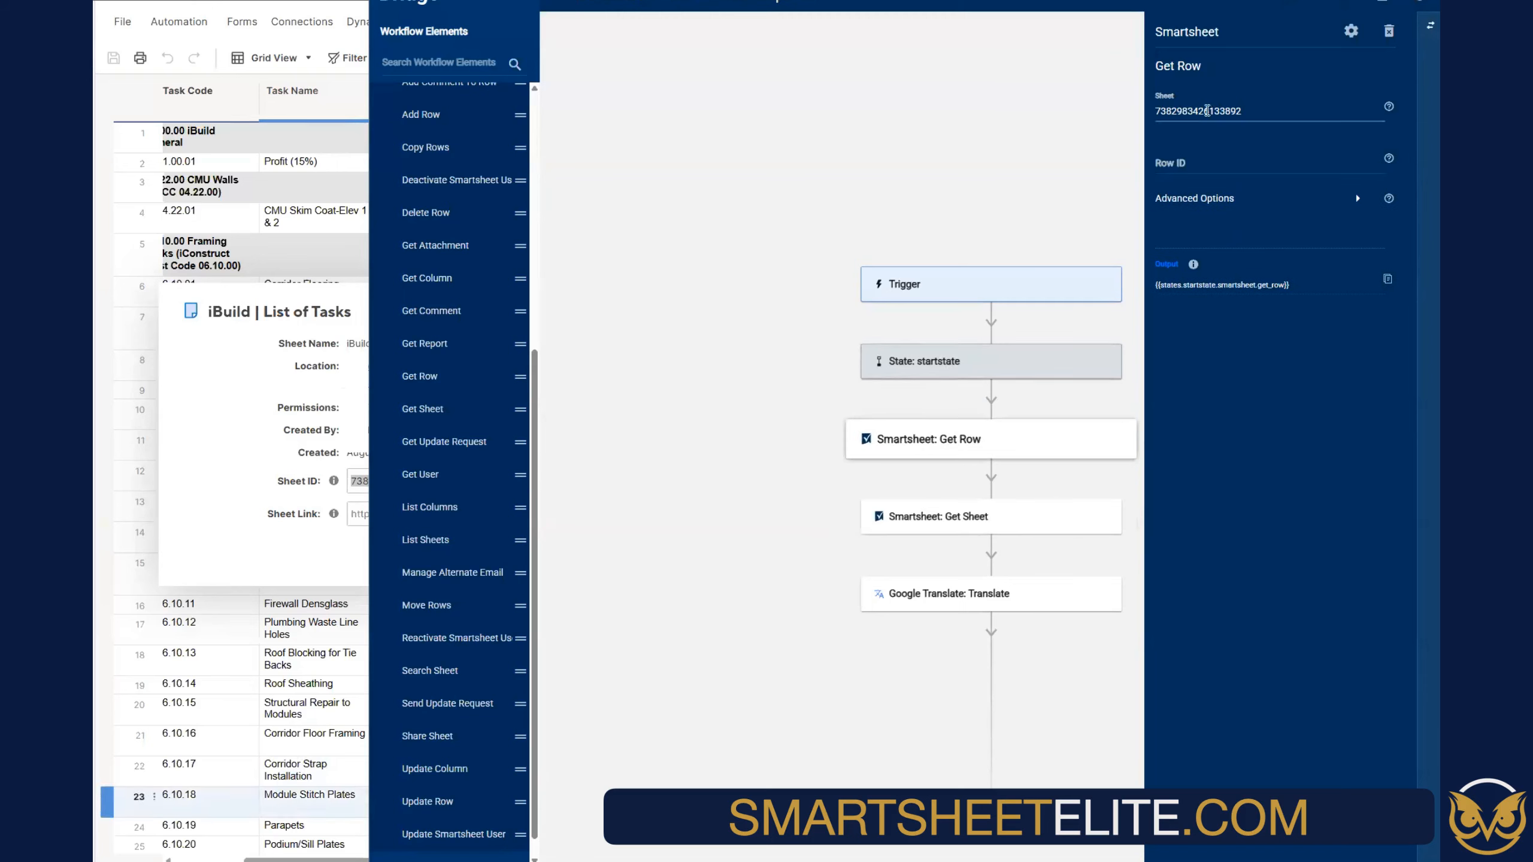
{"action": "left_click", "coordinate": [175, 421]}
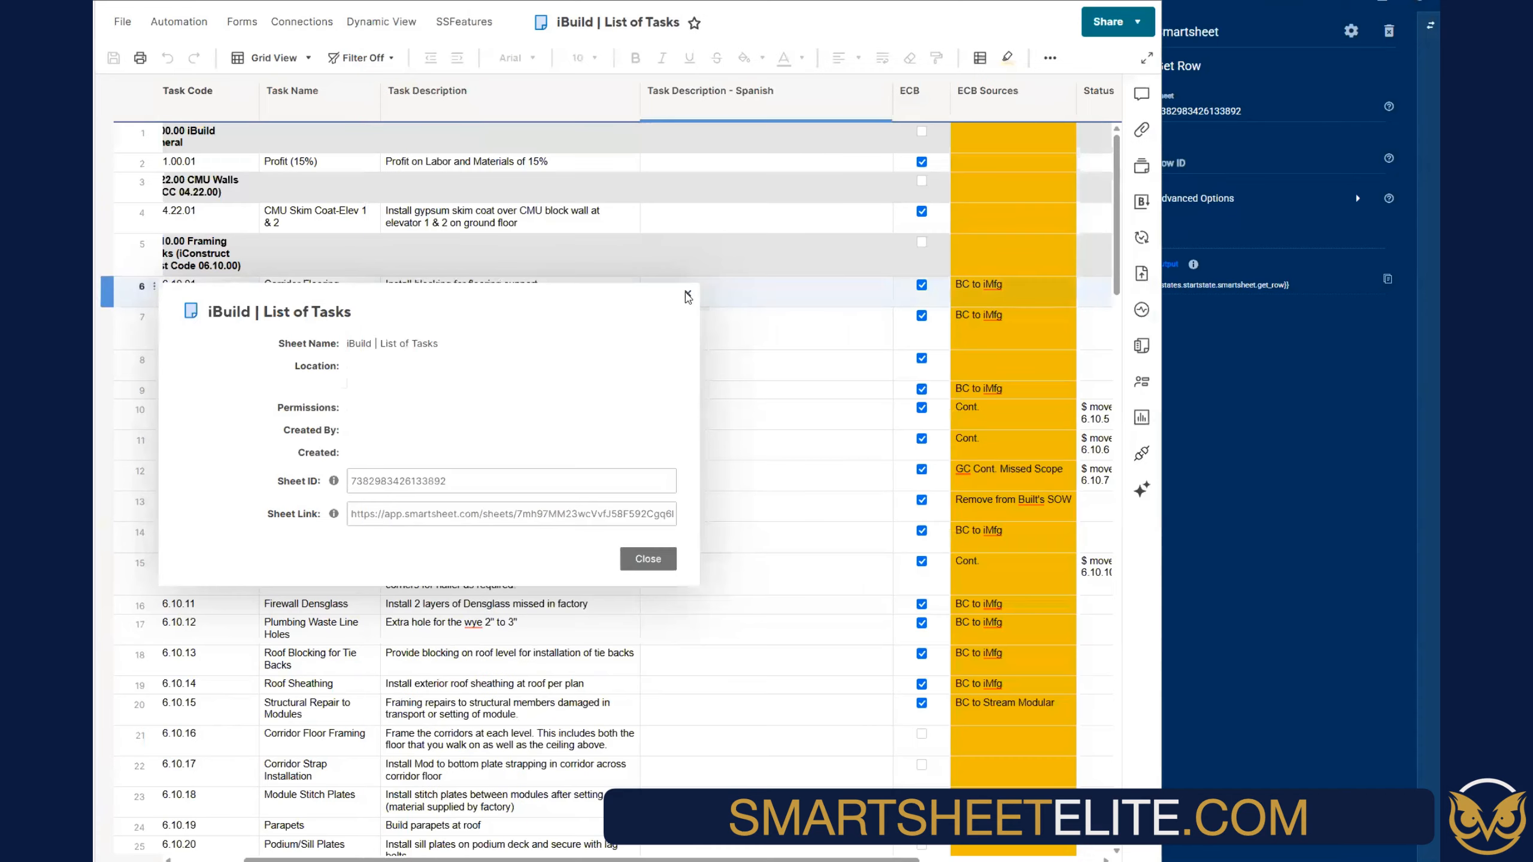
{"action": "left_click", "coordinate": [688, 296]}
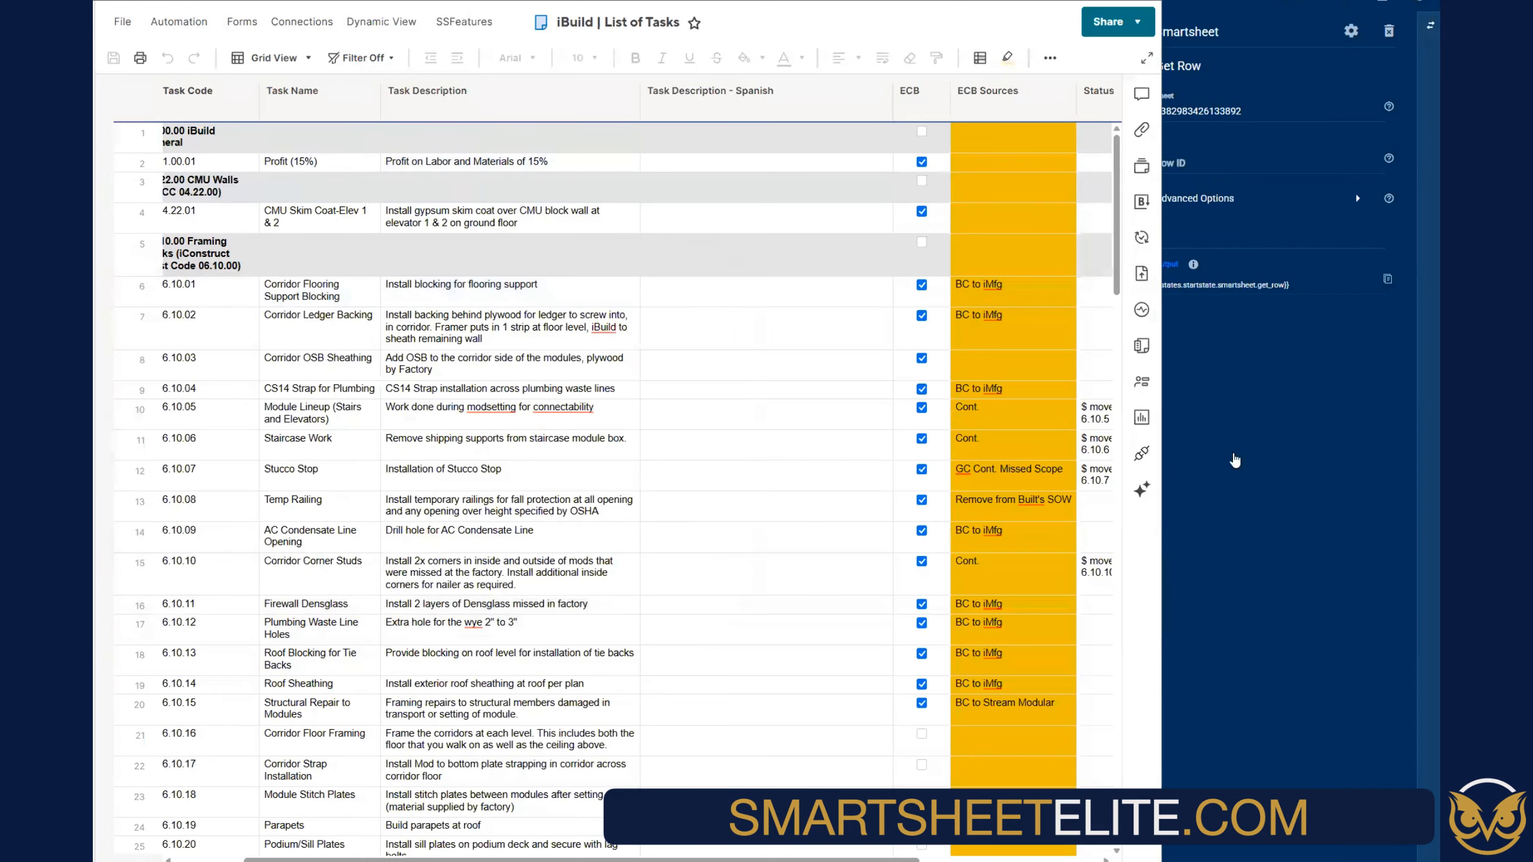
{"action": "left_click", "coordinate": [1164, 163]}
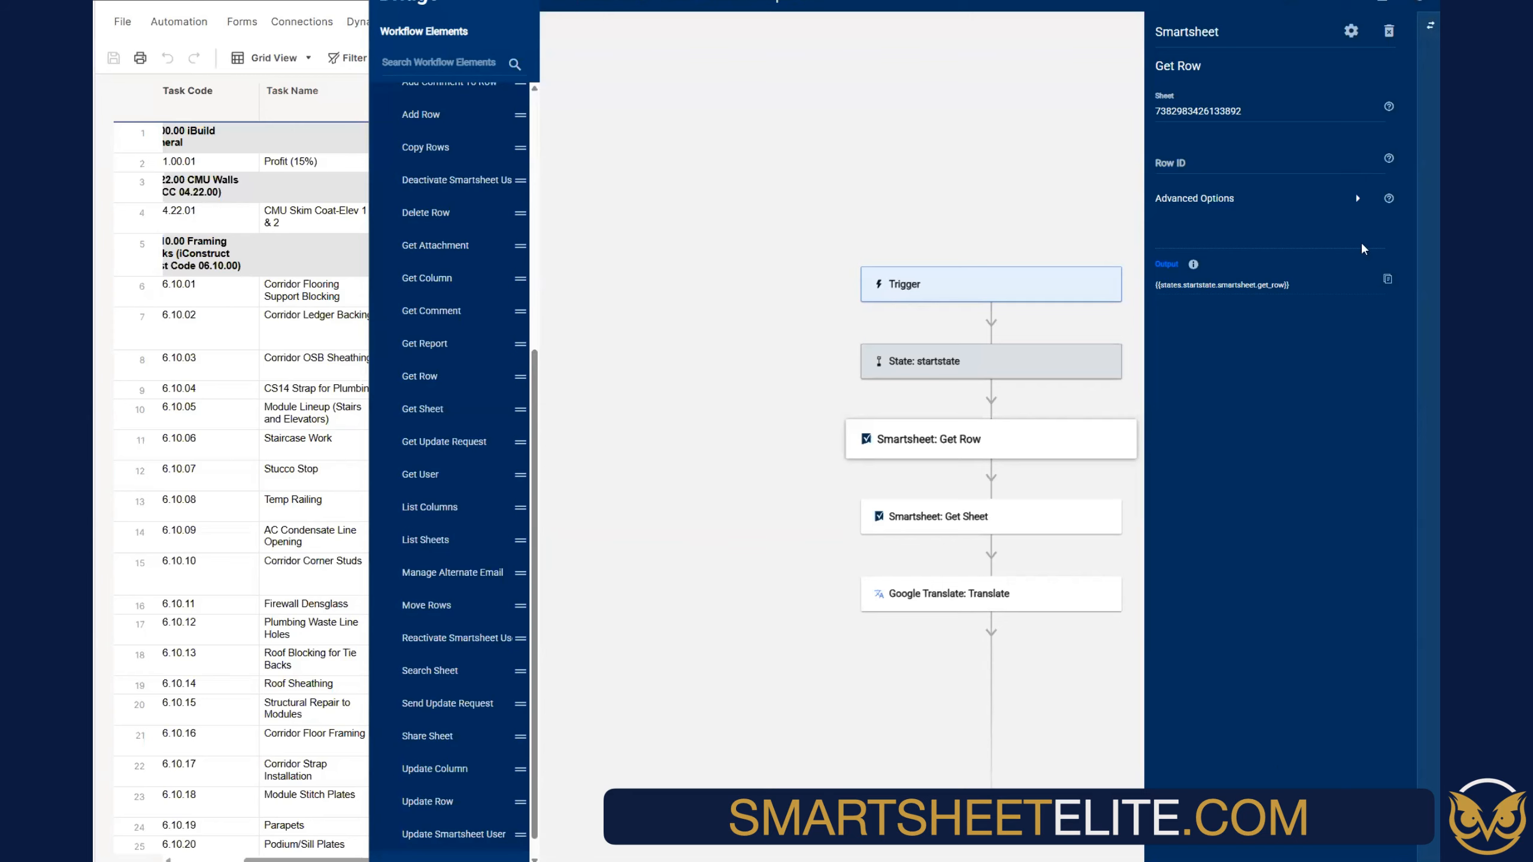
{"action": "left_click", "coordinate": [1292, 164]}
{"action": "left_click", "coordinate": [289, 161]}
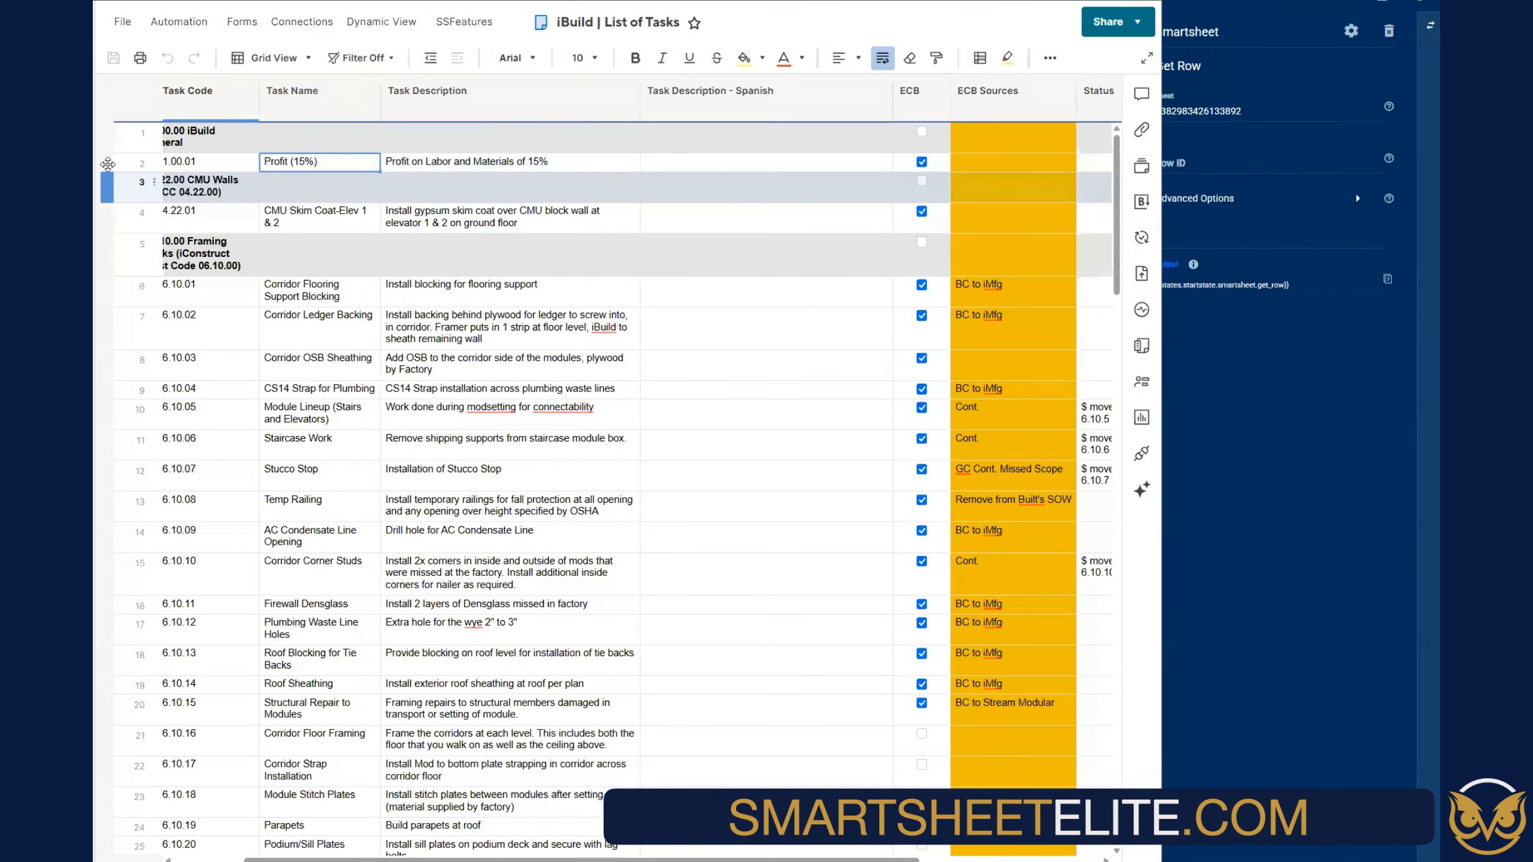
{"action": "left_click", "coordinate": [107, 163]}
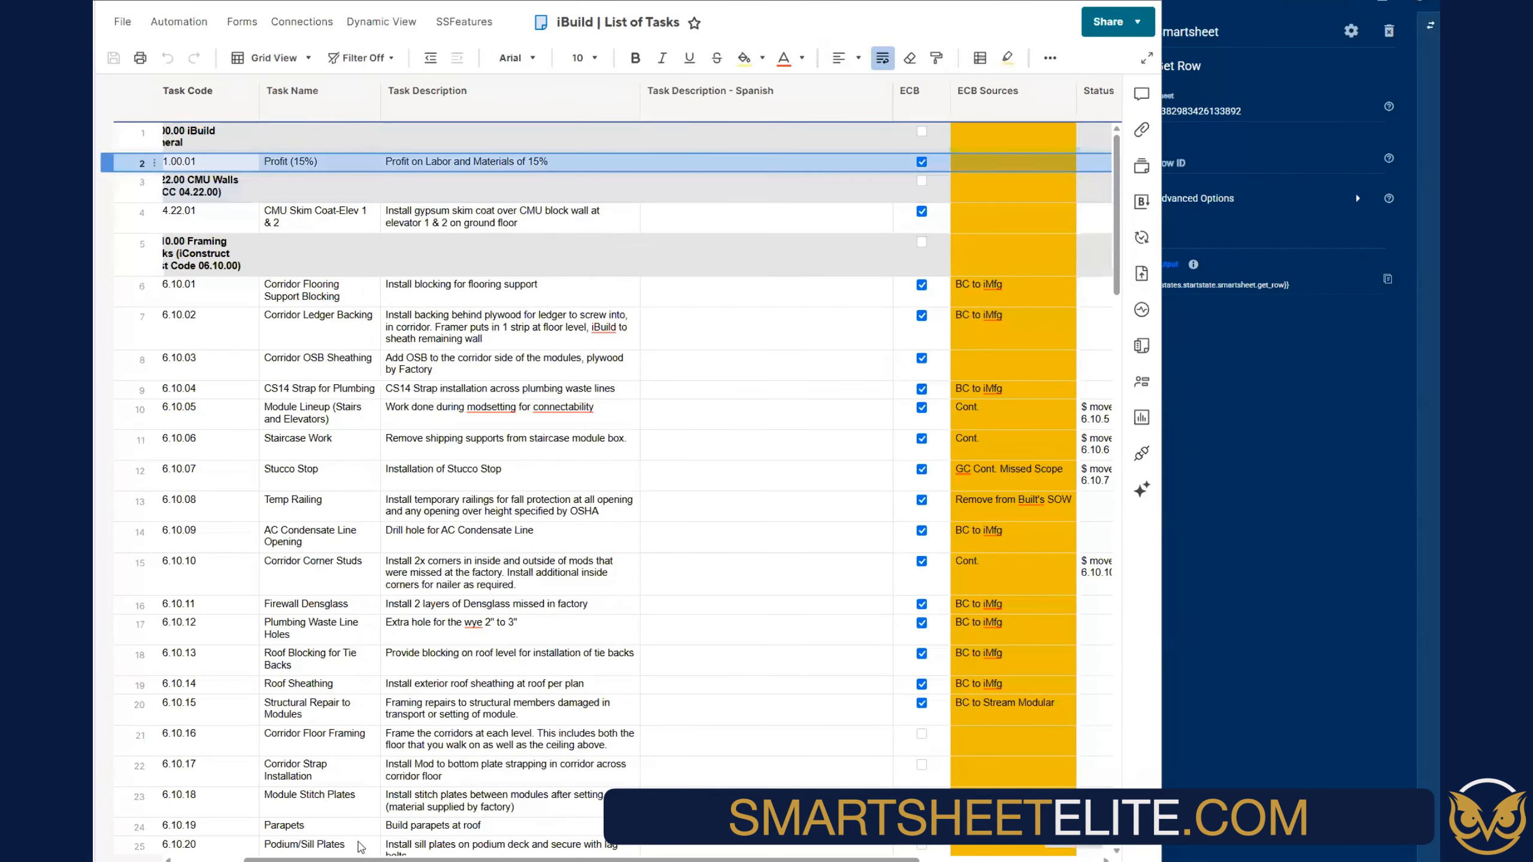
{"action": "left_click", "coordinate": [427, 164]}
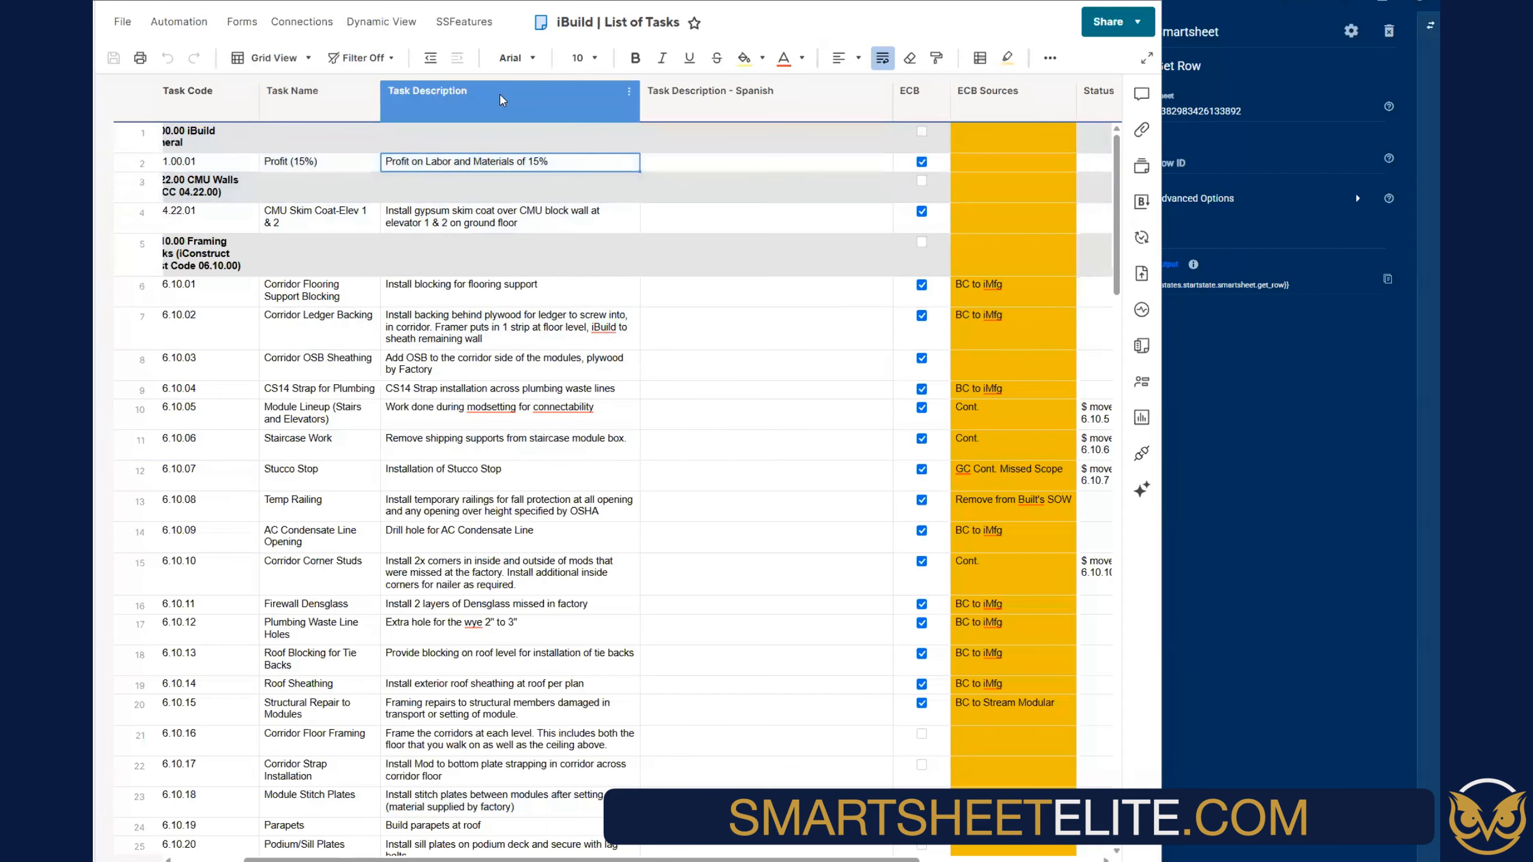
{"action": "left_click", "coordinate": [503, 100]}
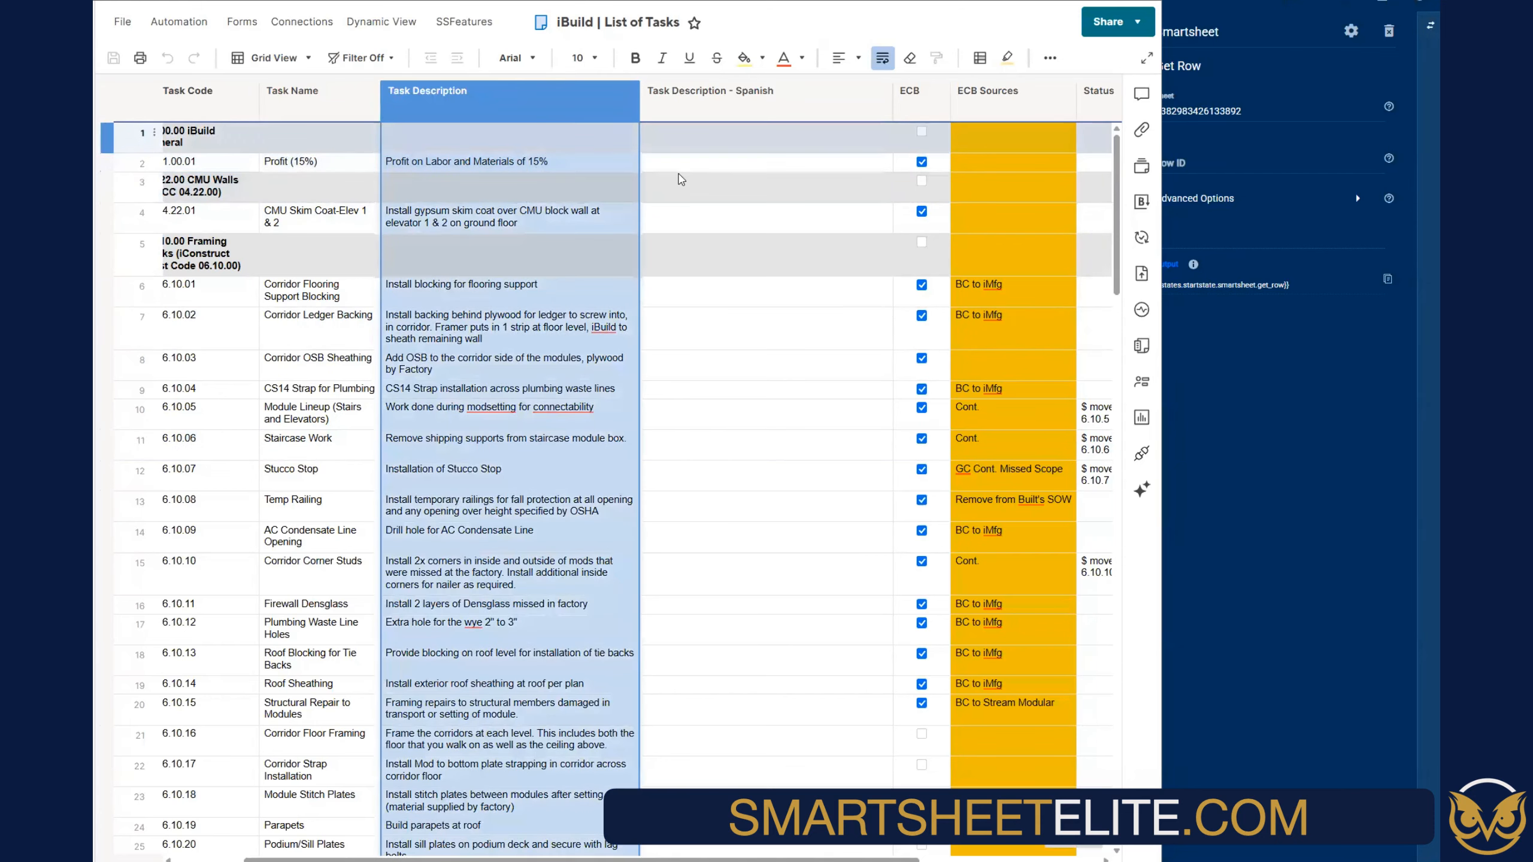
{"action": "left_click", "coordinate": [512, 163]}
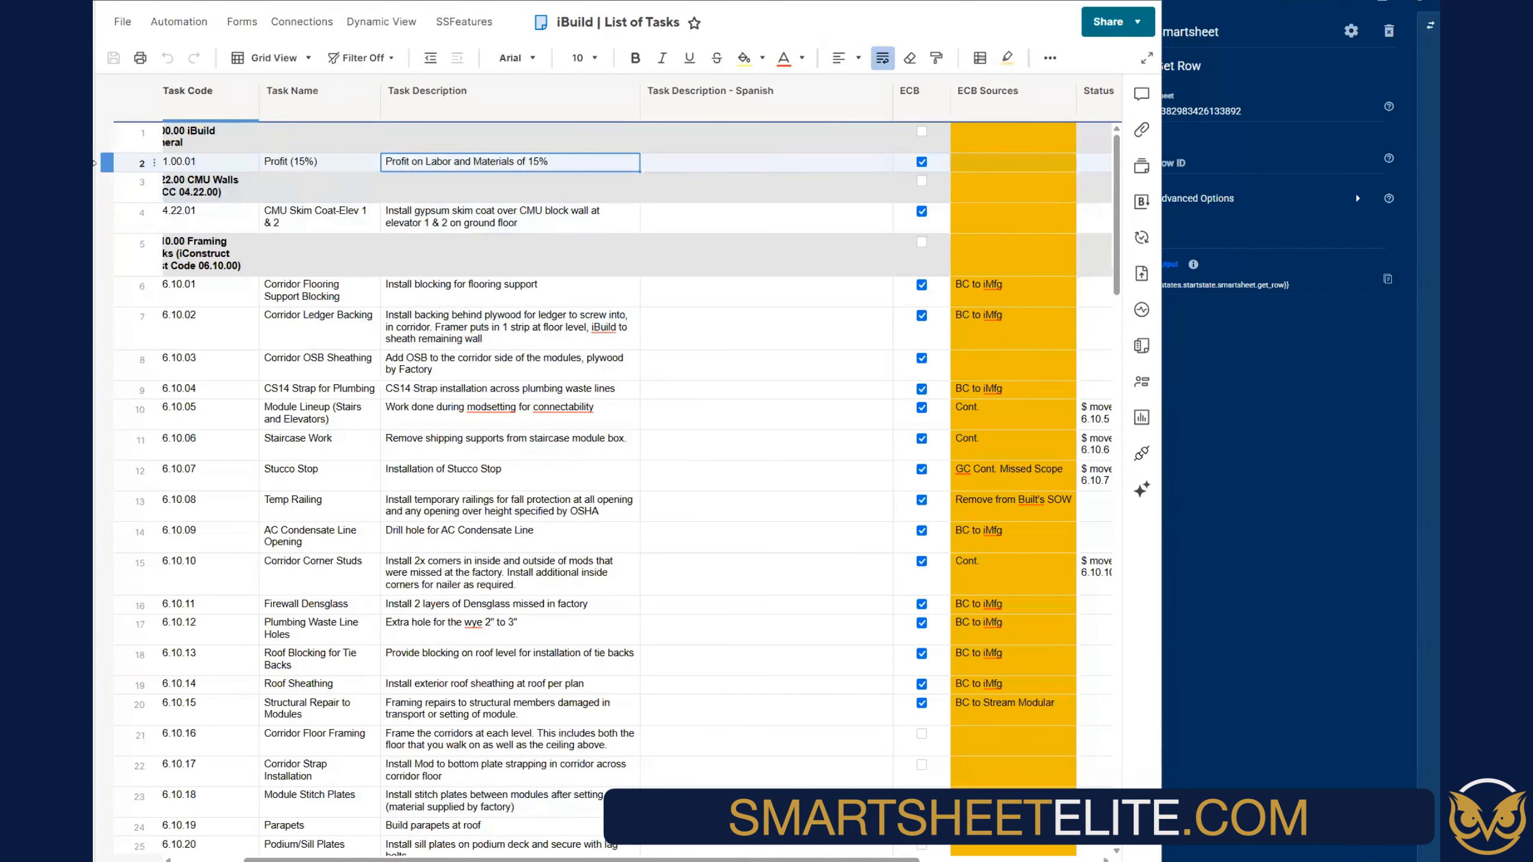
{"action": "left_click", "coordinate": [110, 161]}
{"action": "right_click", "coordinate": [112, 161]}
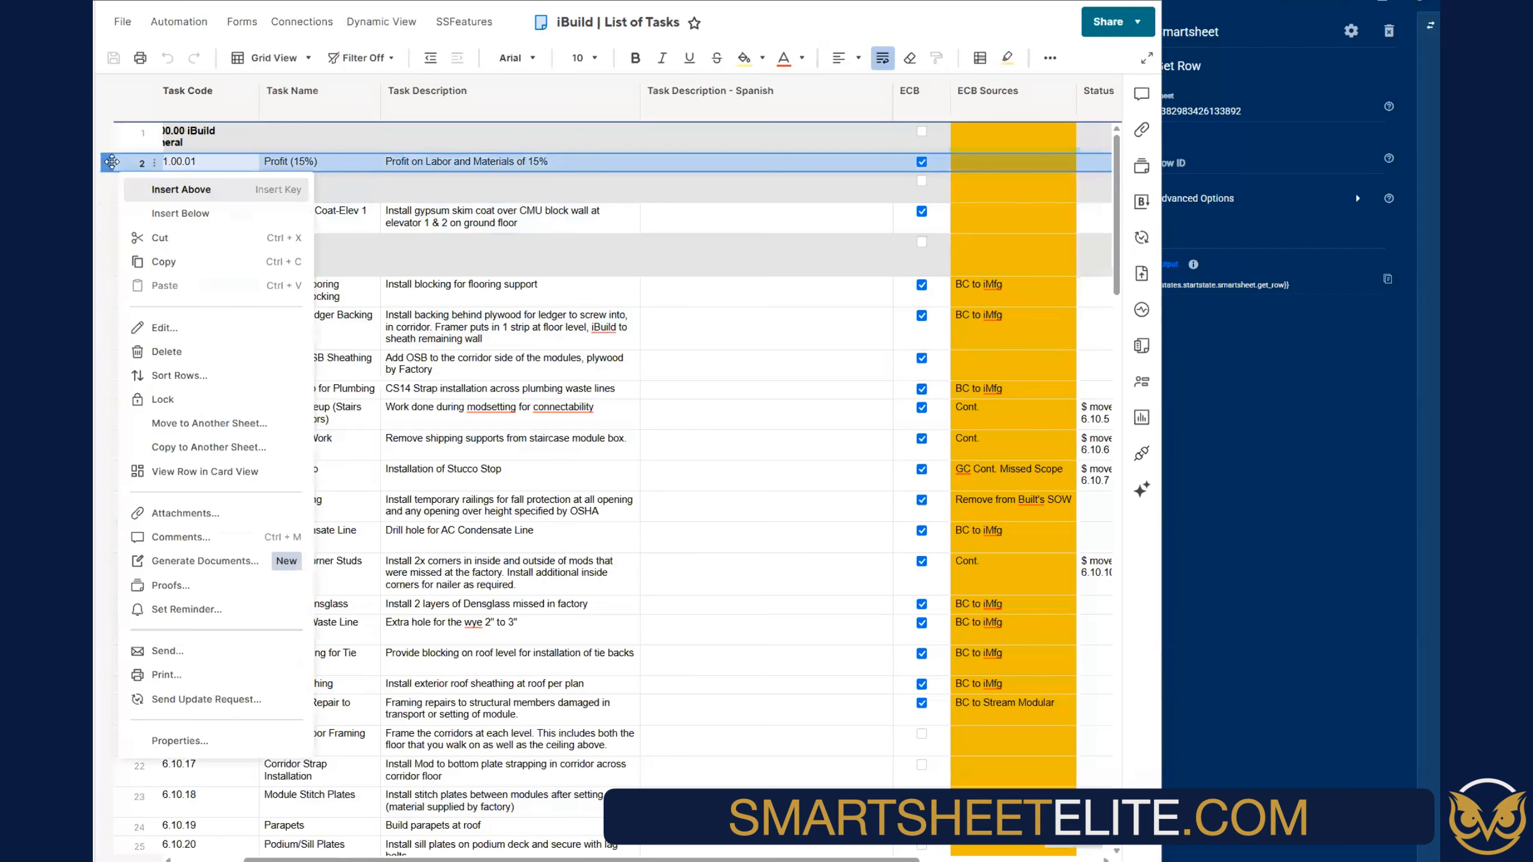
{"action": "left_click", "coordinate": [182, 747]}
{"action": "double_click", "coordinate": [399, 472]}
{"action": "left_click", "coordinate": [1215, 164]}
{"action": "key", "text": "ctrl+v"}
{"action": "left_click", "coordinate": [1267, 461]}
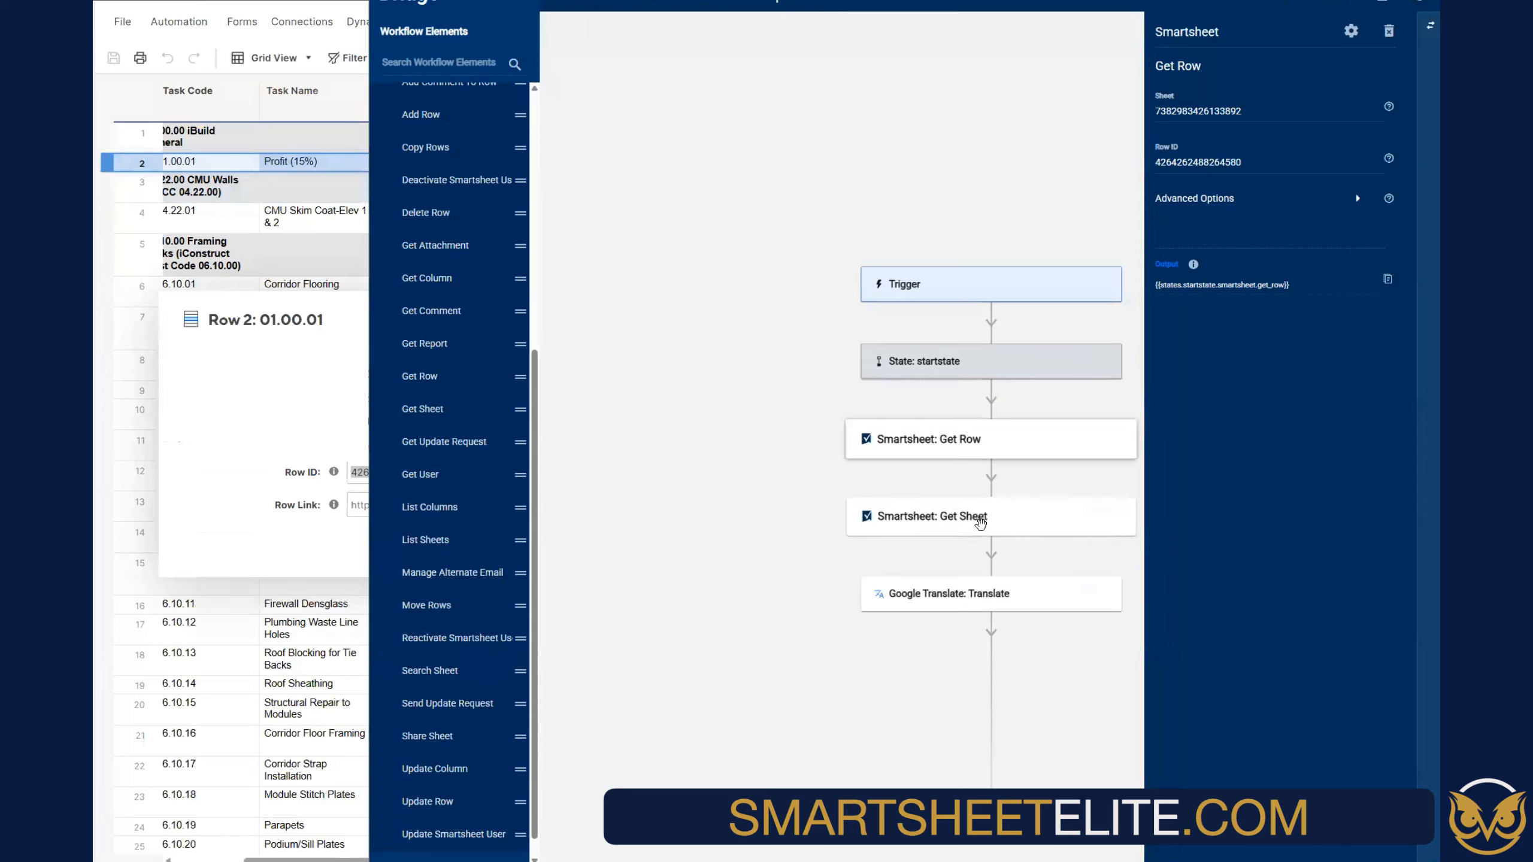
Try placing the Get Sheet module after the Google Translate module, and move it back between Get Row and Translate
{"action": "left_click_drag", "start_coordinate": [982, 677], "coordinate": [1025, 578]}
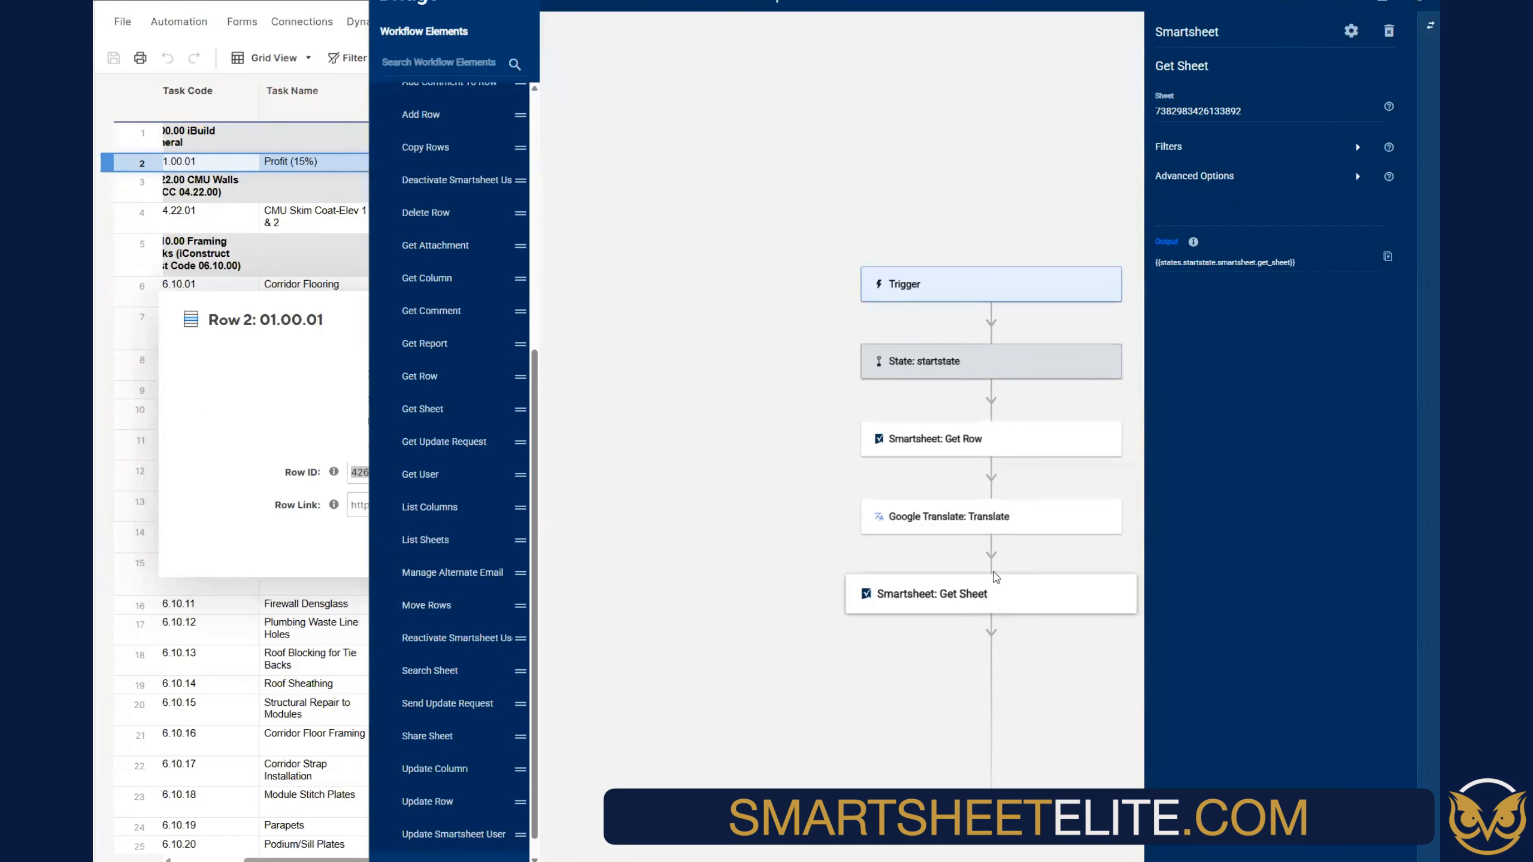
{"action": "left_click_drag", "start_coordinate": [996, 594], "coordinate": [1009, 492]}
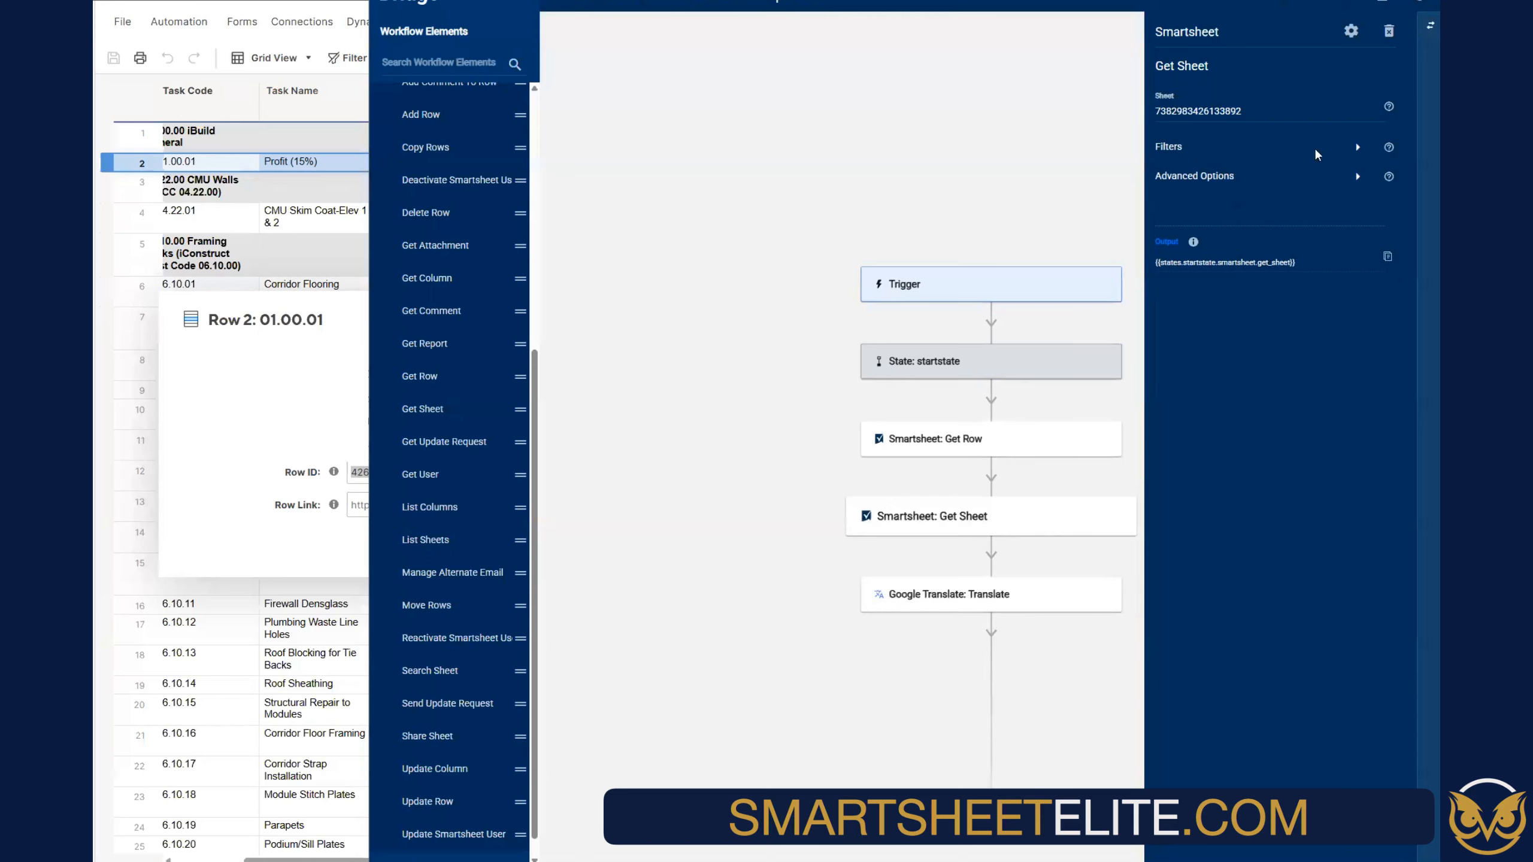
Run the workflow again from the list of all runs, refresh it, and open the newest run's details
{"action": "left_click", "coordinate": [1427, 27]}
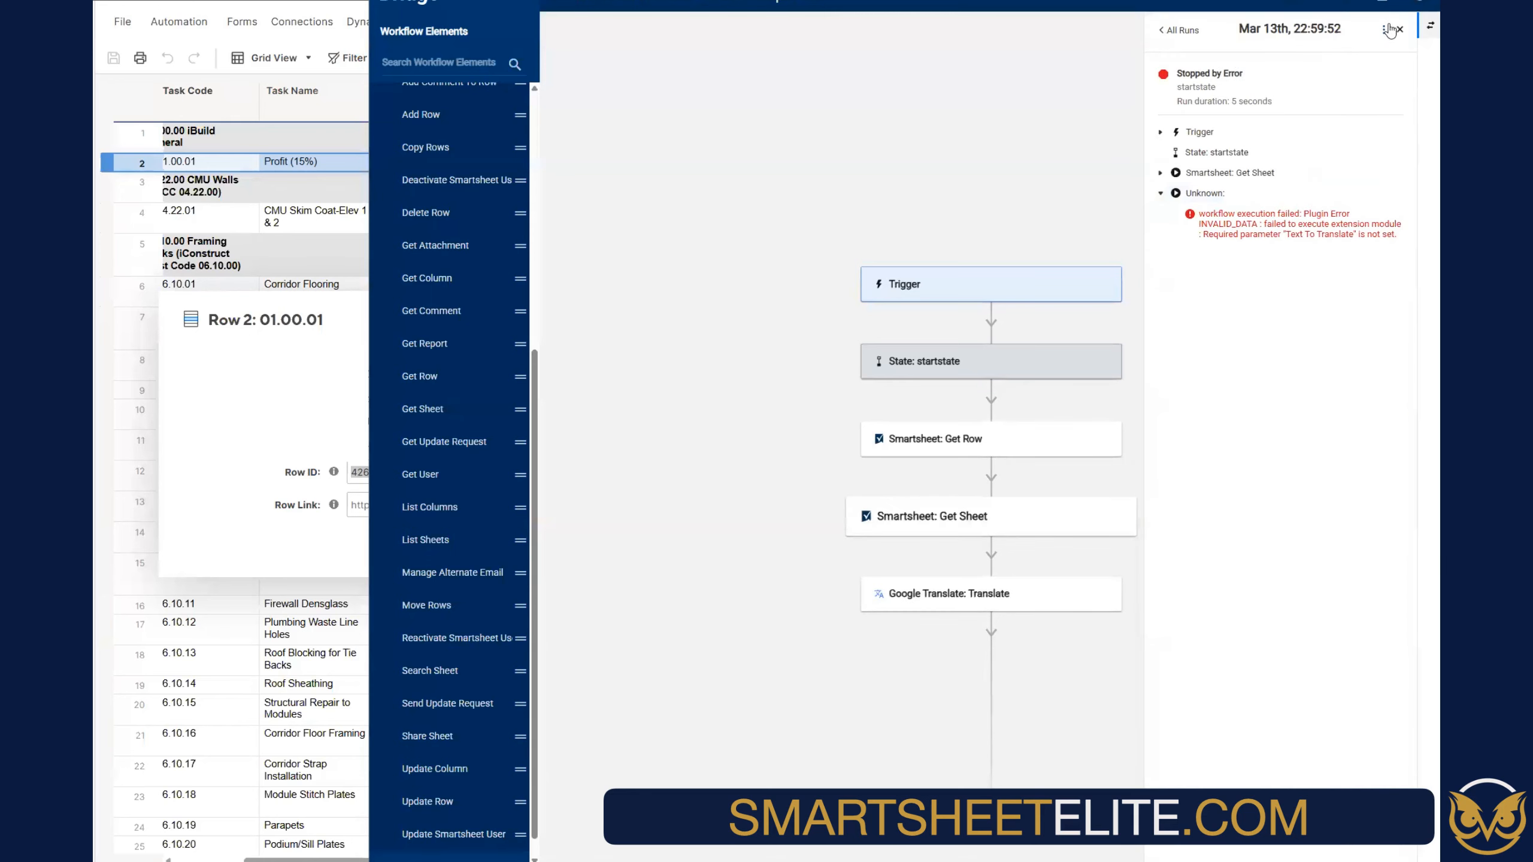
{"action": "left_click", "coordinate": [1178, 29]}
{"action": "left_click", "coordinate": [1361, 64]}
{"action": "left_click", "coordinate": [1394, 61]}
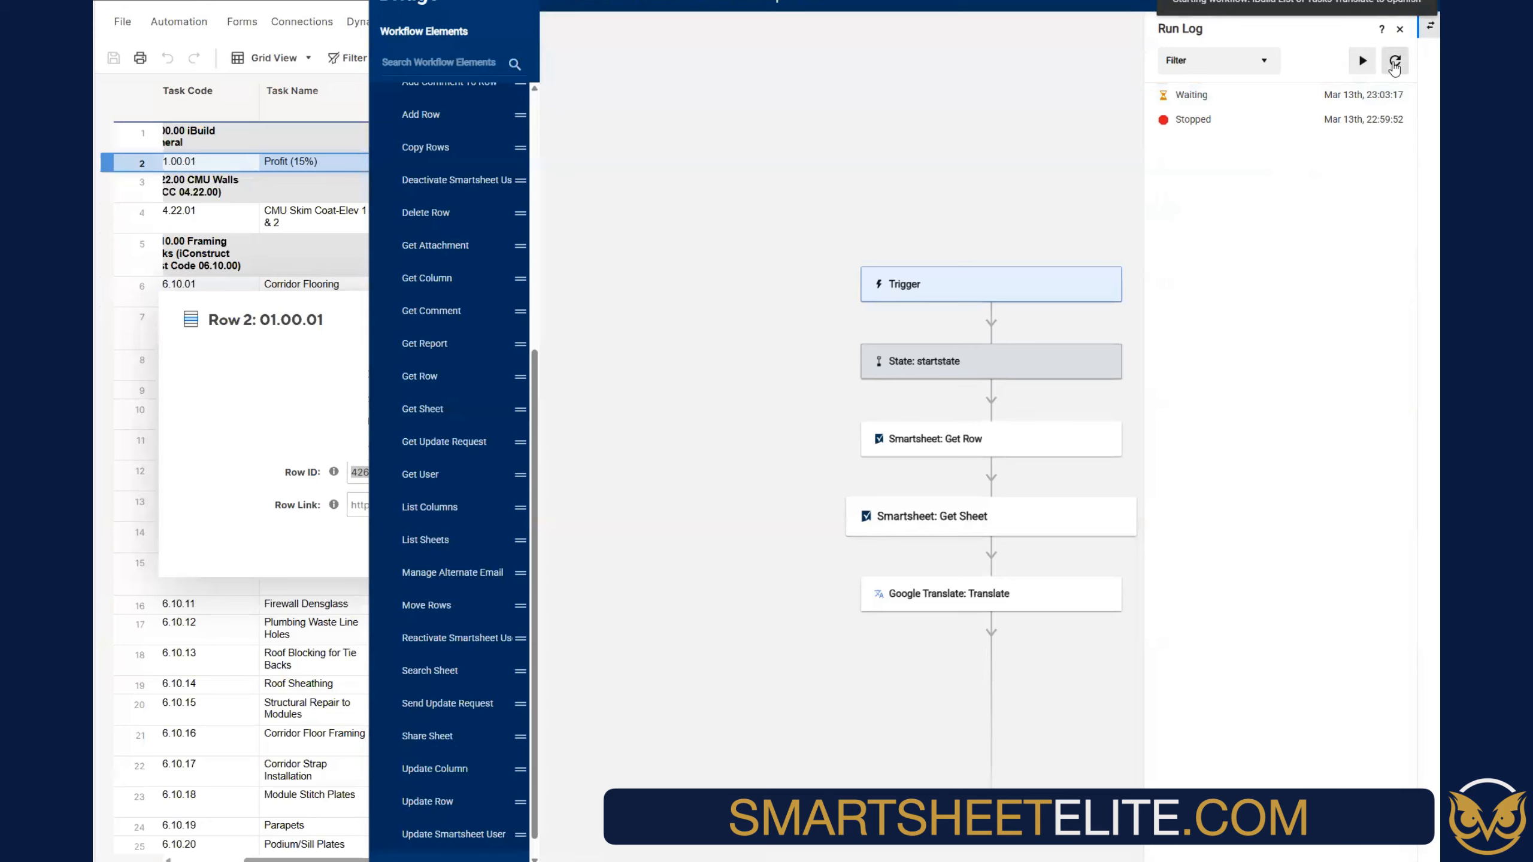
{"action": "left_click", "coordinate": [1394, 61]}
{"action": "left_click", "coordinate": [1182, 97]}
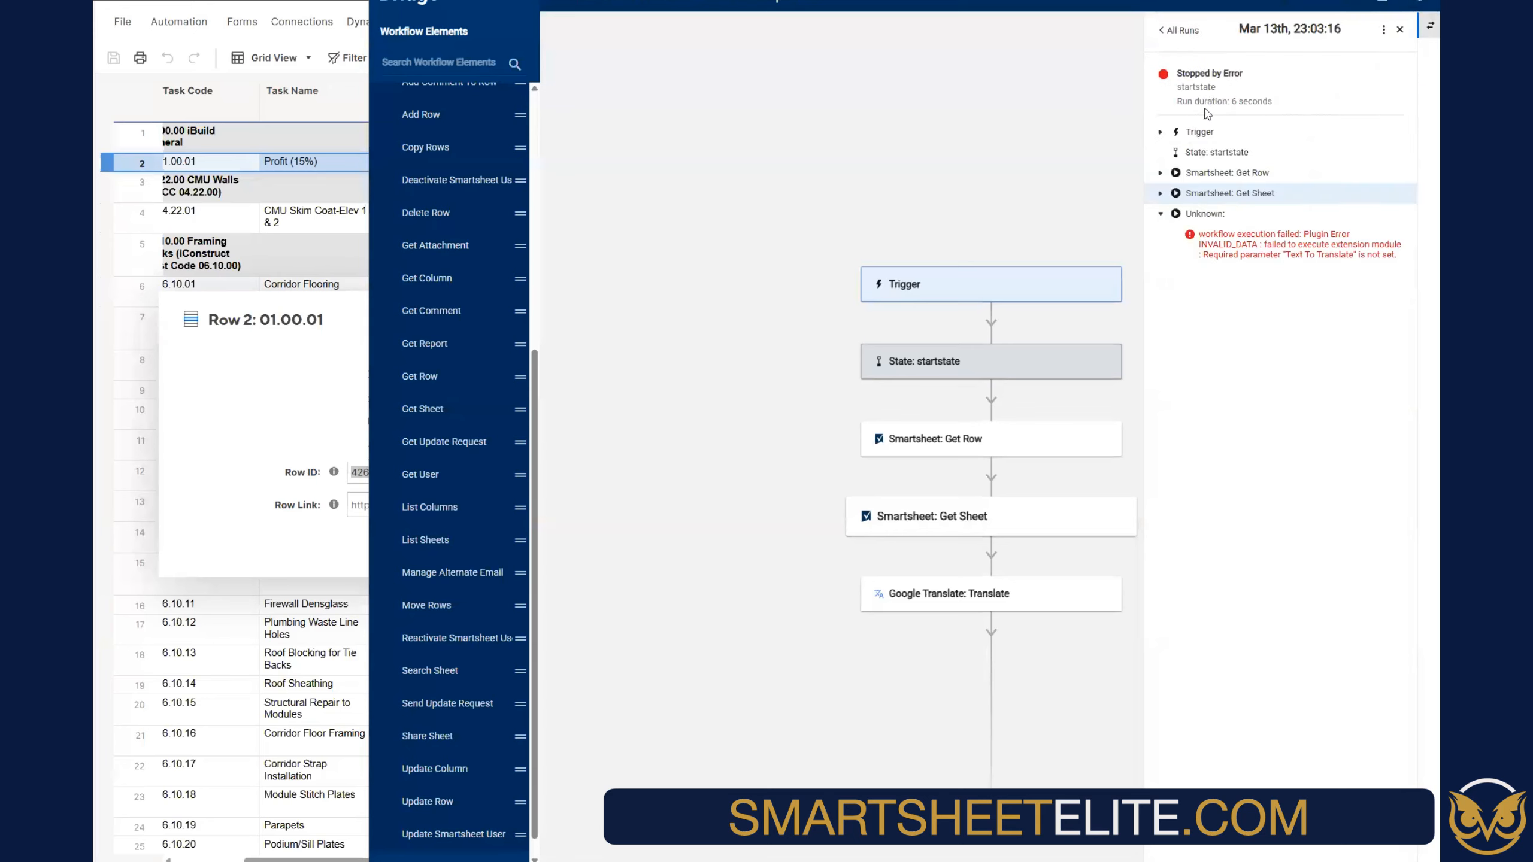
Examine the Get Row output's row object and compare it with the Get Sheet output's sheet object and rows array
{"action": "left_click", "coordinate": [1210, 175]}
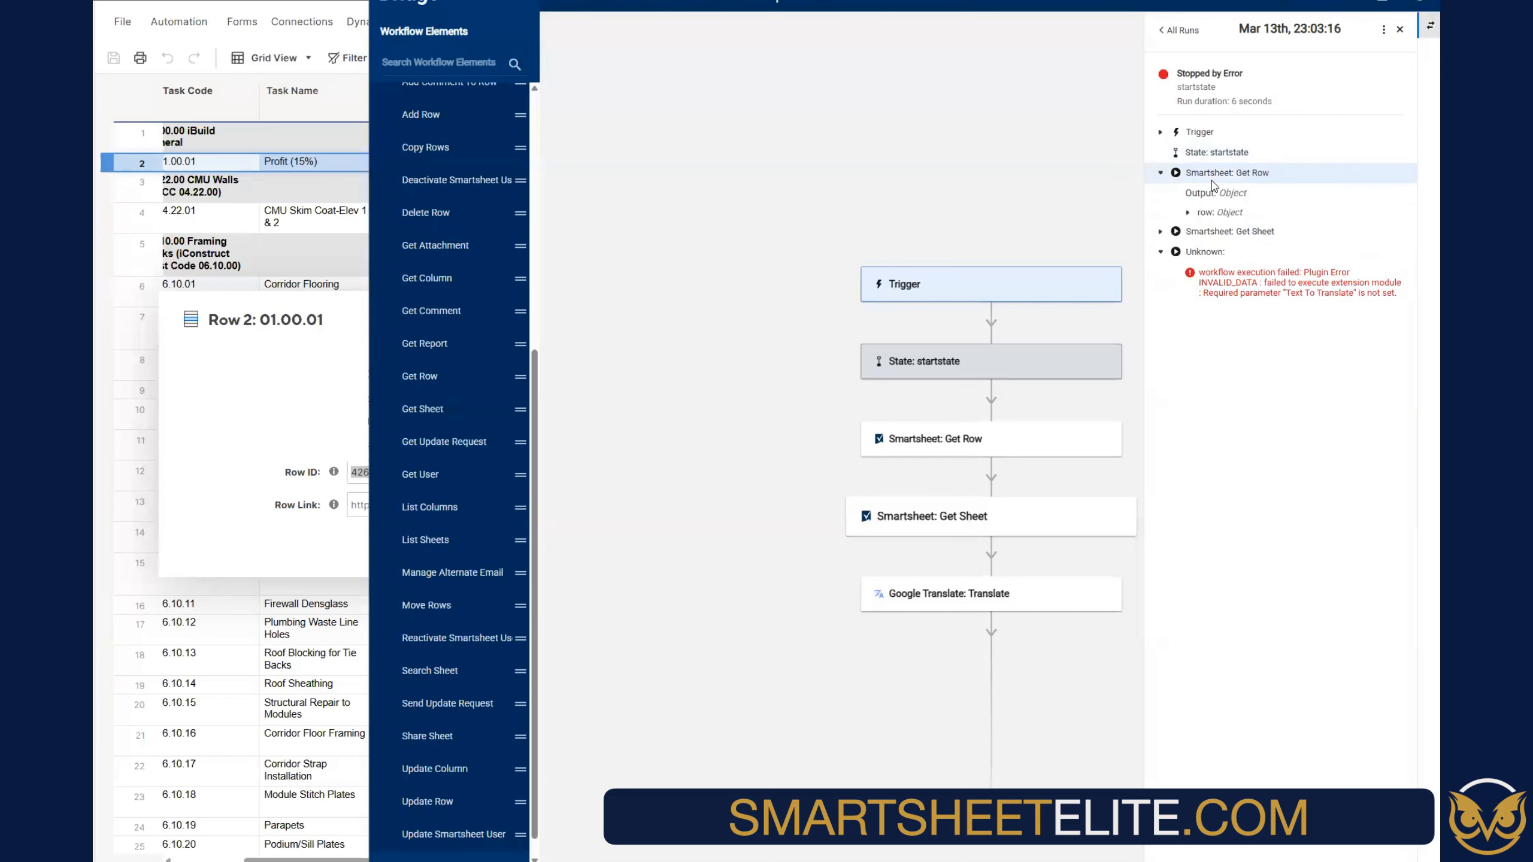
{"action": "left_click", "coordinate": [1188, 215]}
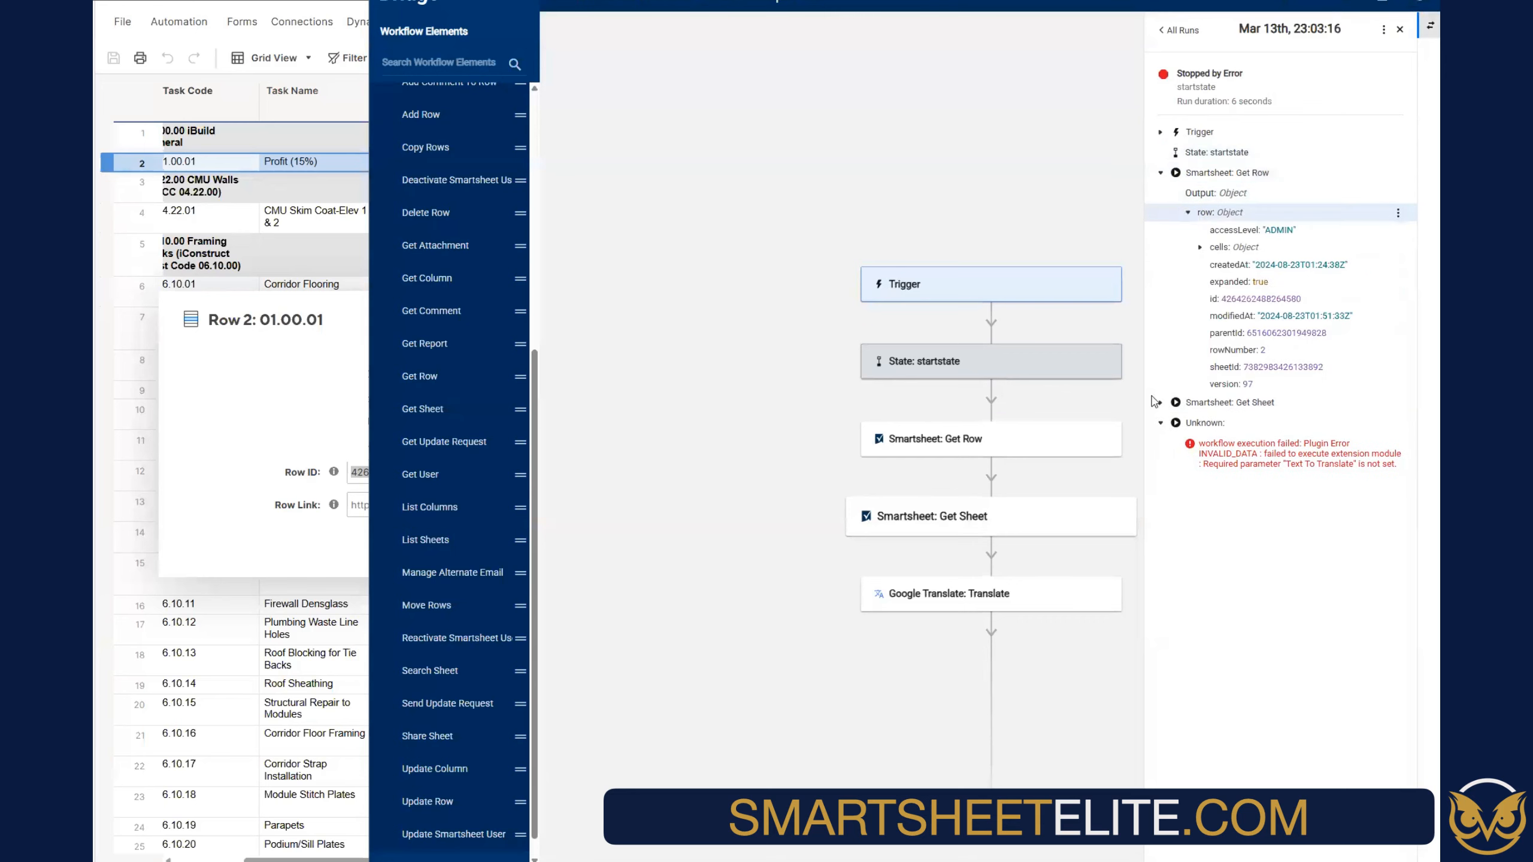
{"action": "left_click", "coordinate": [1159, 403]}
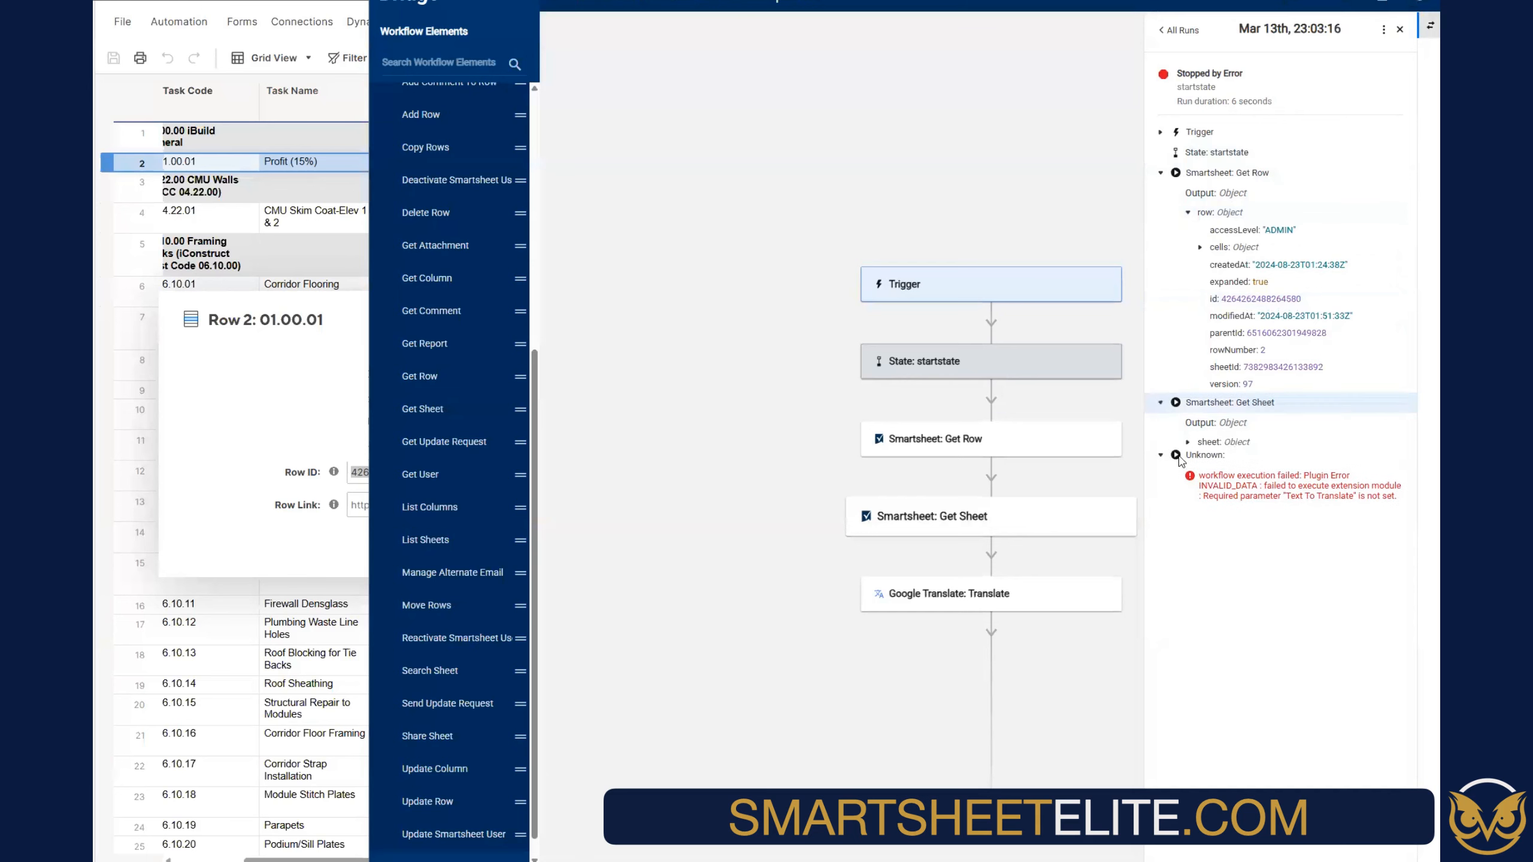
{"action": "left_click", "coordinate": [1189, 444]}
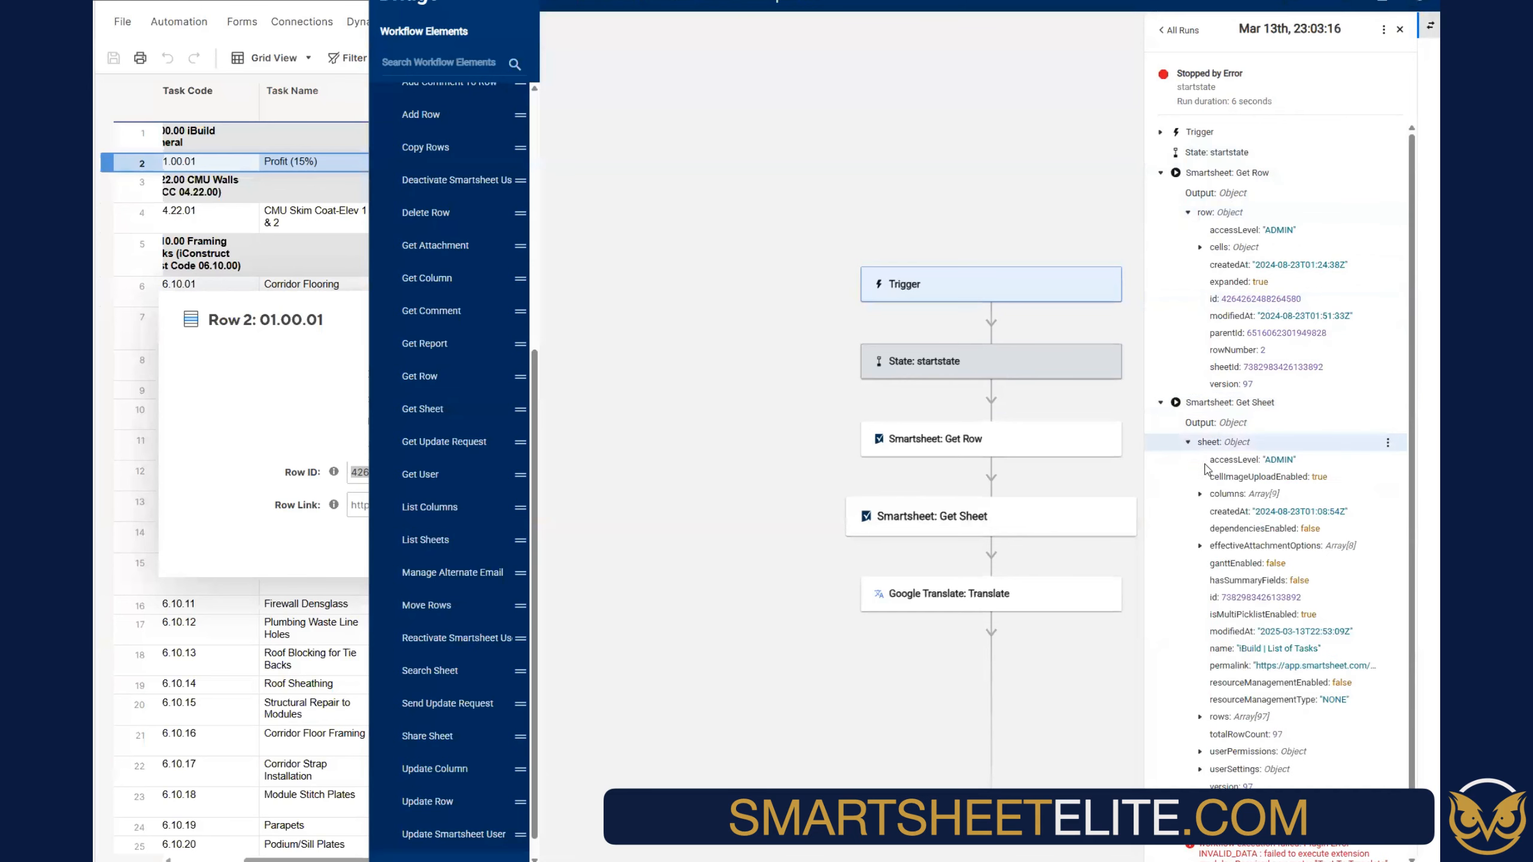
{"action": "left_click", "coordinate": [1199, 717]}
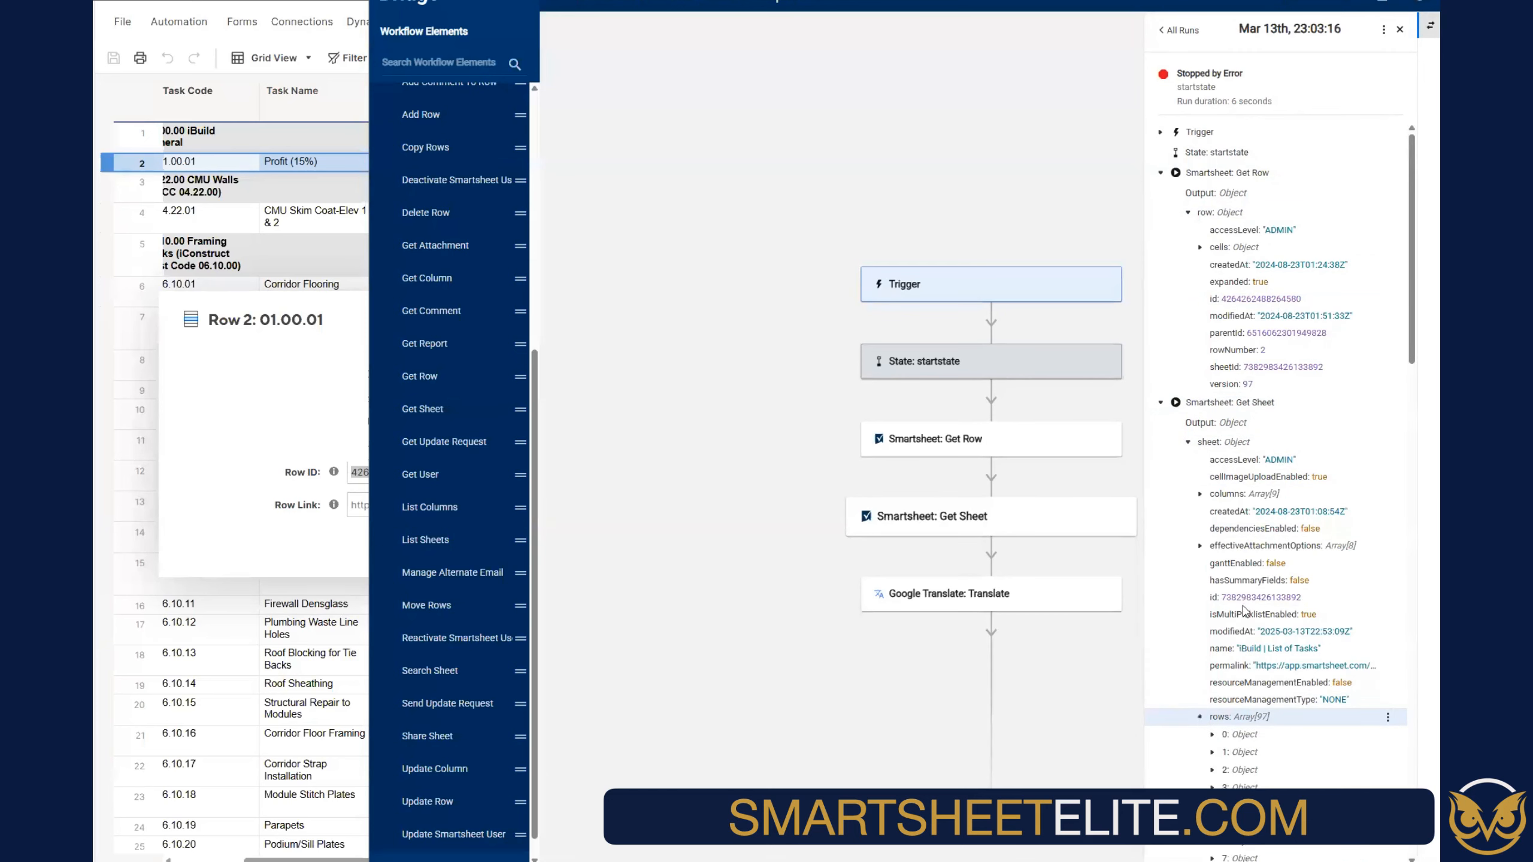
{"action": "left_click", "coordinate": [1199, 718]}
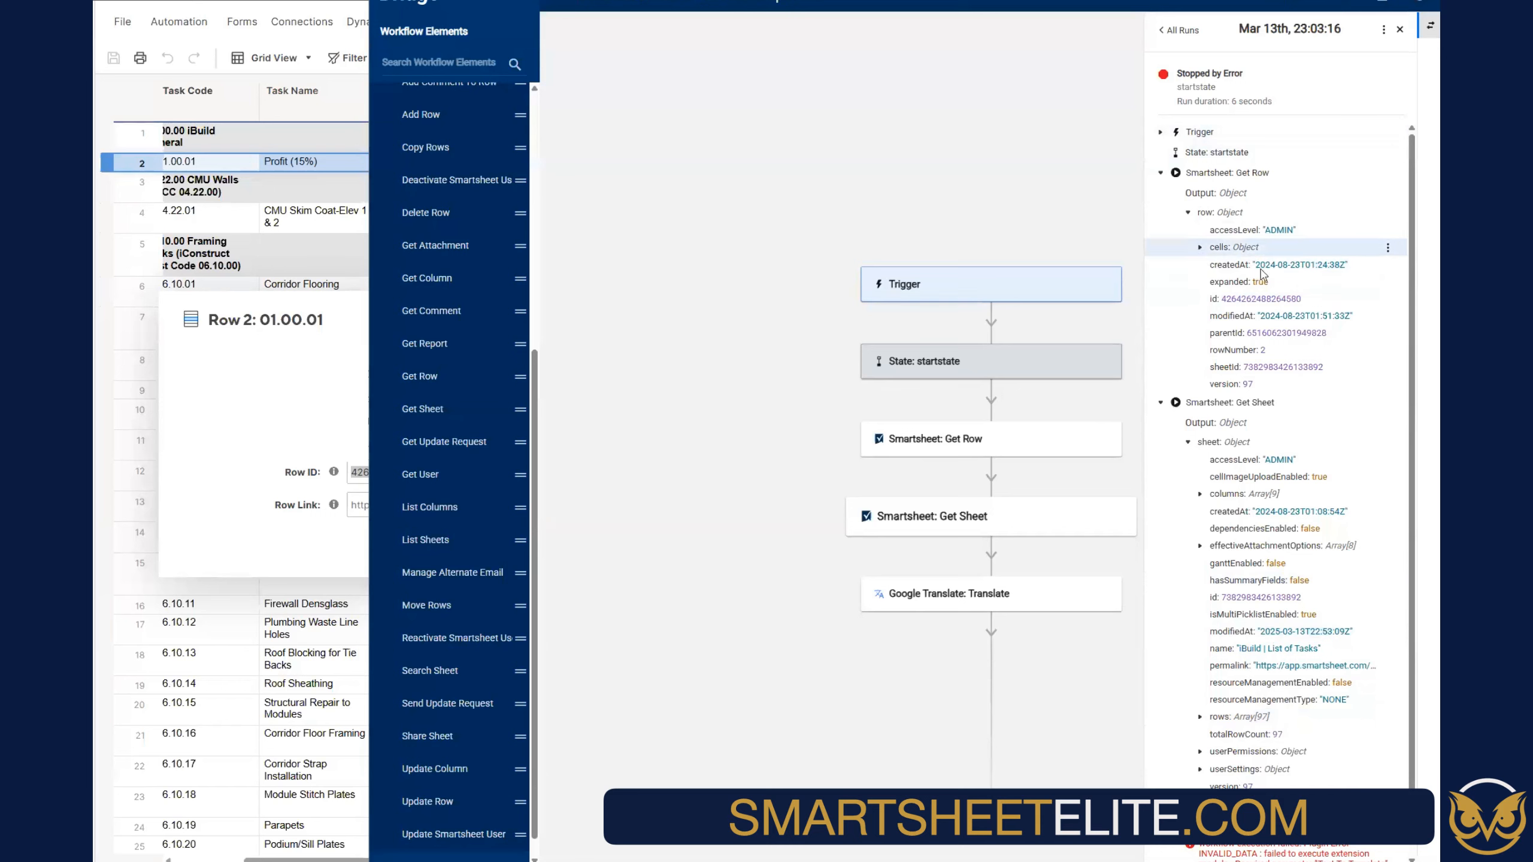
Copy the data reference of the Task Description cell's value from the Get Row output in the run details
{"action": "left_click", "coordinate": [1200, 248]}
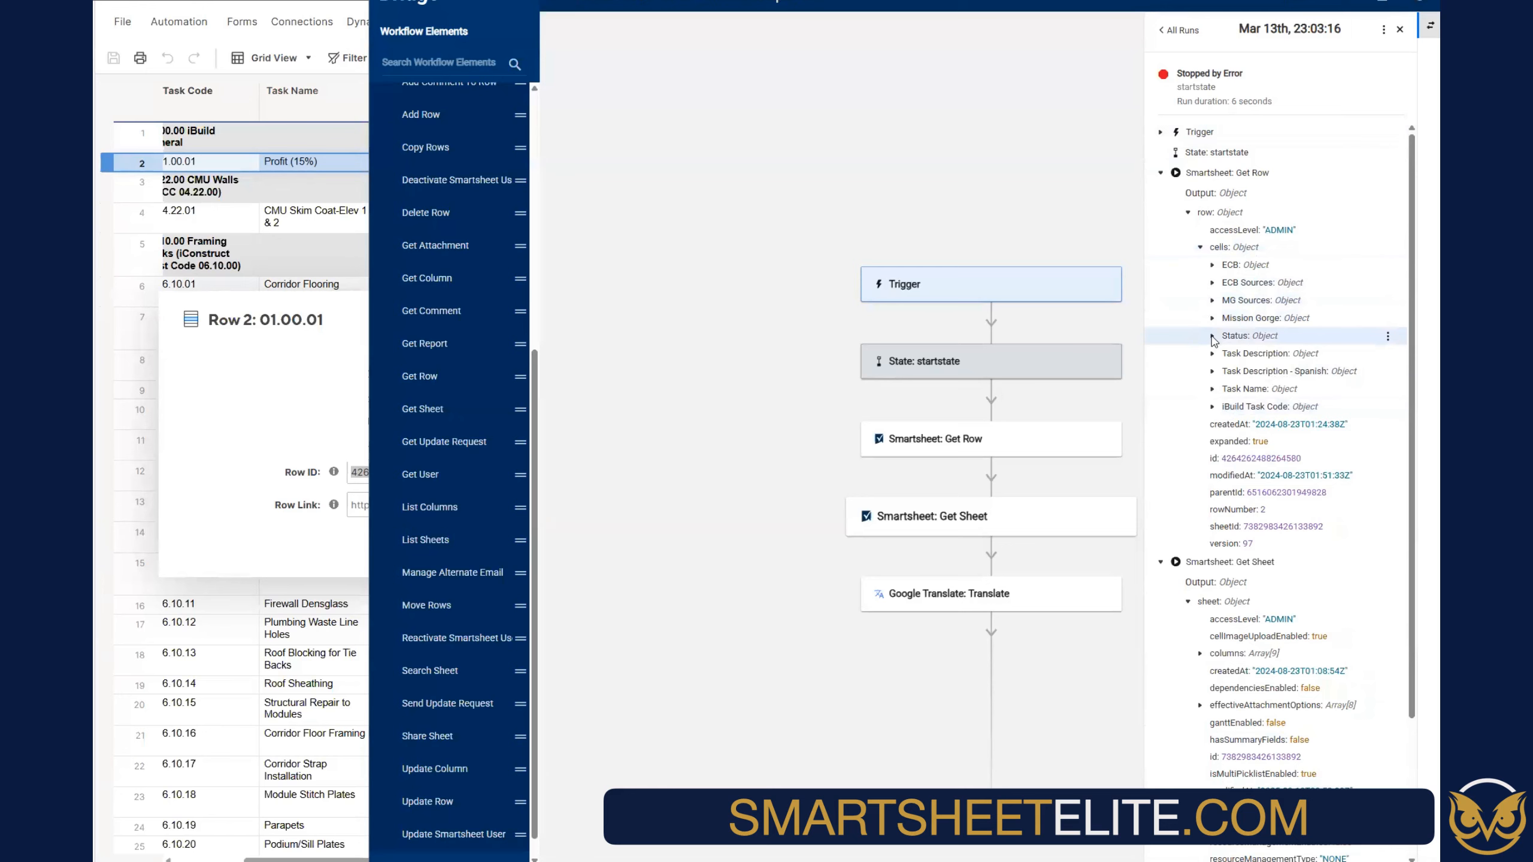
{"action": "left_click", "coordinate": [1213, 355]}
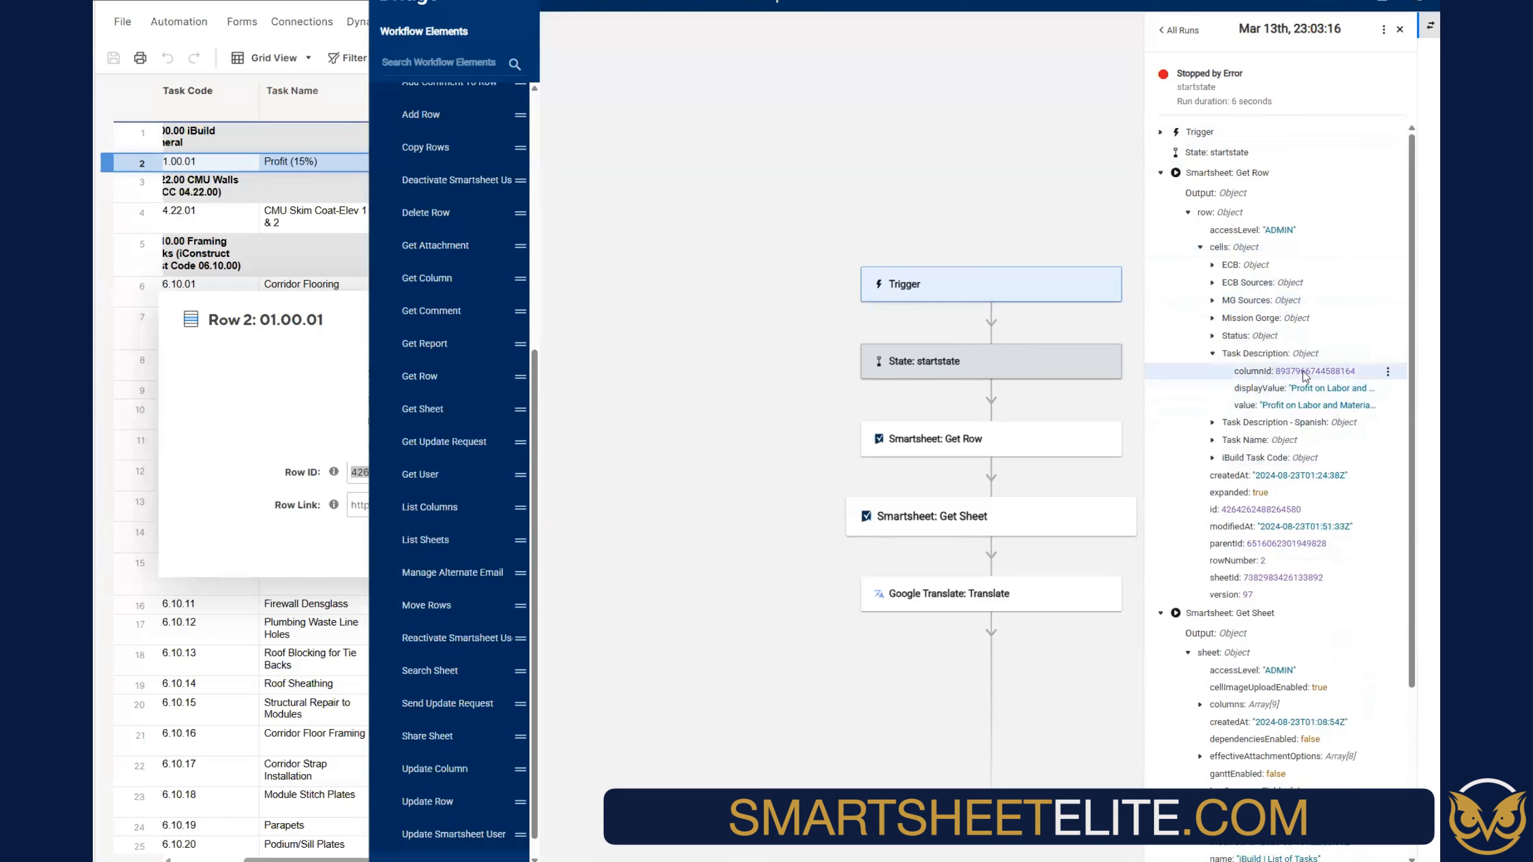
{"action": "left_click", "coordinate": [1385, 371]}
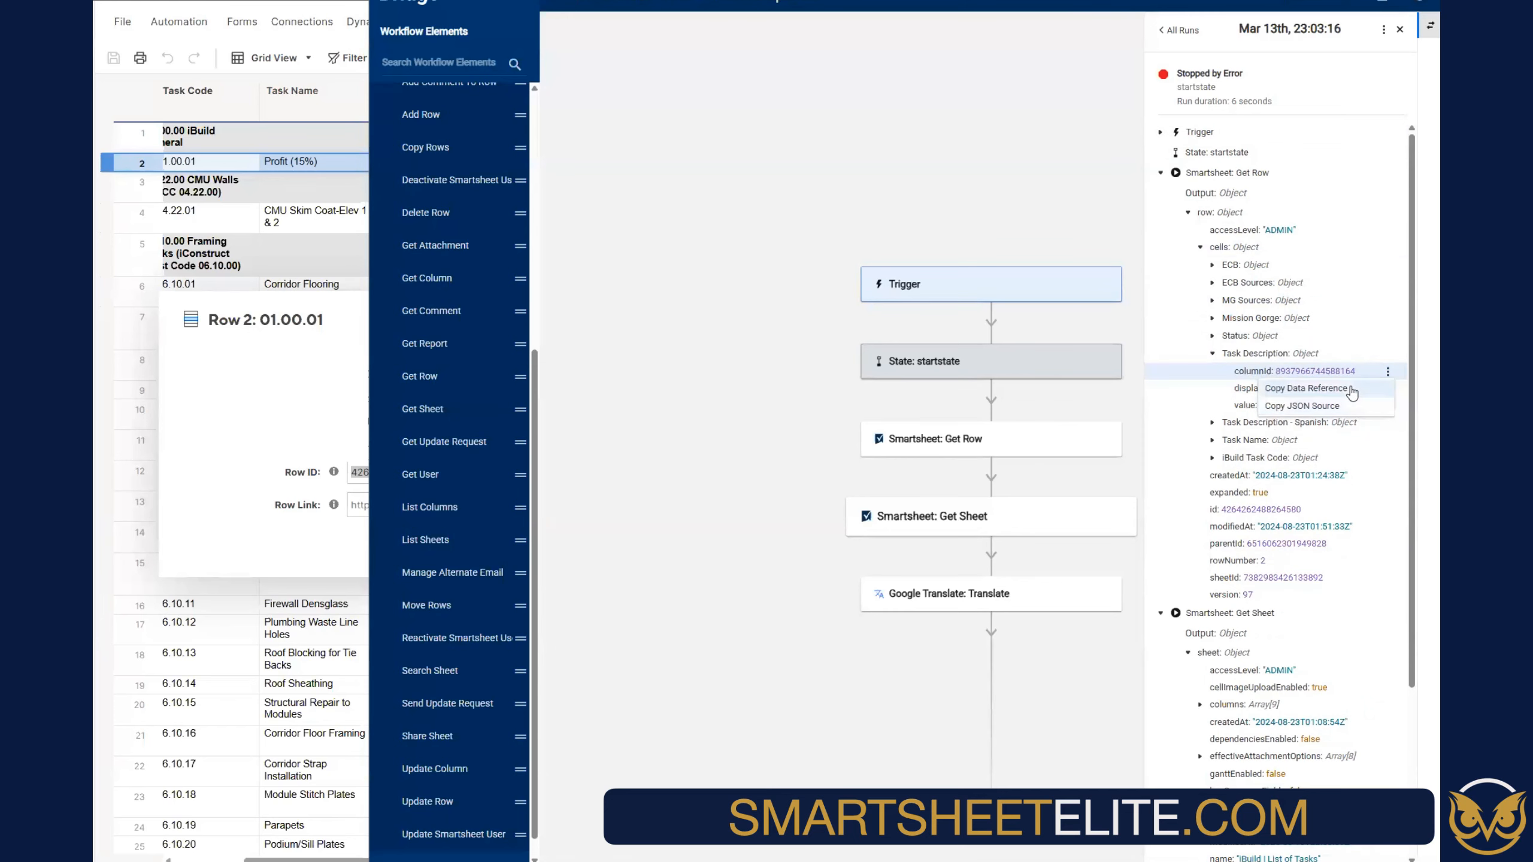
{"action": "left_click", "coordinate": [1361, 354]}
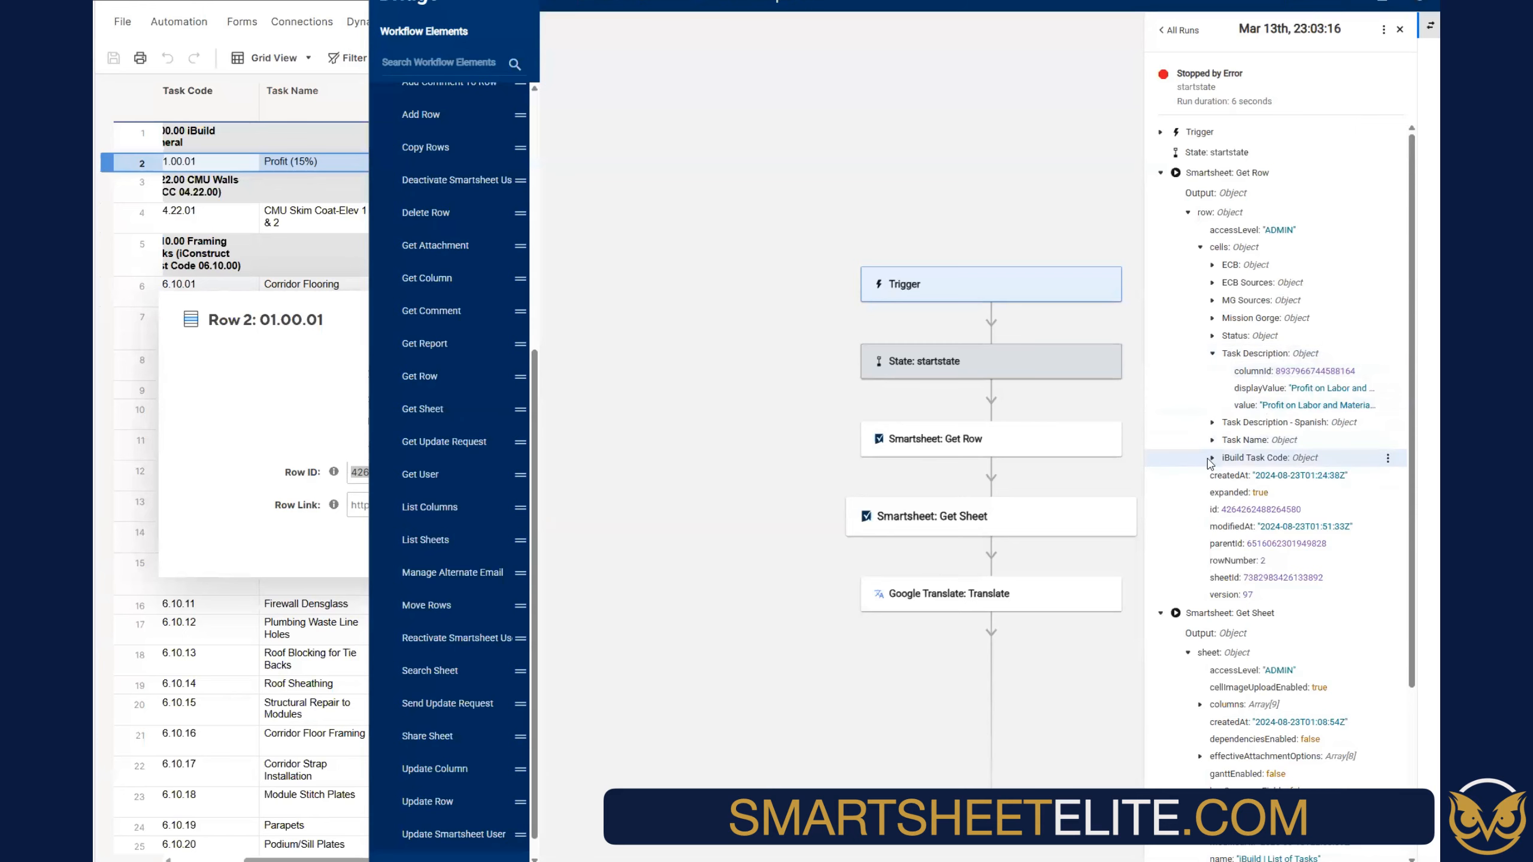
{"action": "left_click", "coordinate": [1213, 422]}
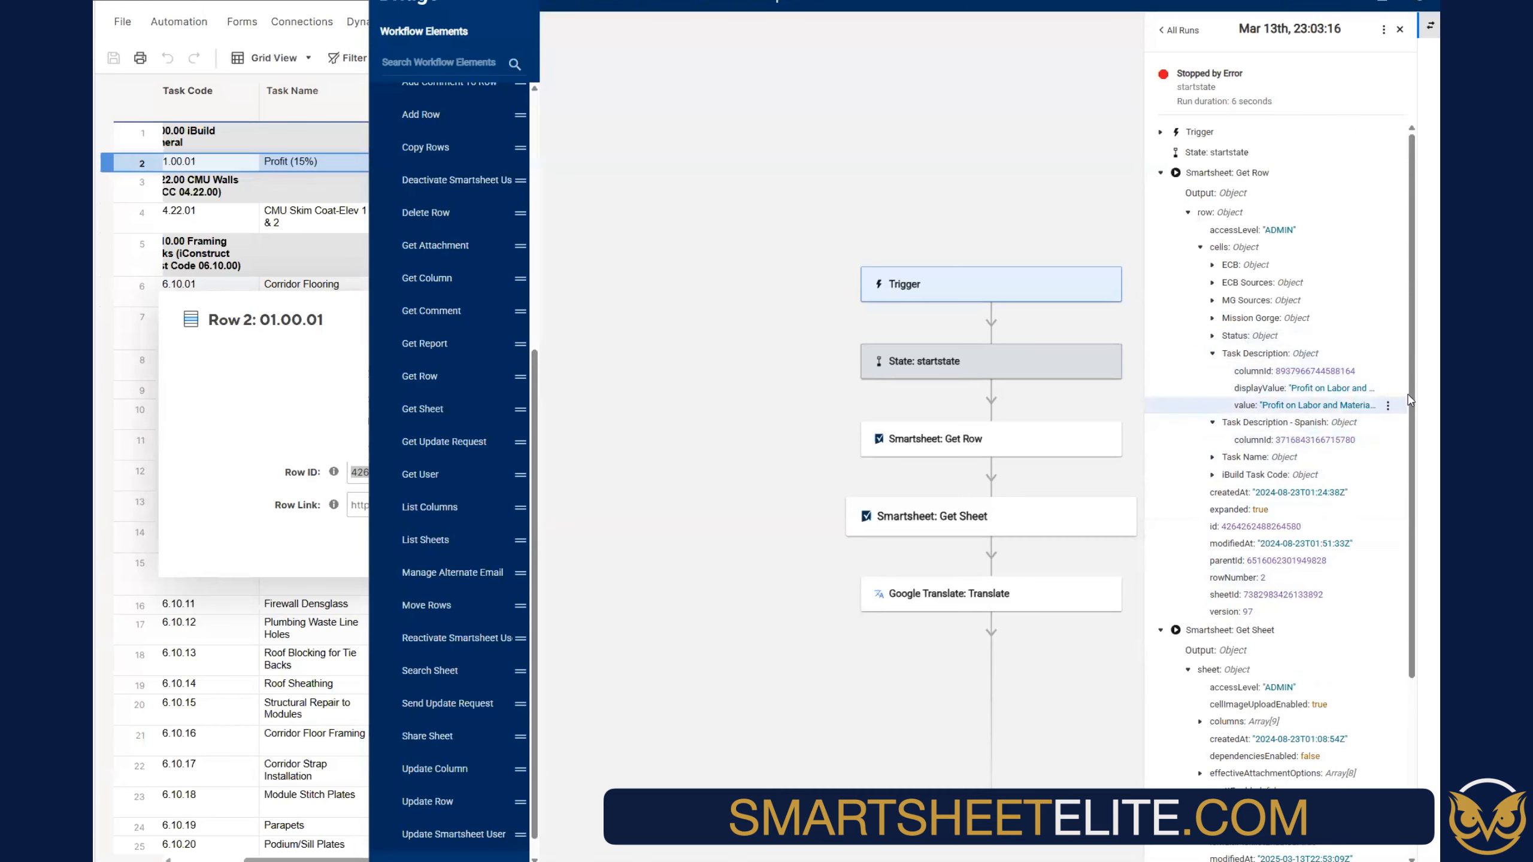
{"action": "left_click", "coordinate": [1387, 405]}
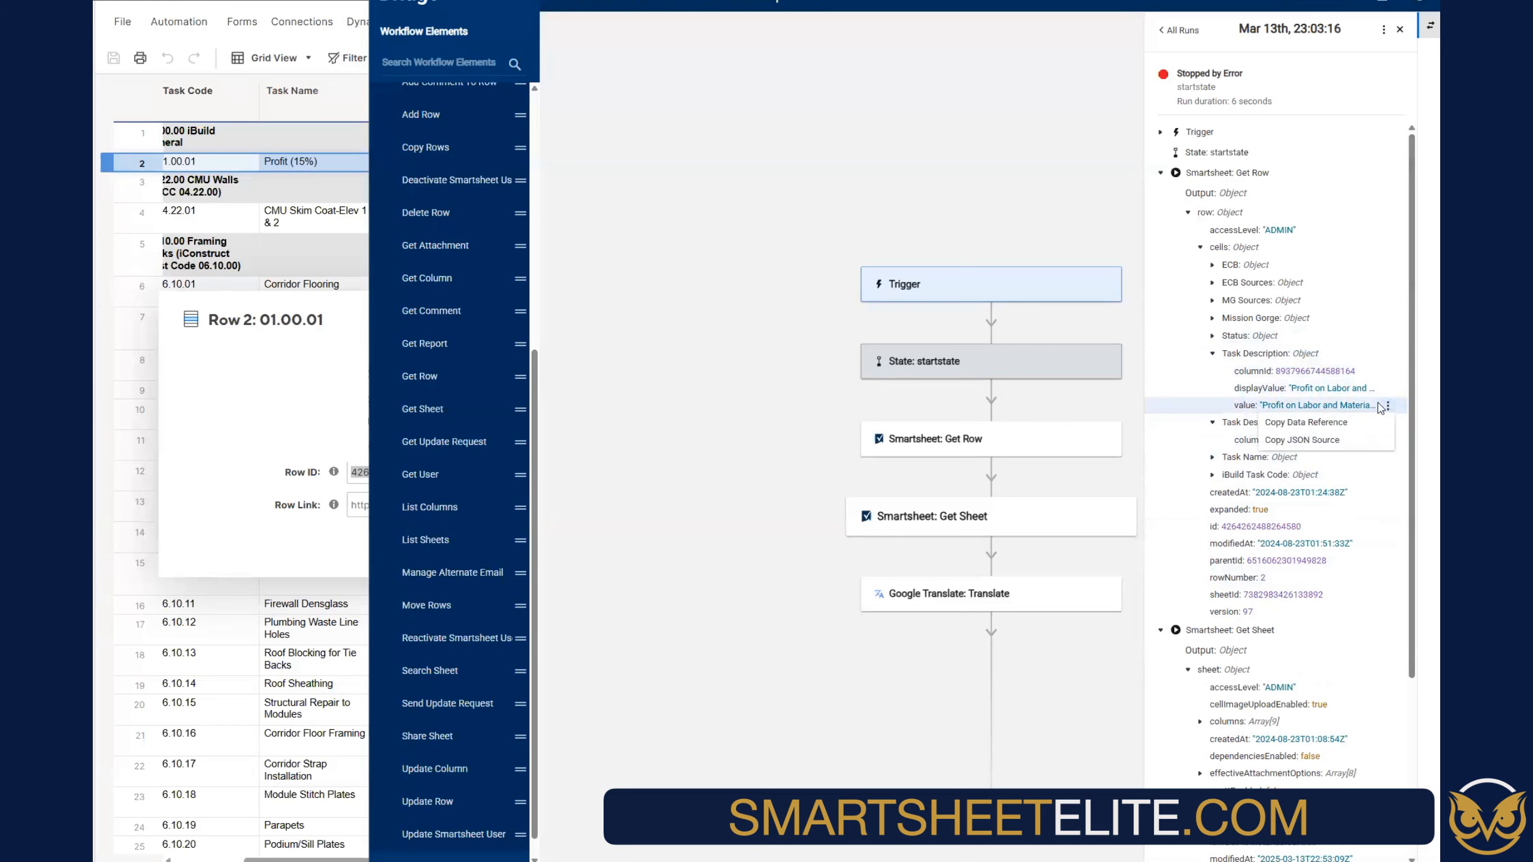
{"action": "left_click", "coordinate": [1354, 430]}
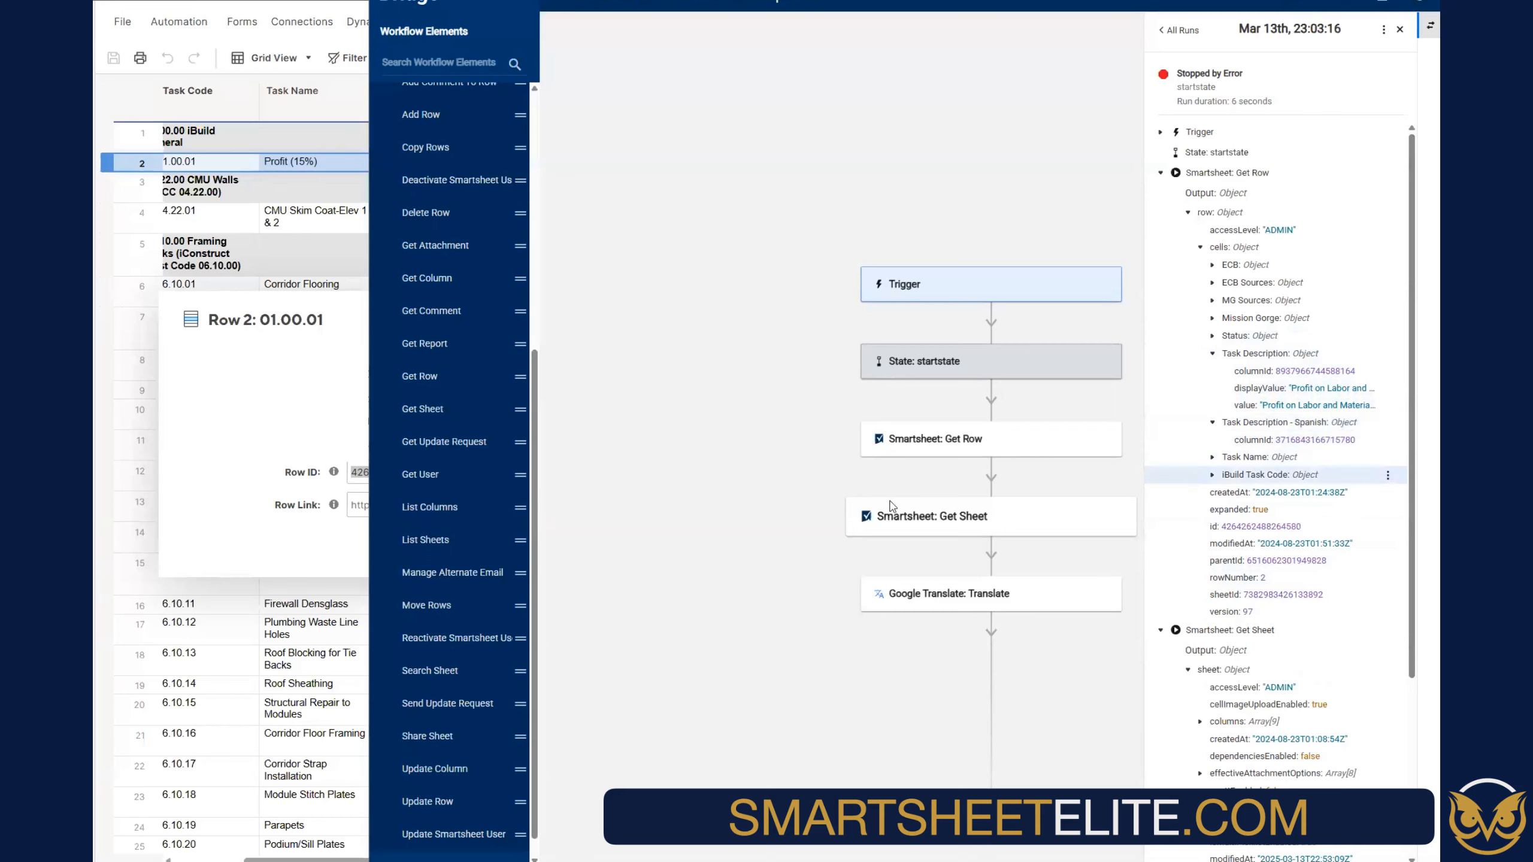
Set the Google Translate module's text to translate to the copied Get Row Task Description value reference
{"action": "left_click", "coordinate": [1010, 597]}
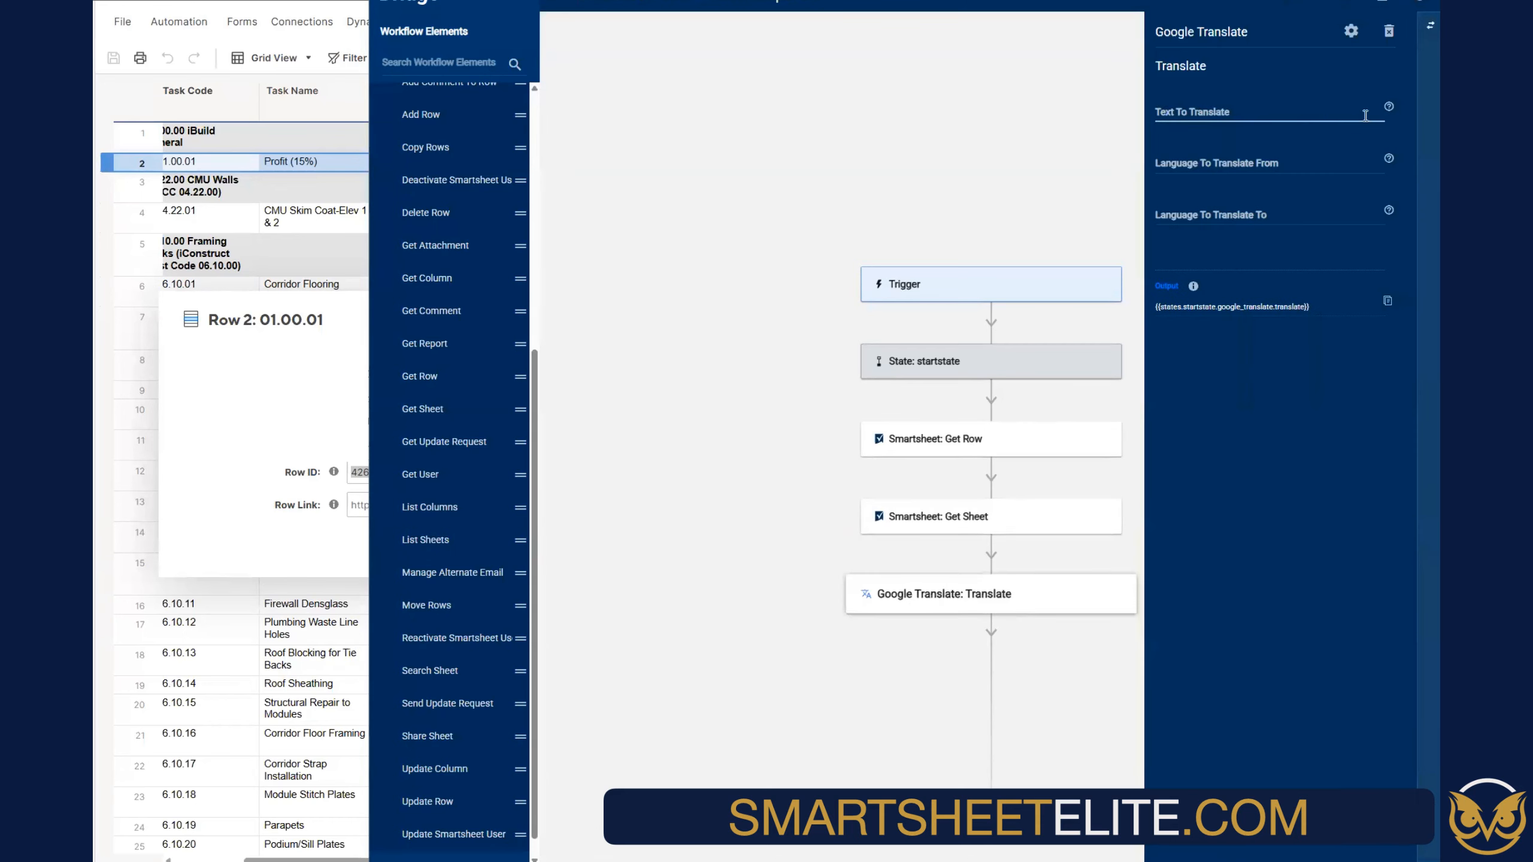
{"action": "left_click", "coordinate": [1196, 113]}
{"action": "left_click", "coordinate": [1197, 113]}
{"action": "key", "text": "ctrl+v"}
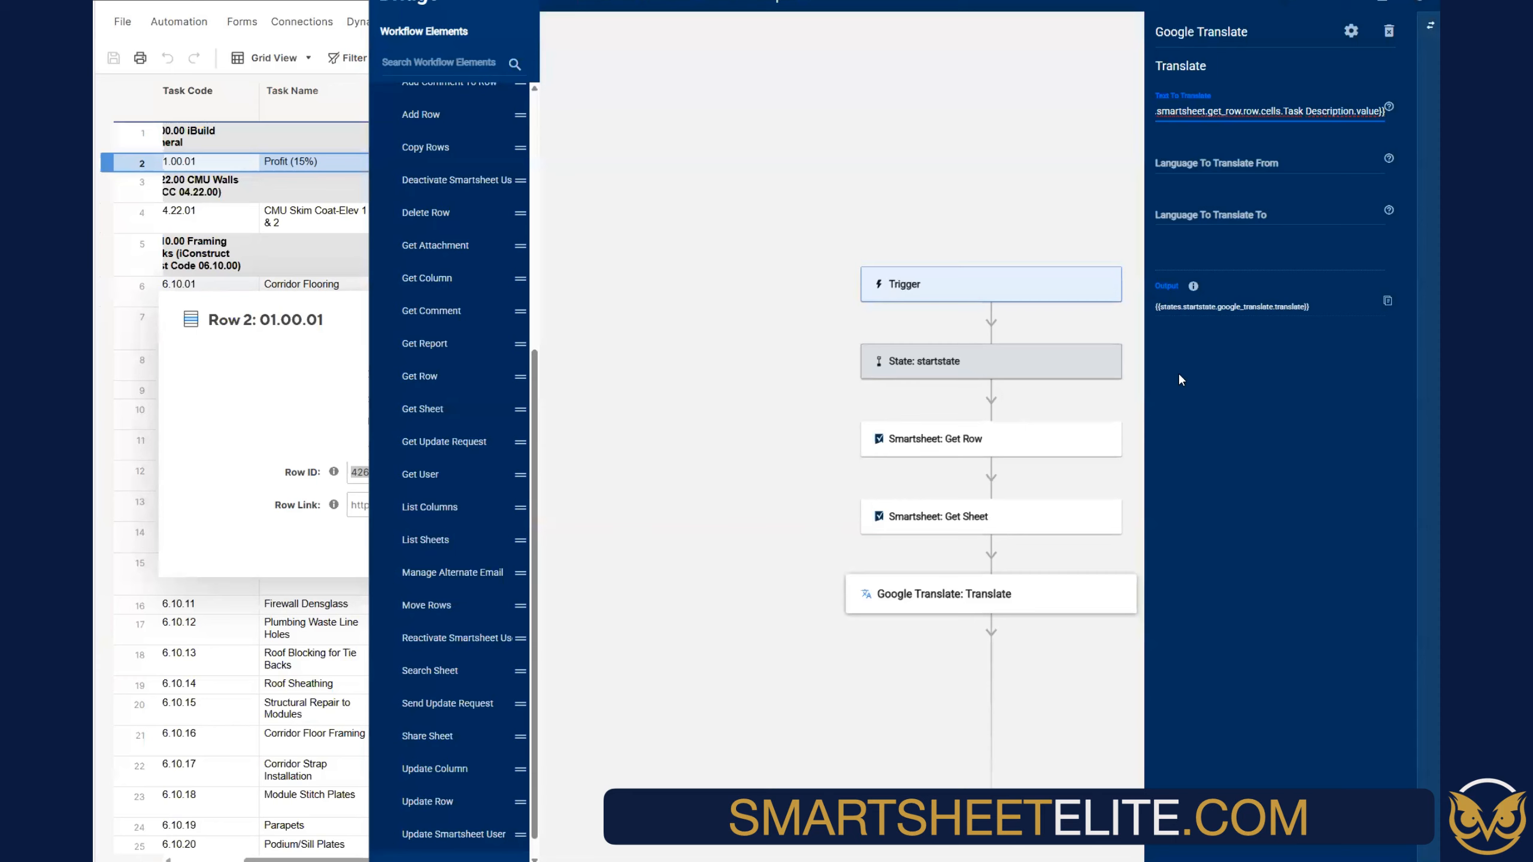
Set the Translate module to translate from English to Spanish and check the help for both language settings
{"action": "left_click", "coordinate": [1237, 162]}
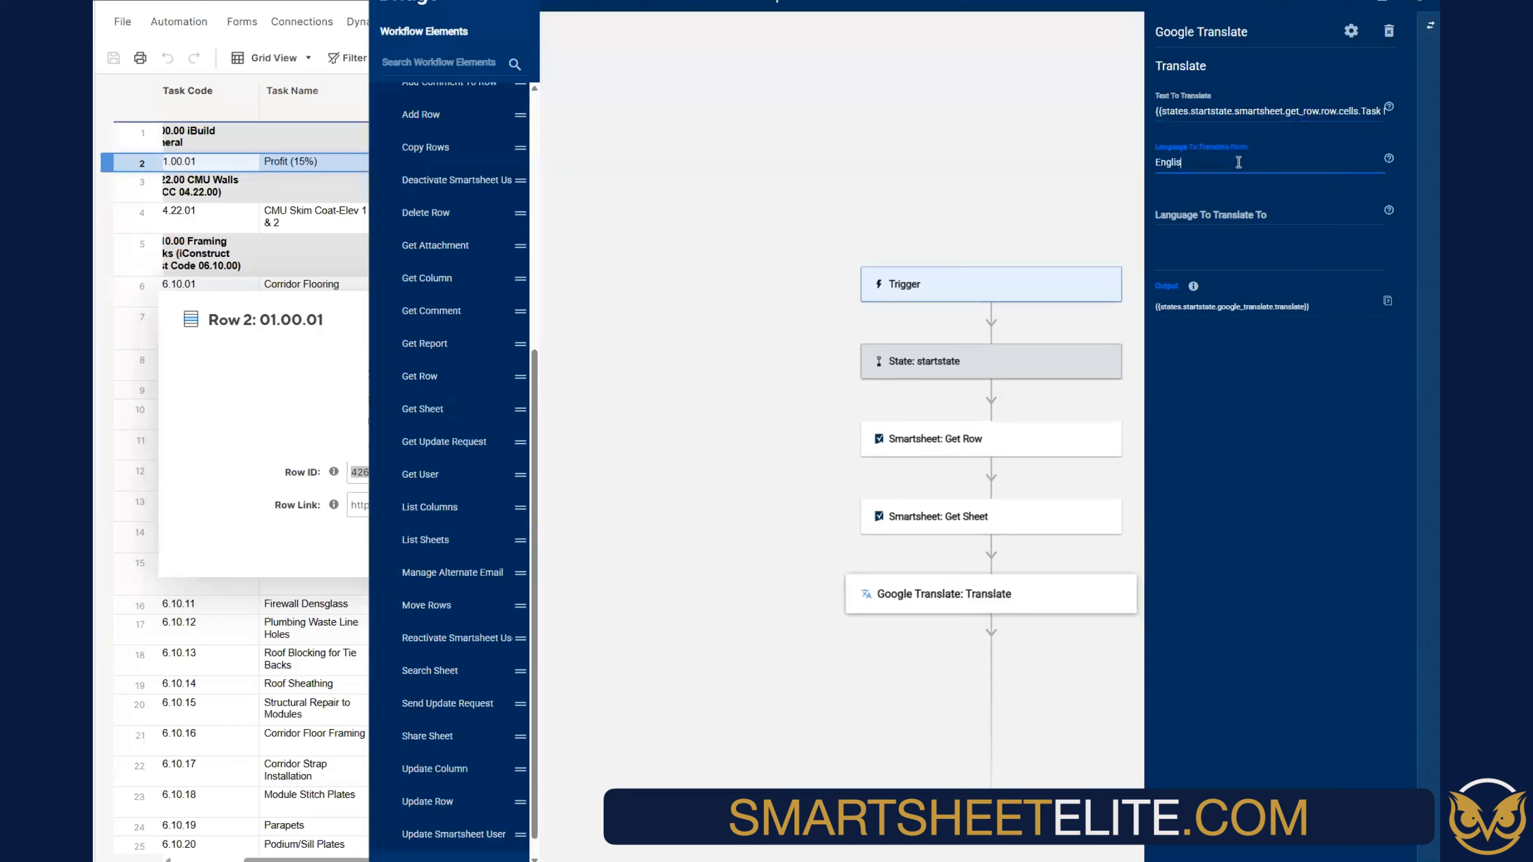
{"action": "left_click", "coordinate": [1211, 211]}
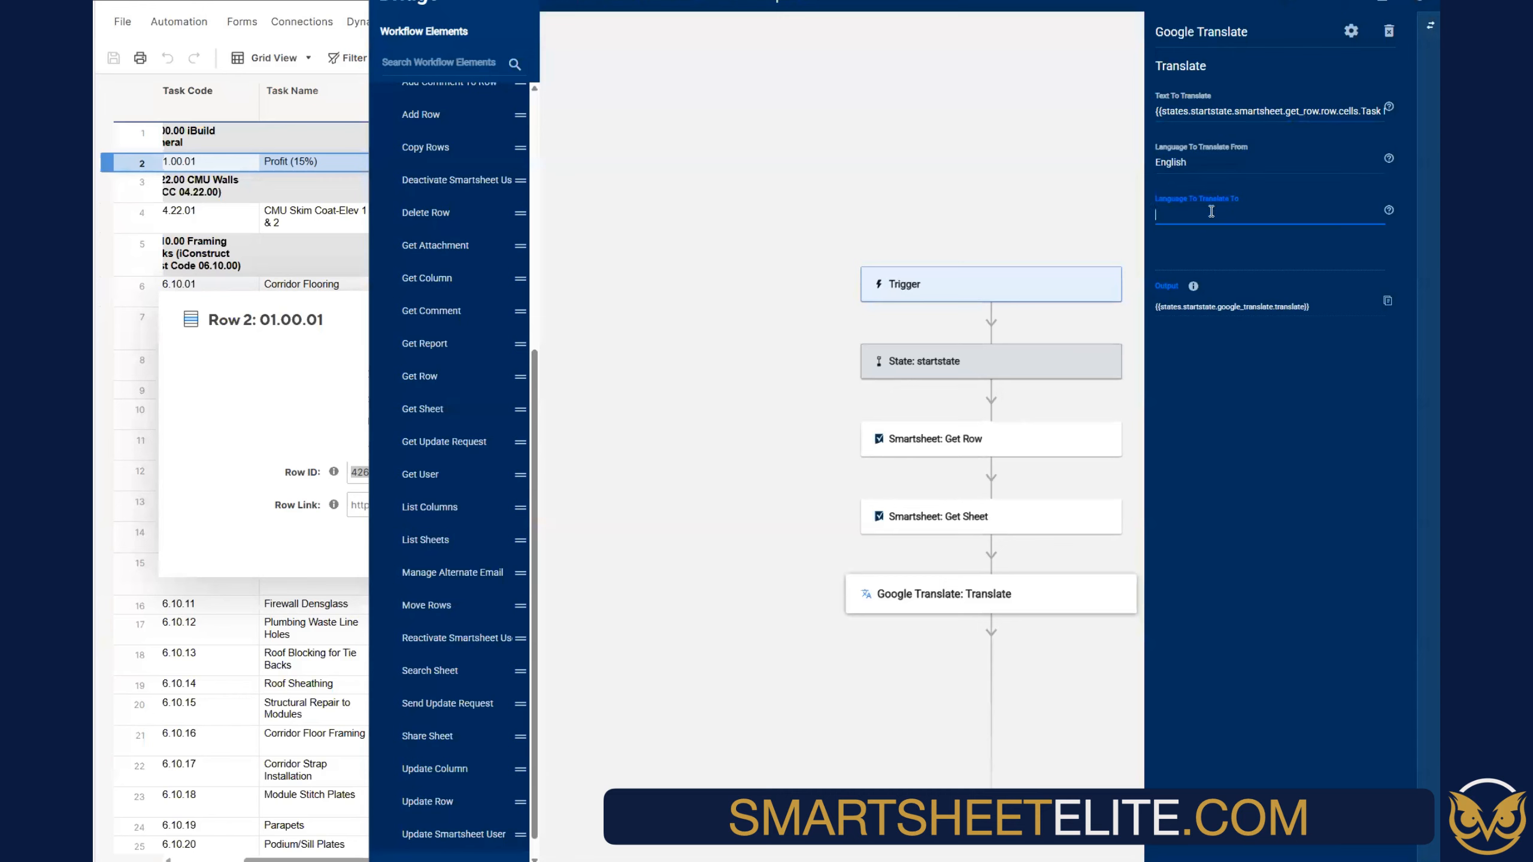
{"action": "type", "text": "Spanish"}
{"action": "left_click", "coordinate": [1226, 399]}
{"action": "mouse_move", "coordinate": [1391, 213]}
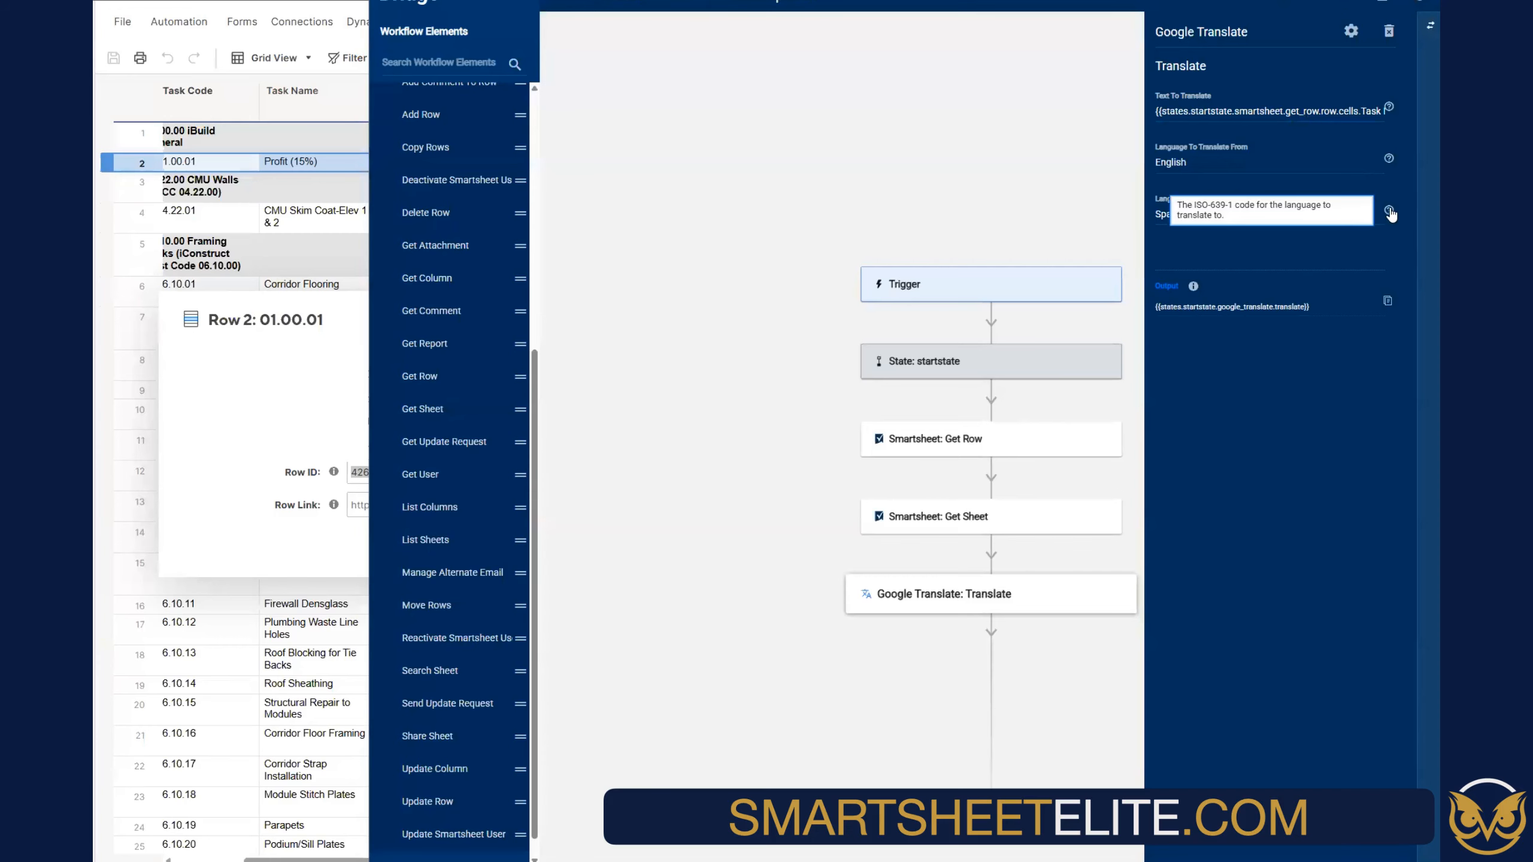
{"action": "mouse_move", "coordinate": [1391, 160]}
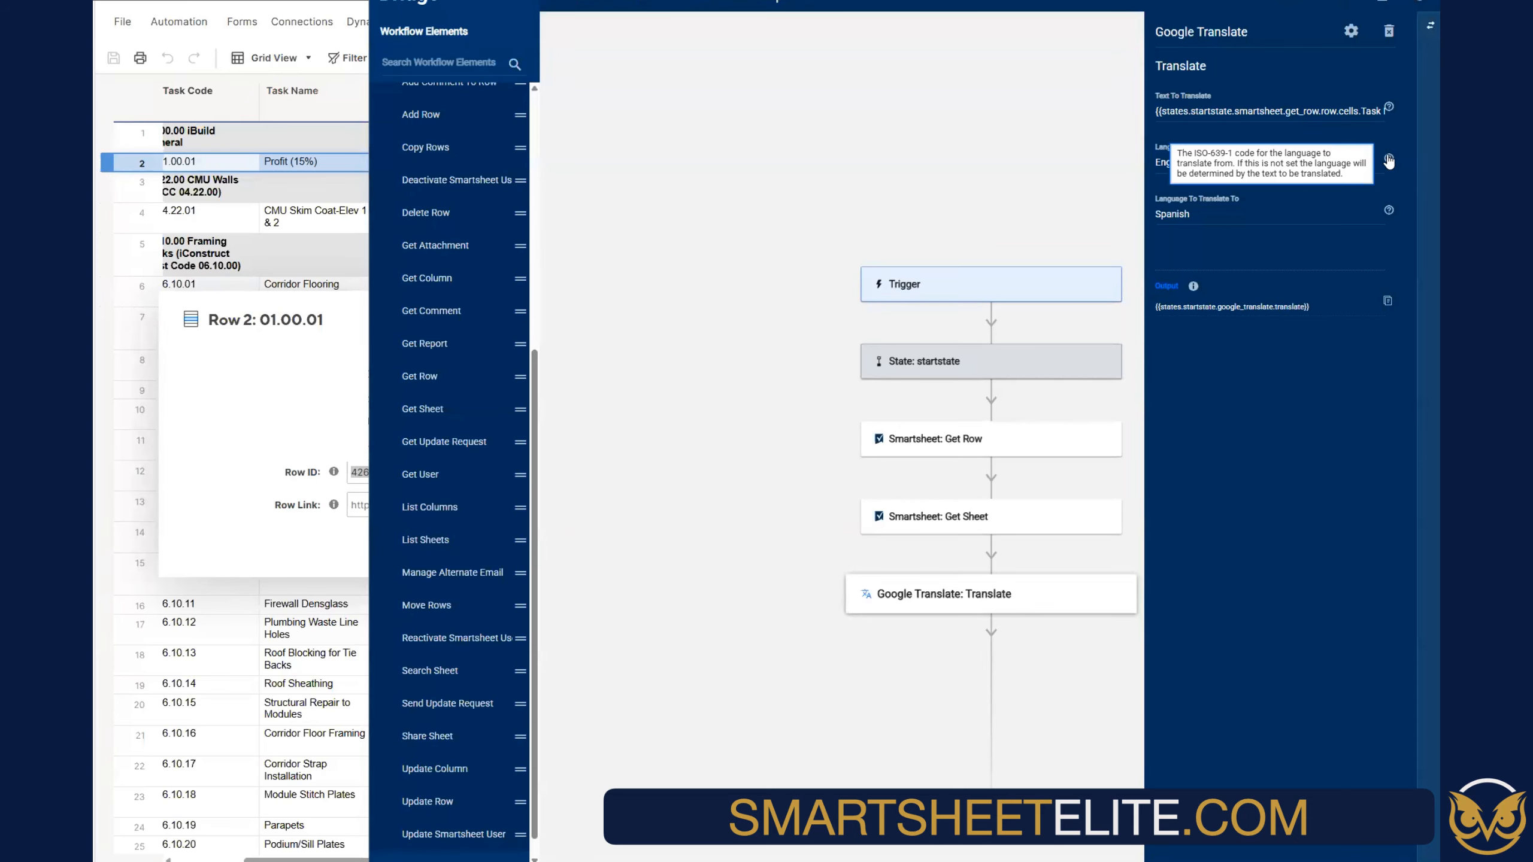
Set the Translate module's source language code to EN and its target language code to SP
{"action": "left_click_drag", "start_coordinate": [1186, 163], "coordinate": [1155, 167]}
{"action": "type", "text": "E"}
{"action": "key", "text": "Tab"}
{"action": "key", "text": "Tab"}
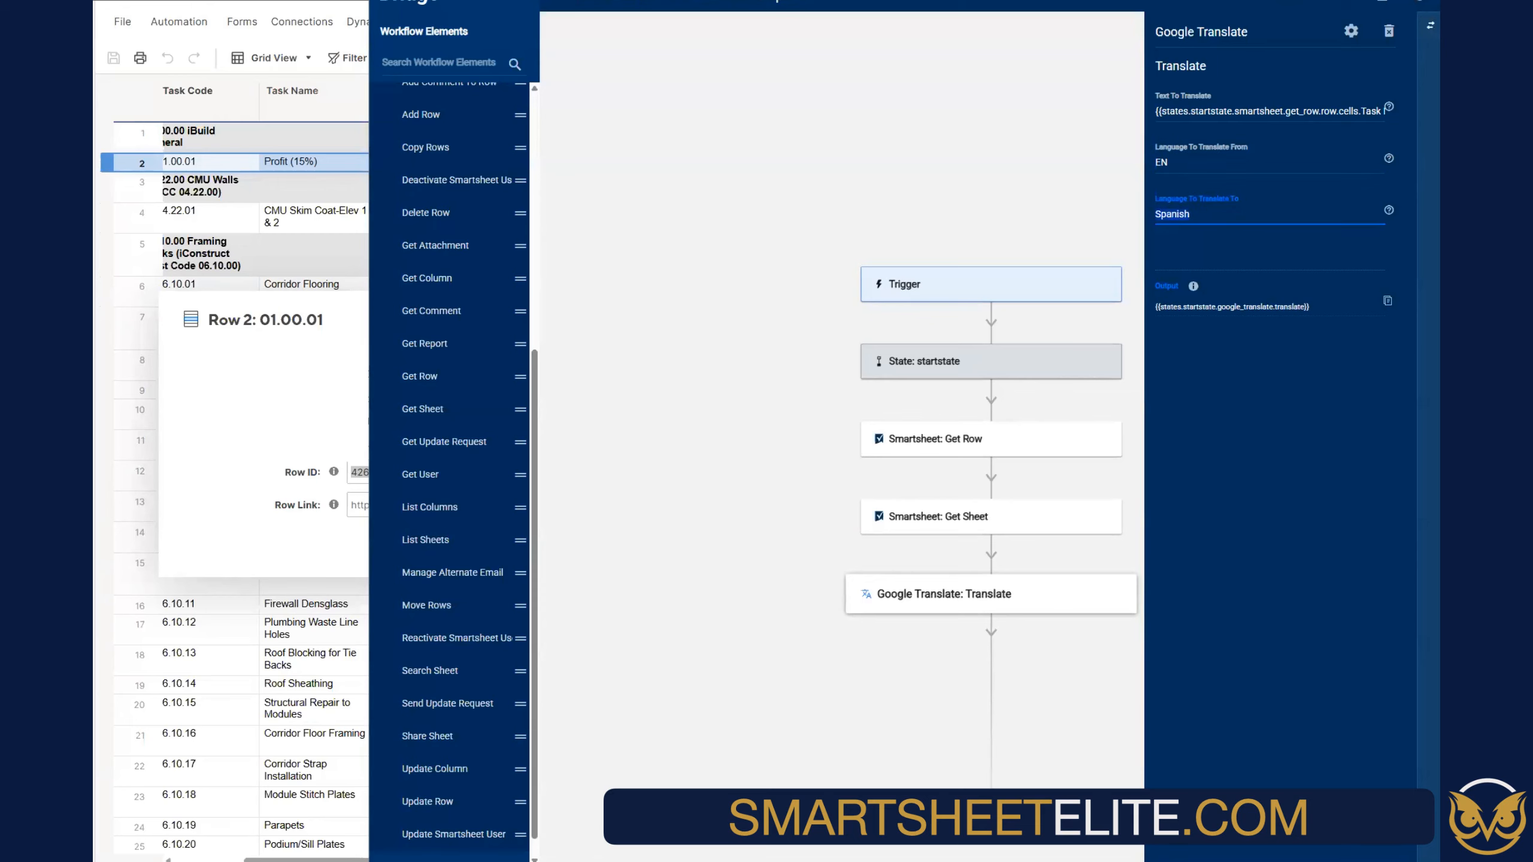
{"action": "type", "text": "SP"}
{"action": "left_click", "coordinate": [1207, 379]}
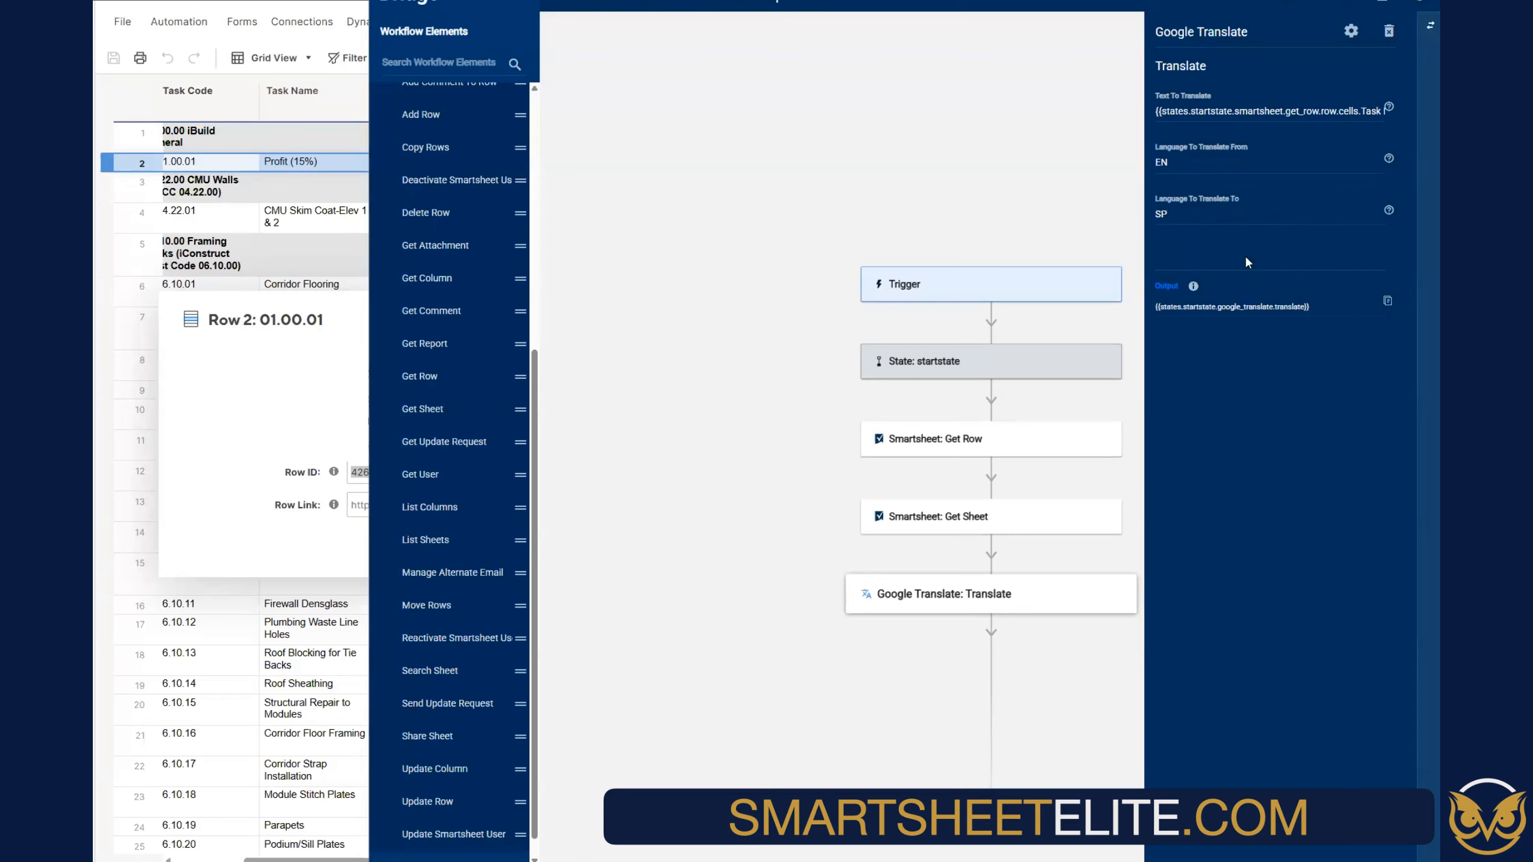
Change the Translate module's target language code to ES
{"action": "left_click", "coordinate": [1171, 214]}
{"action": "left_click", "coordinate": [1193, 434]}
{"action": "left_click", "coordinate": [1180, 162]}
{"action": "left_click_drag", "start_coordinate": [1174, 214], "coordinate": [1155, 212]}
{"action": "type", "text": "ES"}
{"action": "left_click", "coordinate": [1211, 352]}
Run the workflow again, refresh the run log until the run finishes, and open the new run's details
{"action": "left_click", "coordinate": [1426, 27]}
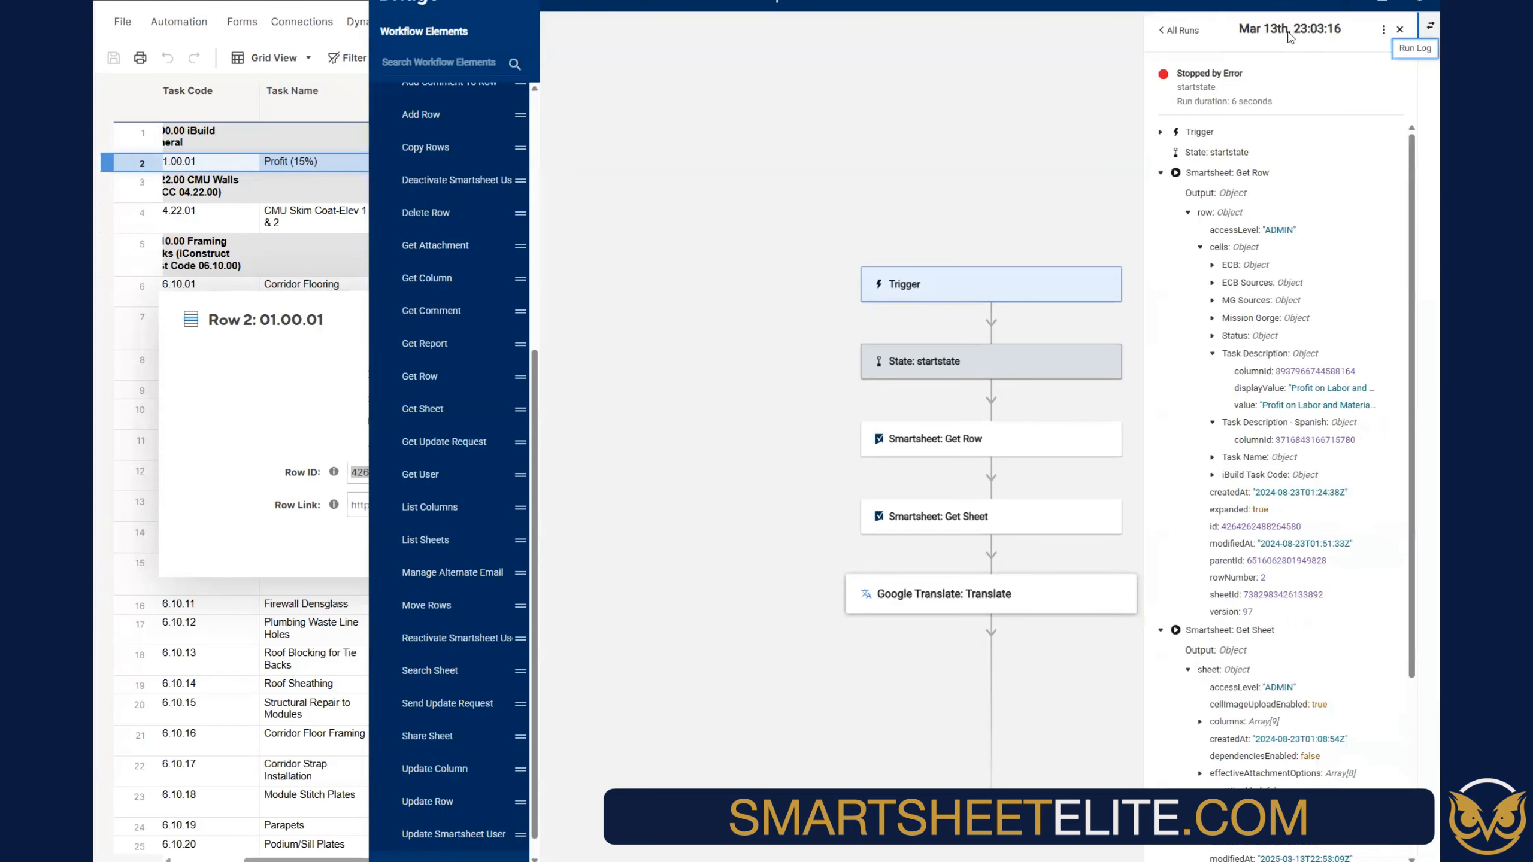
{"action": "left_click", "coordinate": [1174, 30]}
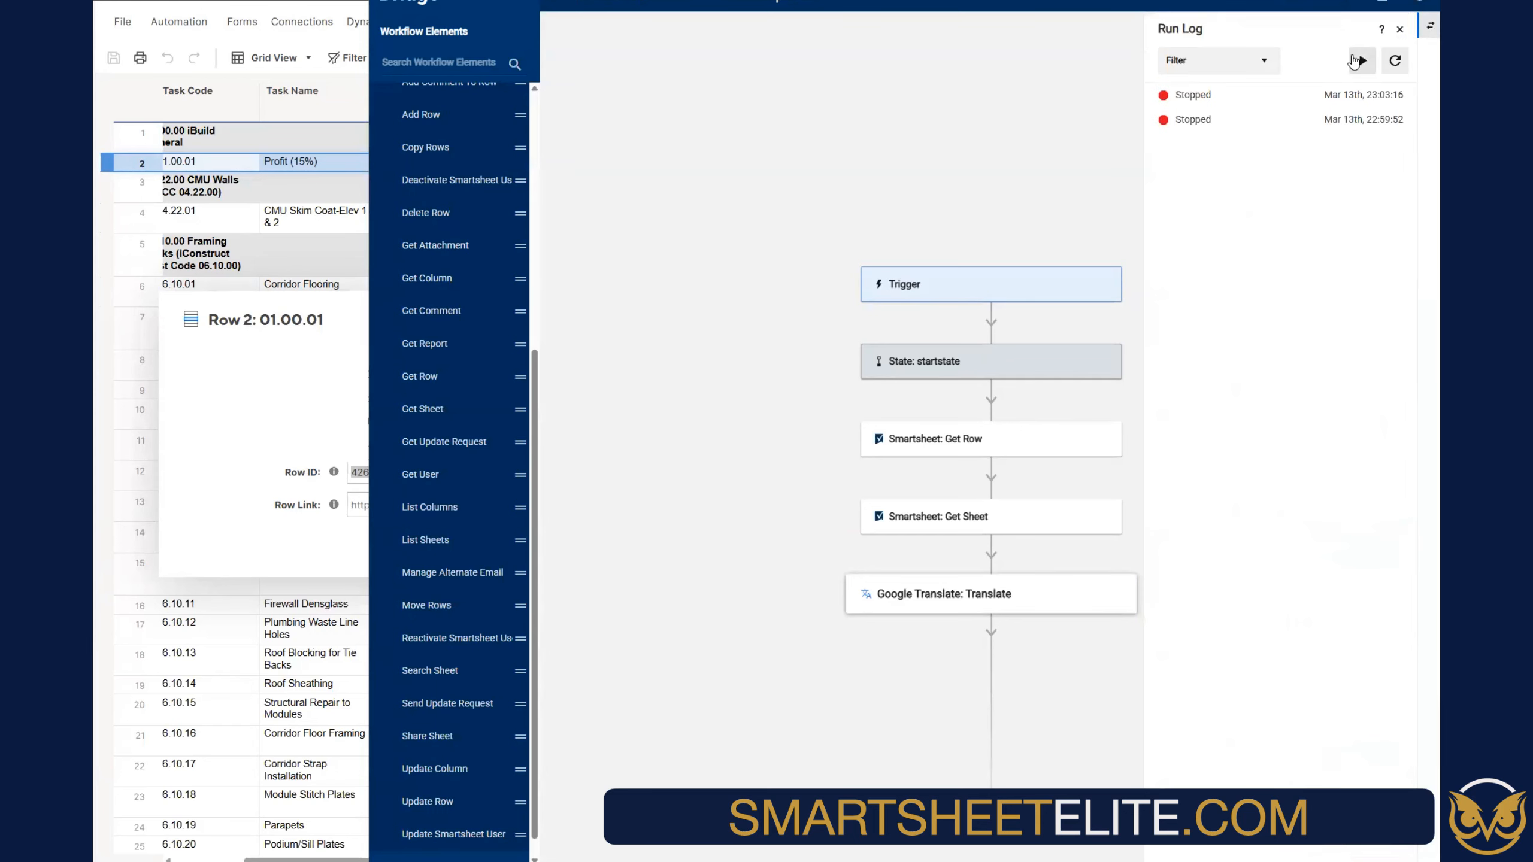
{"action": "left_click", "coordinate": [1361, 61]}
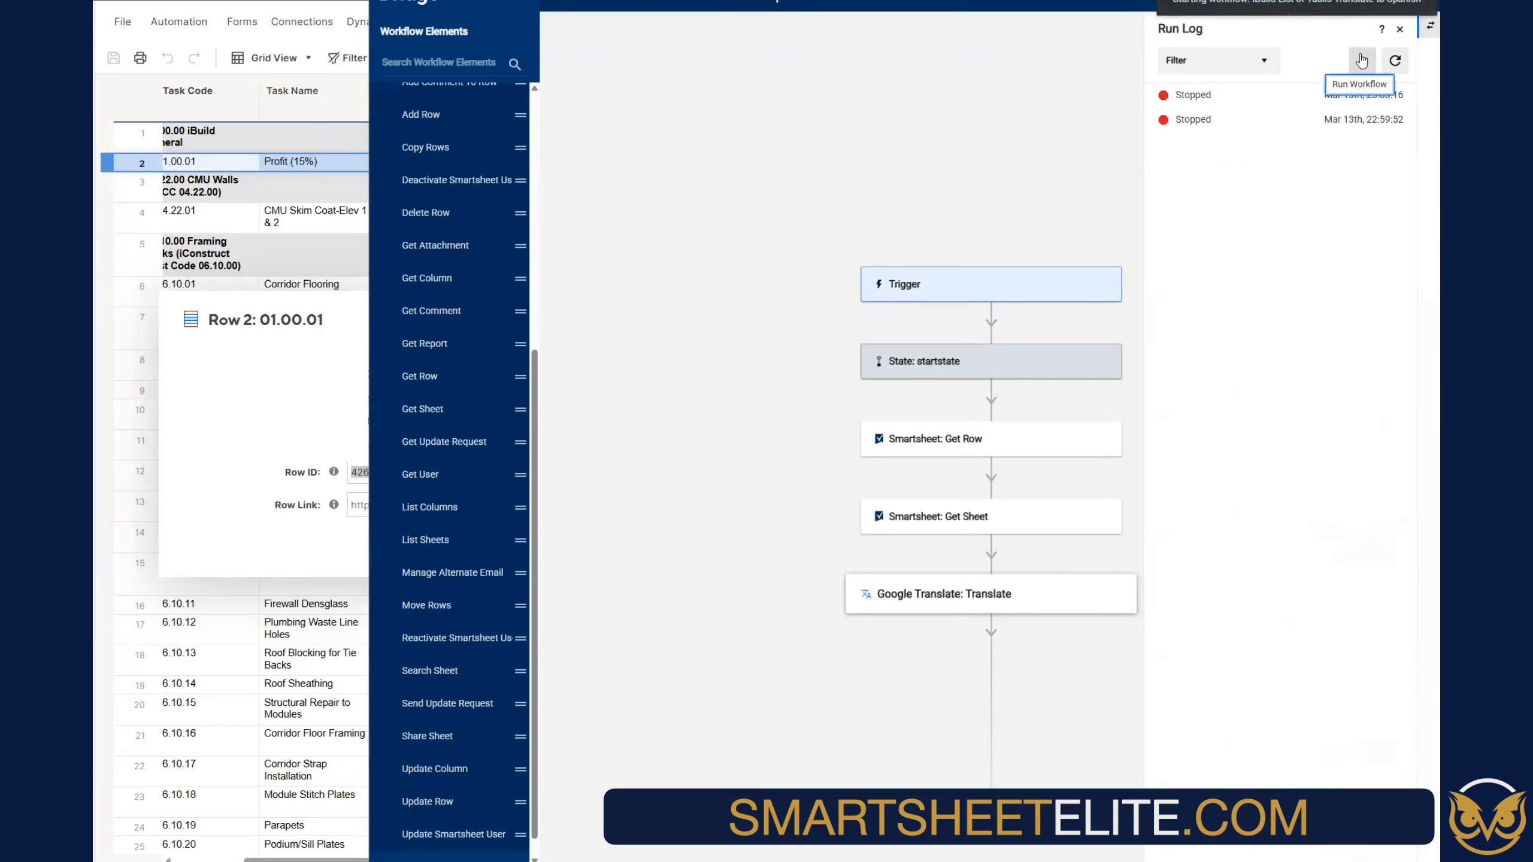
{"action": "left_click", "coordinate": [1394, 60]}
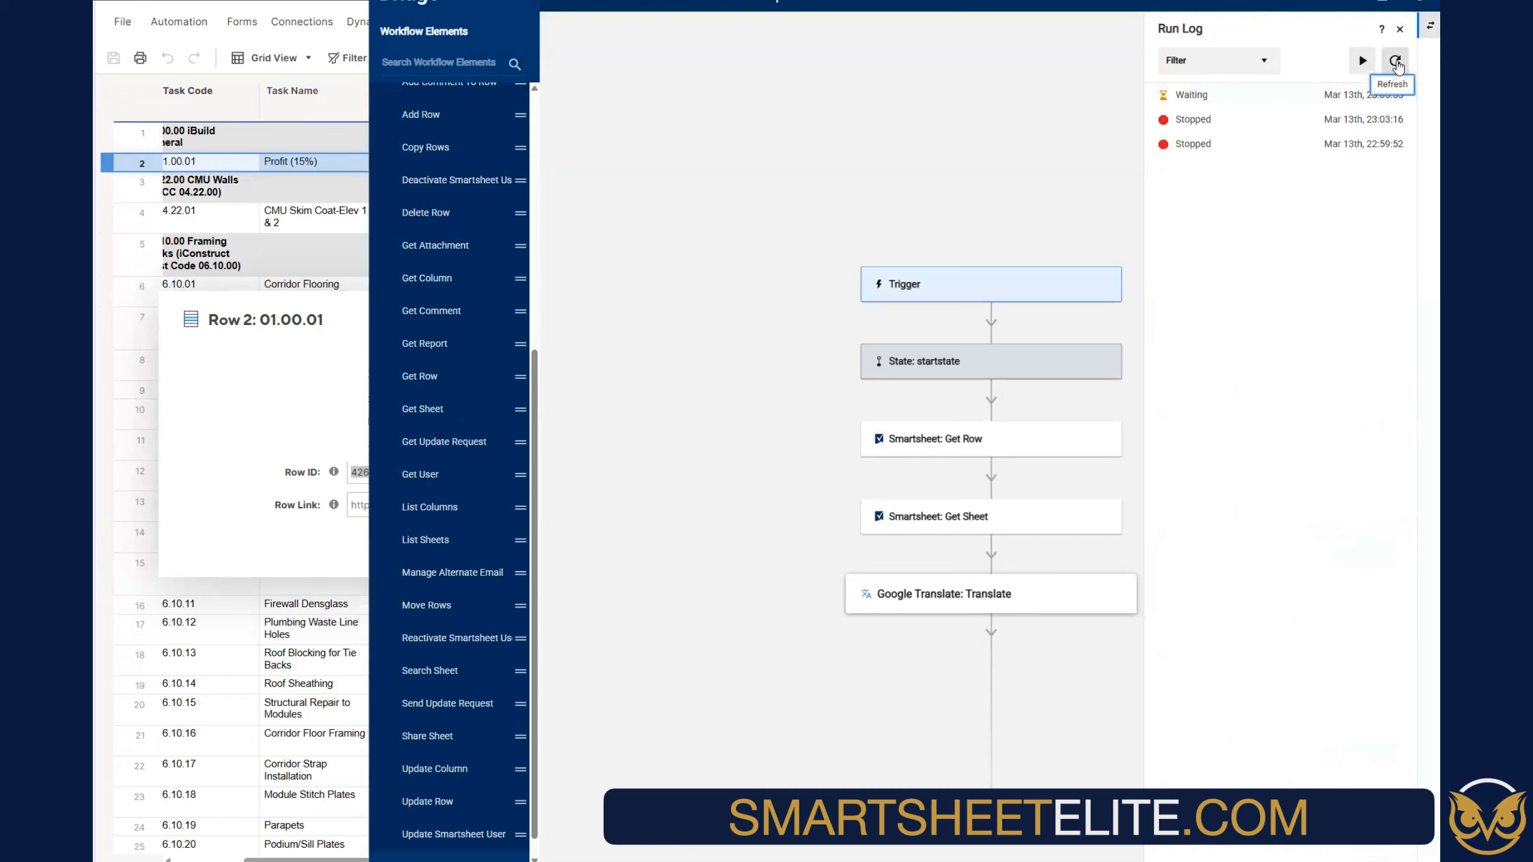
{"action": "left_click", "coordinate": [1397, 65]}
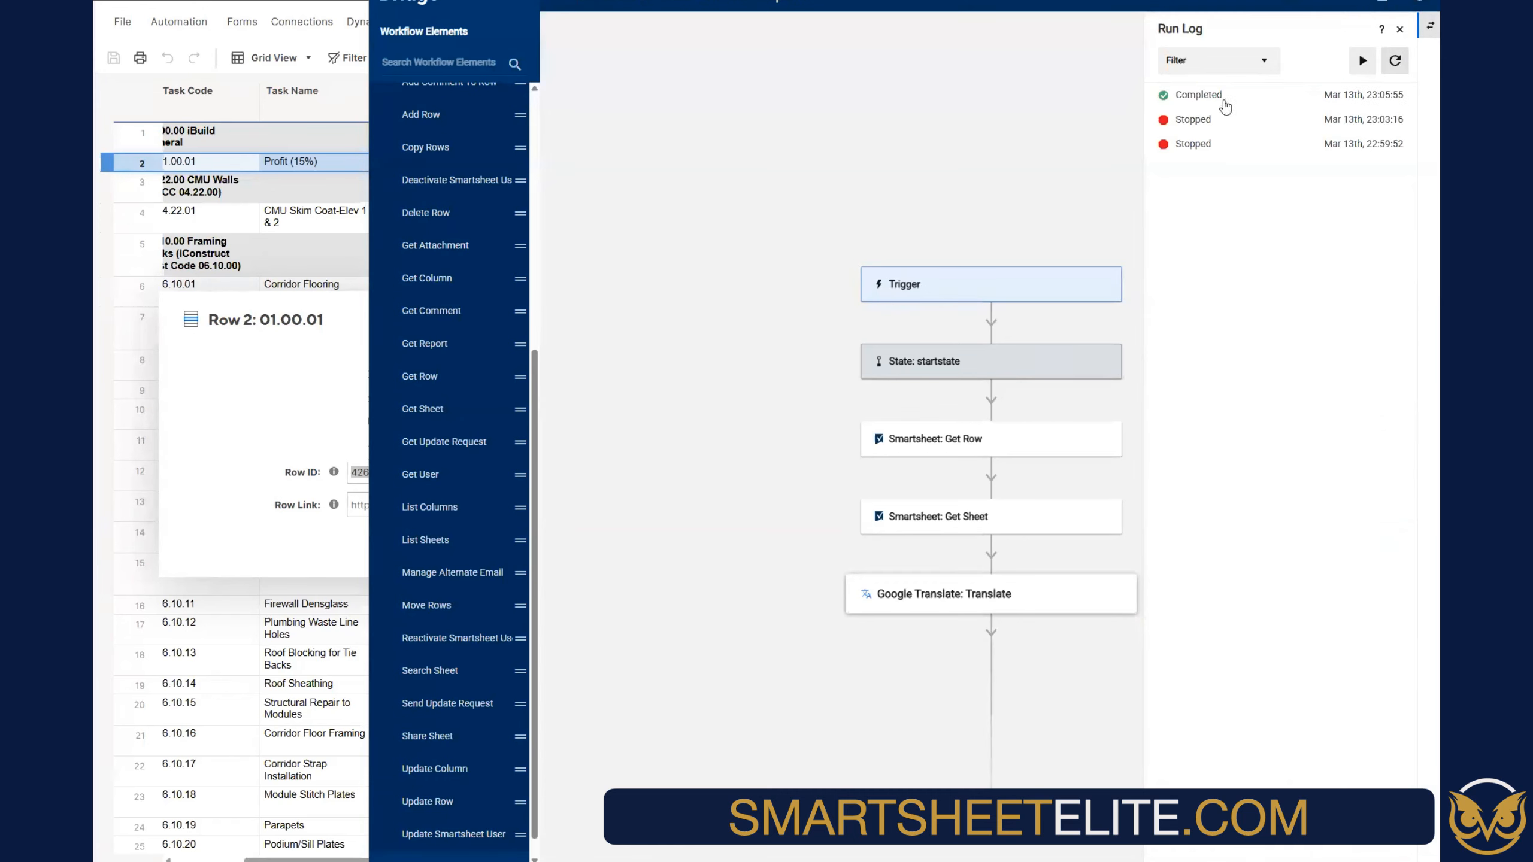
{"action": "left_click", "coordinate": [1203, 96]}
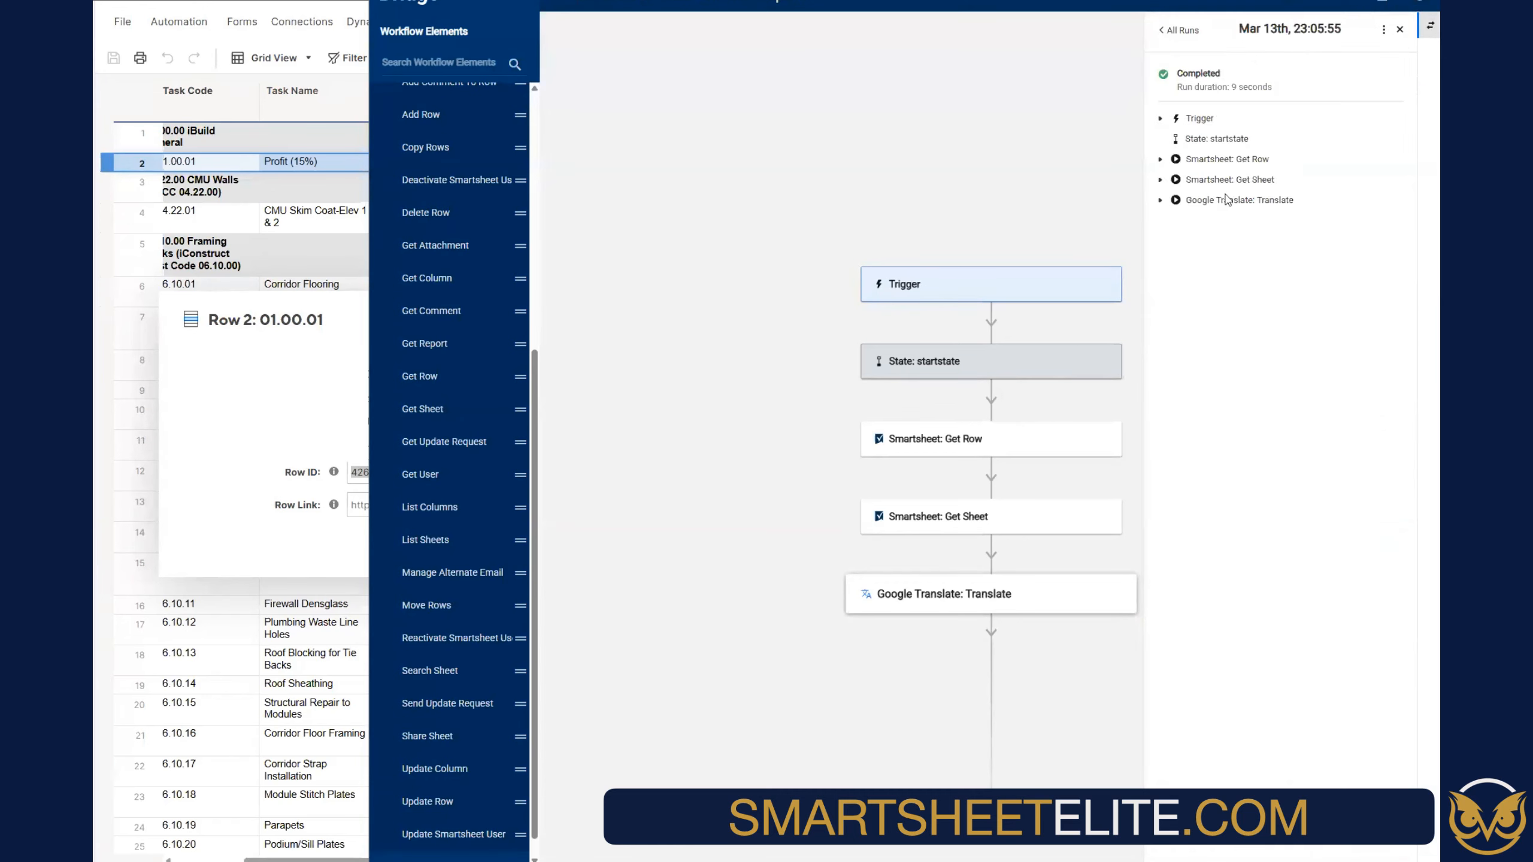
Expand the Google Translate output down to its first translation and copy the data reference of translatedText
{"action": "left_click", "coordinate": [1160, 200]}
{"action": "left_click", "coordinate": [1187, 241]}
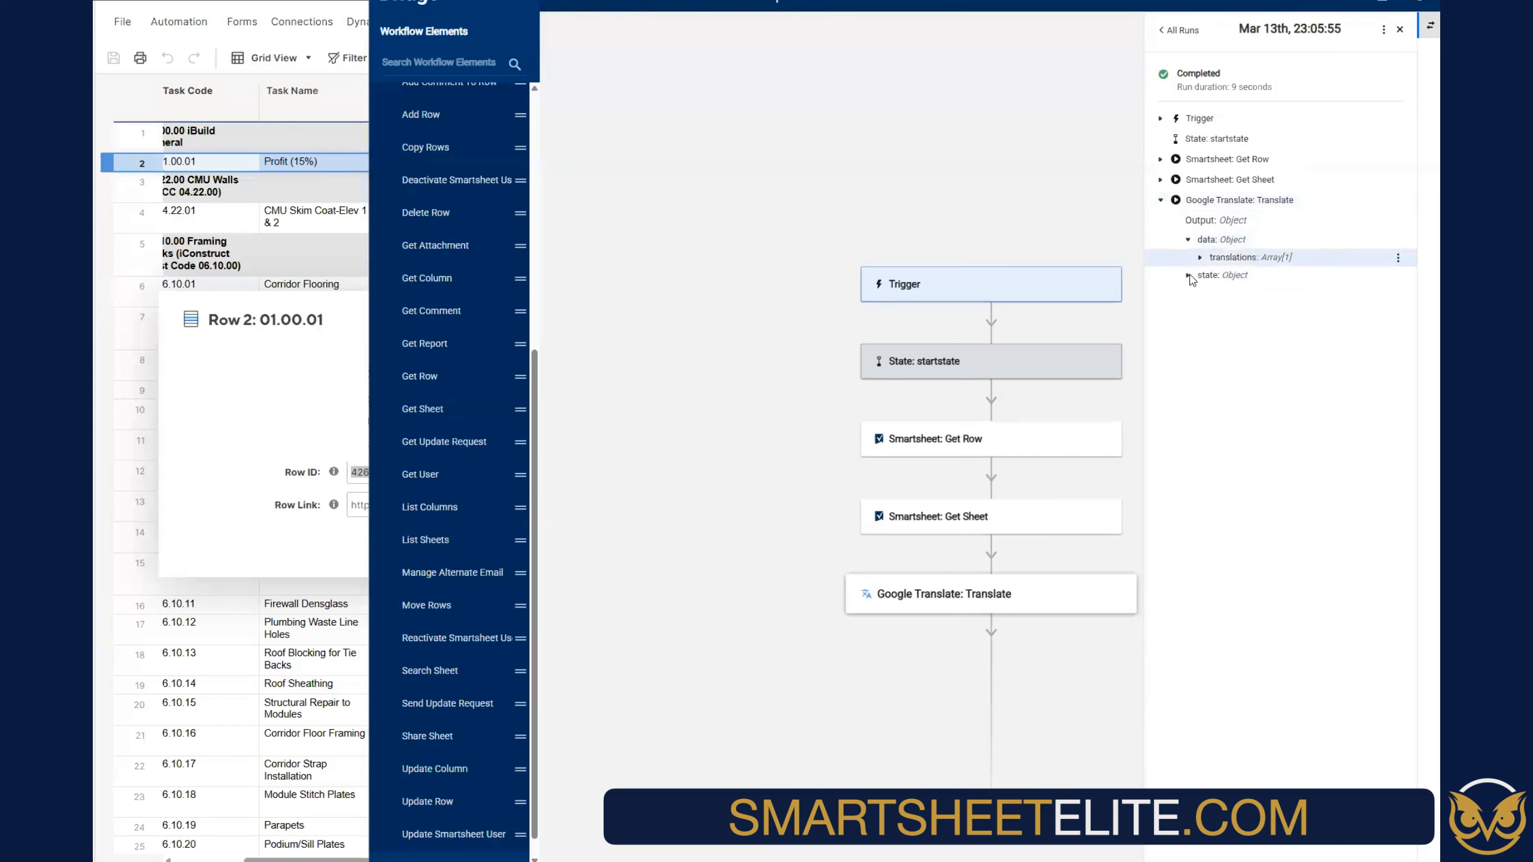
{"action": "left_click", "coordinate": [1200, 258]}
{"action": "left_click", "coordinate": [1212, 275]}
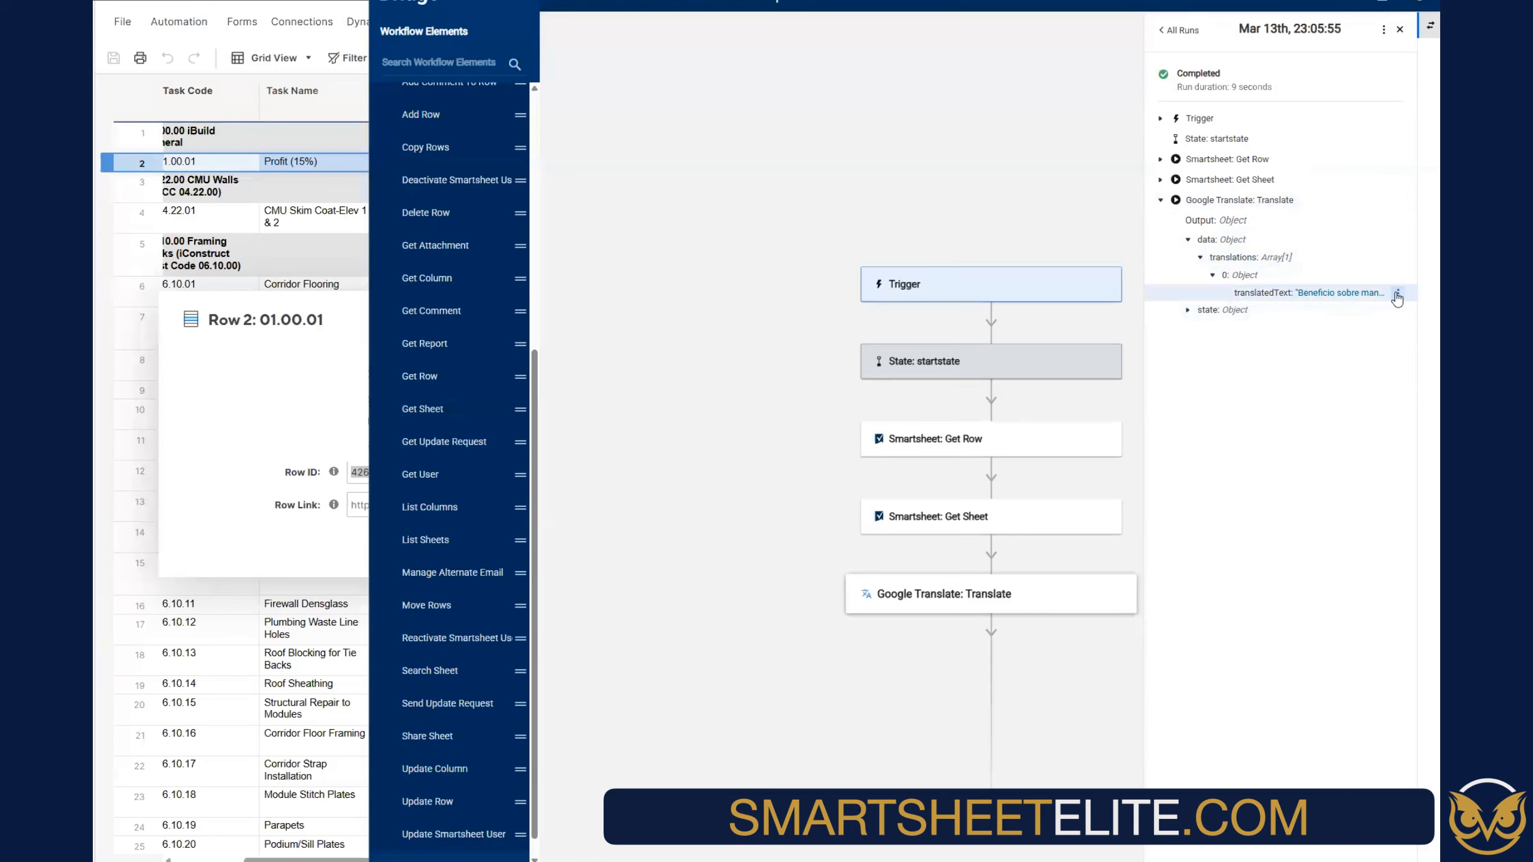
{"action": "left_click", "coordinate": [1398, 293]}
{"action": "left_click", "coordinate": [1321, 310]}
{"action": "left_click", "coordinate": [1187, 310]}
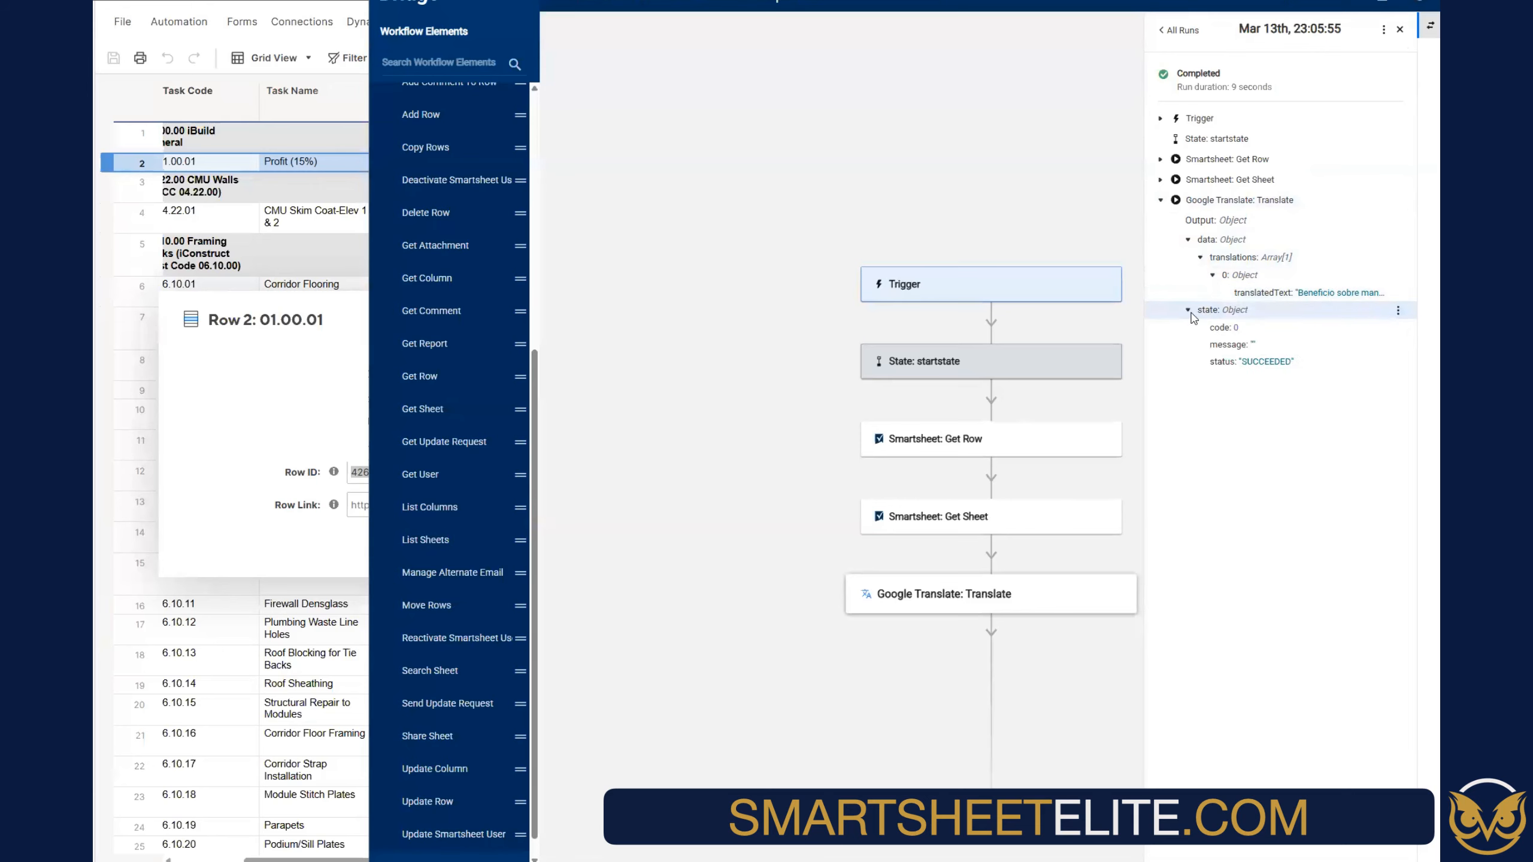
{"action": "left_click", "coordinate": [1189, 311]}
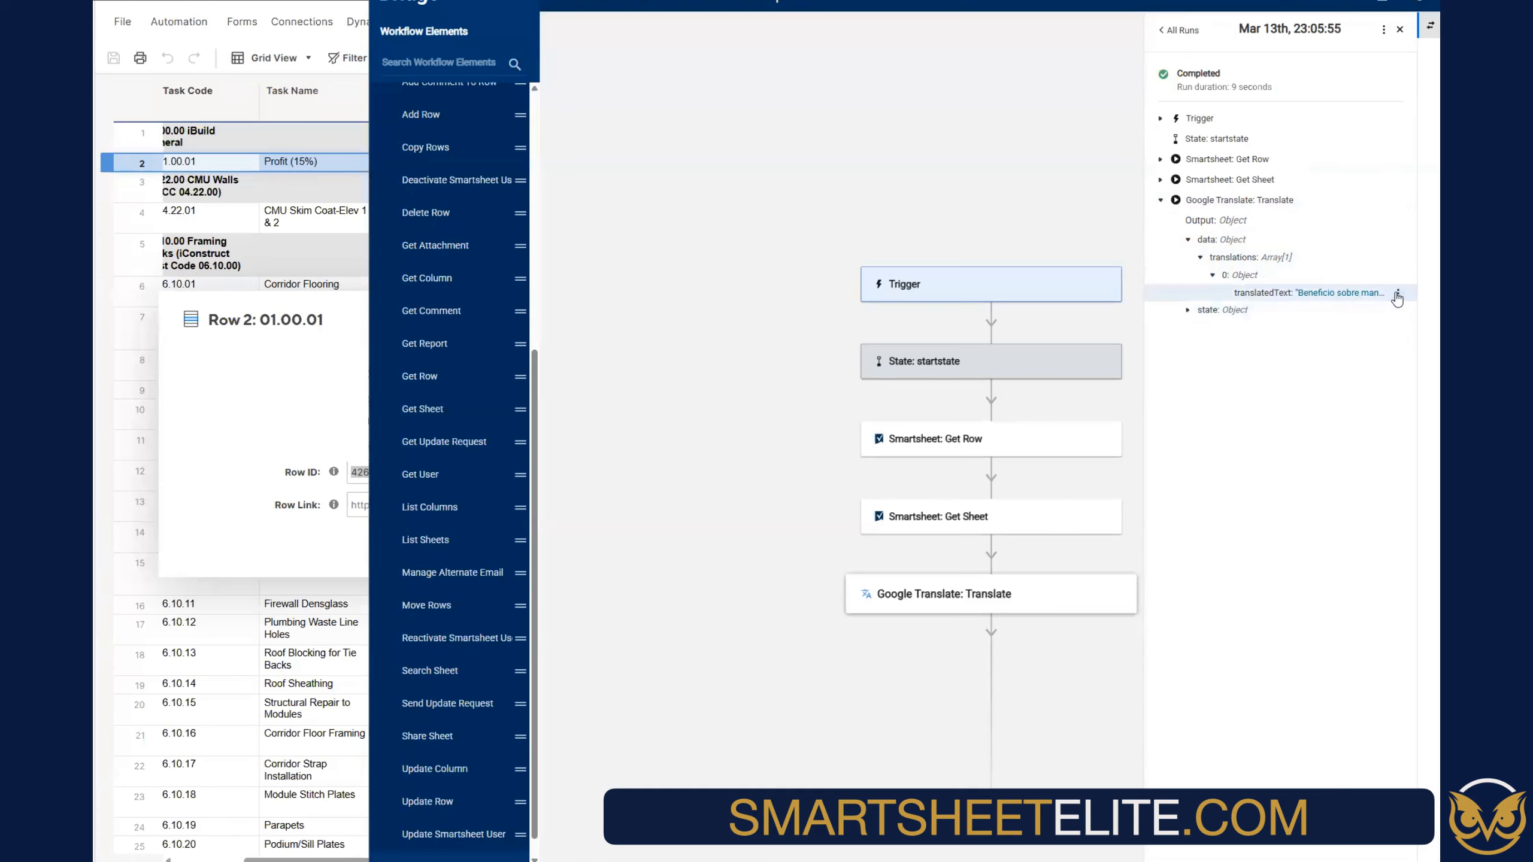
{"action": "left_click", "coordinate": [1398, 294]}
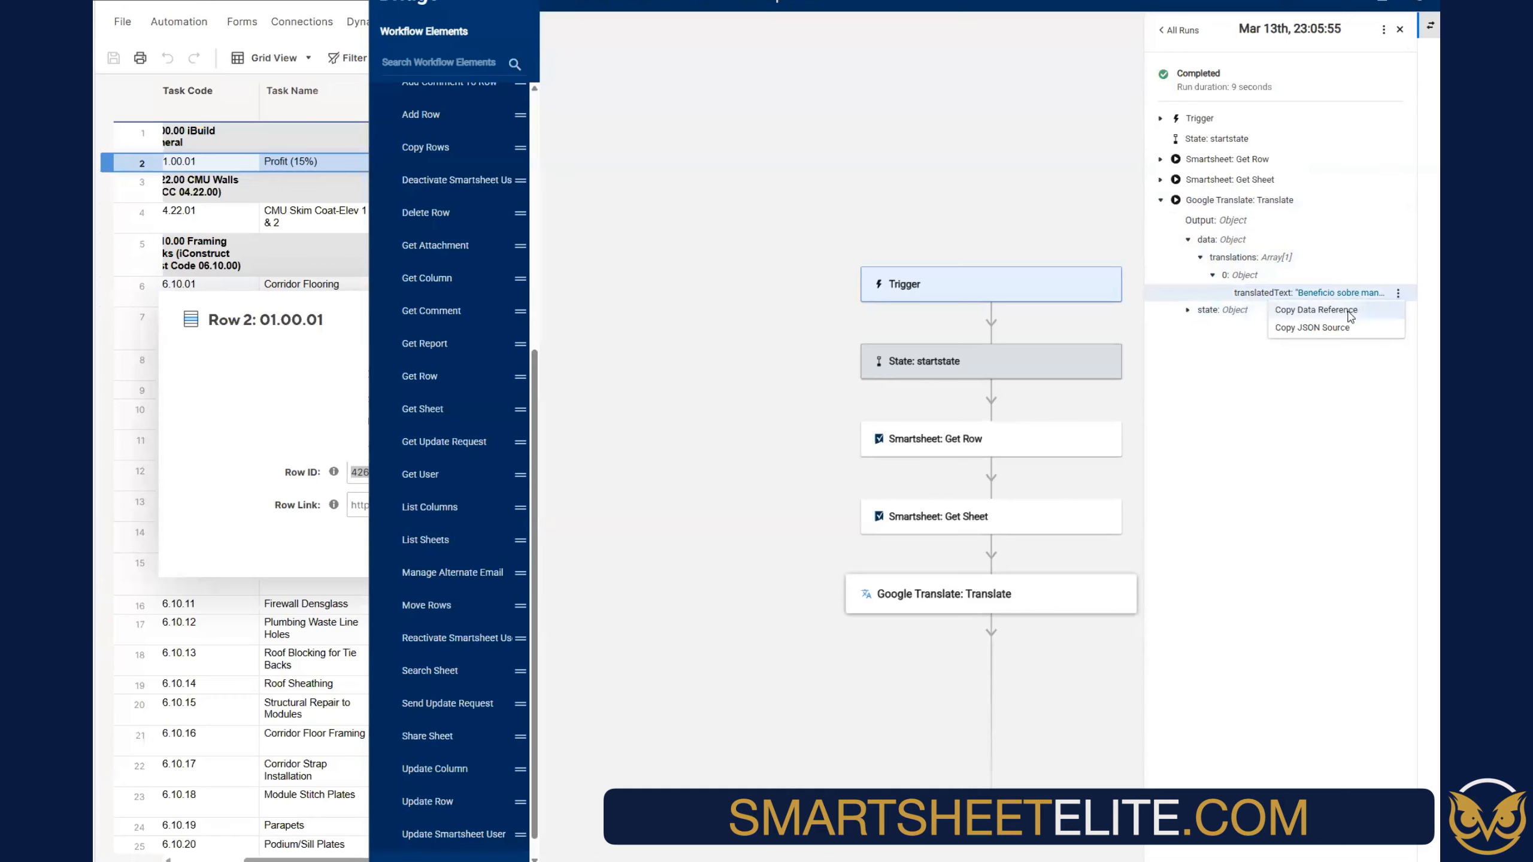
{"action": "left_click", "coordinate": [1354, 312]}
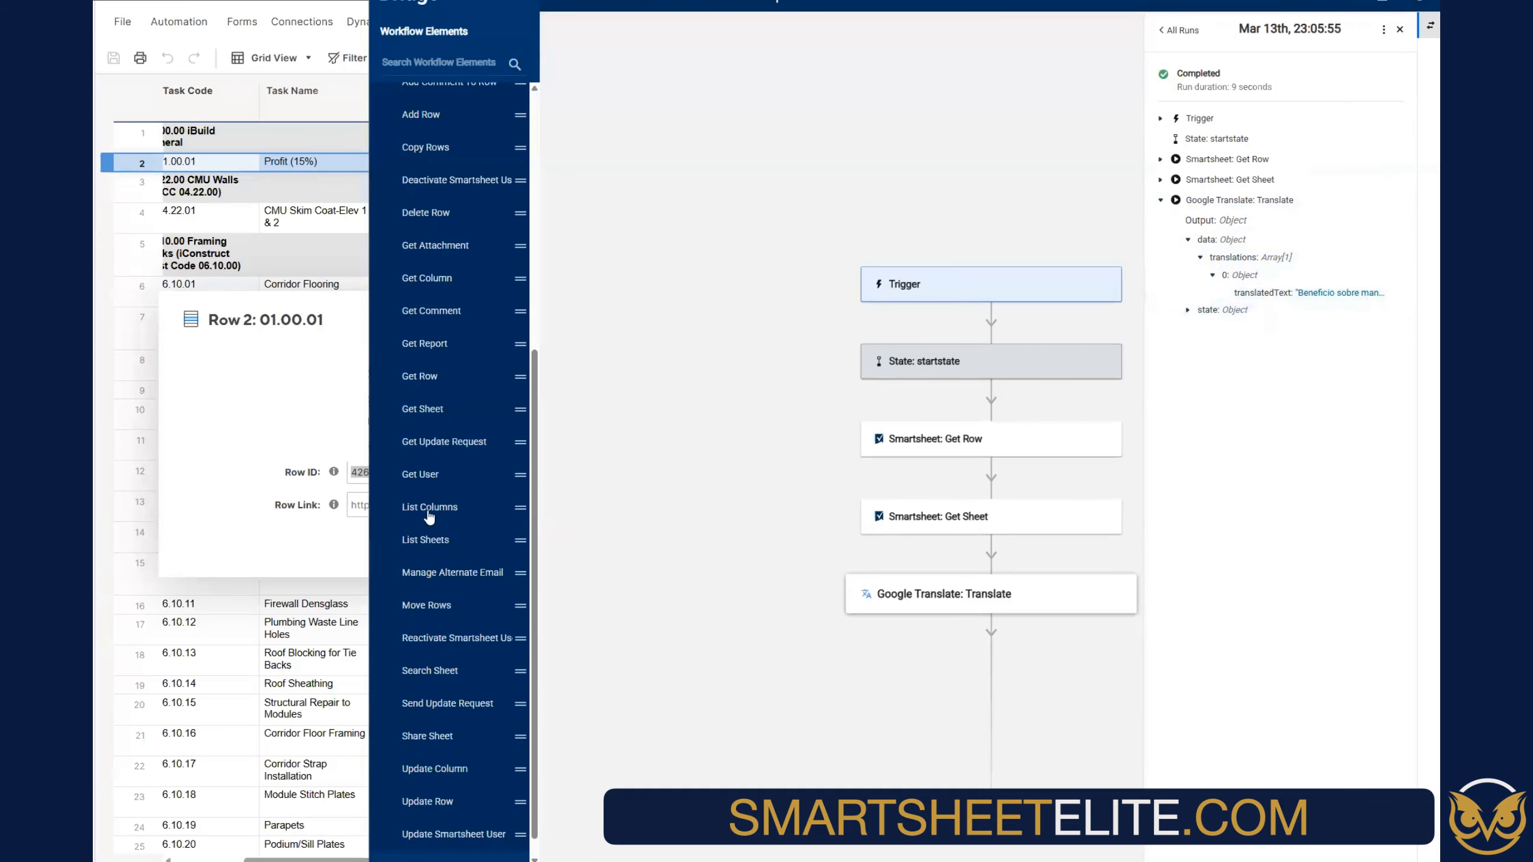
Add a Smartsheet Update Row module after the Translate module and delete the Get Sheet module from the workflow
{"action": "scroll", "coordinate": [423, 502], "scroll_direction": "down", "scroll_amount": 1}
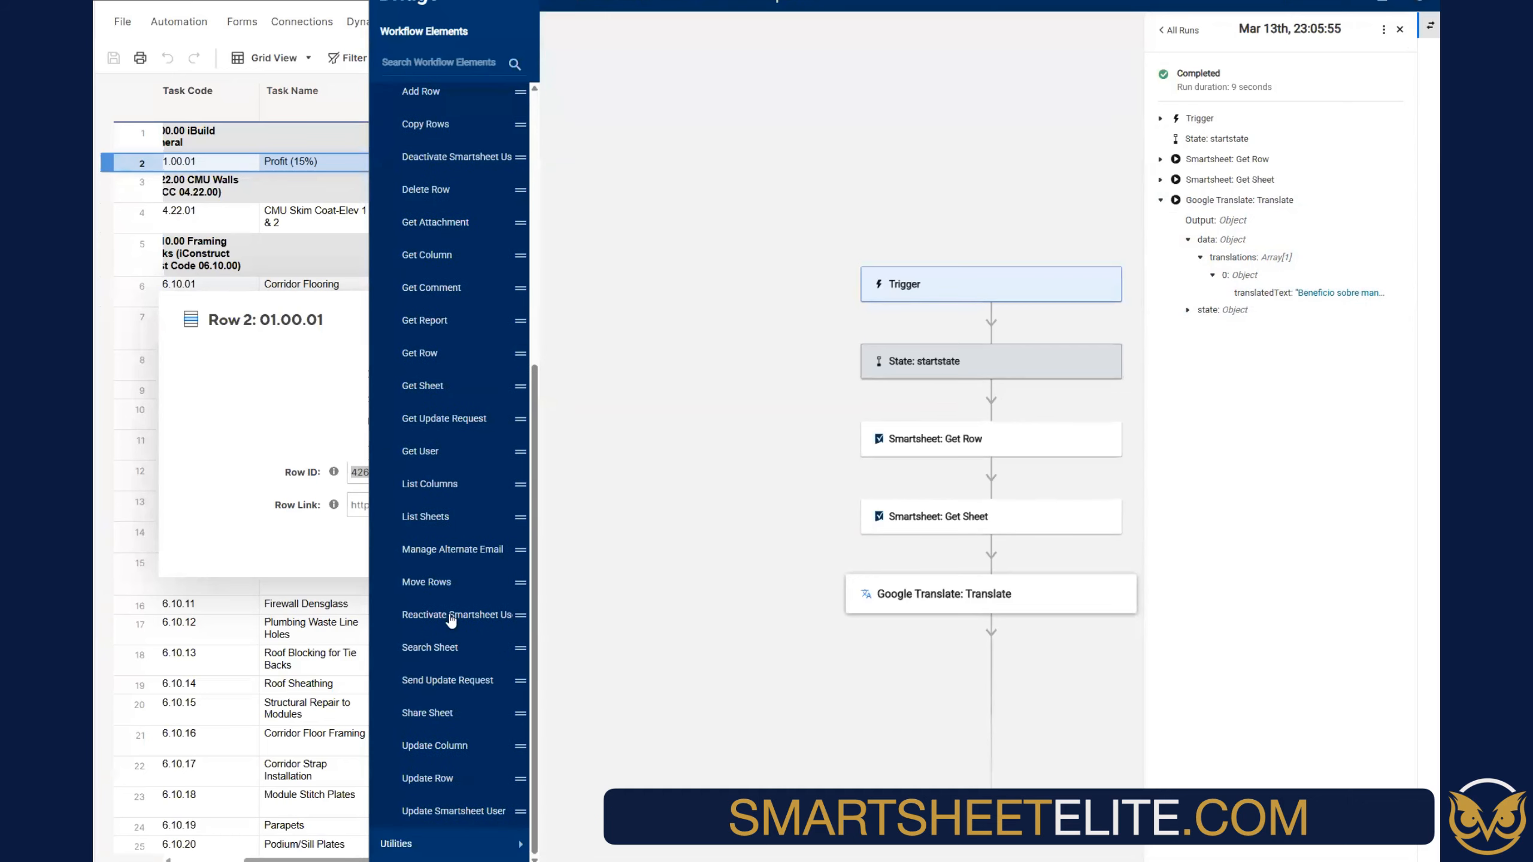
{"action": "left_click_drag", "start_coordinate": [438, 780], "coordinate": [1004, 647]}
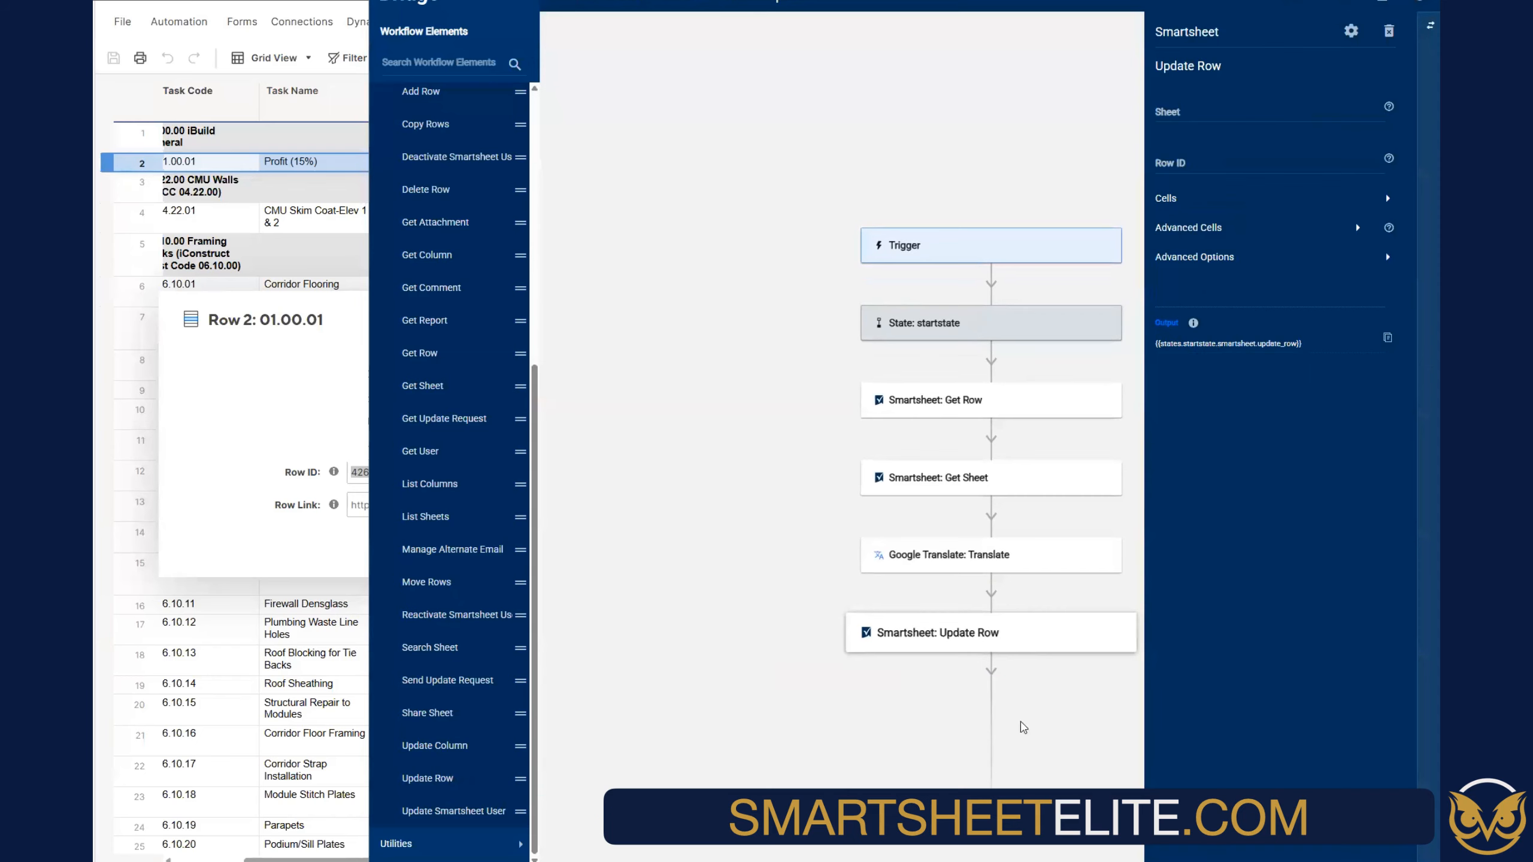
{"action": "left_click", "coordinate": [1018, 481]}
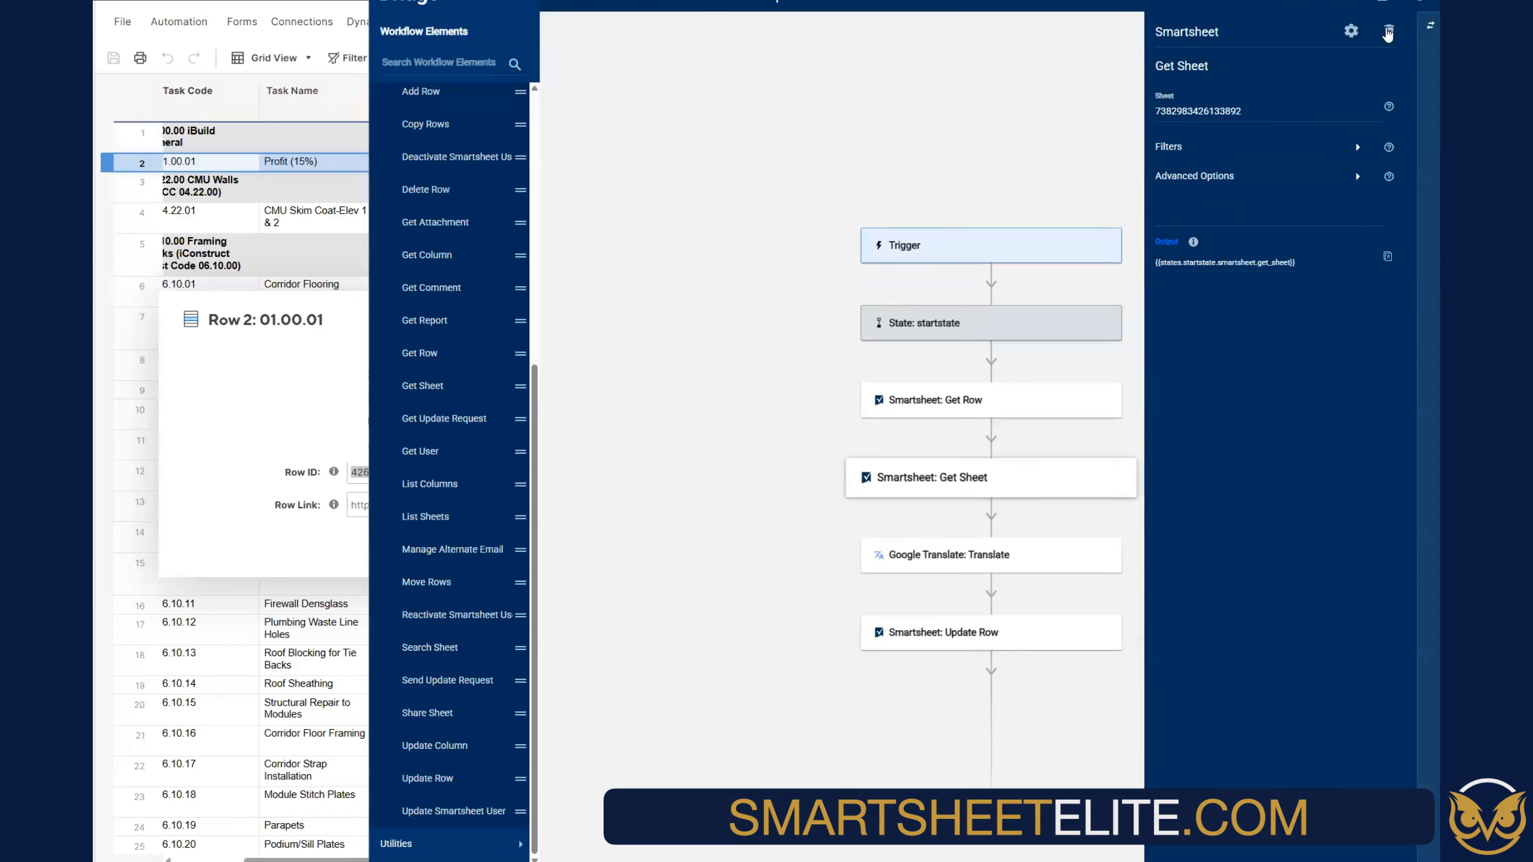
{"action": "key", "text": "Delete"}
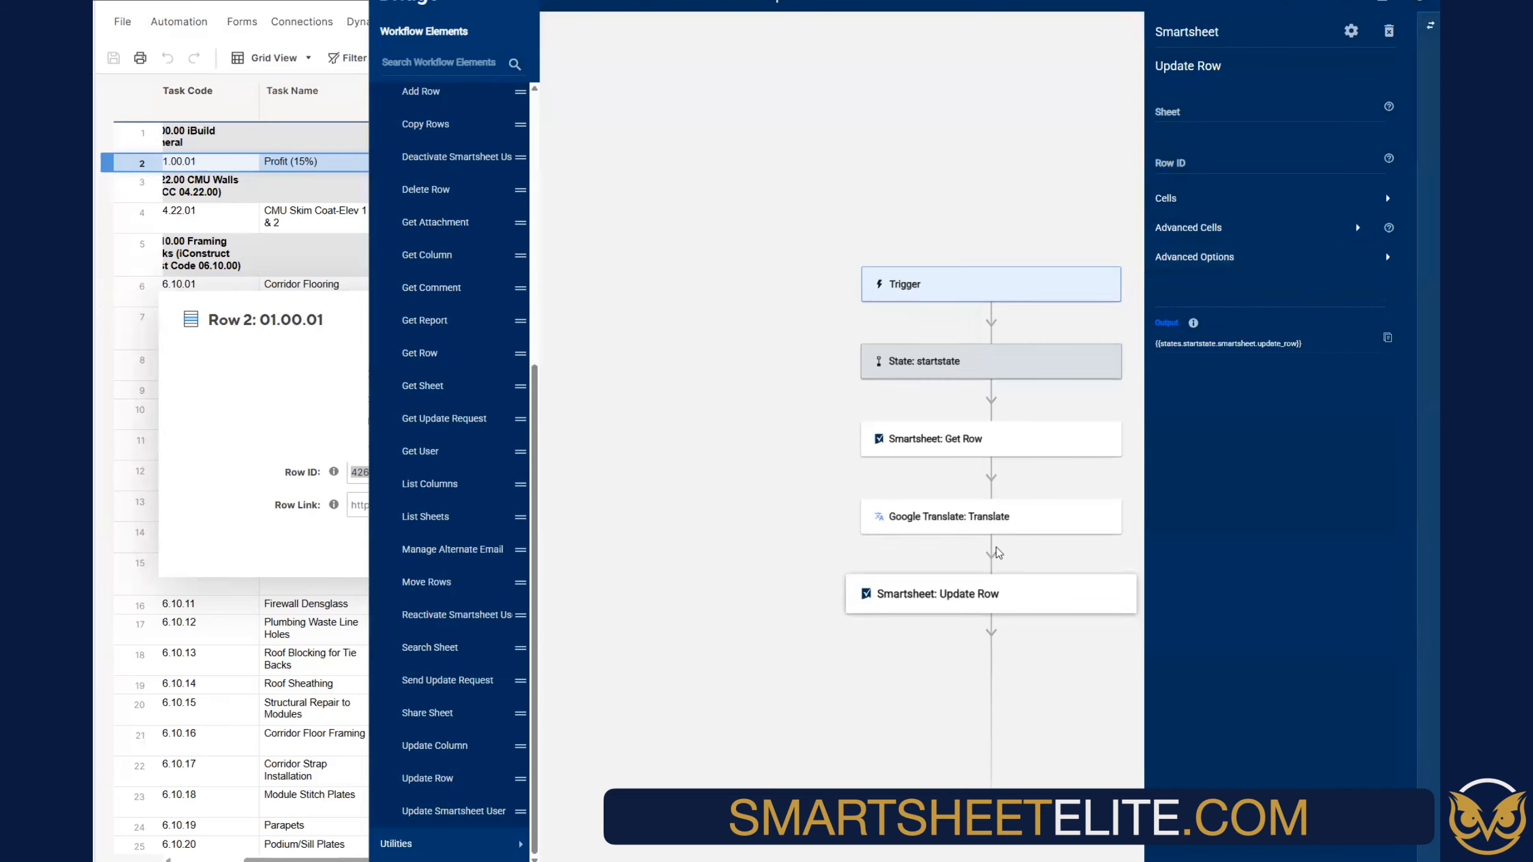
{"action": "left_click", "coordinate": [953, 517]}
{"action": "left_click", "coordinate": [1107, 589]}
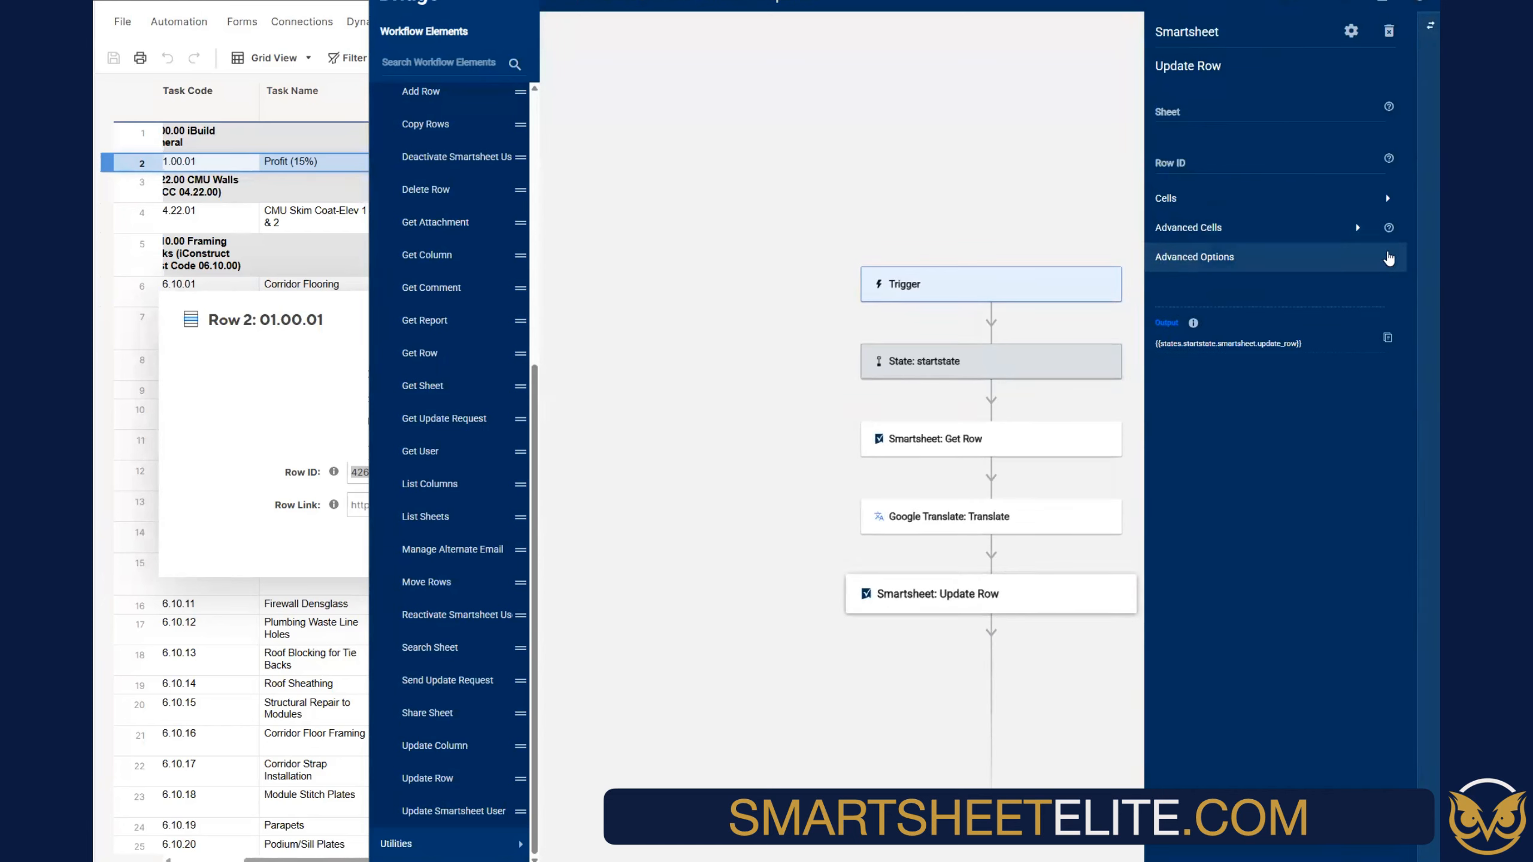
{"action": "left_click", "coordinate": [1386, 202]}
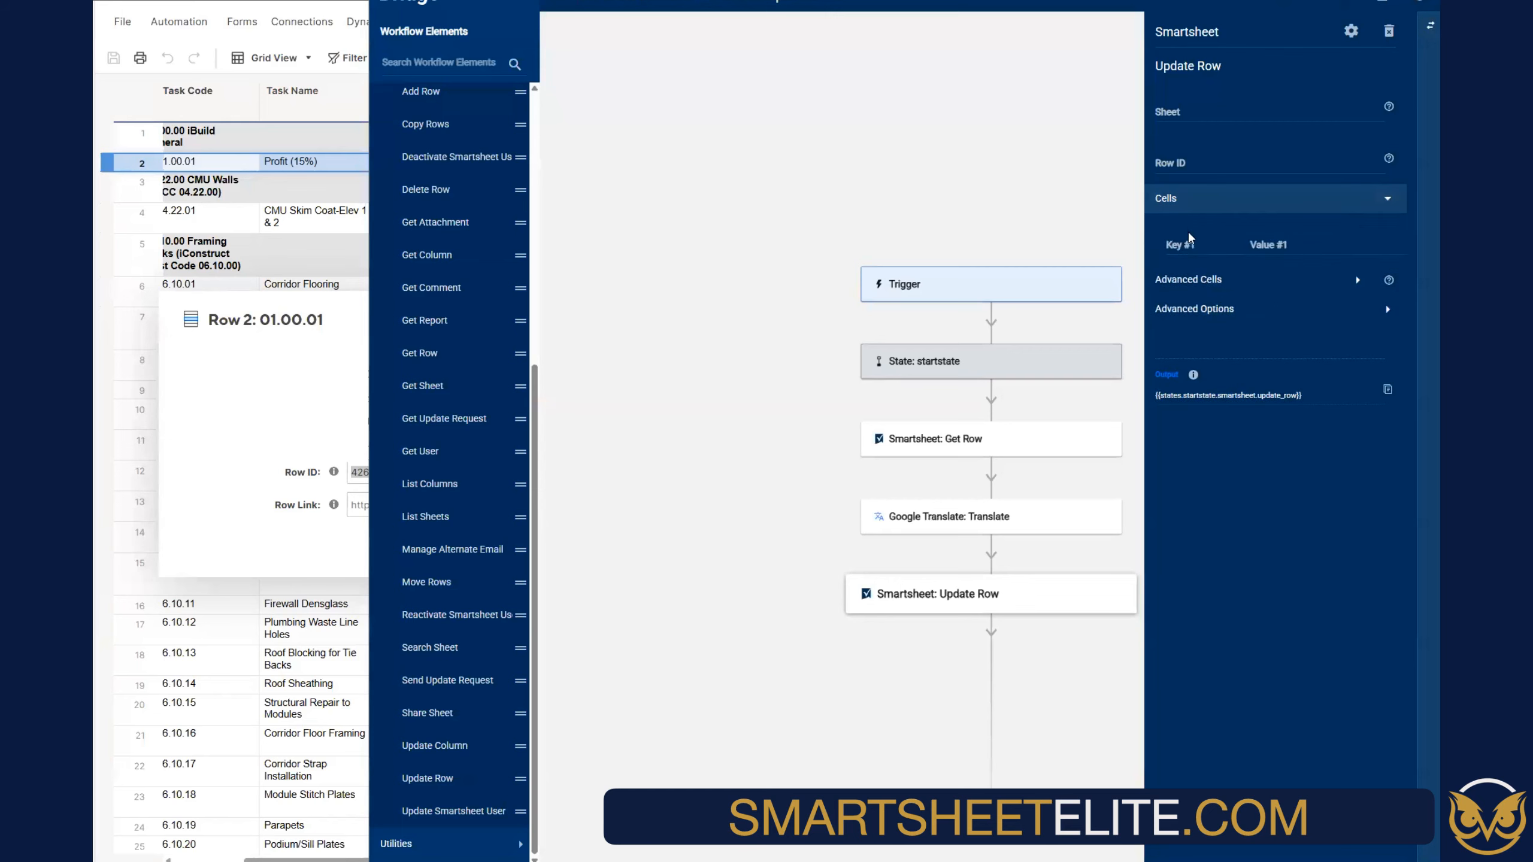
{"action": "left_click", "coordinate": [1276, 230]}
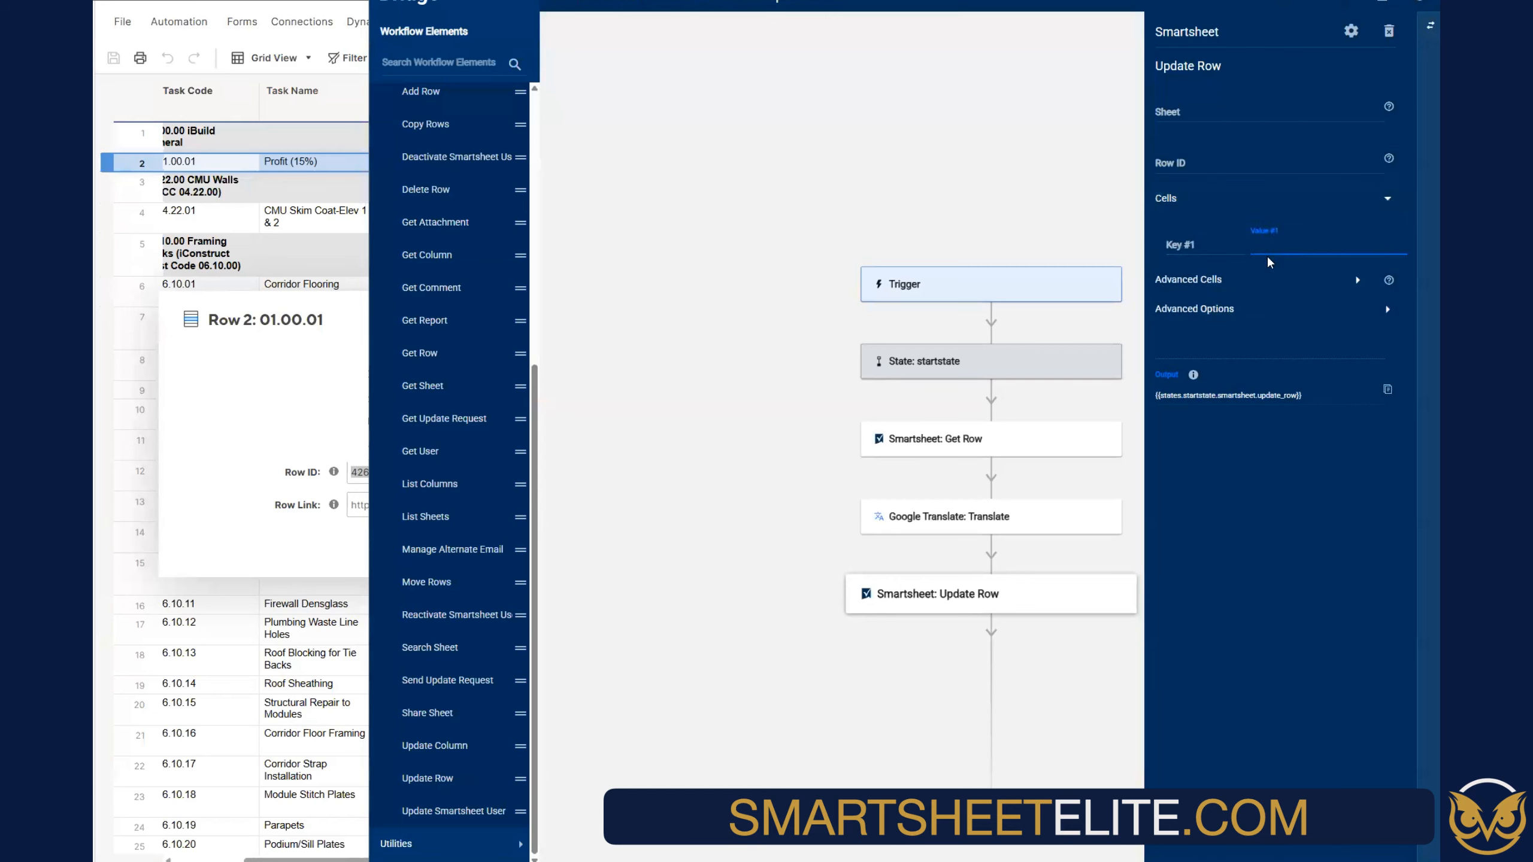
{"action": "key", "text": "ctrl+v"}
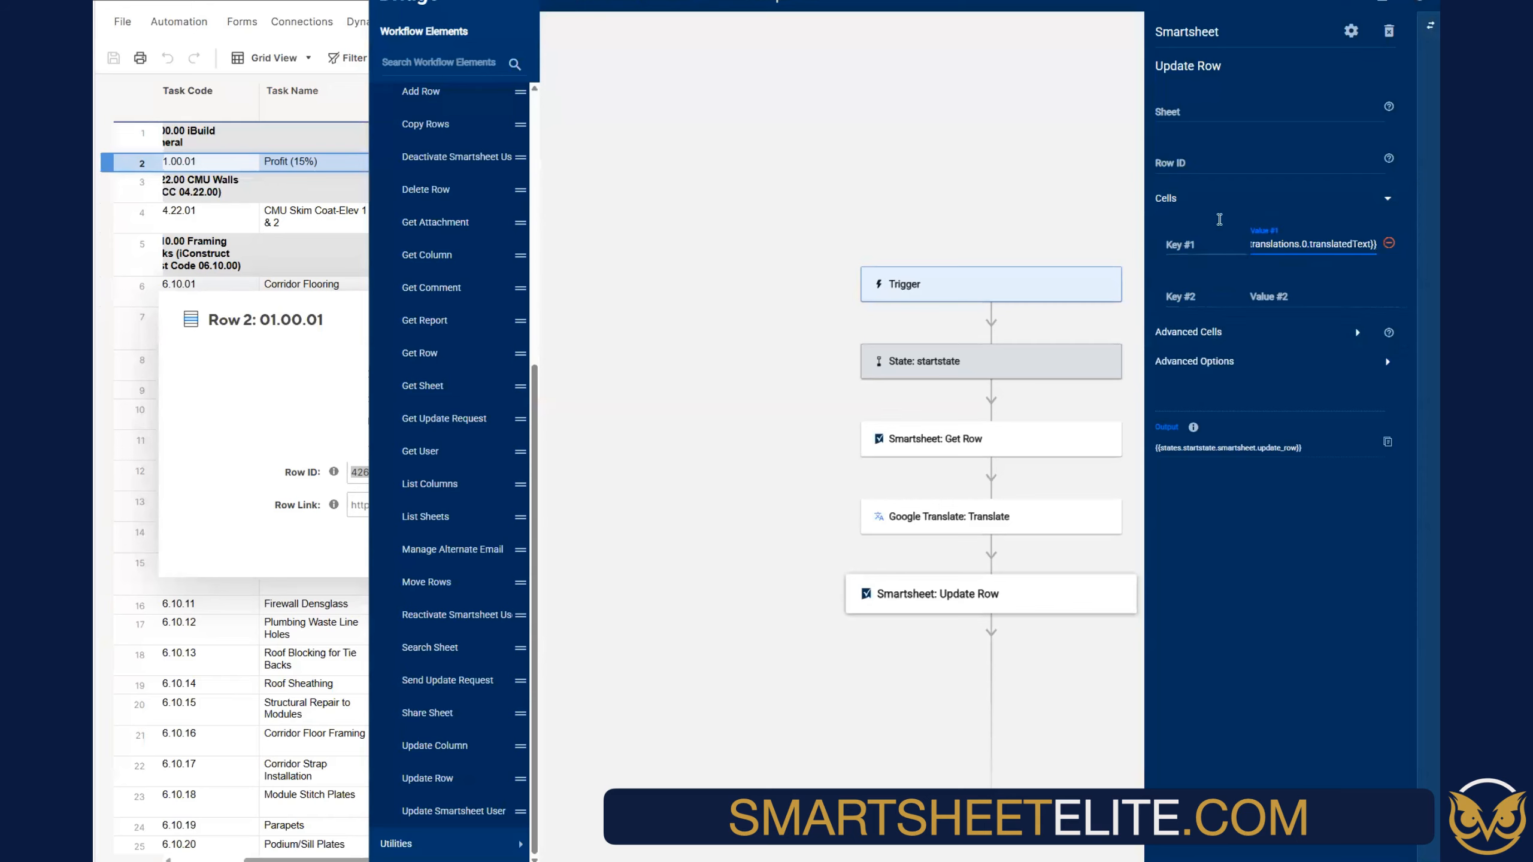
{"action": "left_click", "coordinate": [1217, 245]}
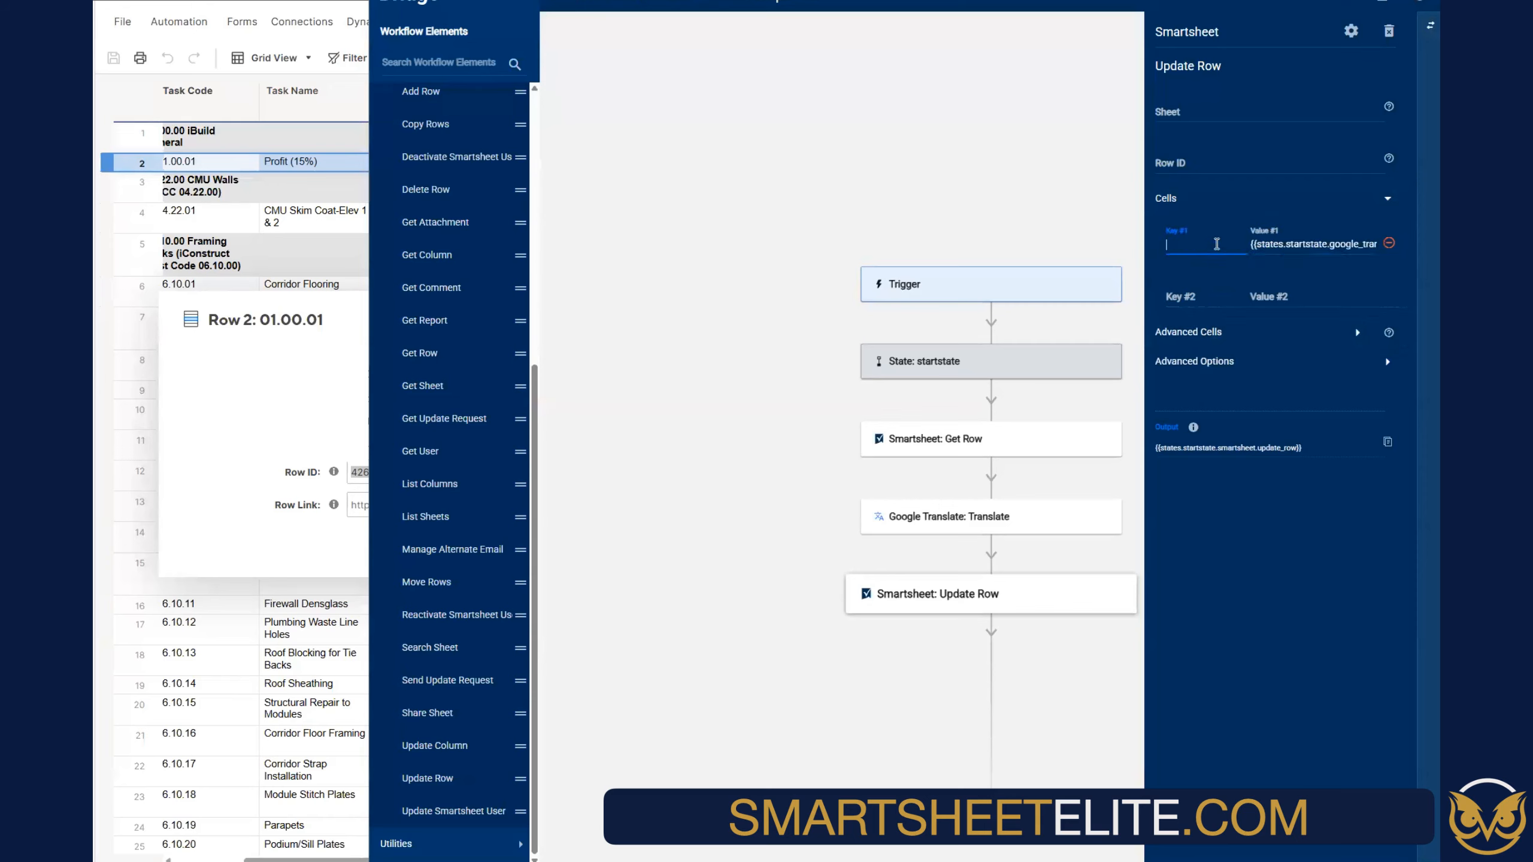
Add an Advanced Cells entry to Update Row holding the copied translatedText reference as its value, and remove the simple cell's value pair
{"action": "left_click", "coordinate": [1359, 335]}
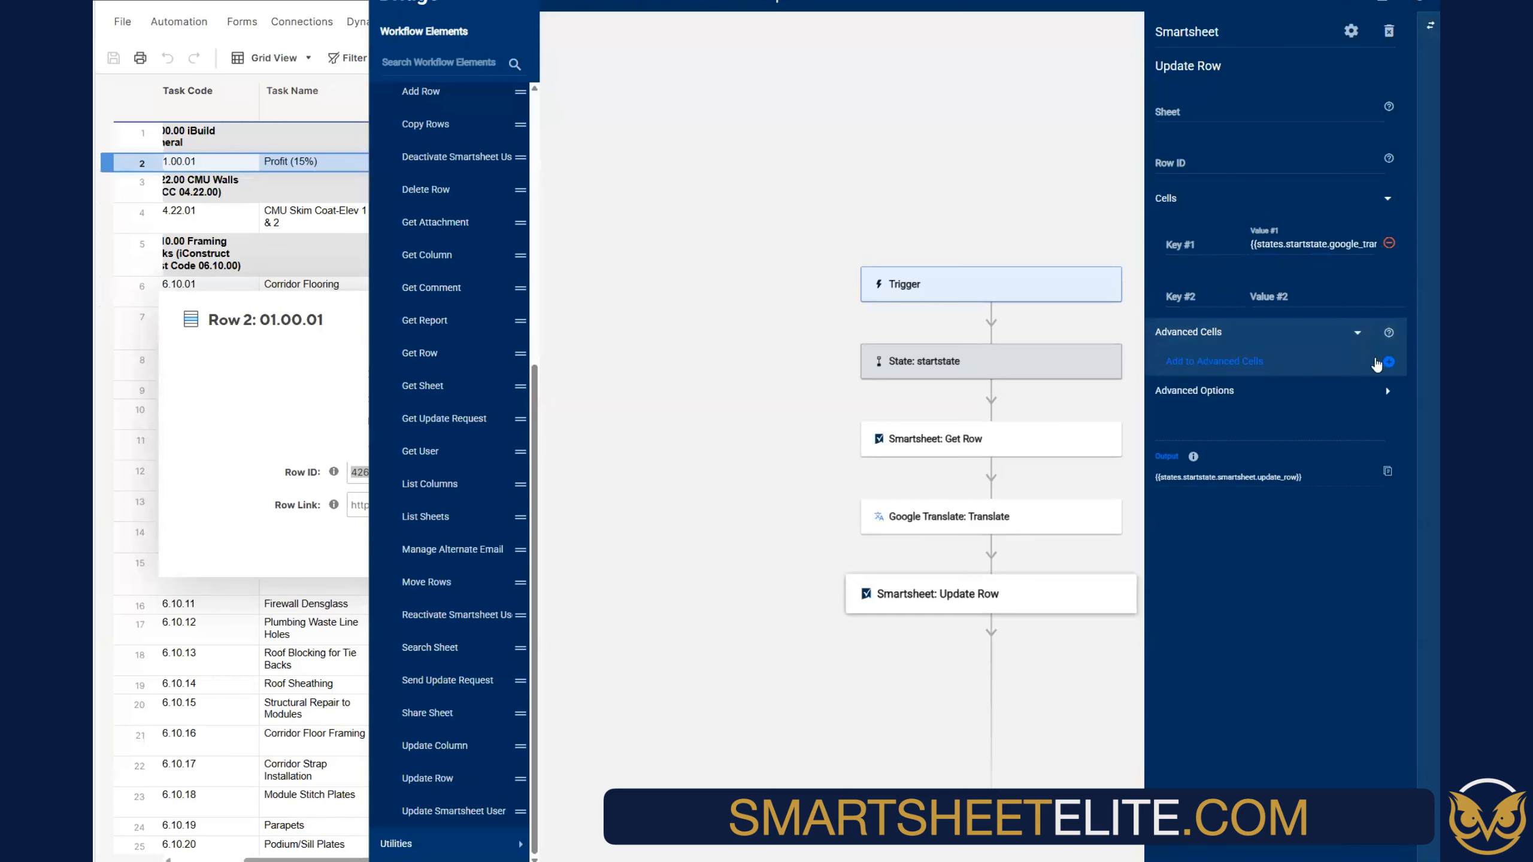
{"action": "left_click", "coordinate": [1388, 363]}
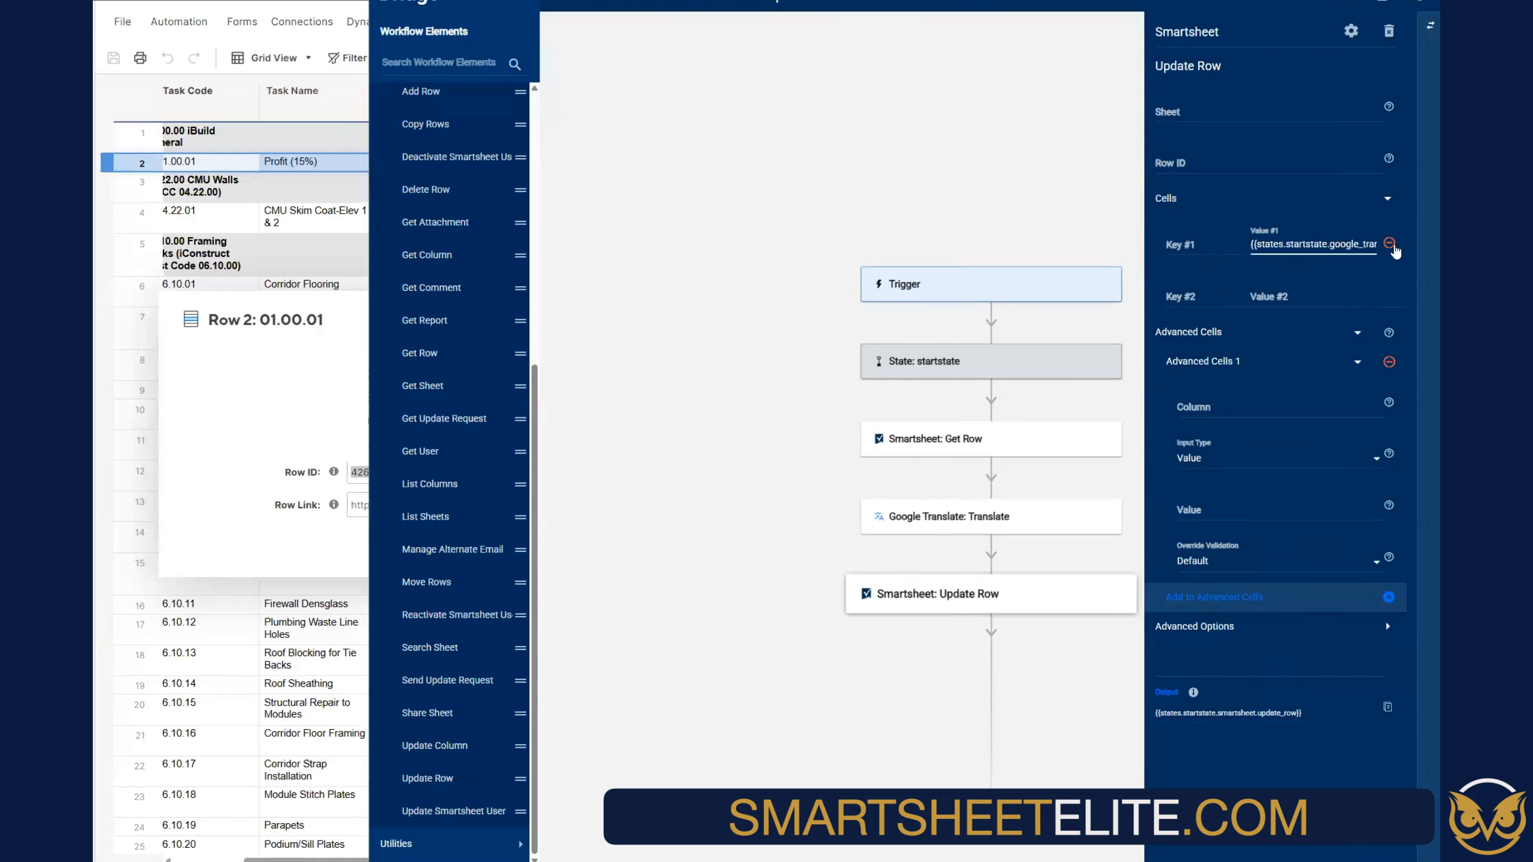
{"action": "left_click", "coordinate": [1388, 243]}
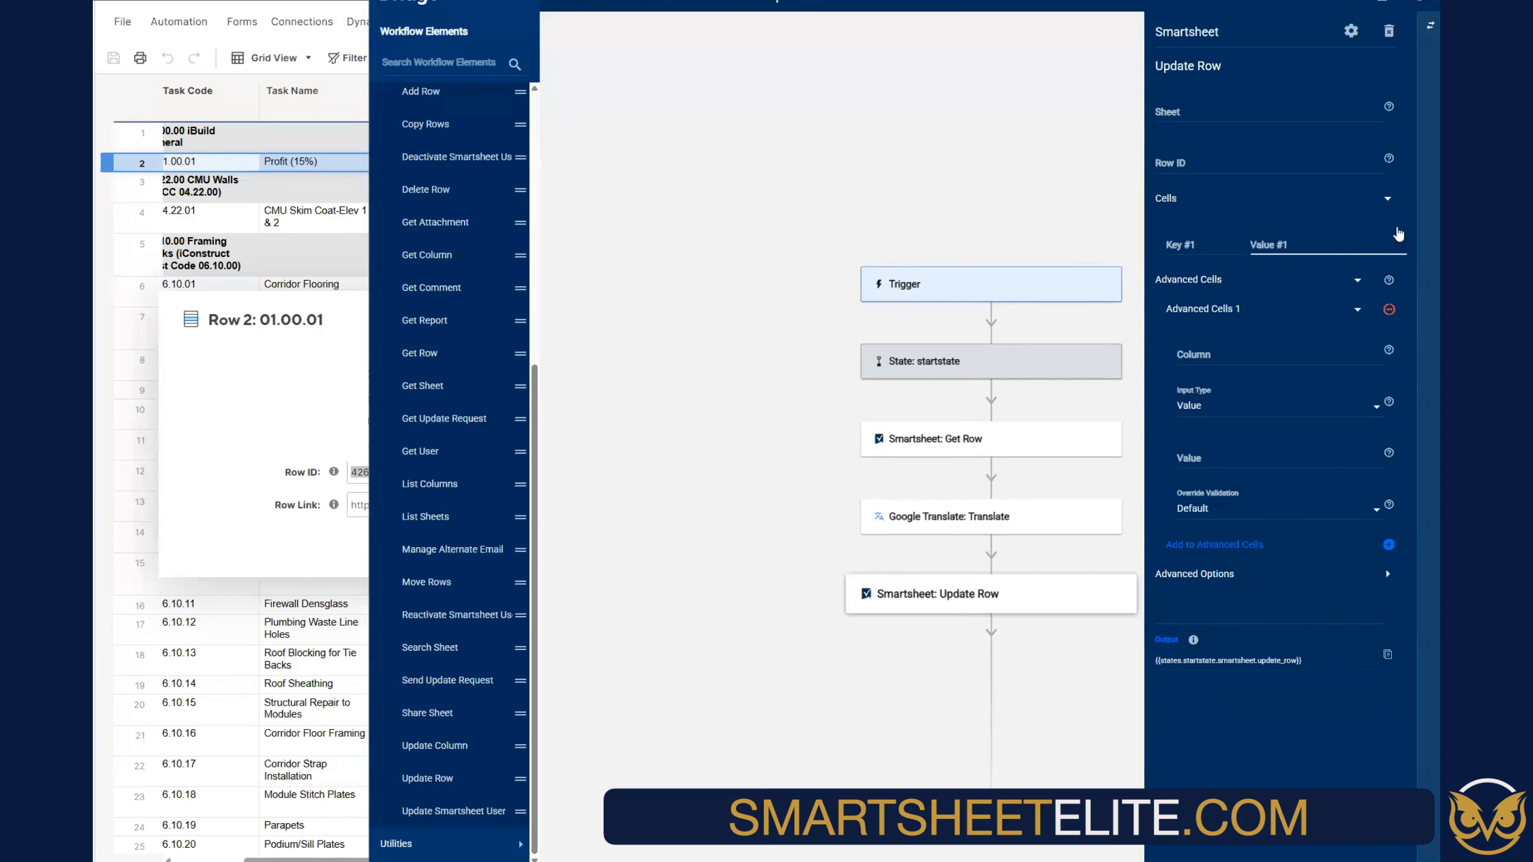
{"action": "left_click", "coordinate": [1395, 235]}
{"action": "left_click", "coordinate": [1203, 297]}
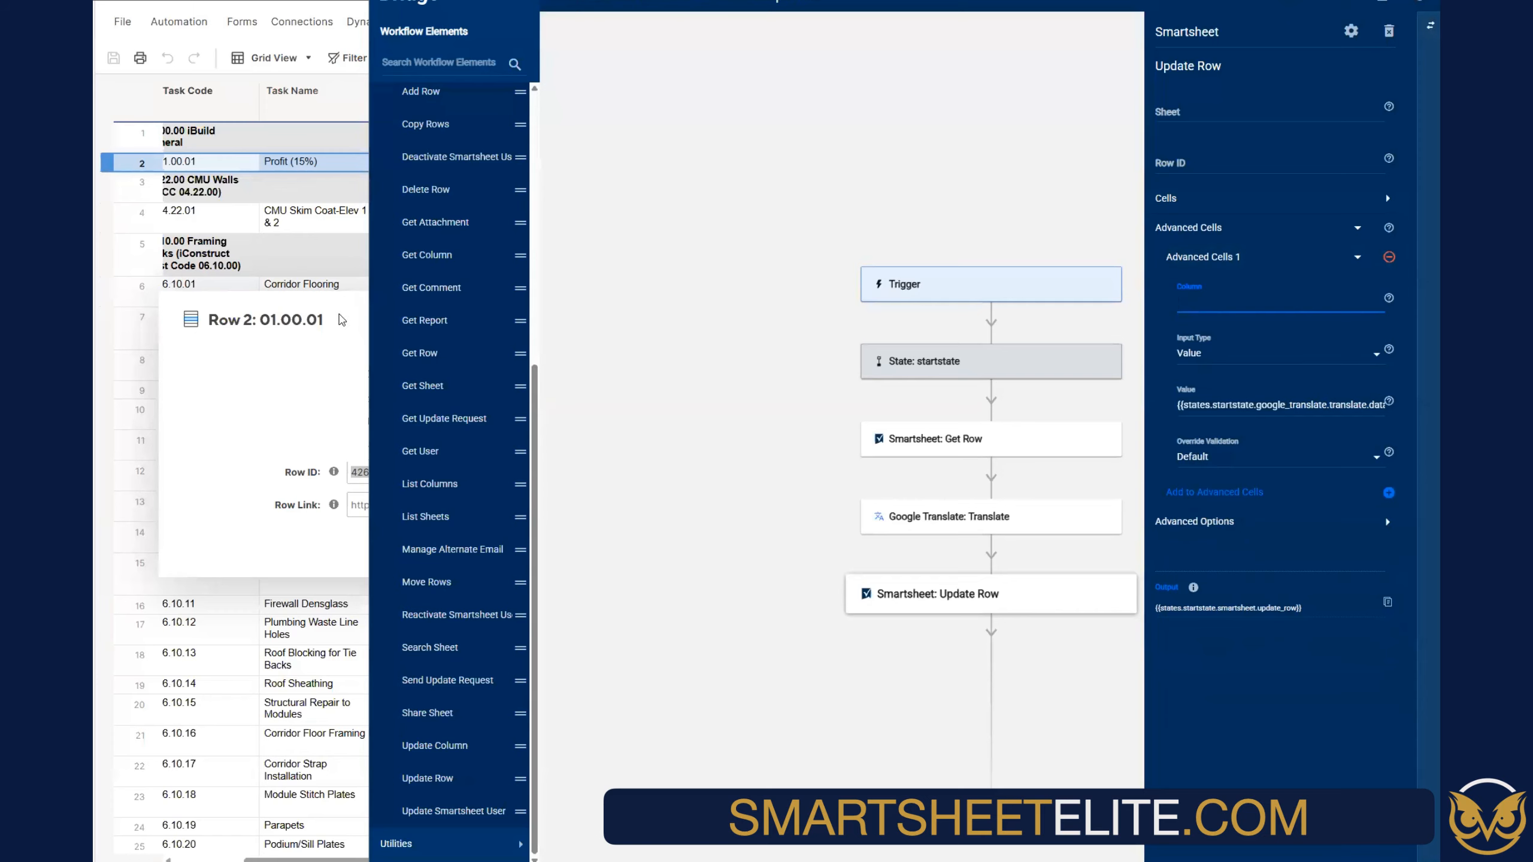
{"action": "left_click", "coordinate": [339, 315]}
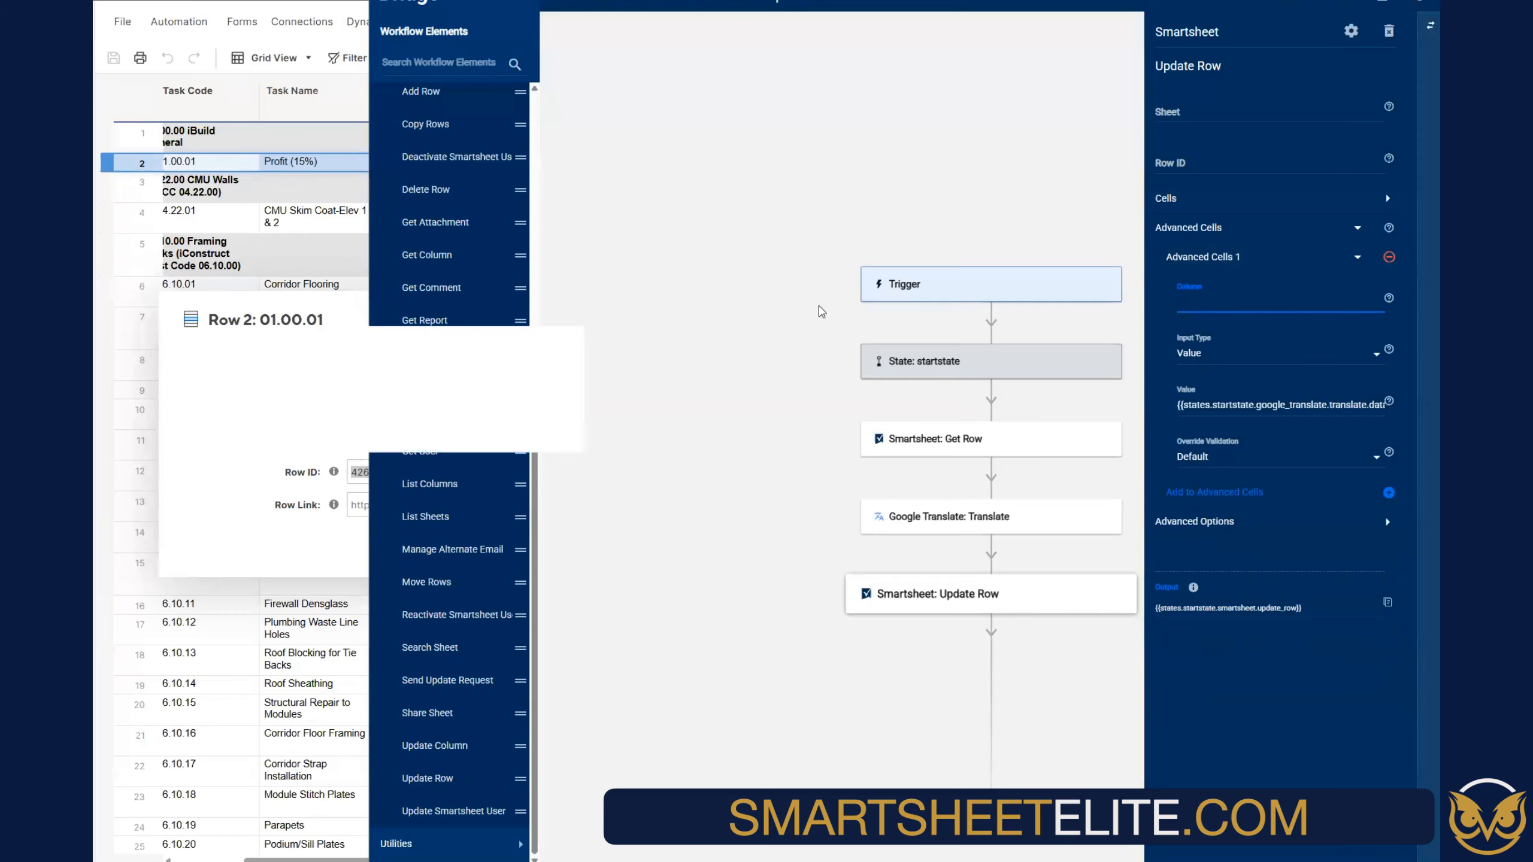
{"action": "left_click", "coordinate": [688, 305]}
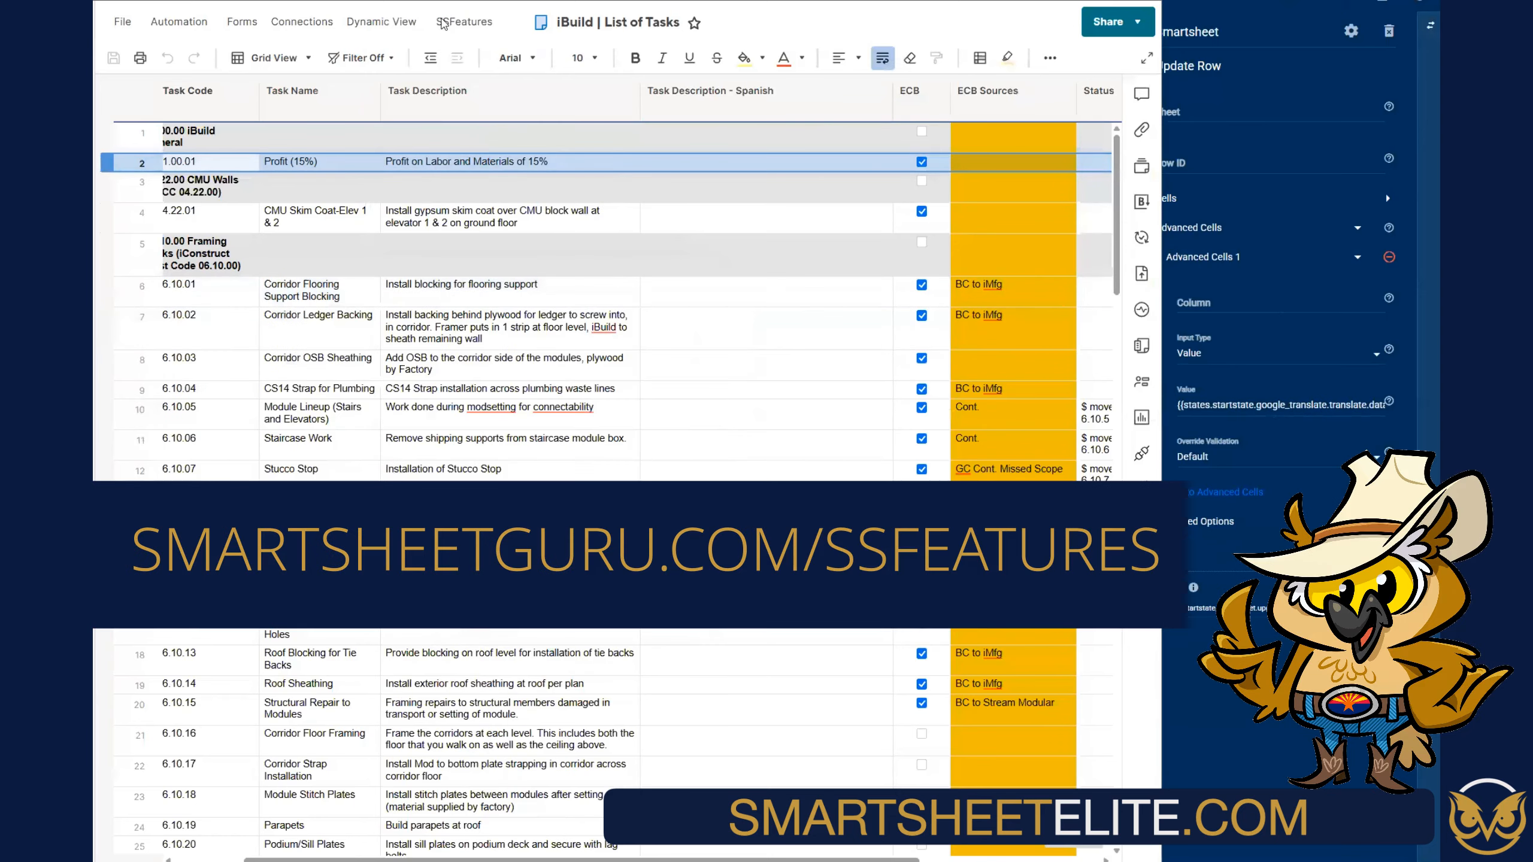
{"action": "left_click", "coordinate": [463, 21]}
{"action": "left_click", "coordinate": [476, 102]}
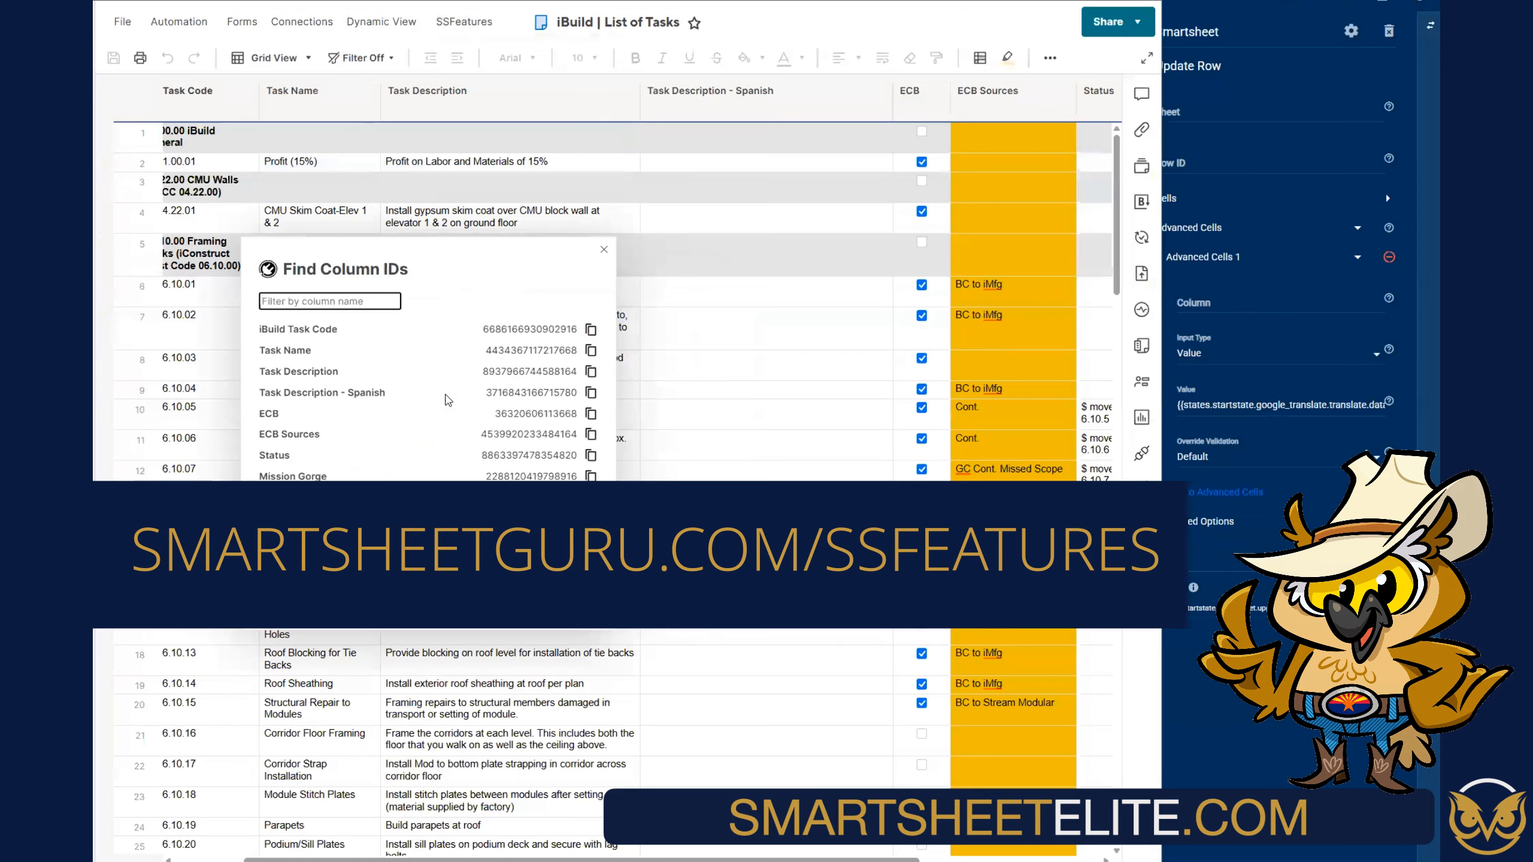
{"action": "left_click", "coordinate": [591, 392]}
{"action": "left_click", "coordinate": [1222, 299]}
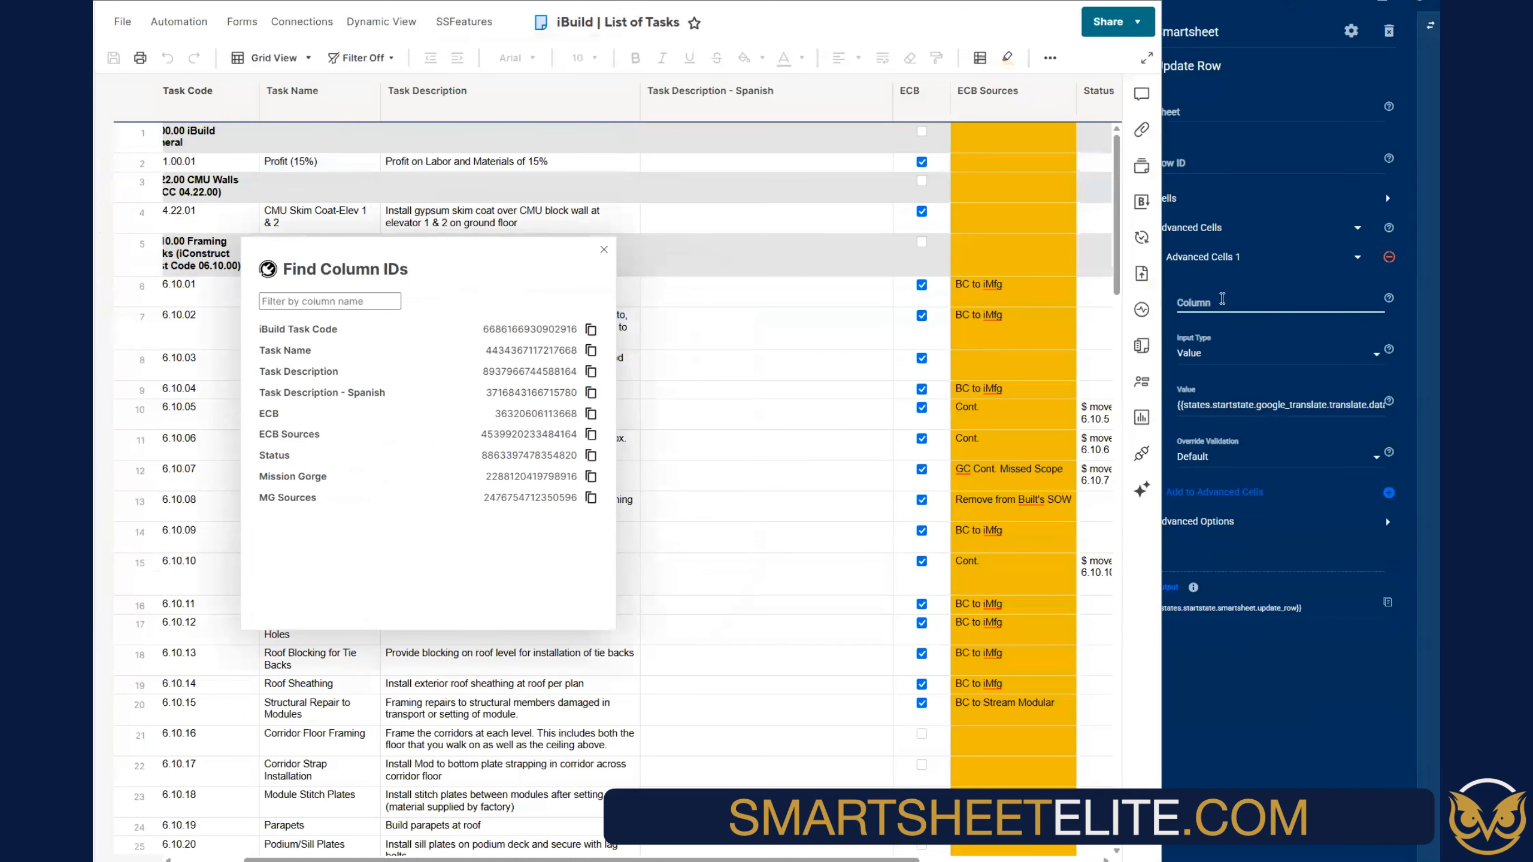
{"action": "key", "text": "ctrl+v"}
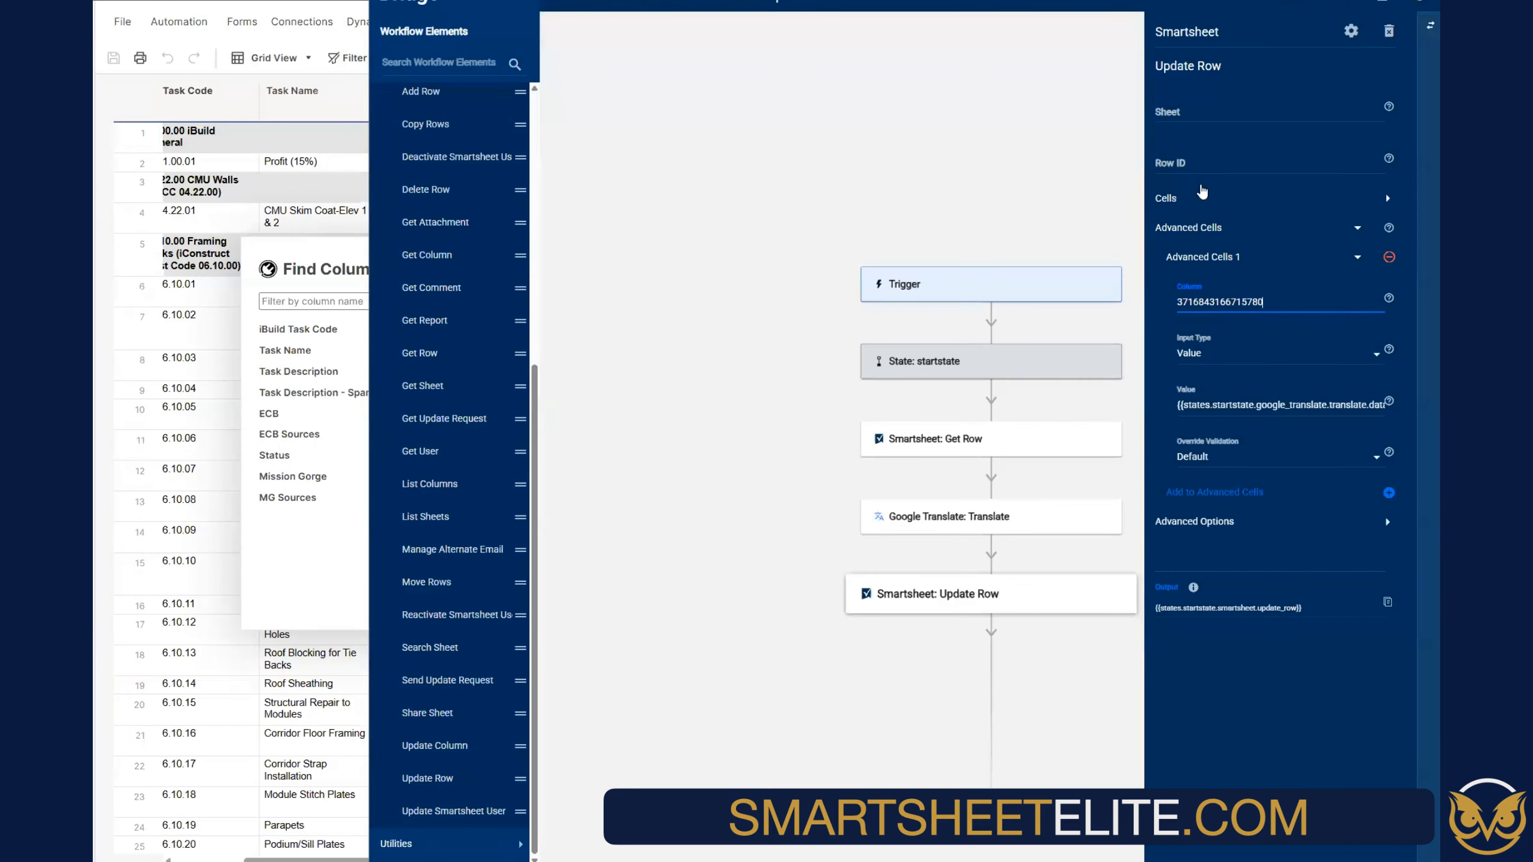
{"action": "left_click", "coordinate": [1174, 115]}
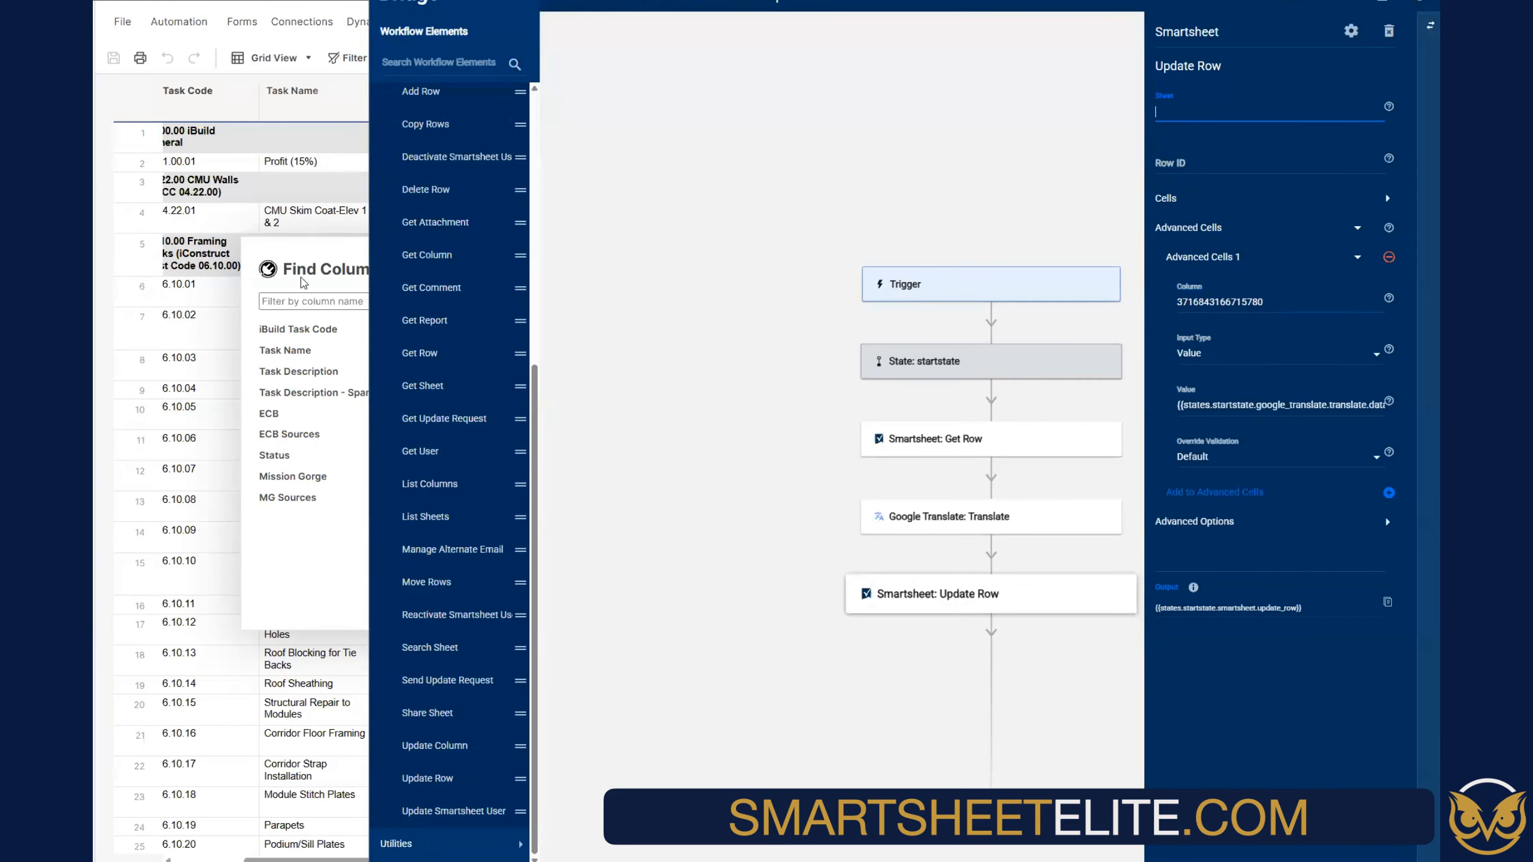
{"action": "left_click", "coordinate": [307, 257]}
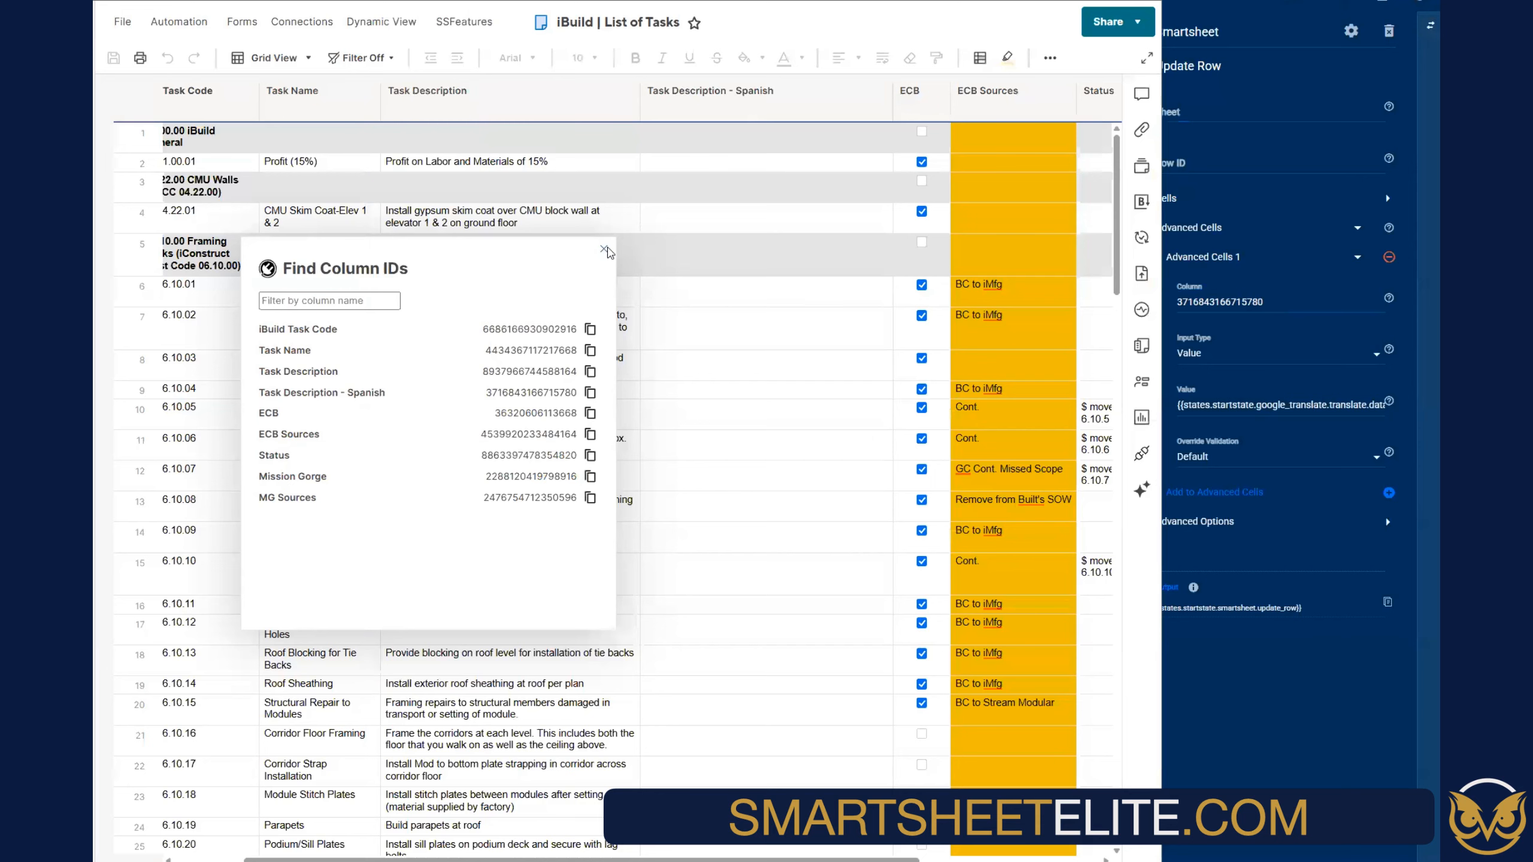
{"action": "left_click", "coordinate": [603, 249]}
{"action": "left_click", "coordinate": [118, 21]}
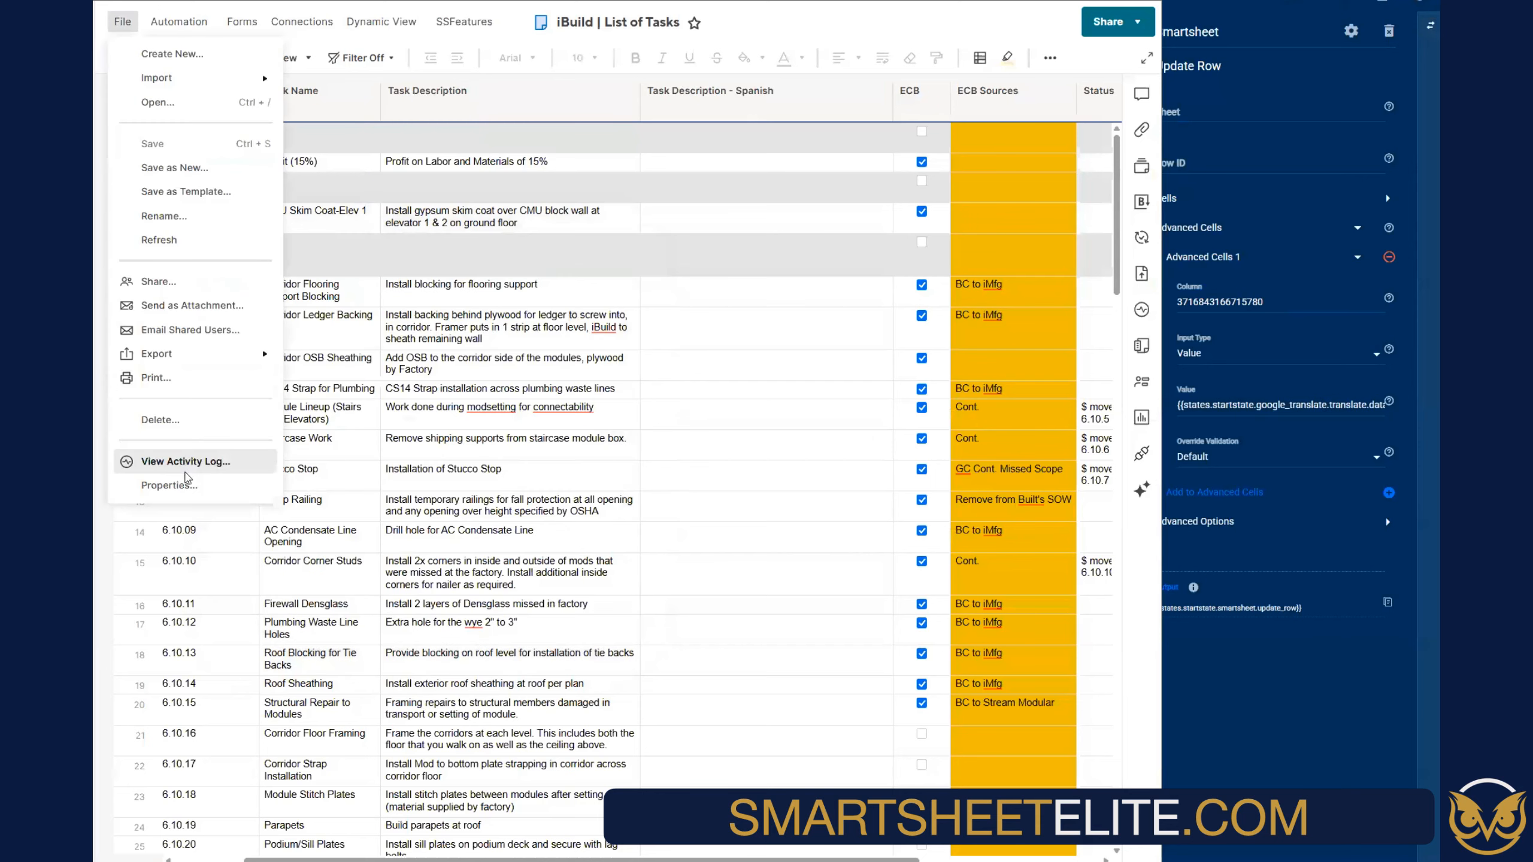
{"action": "left_click", "coordinate": [189, 483]}
{"action": "left_click", "coordinate": [543, 483]}
{"action": "key", "text": "ctrl+c"}
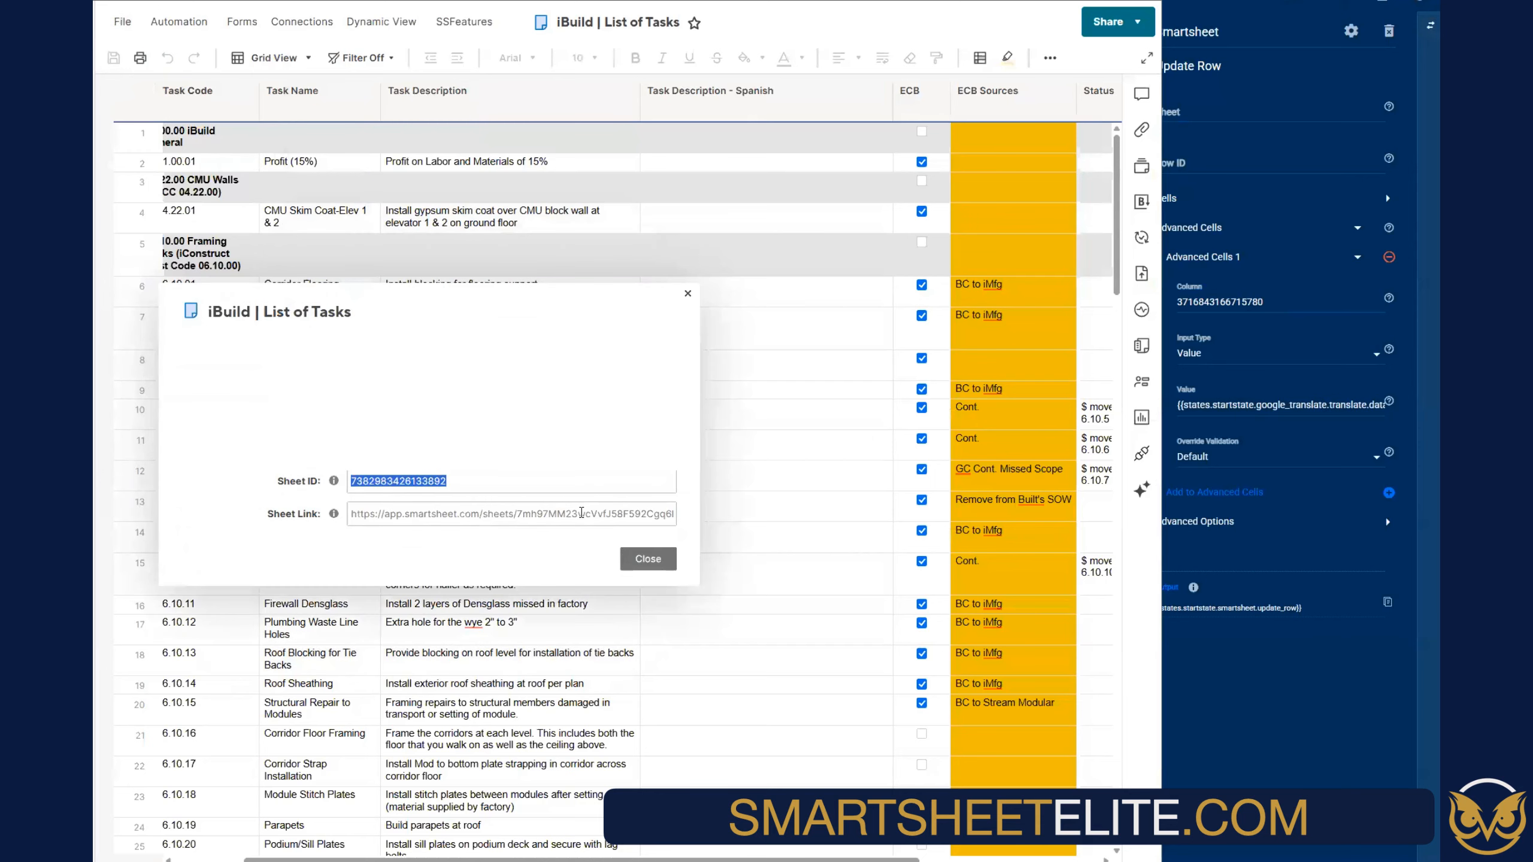
{"action": "left_click", "coordinate": [647, 558]}
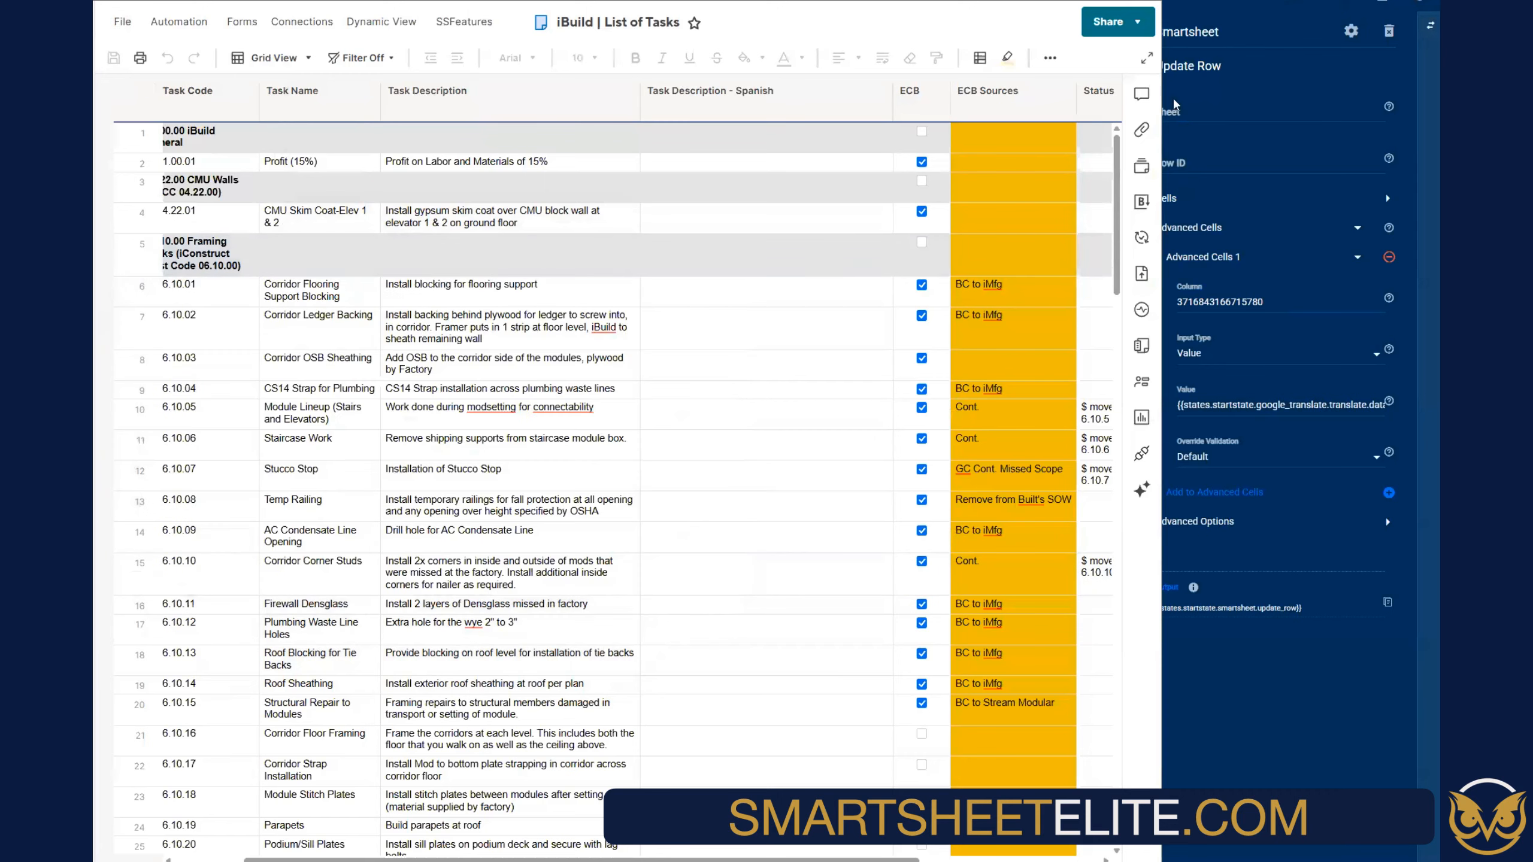
{"action": "left_click", "coordinate": [1175, 109]}
{"action": "key", "text": "ctrl+v"}
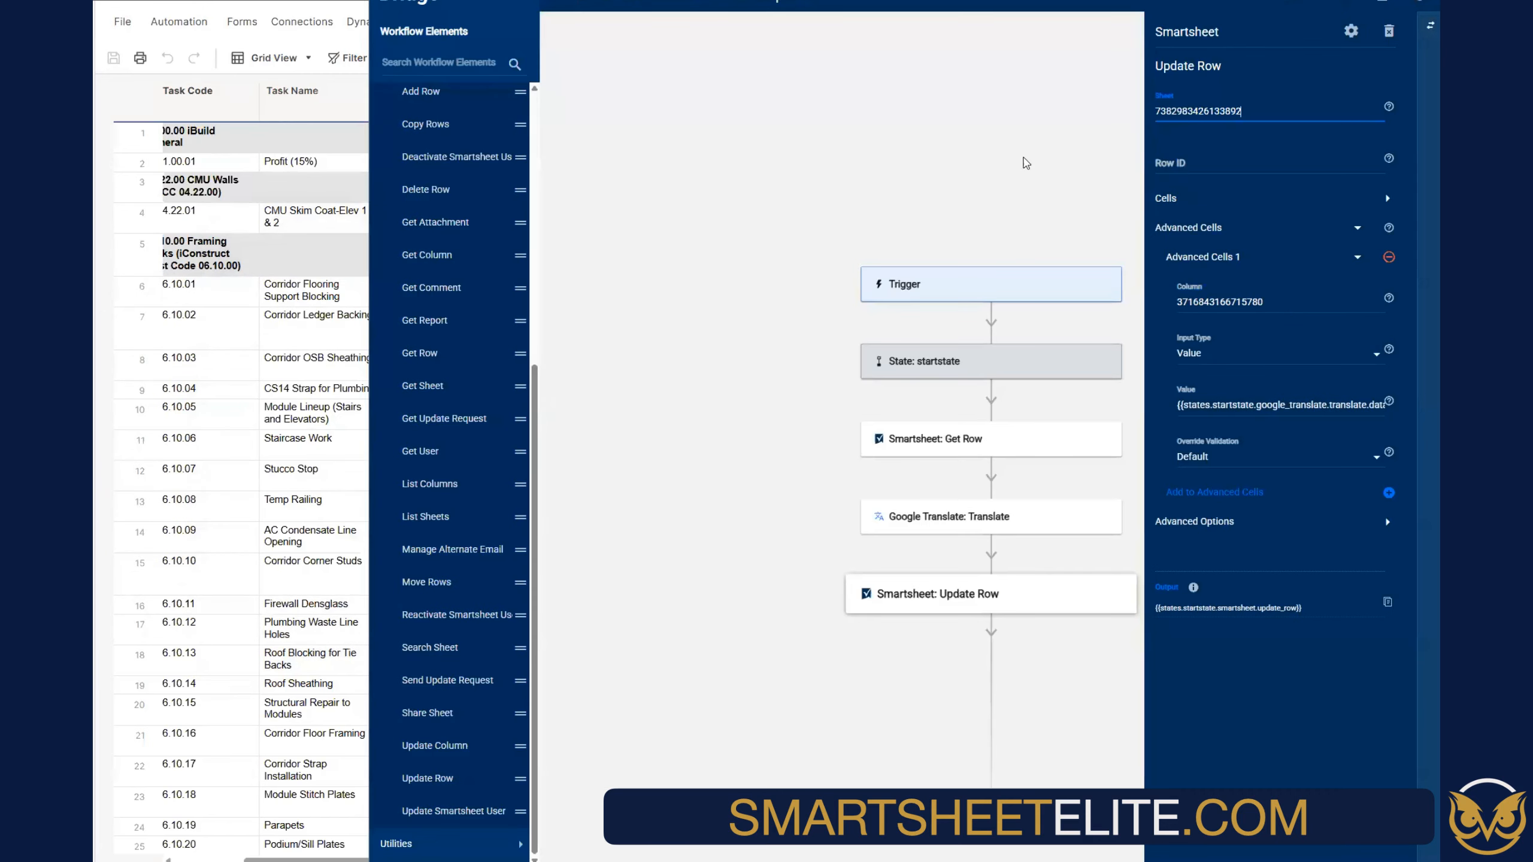
{"action": "left_click", "coordinate": [270, 182]}
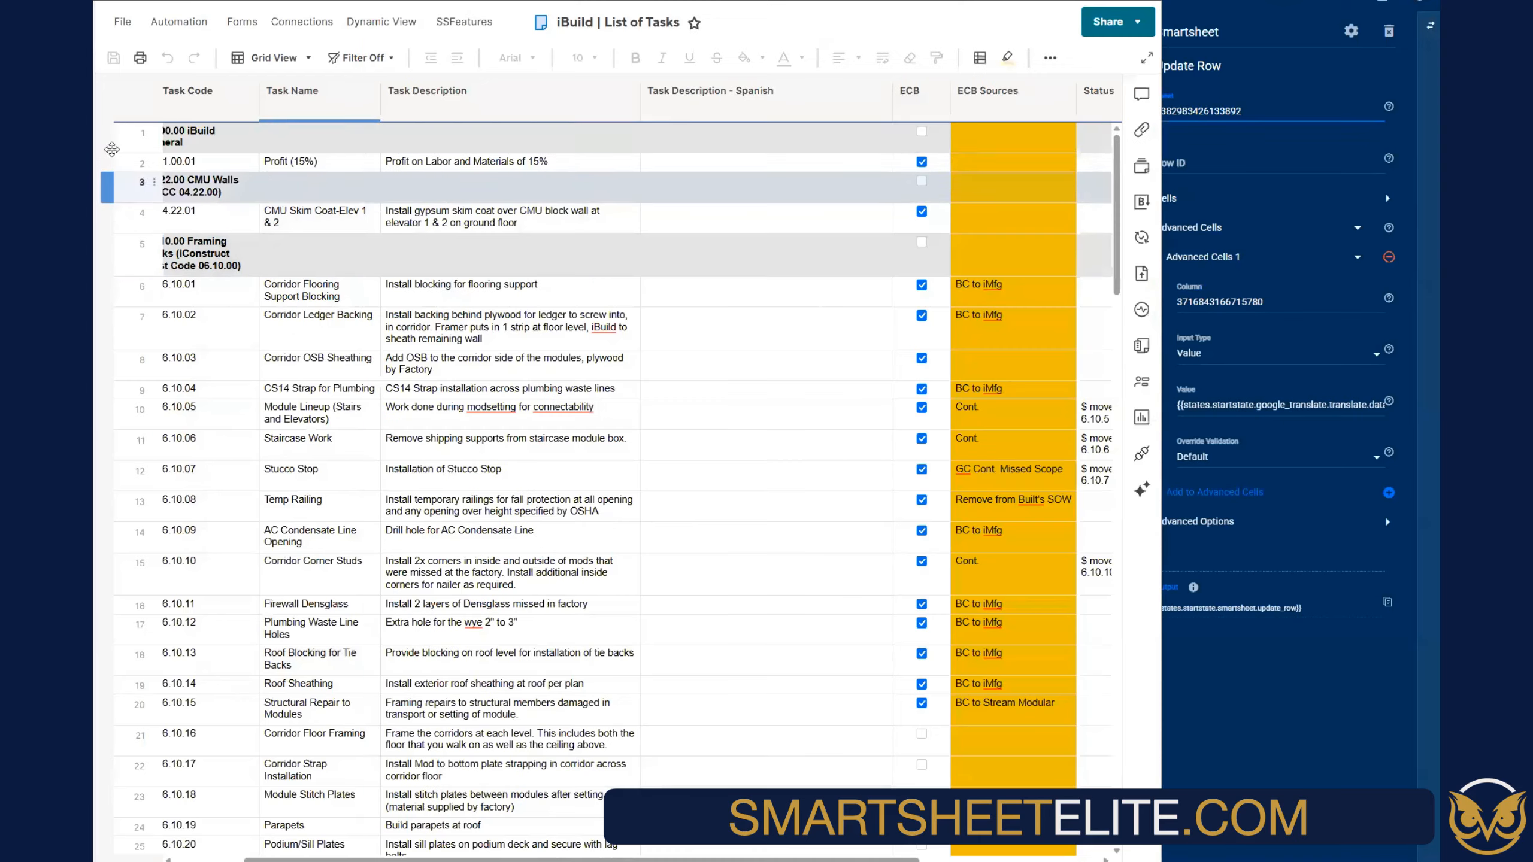
{"action": "left_click", "coordinate": [160, 167]}
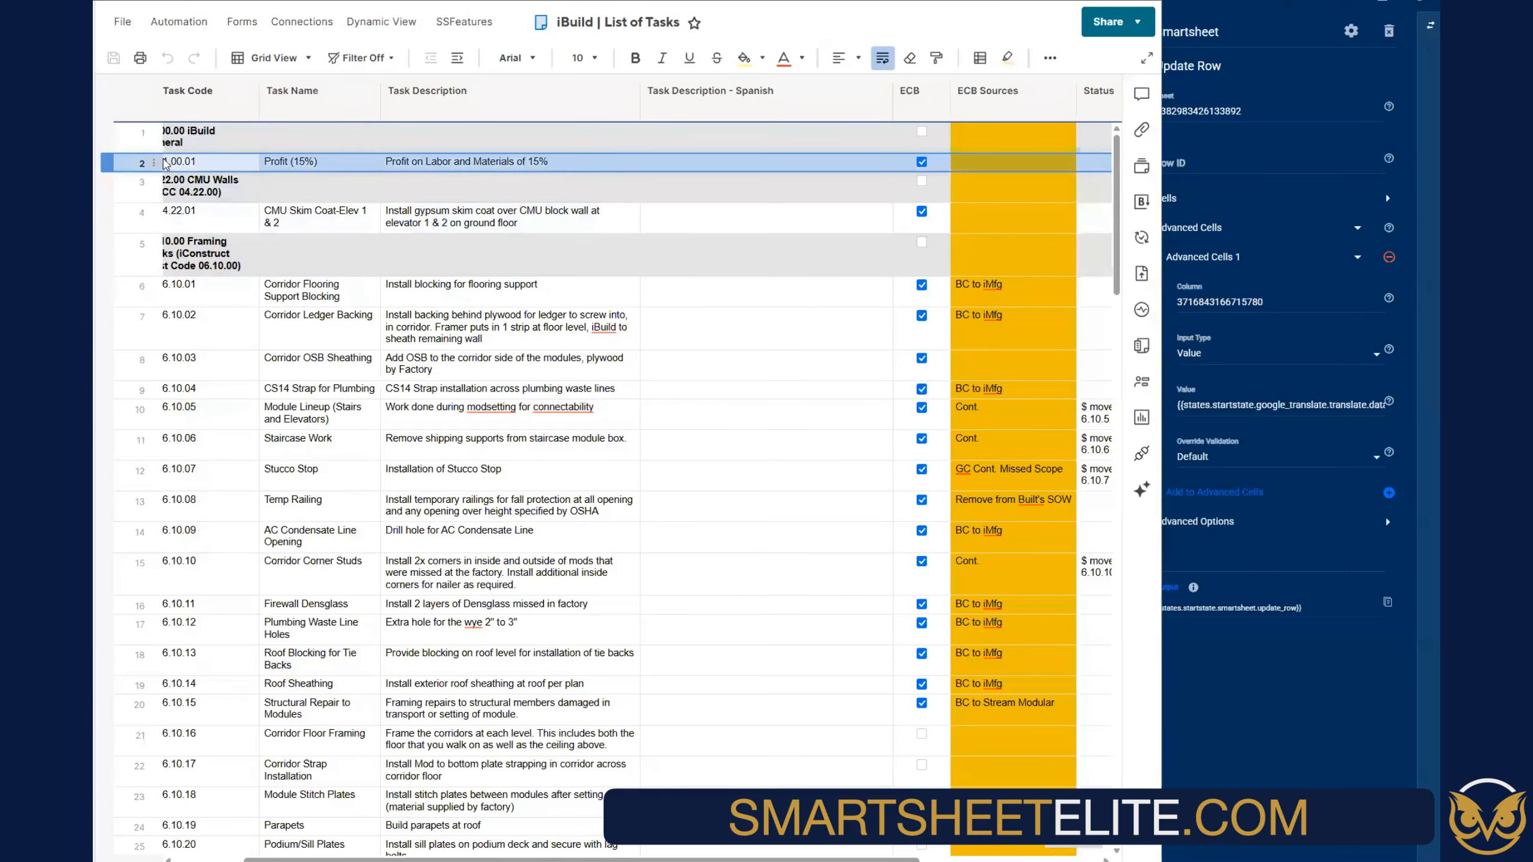
{"action": "right_click", "coordinate": [161, 170]}
{"action": "left_click", "coordinate": [264, 739]}
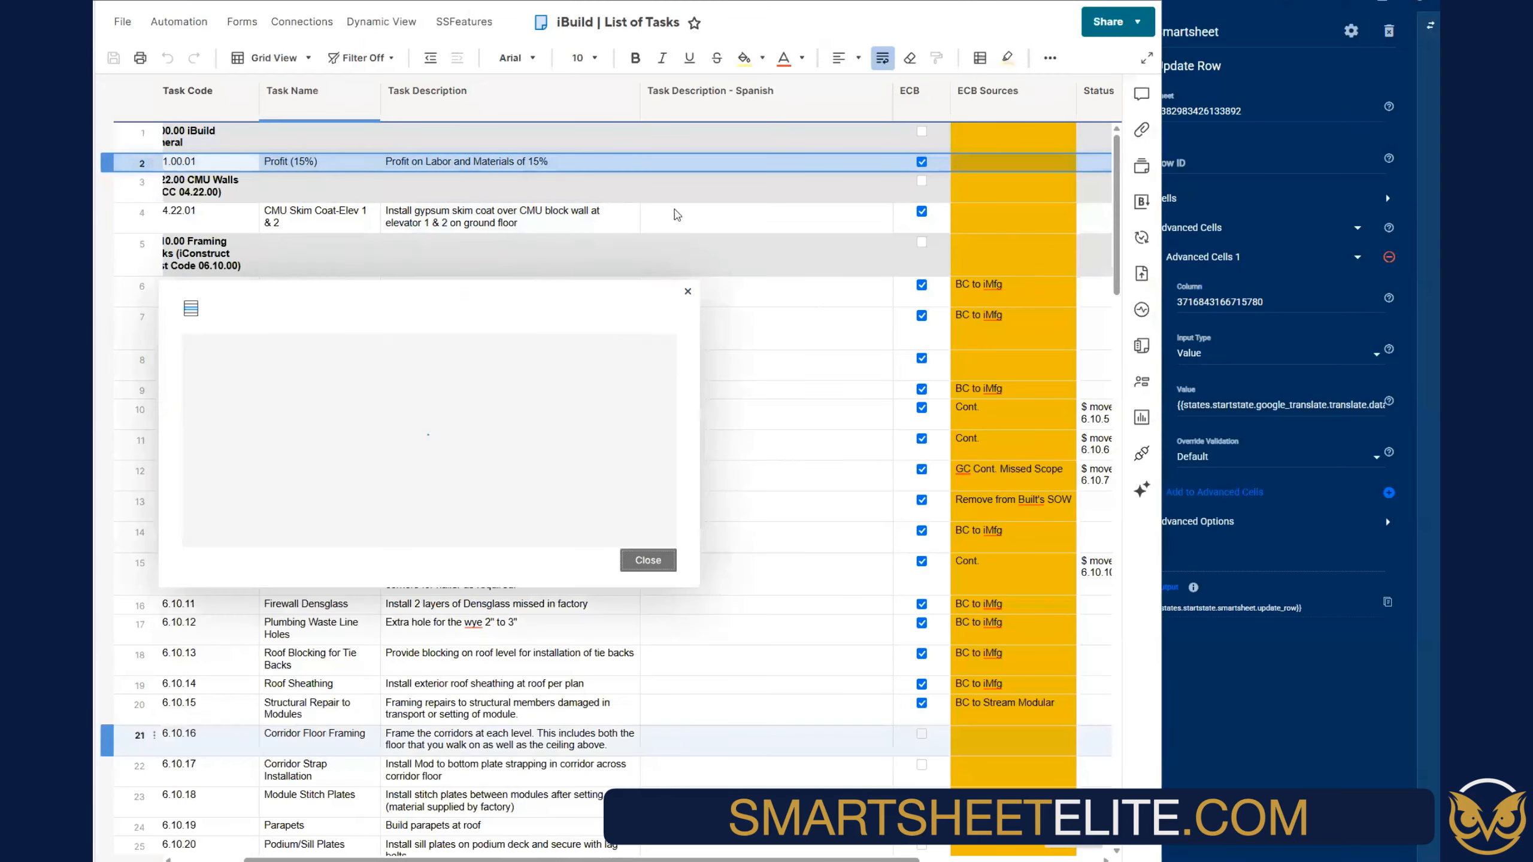
{"action": "left_click", "coordinate": [465, 480]}
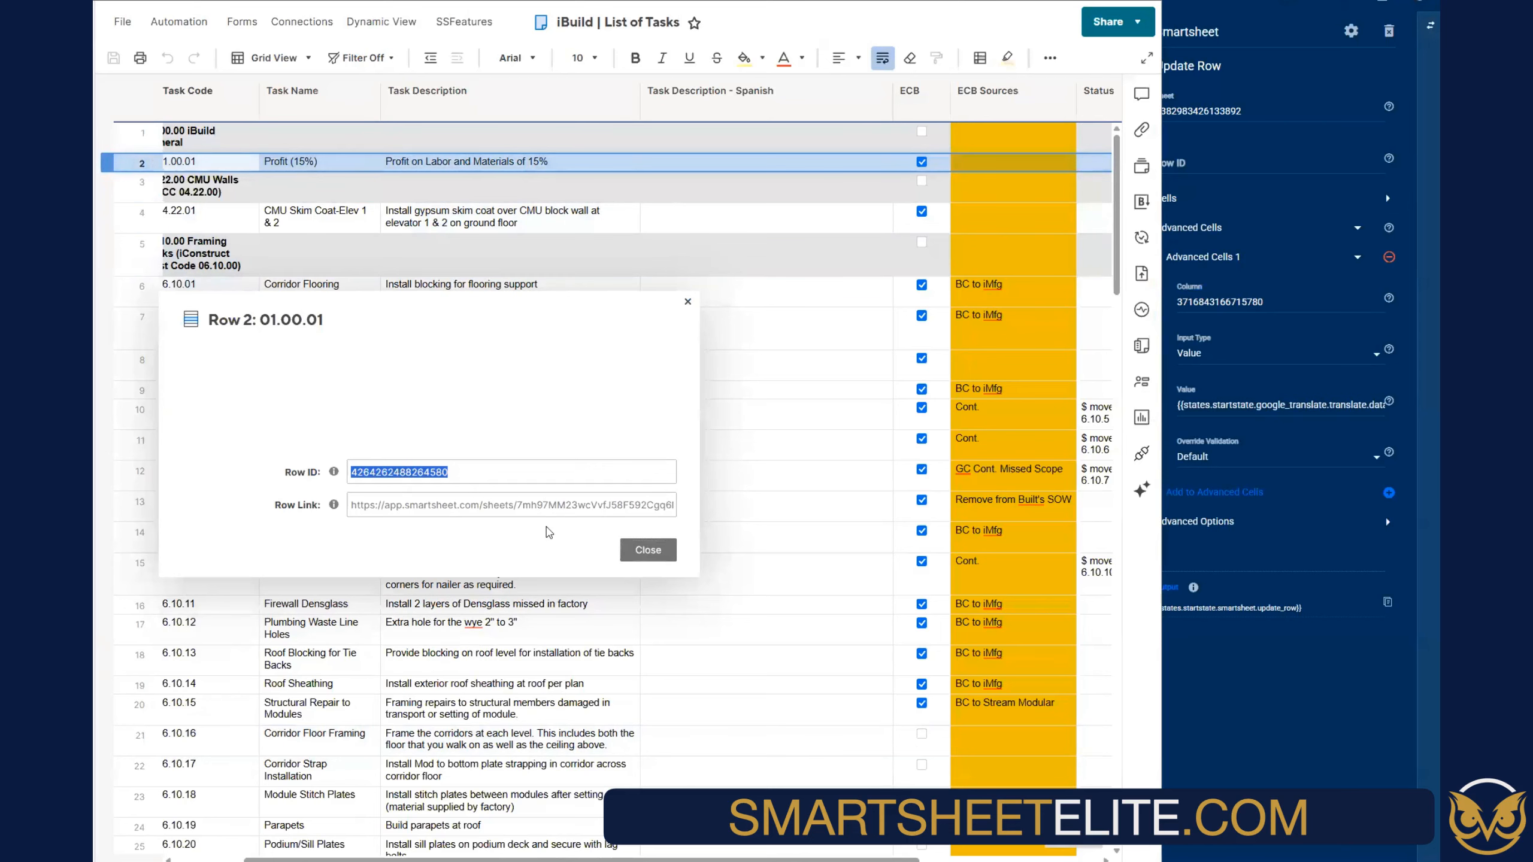
{"action": "left_click", "coordinate": [644, 559]}
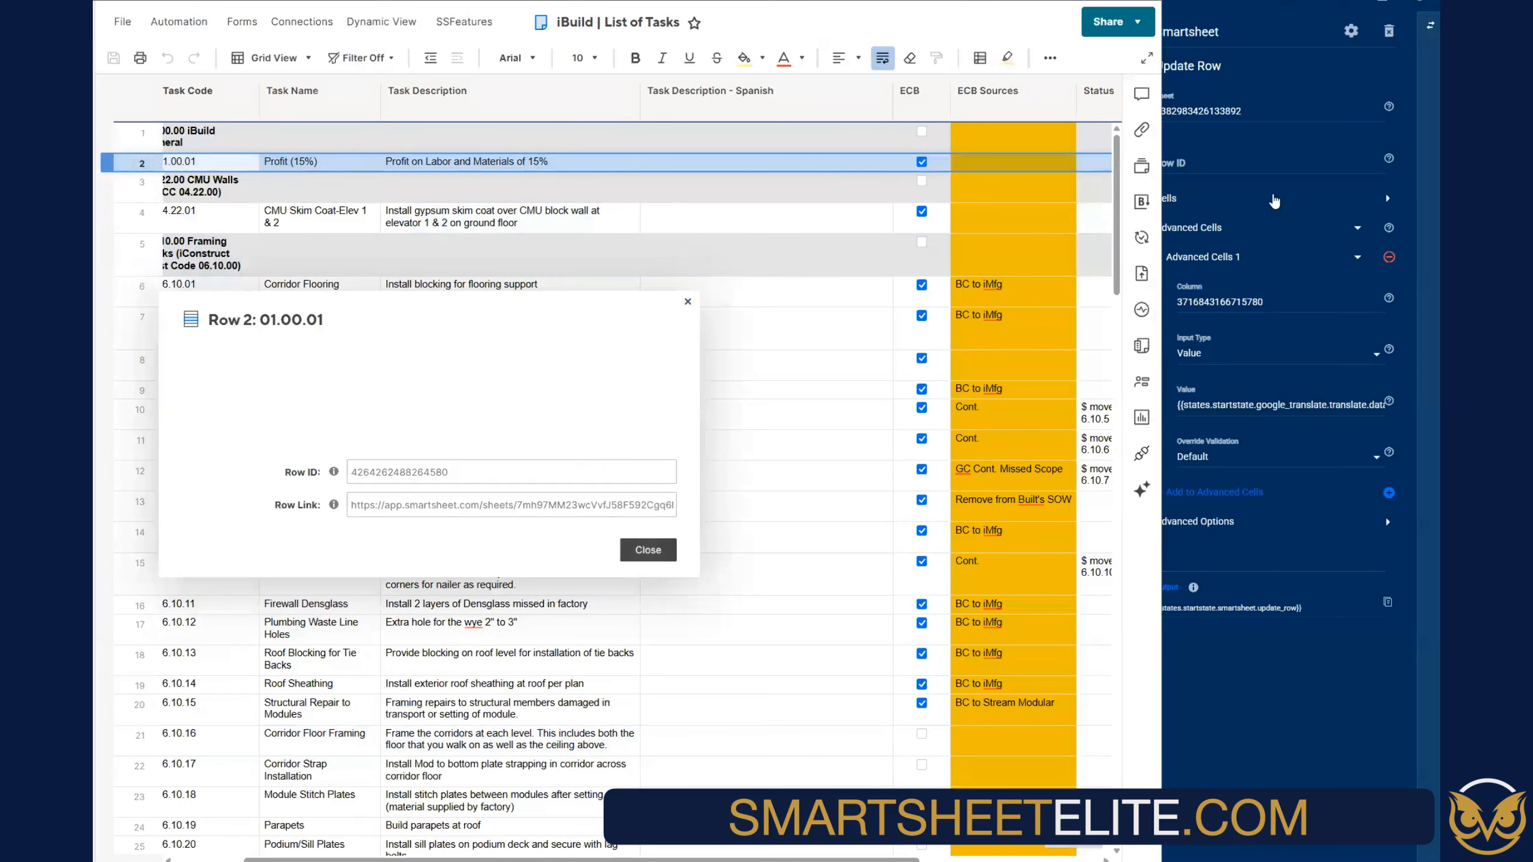
{"action": "left_click", "coordinate": [1273, 193]}
{"action": "key", "text": "ctrl+v"}
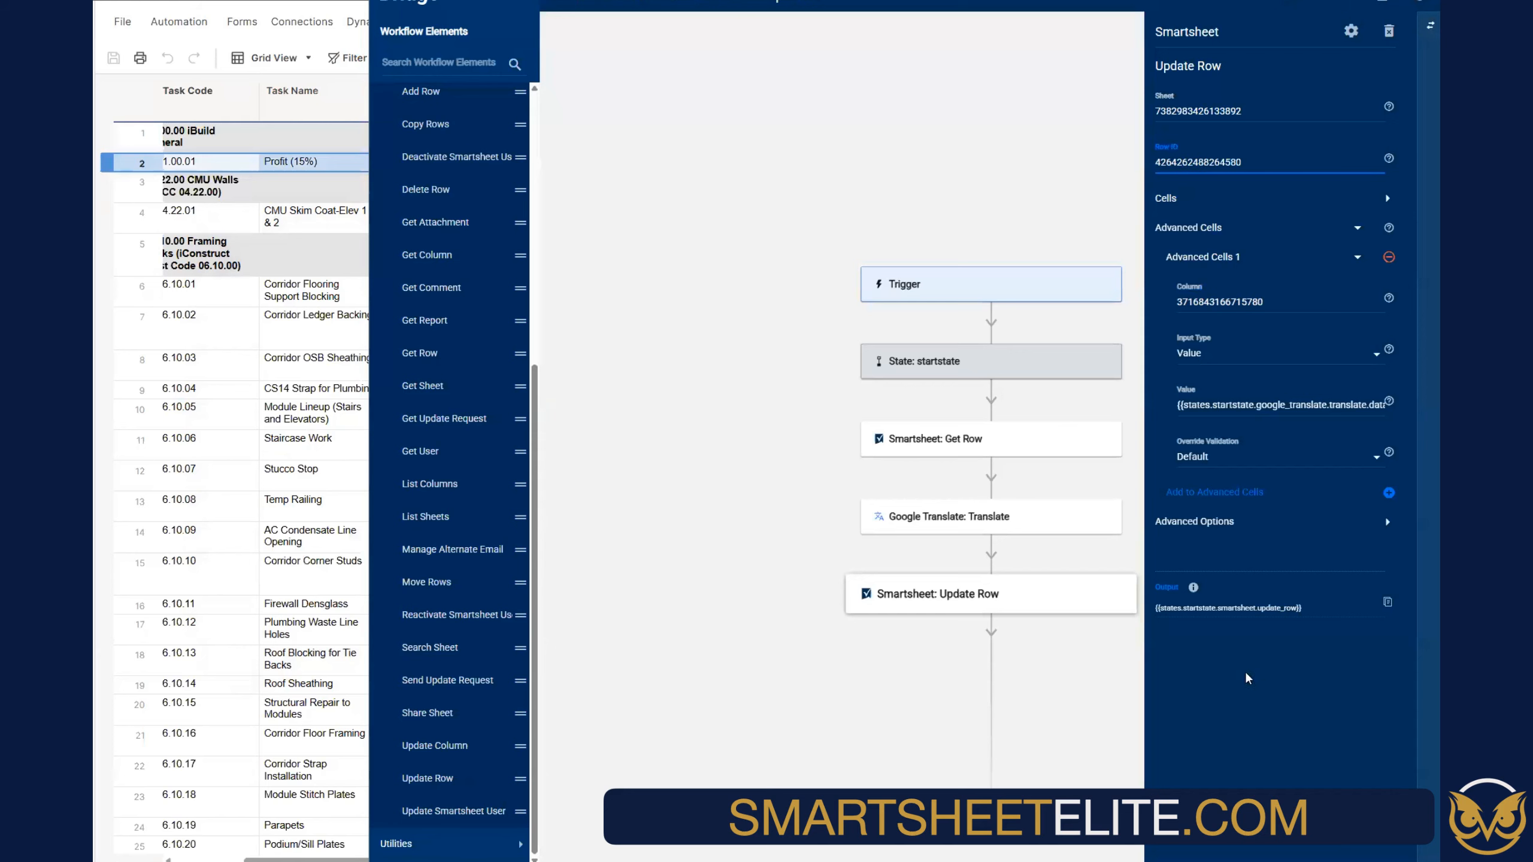
Run the workflow from the run log and refresh the log until the new run finishes
{"action": "left_click", "coordinate": [1083, 630]}
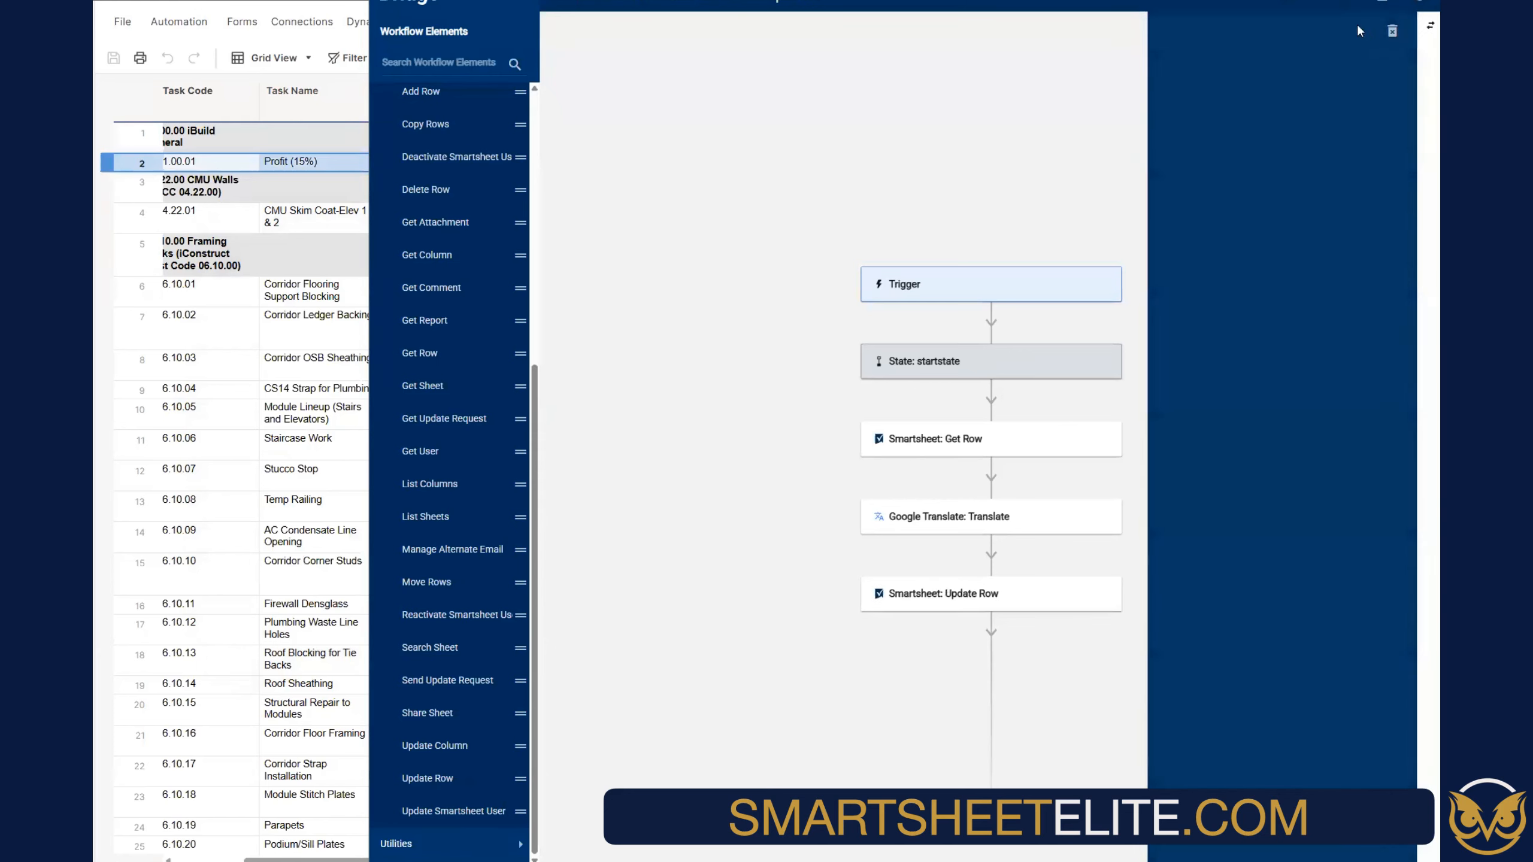
{"action": "left_click", "coordinate": [1425, 27]}
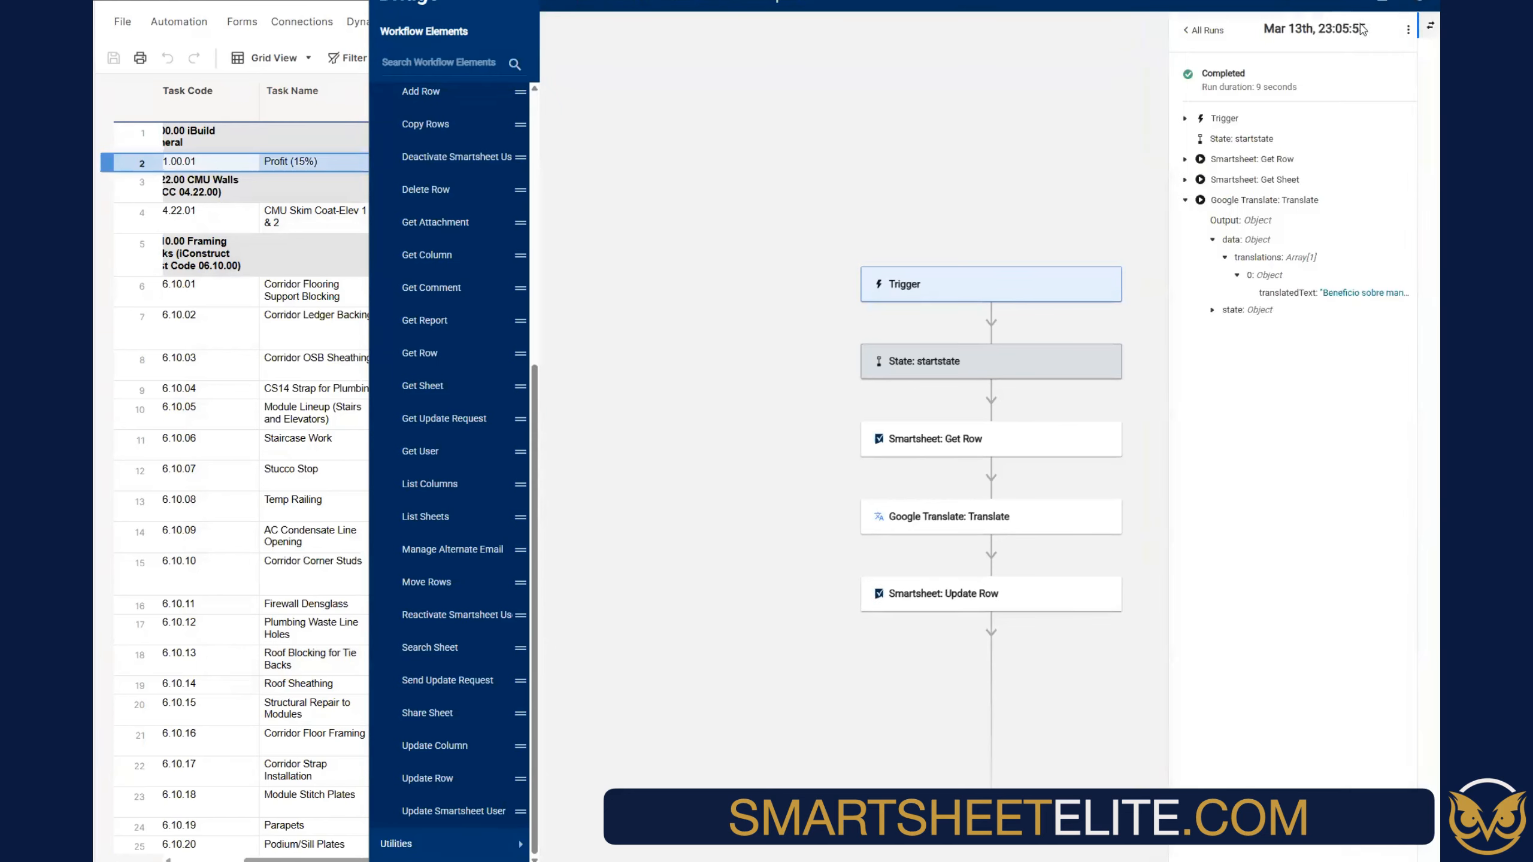
{"action": "left_click", "coordinate": [1426, 26]}
{"action": "left_click", "coordinate": [1430, 25]}
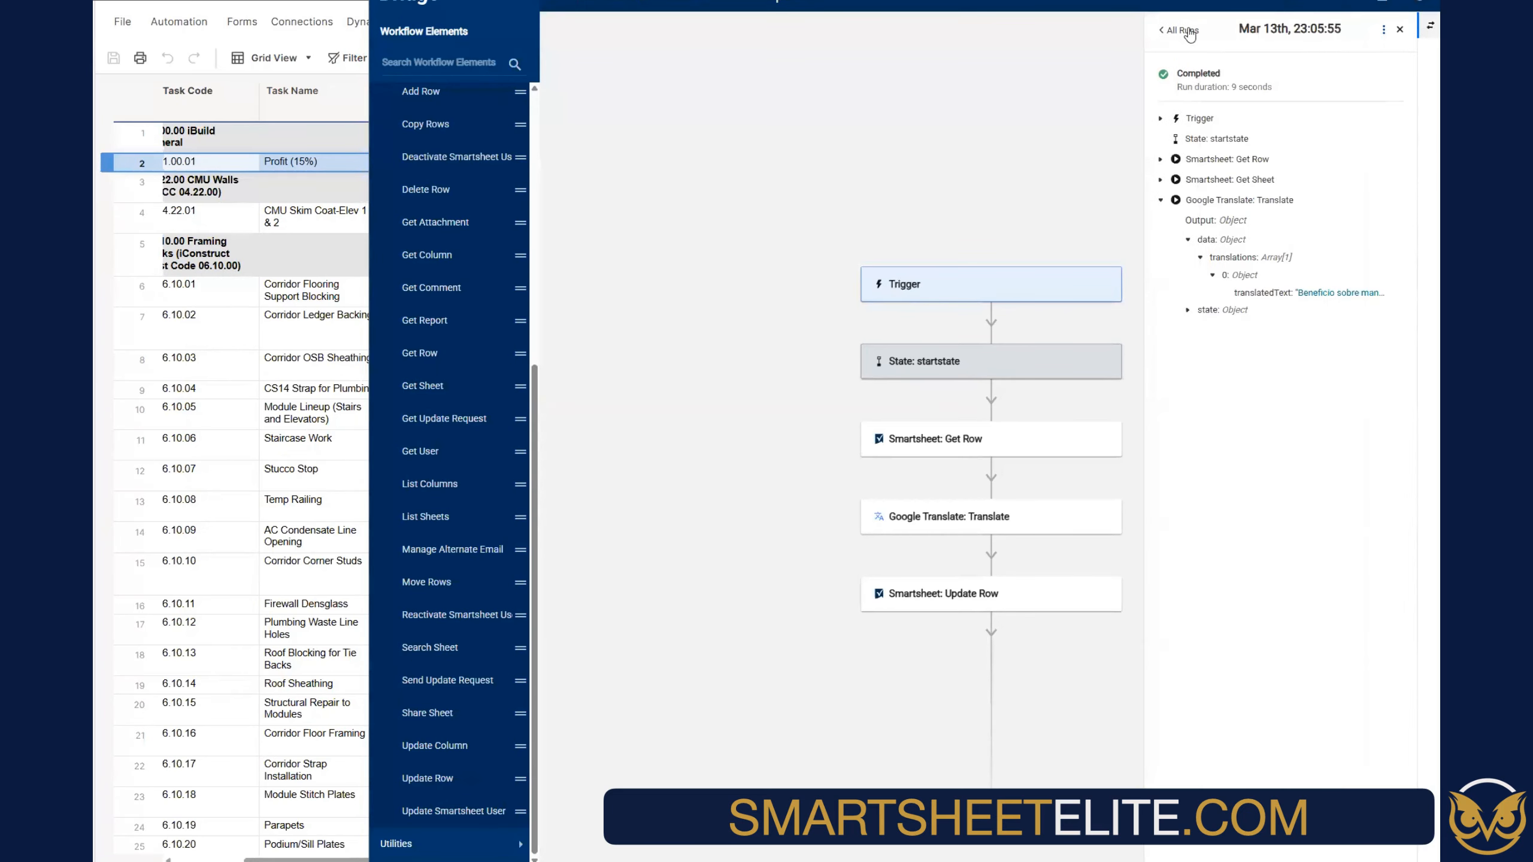
{"action": "left_click", "coordinate": [1190, 31]}
{"action": "left_click", "coordinate": [1362, 62]}
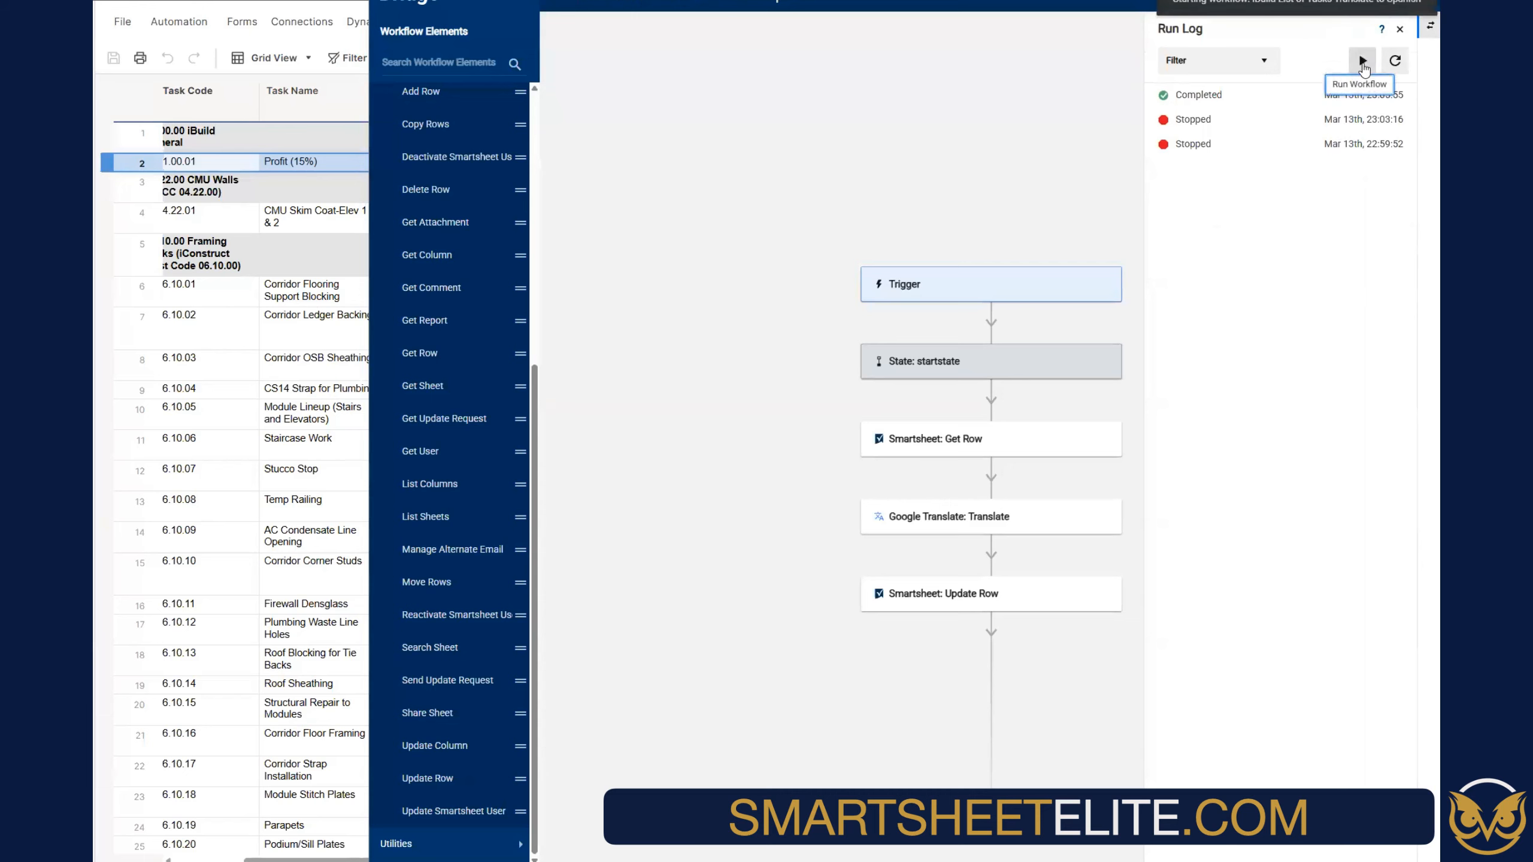
{"action": "left_click", "coordinate": [1395, 60]}
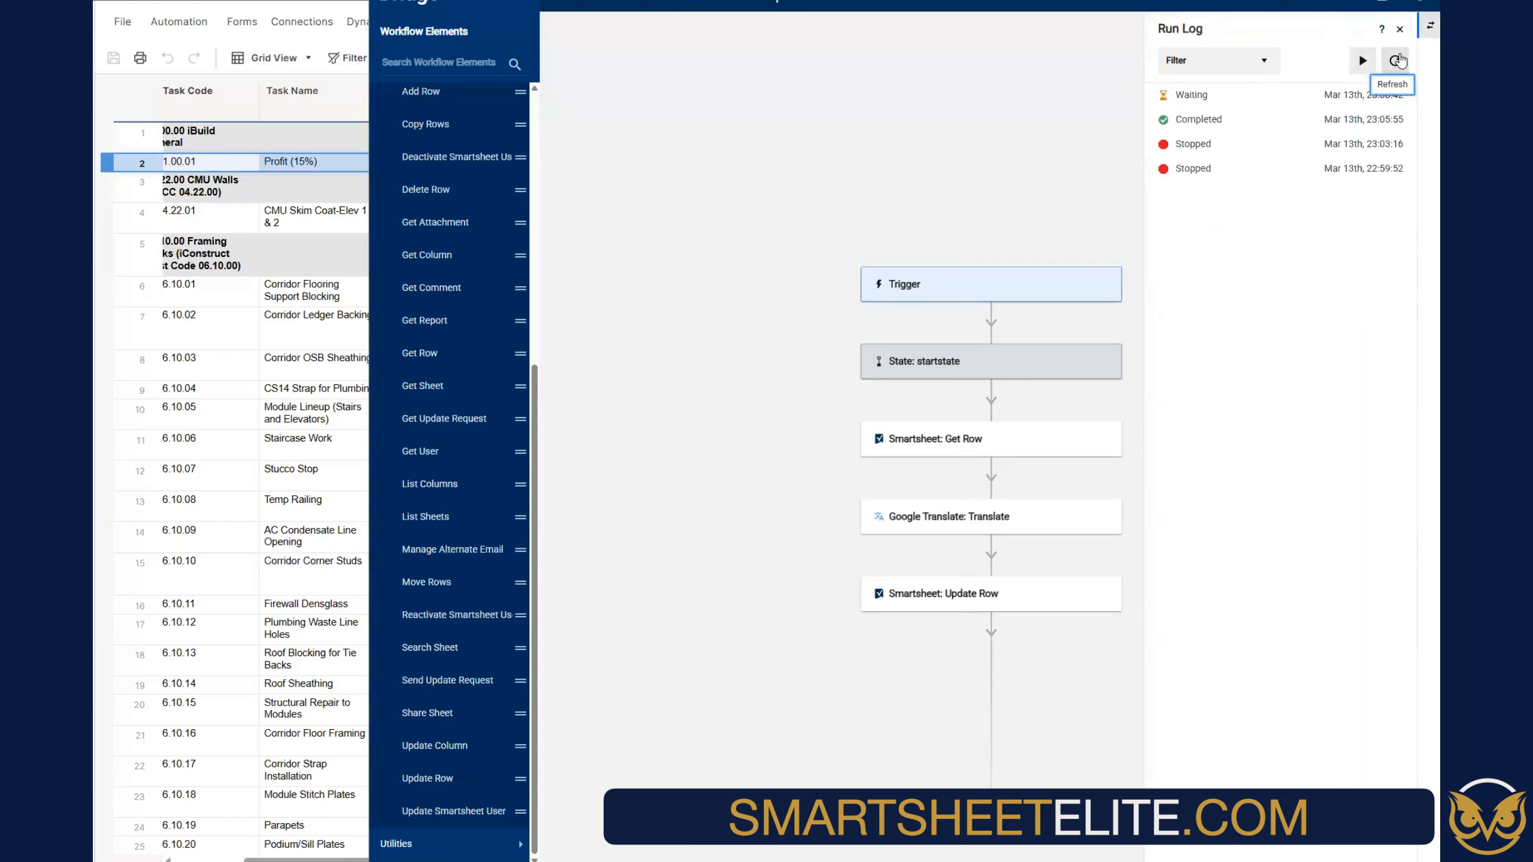
{"action": "left_click", "coordinate": [1398, 61]}
{"action": "left_click", "coordinate": [1397, 61]}
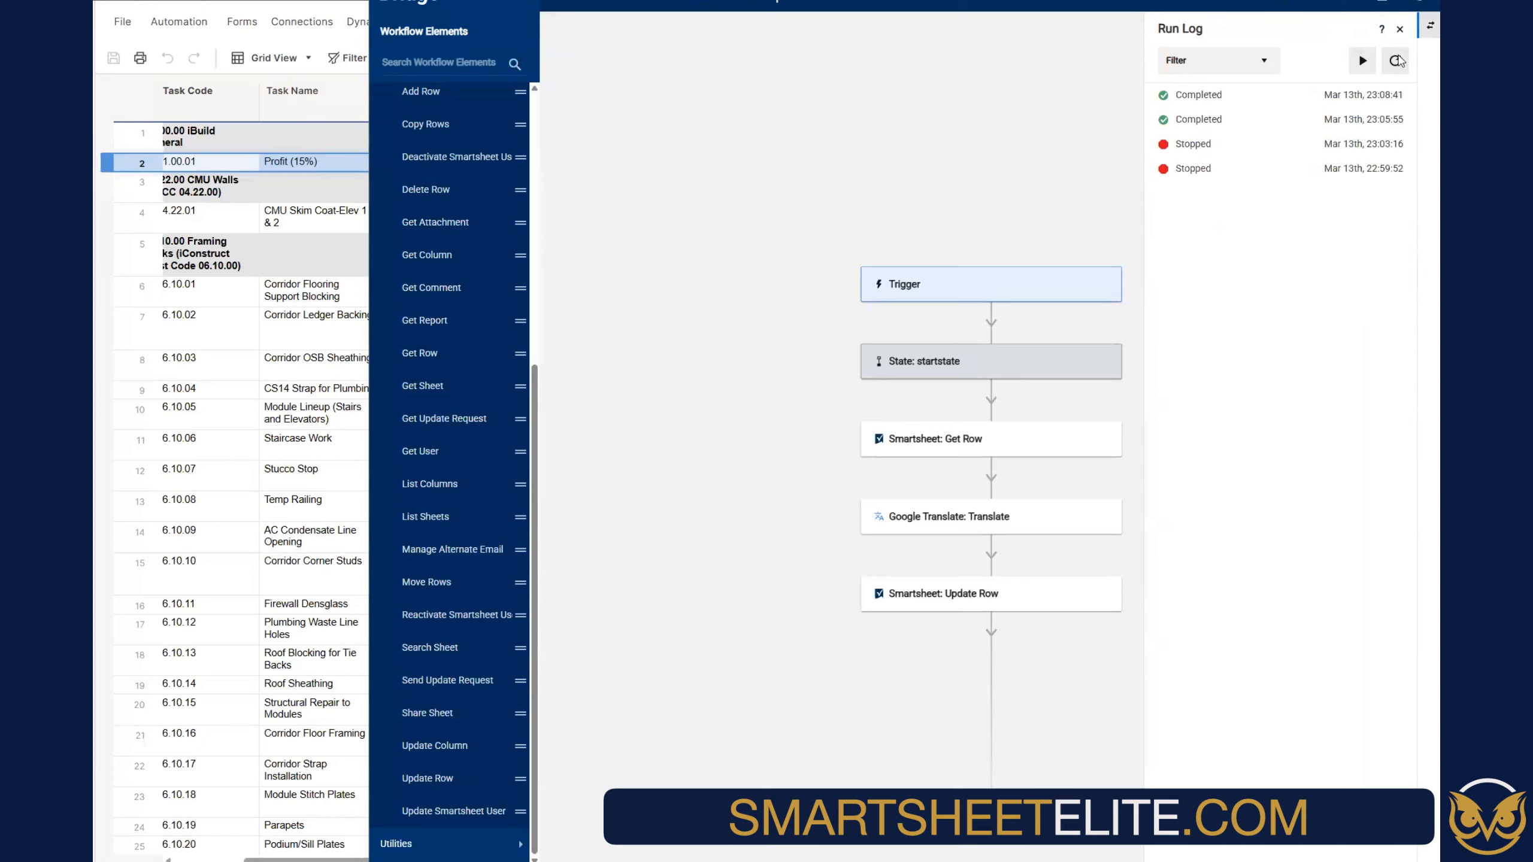
Expand the newest run's Update Row output down to the Task Description - Spanish cell
{"action": "left_click", "coordinate": [1208, 99]}
{"action": "left_click", "coordinate": [1160, 201]}
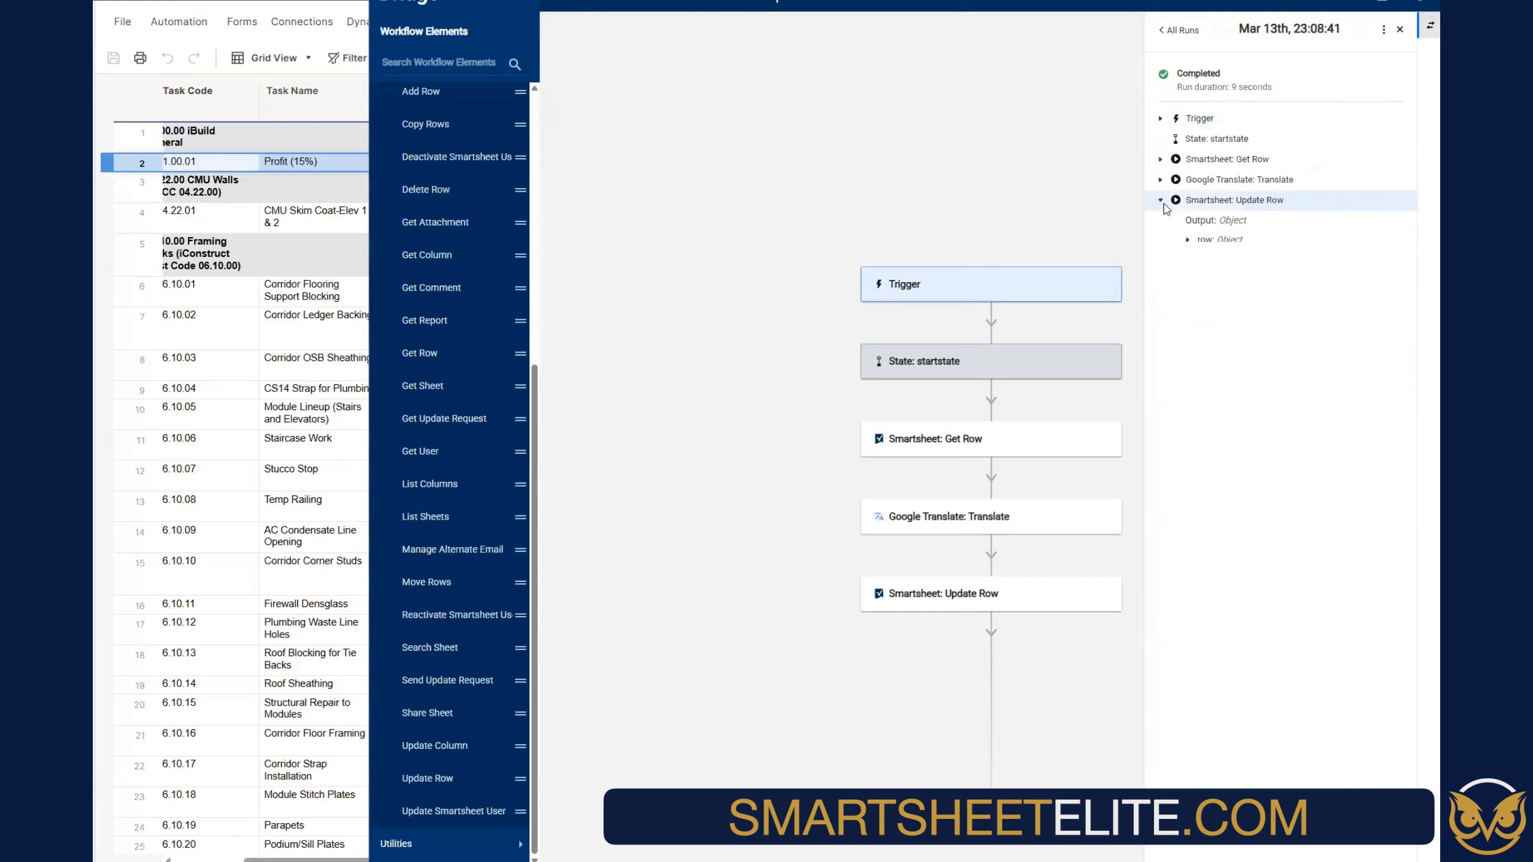
{"action": "left_click", "coordinate": [1189, 240]}
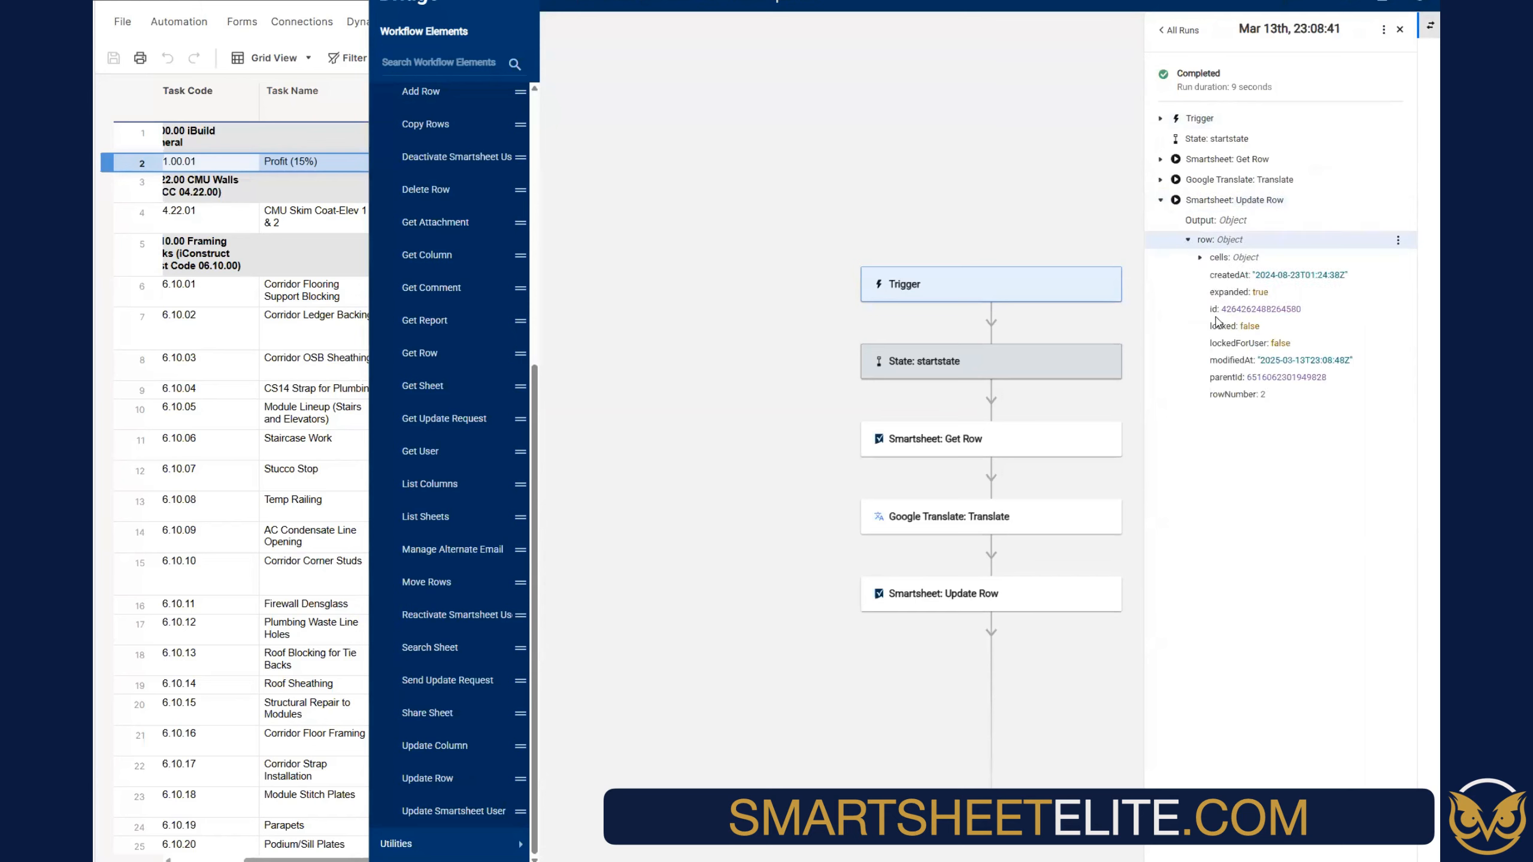
{"action": "left_click", "coordinate": [1200, 257]}
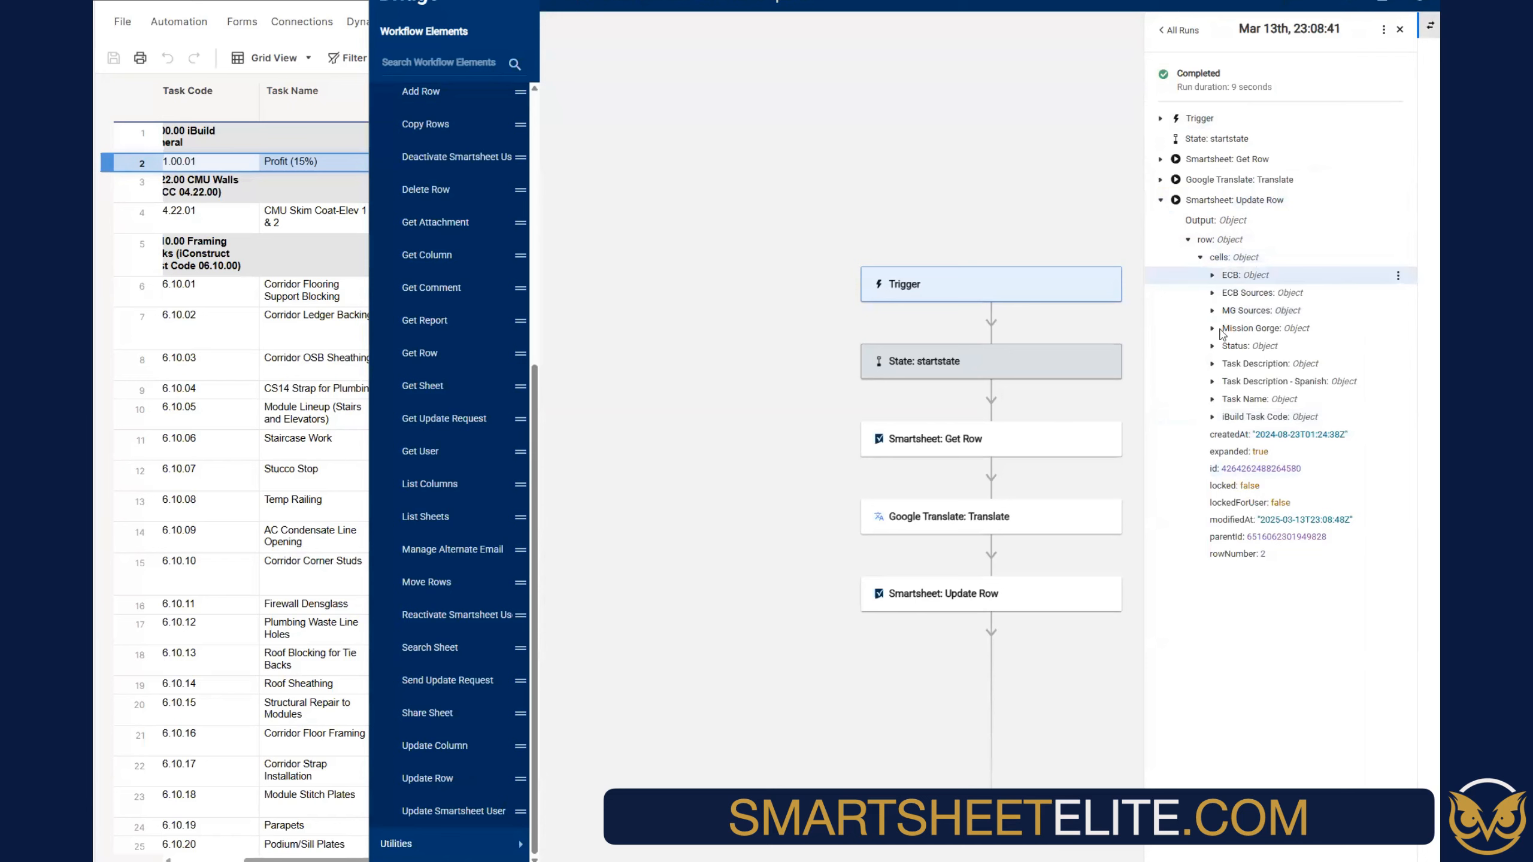
{"action": "left_click", "coordinate": [1213, 382]}
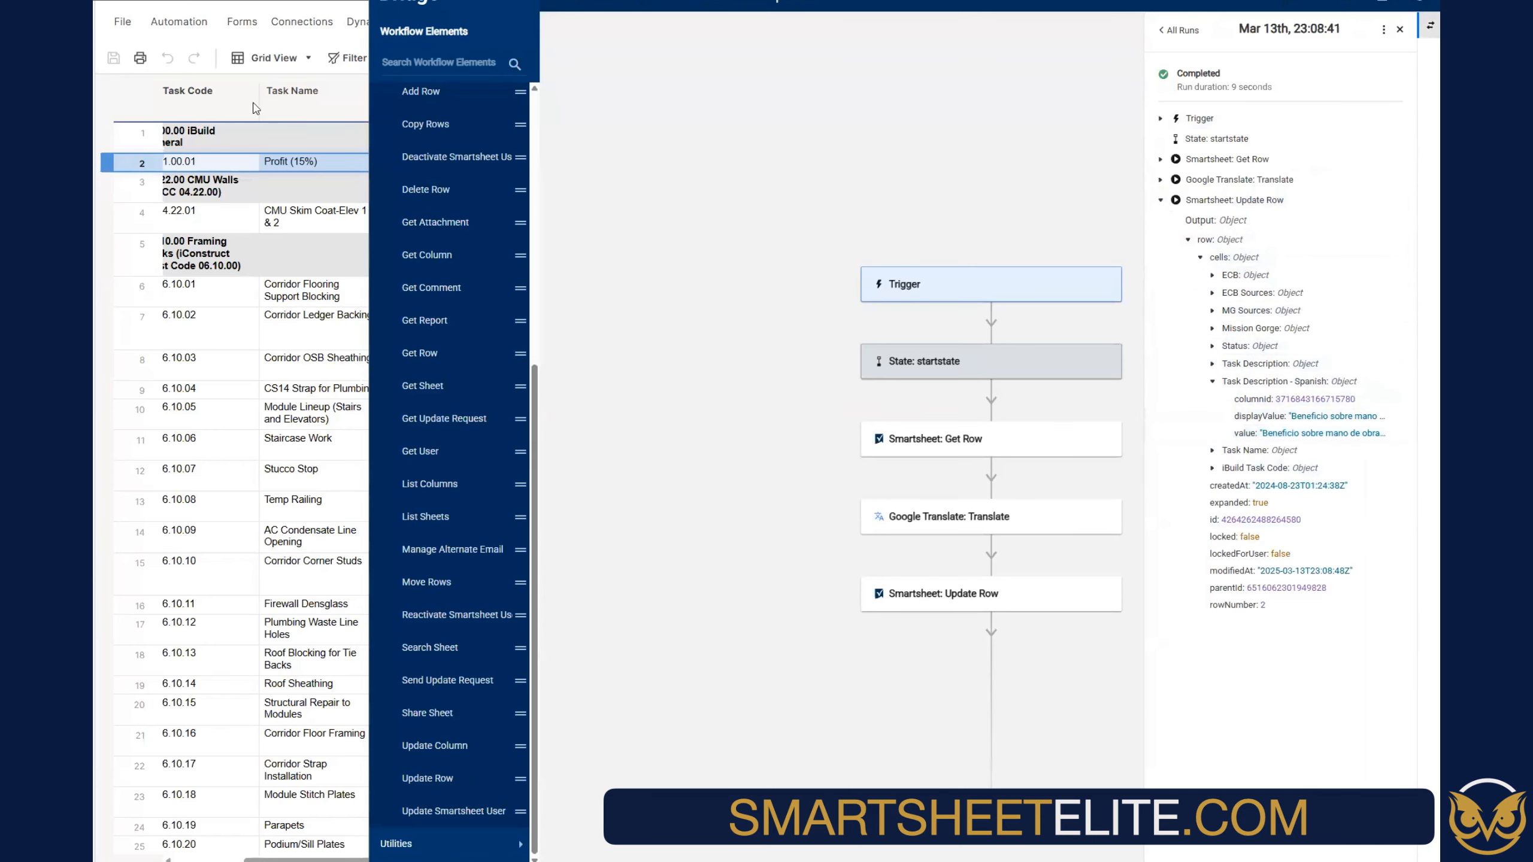
Check row 2's Task Description - Spanish cell in the iBuild List of Tasks sheet
{"action": "left_click", "coordinate": [309, 151]}
{"action": "left_click", "coordinate": [704, 164]}
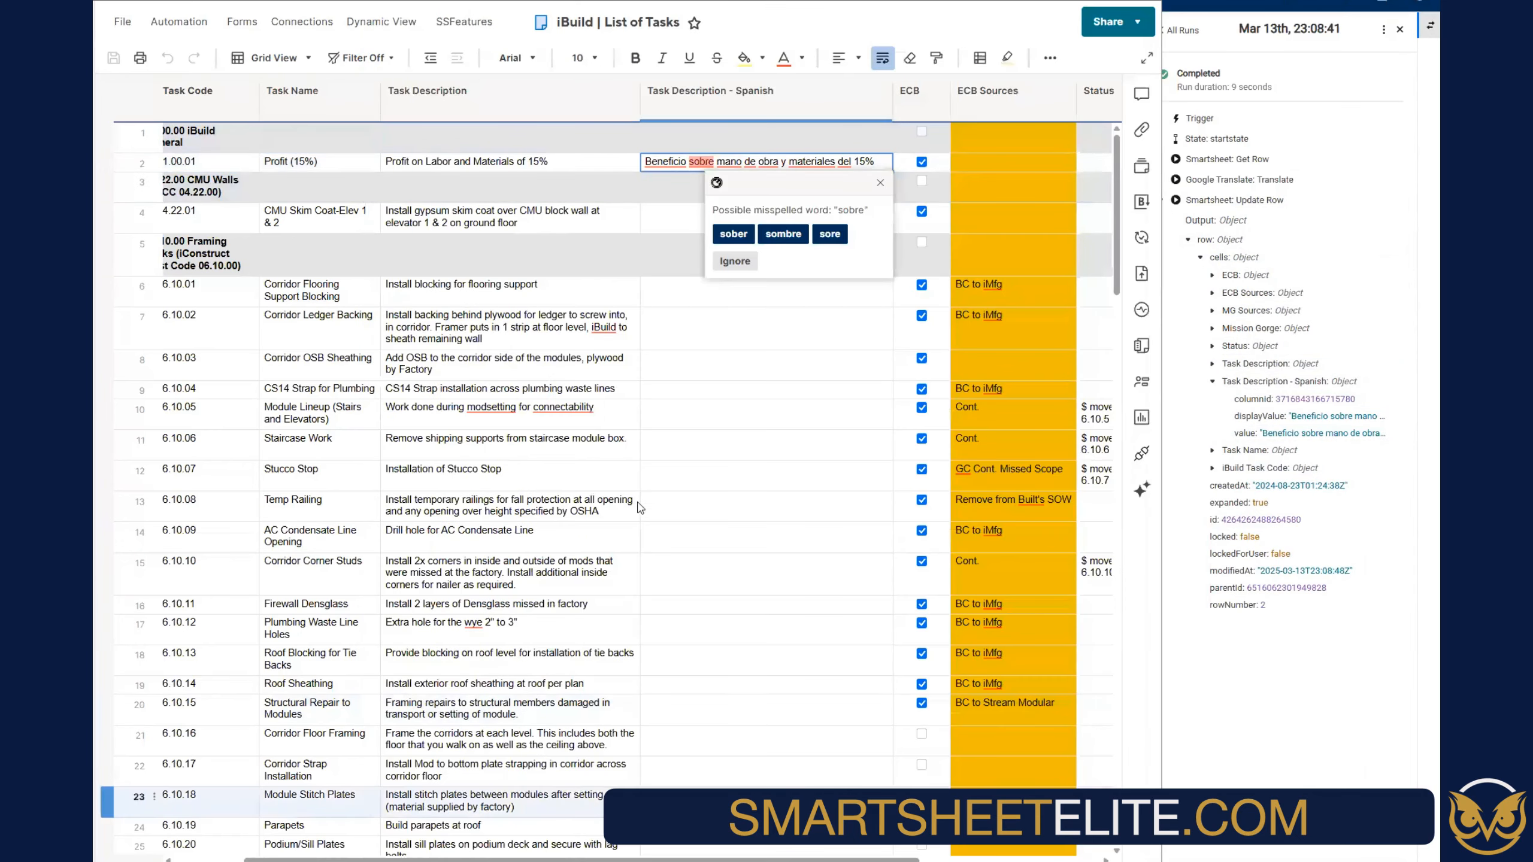
{"action": "left_click", "coordinate": [662, 528]}
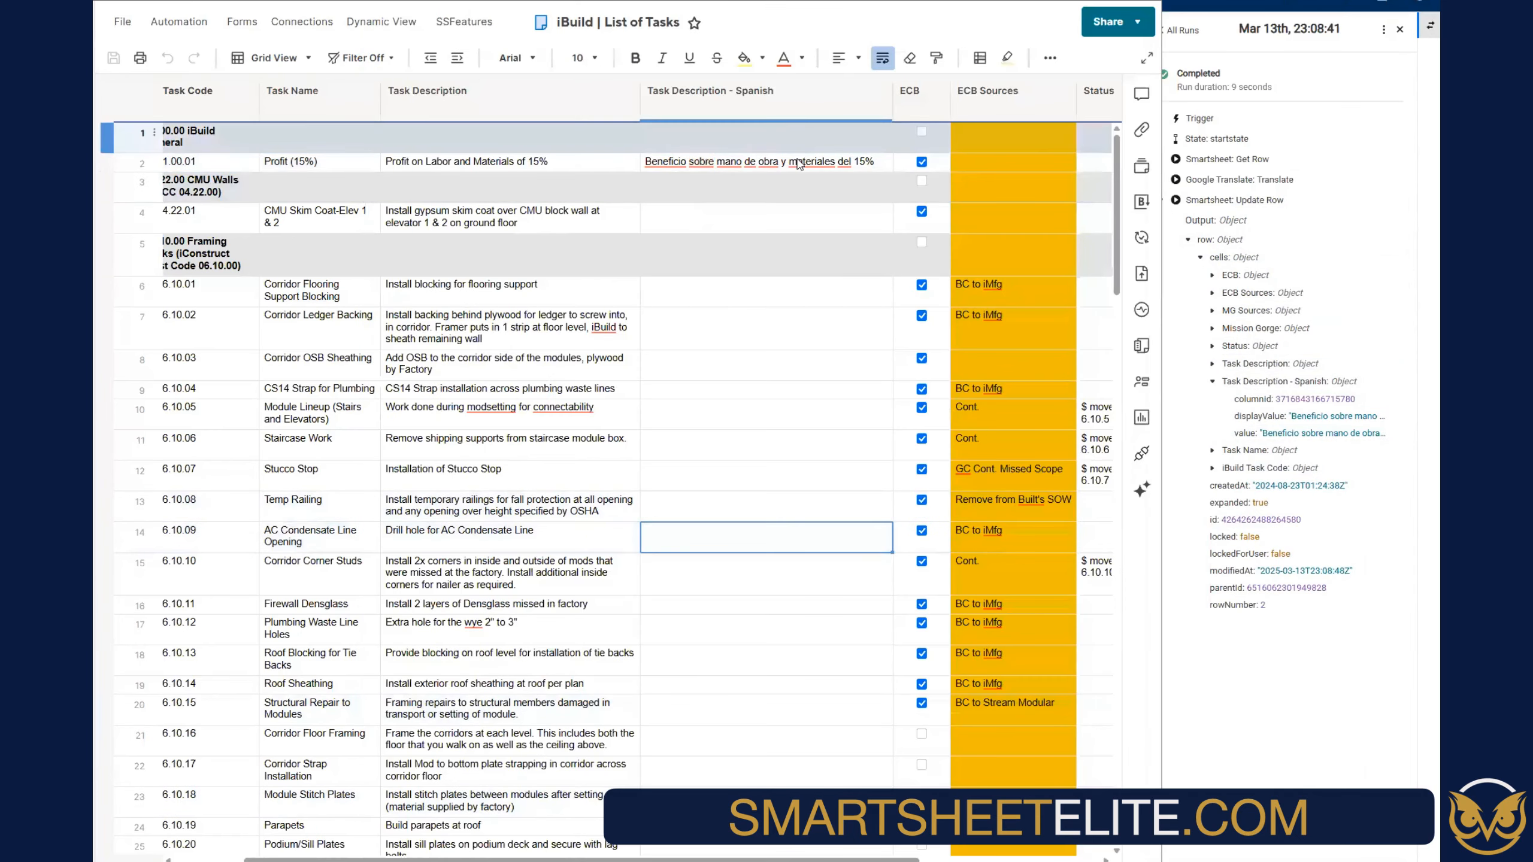
{"action": "left_click", "coordinate": [760, 221]}
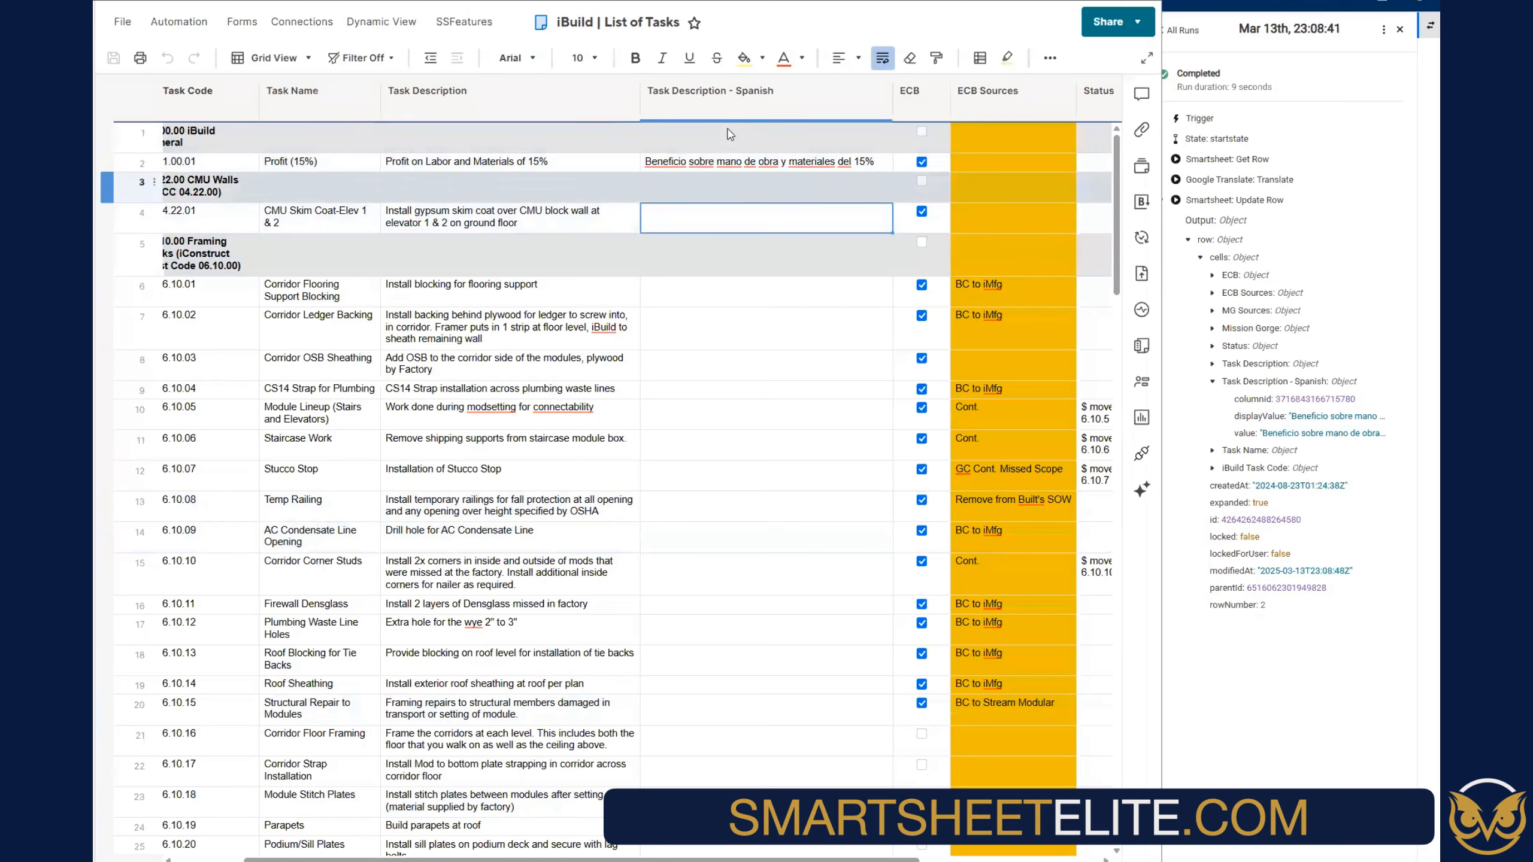
Return to the Bridge workflow, close the run log and open the Integrations page from the Trigger settings
{"action": "left_click", "coordinate": [1329, 94]}
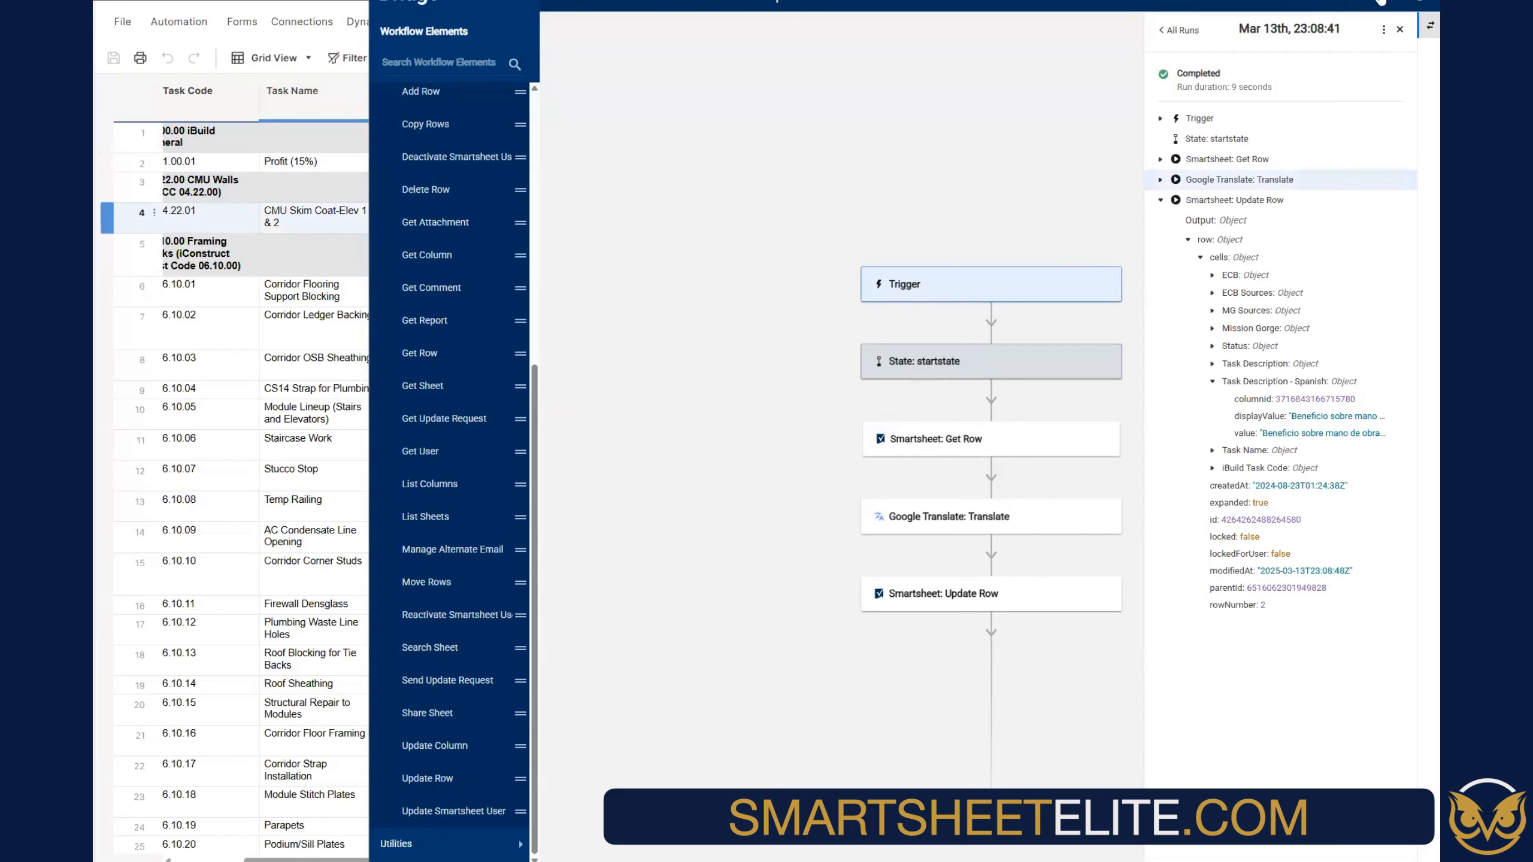
{"action": "left_click", "coordinate": [1401, 30]}
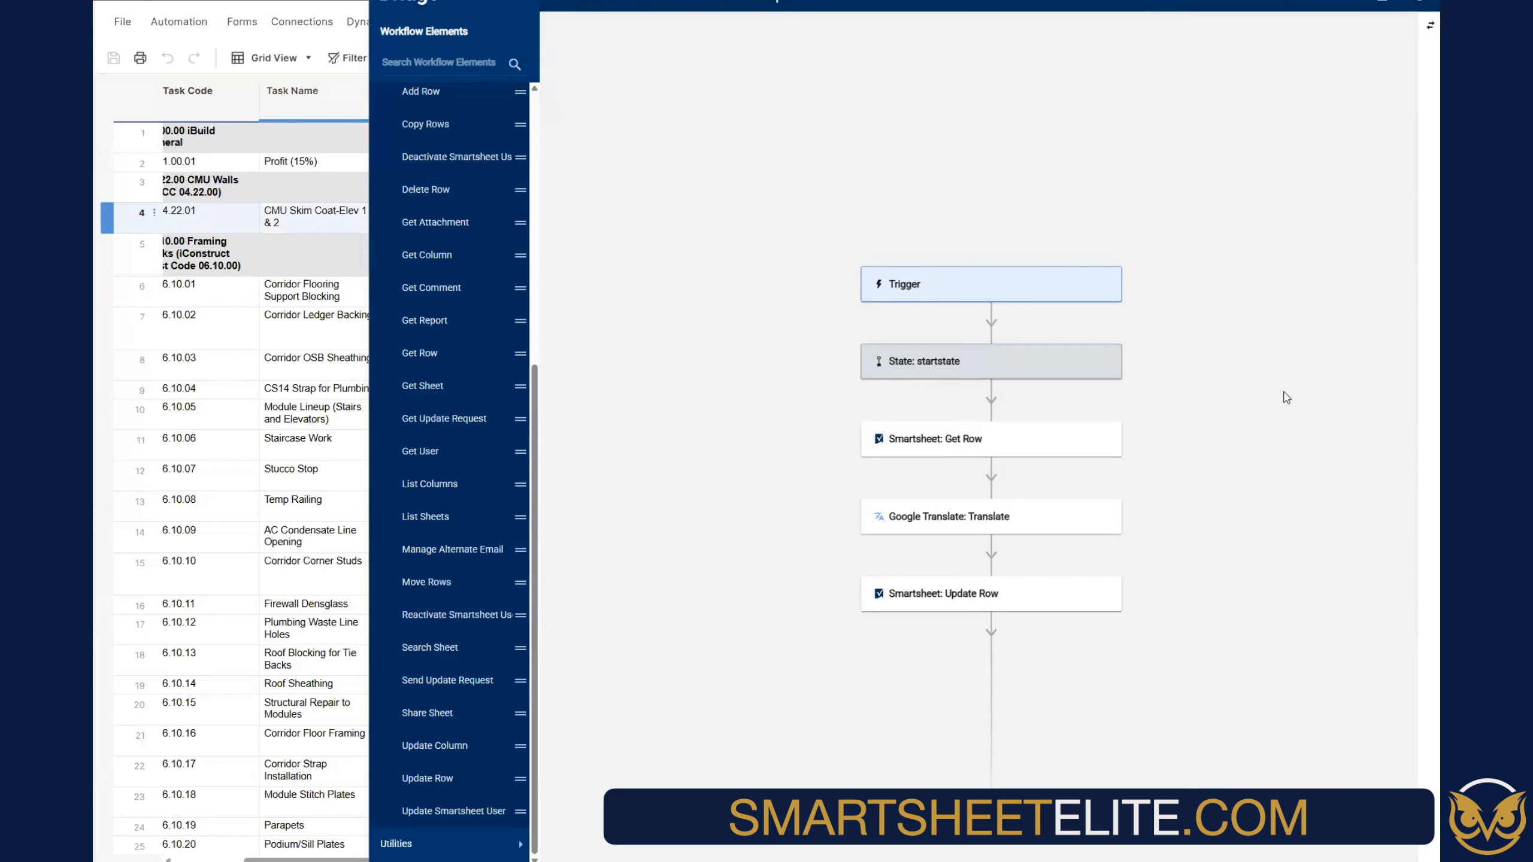
{"action": "left_click", "coordinate": [935, 285]}
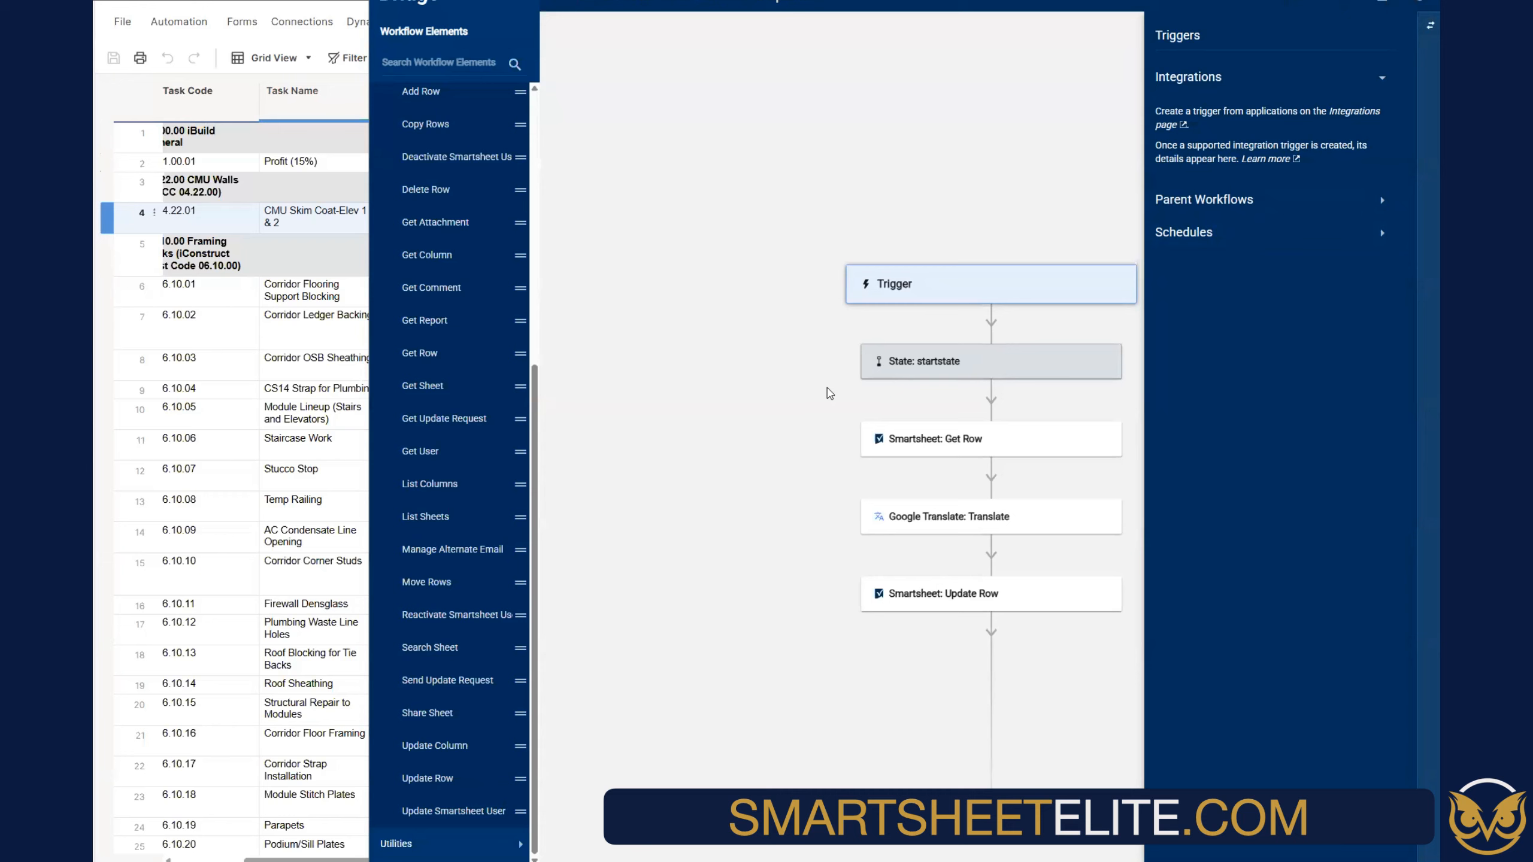
{"action": "left_click", "coordinate": [1381, 82]}
{"action": "left_click", "coordinate": [1350, 117]}
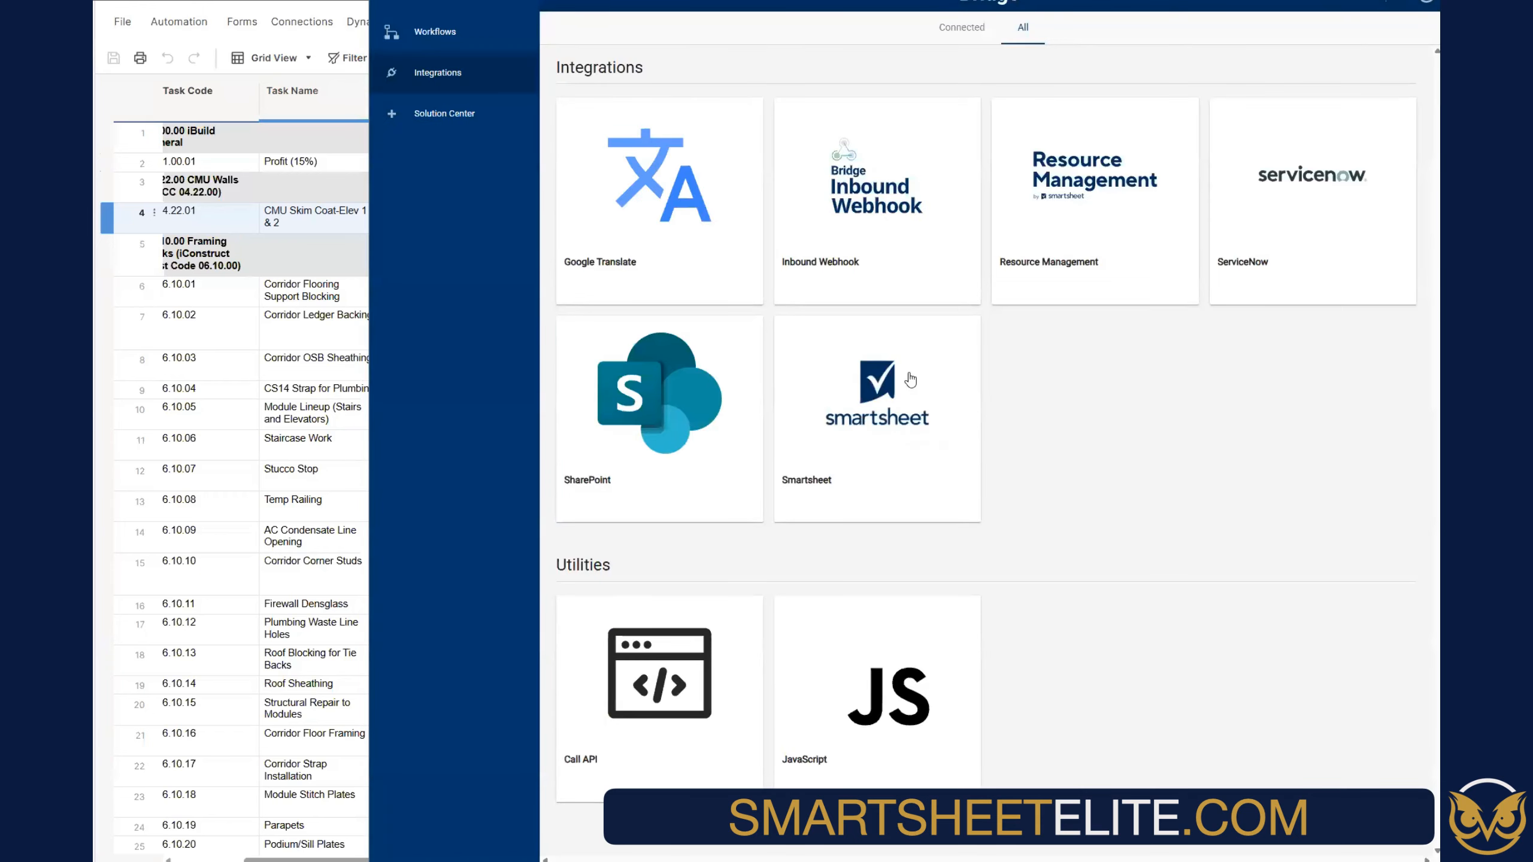
Open the Smartsheet integration's trigger settings and add a new trigger
{"action": "left_click", "coordinate": [911, 379]}
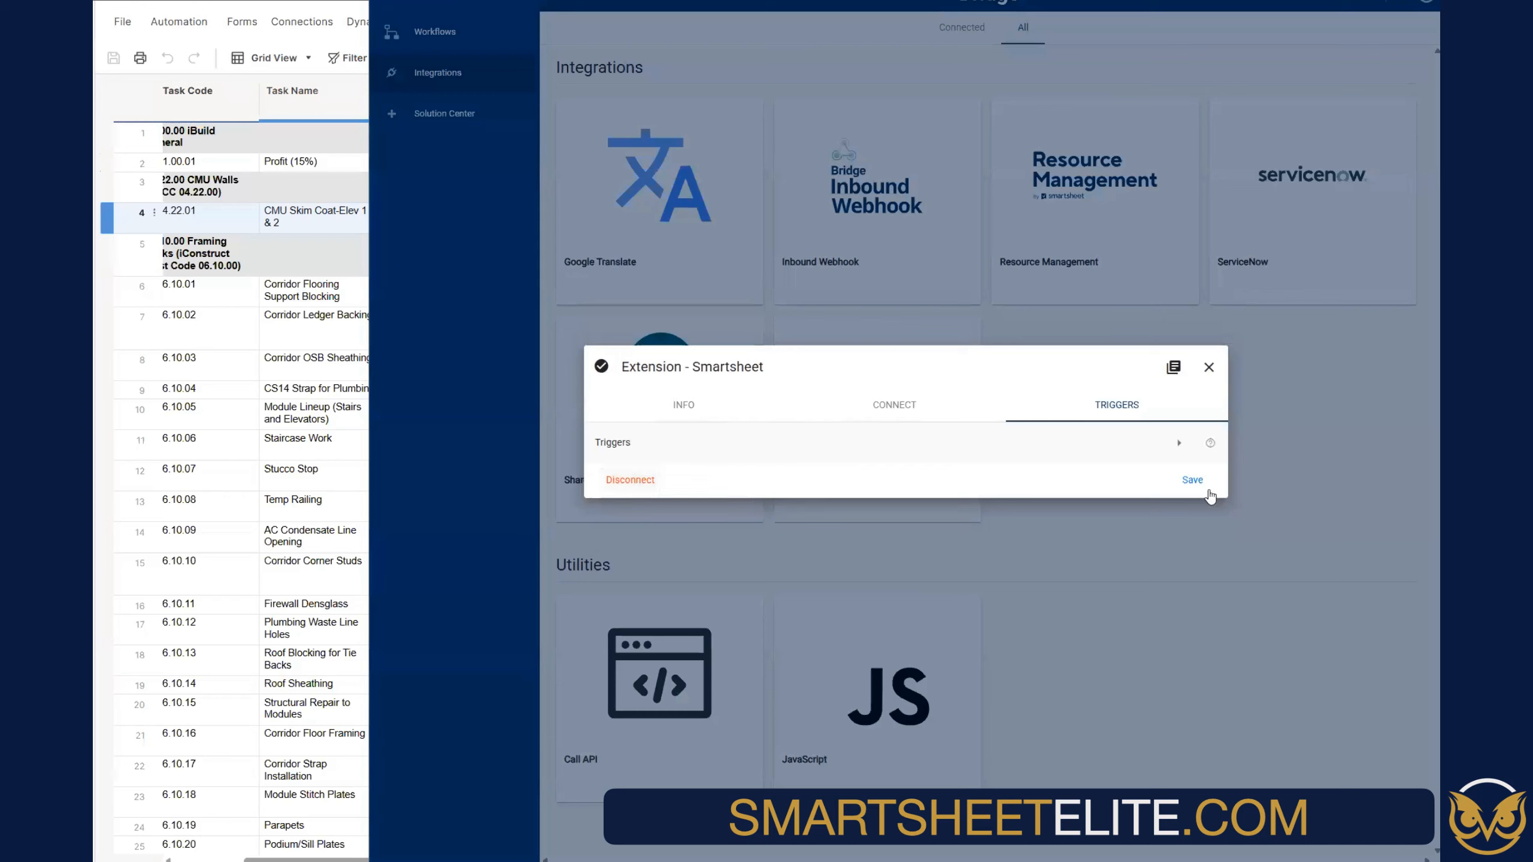
{"action": "left_click", "coordinate": [1190, 480]}
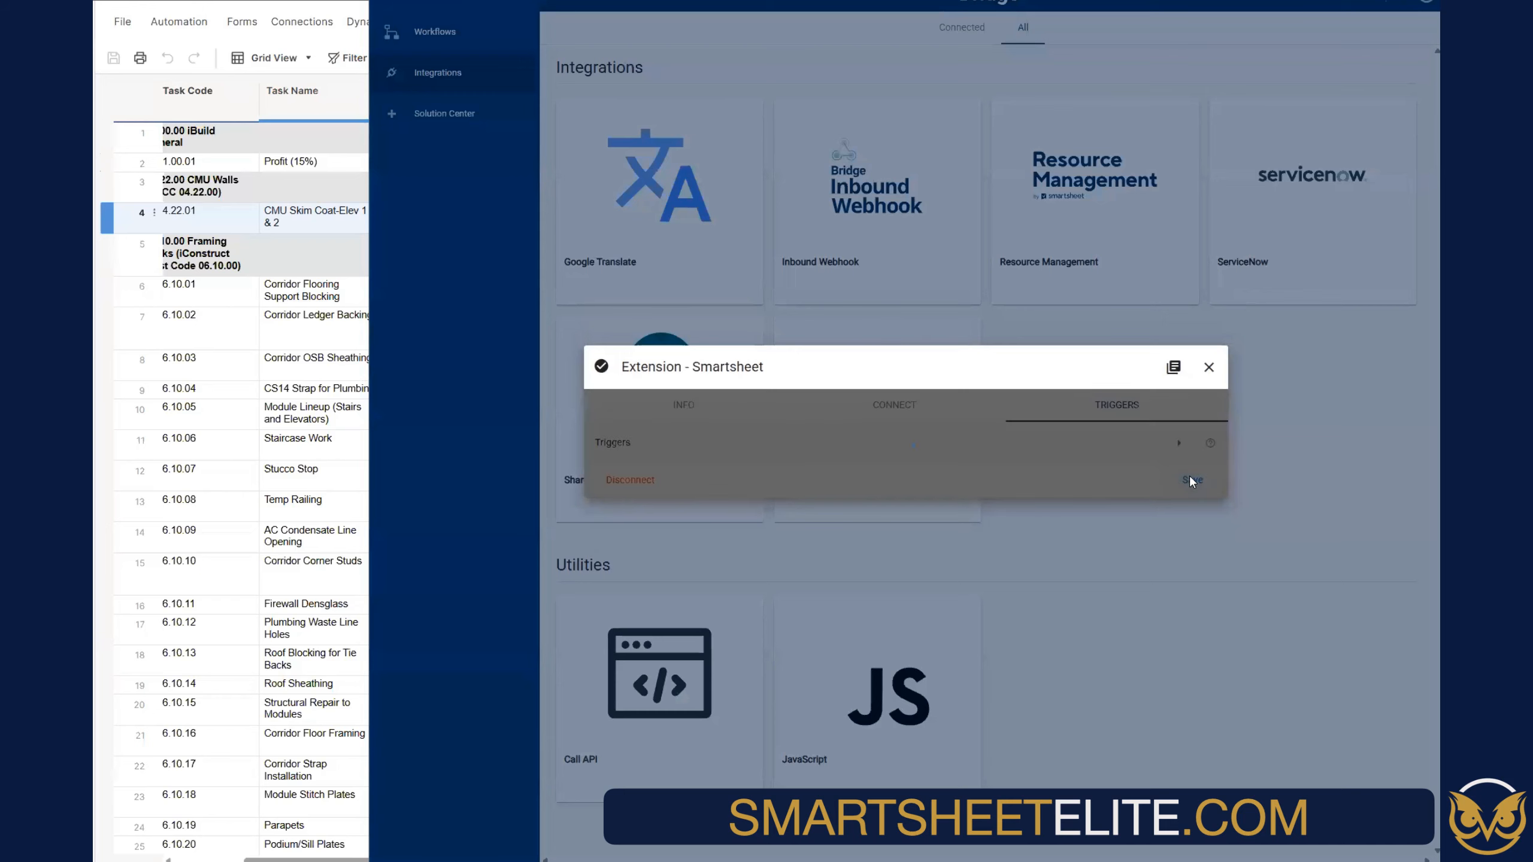
{"action": "left_click", "coordinate": [630, 441]}
{"action": "left_click", "coordinate": [649, 460]}
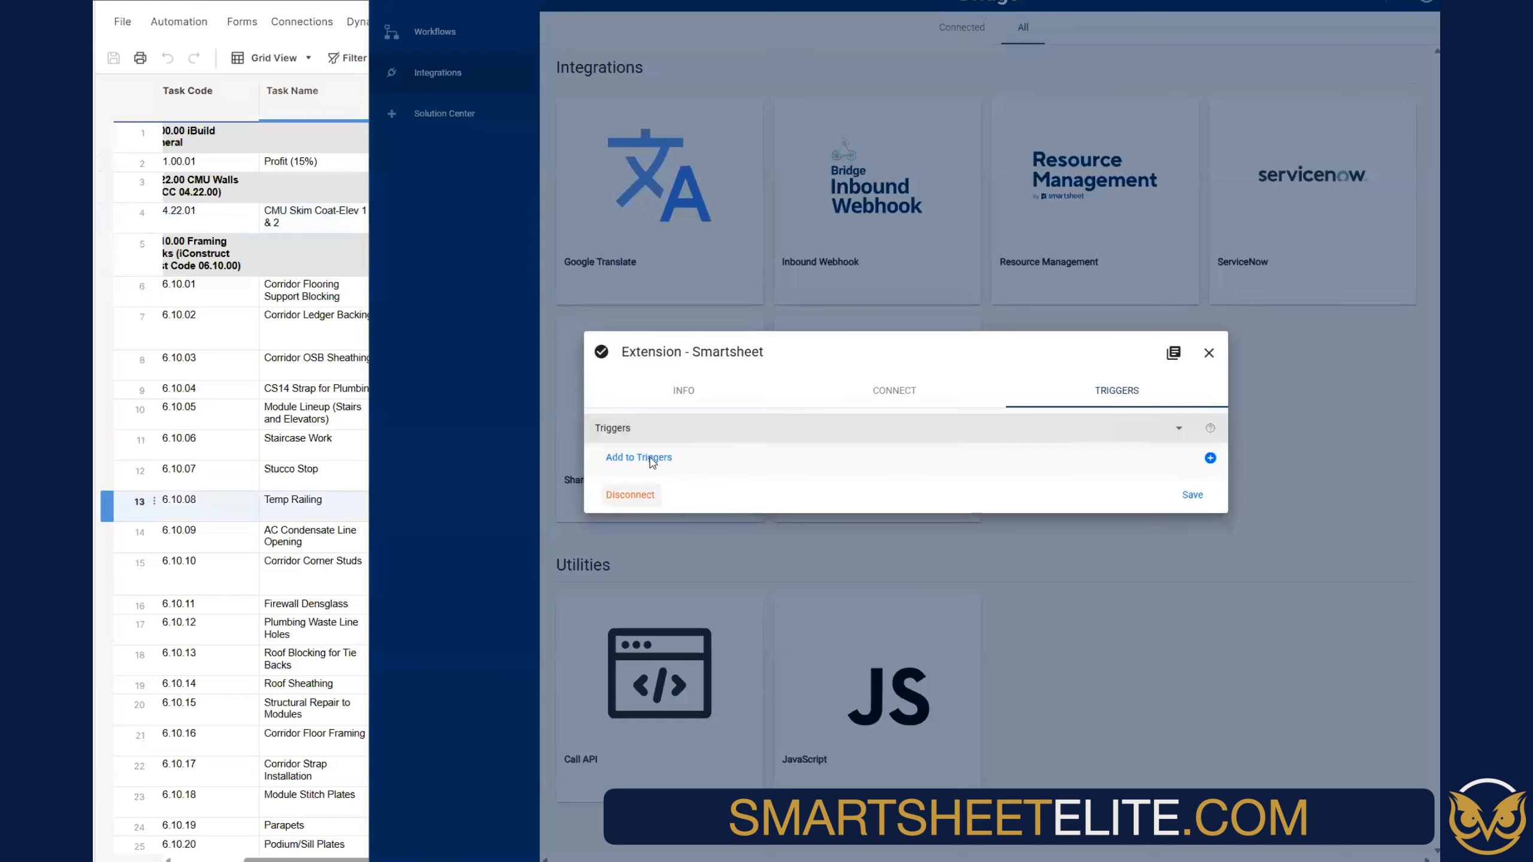
Name the new Smartsheet trigger "1-iBuild Task Description Input"
{"action": "left_click", "coordinate": [670, 385]}
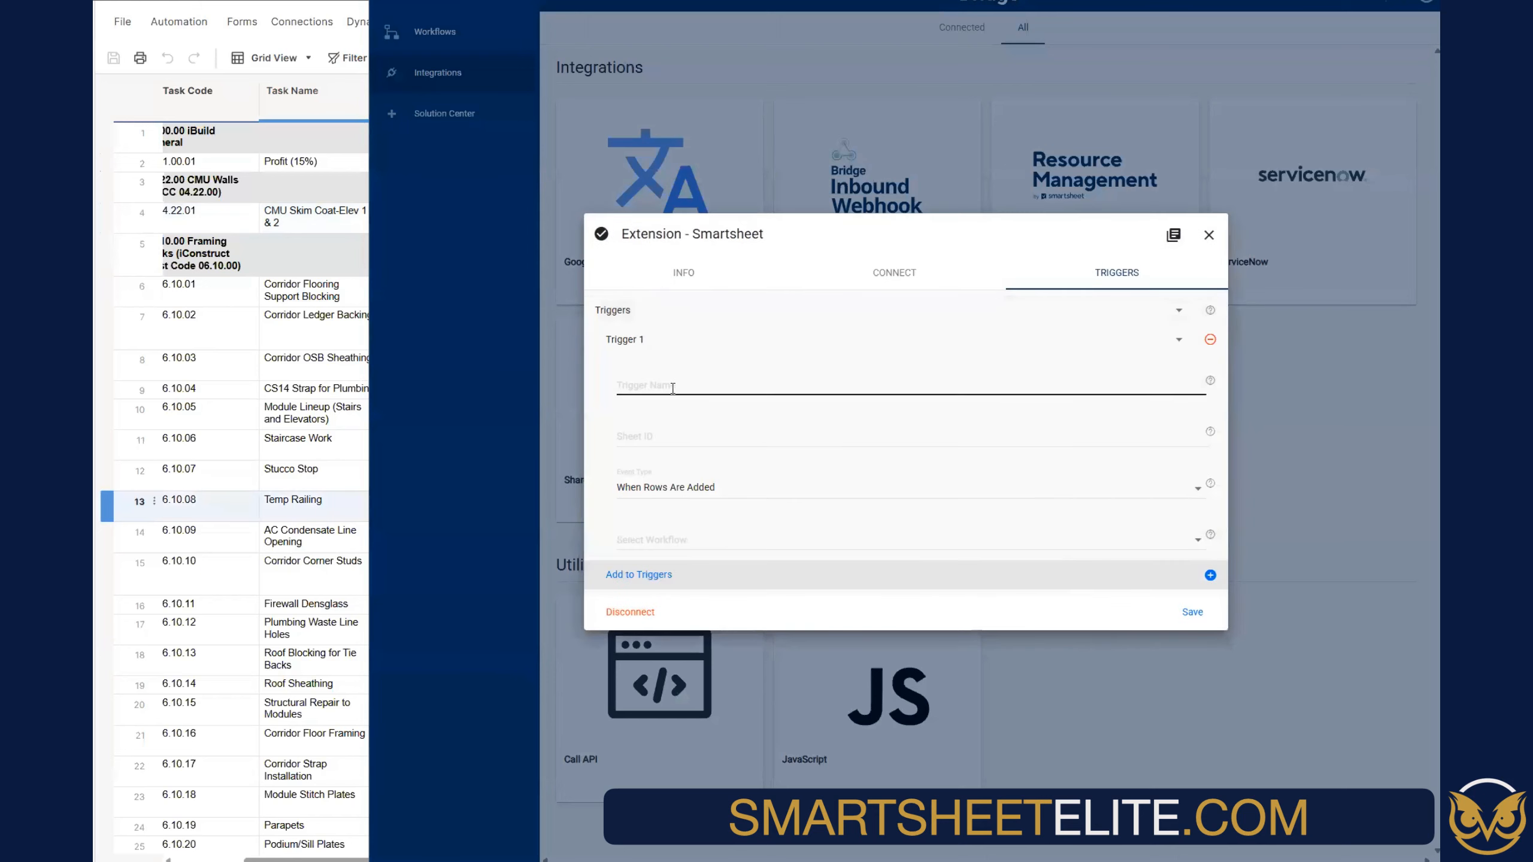
{"action": "left_click", "coordinate": [935, 386]}
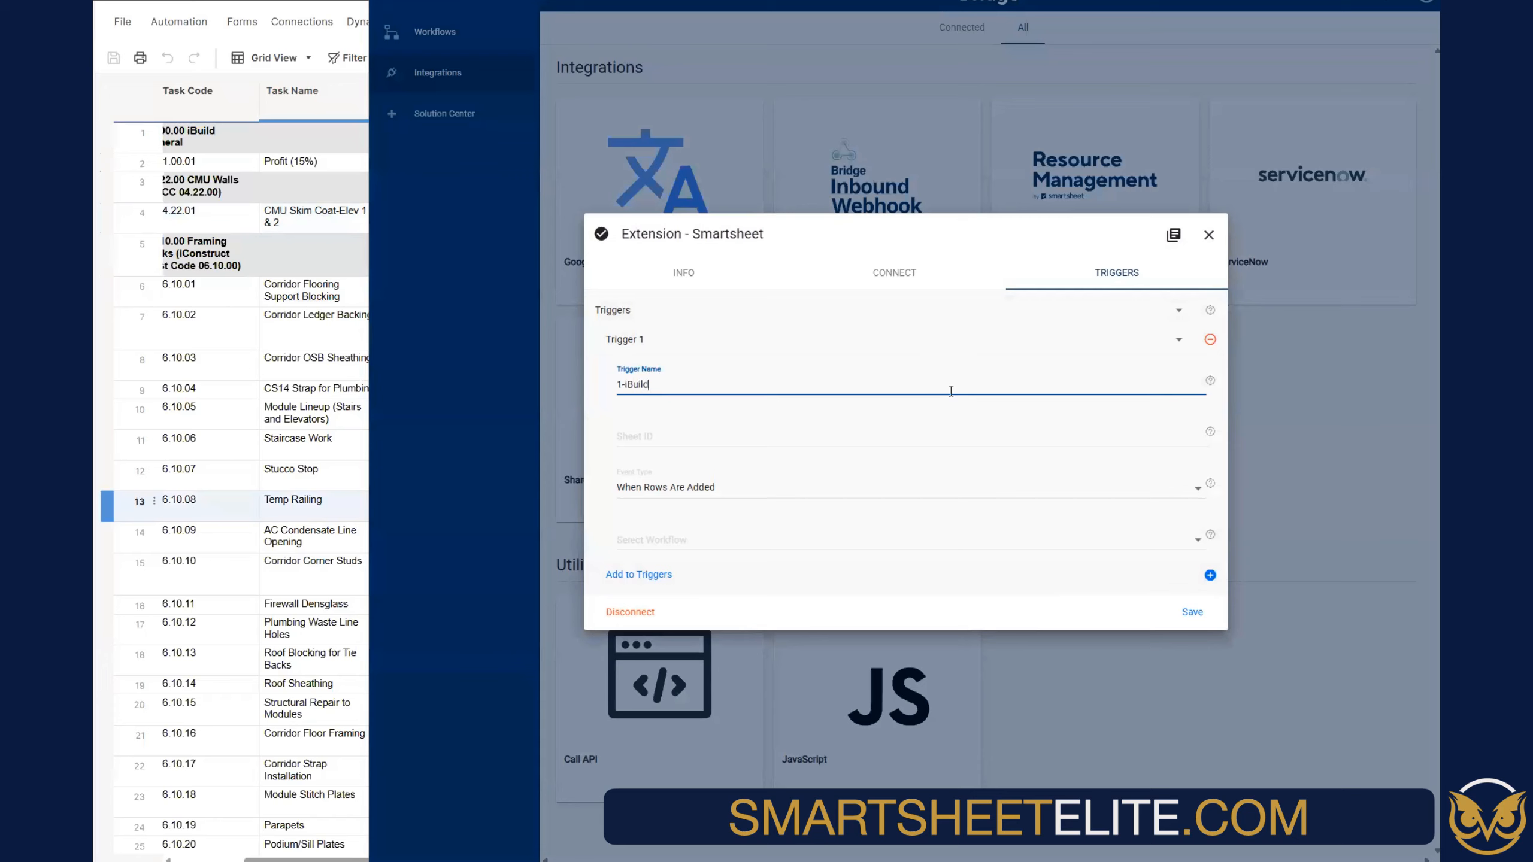
{"action": "type", "text": "Task Description Input"}
Copy the sheet ID from the iBuild | List of Tasks properties into the trigger's Sheet ID
{"action": "left_click", "coordinate": [634, 435]}
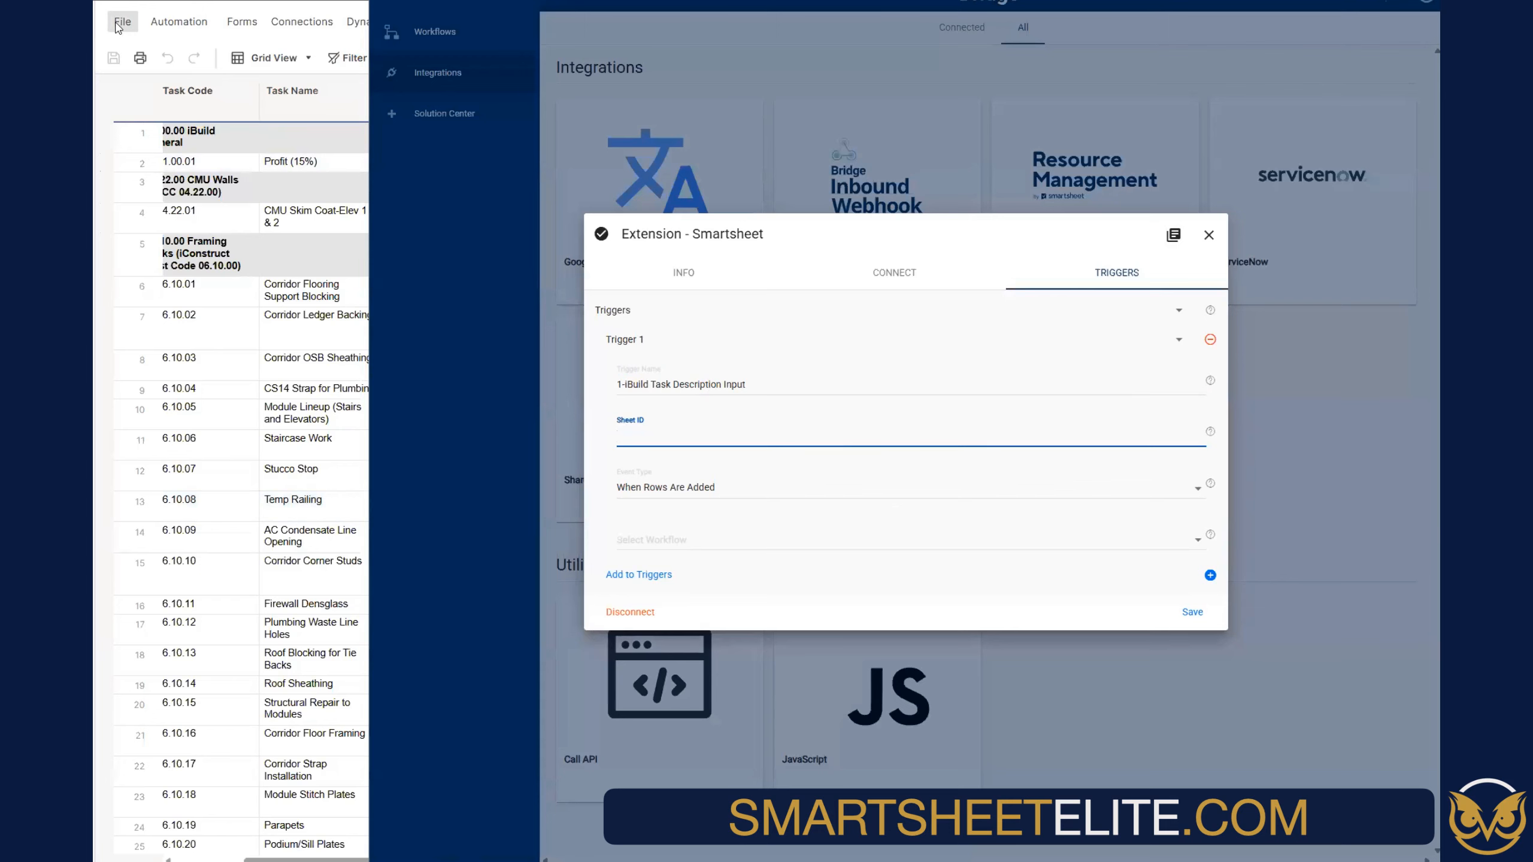
{"action": "left_click", "coordinate": [119, 23]}
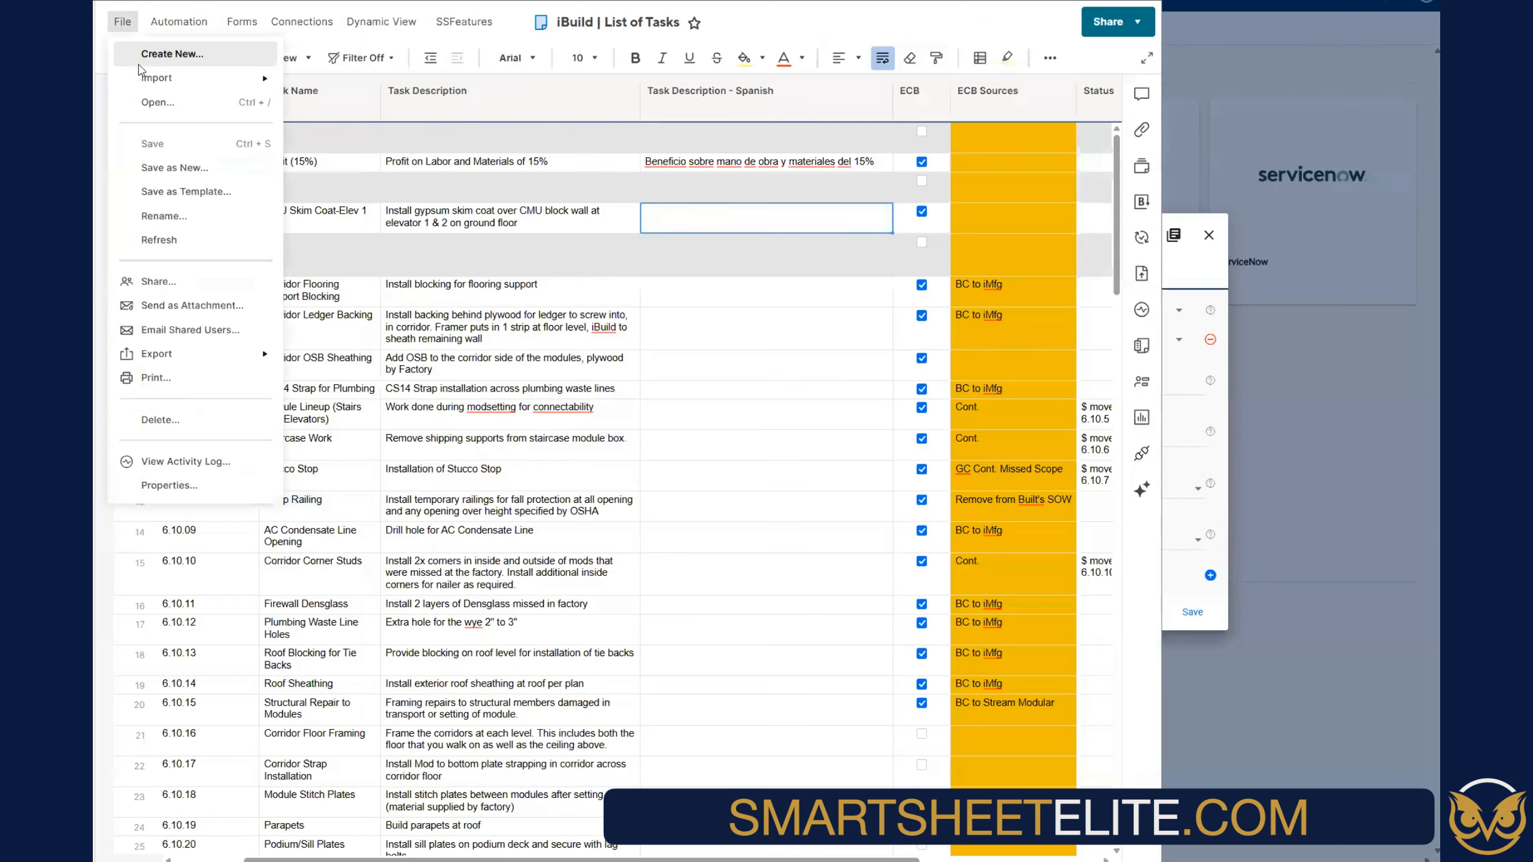
{"action": "left_click", "coordinate": [170, 486]}
{"action": "key", "text": "ctrl+c"}
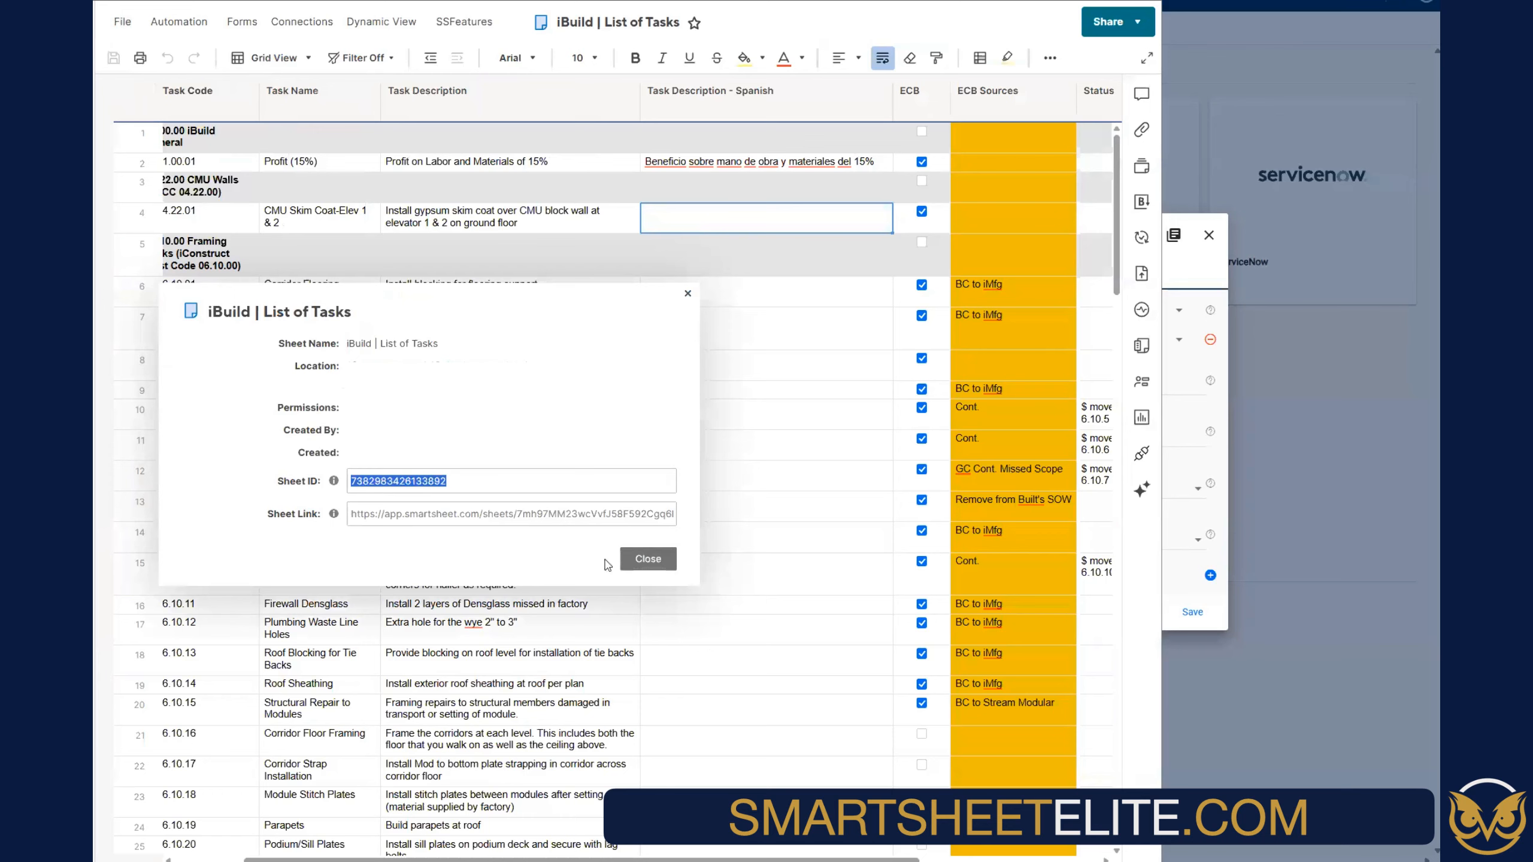
{"action": "left_click", "coordinate": [647, 559]}
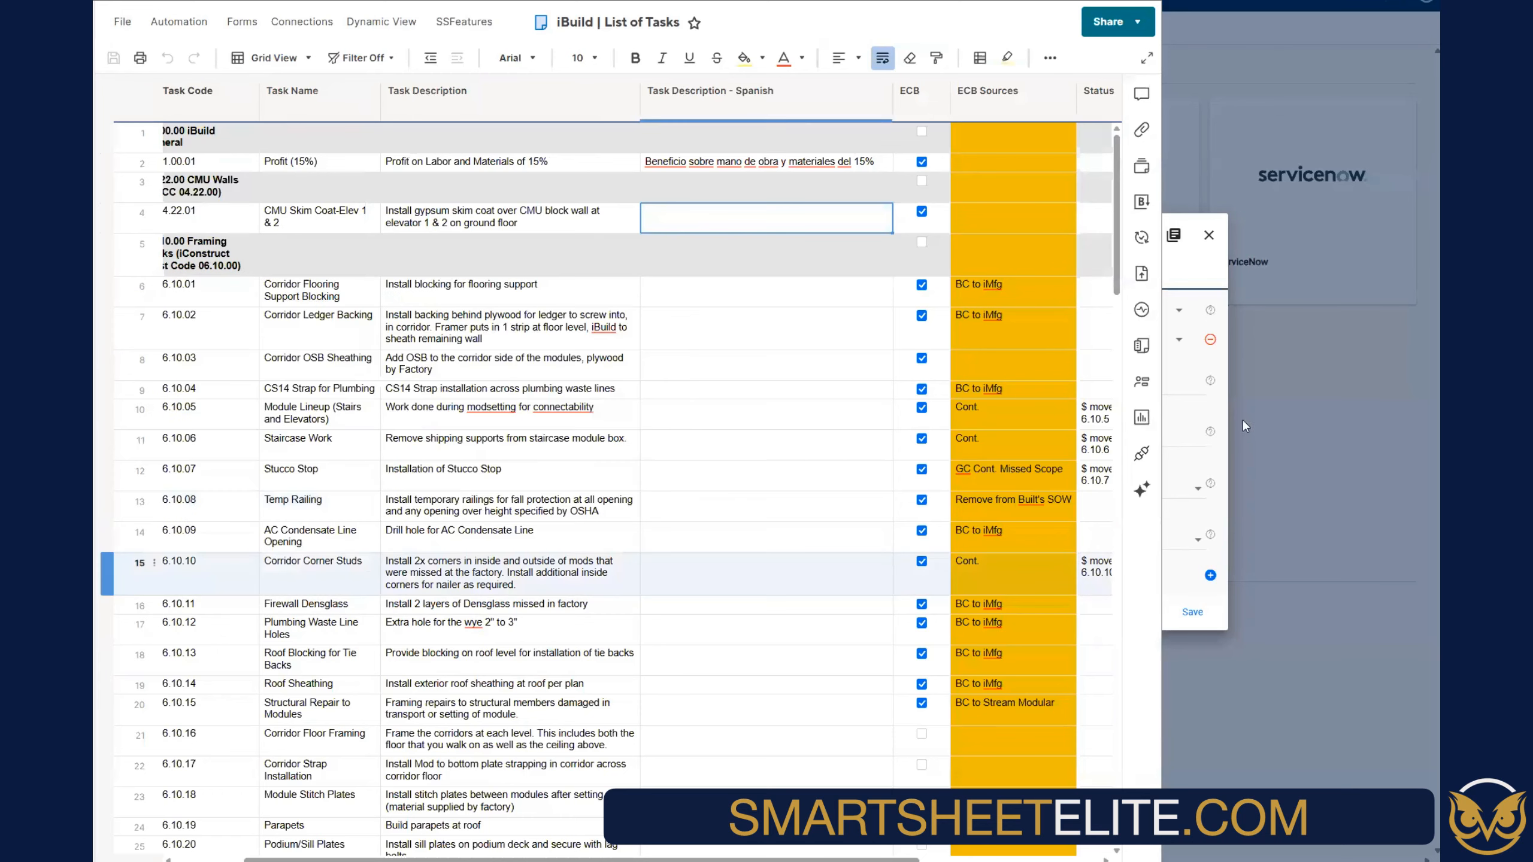
{"action": "left_click", "coordinate": [1242, 420]}
{"action": "left_click", "coordinate": [737, 447]}
{"action": "key", "text": "ctrl+v"}
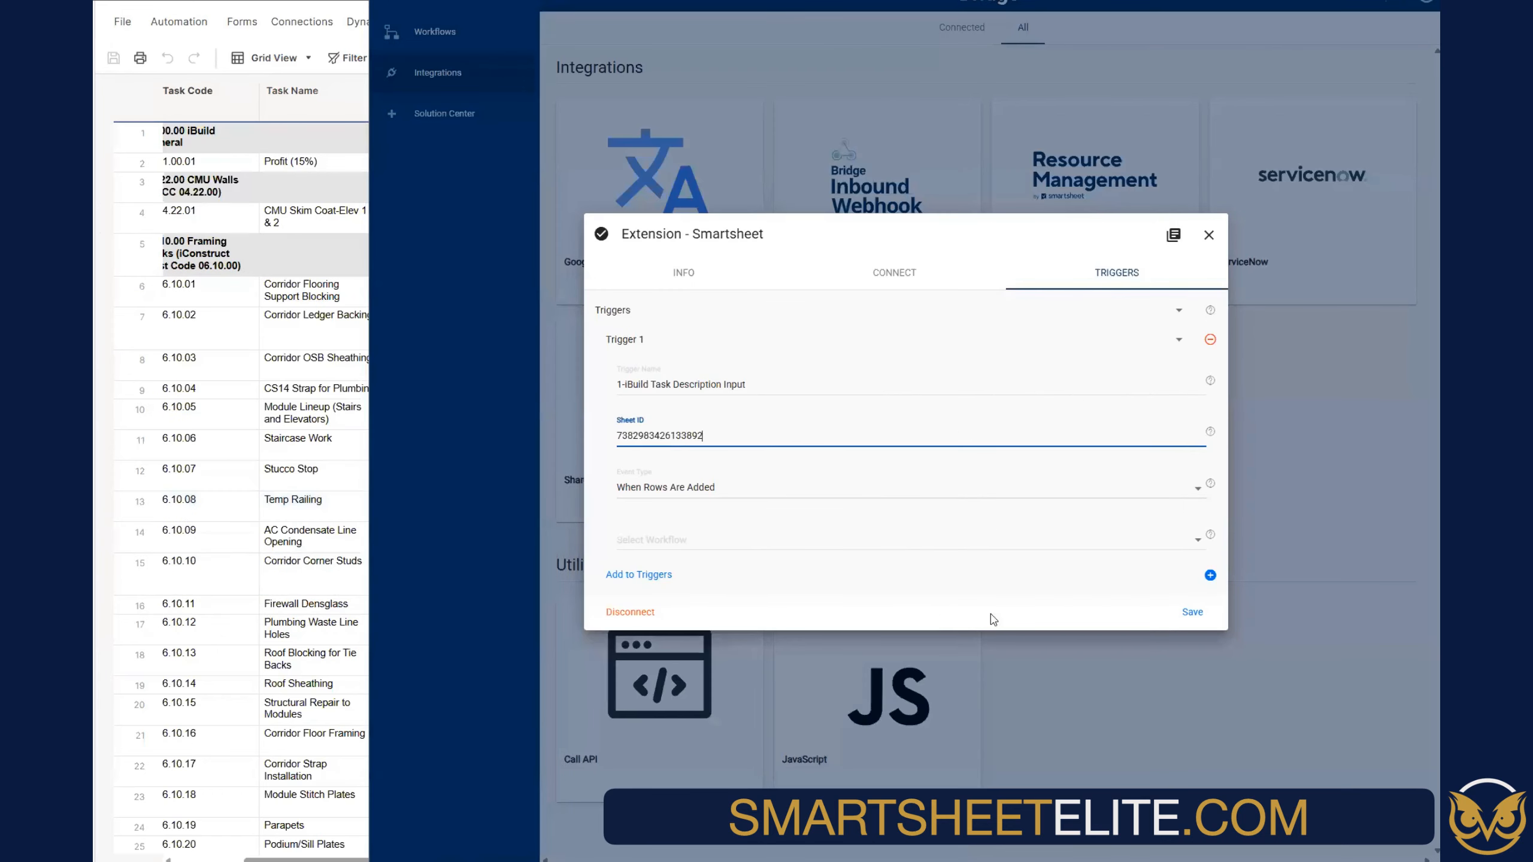
Set the trigger's event type to When Column Values Are Changed
{"action": "left_click", "coordinate": [677, 499]}
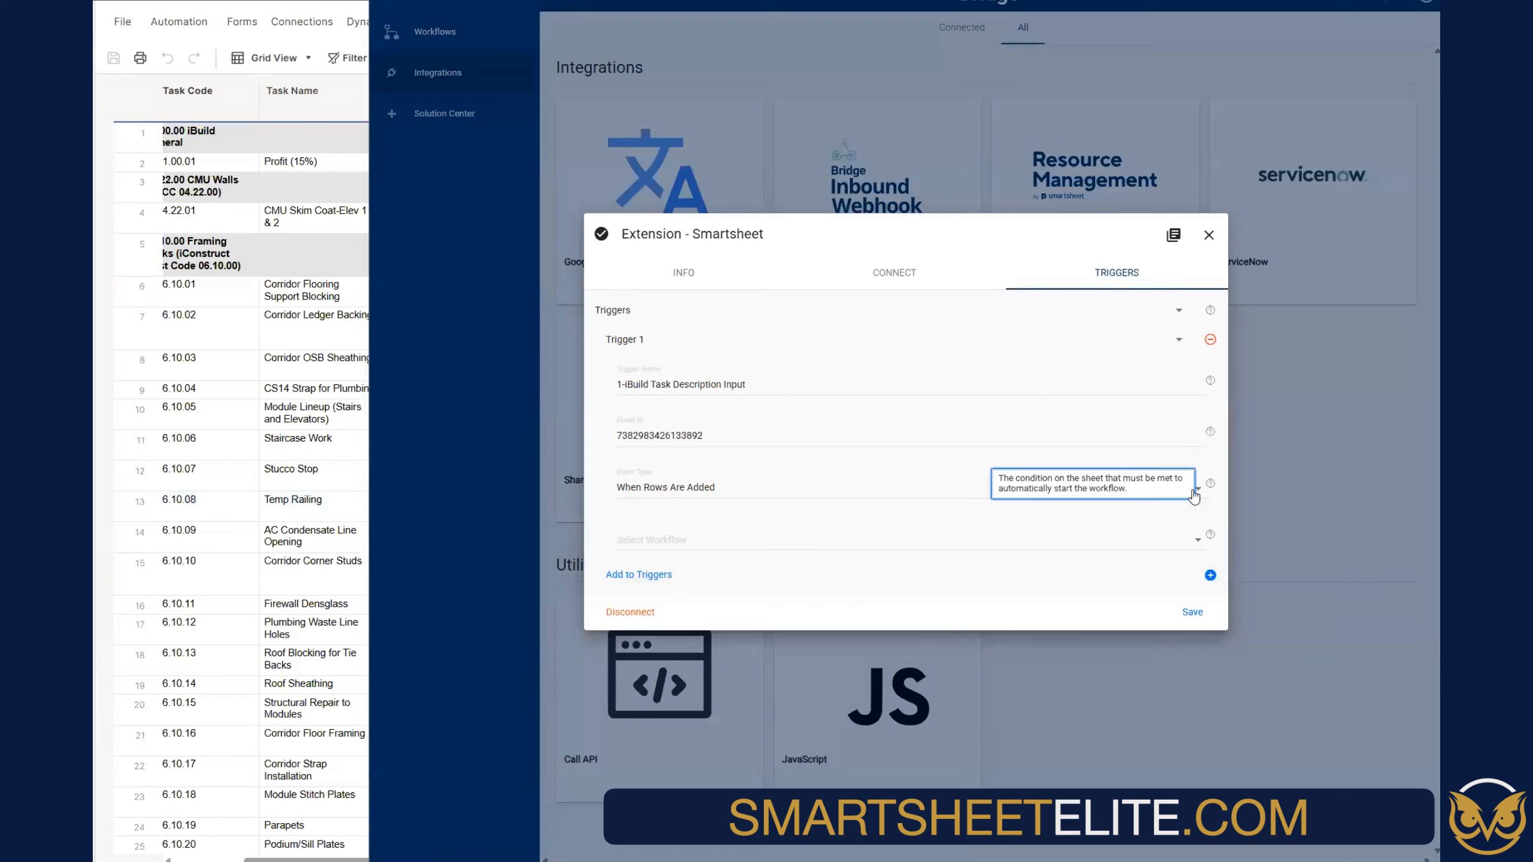
{"action": "left_click", "coordinate": [748, 507]}
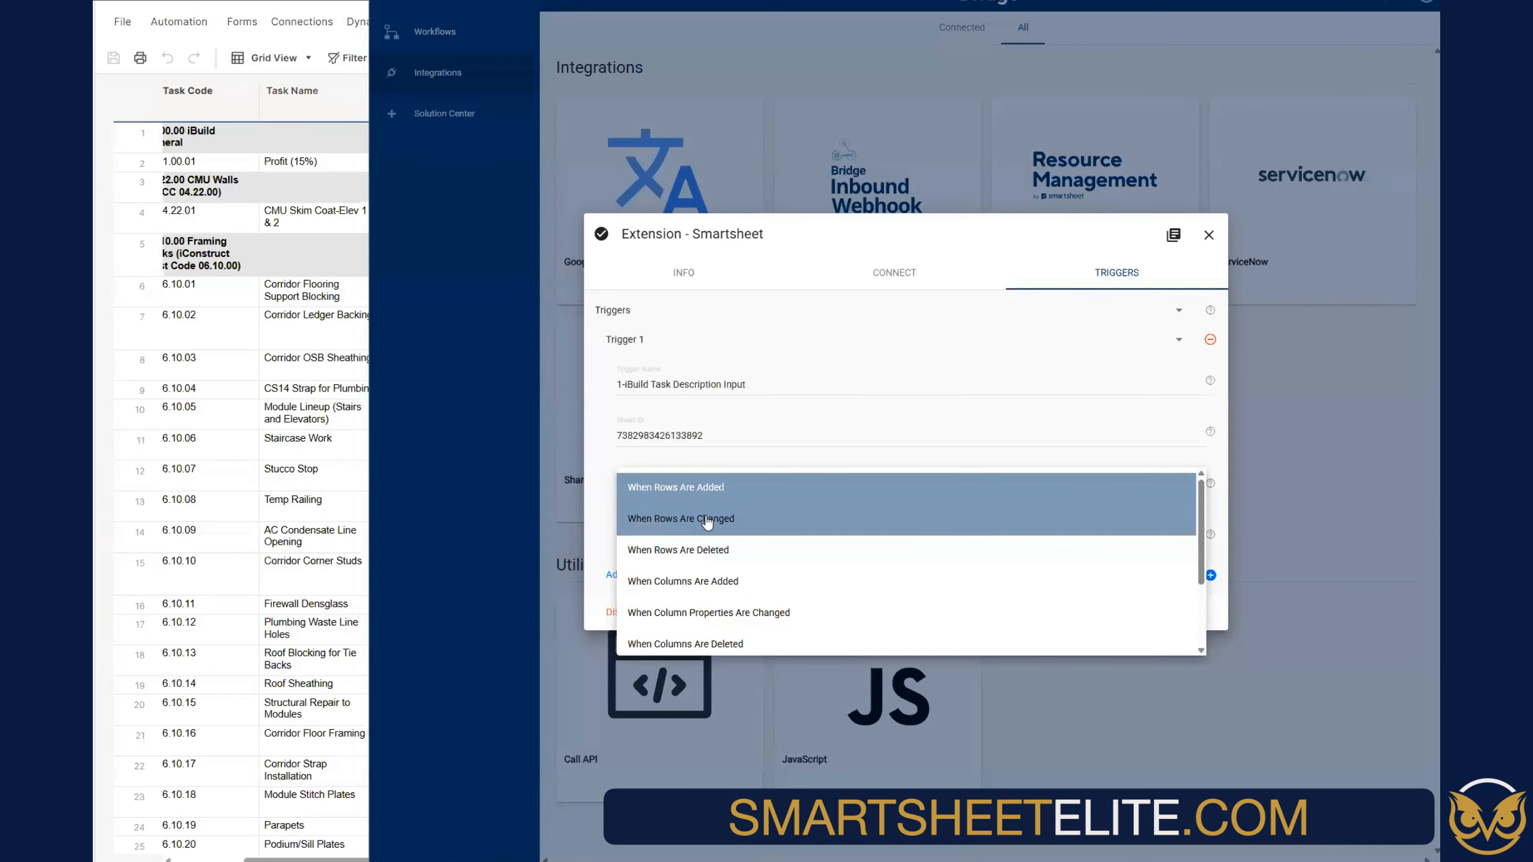
{"action": "scroll", "coordinate": [721, 574], "scroll_direction": "down", "scroll_amount": 3}
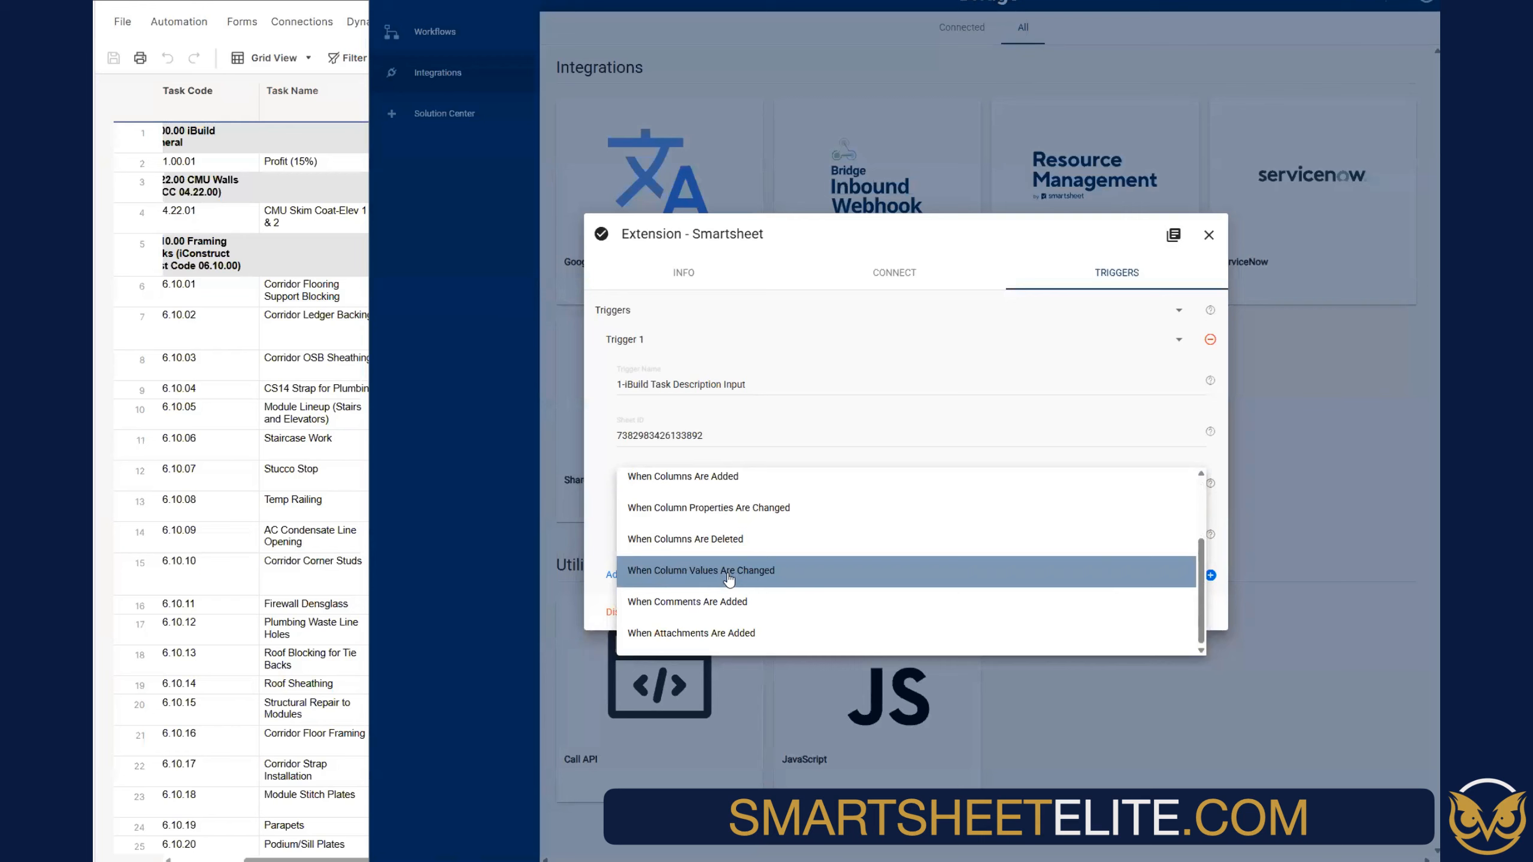
{"action": "left_click", "coordinate": [729, 576]}
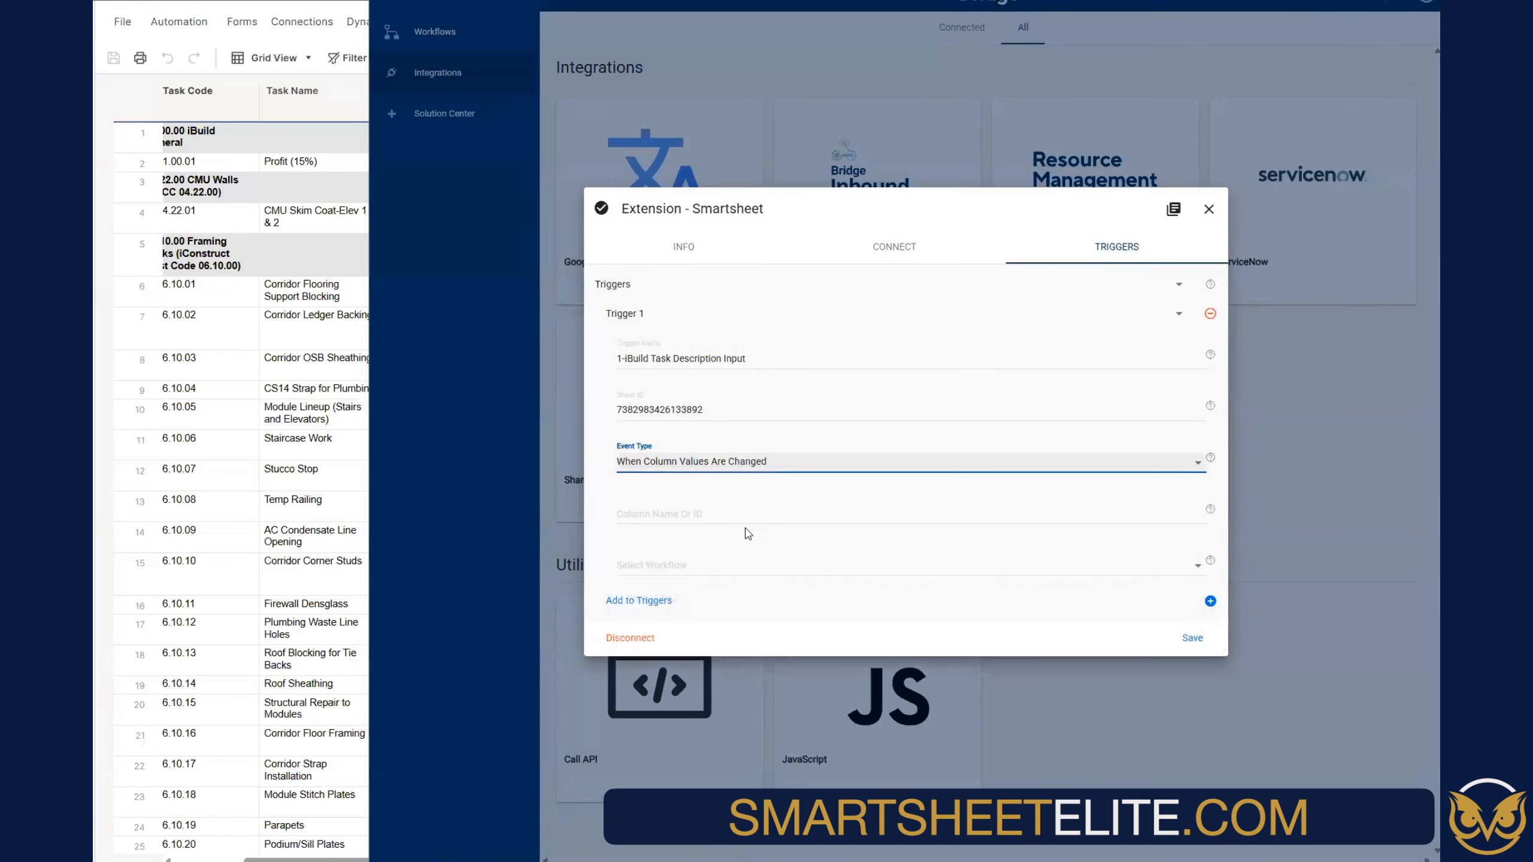
Look up the Task Description column's ID in the sheet and enter it as the trigger's Column Name or ID
{"action": "left_click", "coordinate": [300, 96]}
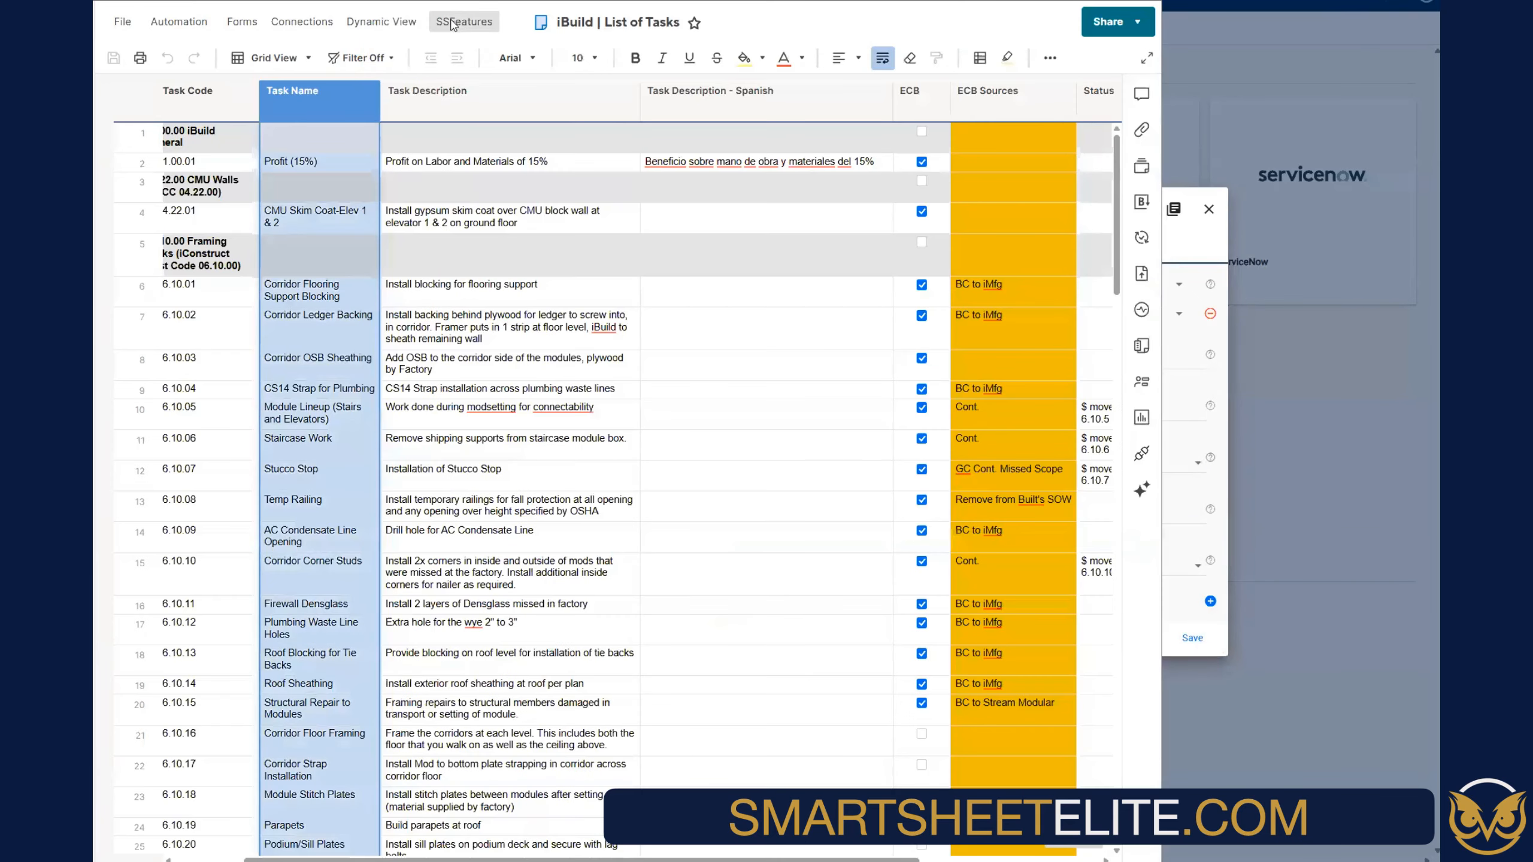
{"action": "left_click", "coordinate": [463, 21]}
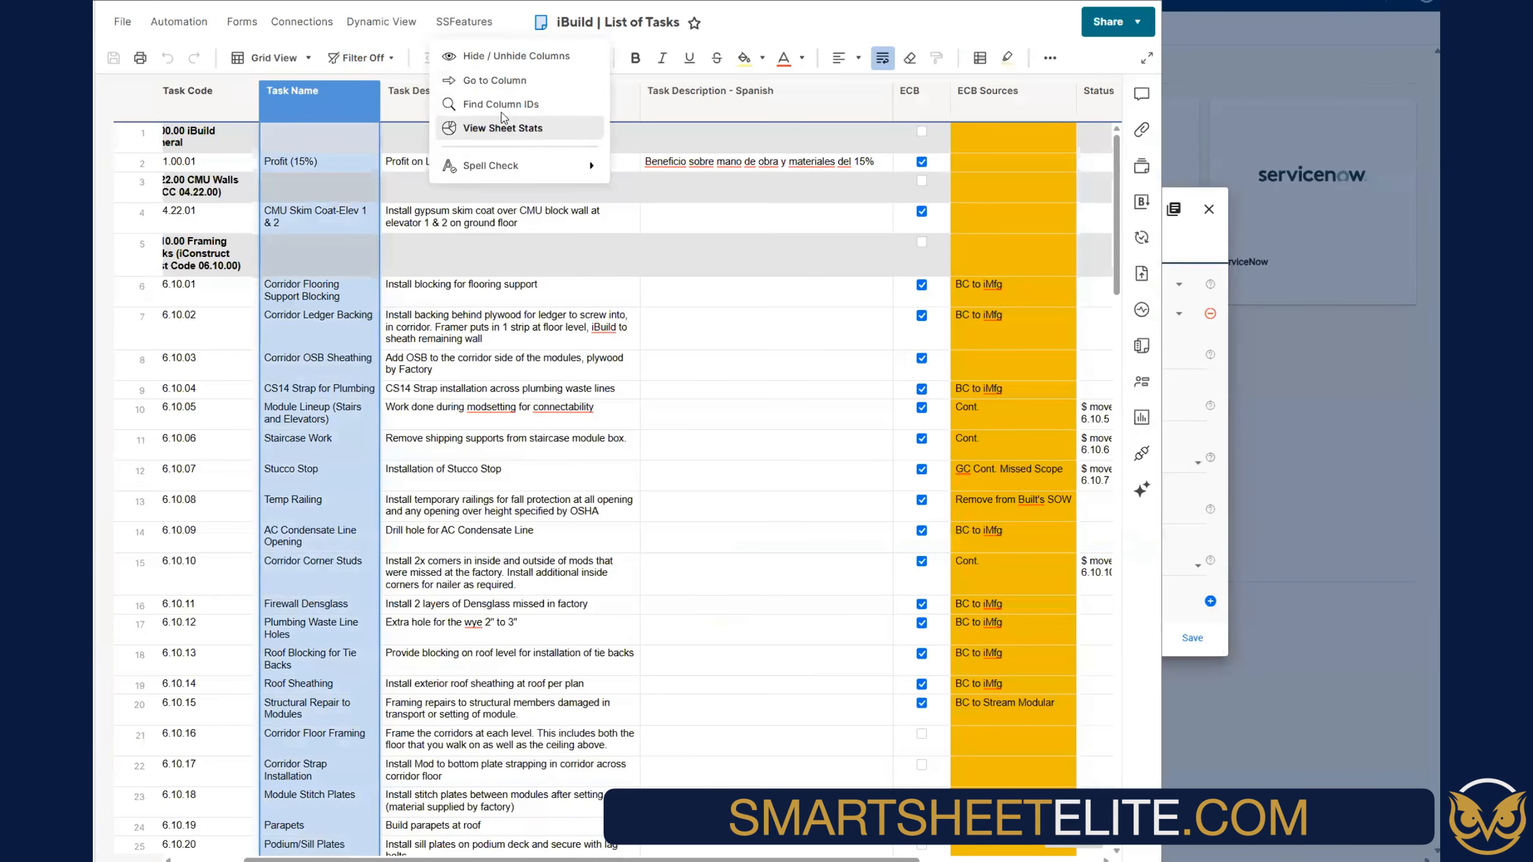
{"action": "left_click", "coordinate": [504, 104]}
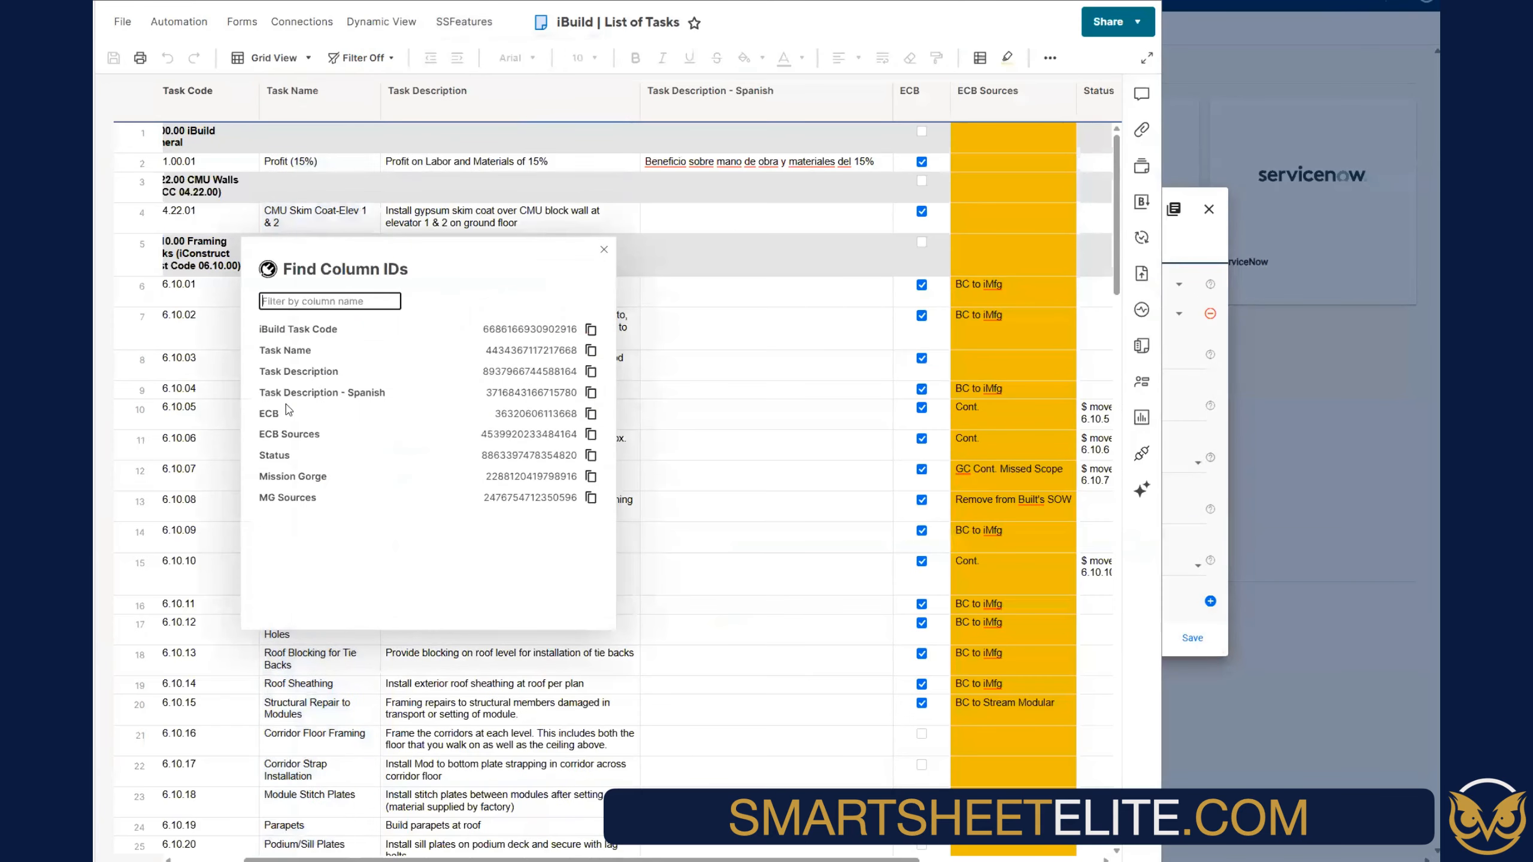
{"action": "left_click", "coordinate": [591, 371]}
{"action": "left_click", "coordinate": [703, 514]}
{"action": "key", "text": "ctrl+v"}
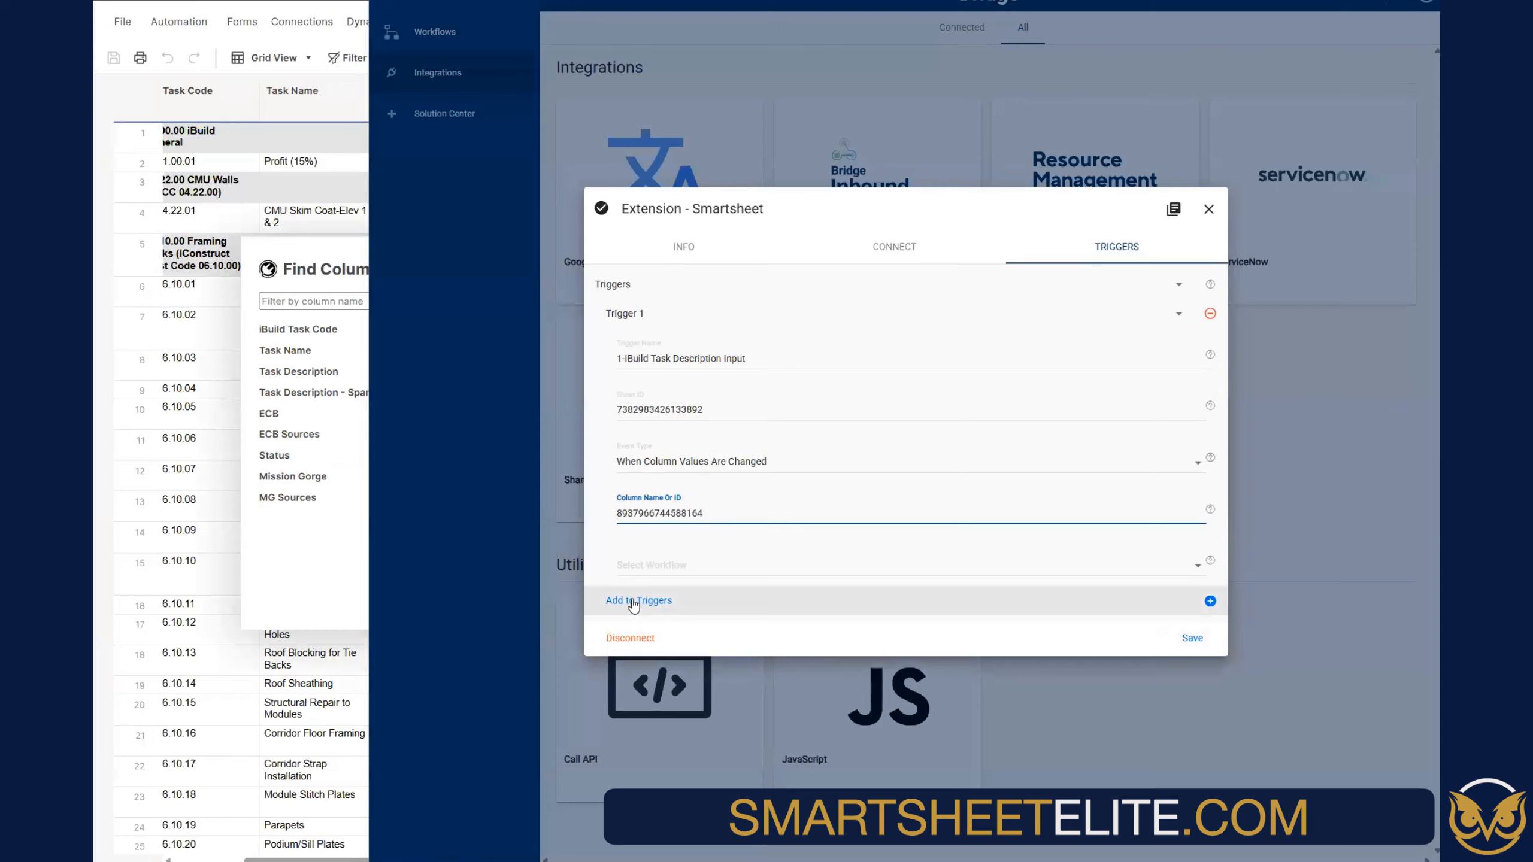
Assign the iBuild List of Tasks Translate to Spanish workflow to the trigger, save it and close the Smartsheet integration settings
{"action": "left_click", "coordinate": [667, 568]}
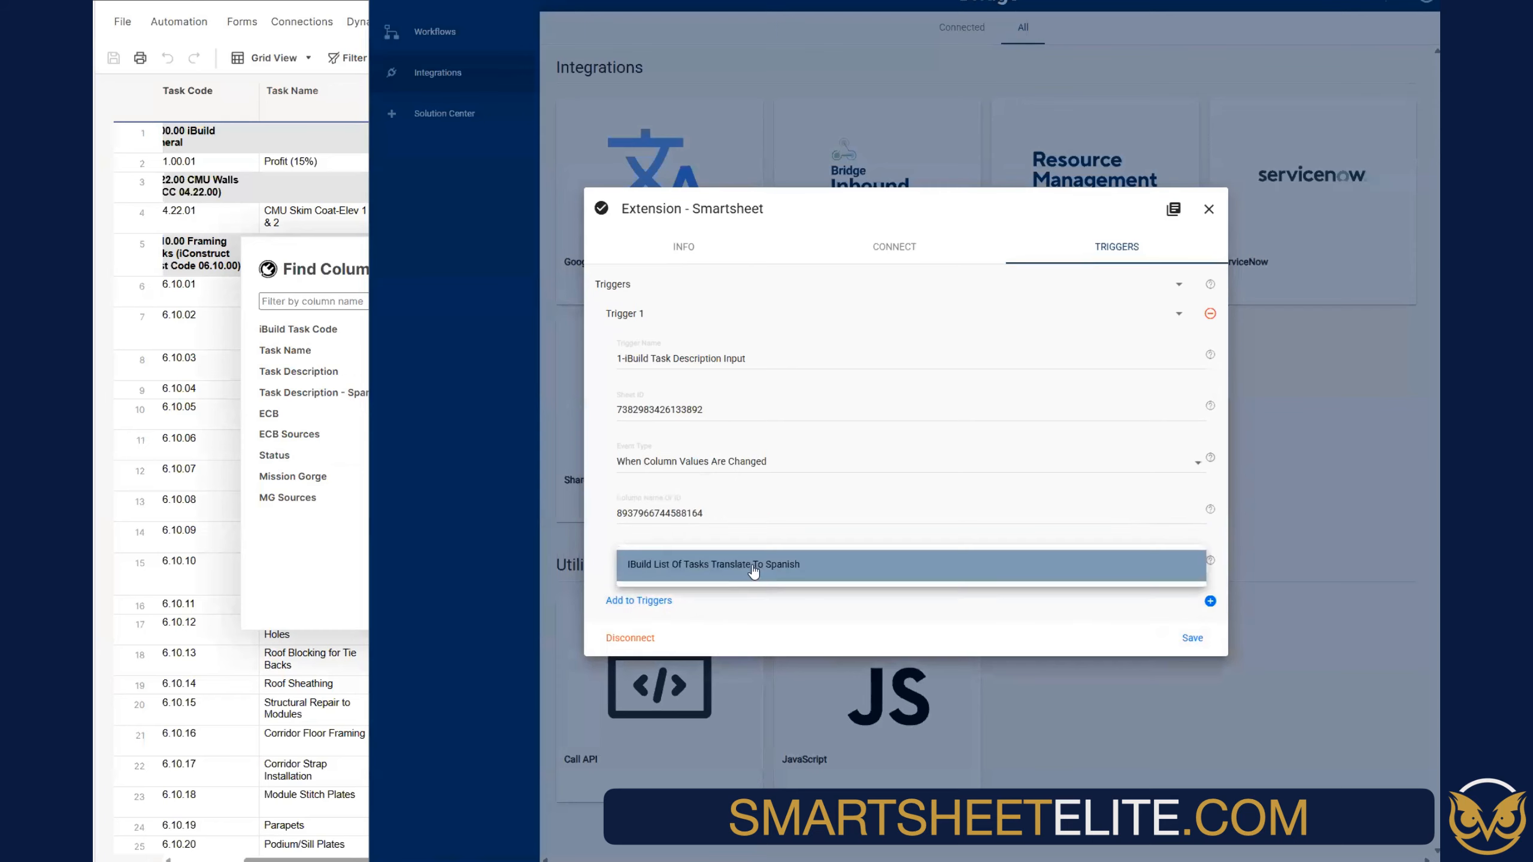
{"action": "left_click", "coordinate": [755, 571]}
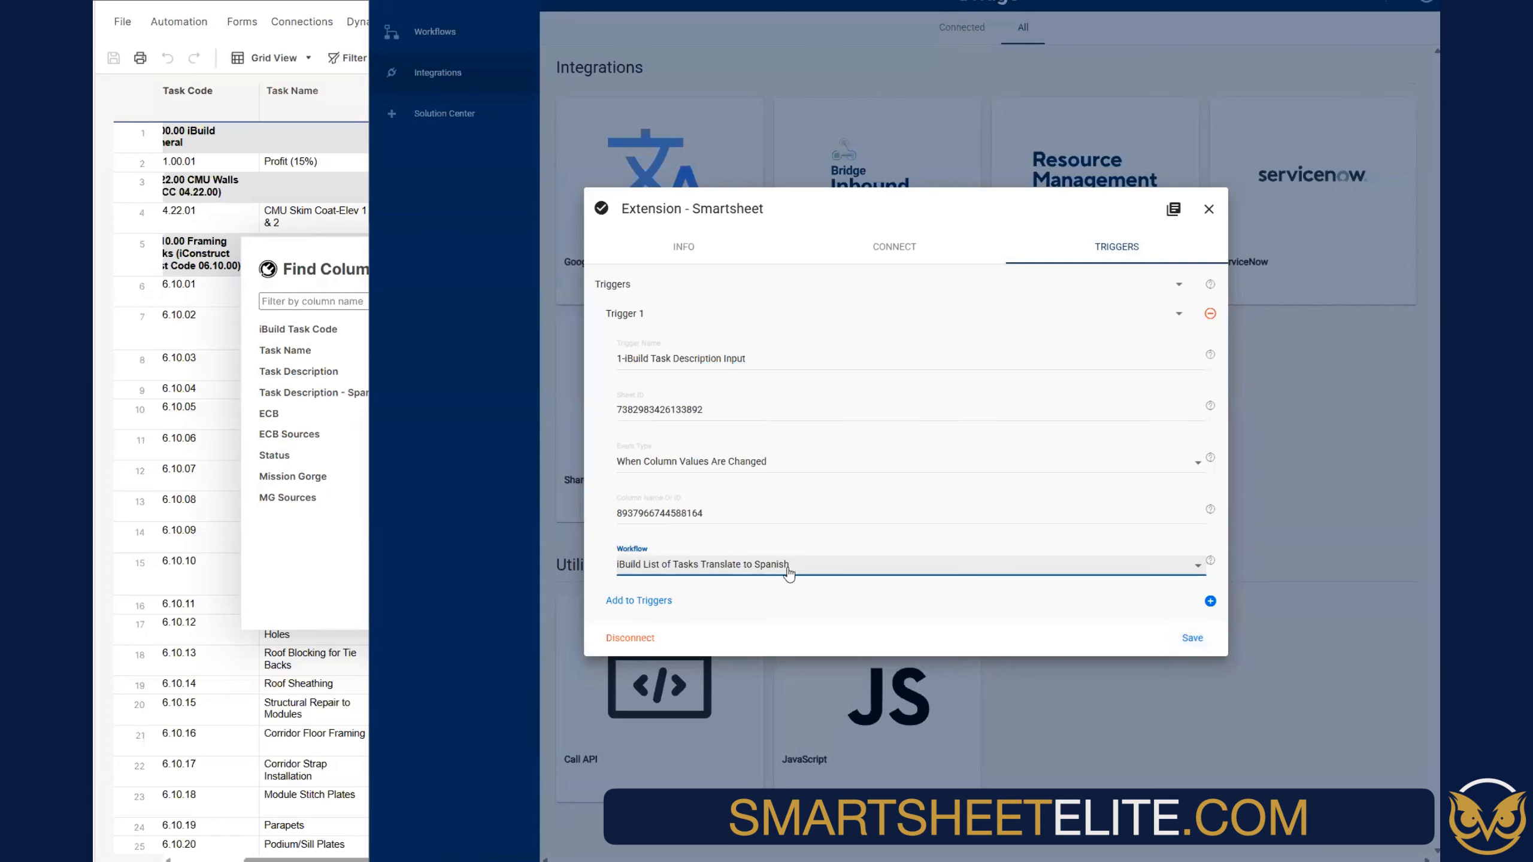
{"action": "left_click", "coordinate": [1195, 638]}
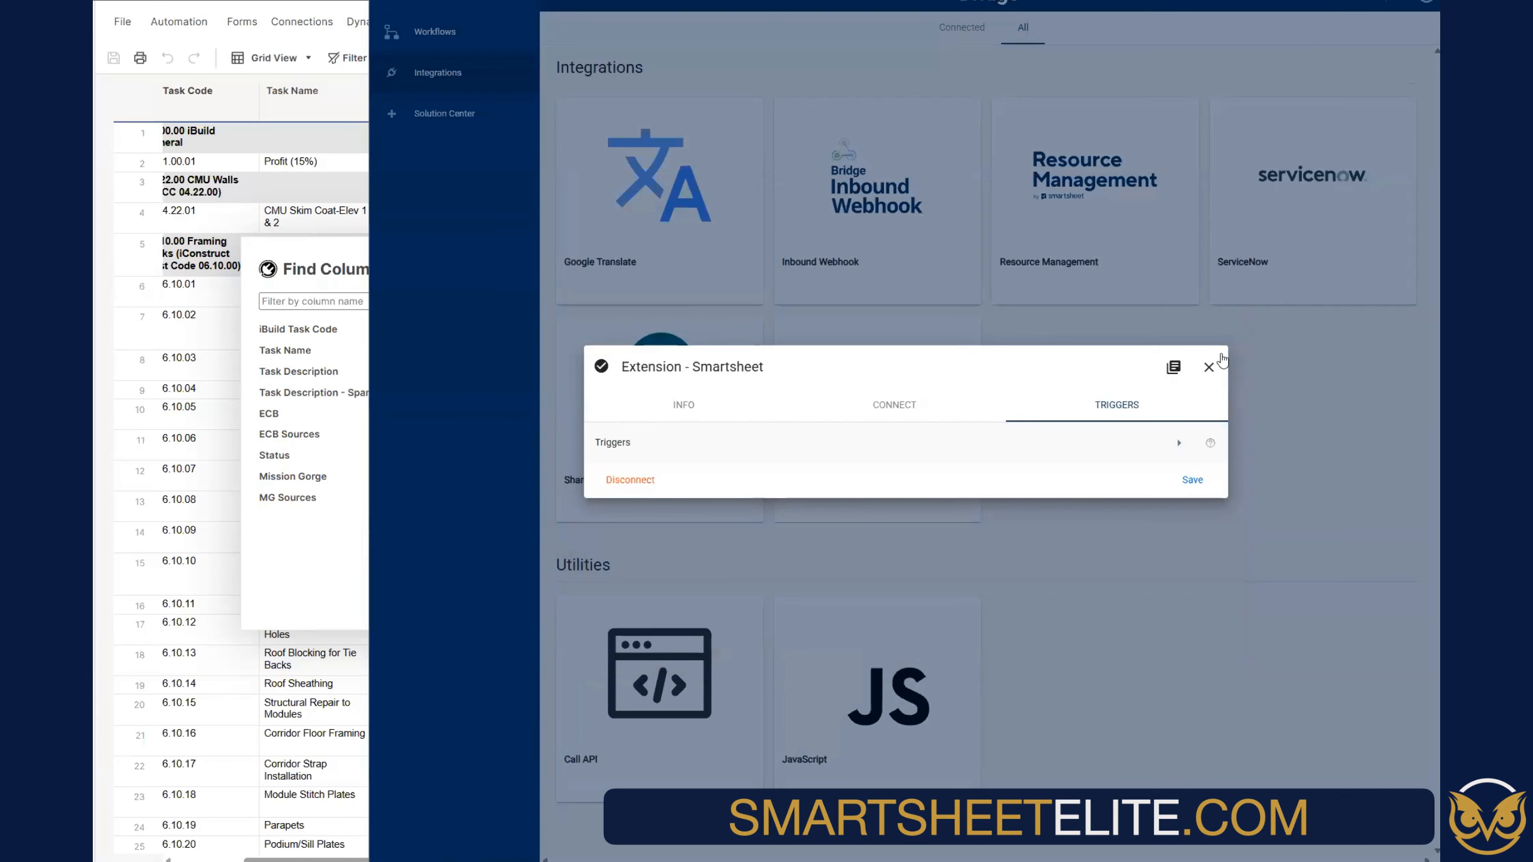
{"action": "left_click", "coordinate": [1209, 368]}
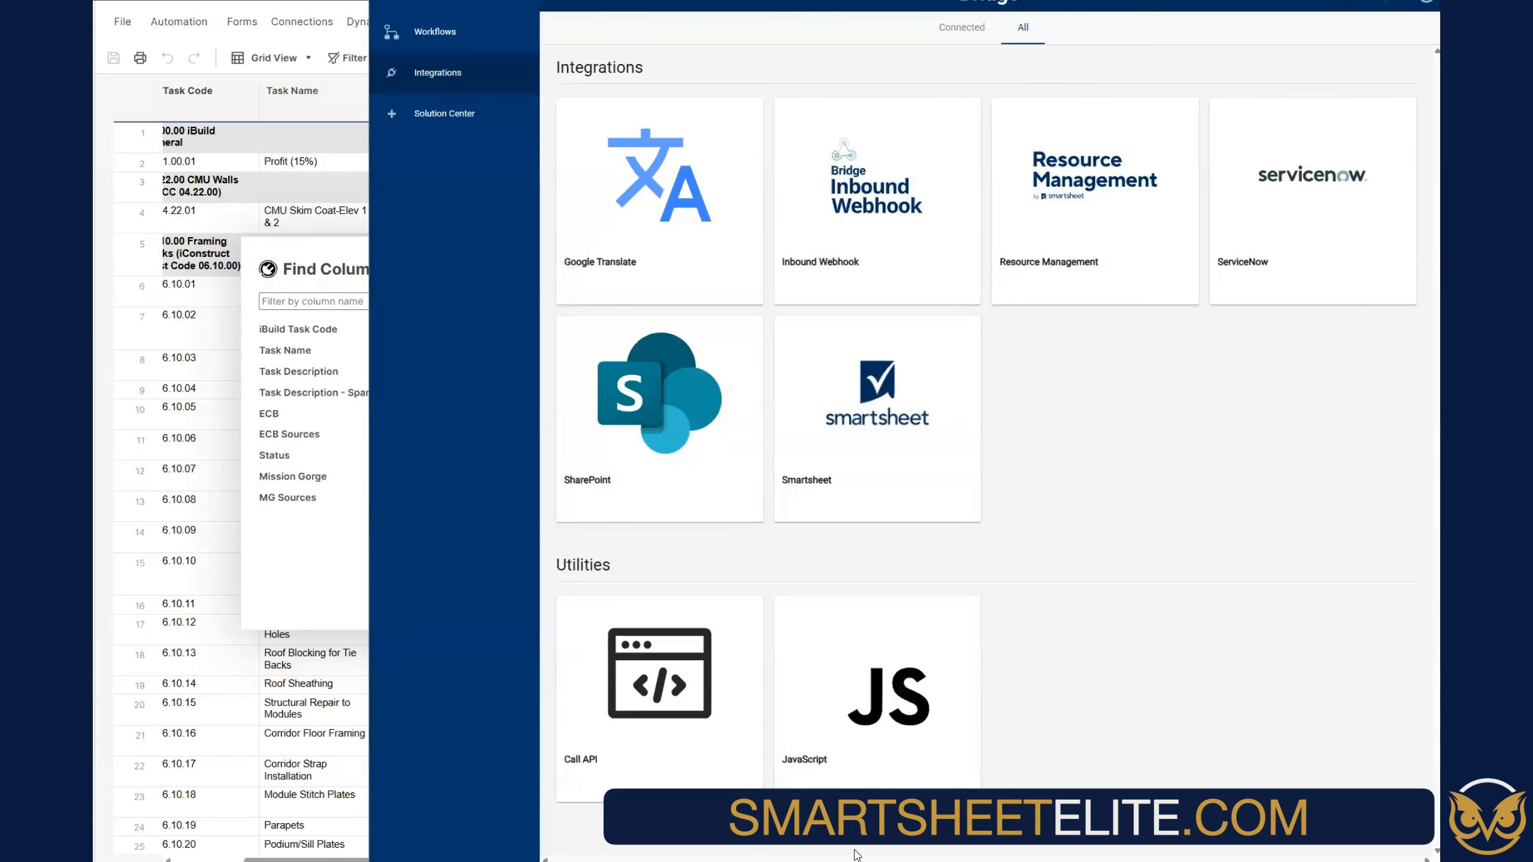
Reopen the iBuild List of Tasks Translate to Spanish workflow and inspect its Trigger settings
{"action": "left_click", "coordinate": [463, 37]}
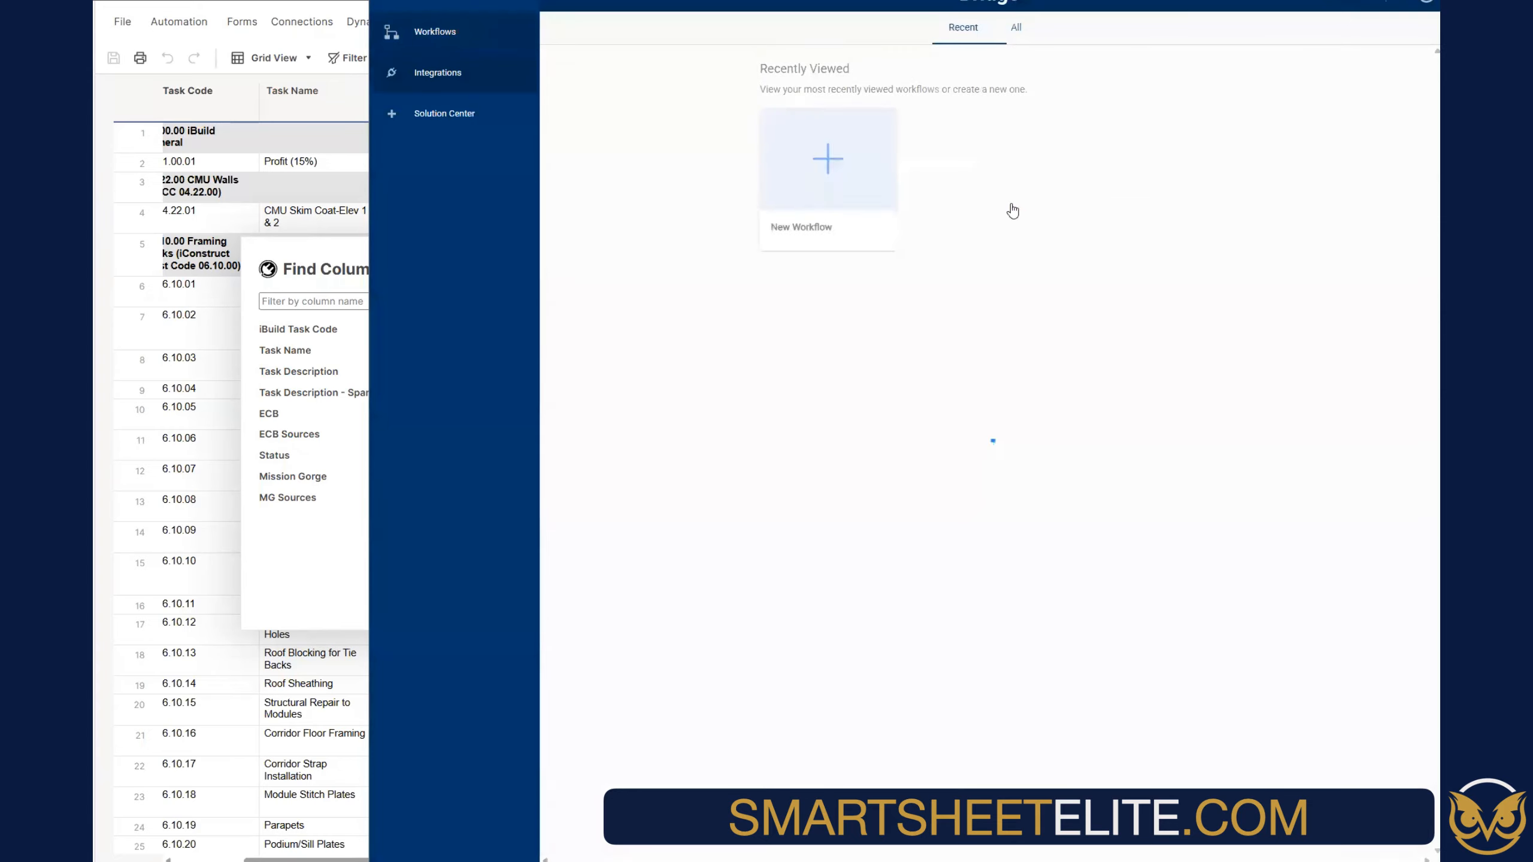
{"action": "left_click", "coordinate": [828, 172]}
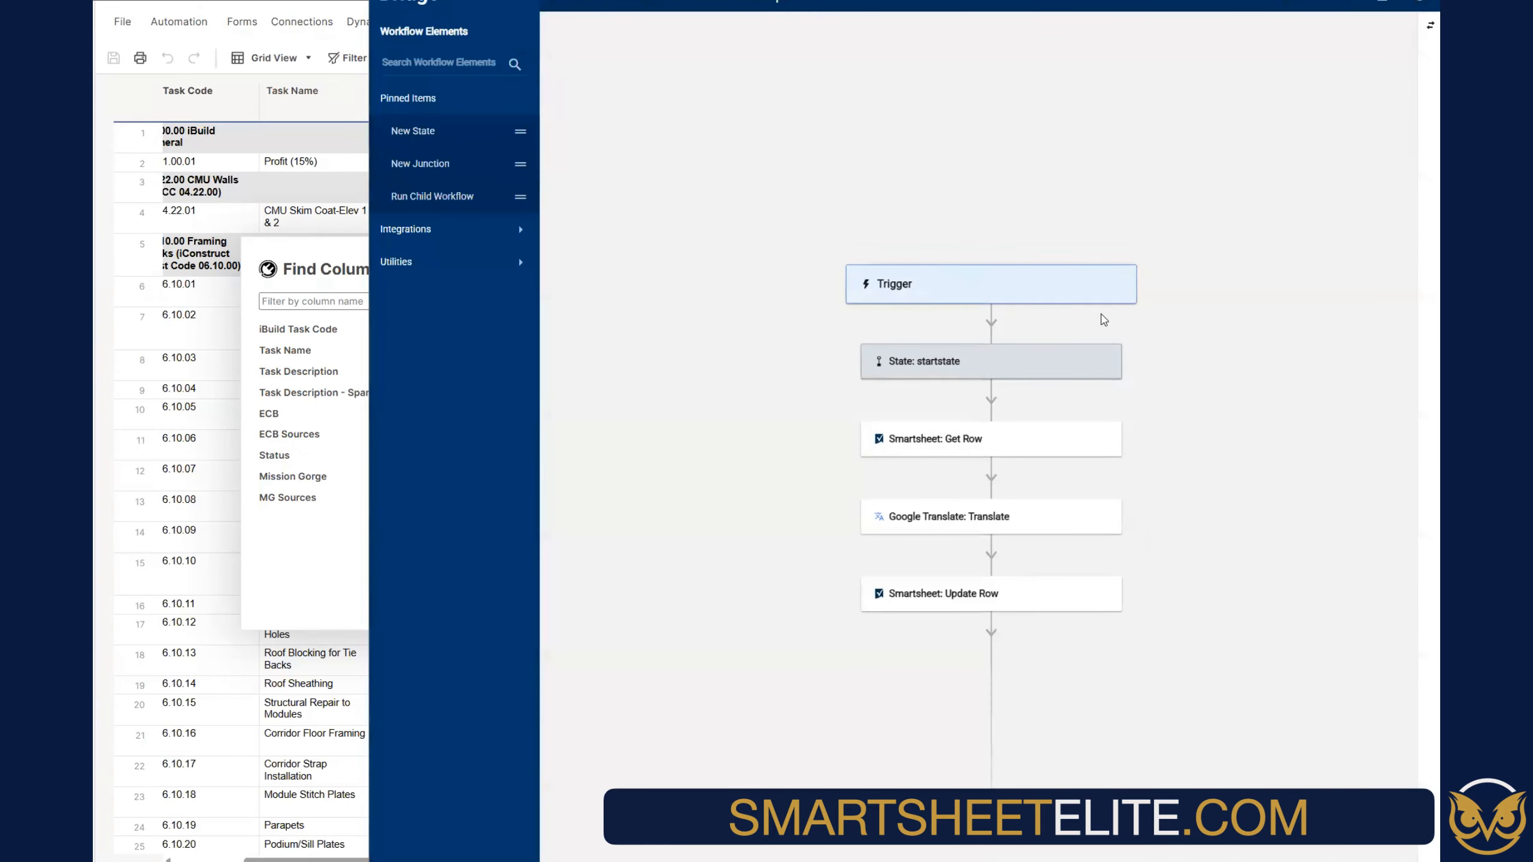
{"action": "left_click", "coordinate": [1086, 289]}
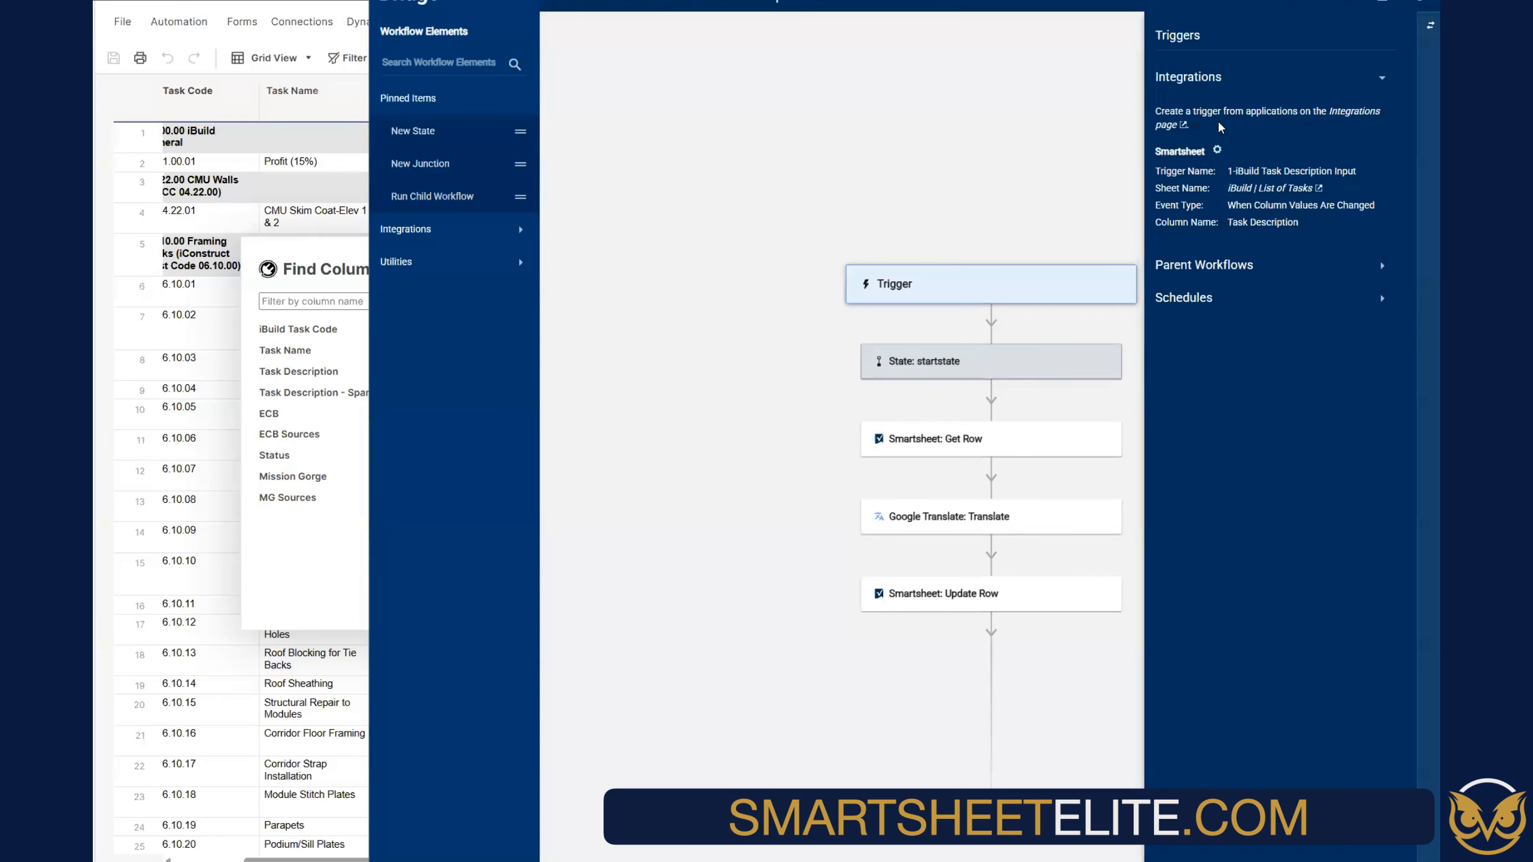
Close the sheet's column ID list, add a period to the end of row 2's Task Description and save the sheet
{"action": "left_click", "coordinate": [271, 253]}
{"action": "left_click", "coordinate": [607, 255]}
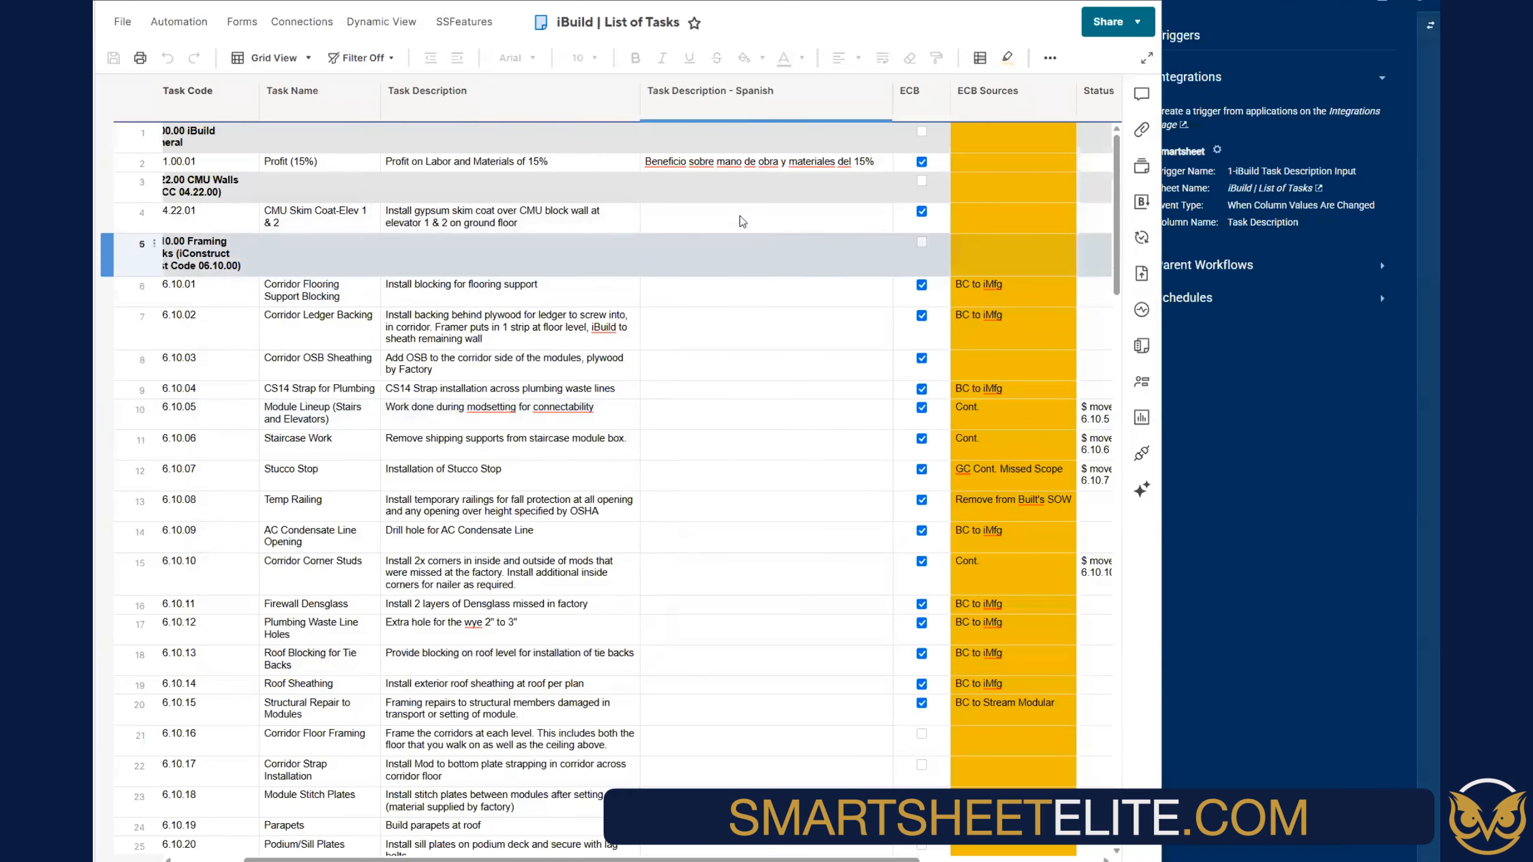
{"action": "left_click", "coordinate": [544, 227]}
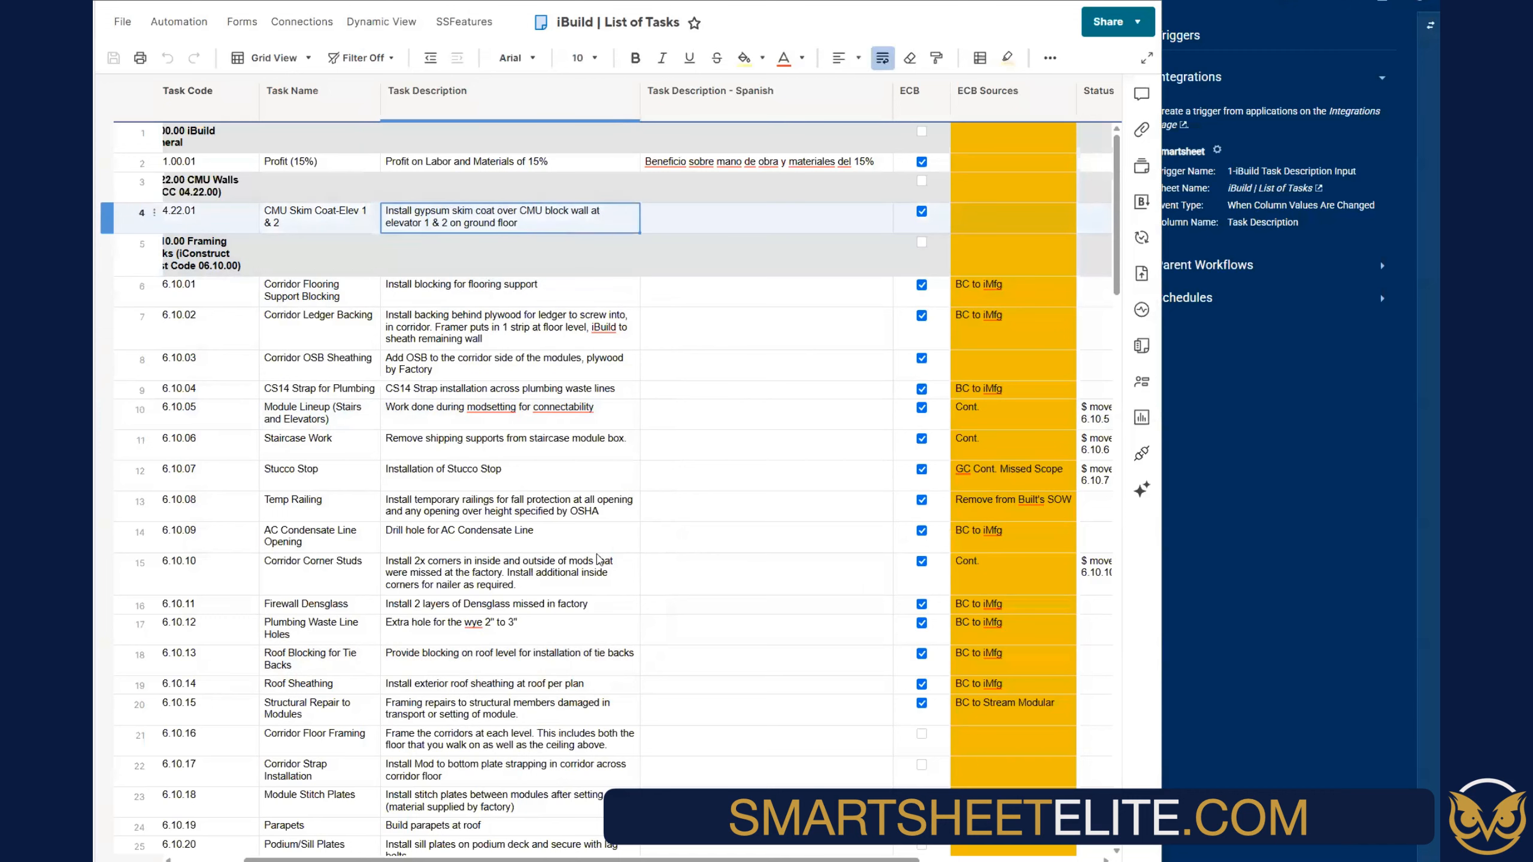
{"action": "scroll", "coordinate": [576, 690], "scroll_direction": "down", "scroll_amount": 5}
{"action": "scroll", "coordinate": [576, 690], "scroll_direction": "up", "scroll_amount": 5}
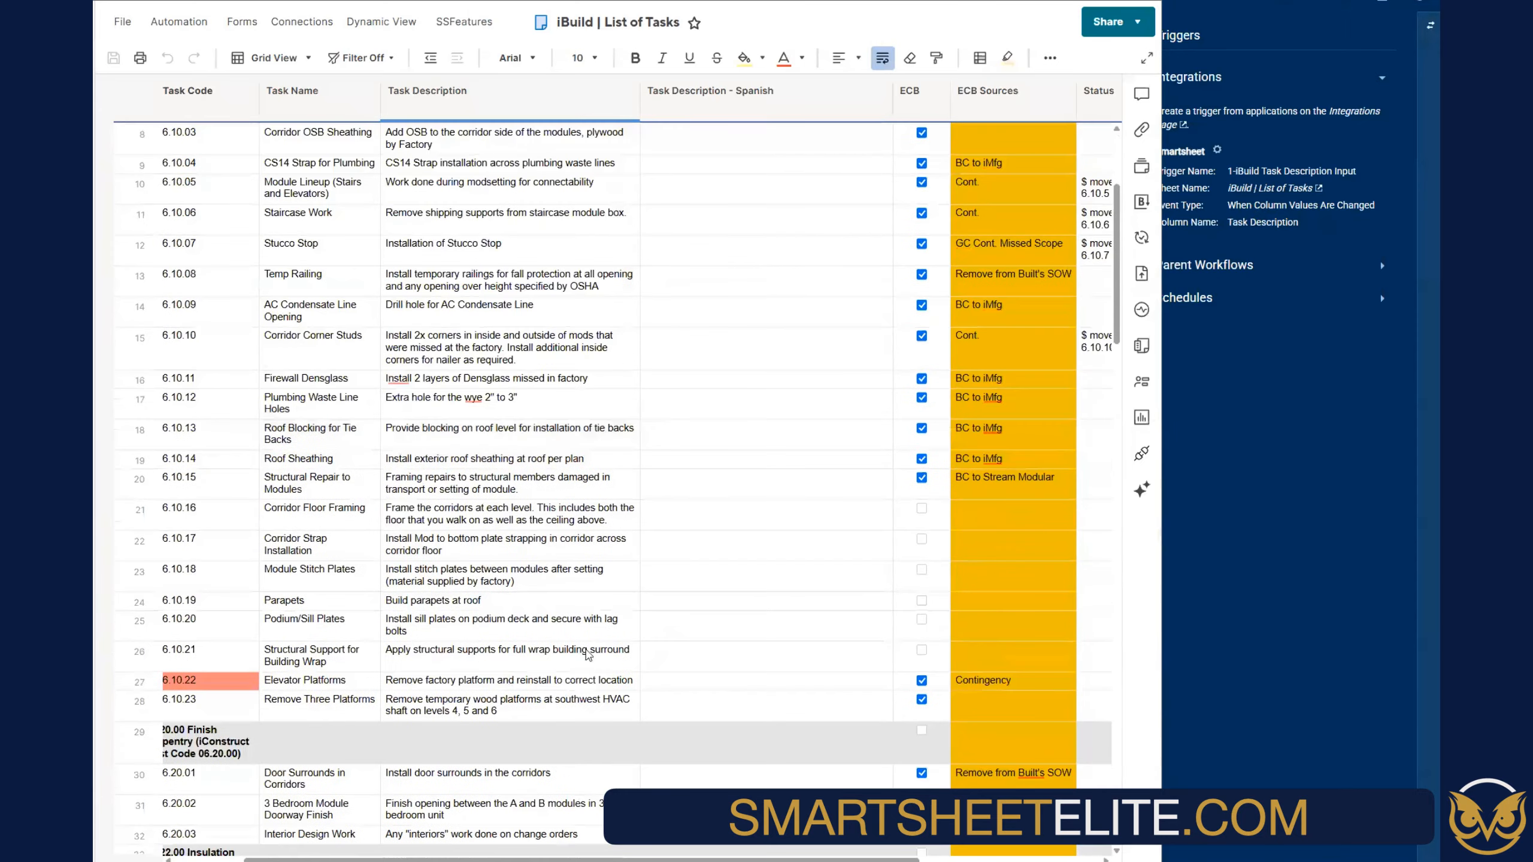
{"action": "double_click", "coordinate": [576, 162]}
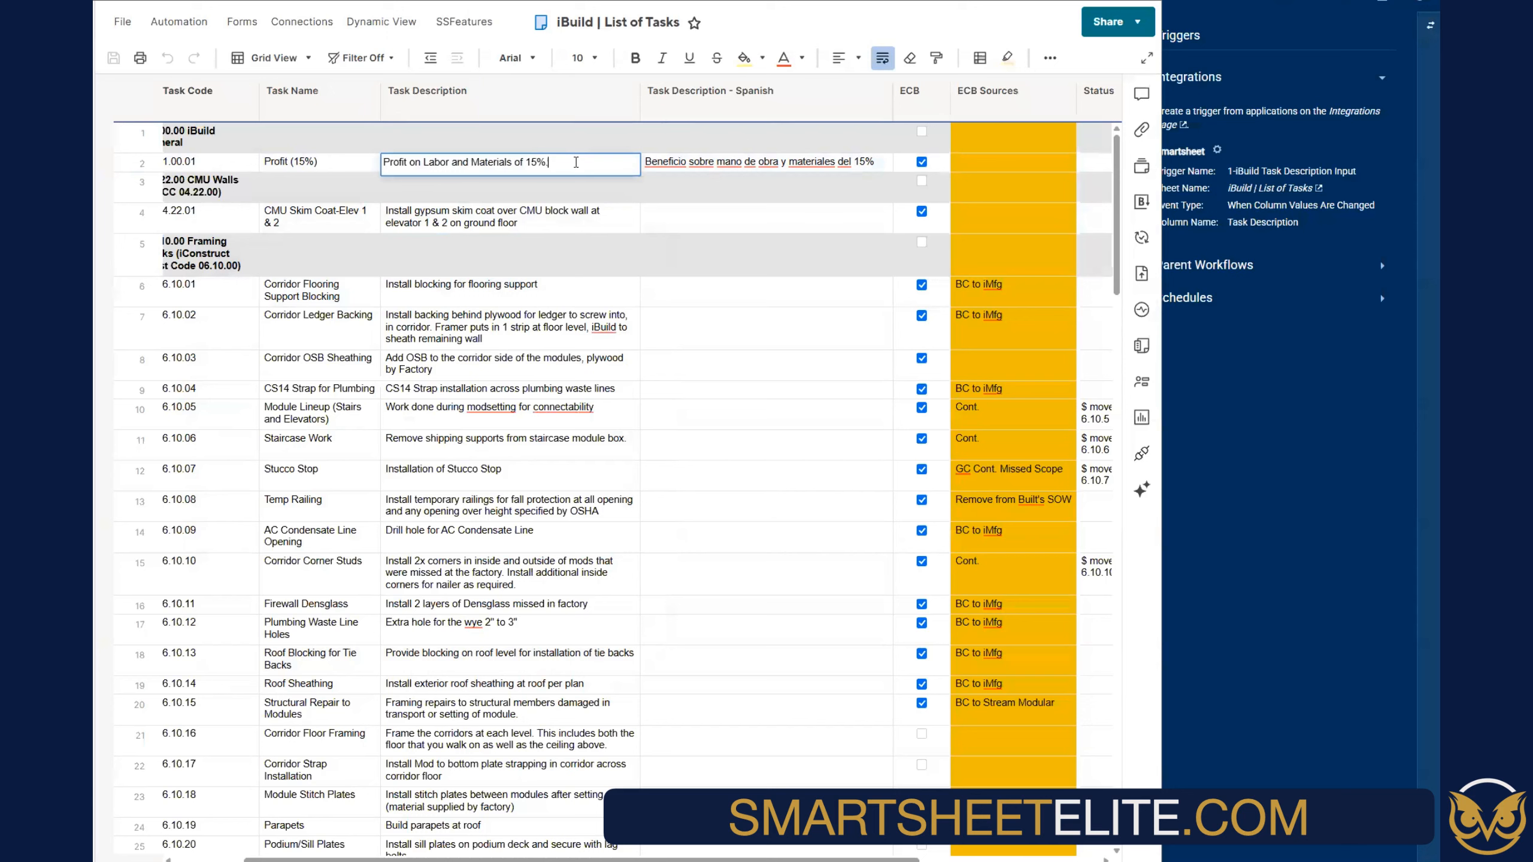
{"action": "left_click", "coordinate": [564, 194]}
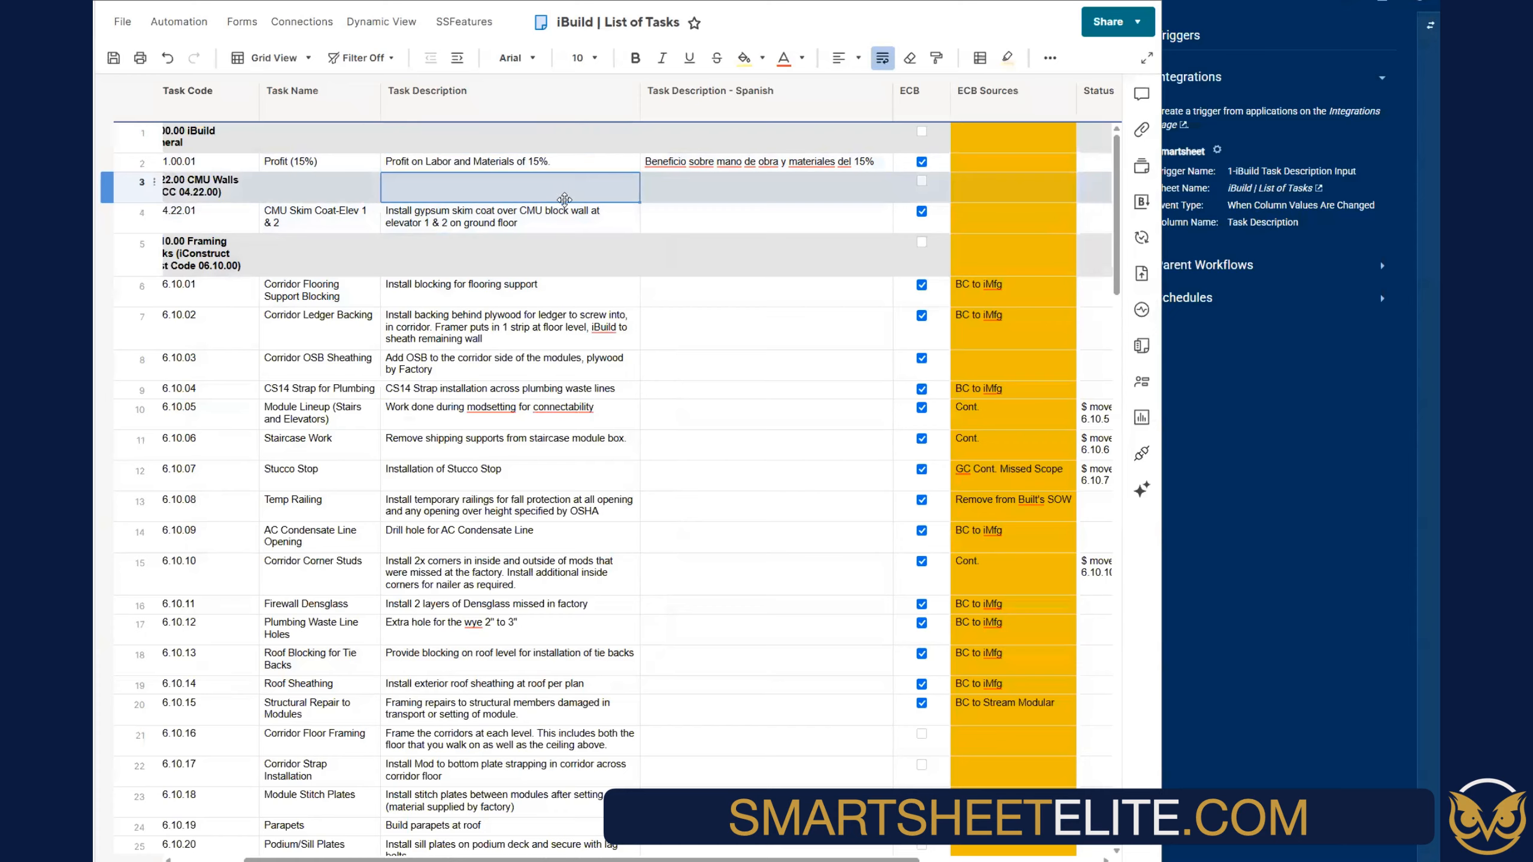
{"action": "key", "text": "ctrl+s"}
{"action": "left_click", "coordinate": [123, 31]}
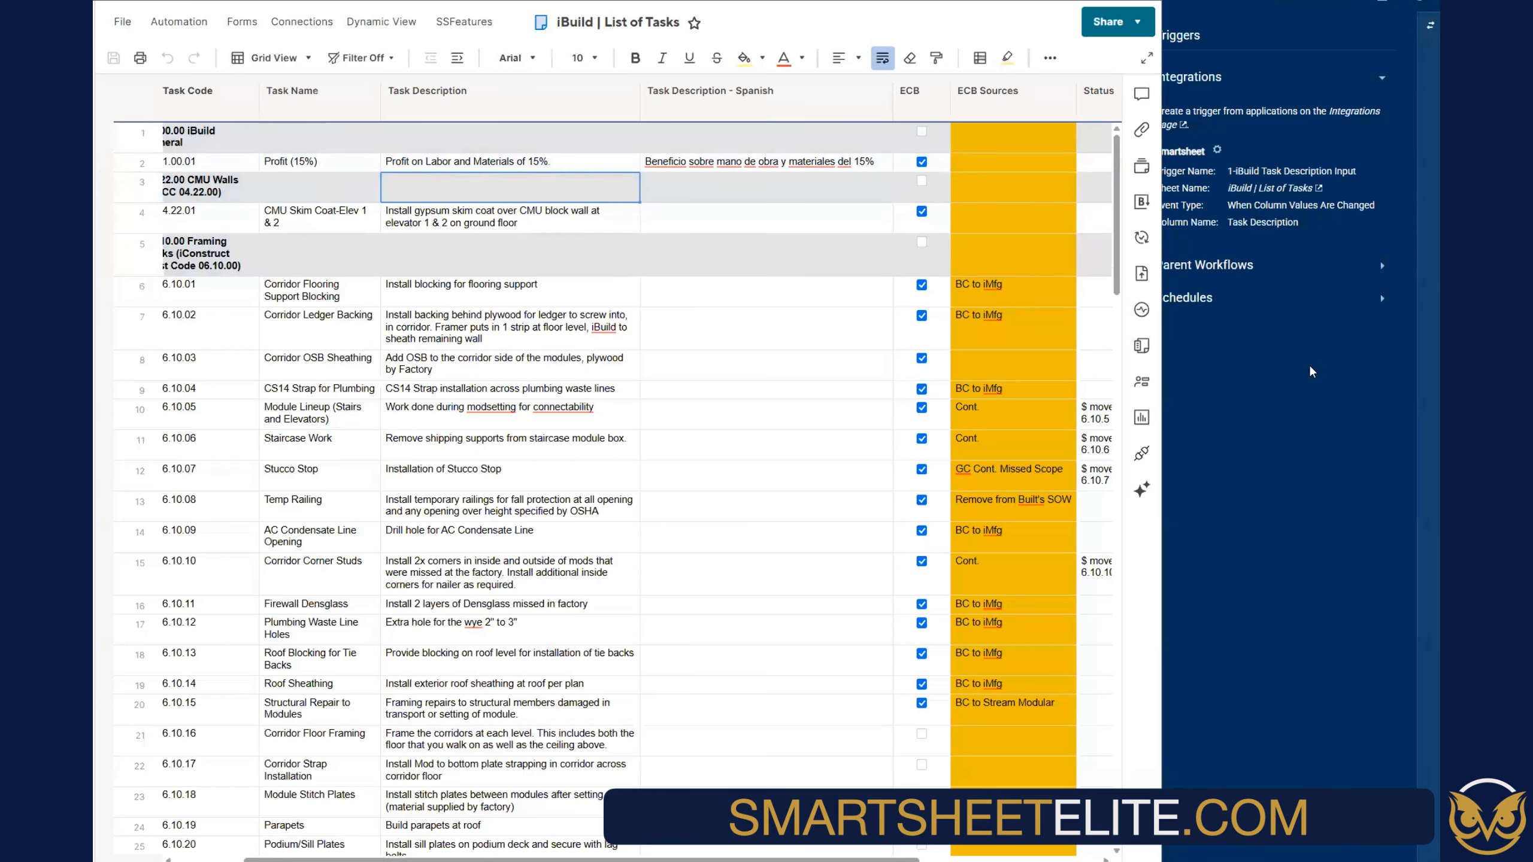
Open the workflow's run log and refresh it to look for a run triggered by the sheet edit
{"action": "left_click", "coordinate": [1346, 73]}
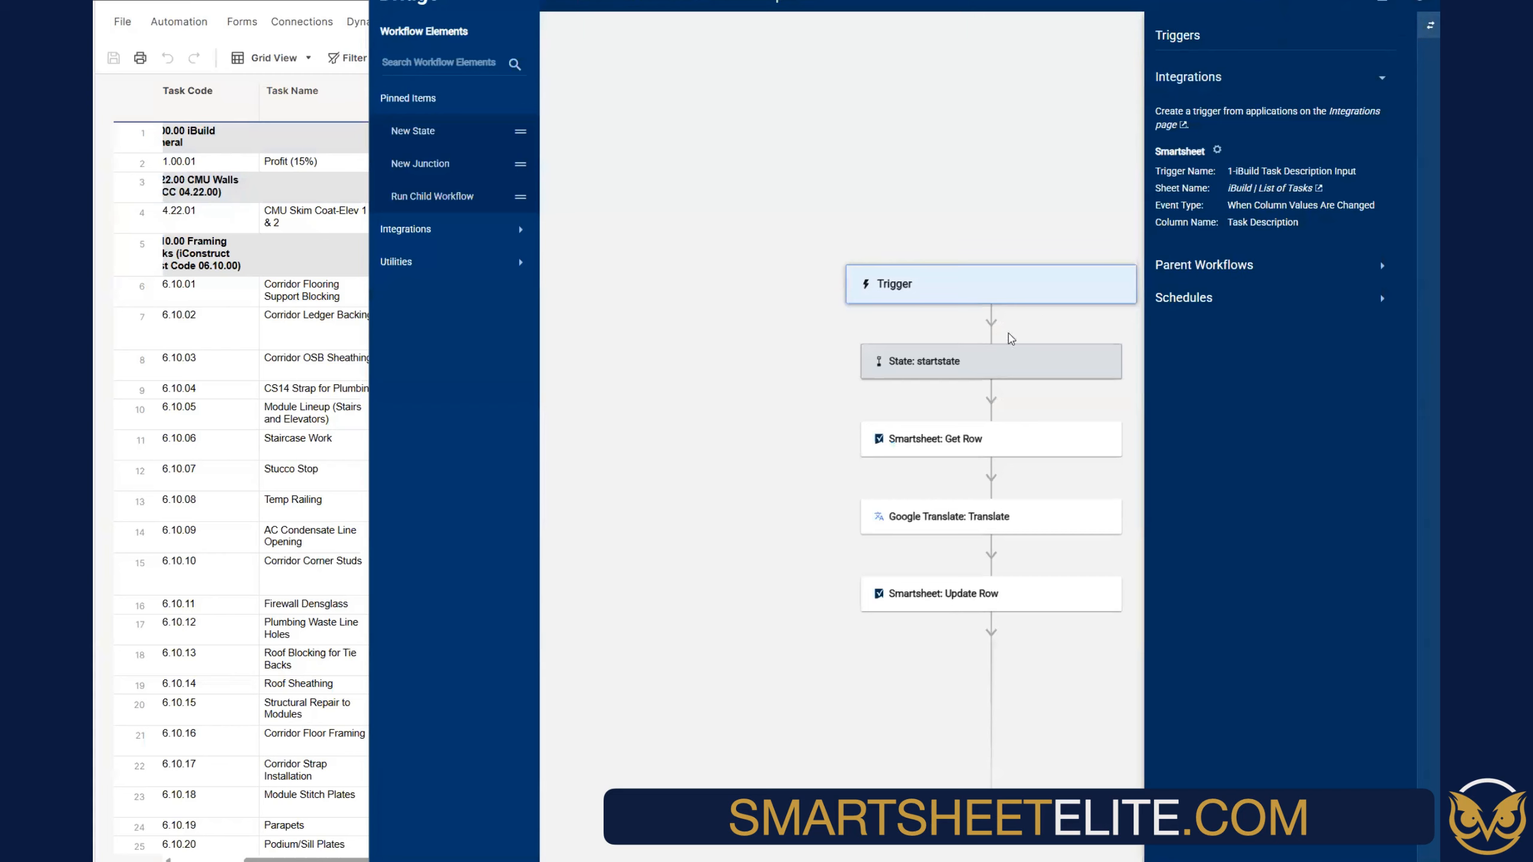
{"action": "left_click", "coordinate": [1425, 28]}
{"action": "left_click", "coordinate": [1393, 68]}
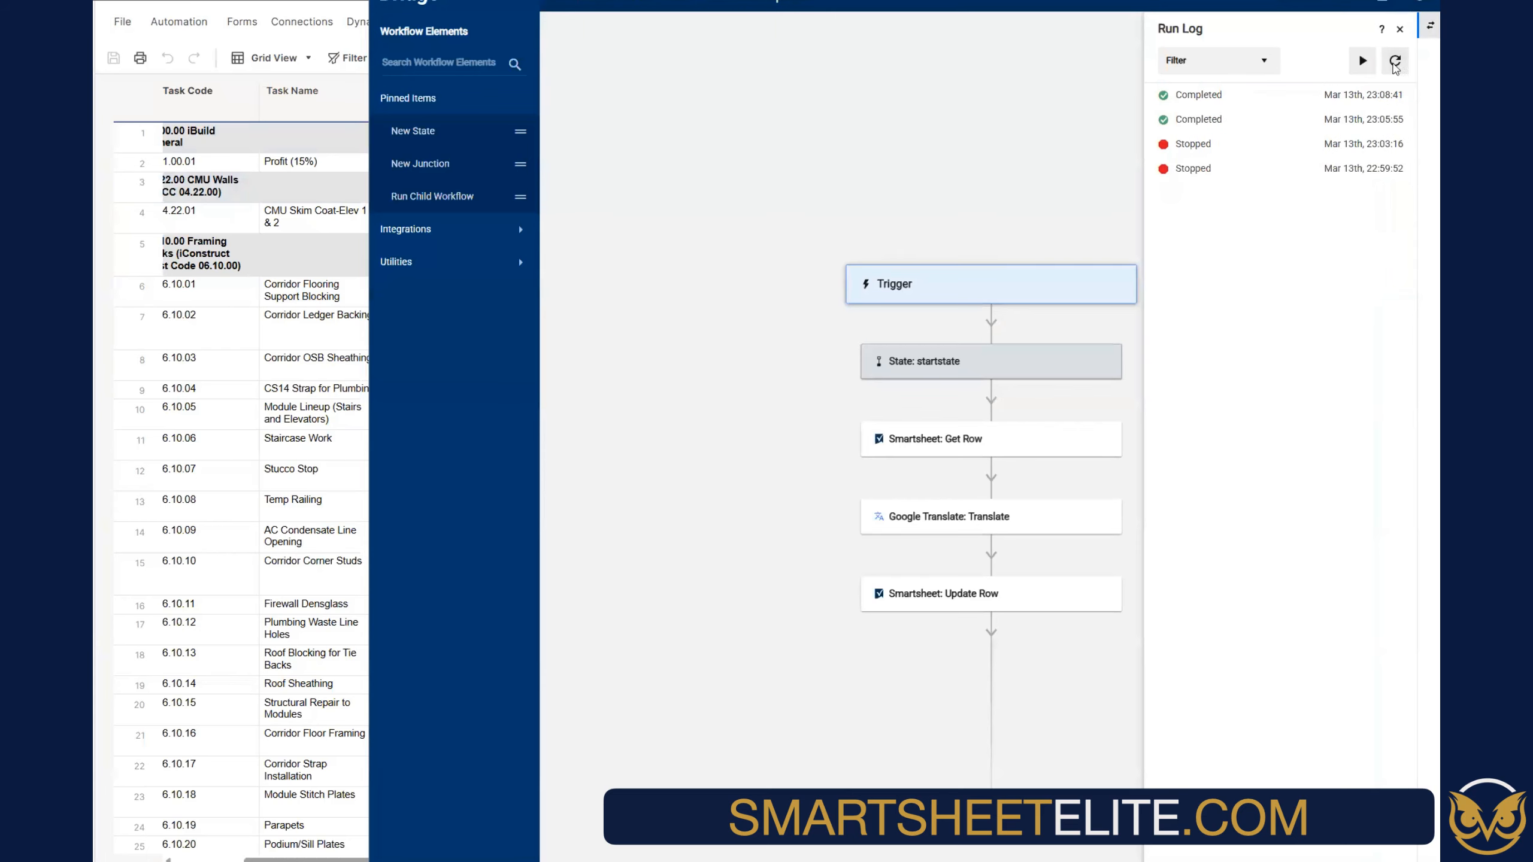
{"action": "left_click", "coordinate": [290, 158]}
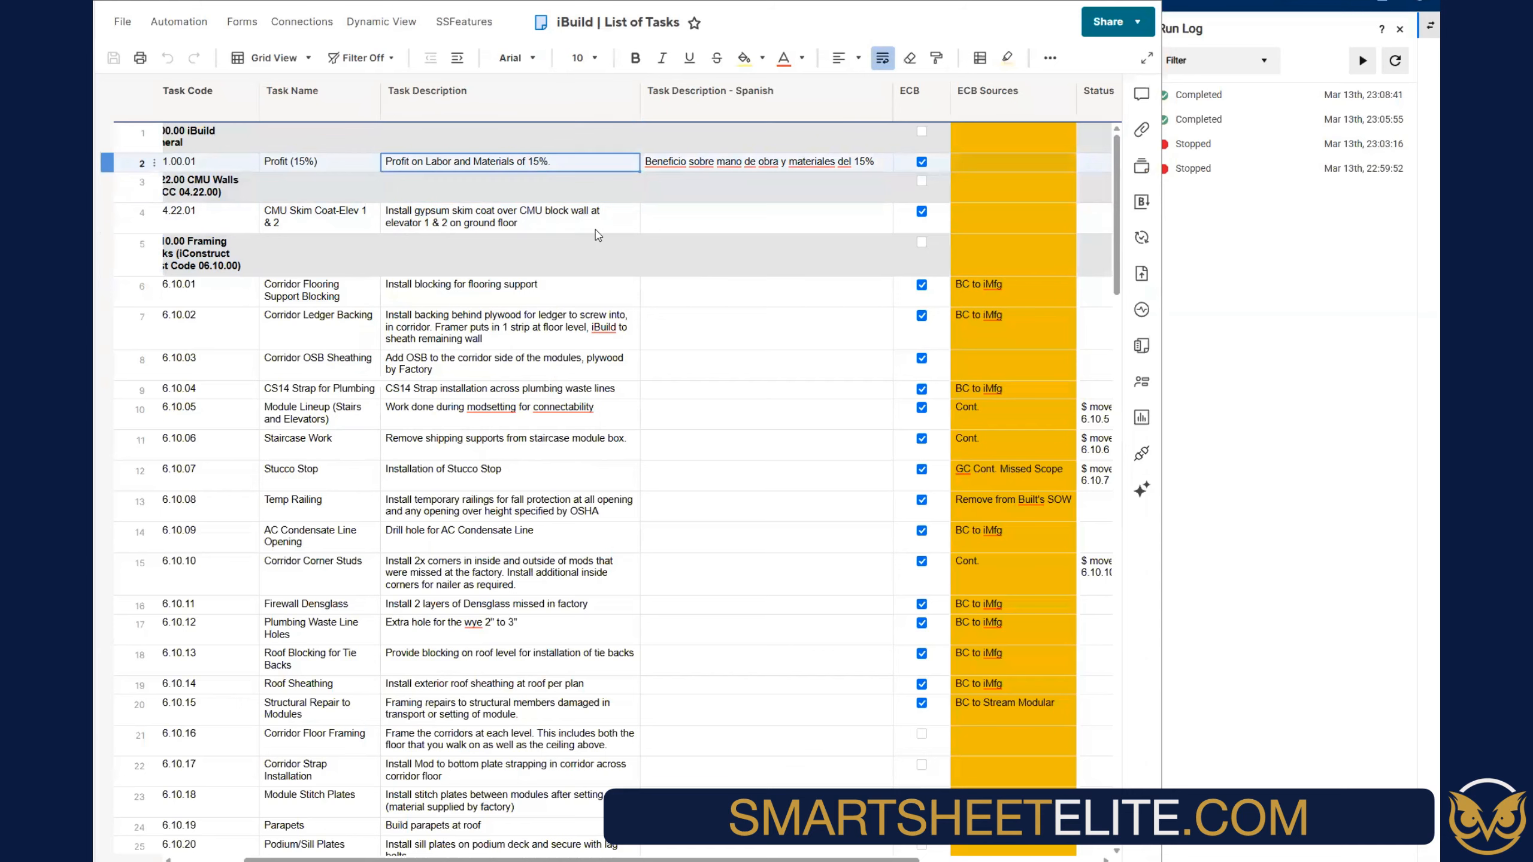
{"action": "left_click", "coordinate": [1394, 62]}
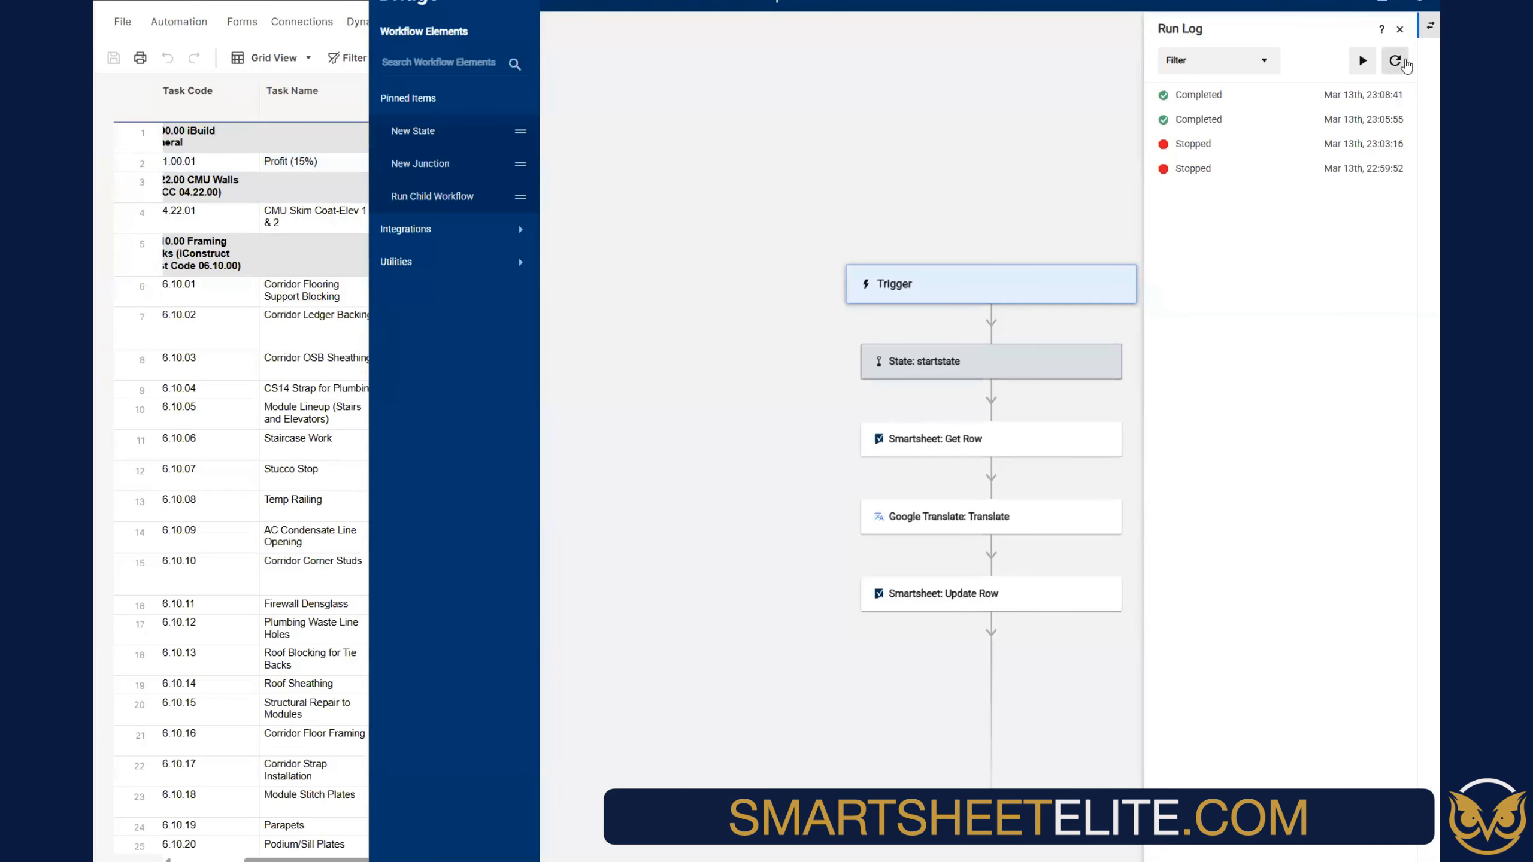
{"action": "left_click", "coordinate": [1405, 60]}
{"action": "left_click", "coordinate": [1394, 62]}
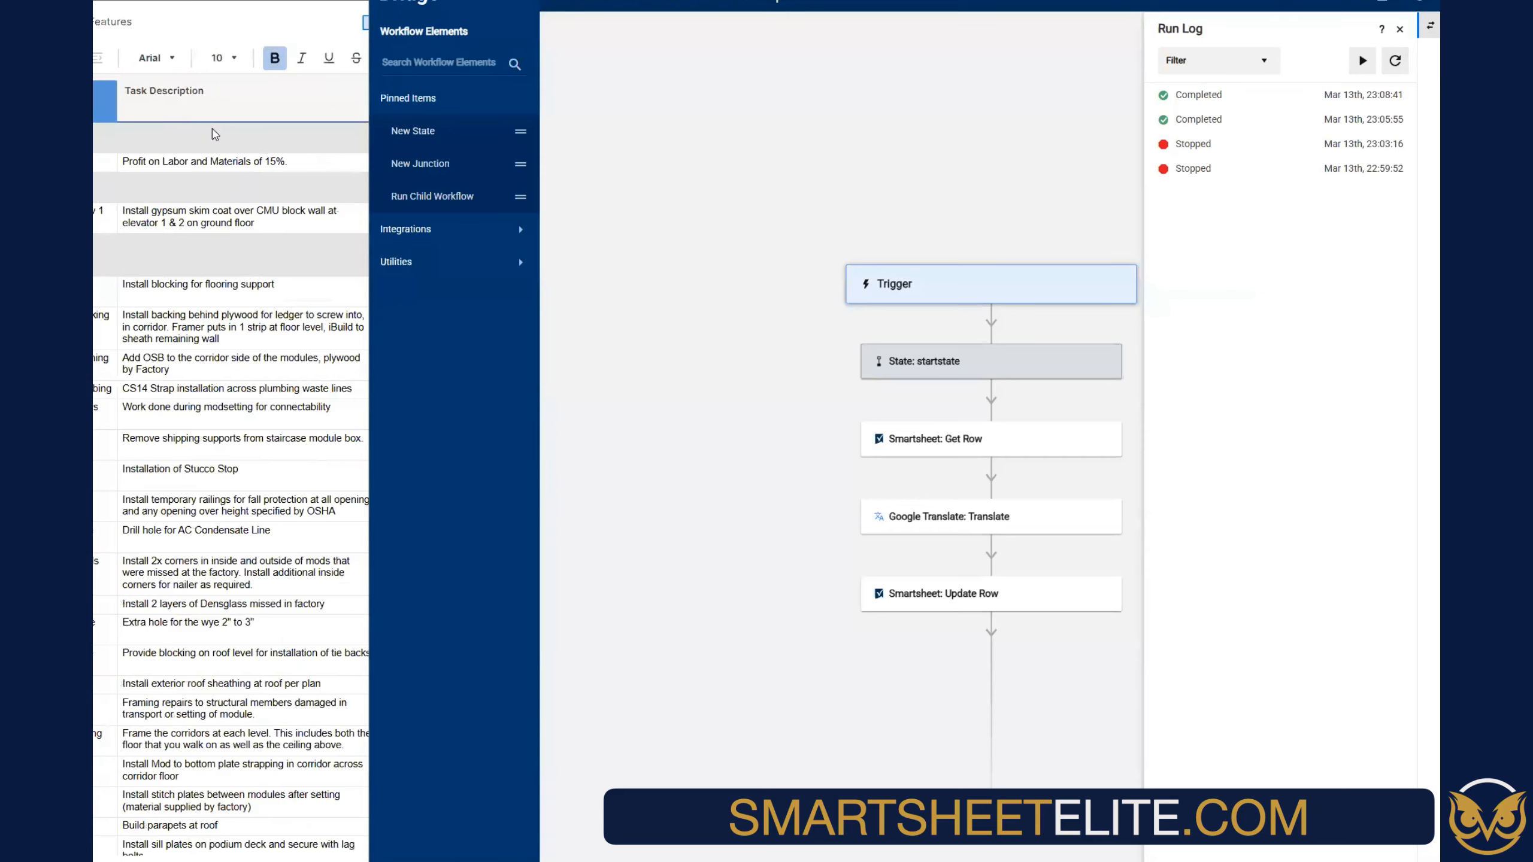
Check row 2's Task Description - Spanish cell for the updated translation
{"action": "left_click", "coordinate": [215, 119]}
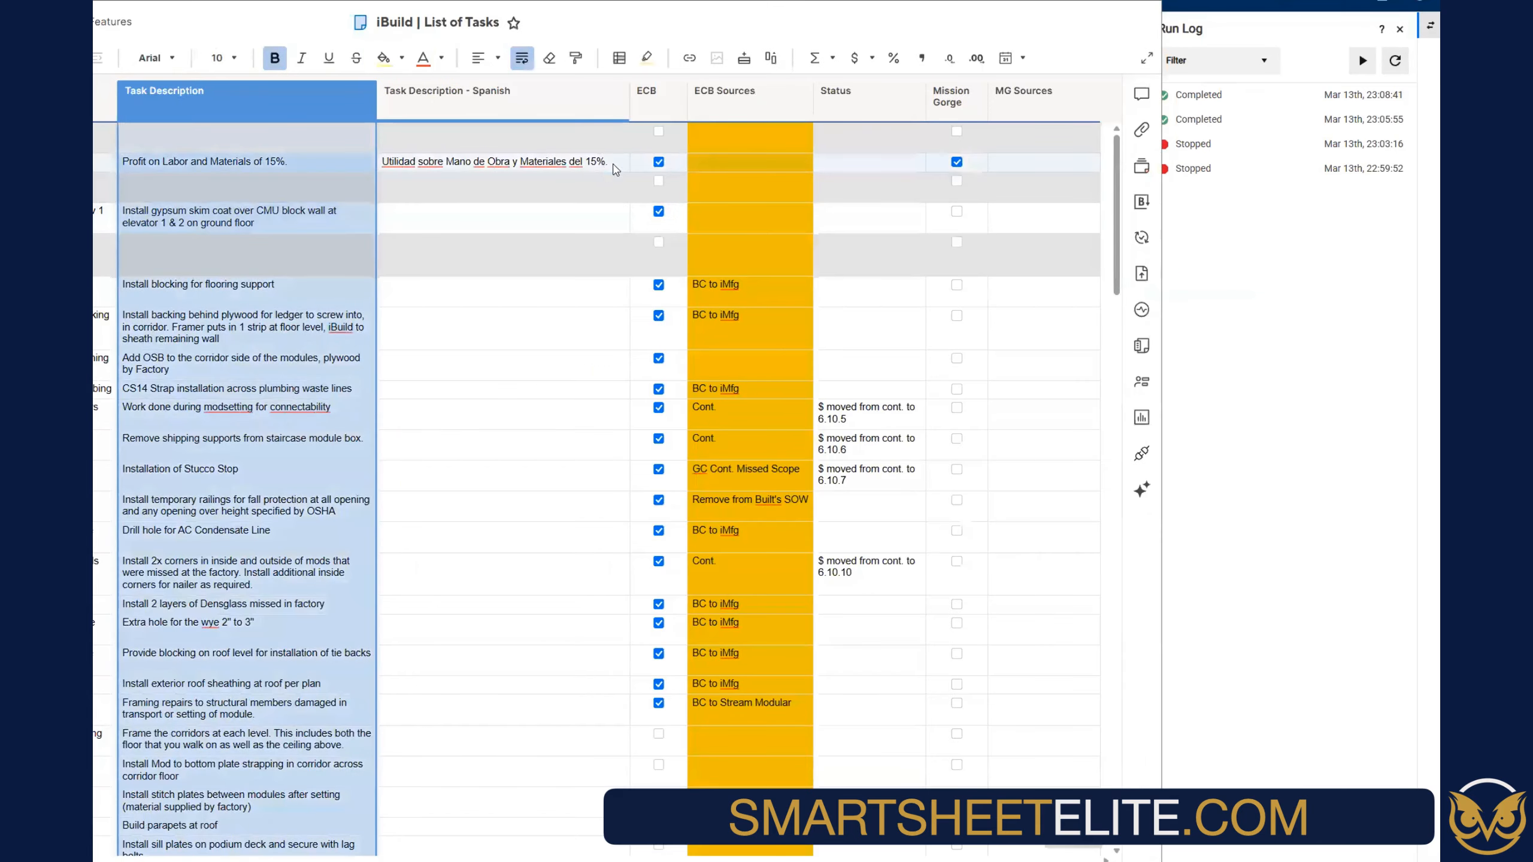
{"action": "left_click", "coordinate": [609, 164]}
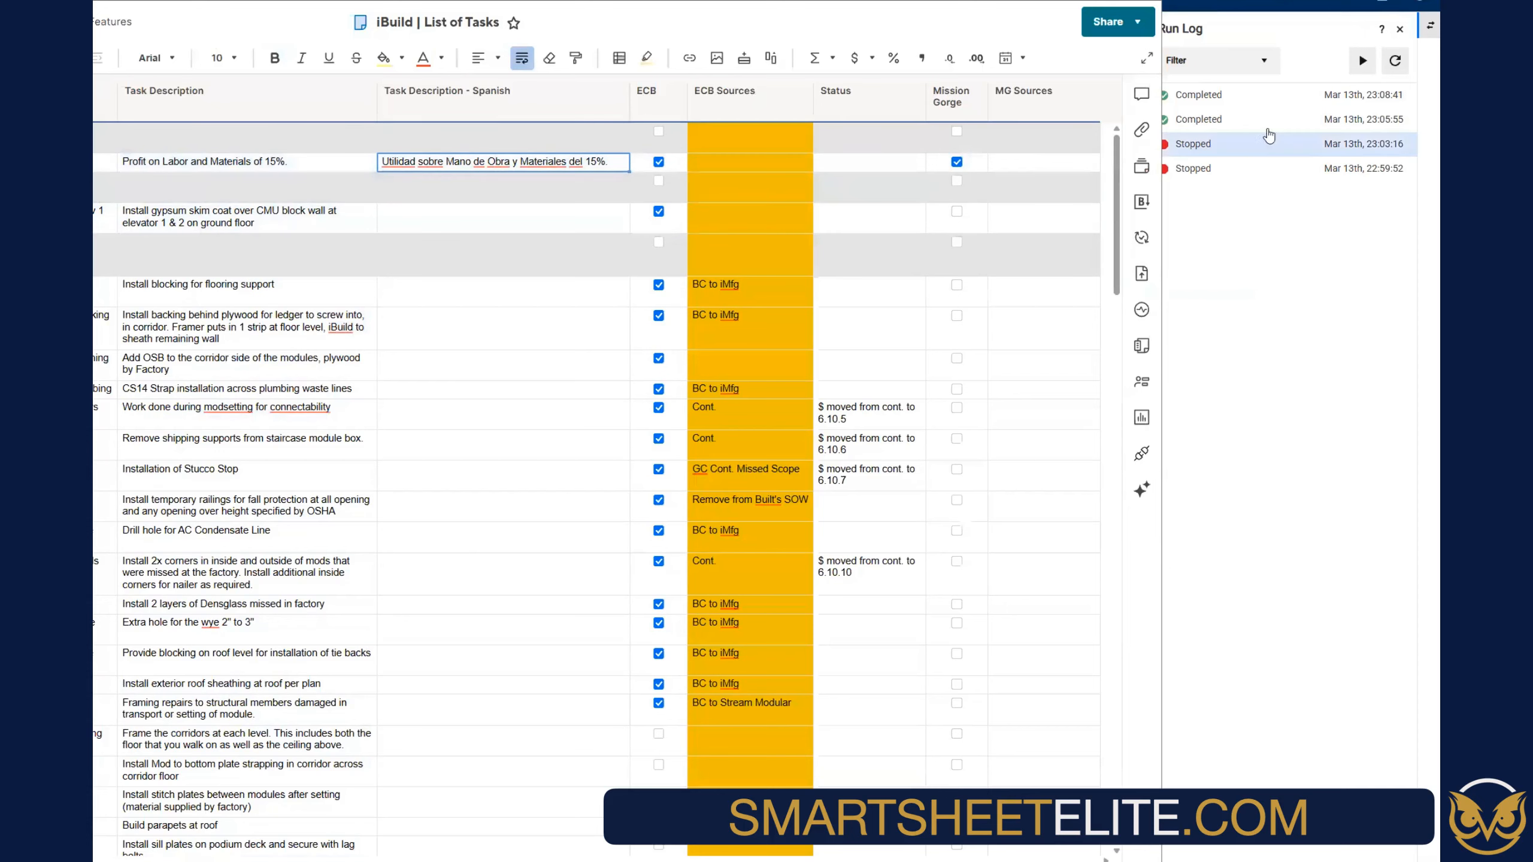
Refresh the workflow's run log, open the newest run and examine its Get Row output and Trigger event data
{"action": "left_click", "coordinate": [1394, 63]}
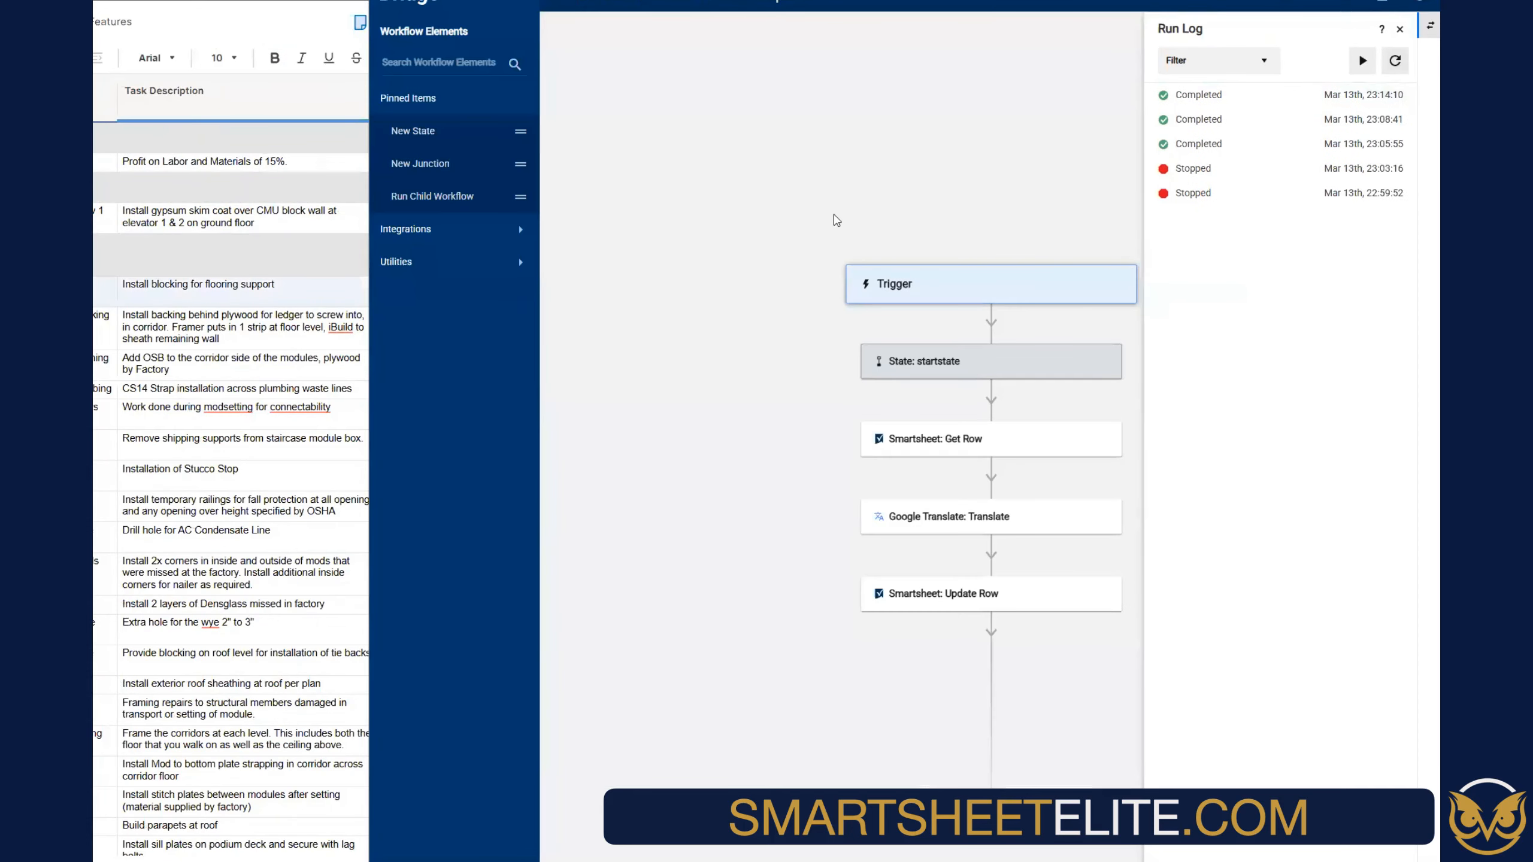
{"action": "left_click", "coordinate": [317, 182]}
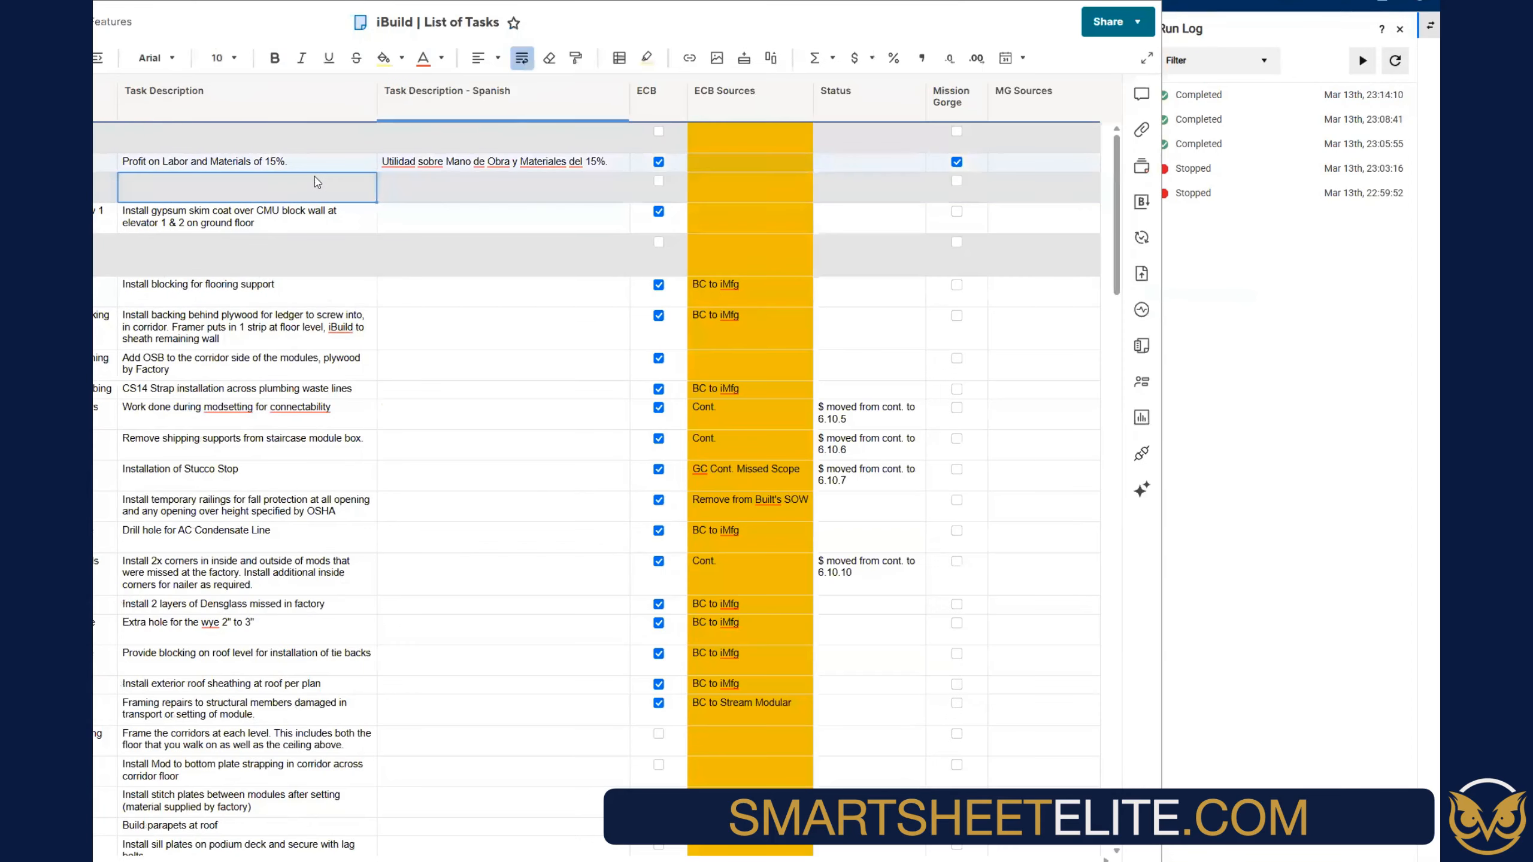
{"action": "left_click", "coordinate": [1310, 357]}
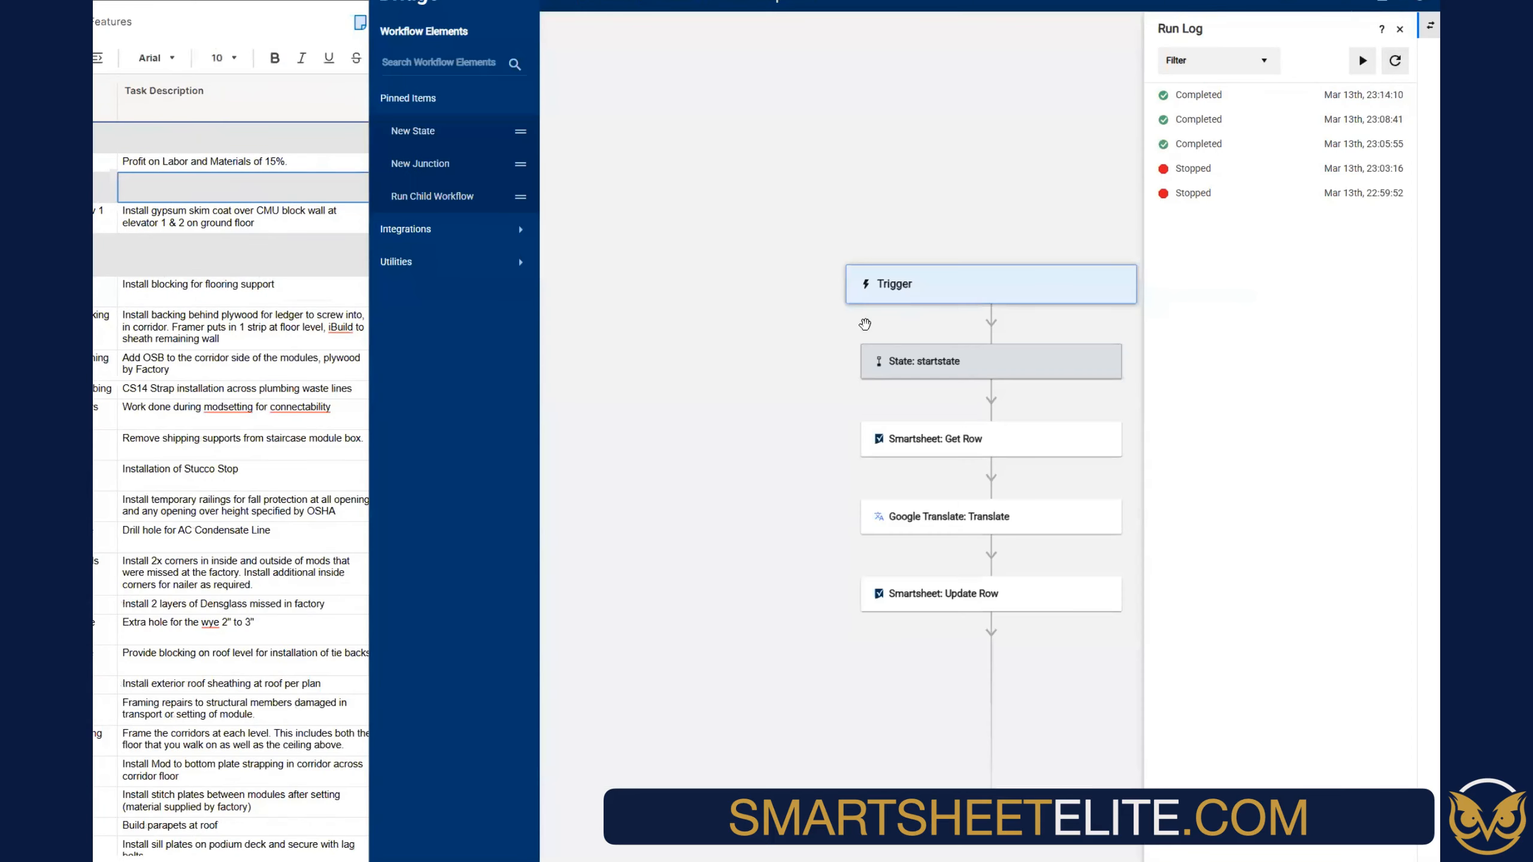
{"action": "left_click", "coordinate": [1203, 95]}
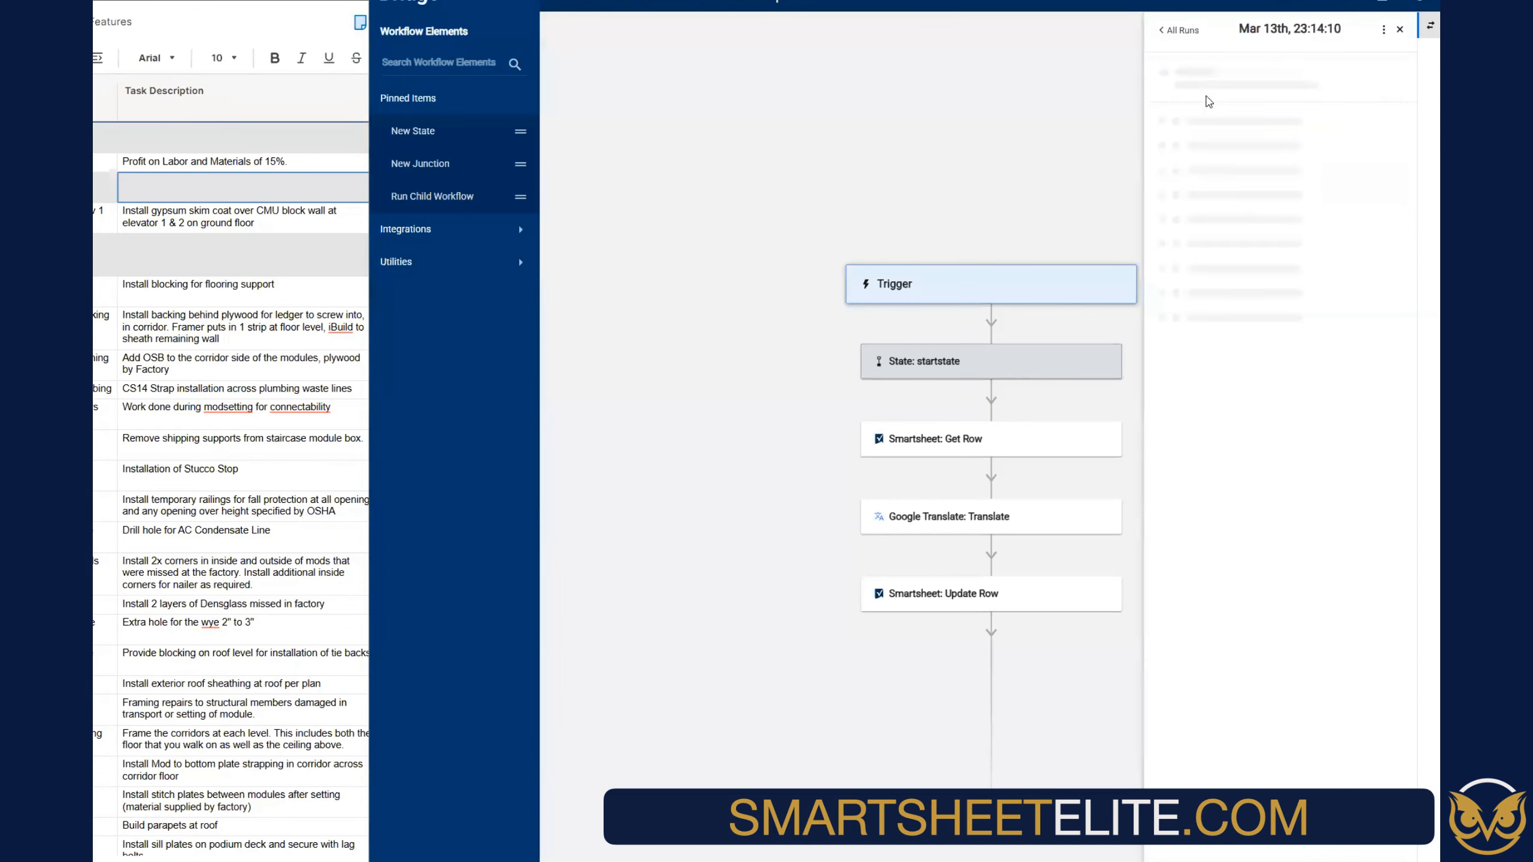
{"action": "left_click", "coordinate": [1160, 162]}
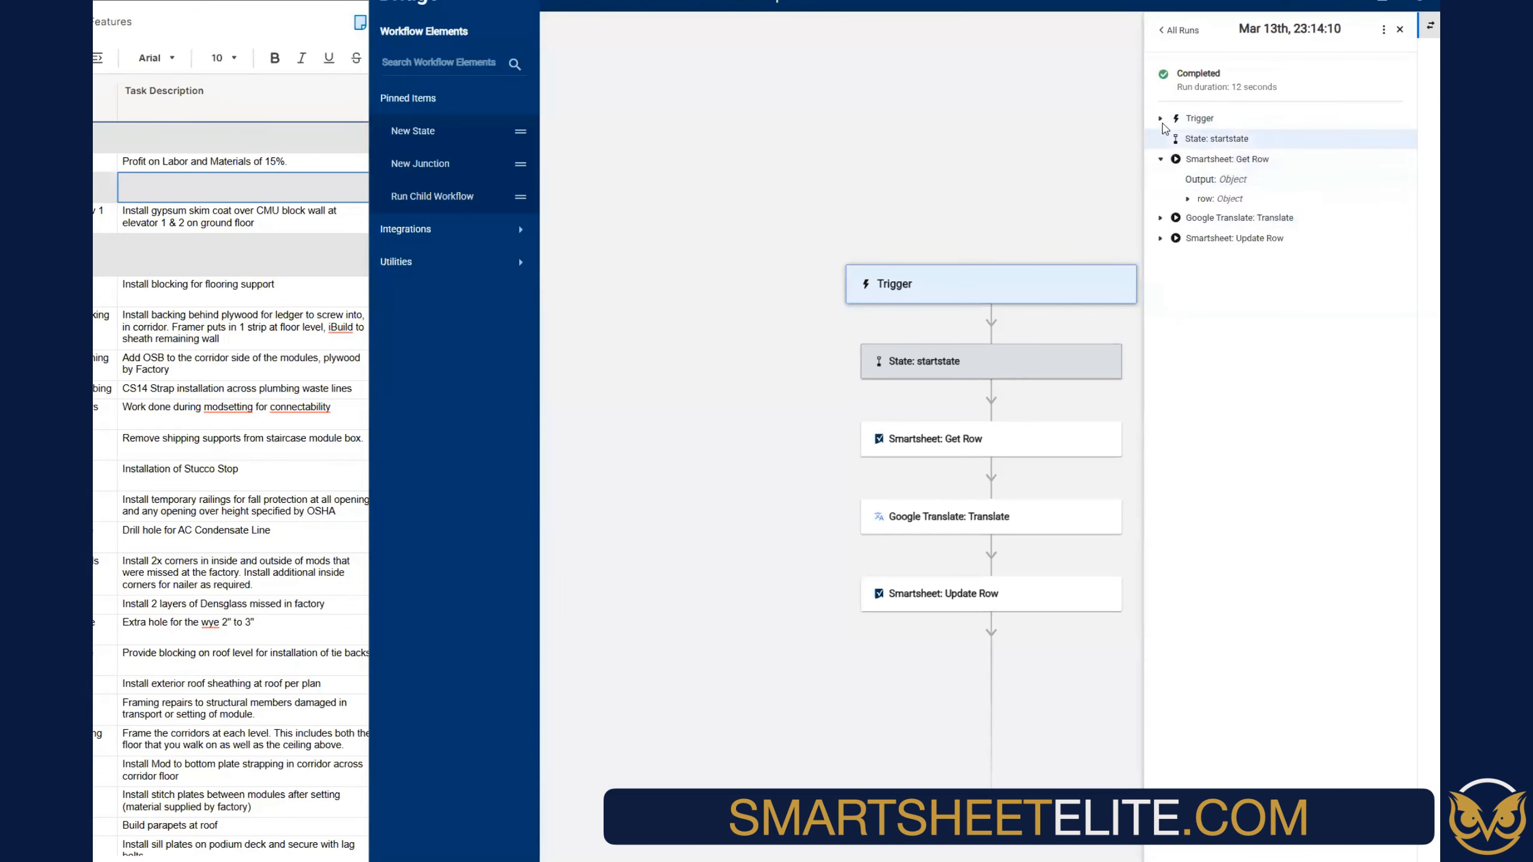
{"action": "left_click", "coordinate": [1161, 119]}
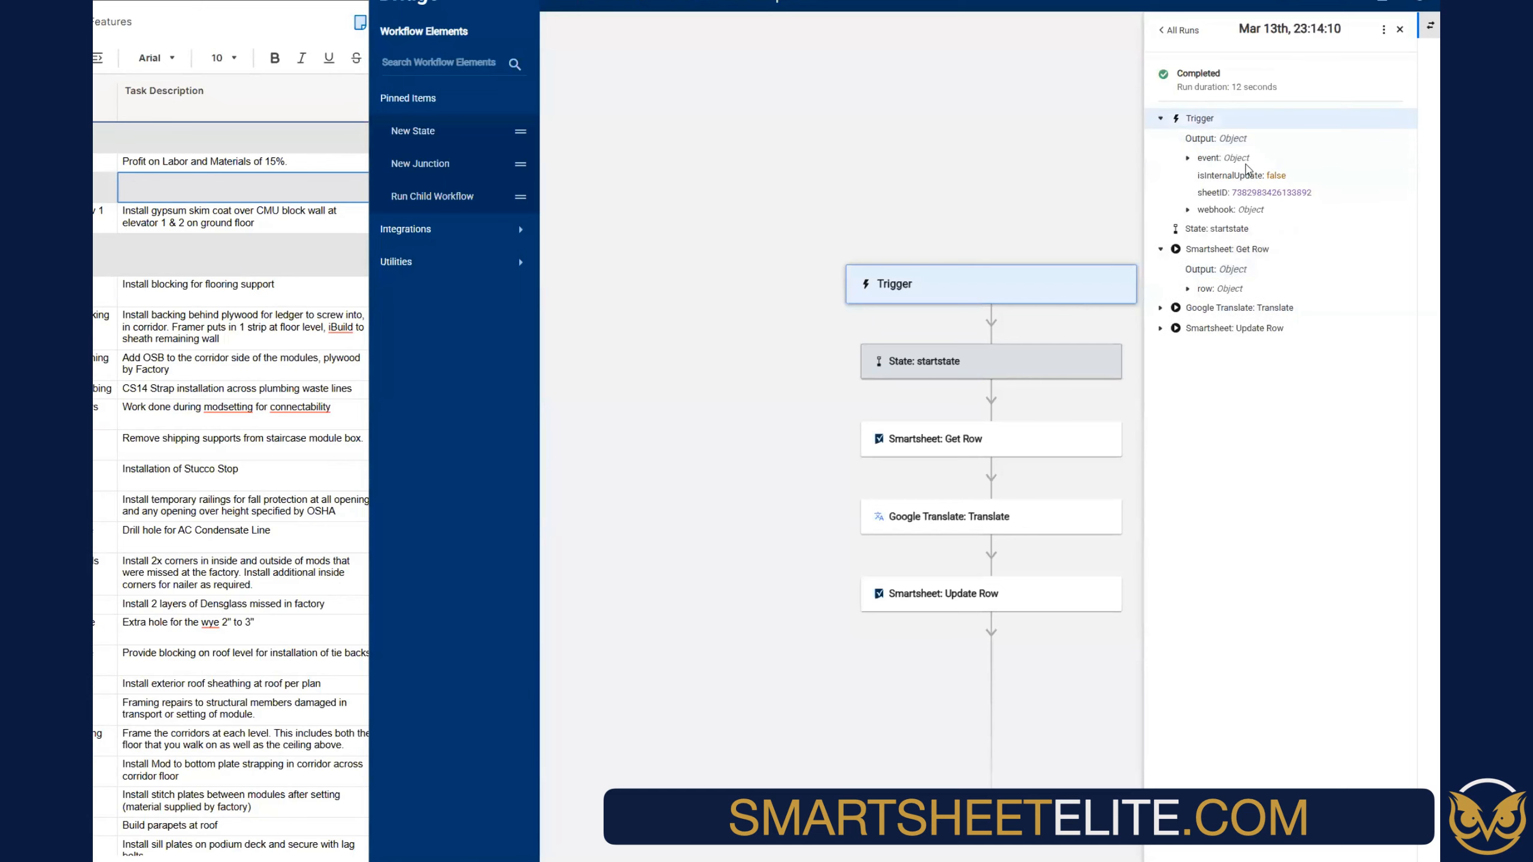
{"action": "left_click", "coordinate": [1187, 159]}
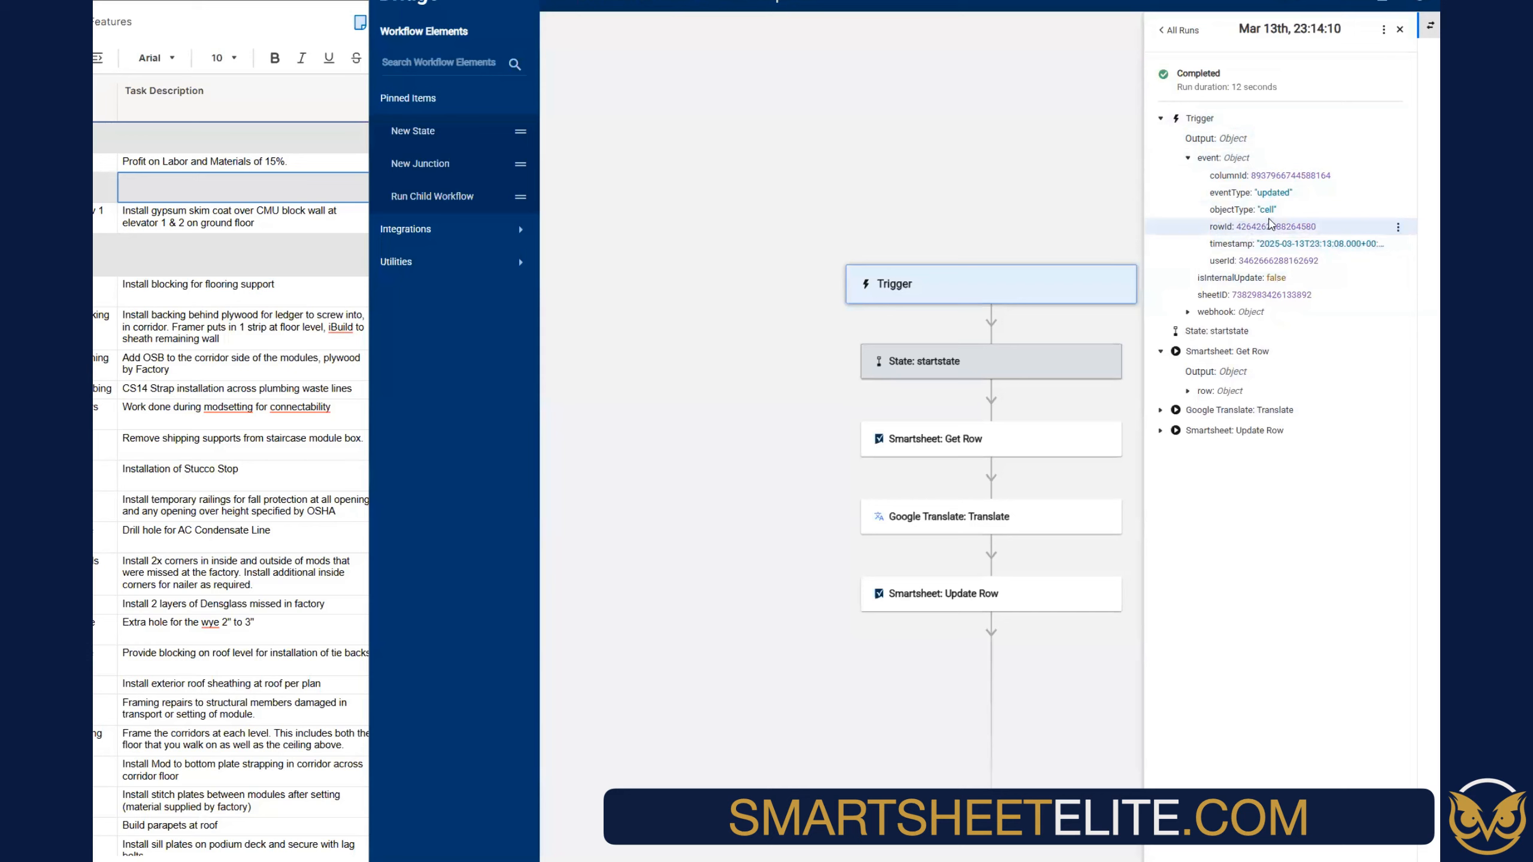
Set the Row ID of both the Get Row and Update Row modules to {{runtime.event.rowId}} and save the workflow
{"action": "left_click", "coordinate": [1075, 469]}
{"action": "double_click", "coordinate": [1361, 163]}
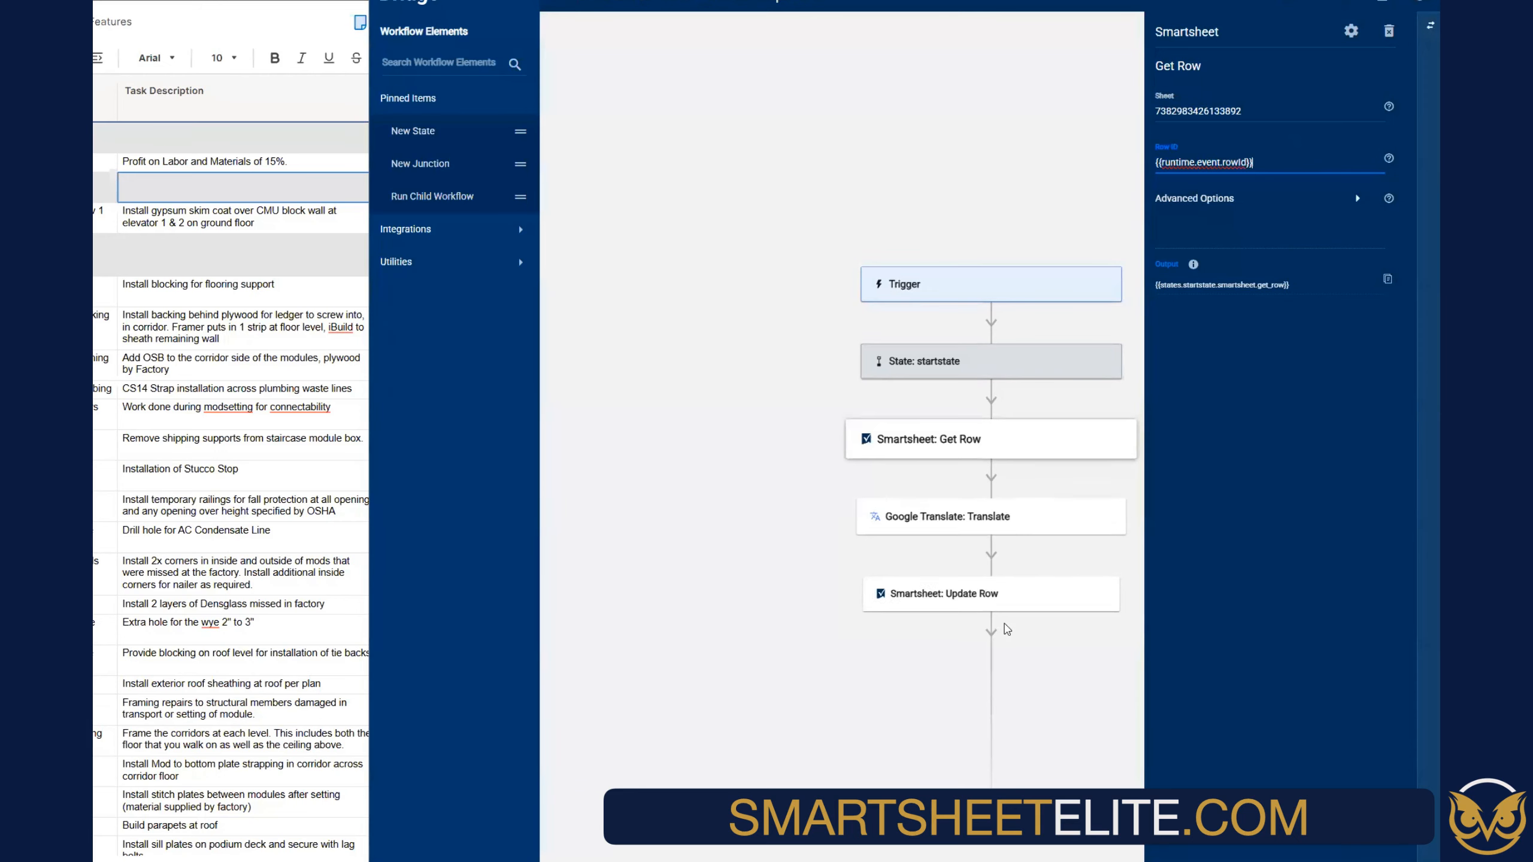
{"action": "left_click", "coordinate": [1003, 596]}
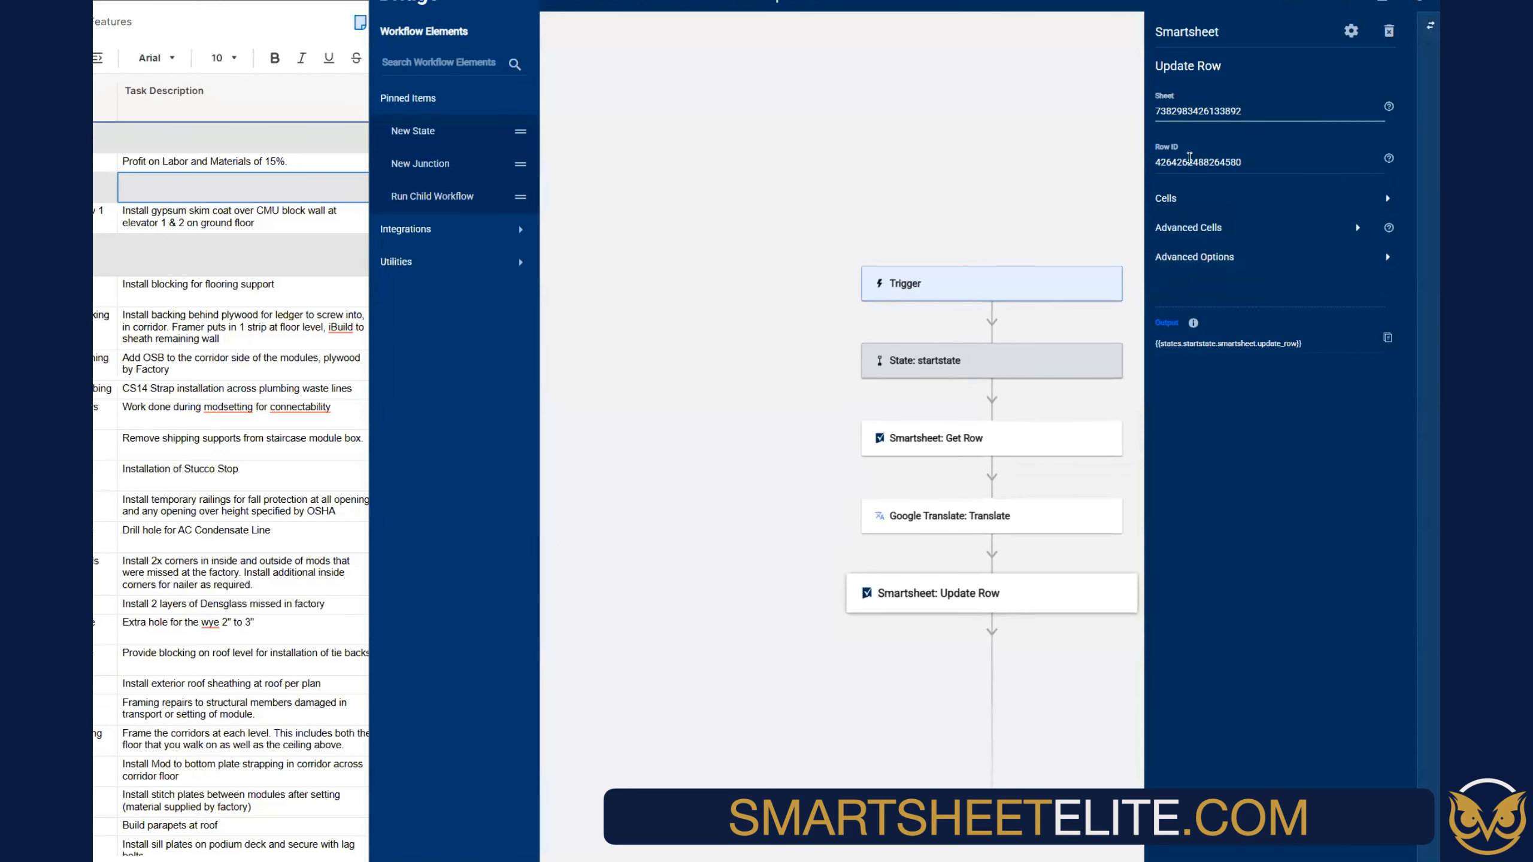
{"action": "double_click", "coordinate": [1193, 159]}
{"action": "type", "text": "{{runtime.event.rowId}}"}
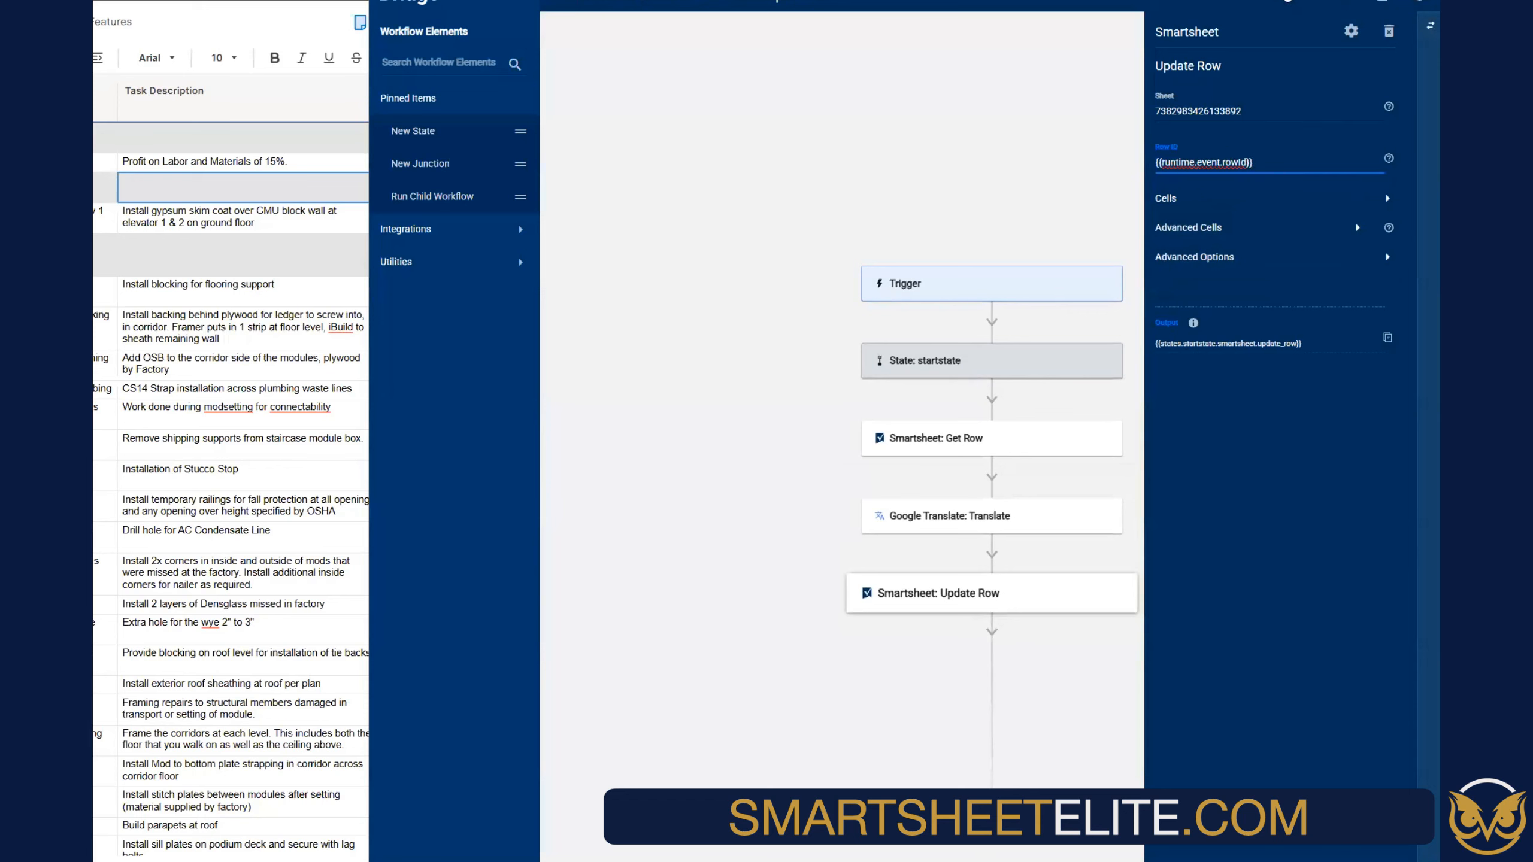
{"action": "left_click", "coordinate": [1288, 2]}
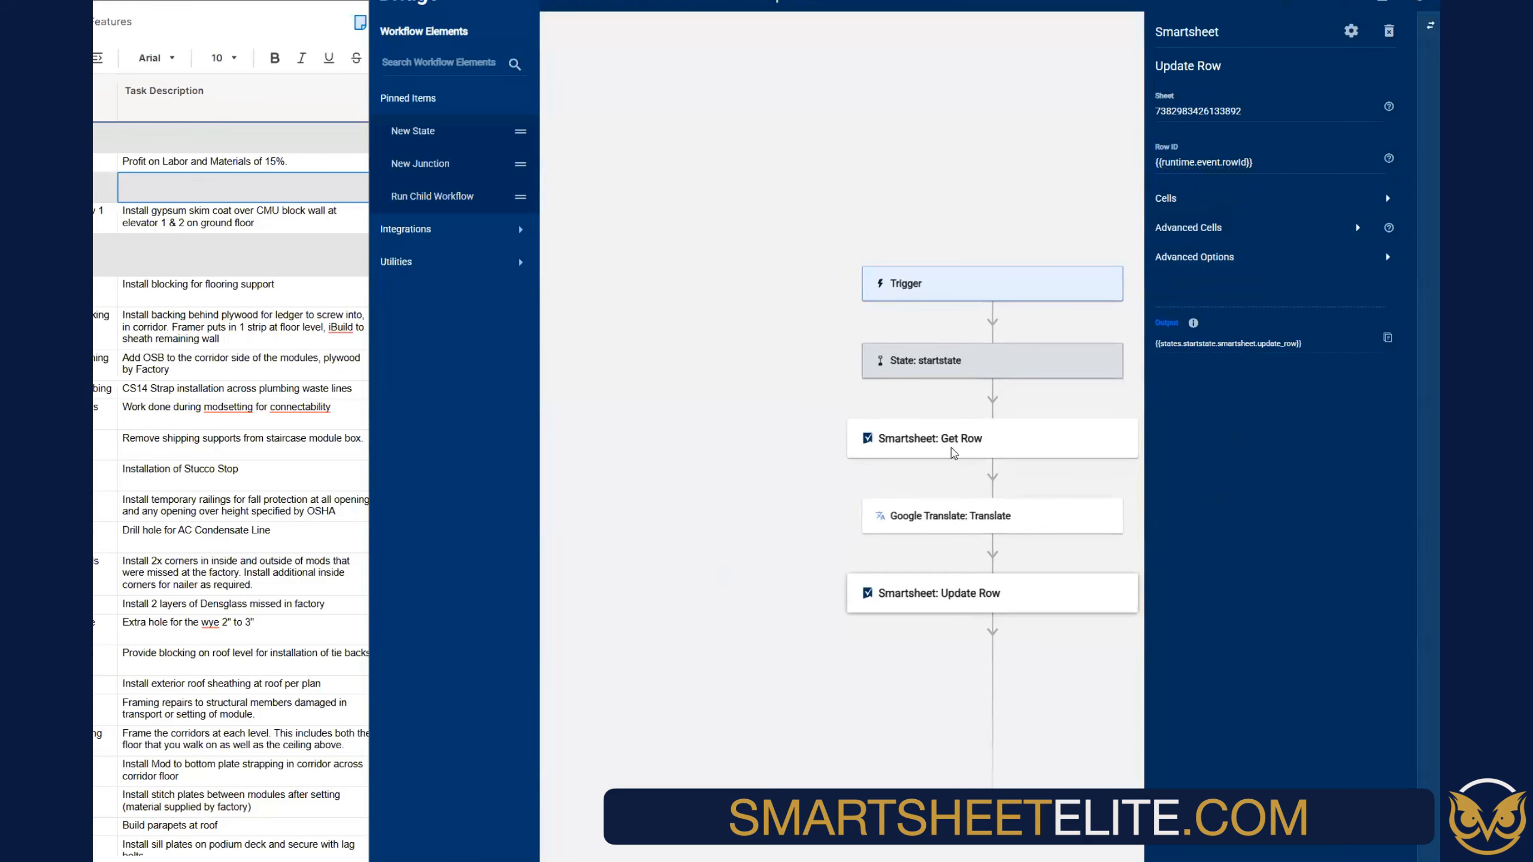
Add a period to the end of the "Install gypsum skim coat over CMU block wall" Task Description and save the sheet
{"action": "left_click", "coordinate": [264, 243]}
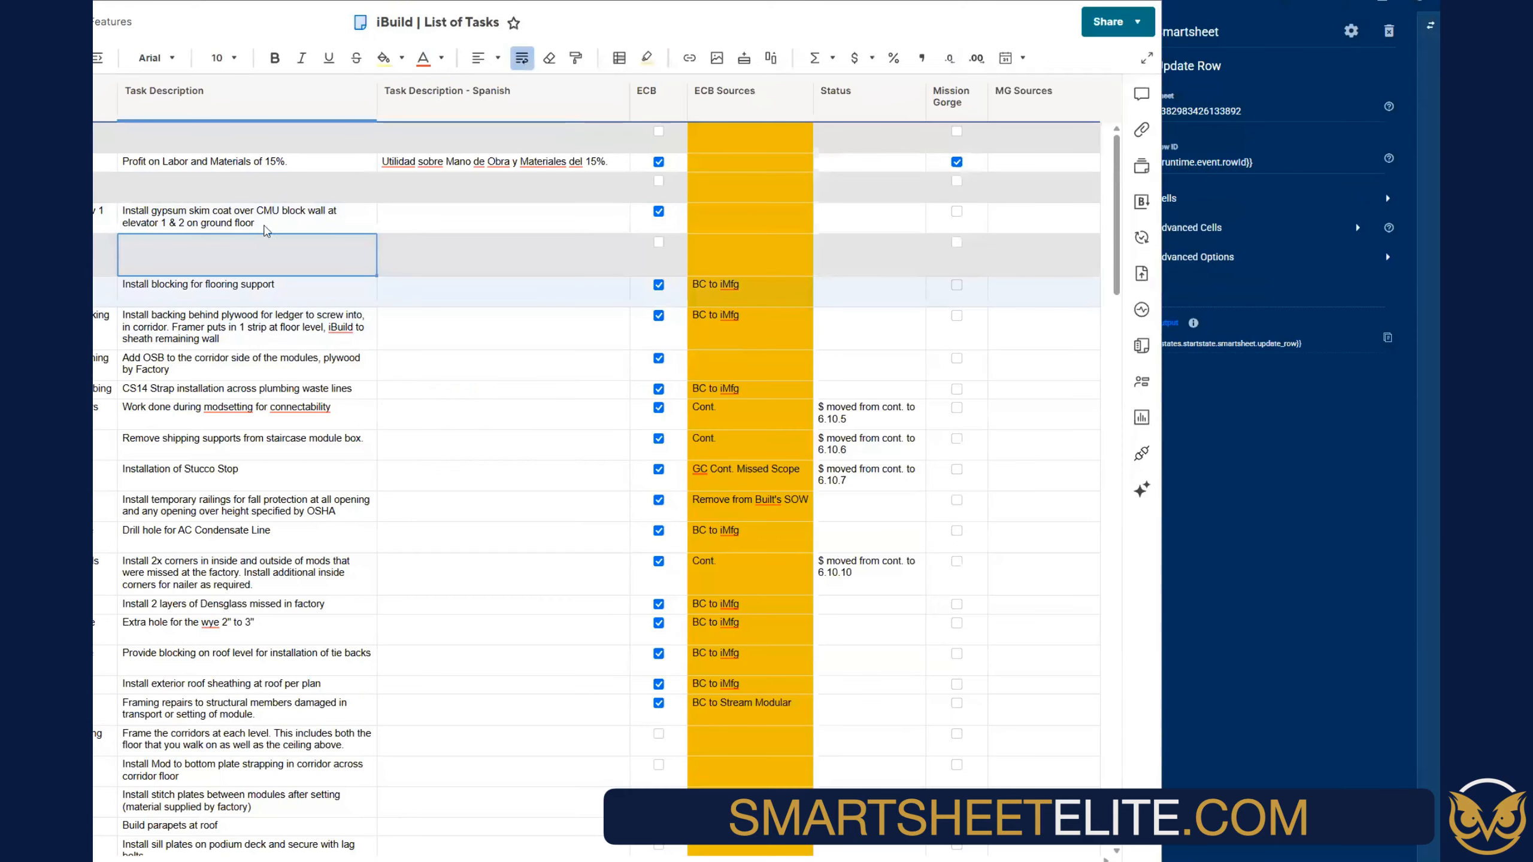
{"action": "double_click", "coordinate": [266, 216]}
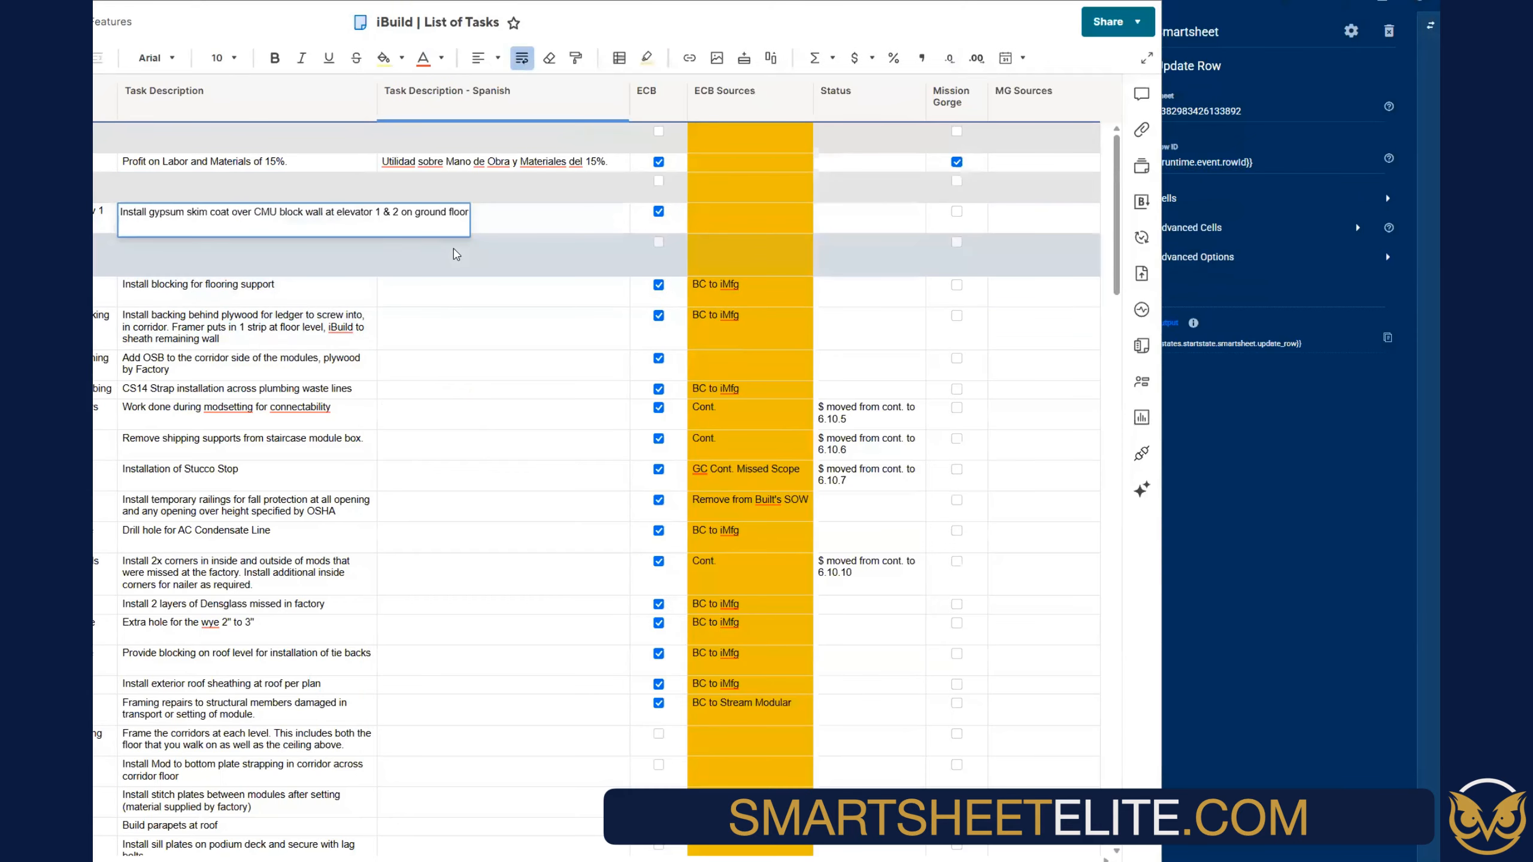
{"action": "key", "text": "Return"}
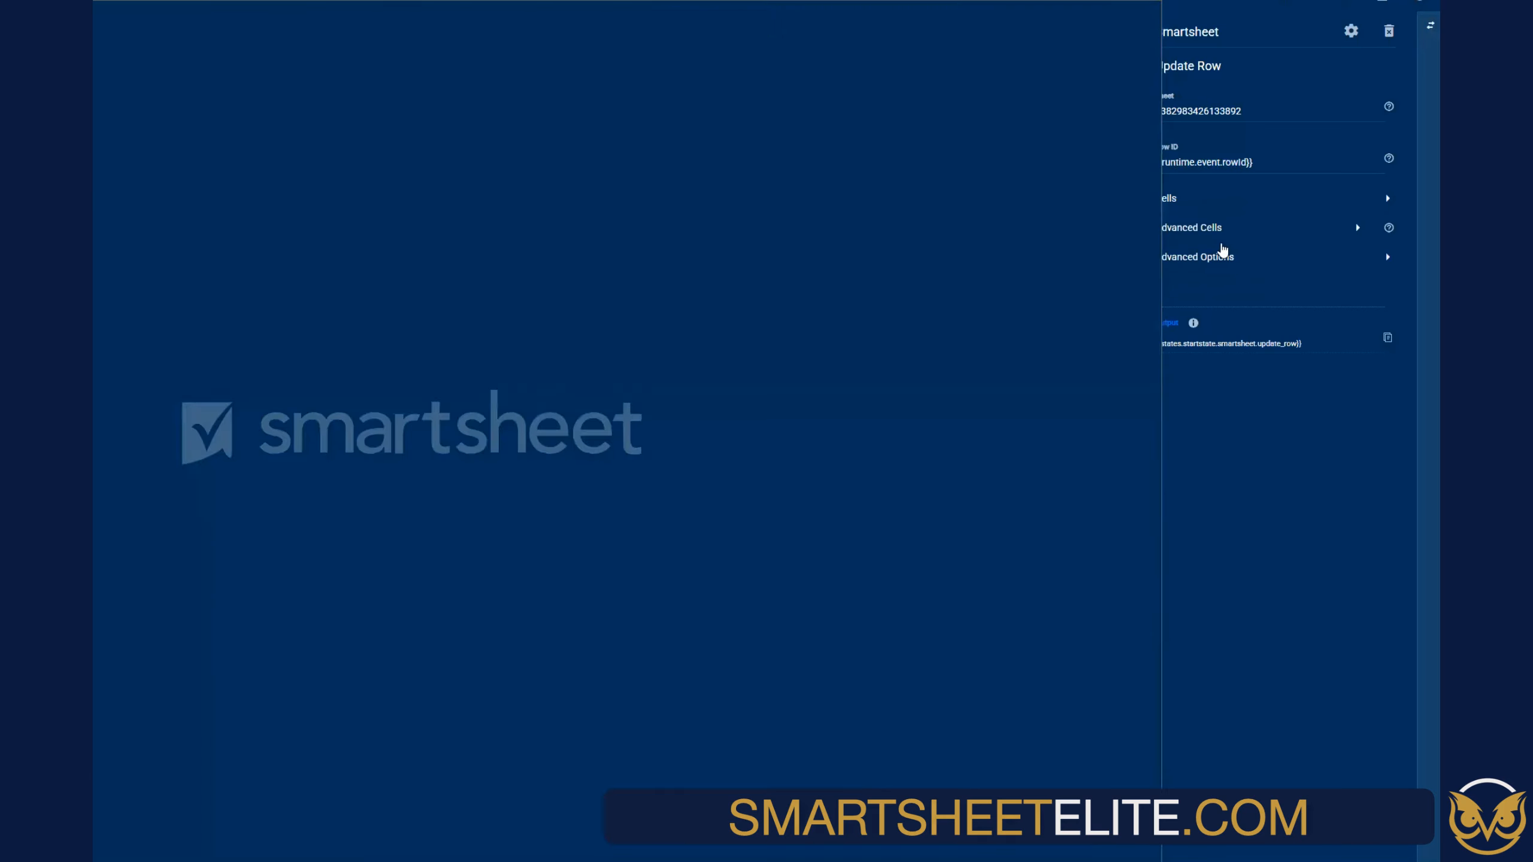
Open the workflow's run log and refresh it to look for a run from the gypsum row edit, checking that row in the sheet
{"action": "left_click", "coordinate": [1222, 250]}
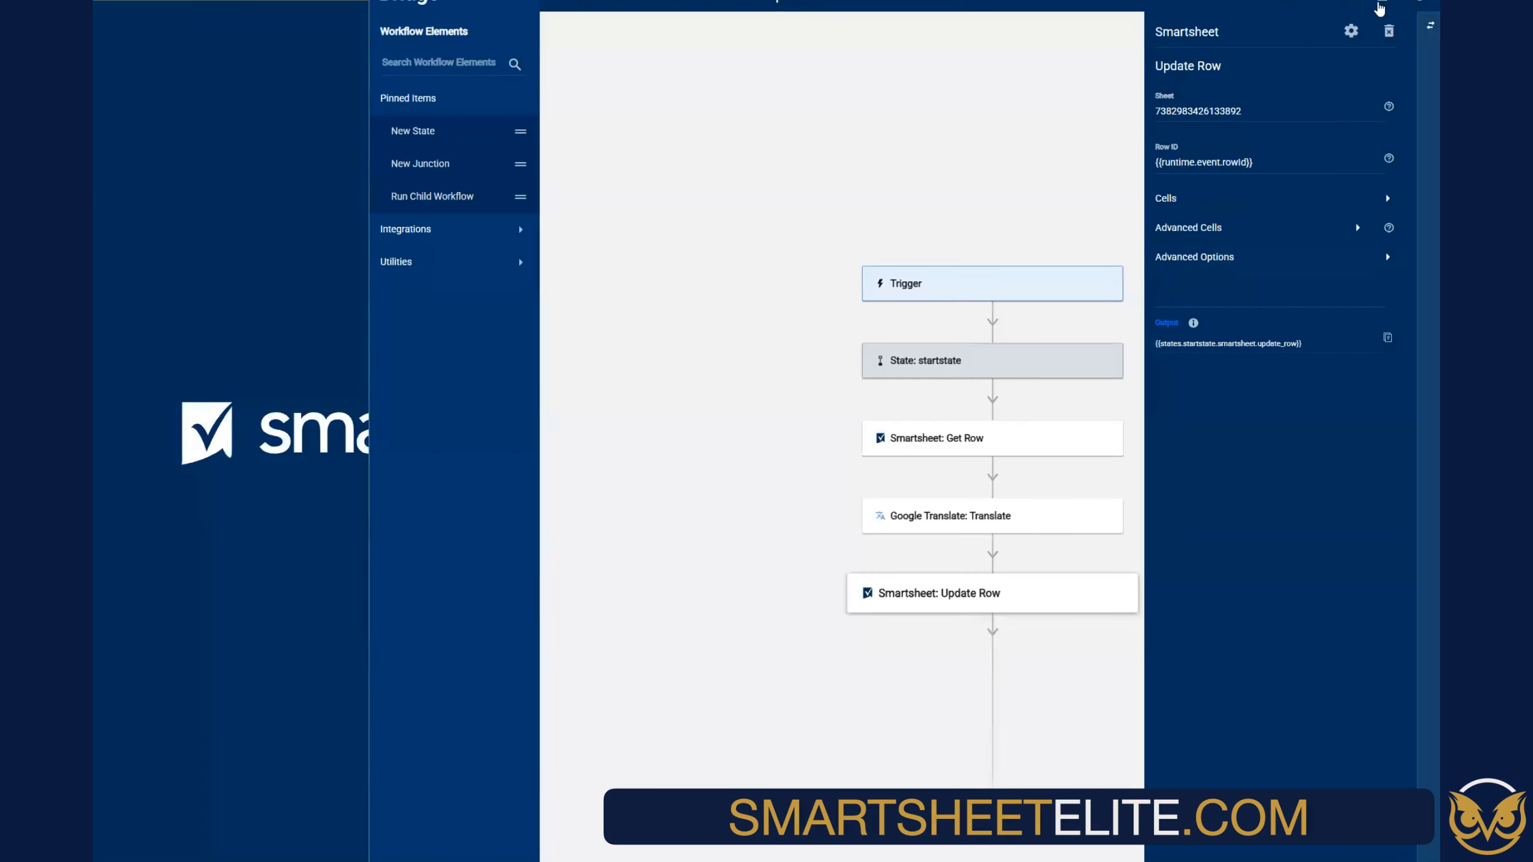
{"action": "left_click", "coordinate": [1426, 26]}
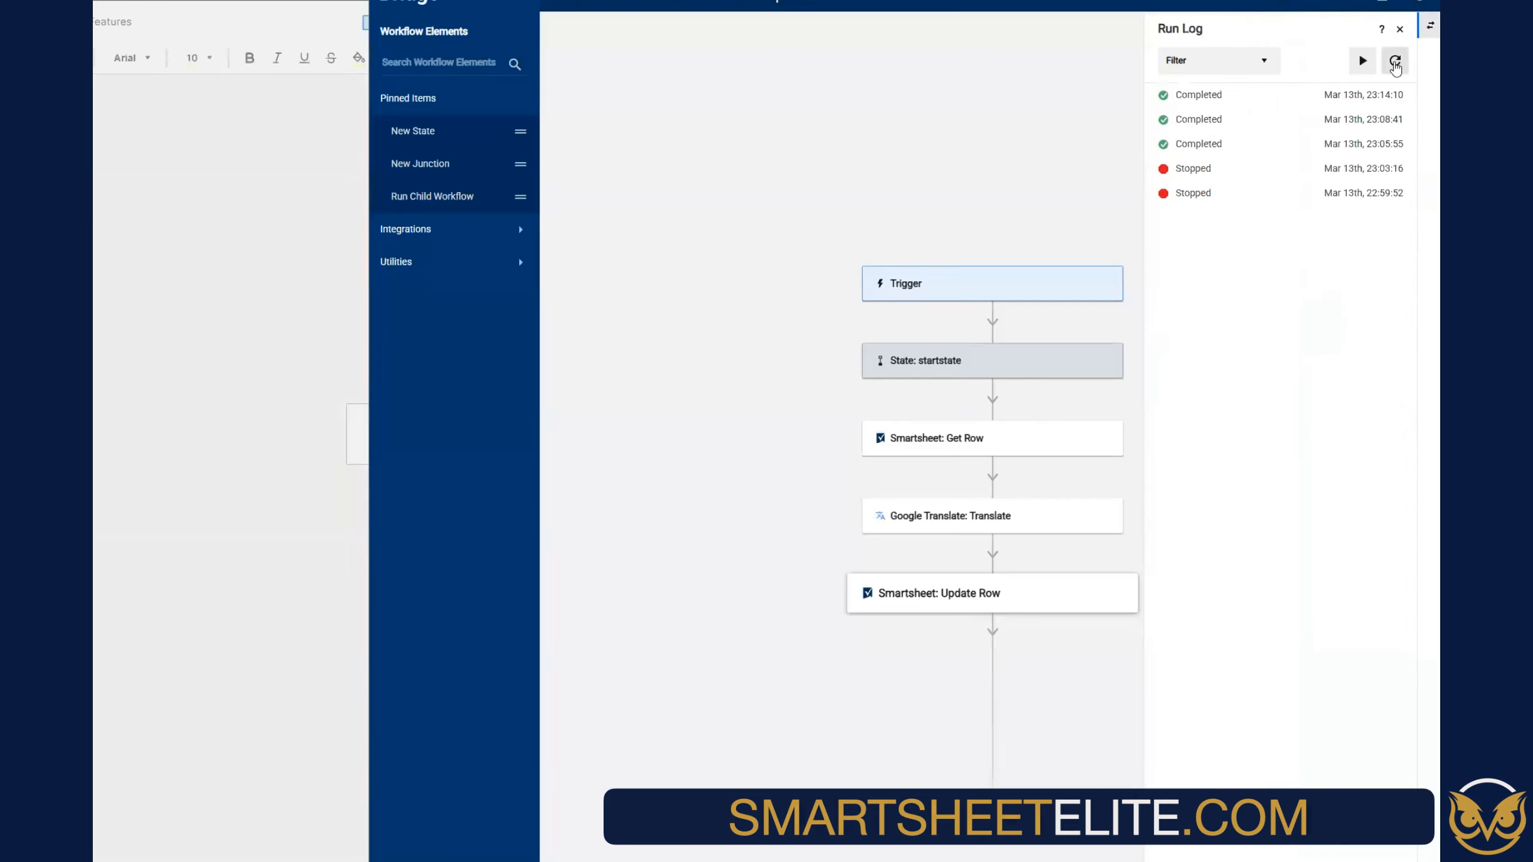
{"action": "left_click", "coordinate": [1395, 65]}
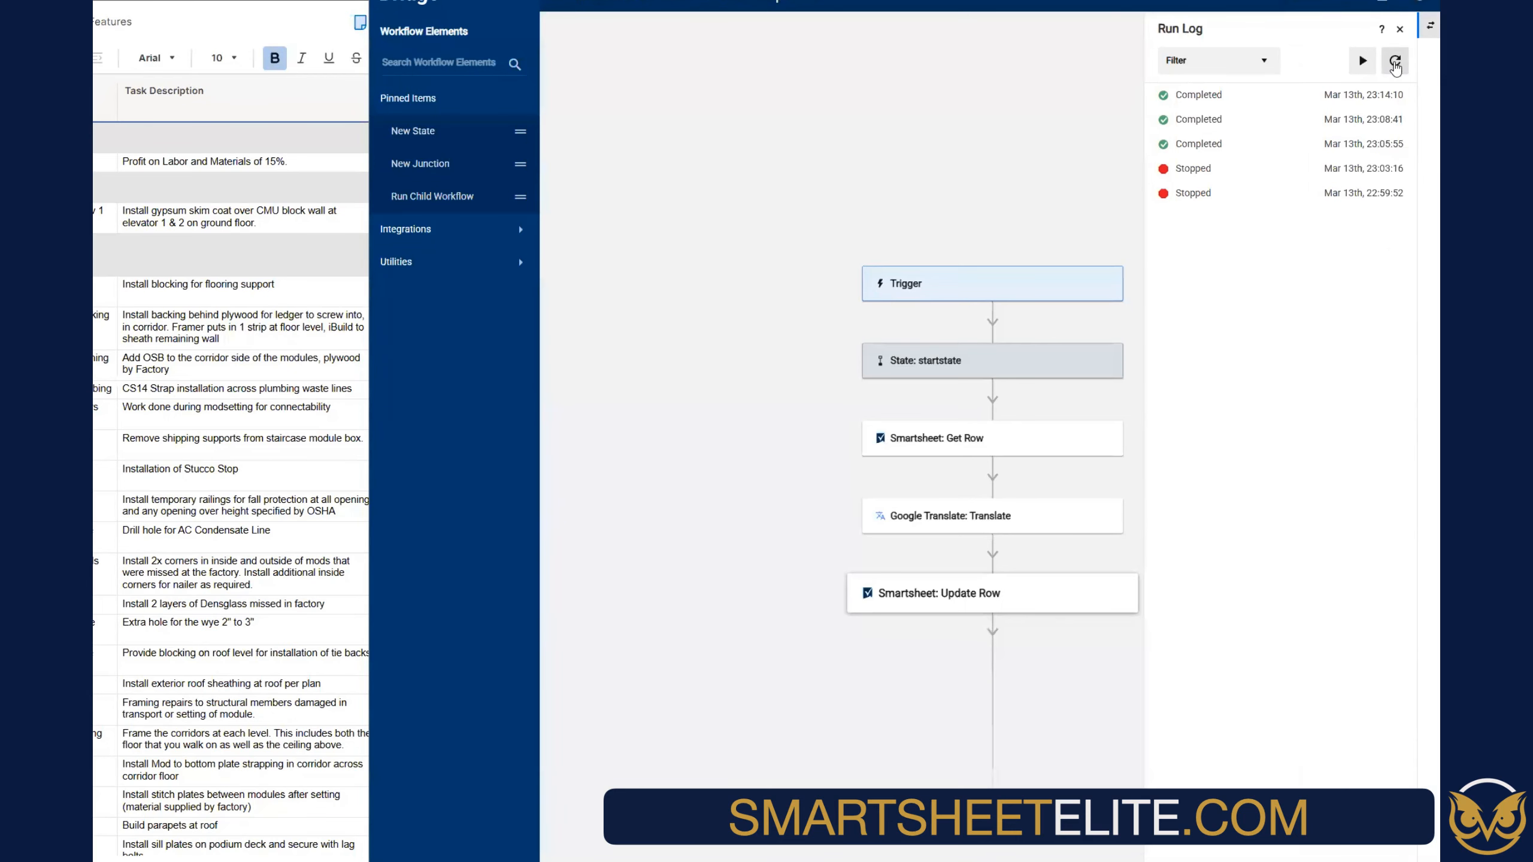
{"action": "left_click", "coordinate": [1395, 66]}
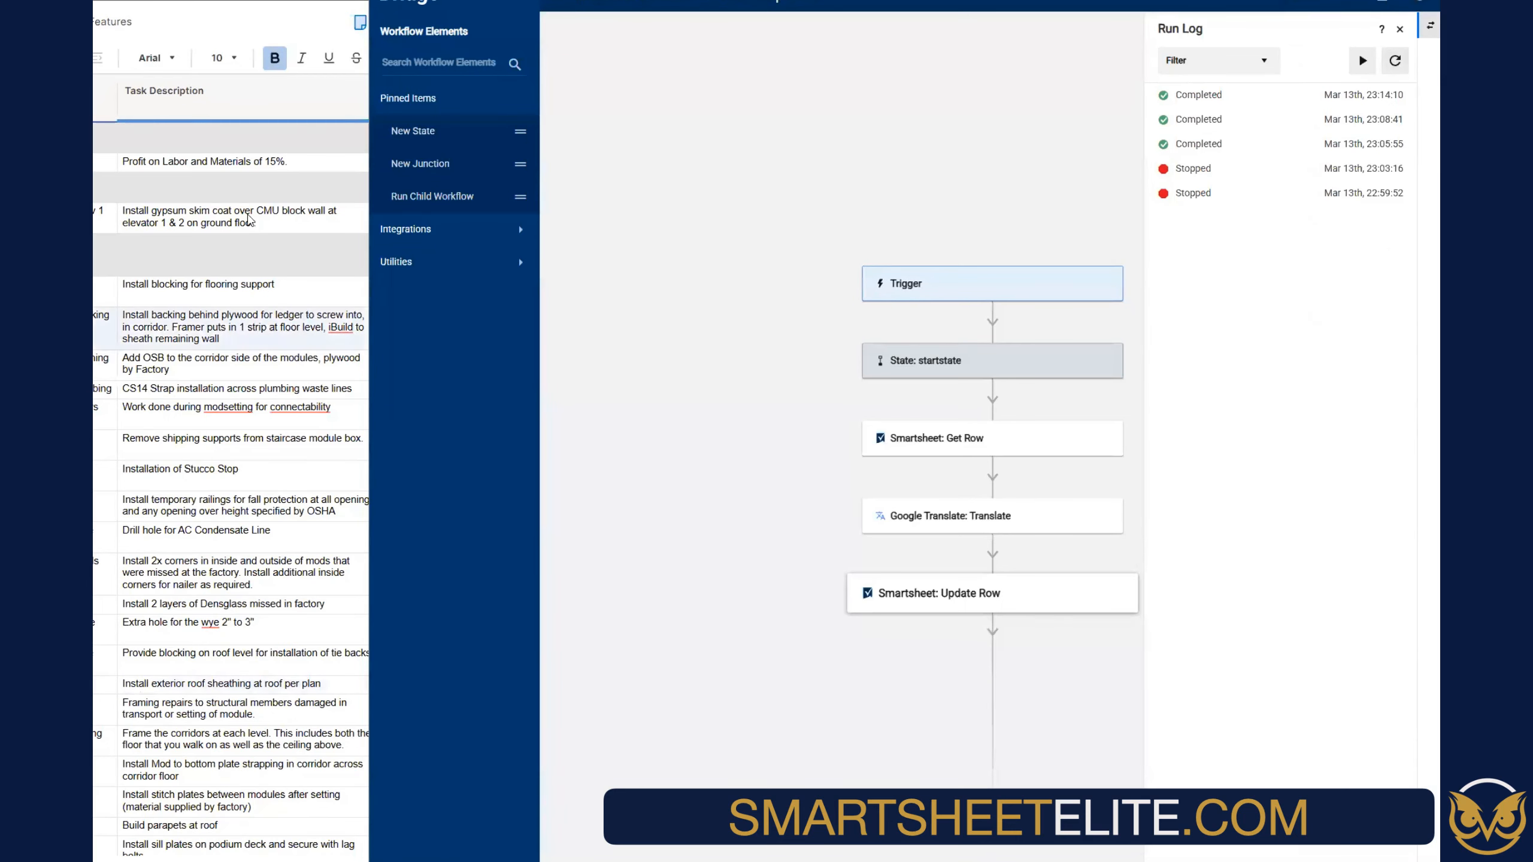
{"action": "left_click", "coordinate": [248, 221]}
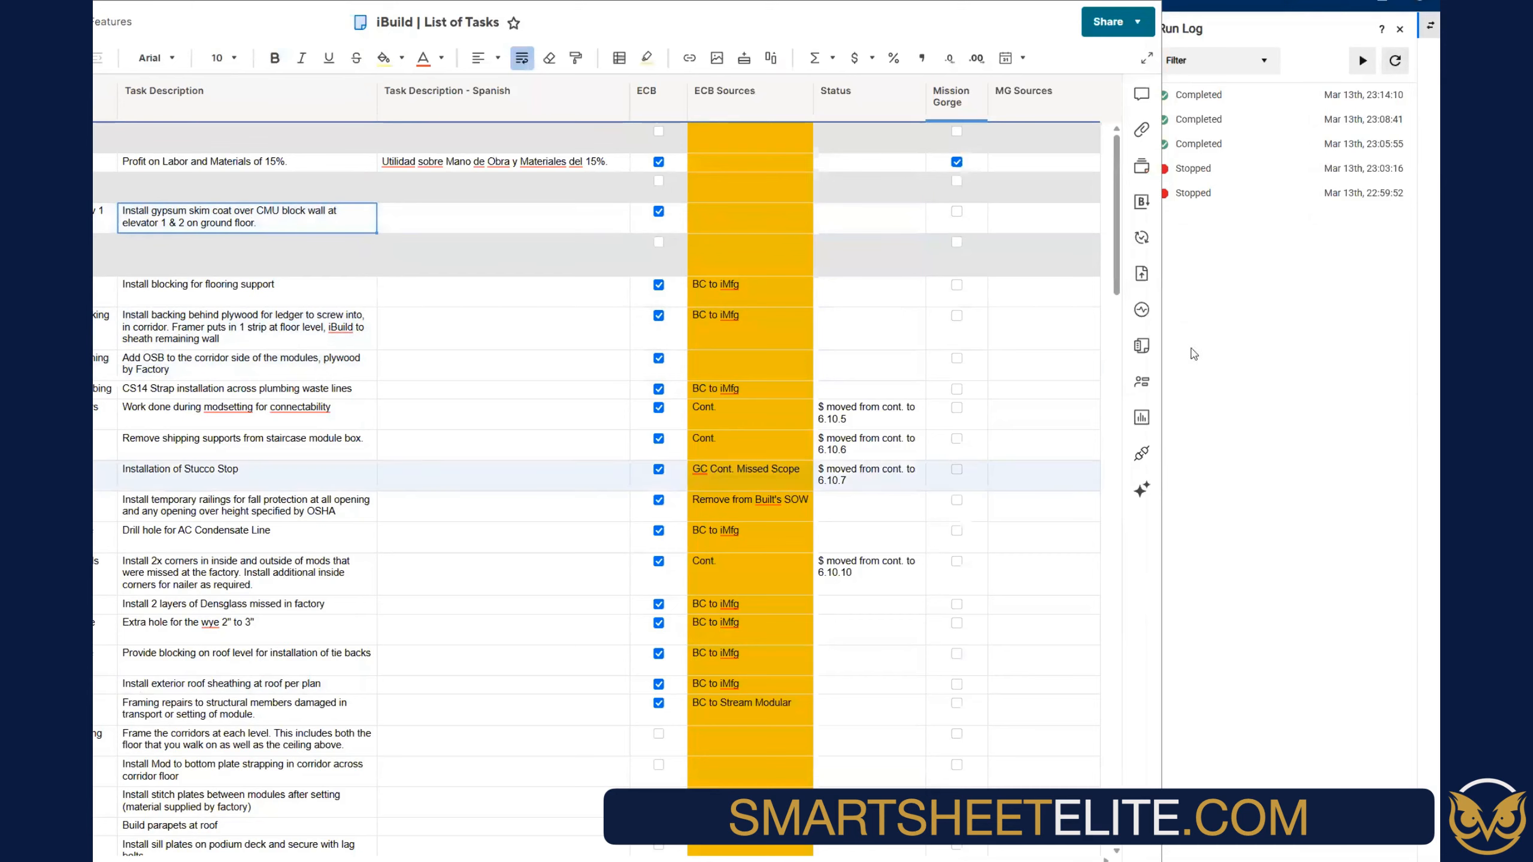
{"action": "left_click", "coordinate": [1259, 229]}
{"action": "left_click", "coordinate": [1395, 63]}
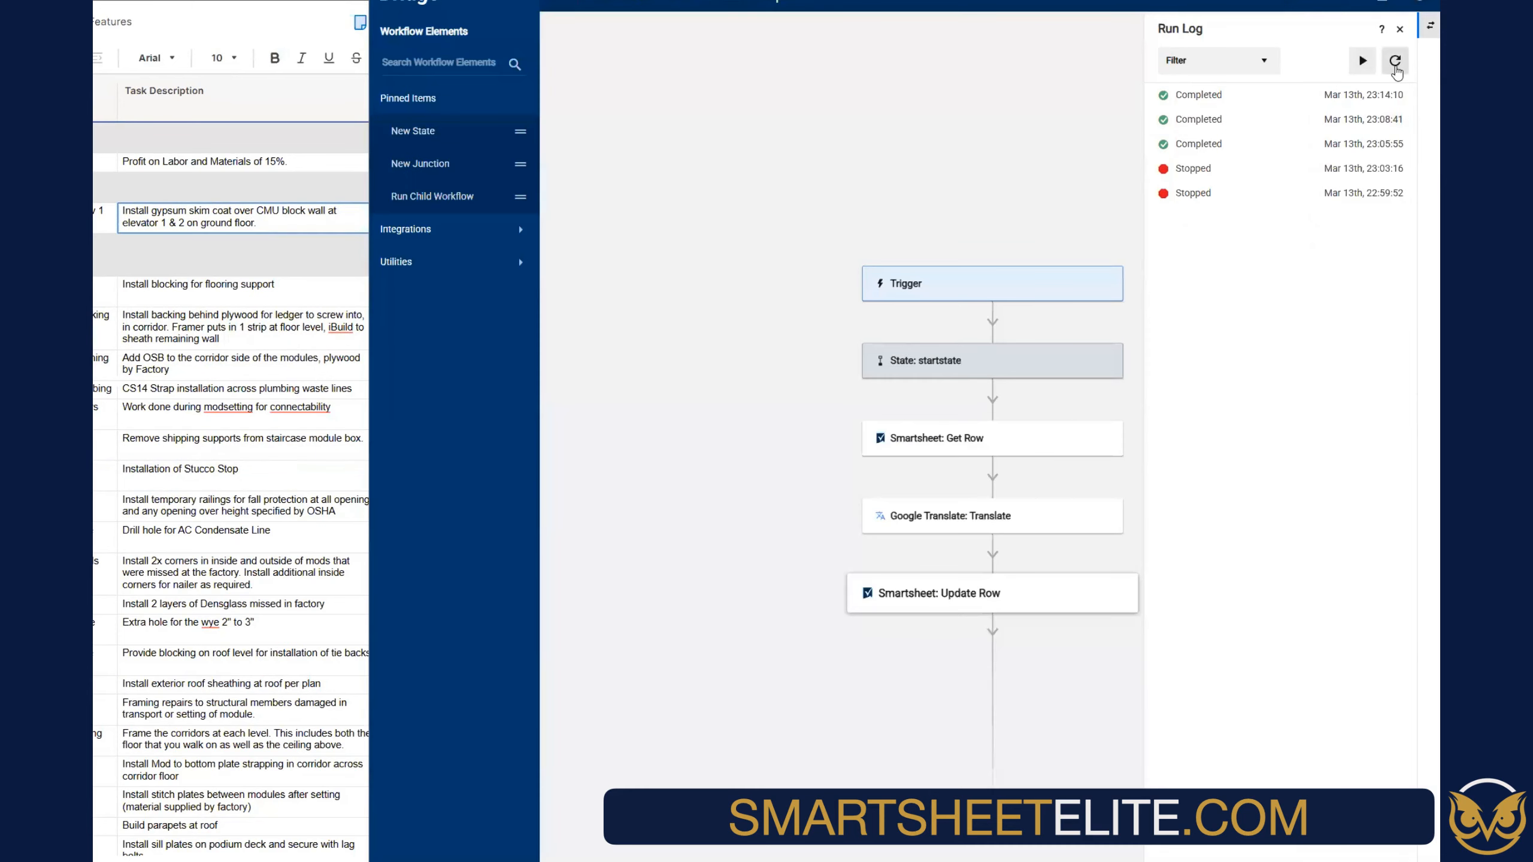
{"action": "left_click", "coordinate": [1395, 62]}
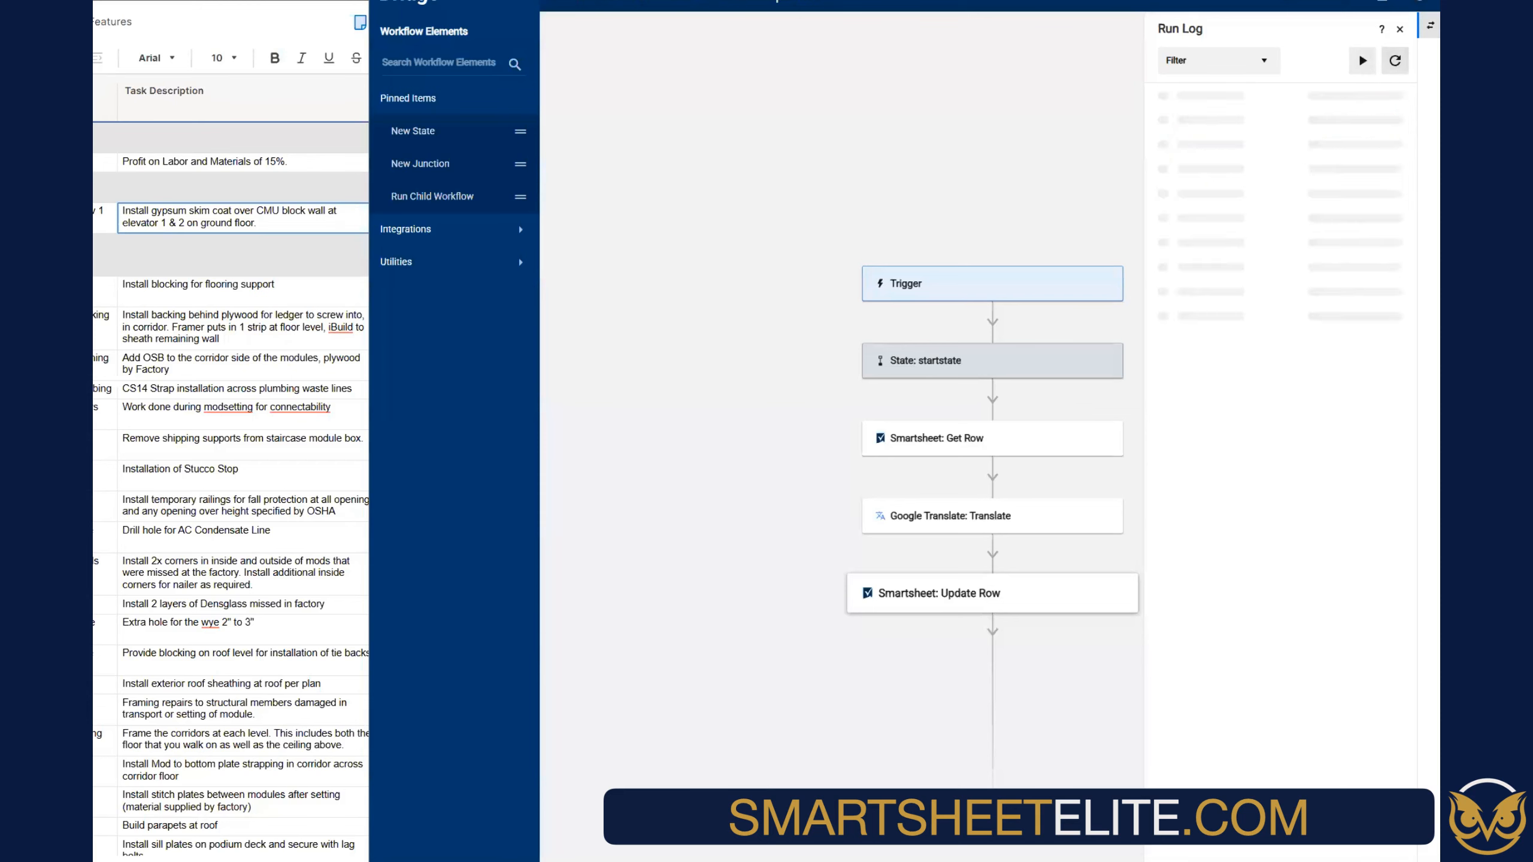
Open the "Install blocking for flooring support" Task Description for editing and commit the cell with the same text
{"action": "left_click", "coordinate": [311, 223]}
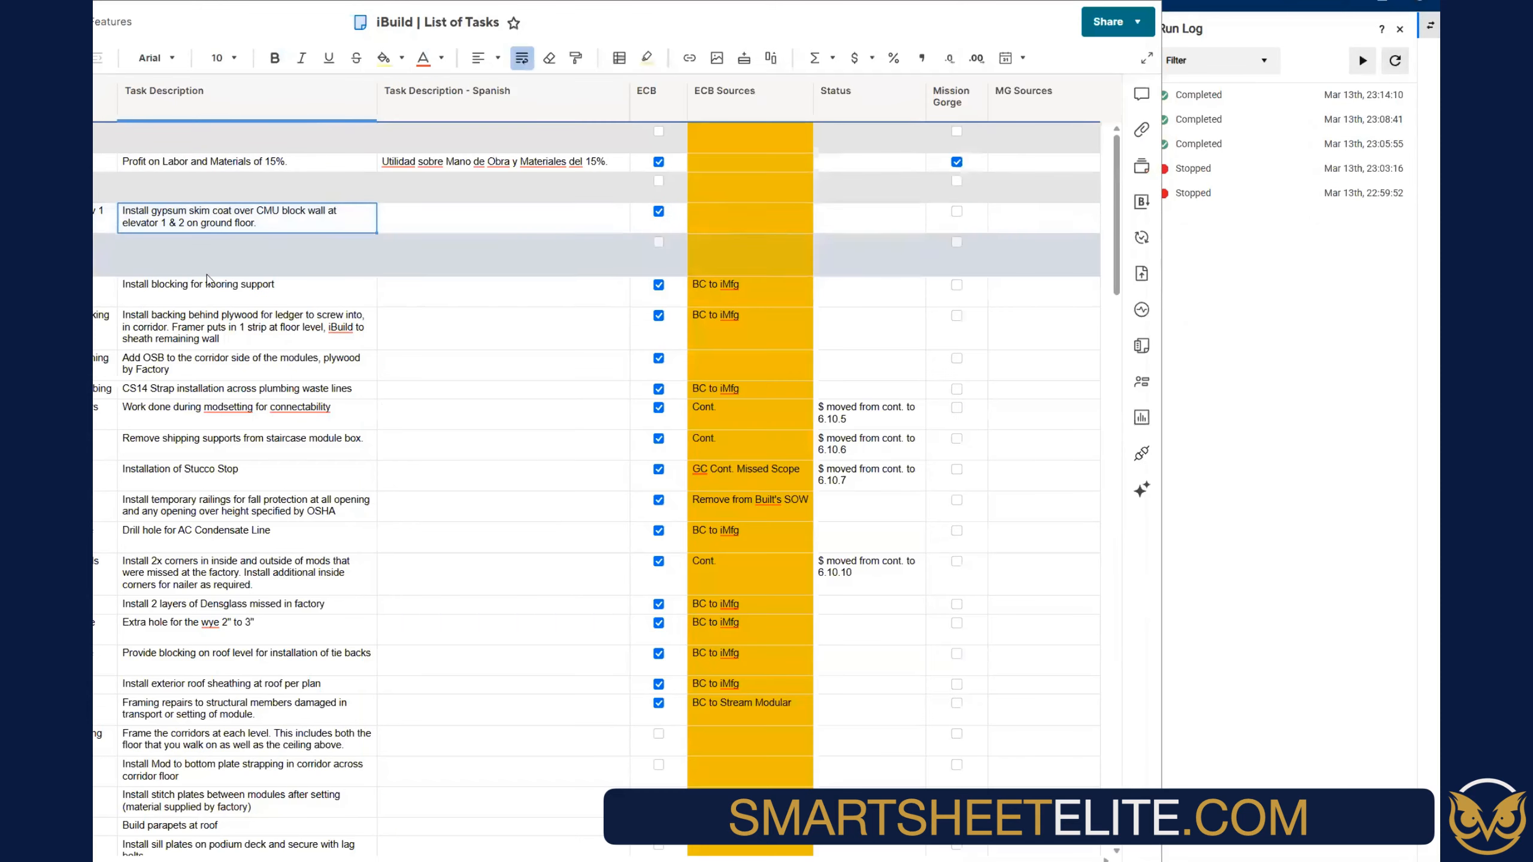
{"action": "left_click", "coordinate": [298, 292]}
{"action": "left_click", "coordinate": [297, 292]}
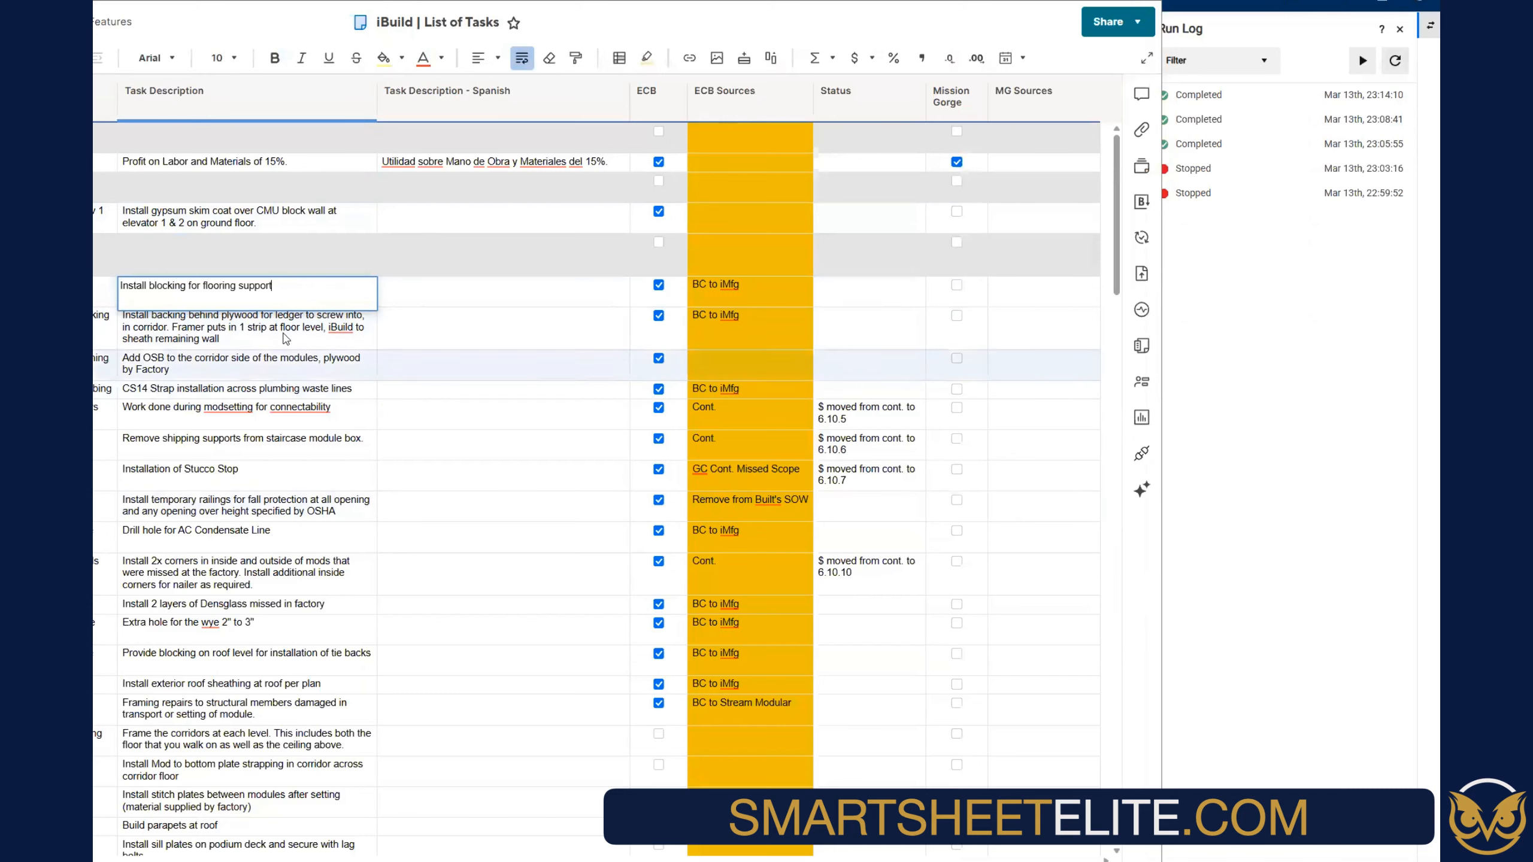
{"action": "key", "text": "Return"}
Save the sheet again and refresh the run log to look for a newly triggered run
{"action": "left_click", "coordinate": [1350, 30]}
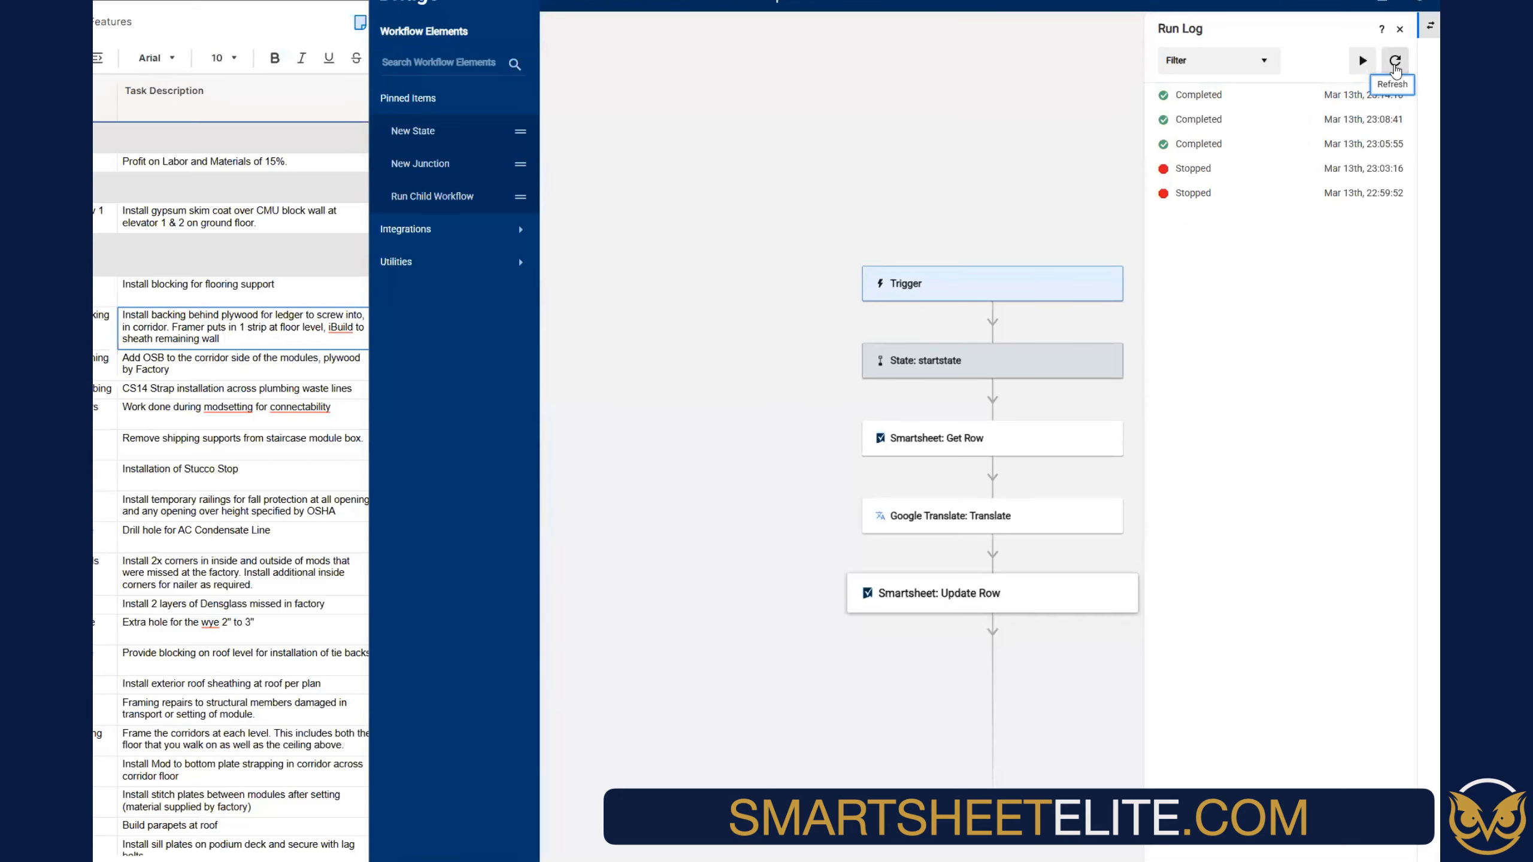
{"action": "left_click", "coordinate": [1394, 66]}
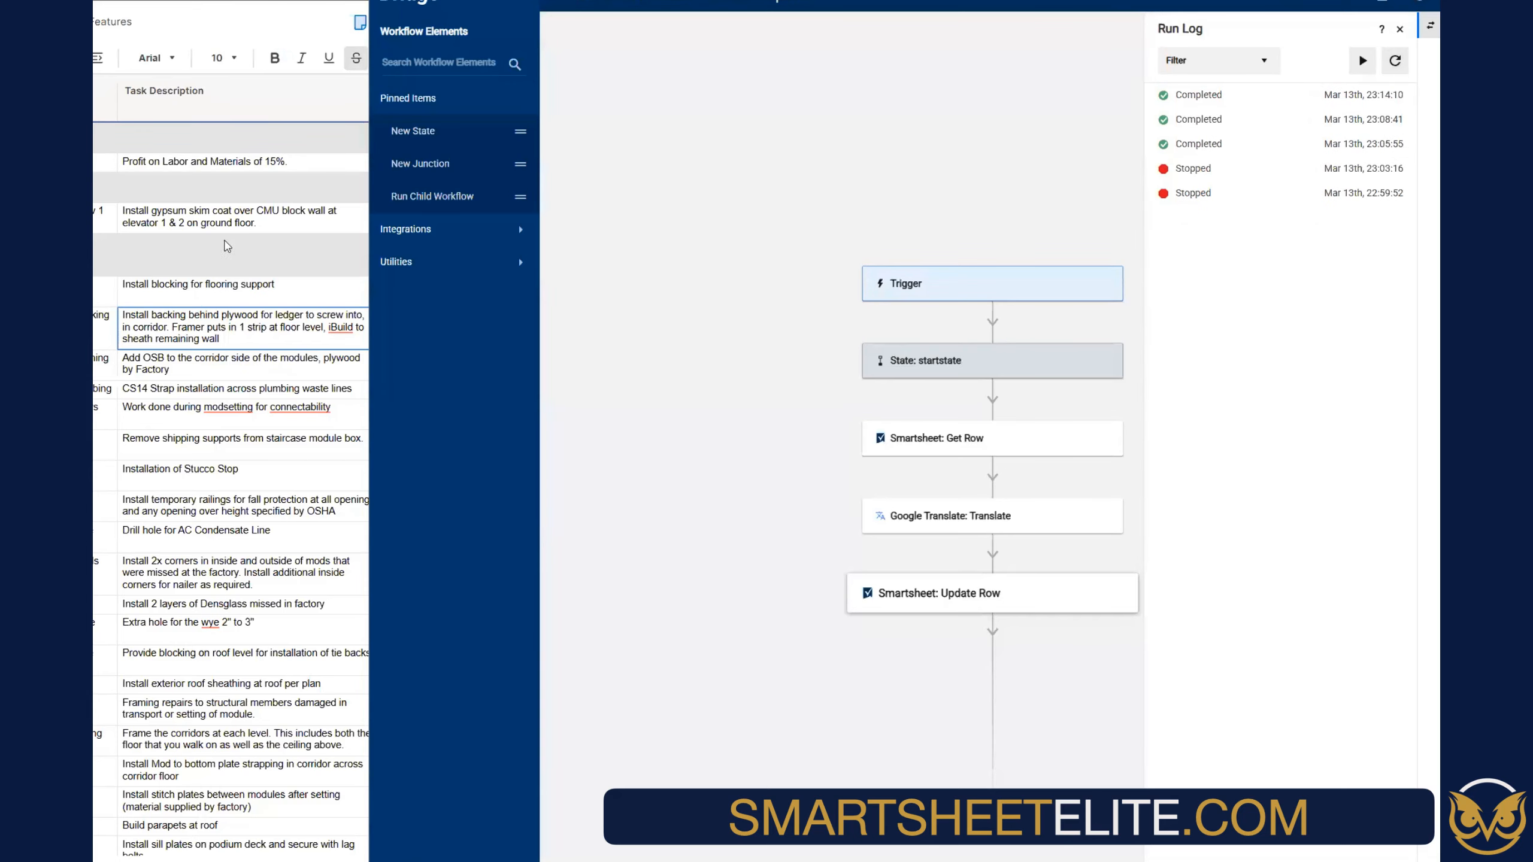
{"action": "left_click", "coordinate": [302, 255]}
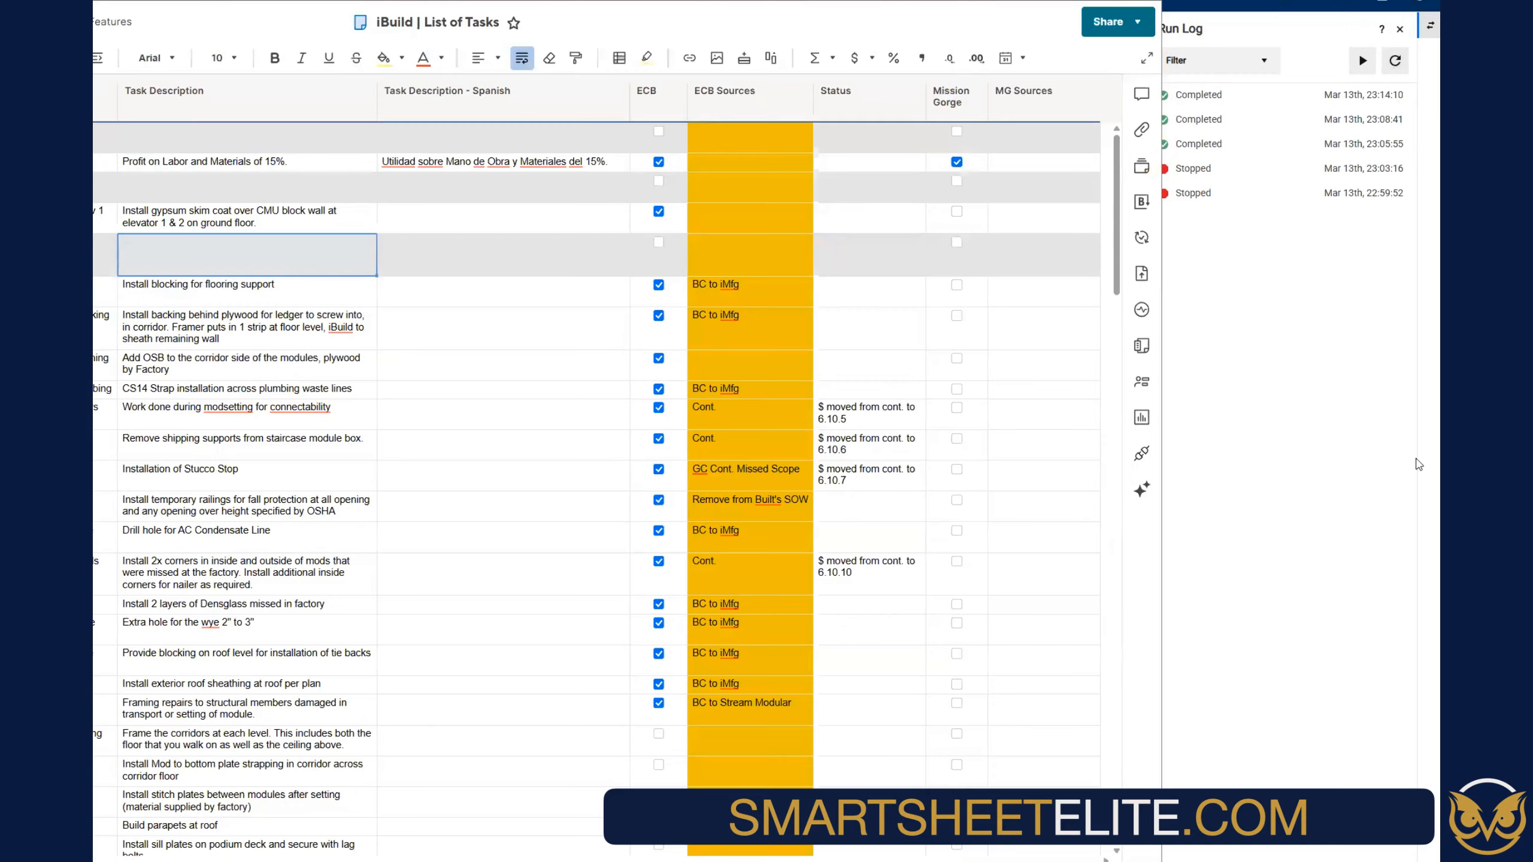
{"action": "left_click", "coordinate": [1243, 242]}
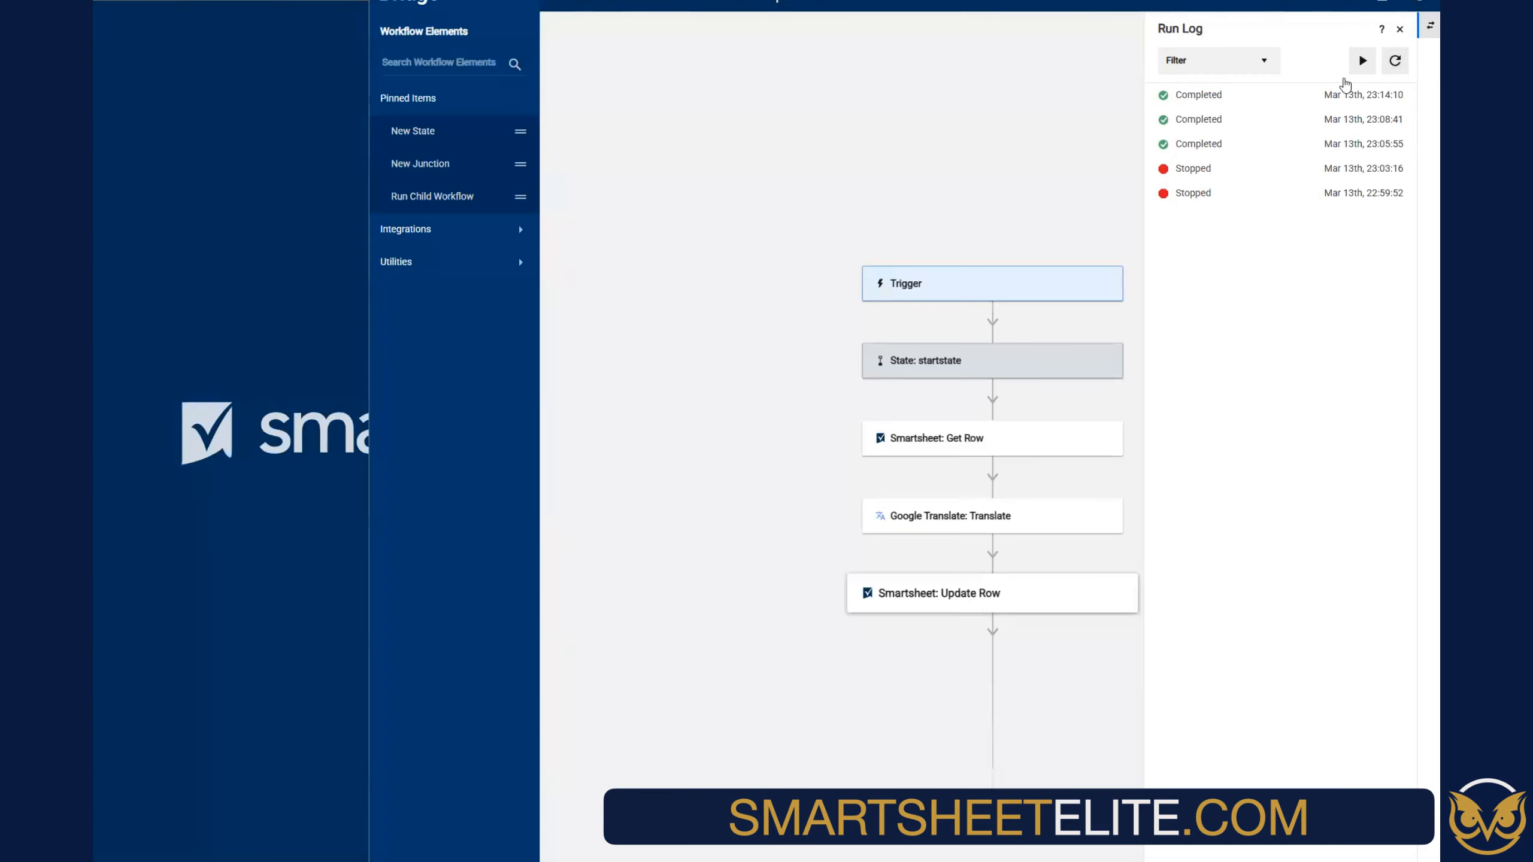
{"action": "left_click", "coordinate": [1394, 63]}
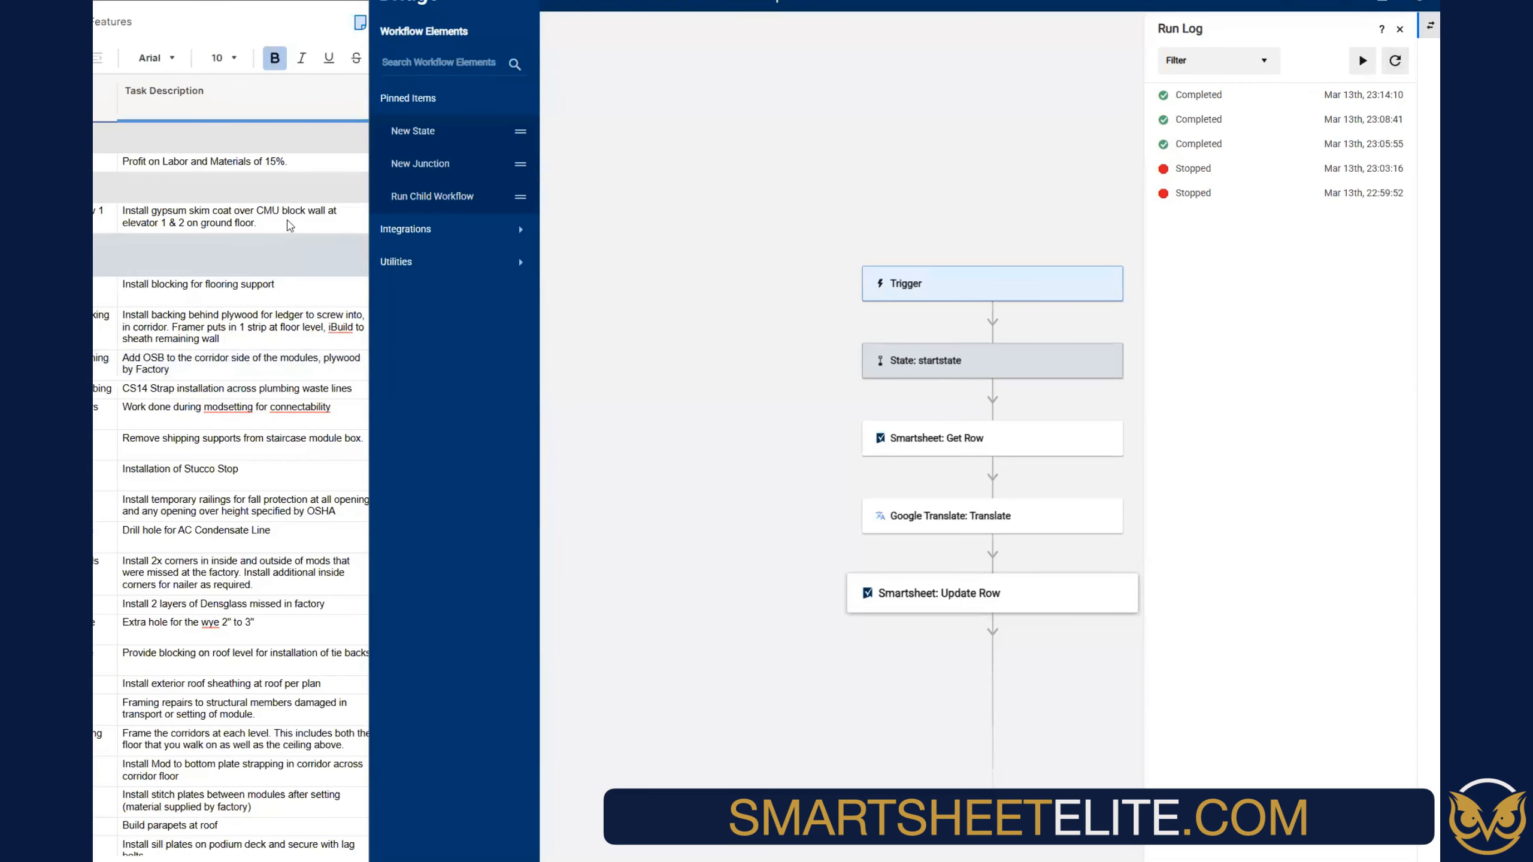
Check the gypsum skim coat row's Task Description - Spanish cell and refresh the run log several more times
{"action": "left_click", "coordinate": [288, 223]}
{"action": "left_click", "coordinate": [519, 220]}
{"action": "left_click", "coordinate": [1256, 372]}
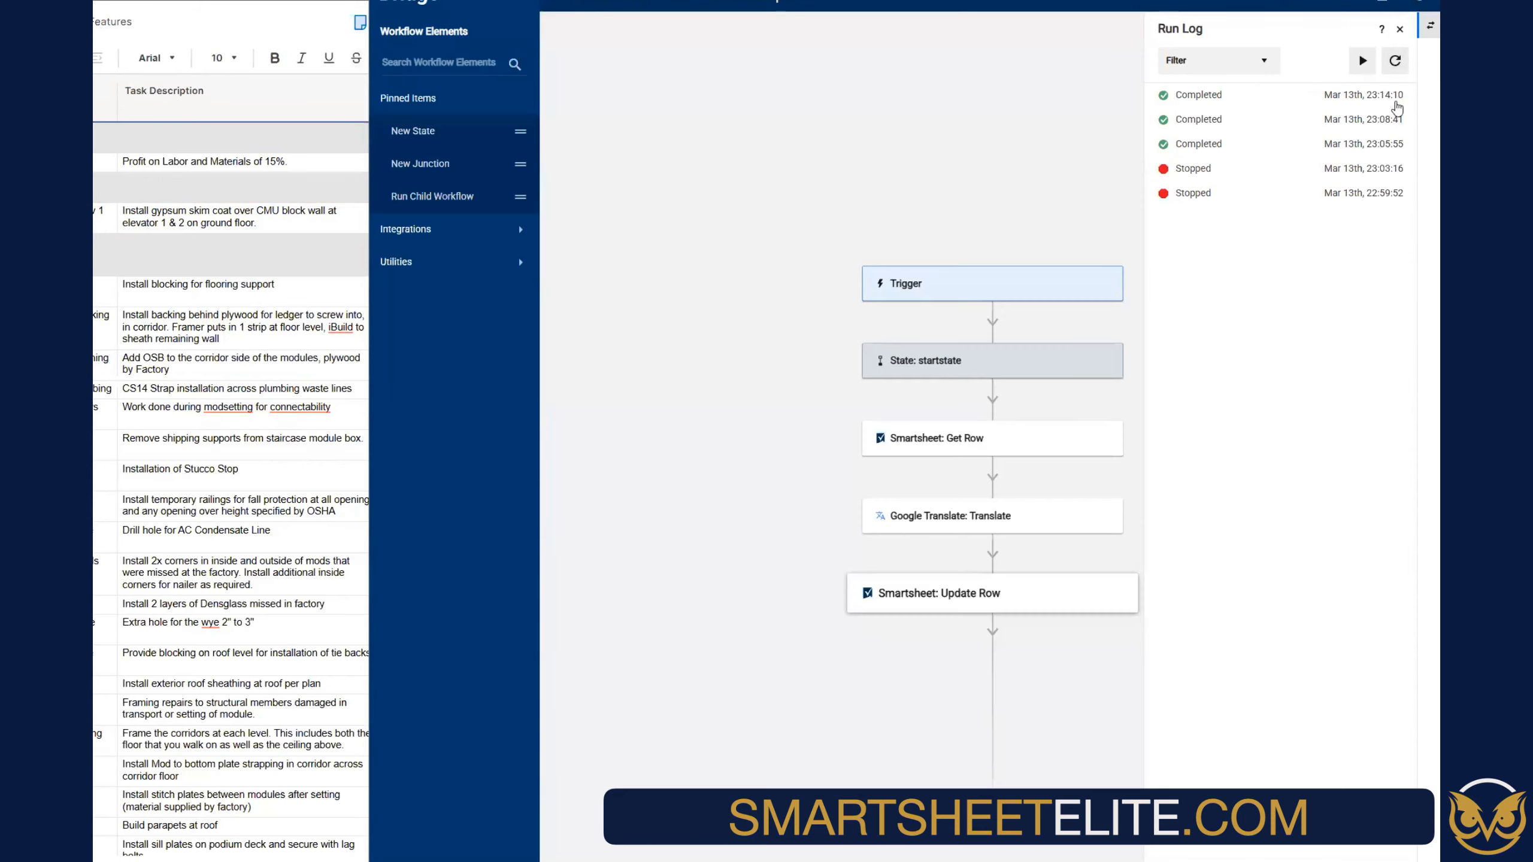
{"action": "left_click", "coordinate": [1394, 65]}
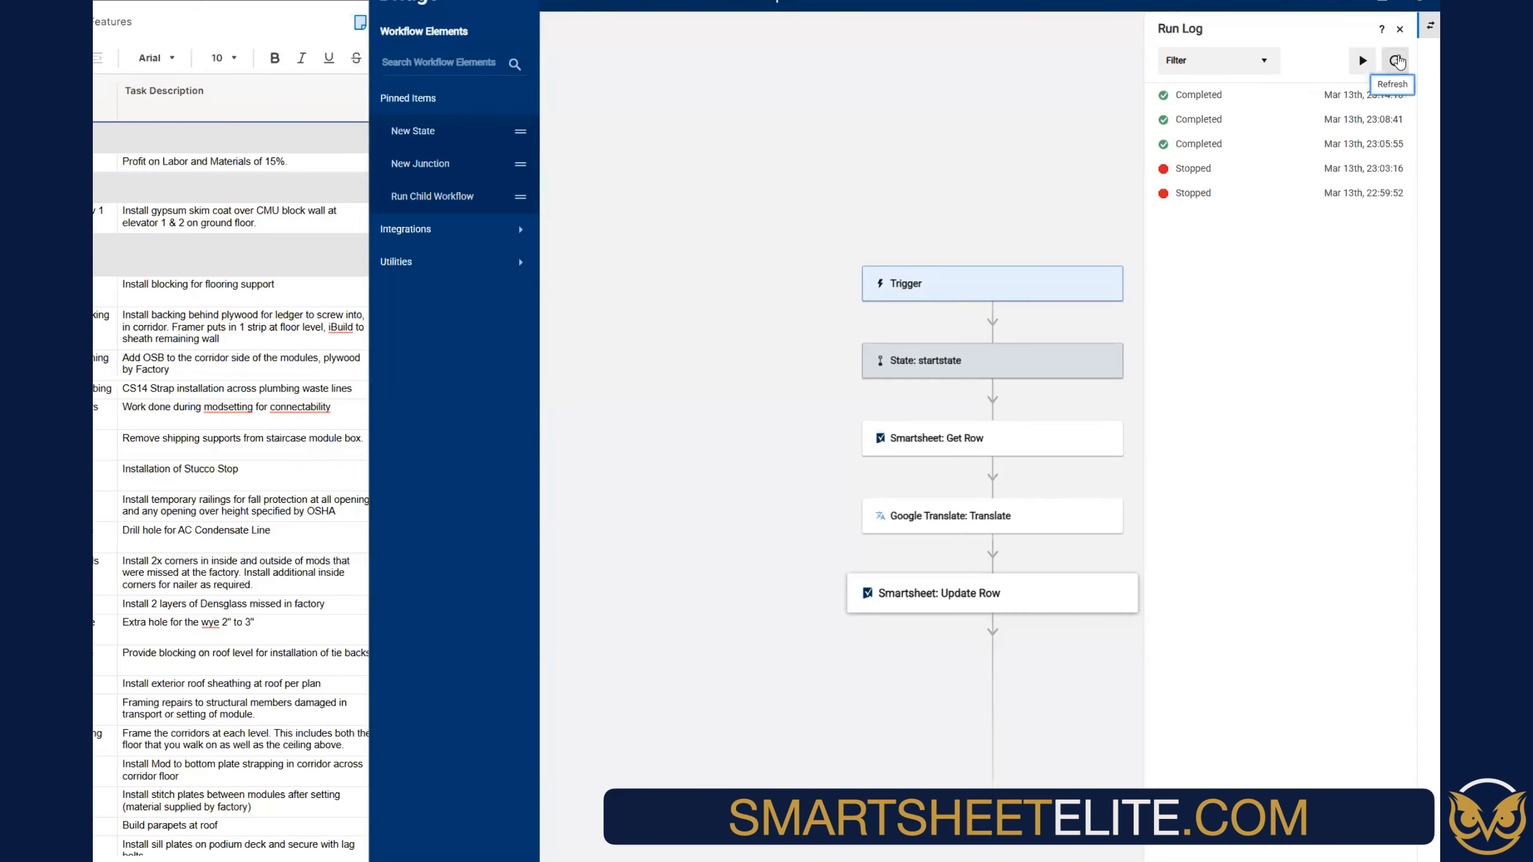
{"action": "left_click", "coordinate": [1396, 60]}
{"action": "left_click", "coordinate": [1395, 60]}
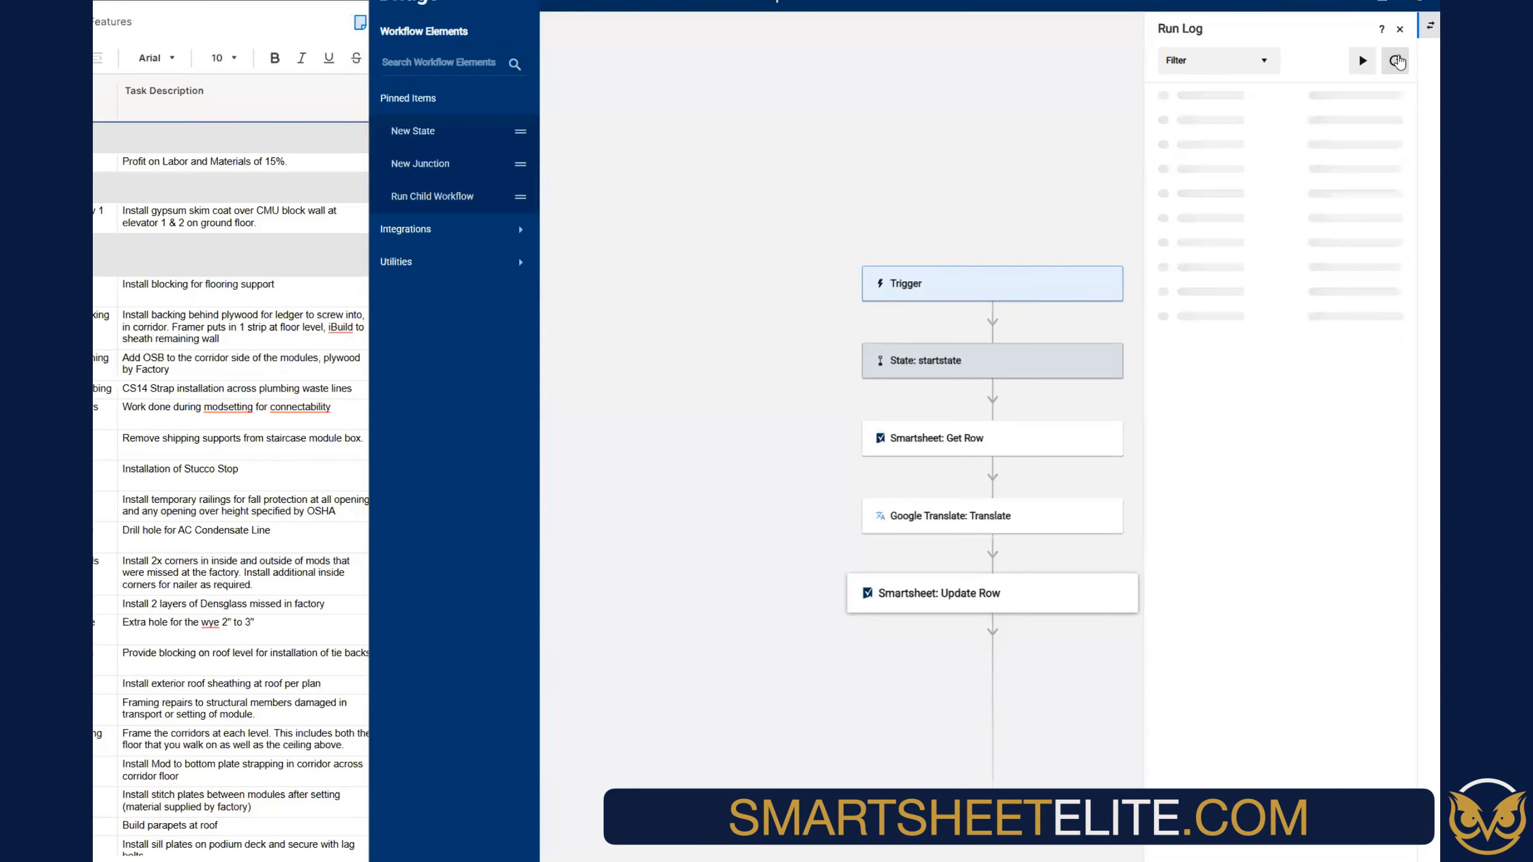
Insert a checkbox column named Translate immediately after the Task Description - Spanish column in the iBuild List of Tasks sheet
{"action": "left_click", "coordinate": [255, 199]}
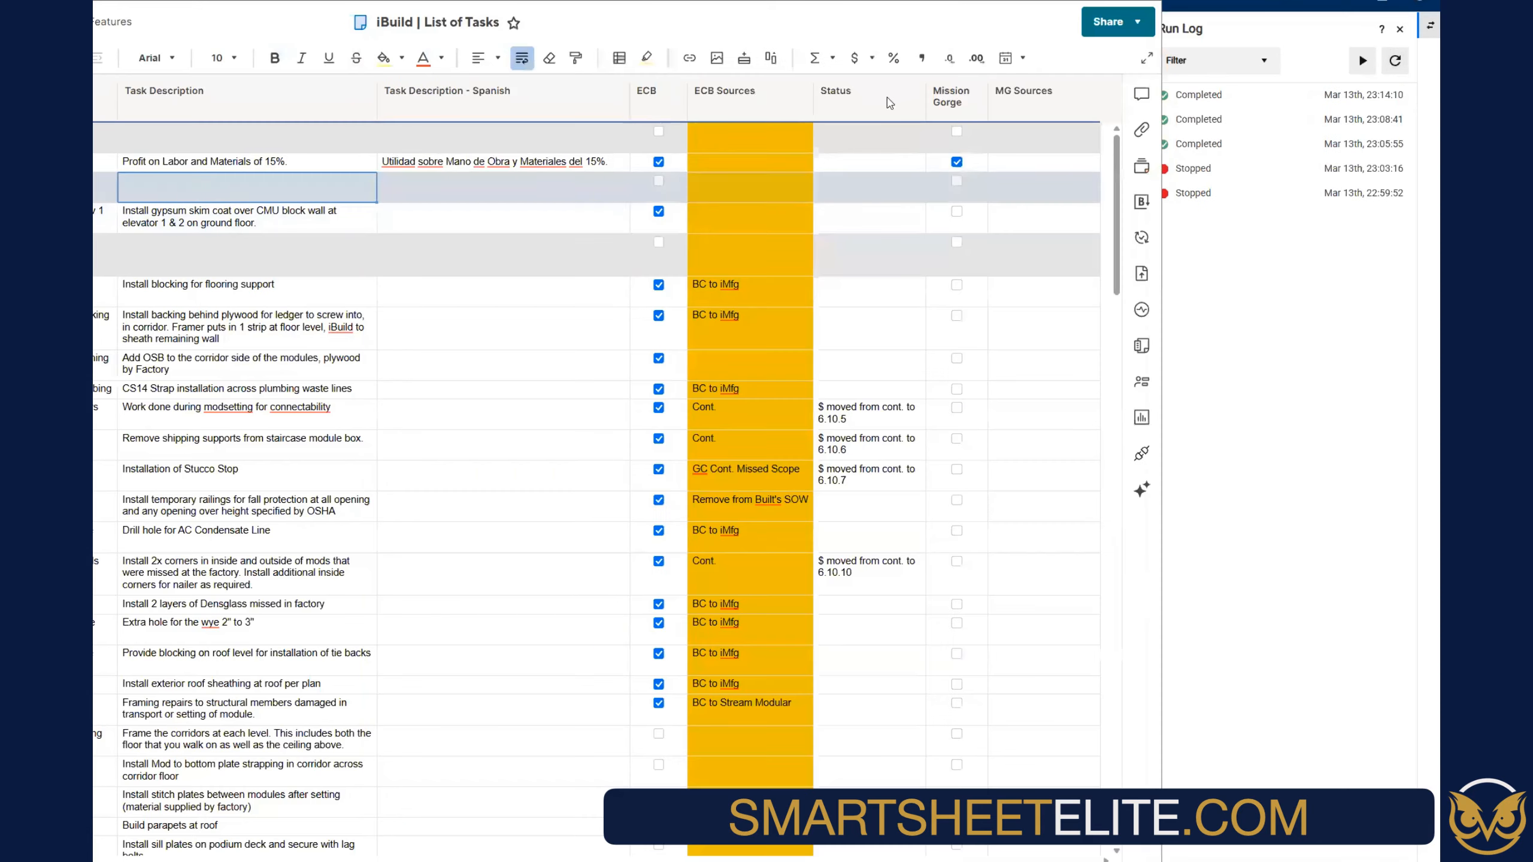
{"action": "left_click", "coordinate": [543, 94]}
{"action": "left_click", "coordinate": [617, 91]}
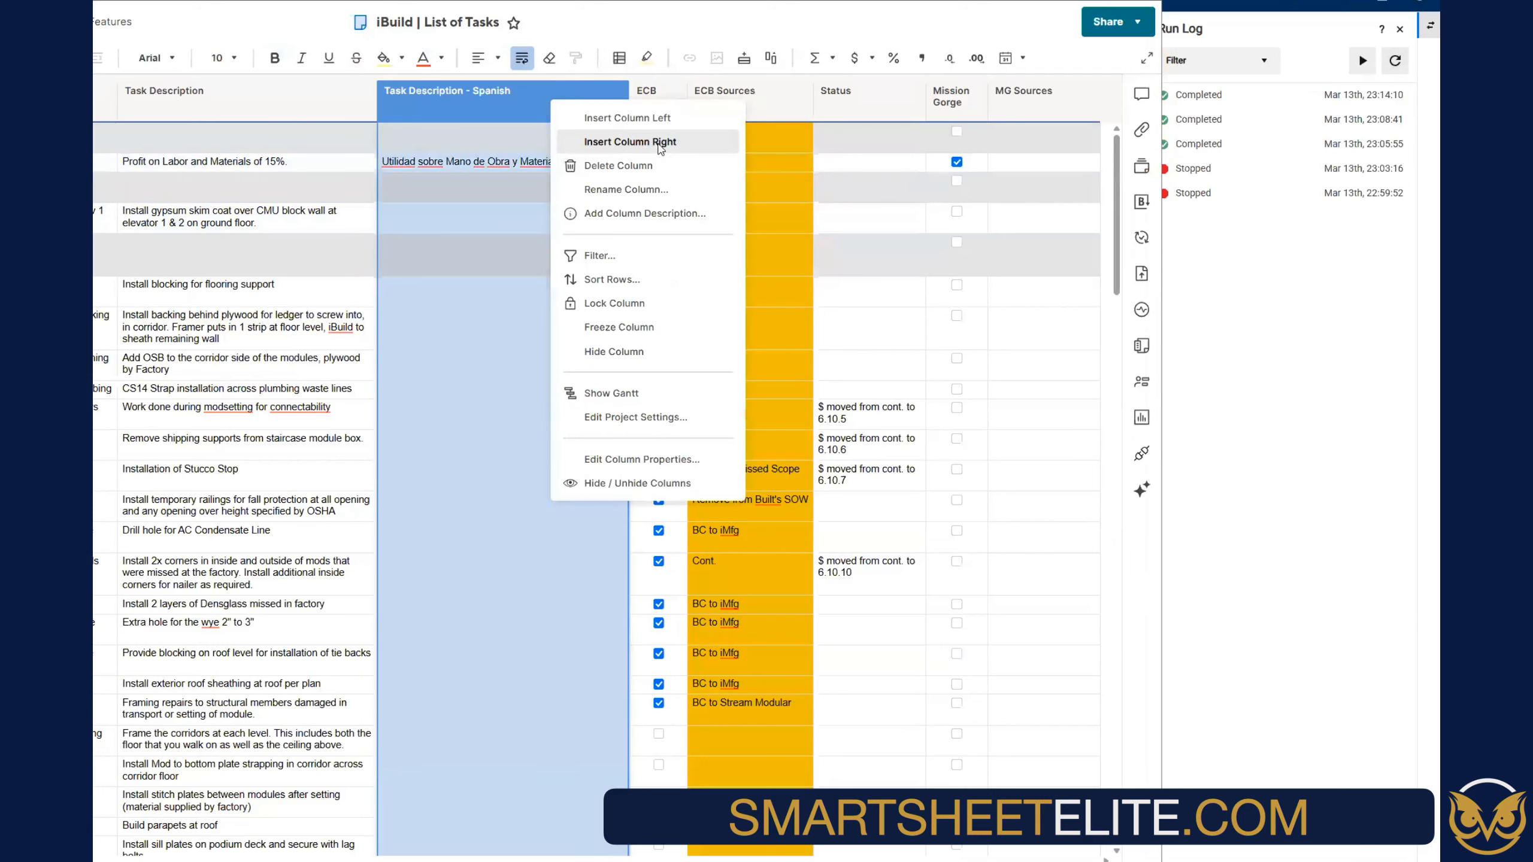
{"action": "left_click", "coordinate": [629, 141]}
{"action": "type", "text": "Transl"}
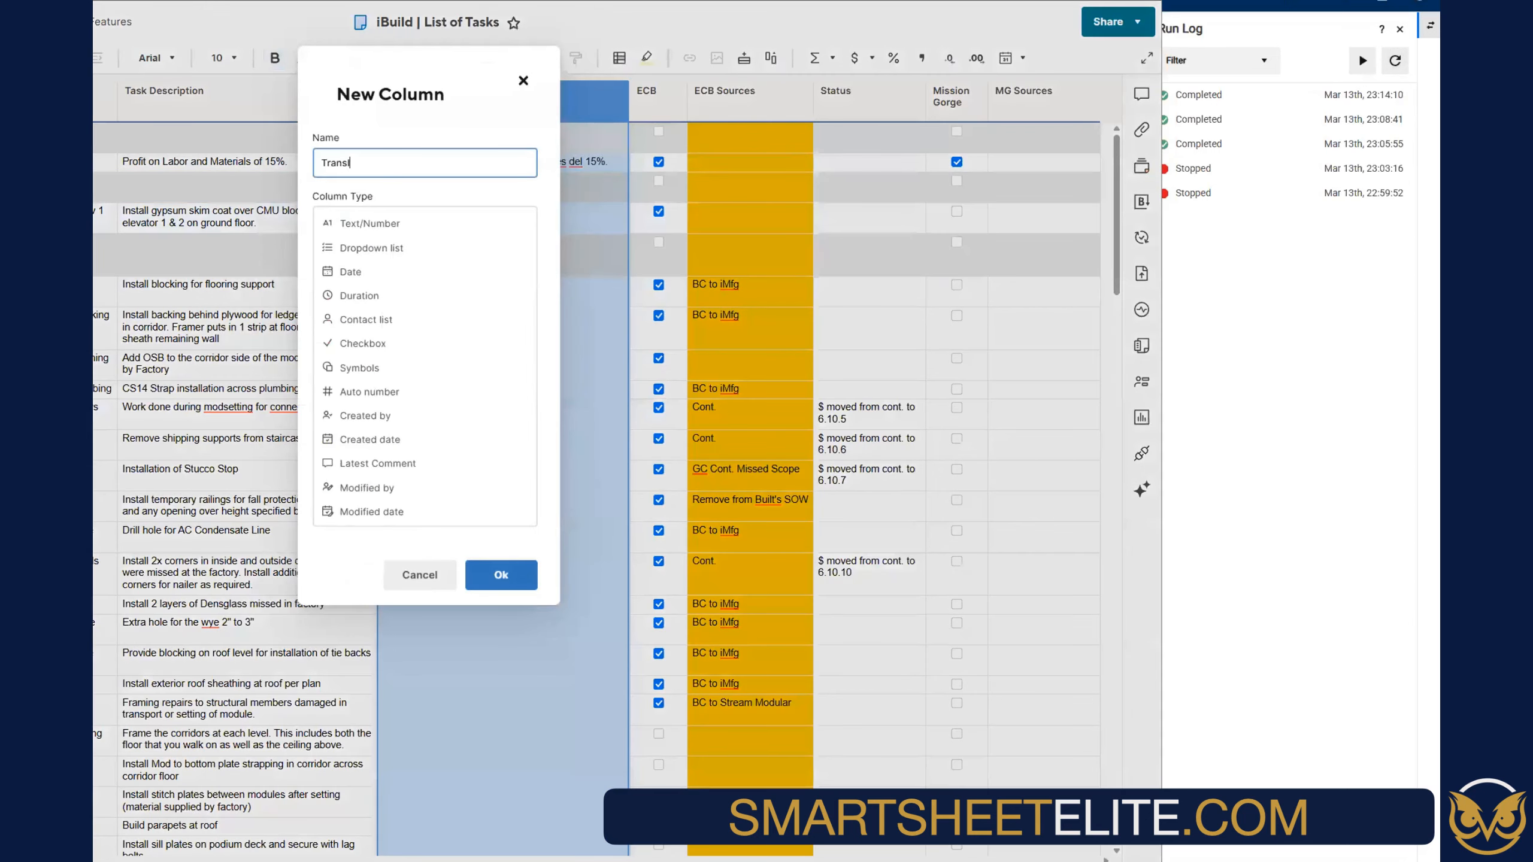
{"action": "type", "text": "ate"}
{"action": "left_click", "coordinate": [362, 343]}
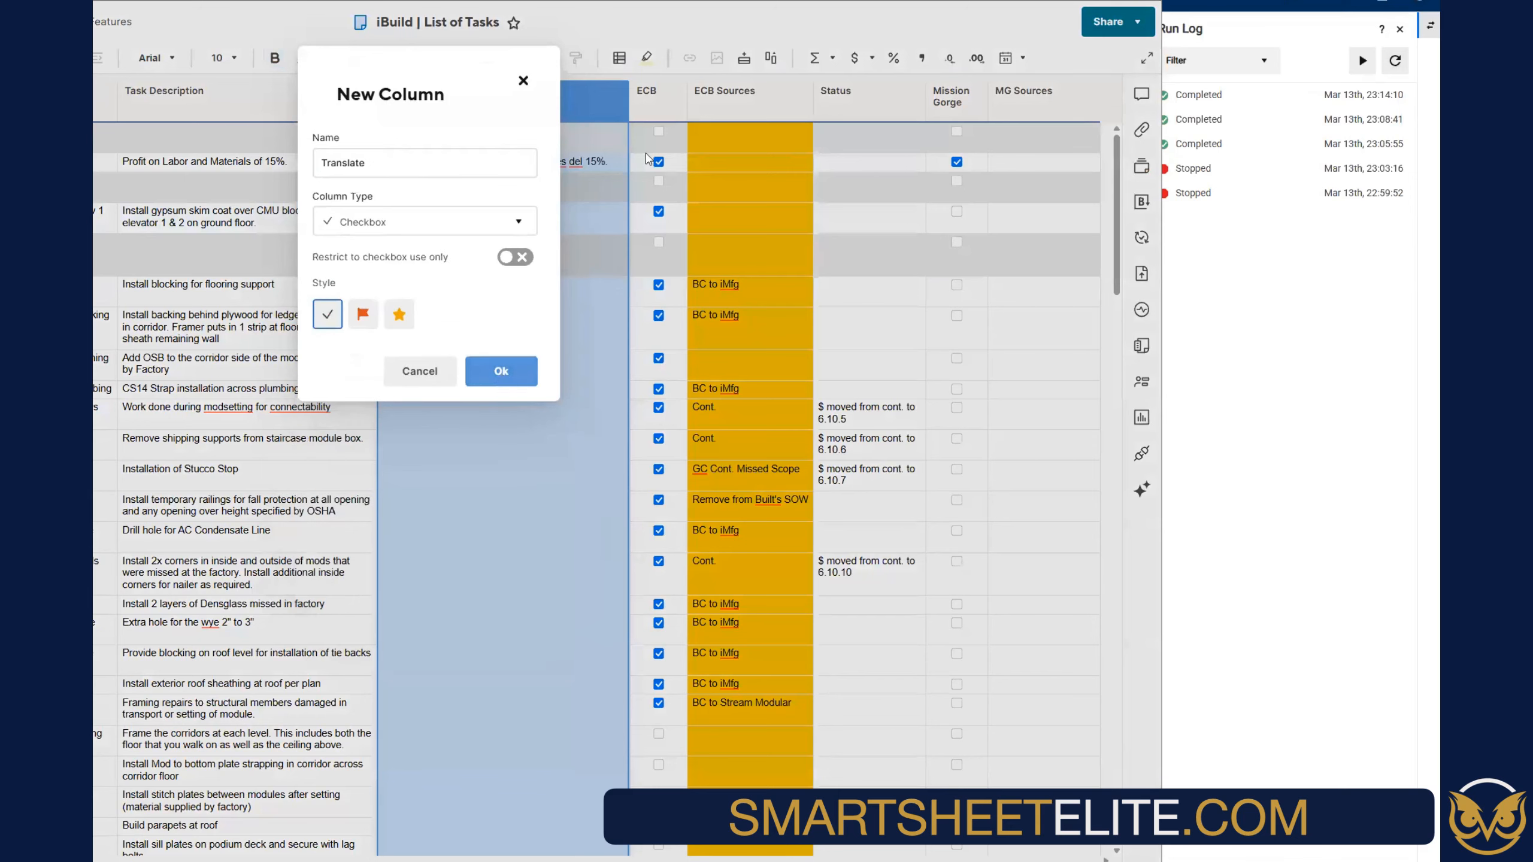
{"action": "left_click", "coordinate": [501, 374]}
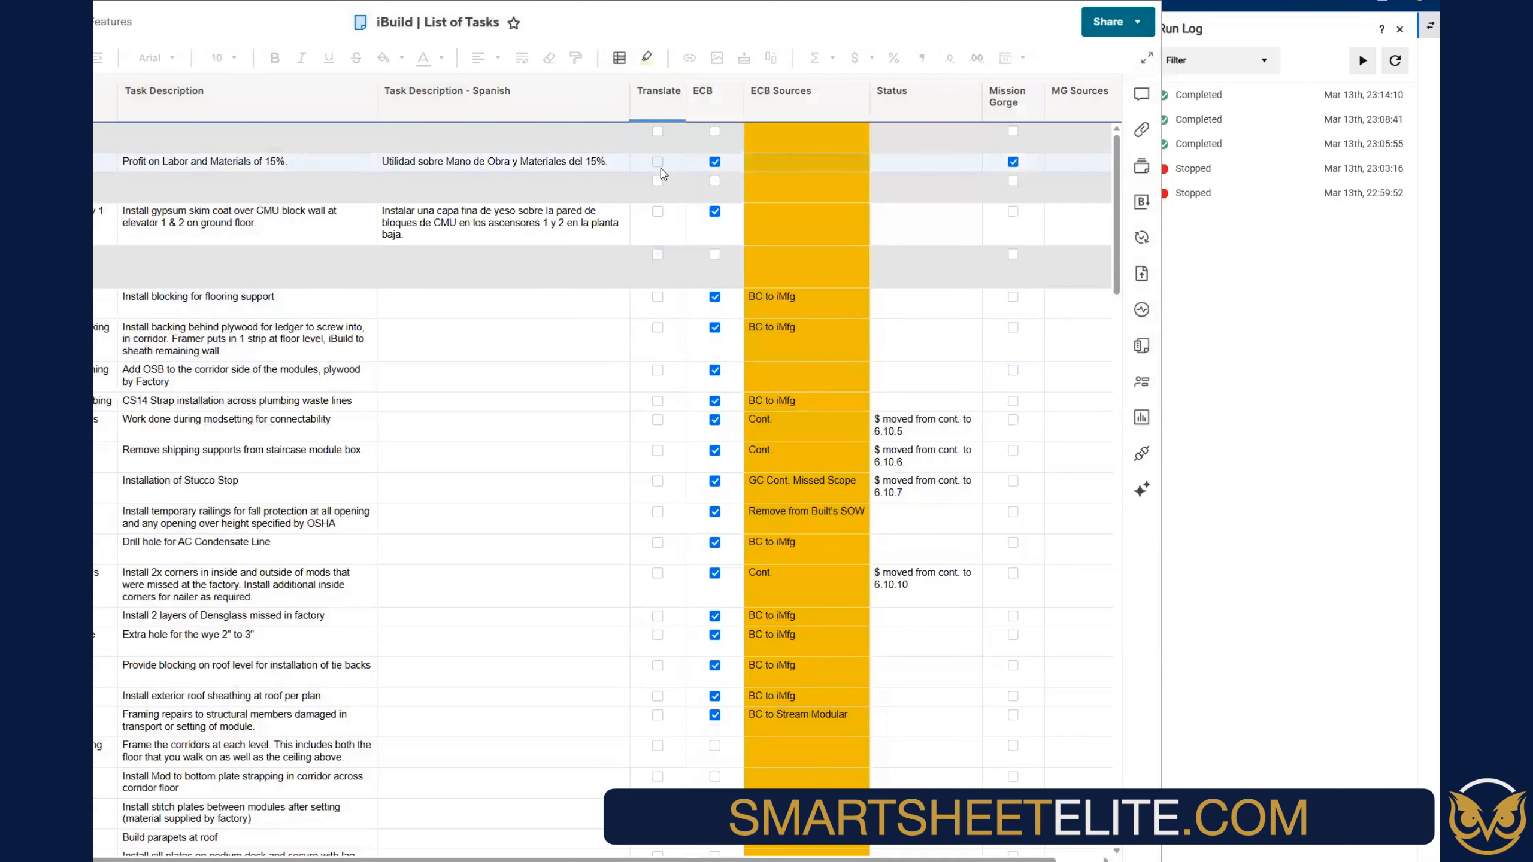
Check the workflow's run log and the gypsum skim coat row's Task Description and Spanish translation cells
{"action": "left_click", "coordinate": [1287, 221]}
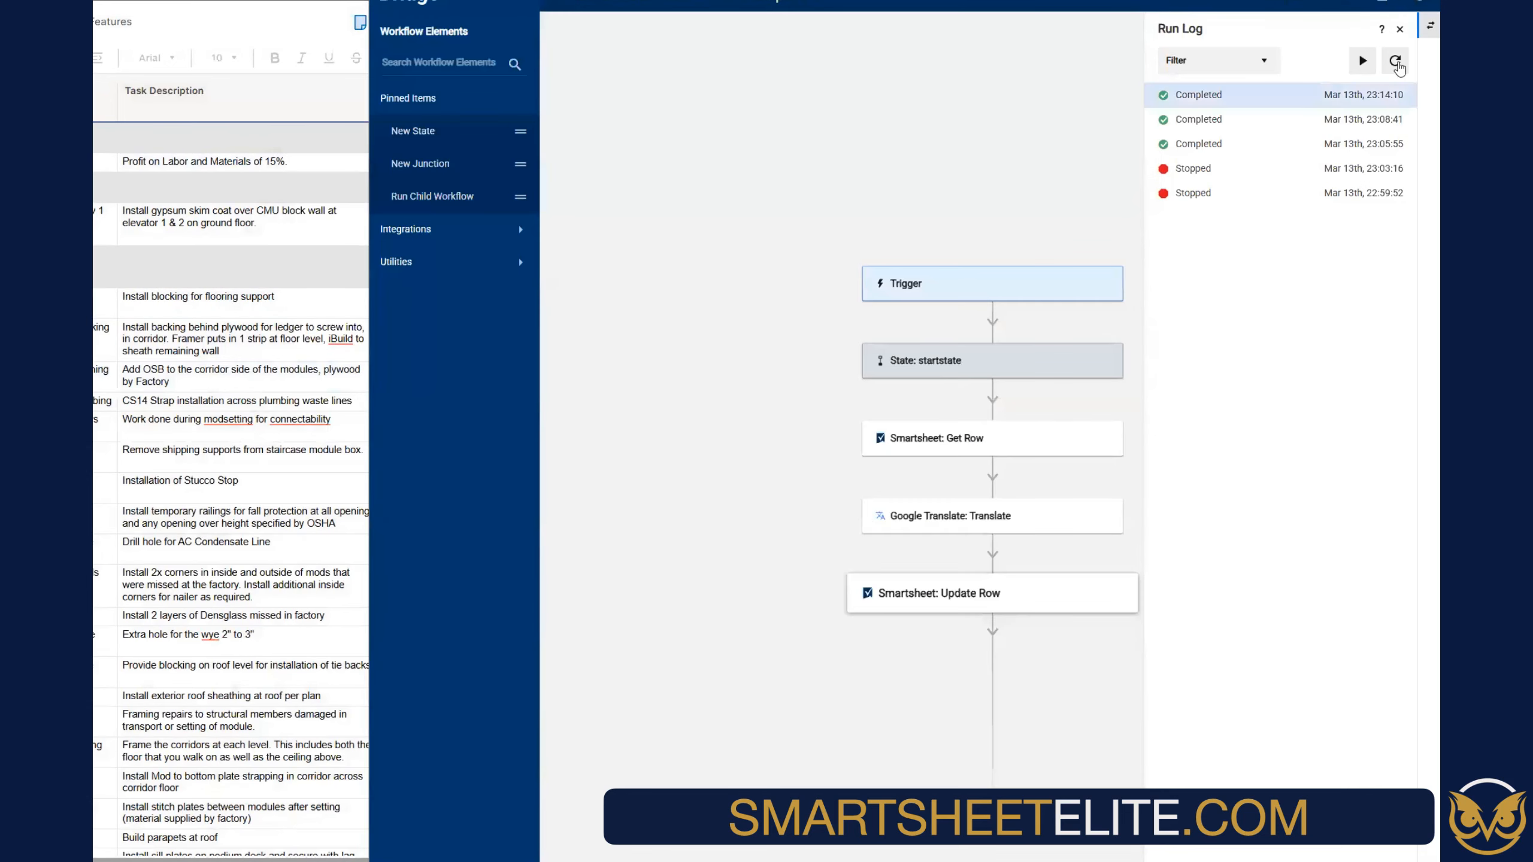
{"action": "left_click", "coordinate": [346, 168]}
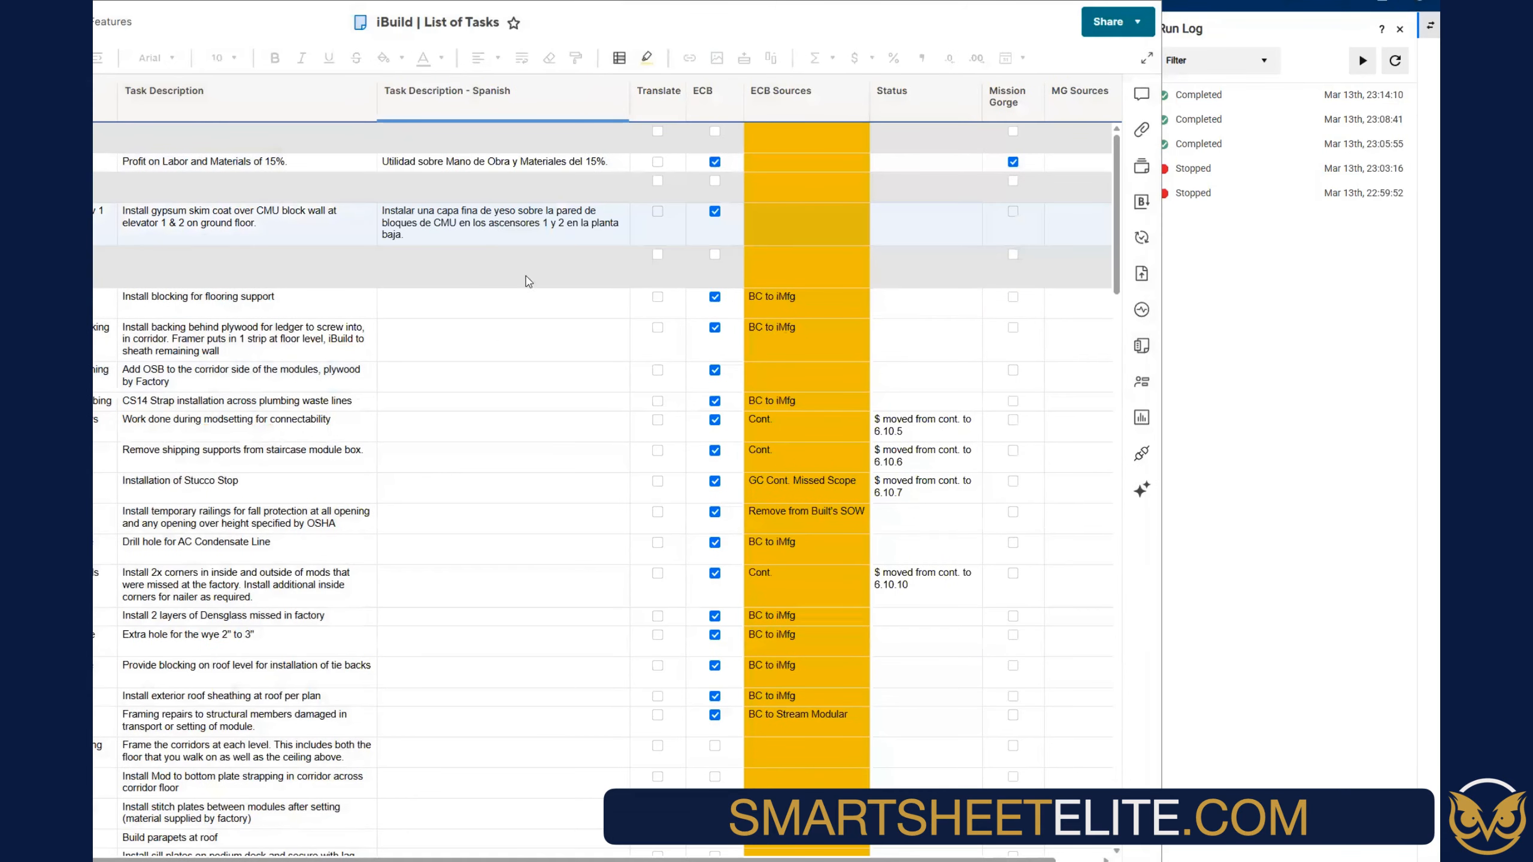
{"action": "left_click", "coordinate": [495, 228]}
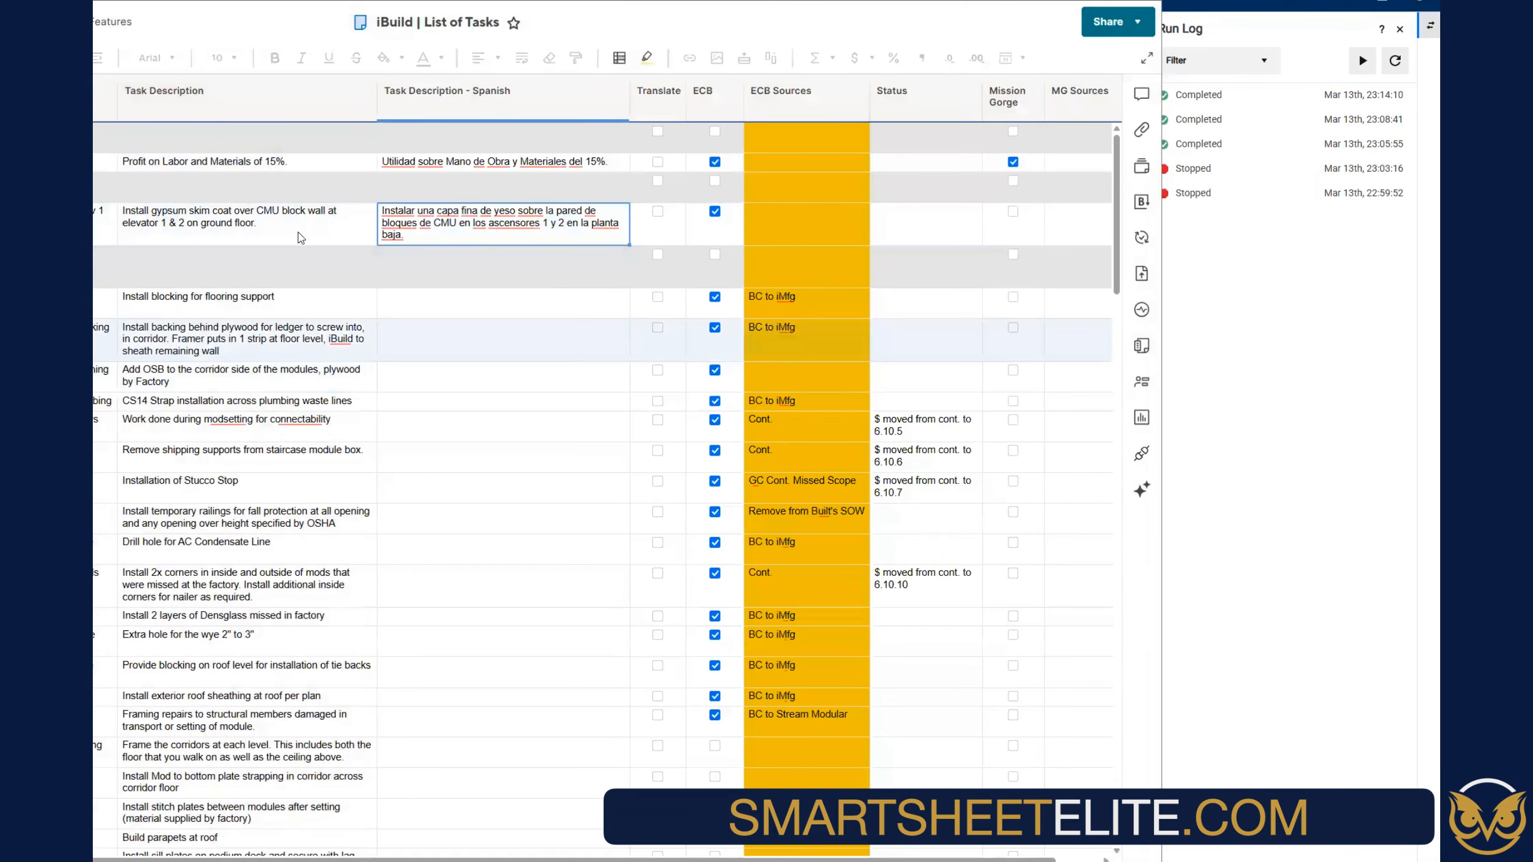
{"action": "left_click", "coordinate": [301, 235]}
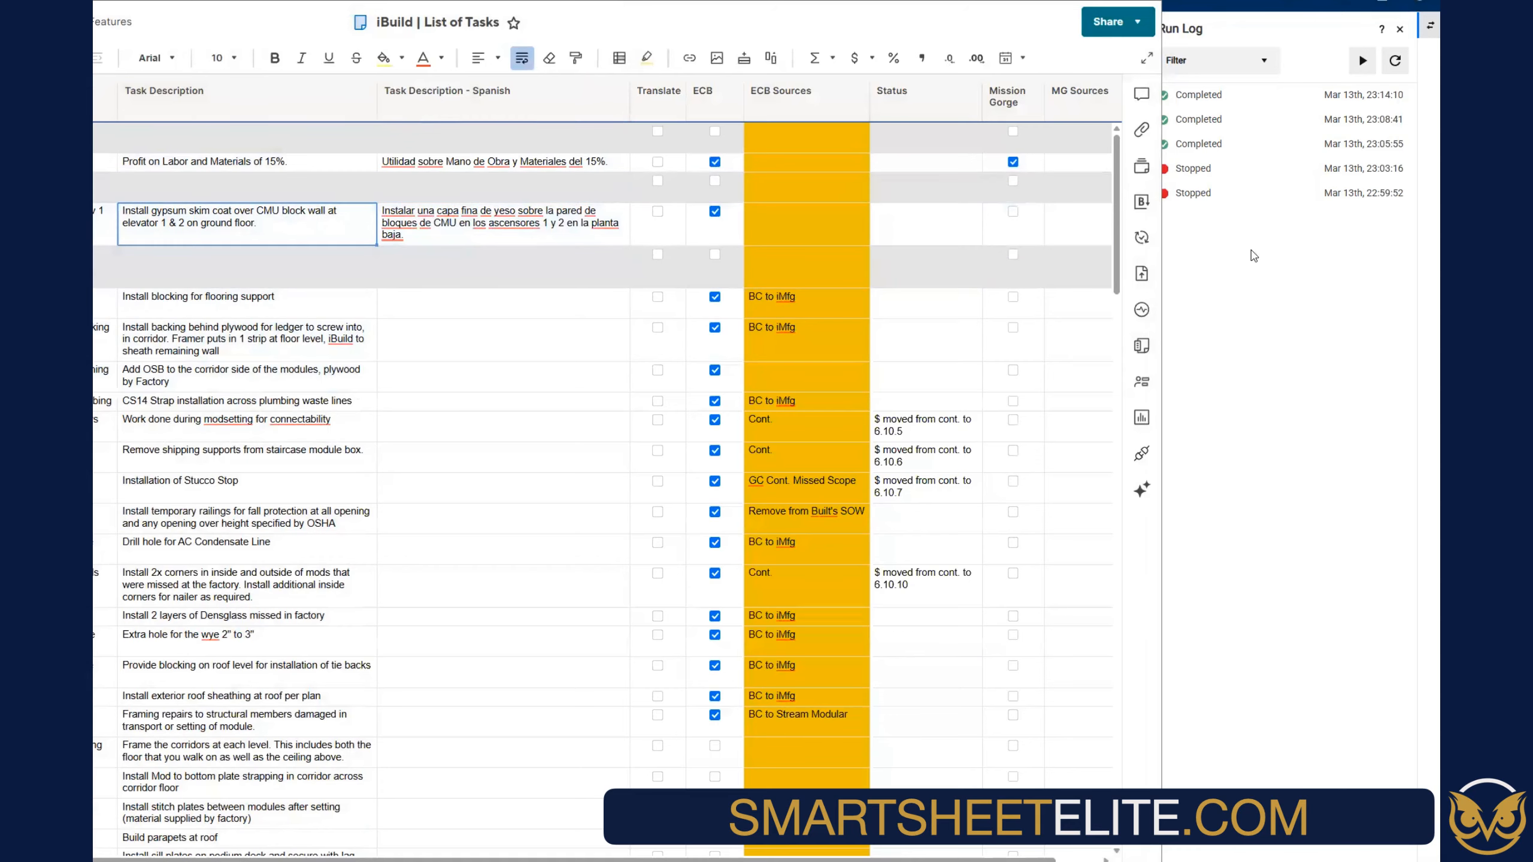
{"action": "left_click", "coordinate": [1252, 253]}
{"action": "left_click", "coordinate": [254, 226]}
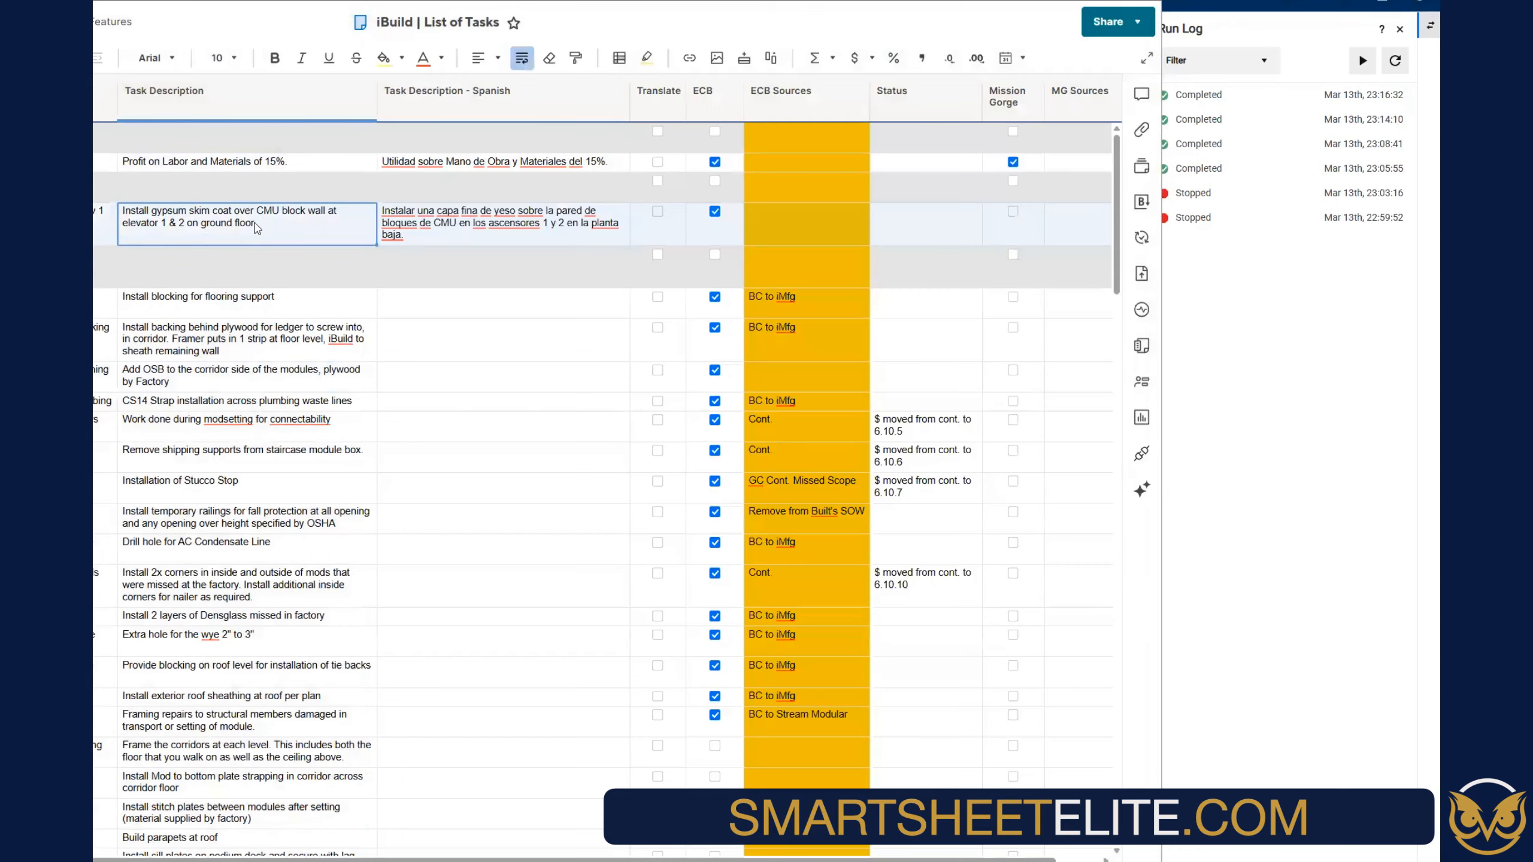
Remove the final period from the gypsum skim coat and "Profit on Labor and Materials of 15%" Task Descriptions
{"action": "left_click", "coordinate": [304, 228]}
{"action": "key", "text": "BackSpace"}
{"action": "key", "text": "Return"}
{"action": "double_click", "coordinate": [284, 165]}
{"action": "key", "text": "Return"}
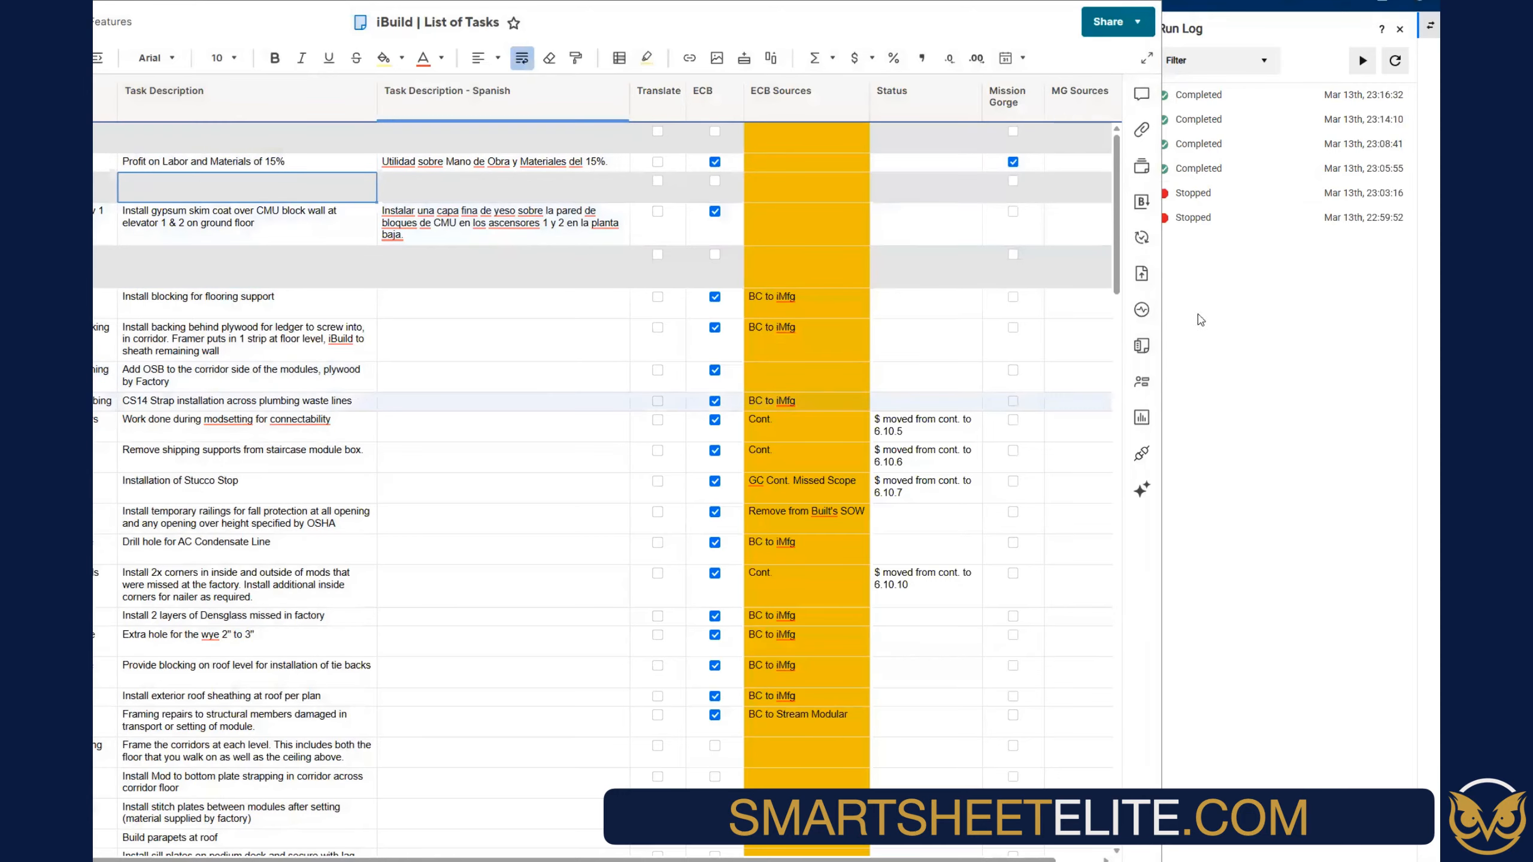
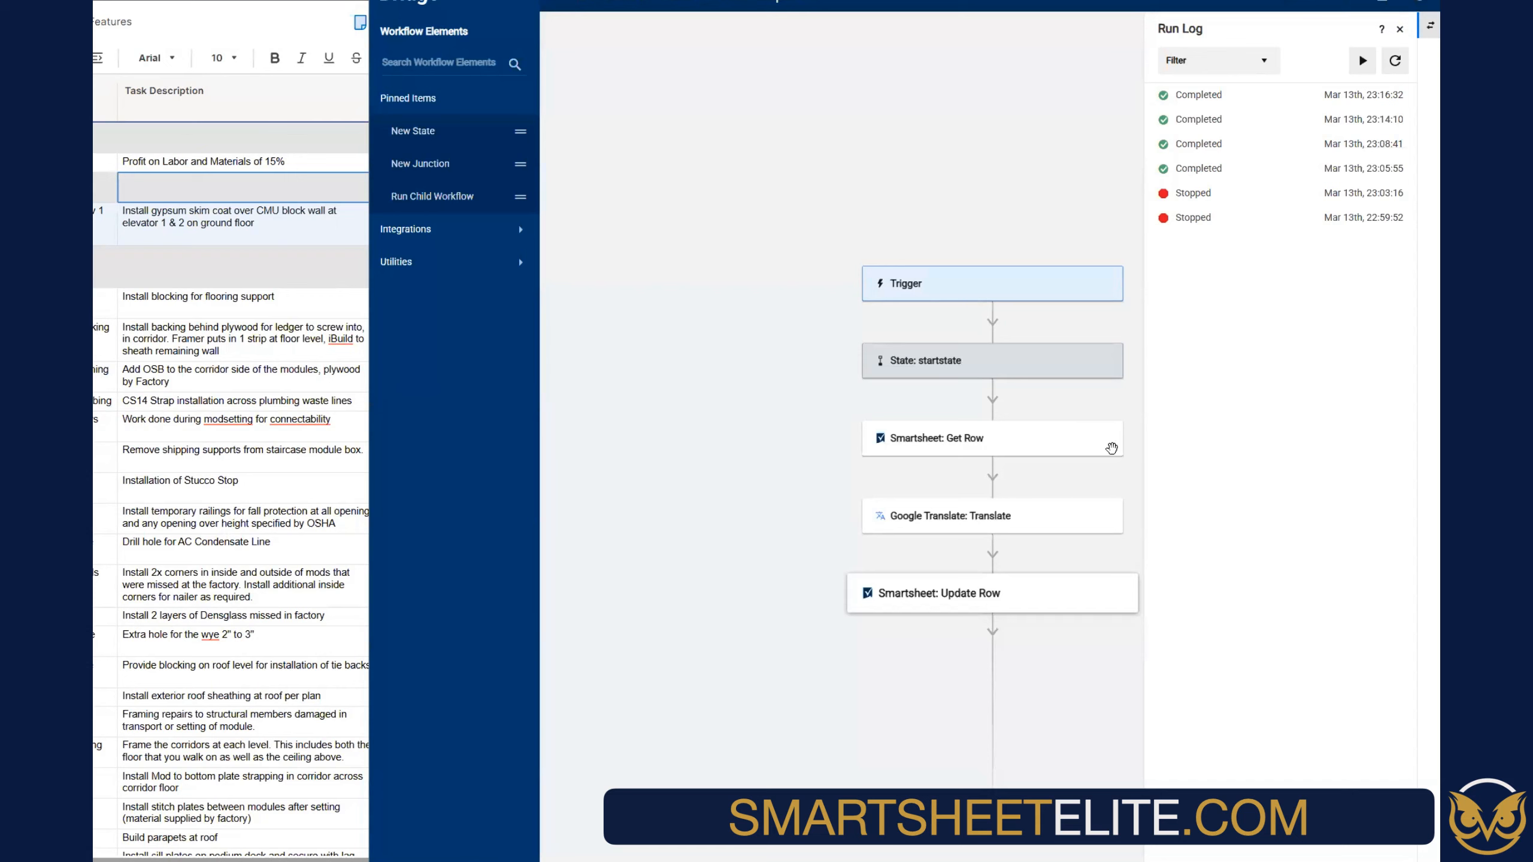
Close the run log, review the workflow's trigger, and expand Trigger 1 in the Smartsheet integration's trigger settings
{"action": "left_click", "coordinate": [1400, 30]}
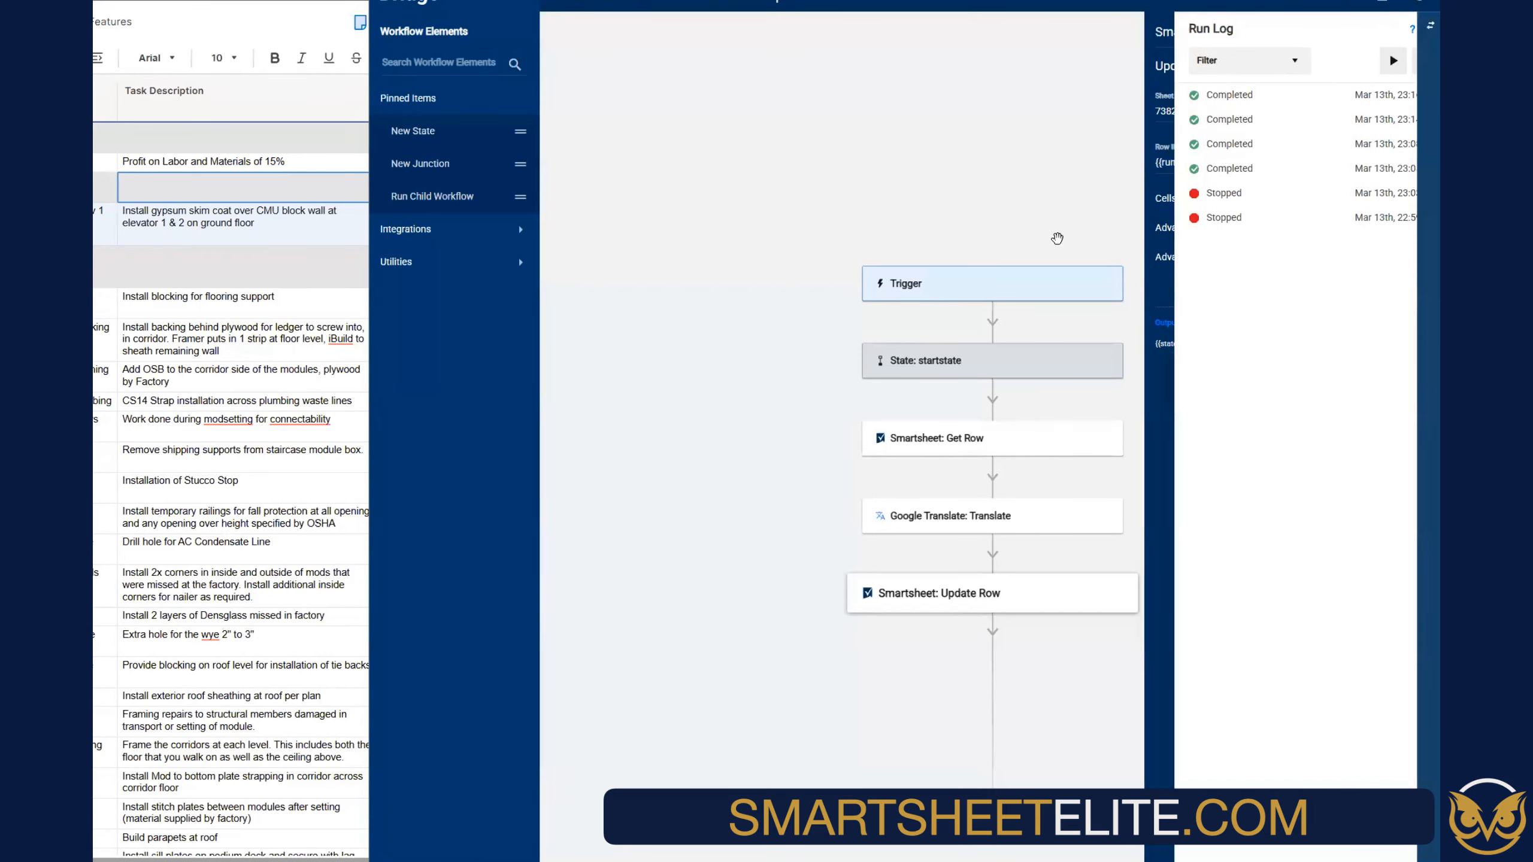
{"action": "left_click", "coordinate": [1019, 289]}
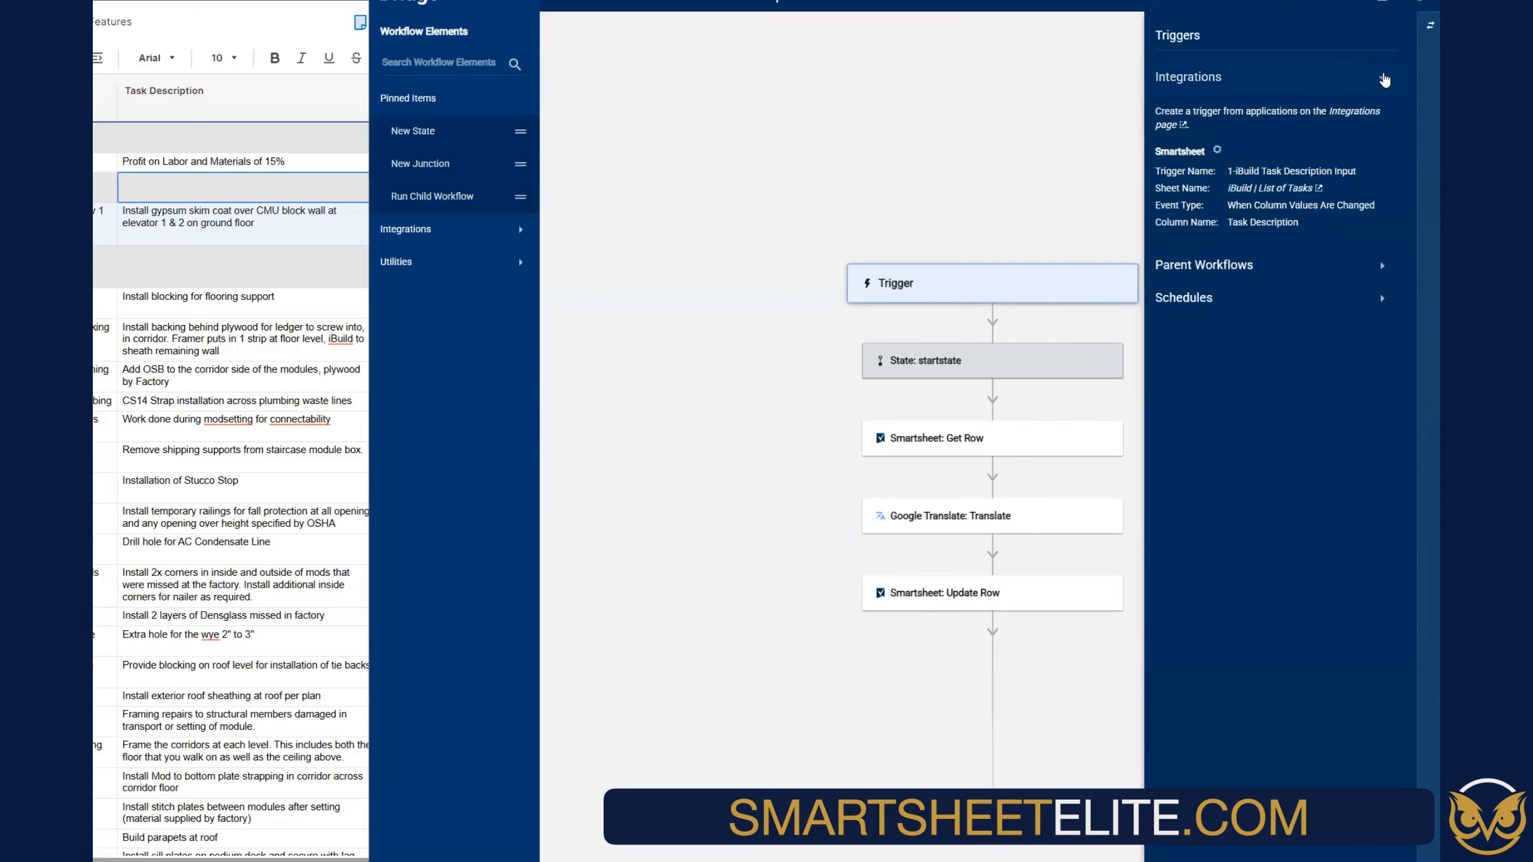
{"action": "left_click", "coordinate": [1349, 117]}
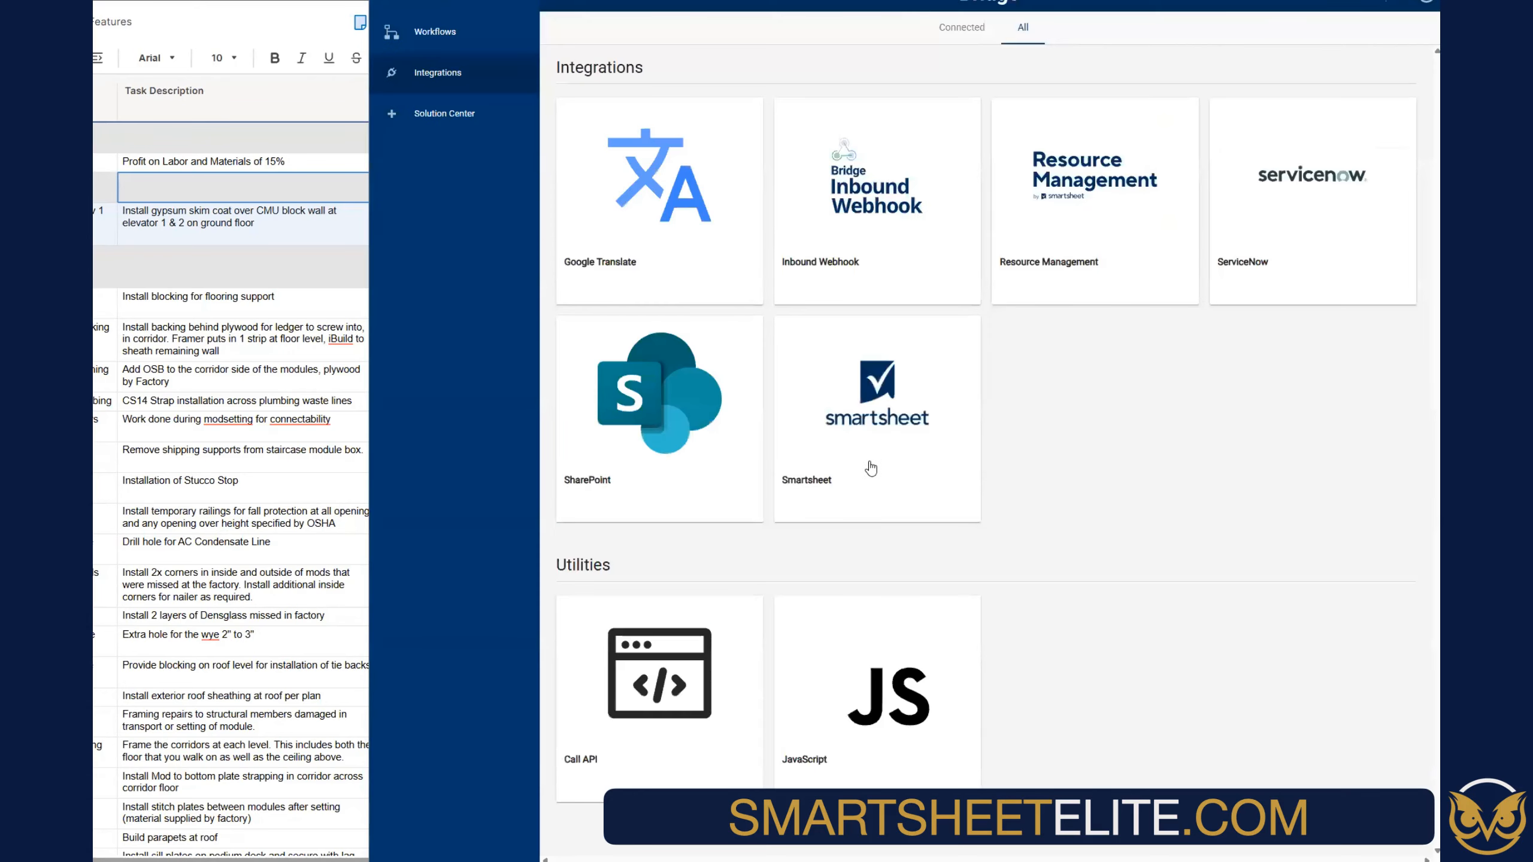
{"action": "left_click", "coordinate": [871, 467]}
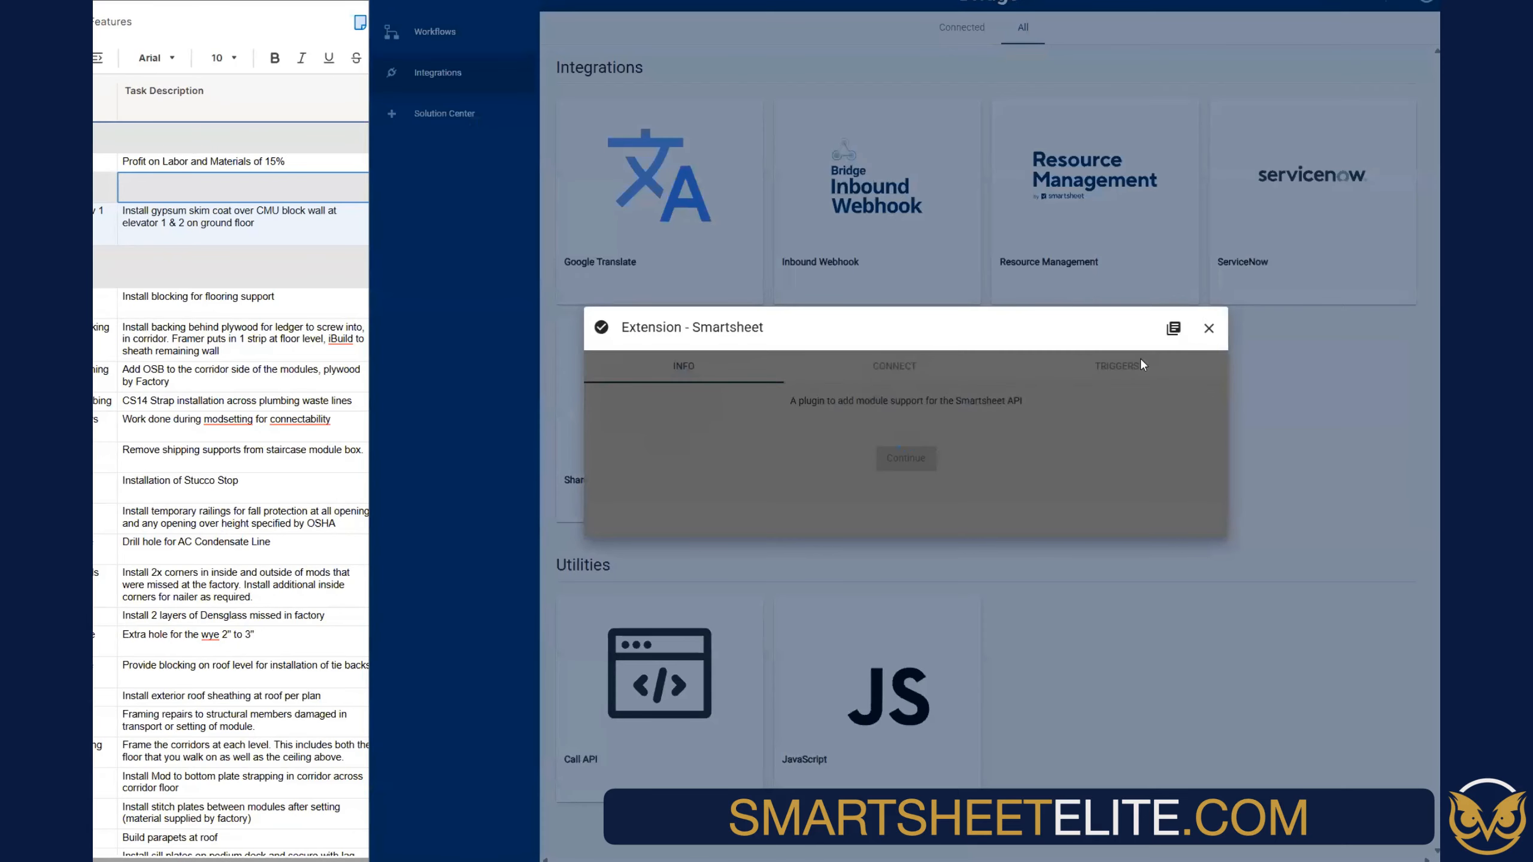
{"action": "left_click", "coordinate": [1143, 364]}
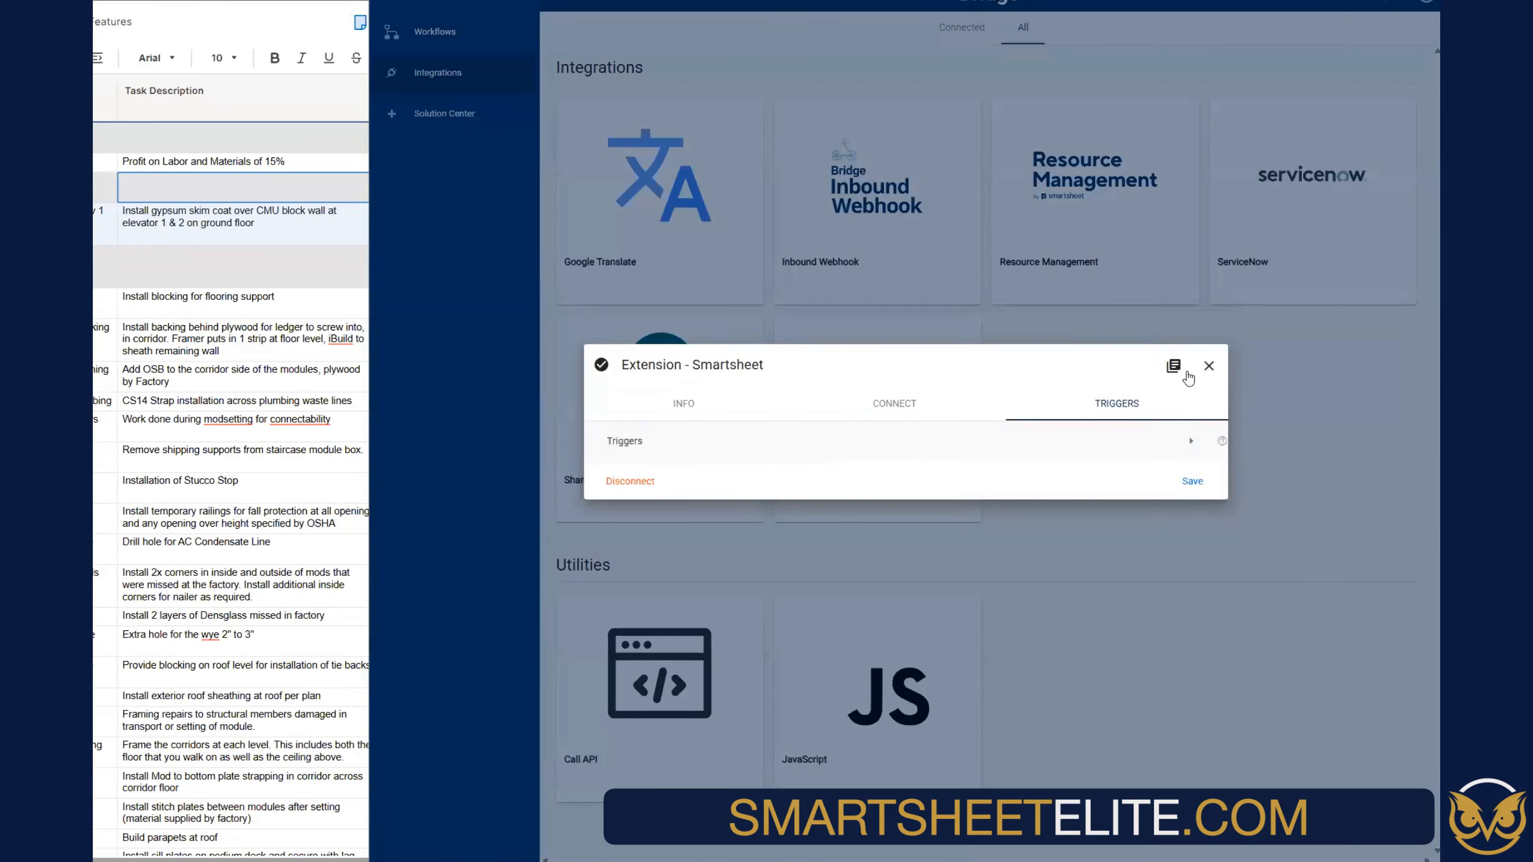
{"action": "left_click", "coordinate": [727, 435]}
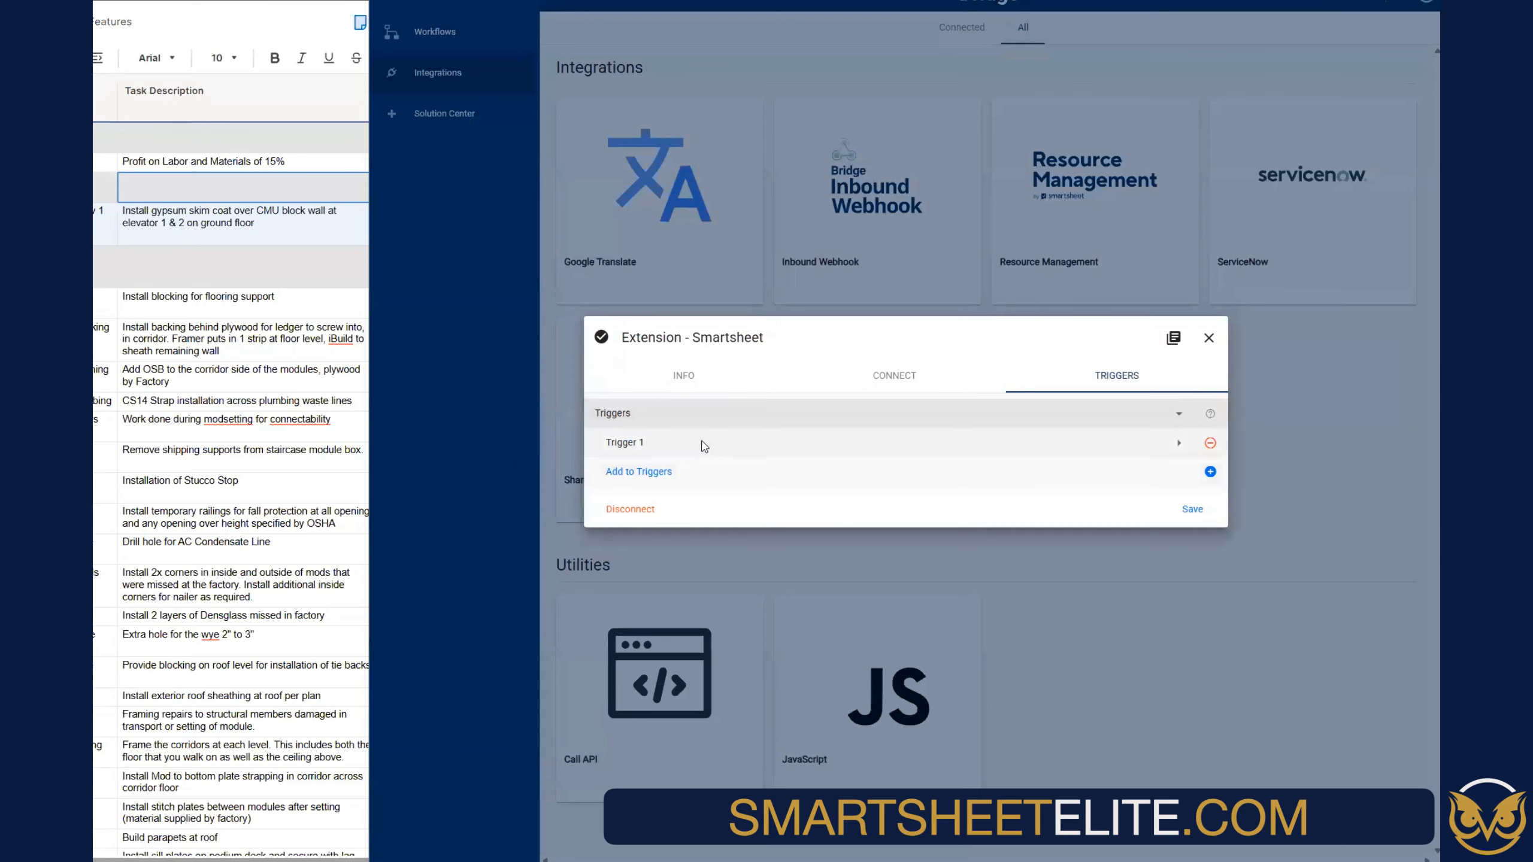
{"action": "left_click", "coordinate": [704, 443]}
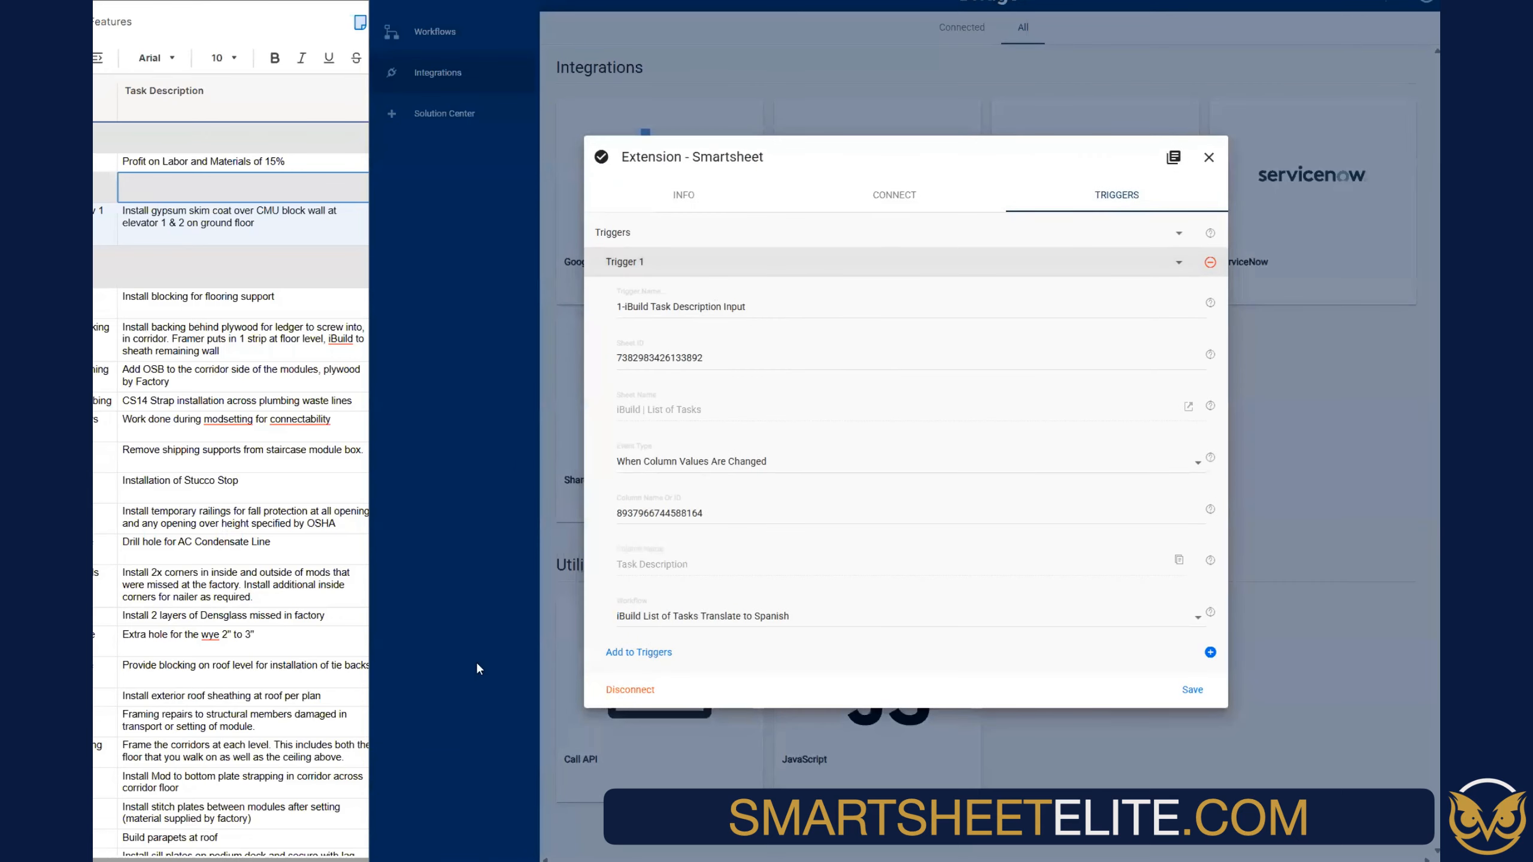
Add a second Smartsheet trigger named "2-When Translate Checkbox is Checked"
{"action": "left_click", "coordinate": [645, 651]}
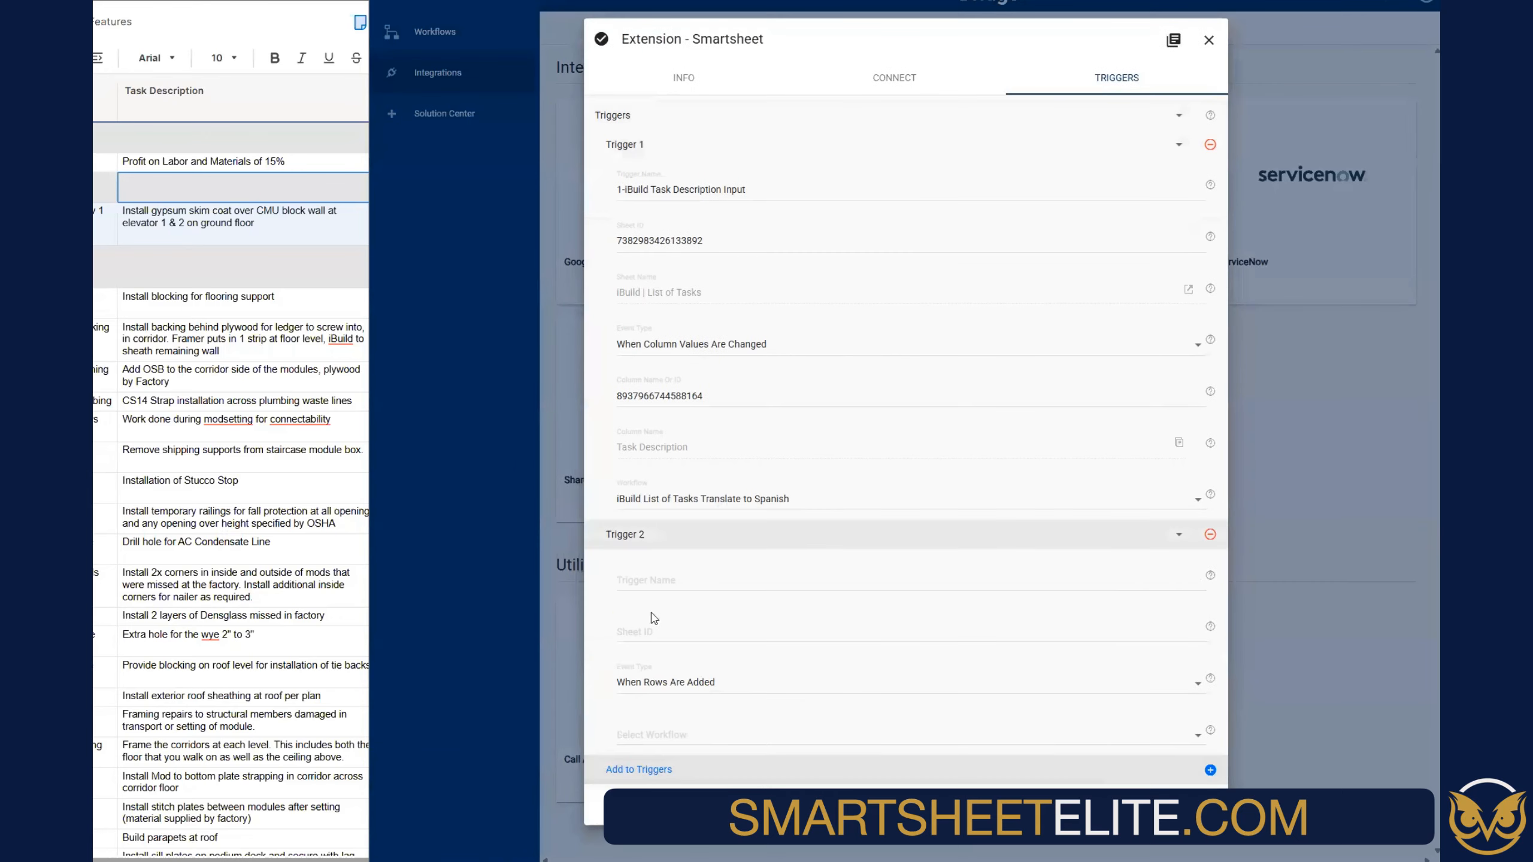
{"action": "left_click", "coordinate": [669, 578]}
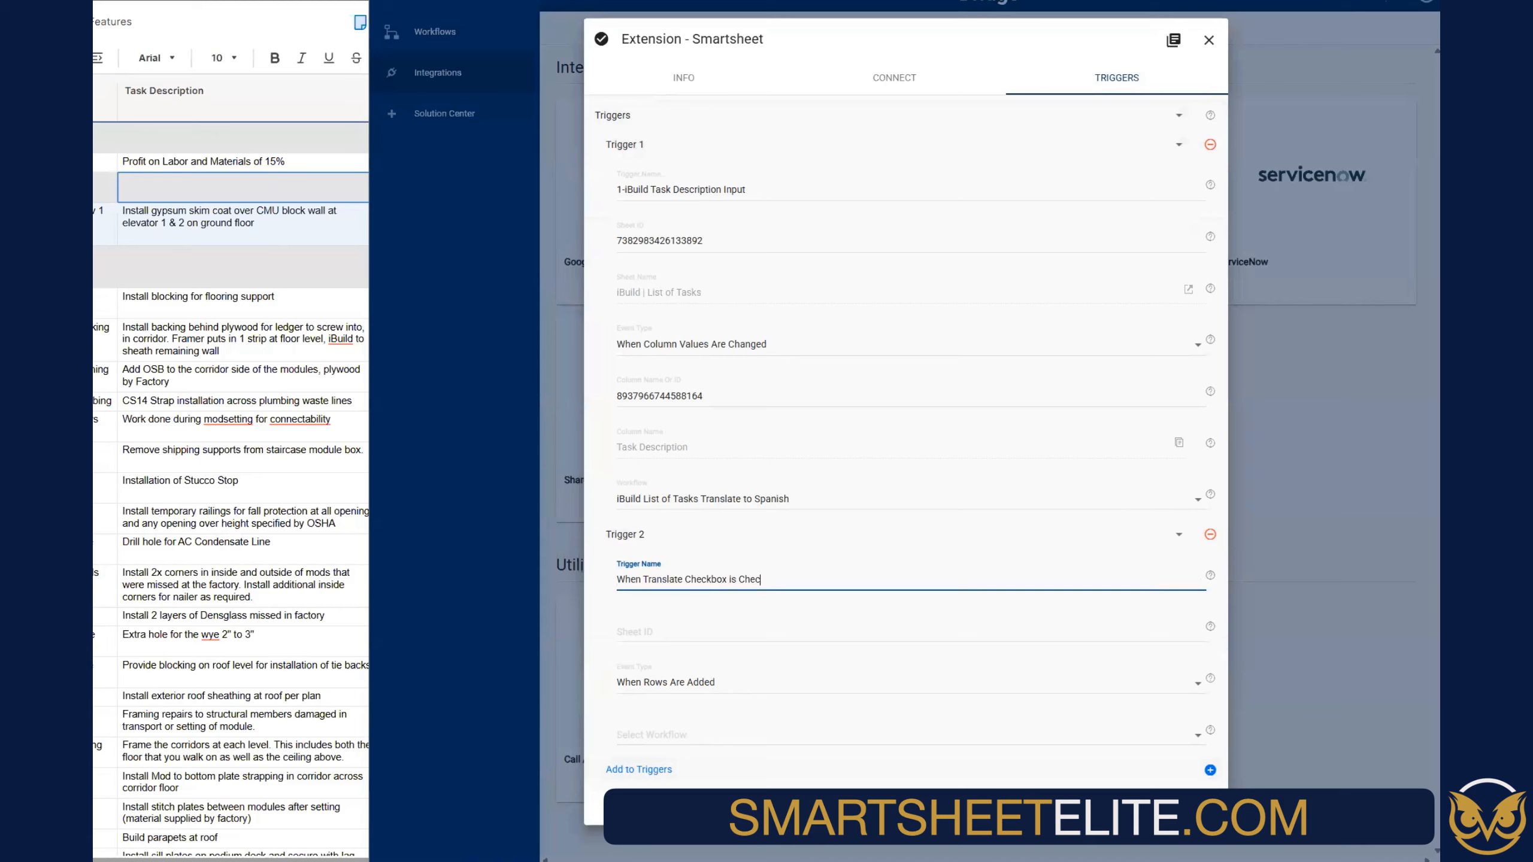
{"action": "type", "text": "2-"}
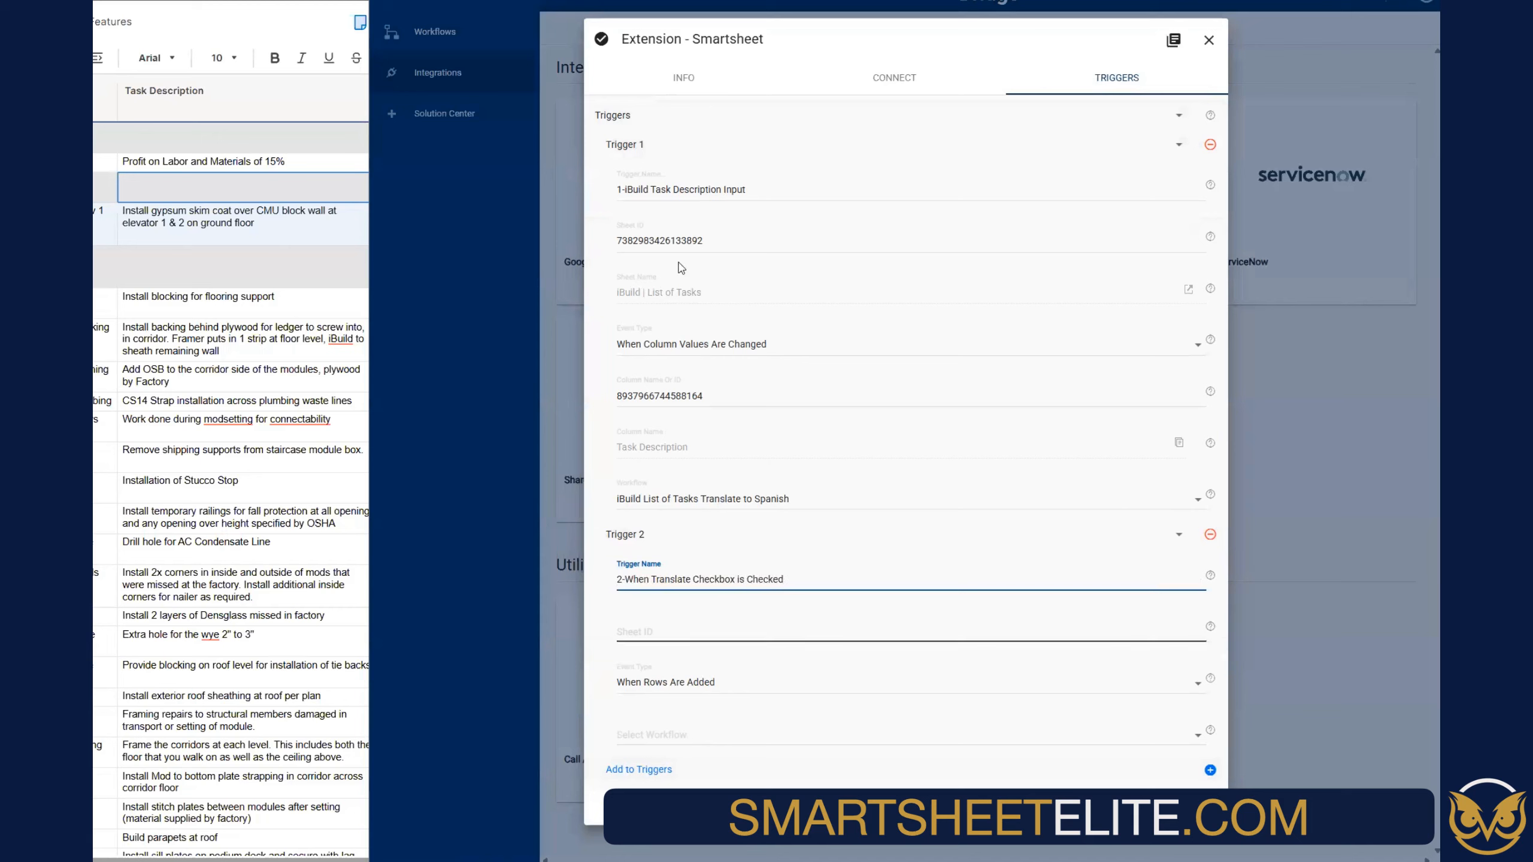
{"action": "left_click", "coordinate": [660, 240]}
{"action": "double_click", "coordinate": [659, 240]}
{"action": "key", "text": "ctrl+c"}
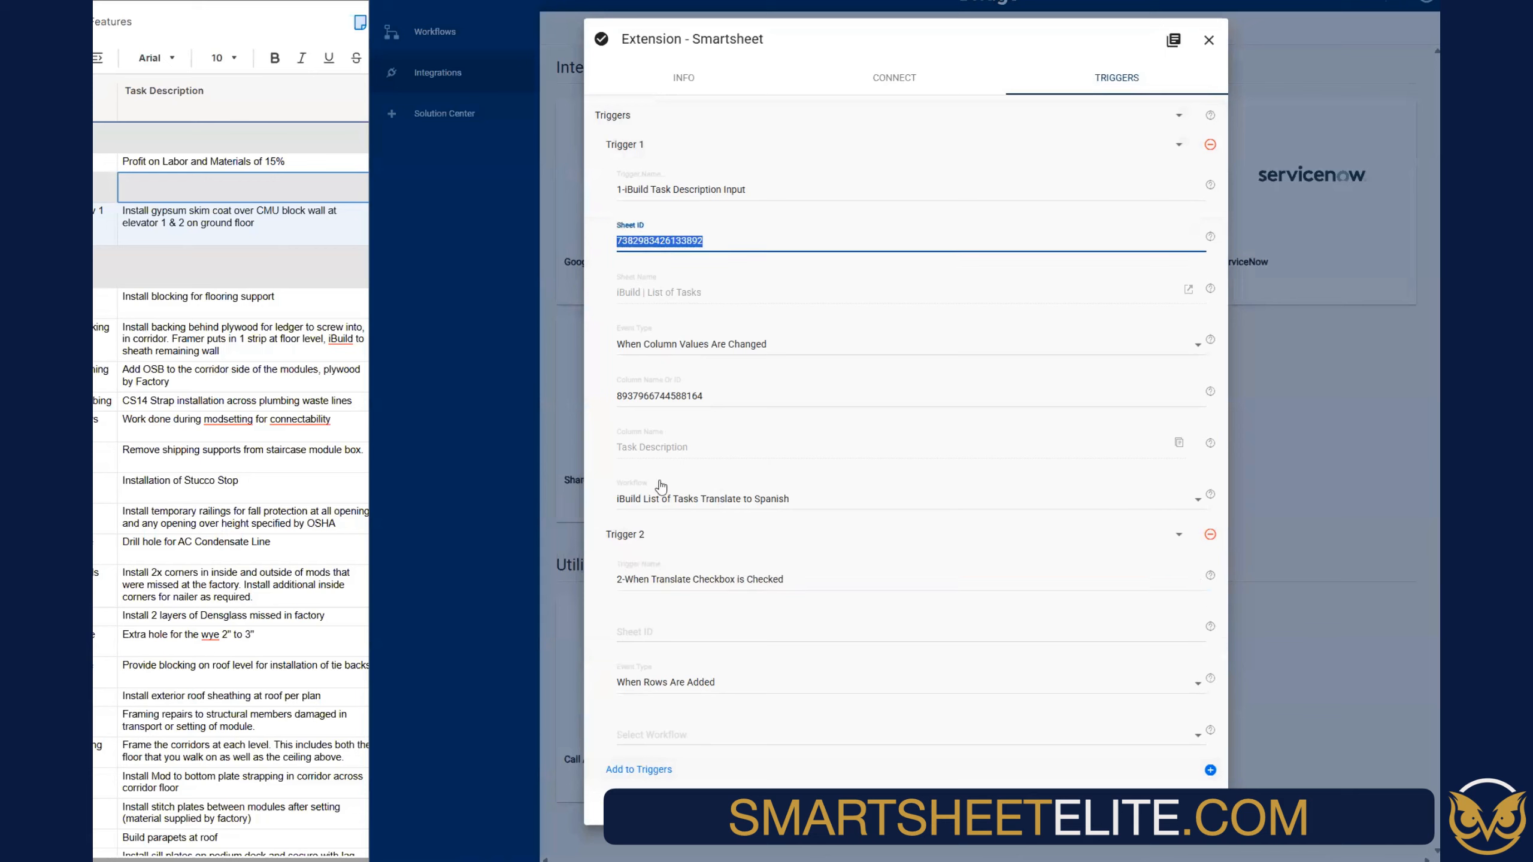
{"action": "left_click", "coordinate": [658, 628]}
{"action": "key", "text": "ctrl+v"}
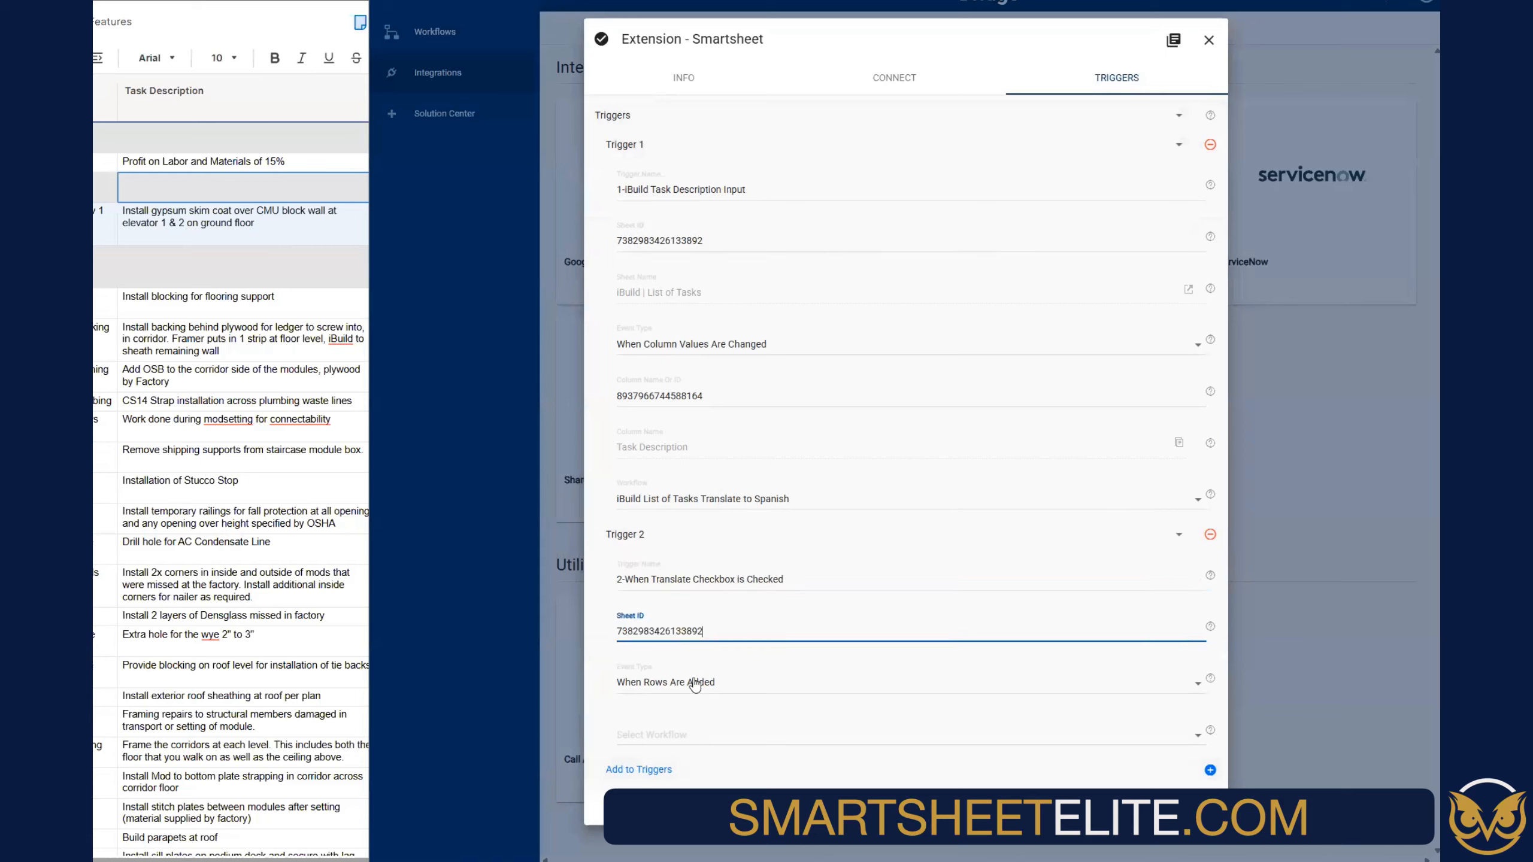
Set Trigger 2's event type to When Column Values Are Changed
{"action": "left_click", "coordinate": [694, 683]}
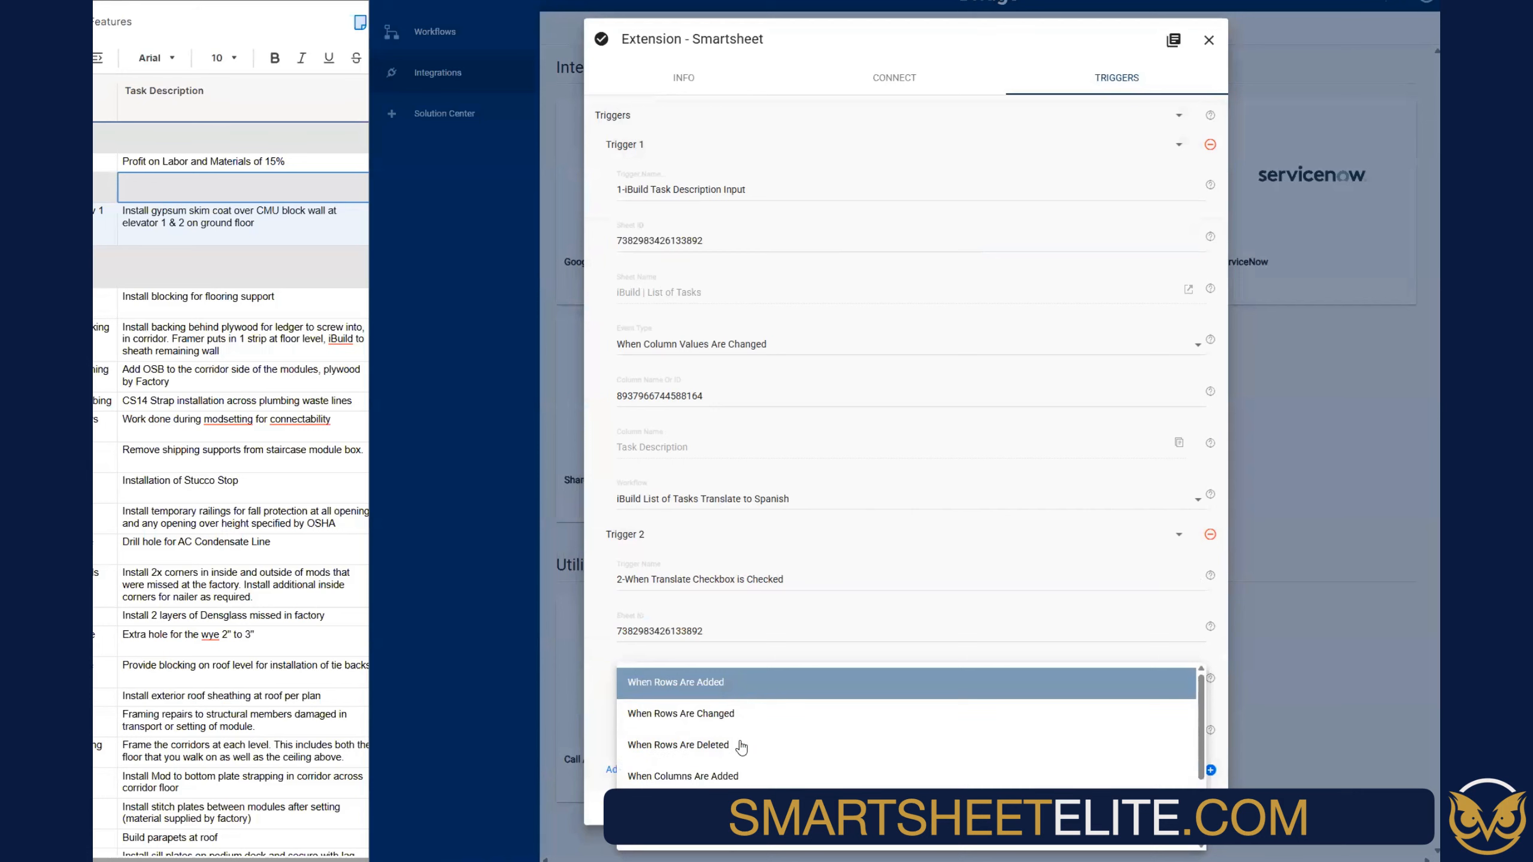
{"action": "scroll", "coordinate": [743, 730], "scroll_direction": "down", "scroll_amount": 2}
{"action": "scroll", "coordinate": [756, 753], "scroll_direction": "down", "scroll_amount": 1}
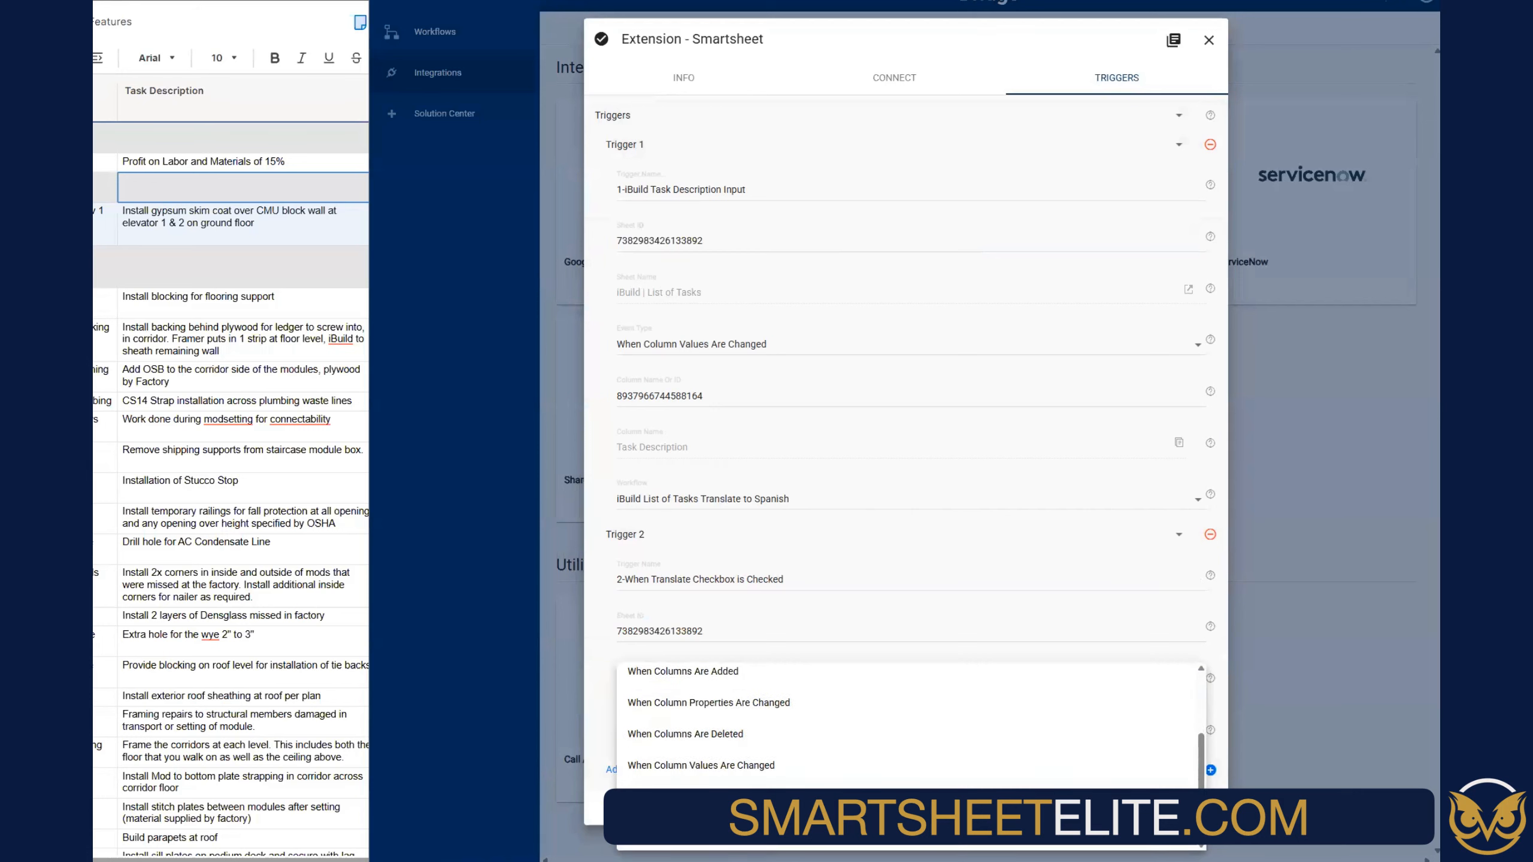
{"action": "scroll", "coordinate": [732, 745], "scroll_direction": "up", "scroll_amount": 3}
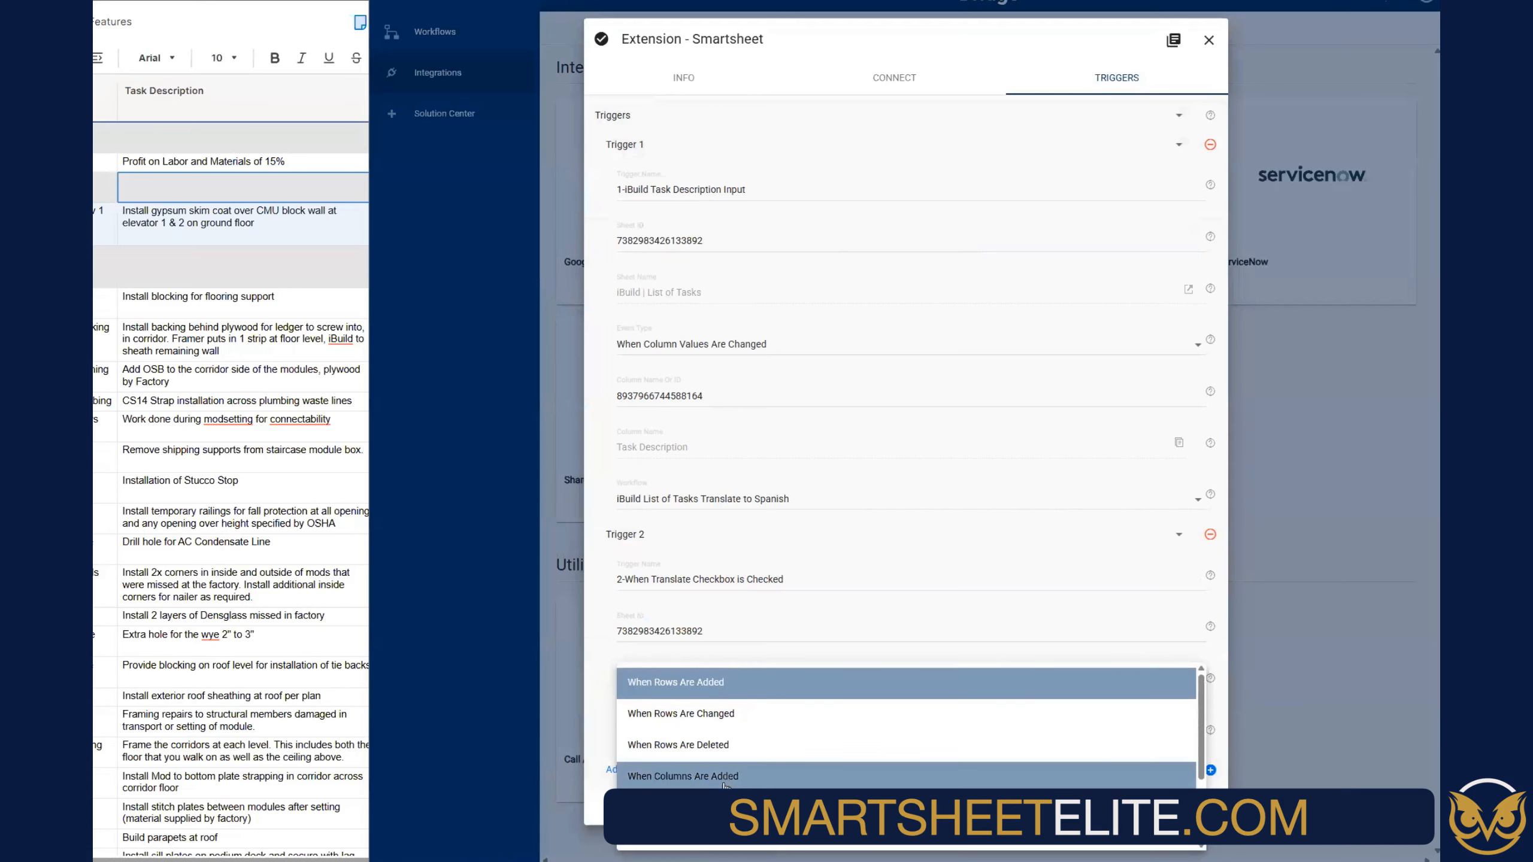
{"action": "scroll", "coordinate": [762, 761], "scroll_direction": "down", "scroll_amount": 2}
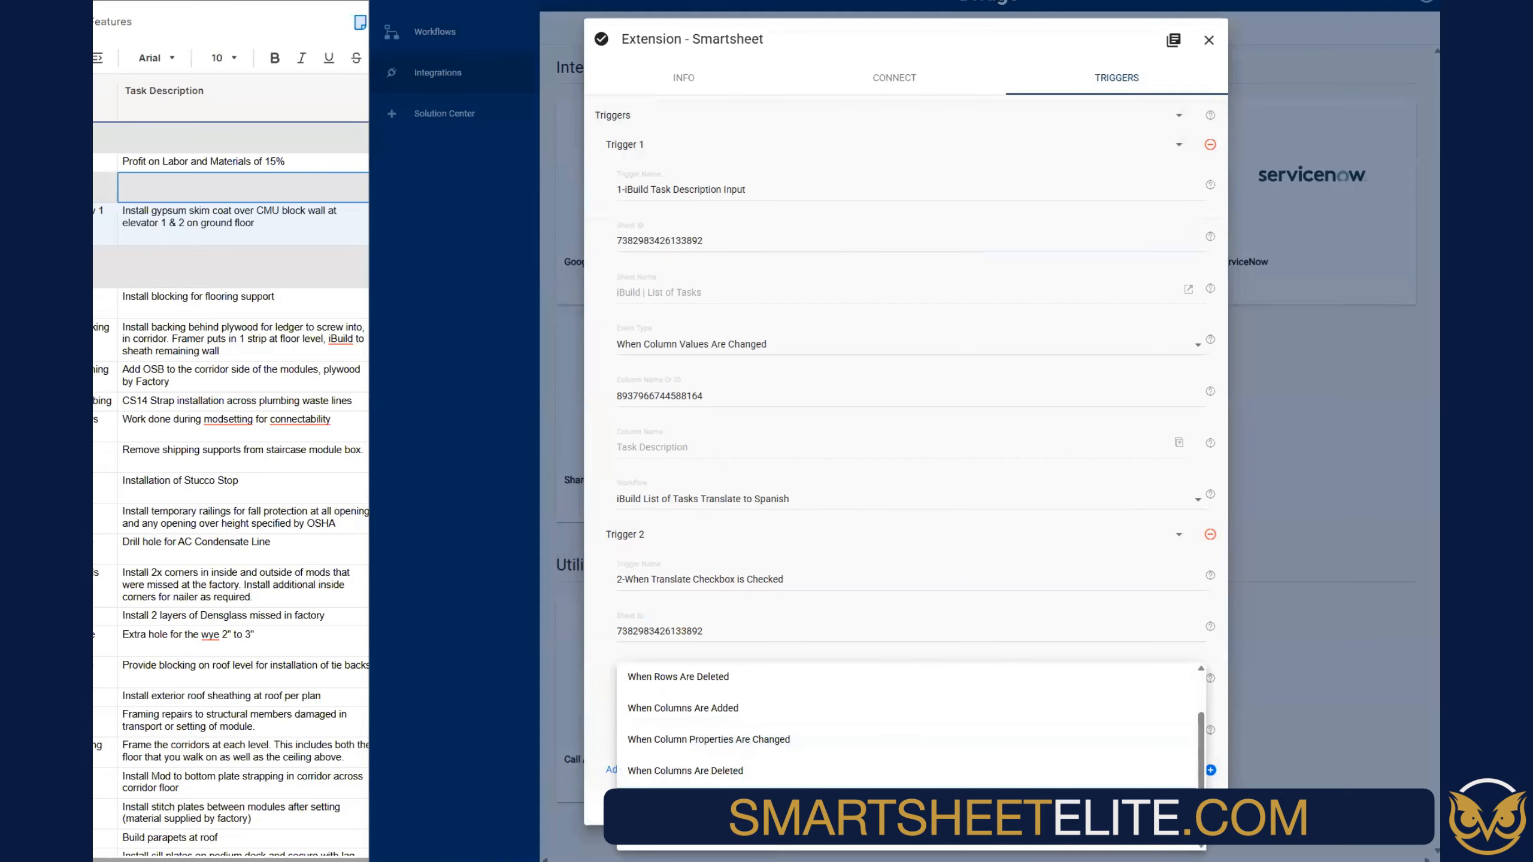
{"action": "left_click", "coordinate": [703, 801]}
{"action": "left_click", "coordinate": [671, 706]}
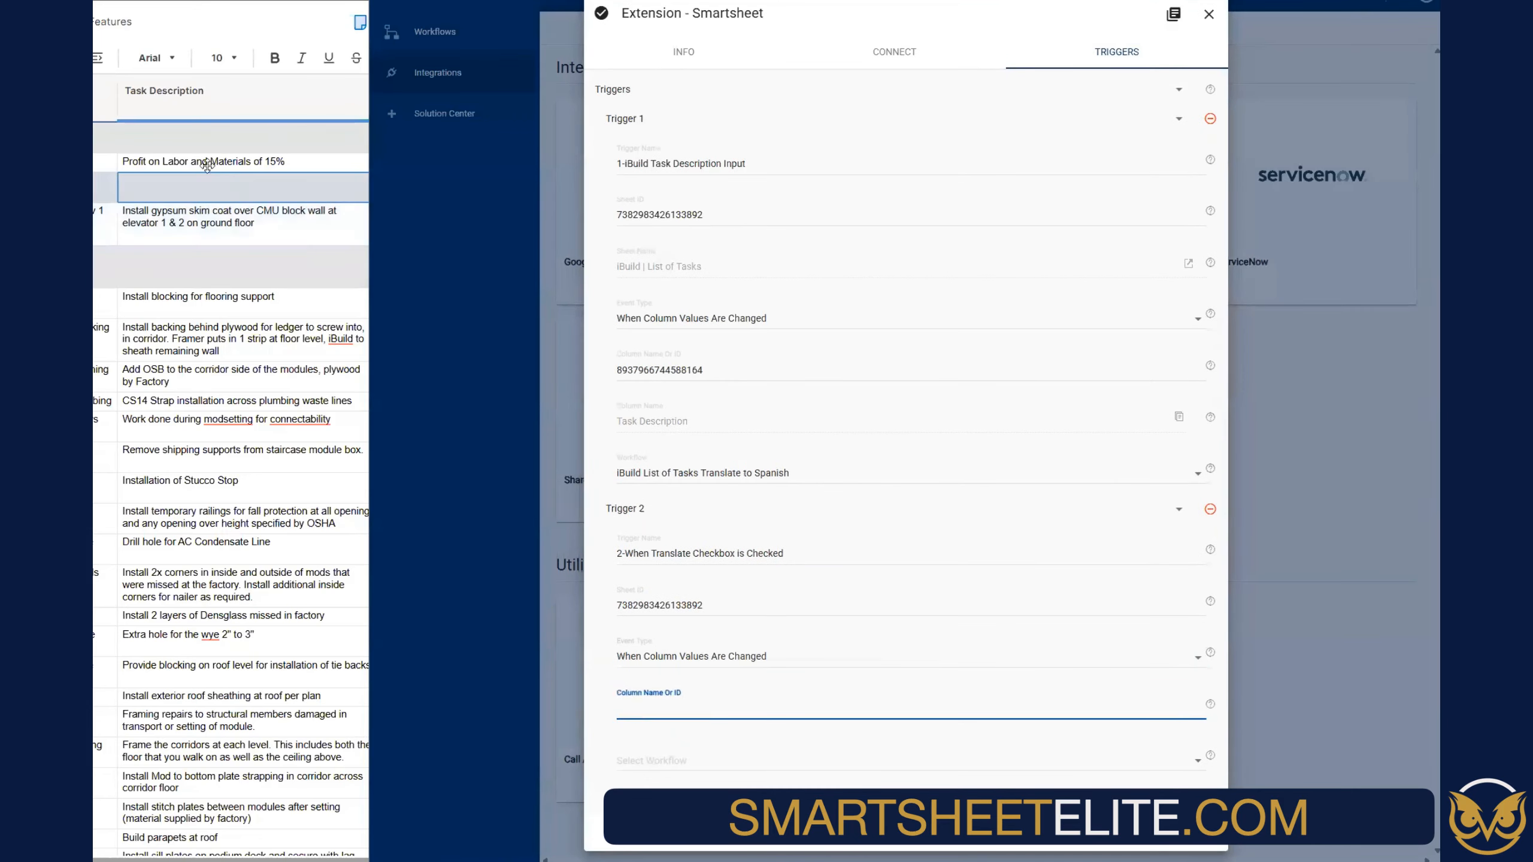
{"action": "left_click", "coordinate": [207, 173]}
{"action": "left_click", "coordinate": [114, 21]}
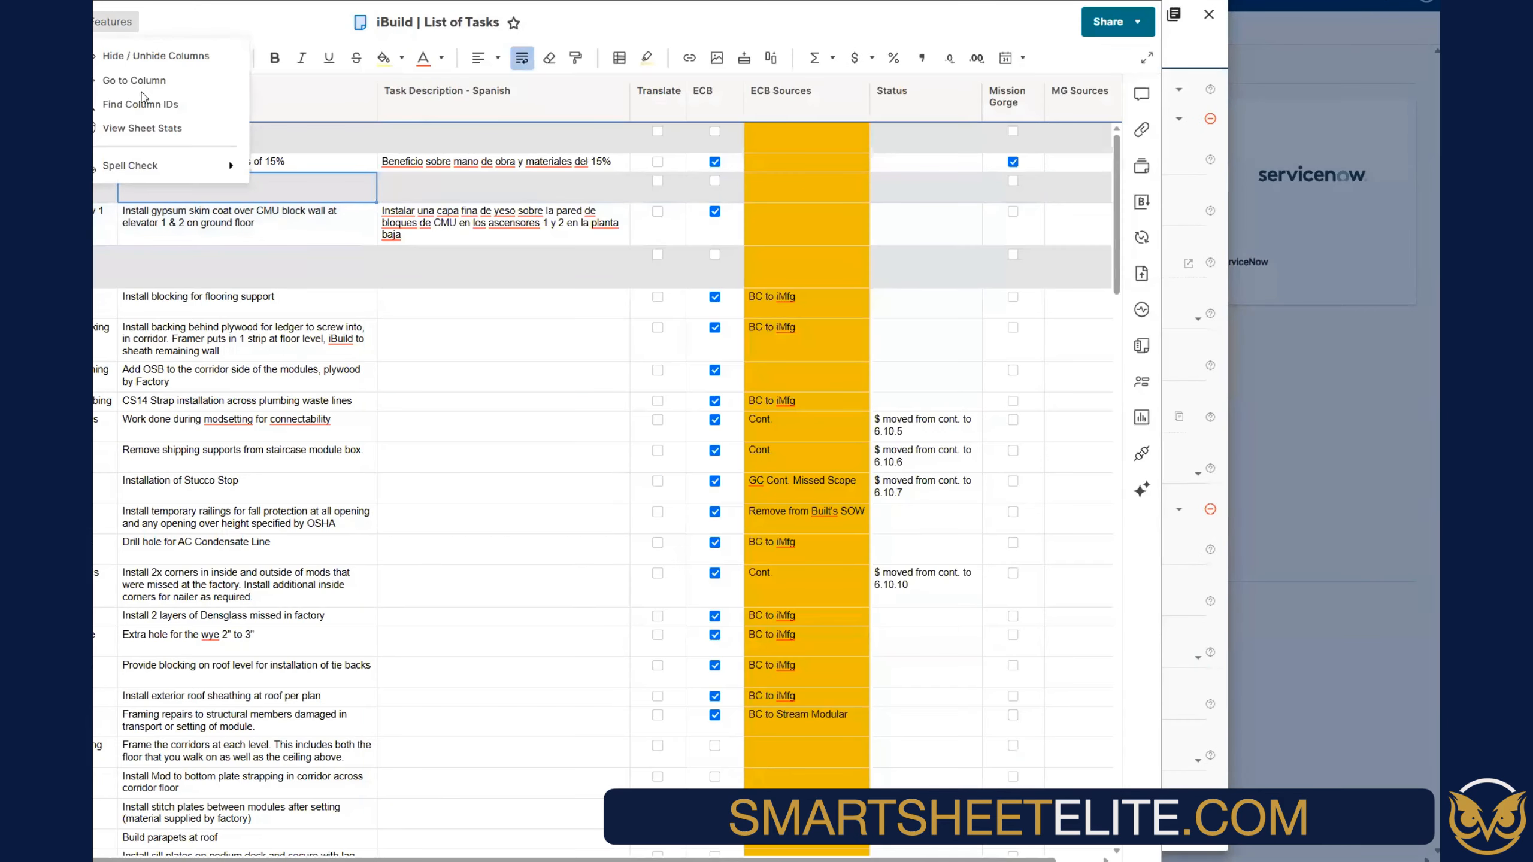
{"action": "left_click", "coordinate": [144, 113]}
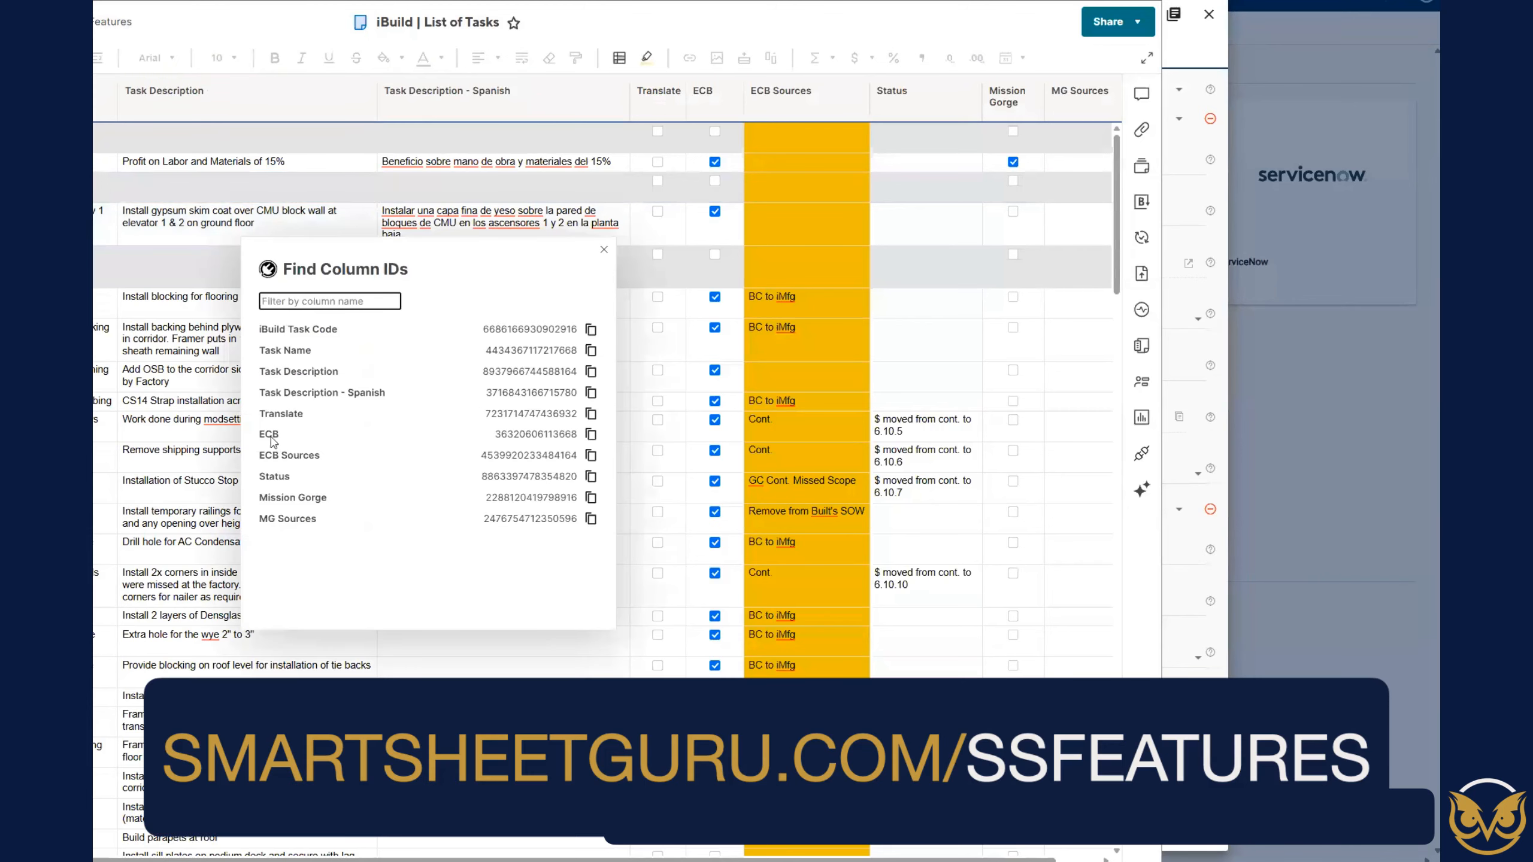
{"action": "left_click", "coordinate": [591, 415]}
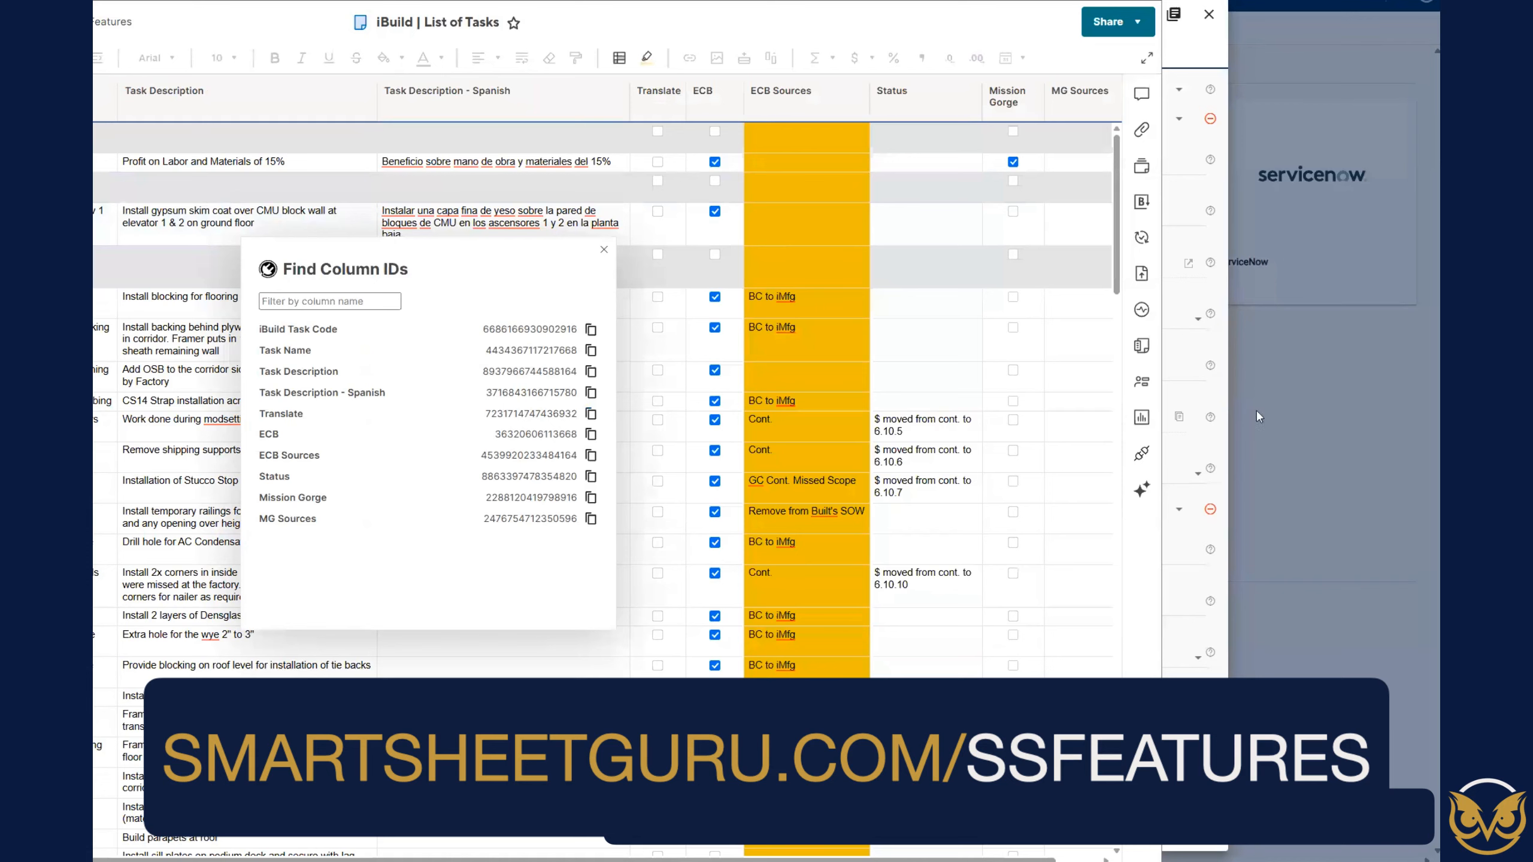
{"action": "key", "text": "alt+Tab"}
{"action": "left_click", "coordinate": [650, 710]}
{"action": "key", "text": "ctrl+v"}
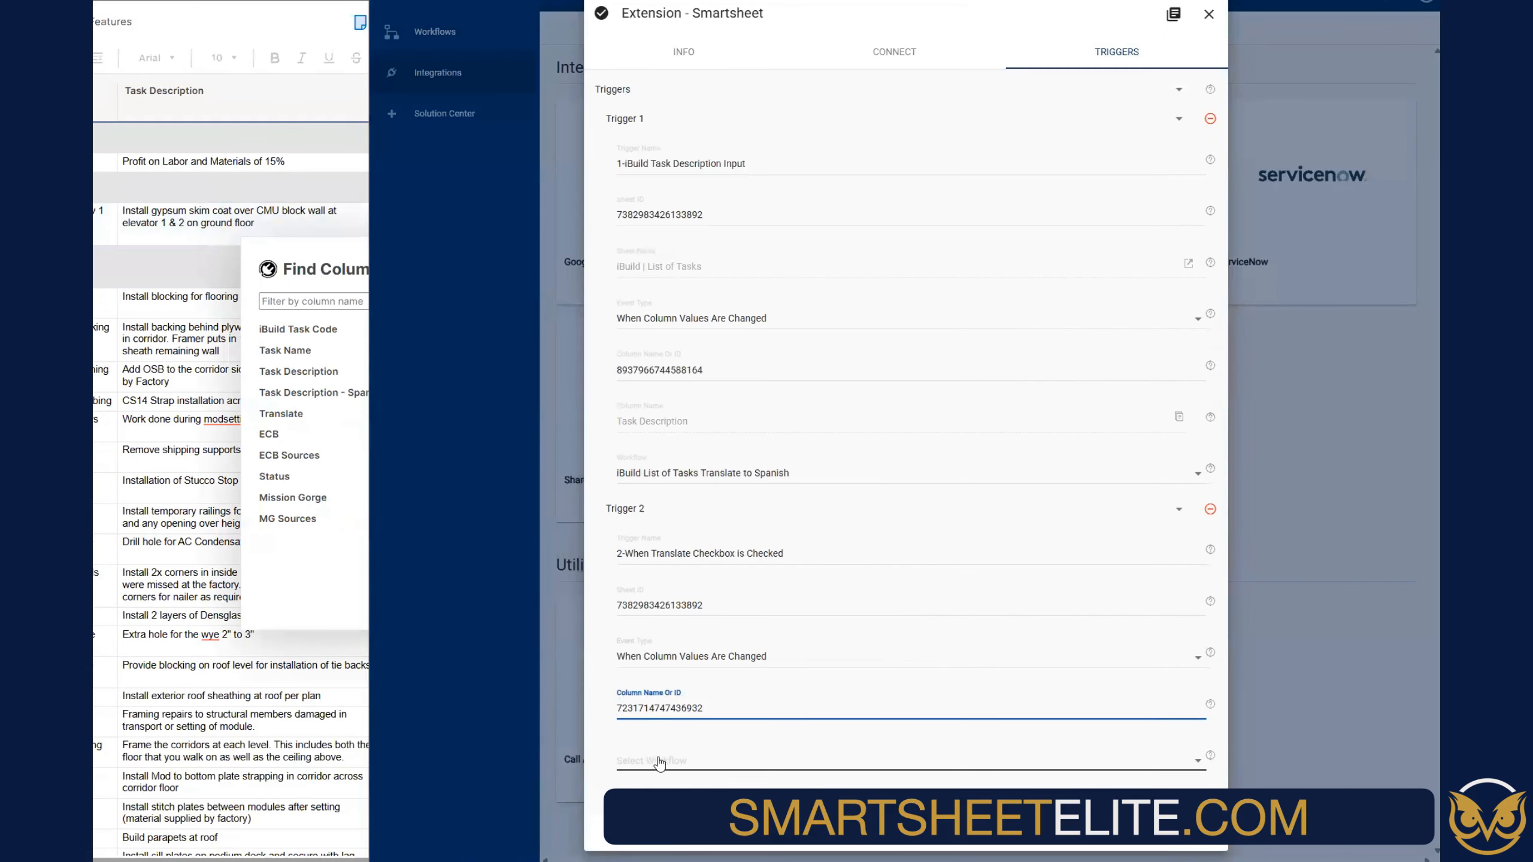
Assign the iBuild List of Tasks Translate to Spanish workflow to Trigger 2
{"action": "left_click", "coordinate": [734, 748]}
{"action": "left_click", "coordinate": [723, 766]}
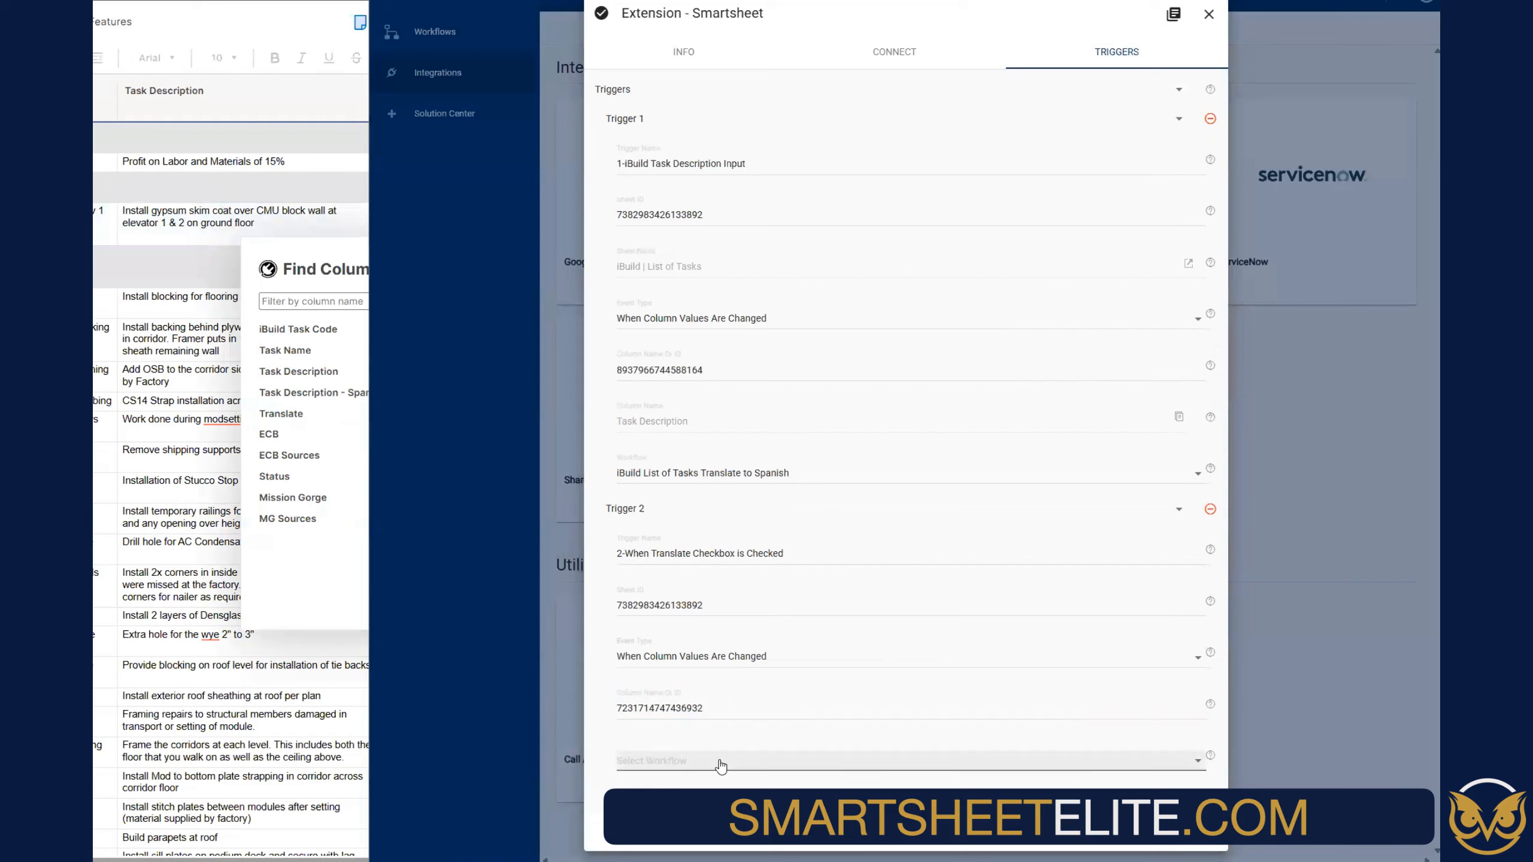
{"action": "left_click", "coordinate": [727, 762]}
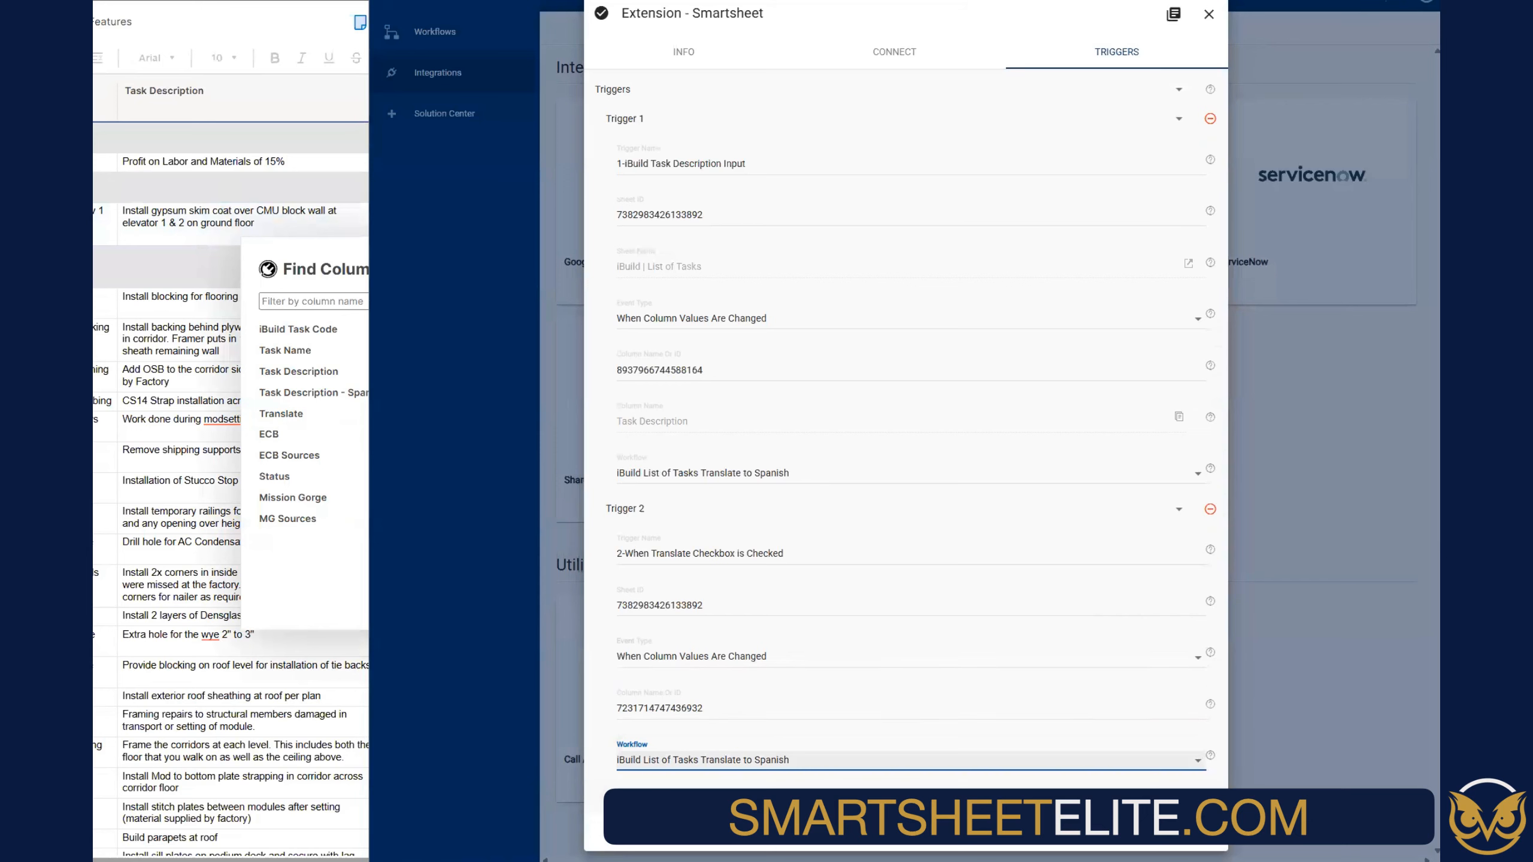
Save both triggers in the Smartsheet integration and close its settings
{"action": "left_click", "coordinate": [1157, 833]}
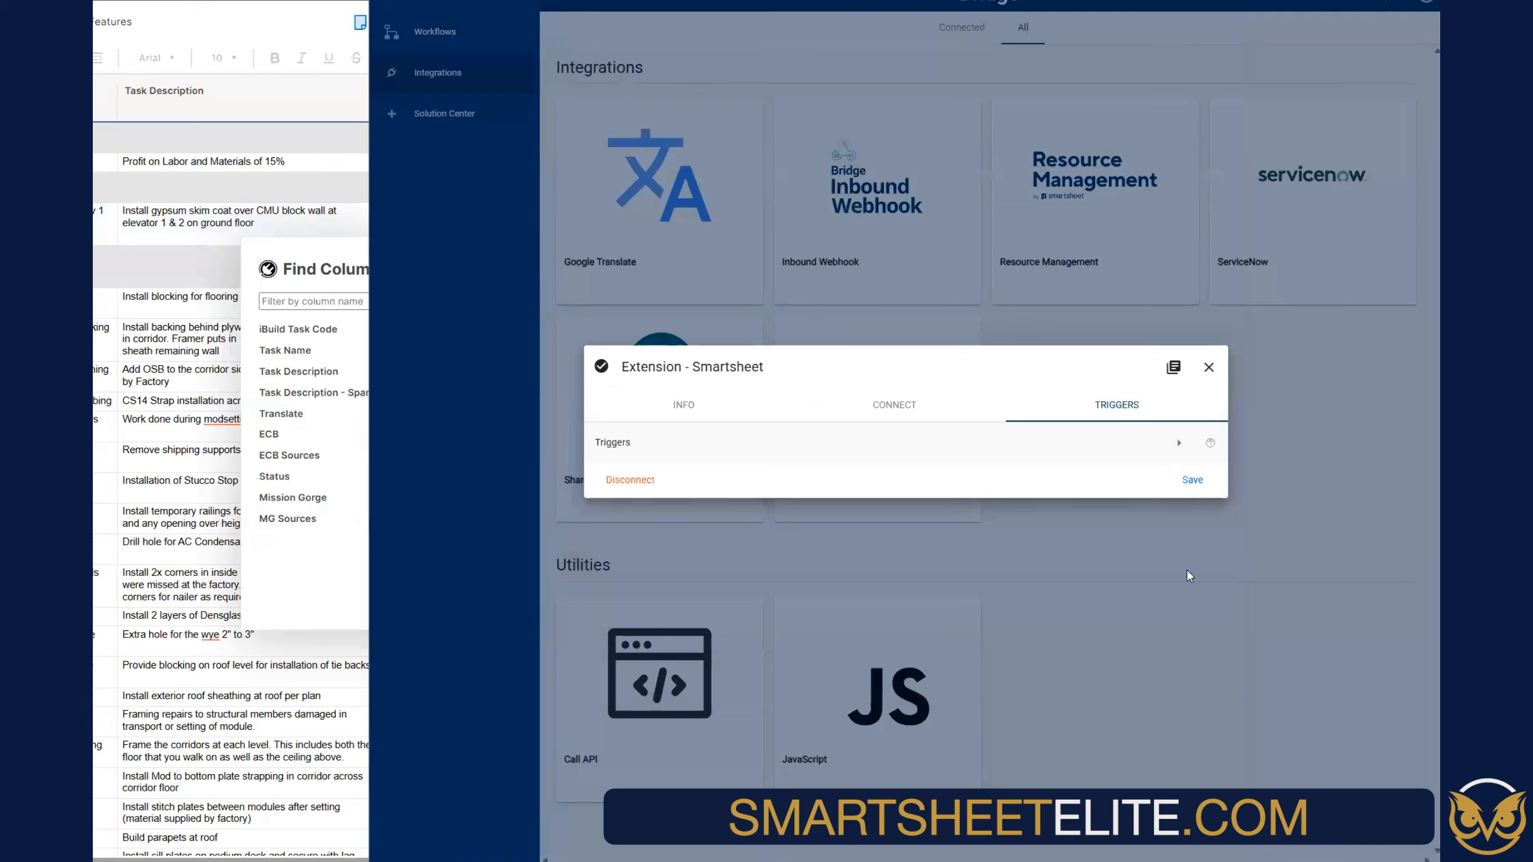
{"action": "left_click", "coordinate": [1194, 479]}
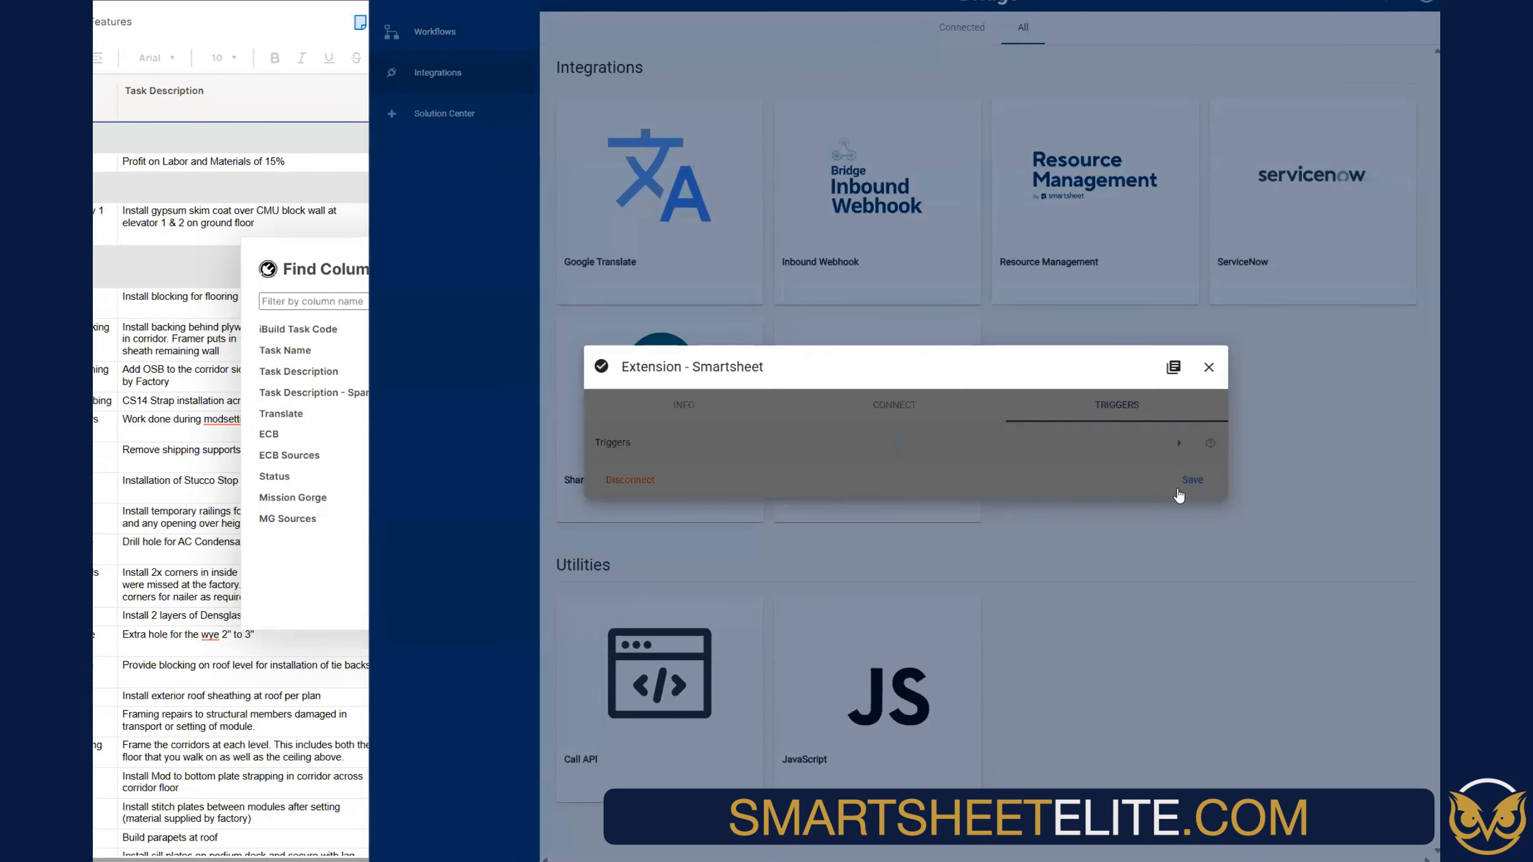
{"action": "left_click", "coordinate": [1209, 367]}
In the iBuild | List of Tasks sheet, check Translate for every row from "Install blocking for flooring support" down to the last task
{"action": "left_click", "coordinate": [306, 254]}
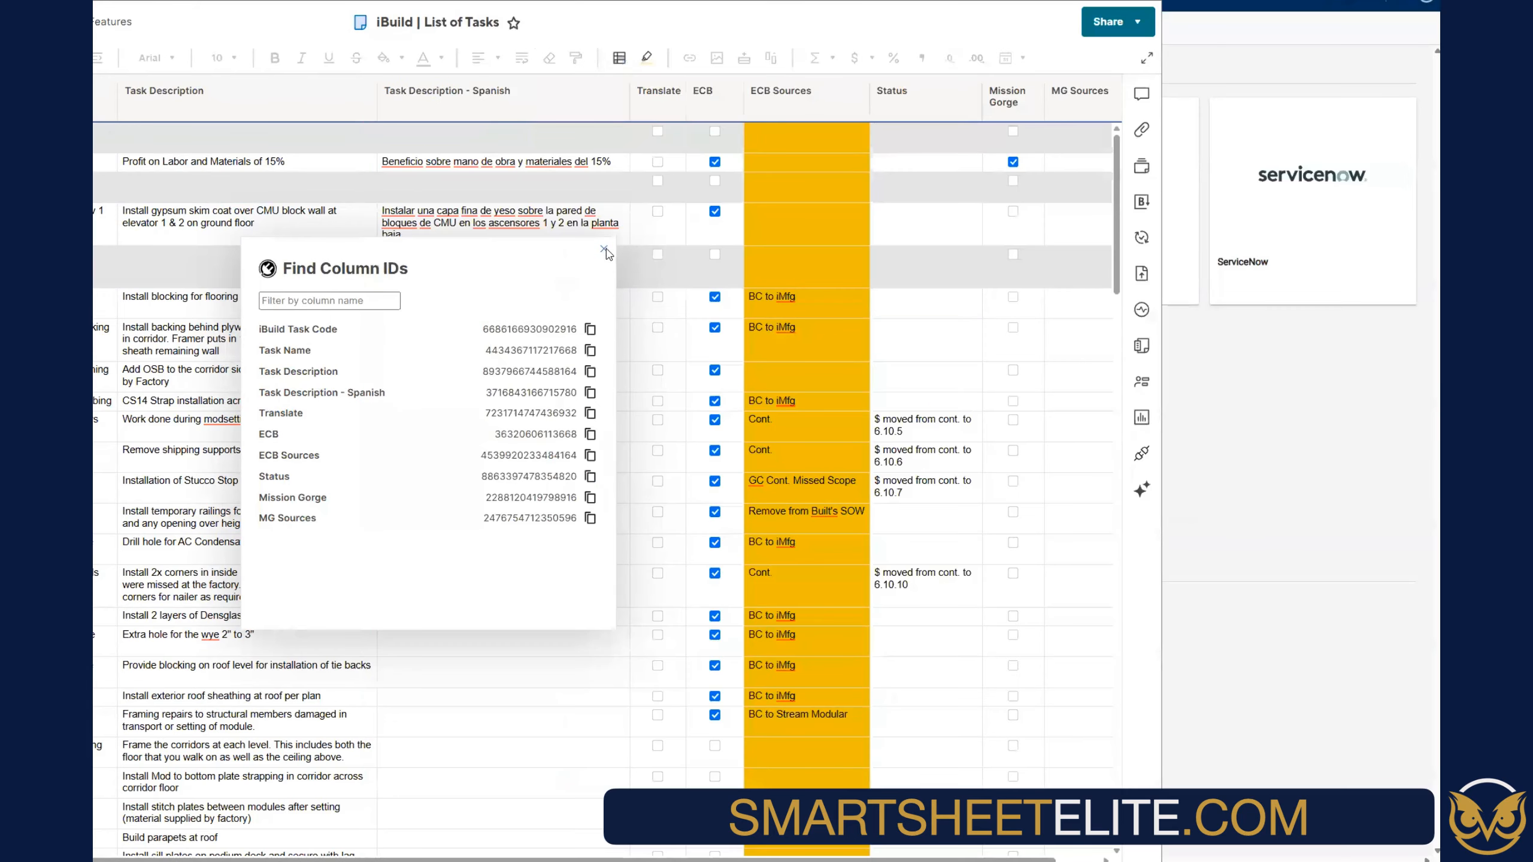
{"action": "left_click", "coordinate": [604, 249]}
{"action": "left_click", "coordinate": [658, 296]}
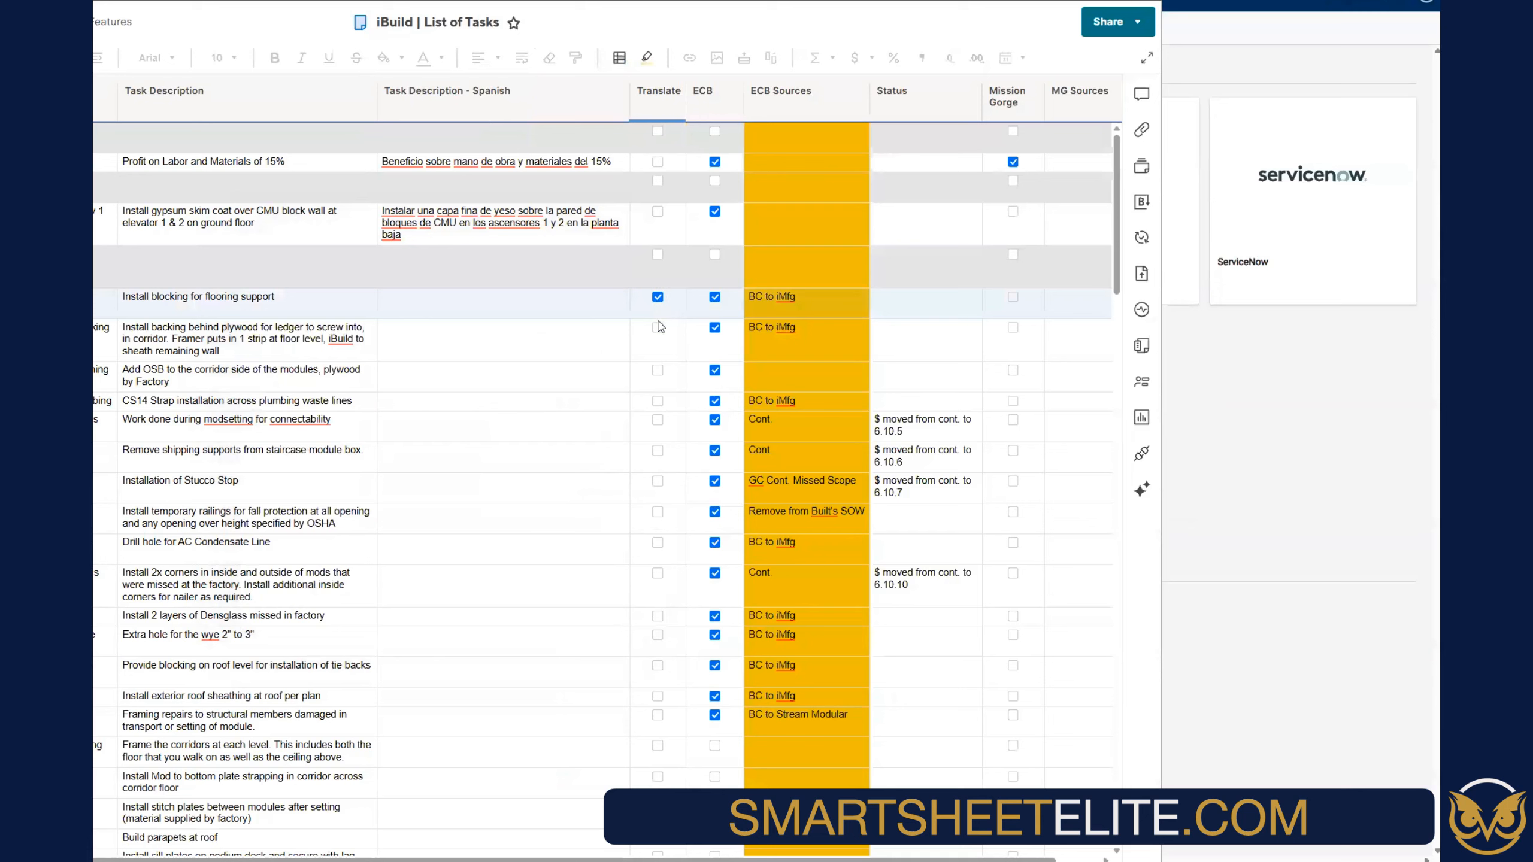
{"action": "left_click", "coordinate": [658, 327]}
{"action": "left_click", "coordinate": [658, 370]}
{"action": "left_click", "coordinate": [658, 401]}
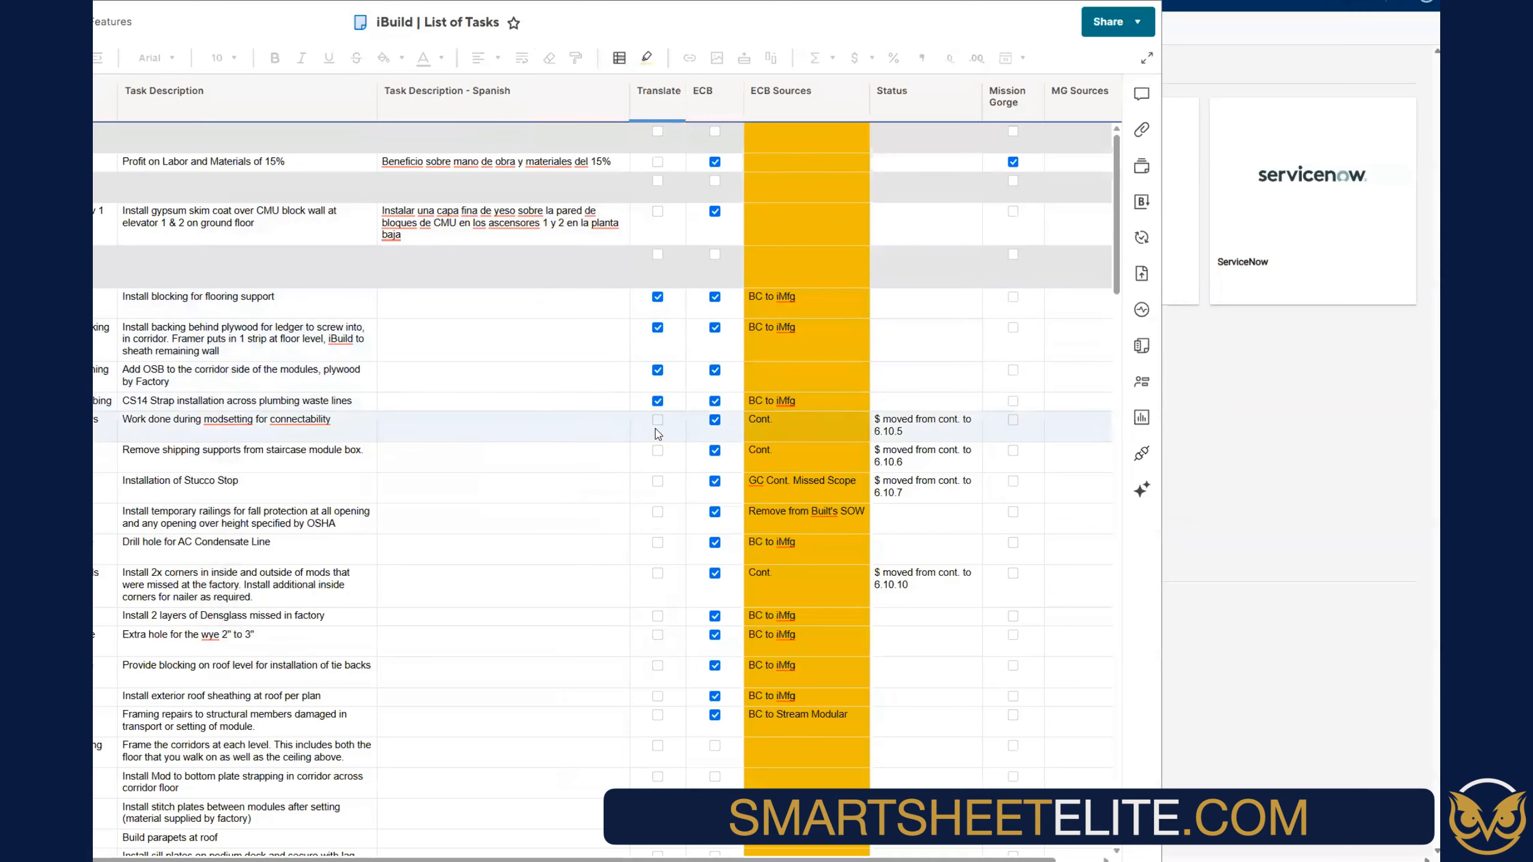
{"action": "left_click", "coordinate": [661, 426]}
{"action": "left_click", "coordinate": [683, 408]}
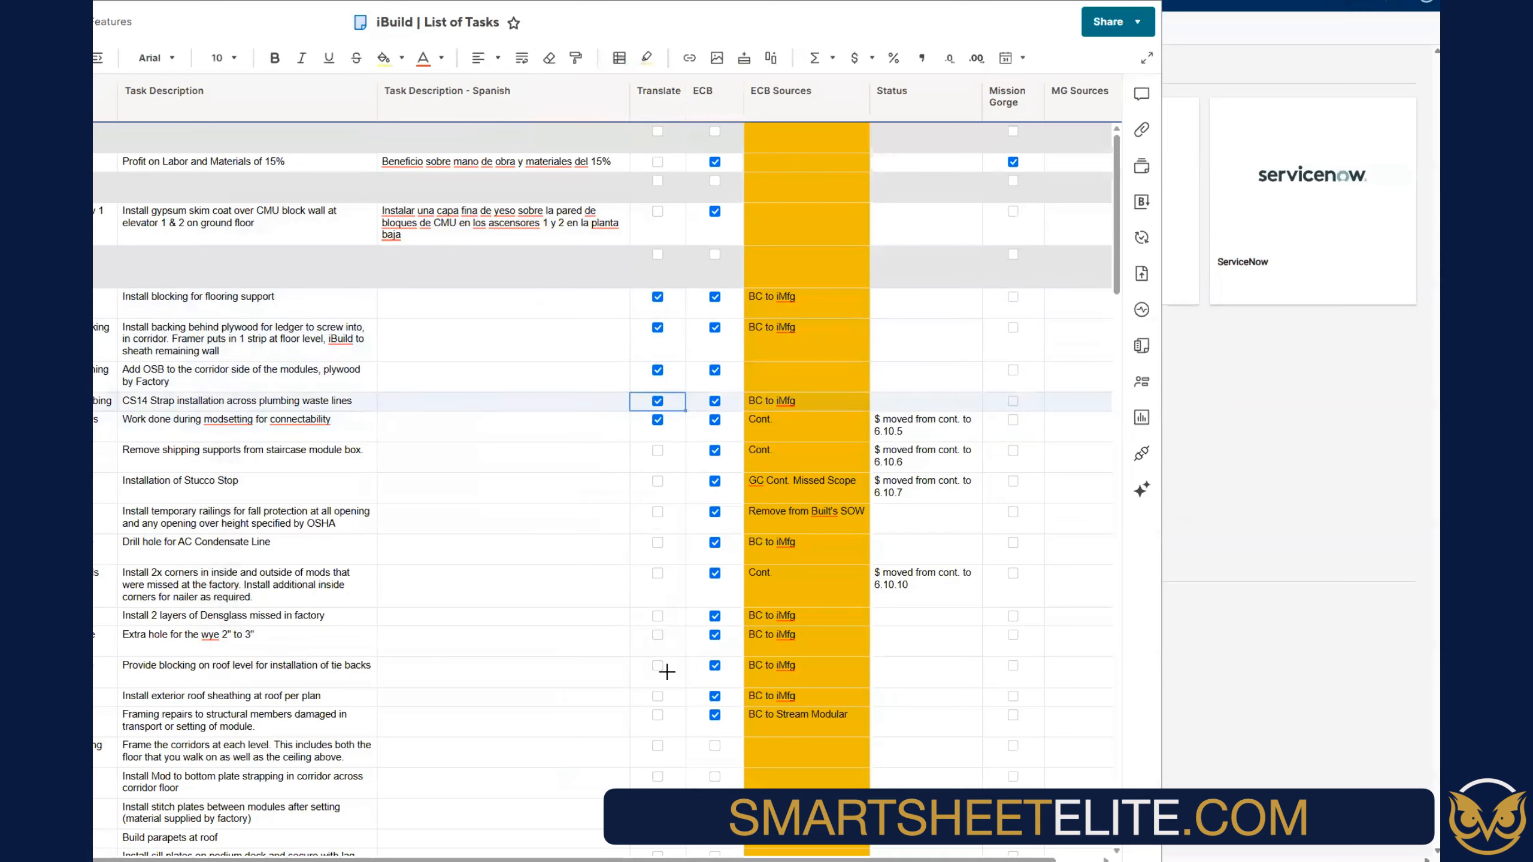
{"action": "left_click_drag", "start_coordinate": [665, 793], "coordinate": [651, 659]}
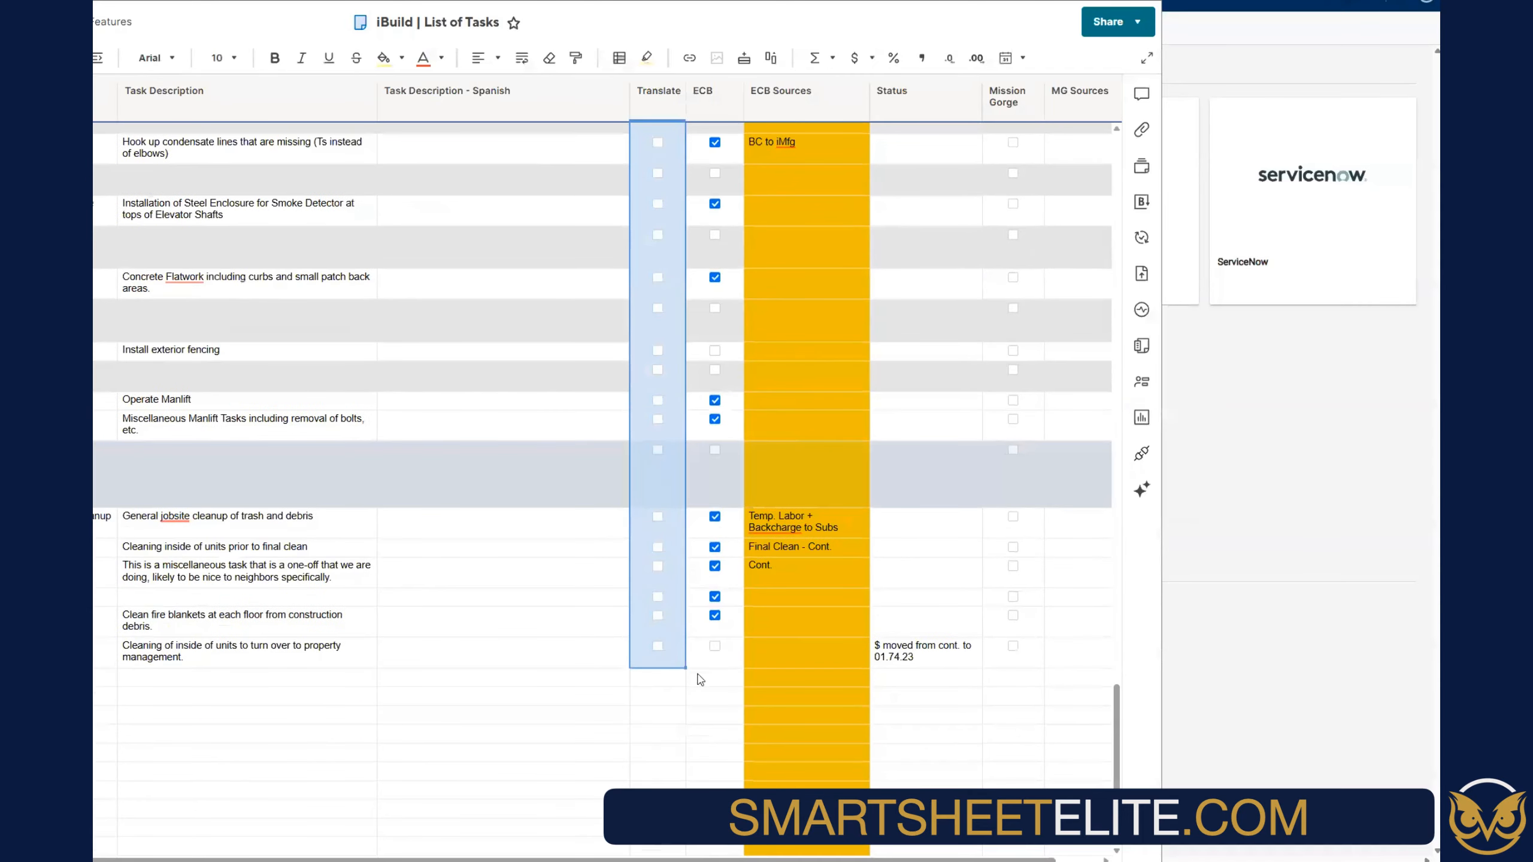
Uncheck Translate on the five grey section rows from the one above "General jobsite cleanup" up to the one above "Installation of Steel Enclosure"
{"action": "left_click", "coordinate": [657, 474]}
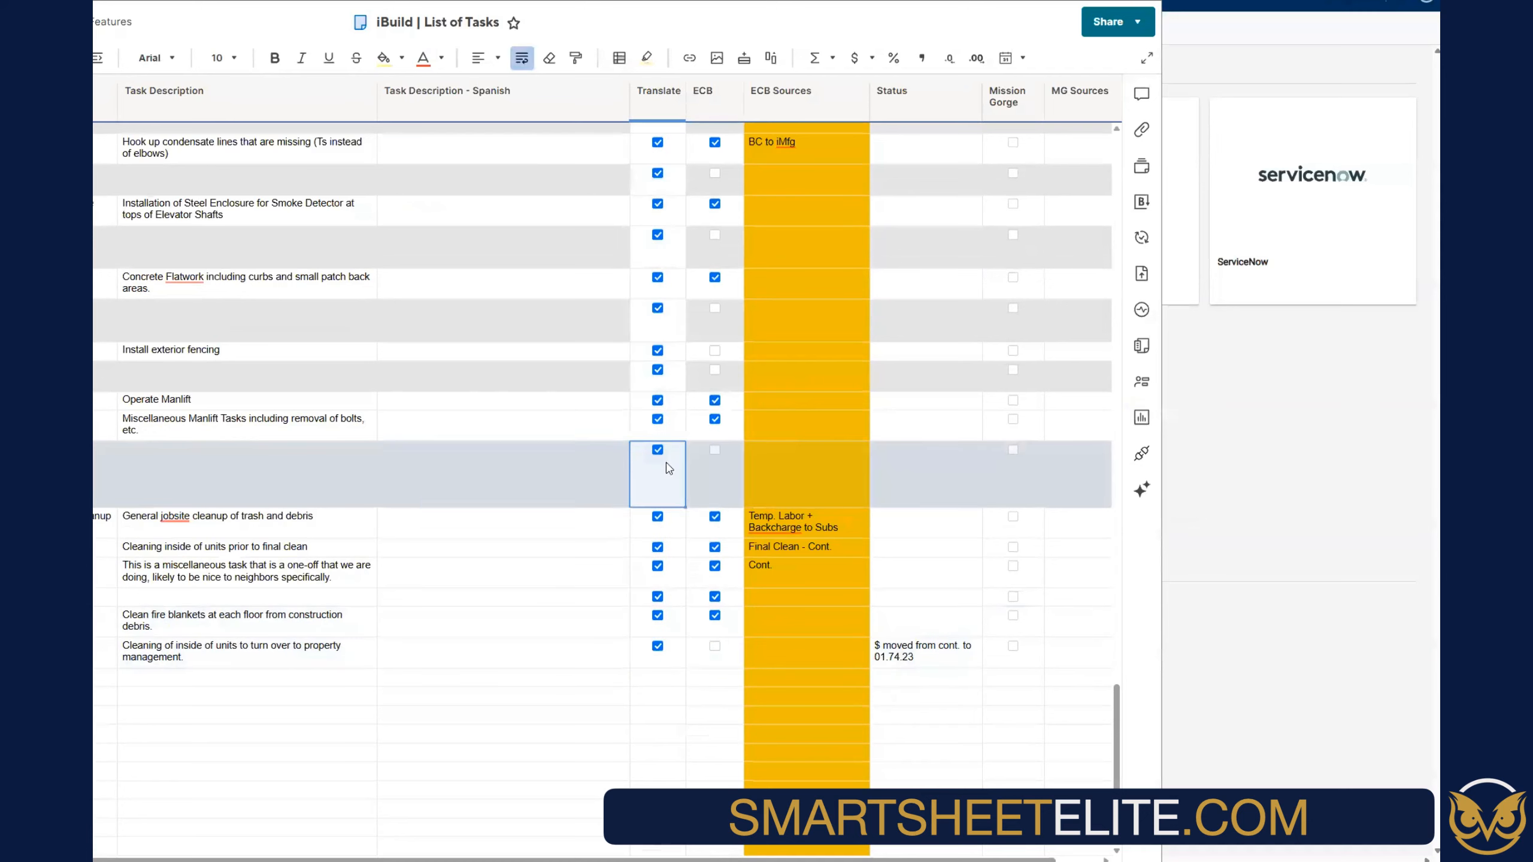
{"action": "key", "text": "space"}
{"action": "left_click", "coordinate": [638, 377]}
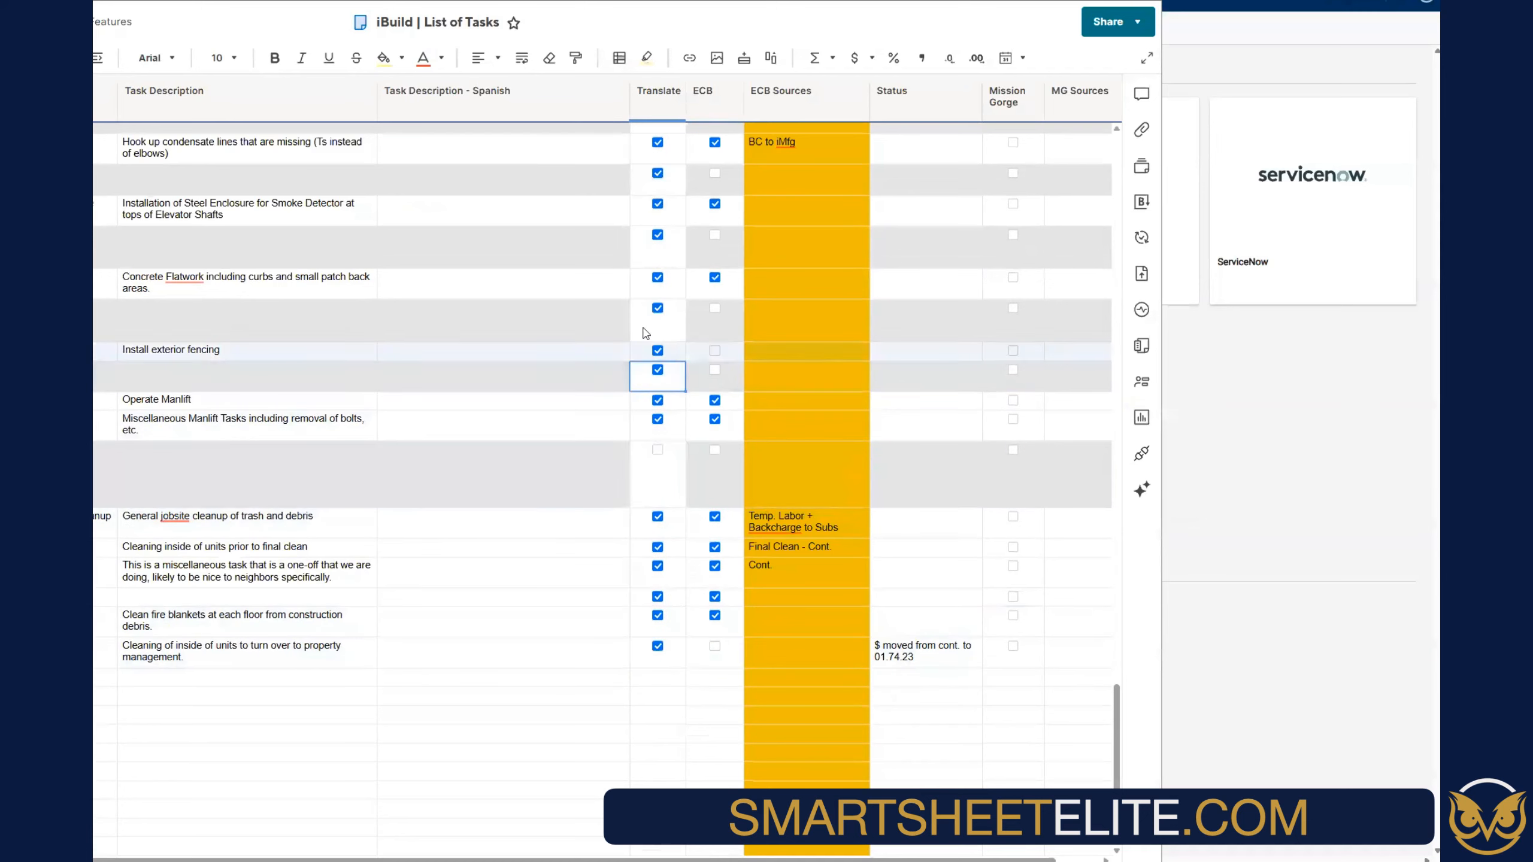
{"action": "key", "text": "space"}
{"action": "left_click", "coordinate": [638, 320]}
{"action": "key", "text": "space"}
{"action": "left_click", "coordinate": [638, 260]}
{"action": "key", "text": "space"}
{"action": "left_click", "coordinate": [644, 176]}
{"action": "key", "text": "space"}
Uncheck Translate on the grey section rows above "Hook up condensate lines", "Air pressure test in modules" and "This includes taking off plastic"
{"action": "scroll", "coordinate": [623, 294], "scroll_direction": "up", "scroll_amount": 3}
{"action": "left_click", "coordinate": [643, 284]}
{"action": "key", "text": "space"}
{"action": "left_click", "coordinate": [633, 197]}
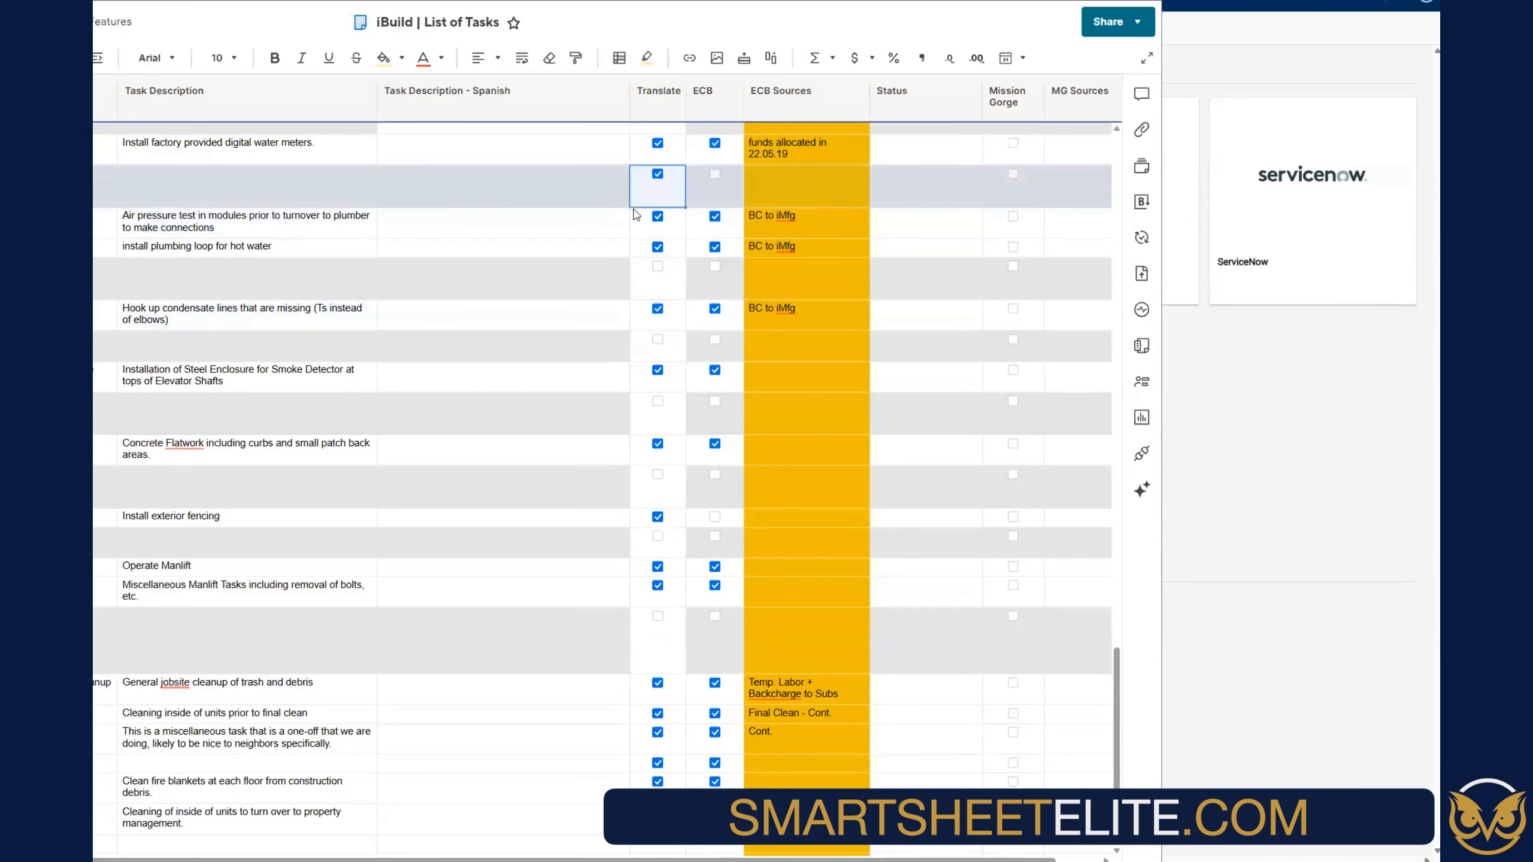
{"action": "key", "text": "space"}
{"action": "scroll", "coordinate": [639, 326], "scroll_direction": "up", "scroll_amount": 5}
{"action": "left_click", "coordinate": [639, 337]}
{"action": "key", "text": "space"}
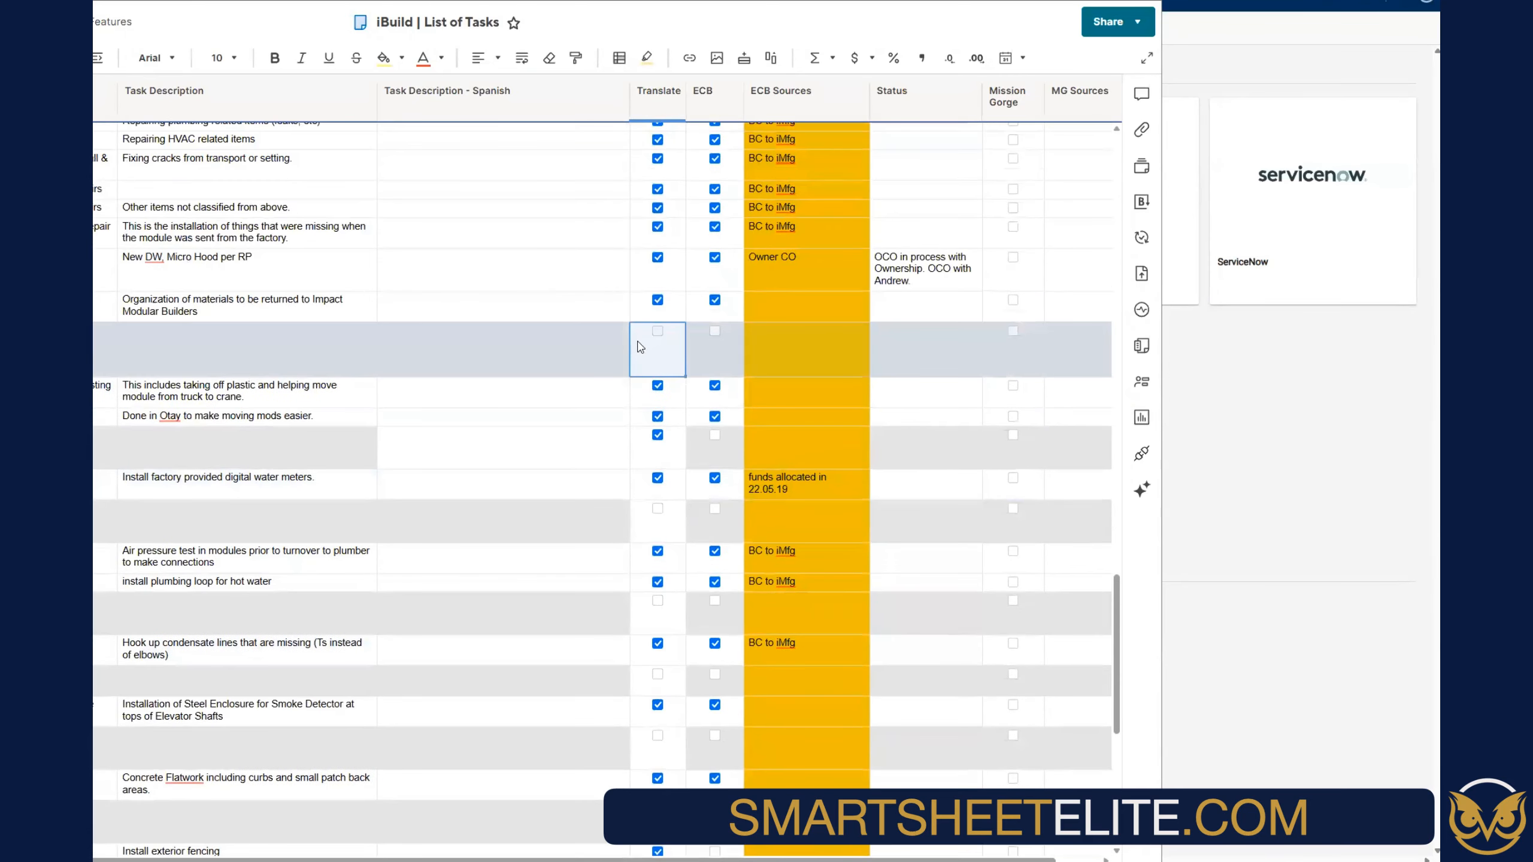
Uncheck Translate on the grey section rows above "Repairing cabinets", "Install Fire Extinguisher Cabinets", "Installation of flooring" and "Stucco Repair--North"
{"action": "scroll", "coordinate": [638, 356], "scroll_direction": "up", "scroll_amount": 5}
{"action": "left_click", "coordinate": [637, 377]}
{"action": "key", "text": "space"}
{"action": "left_click", "coordinate": [639, 317]}
{"action": "key", "text": "space"}
{"action": "left_click", "coordinate": [639, 211]}
{"action": "key", "text": "space"}
{"action": "scroll", "coordinate": [640, 301], "scroll_direction": "up", "scroll_amount": 5}
{"action": "left_click", "coordinate": [639, 381]}
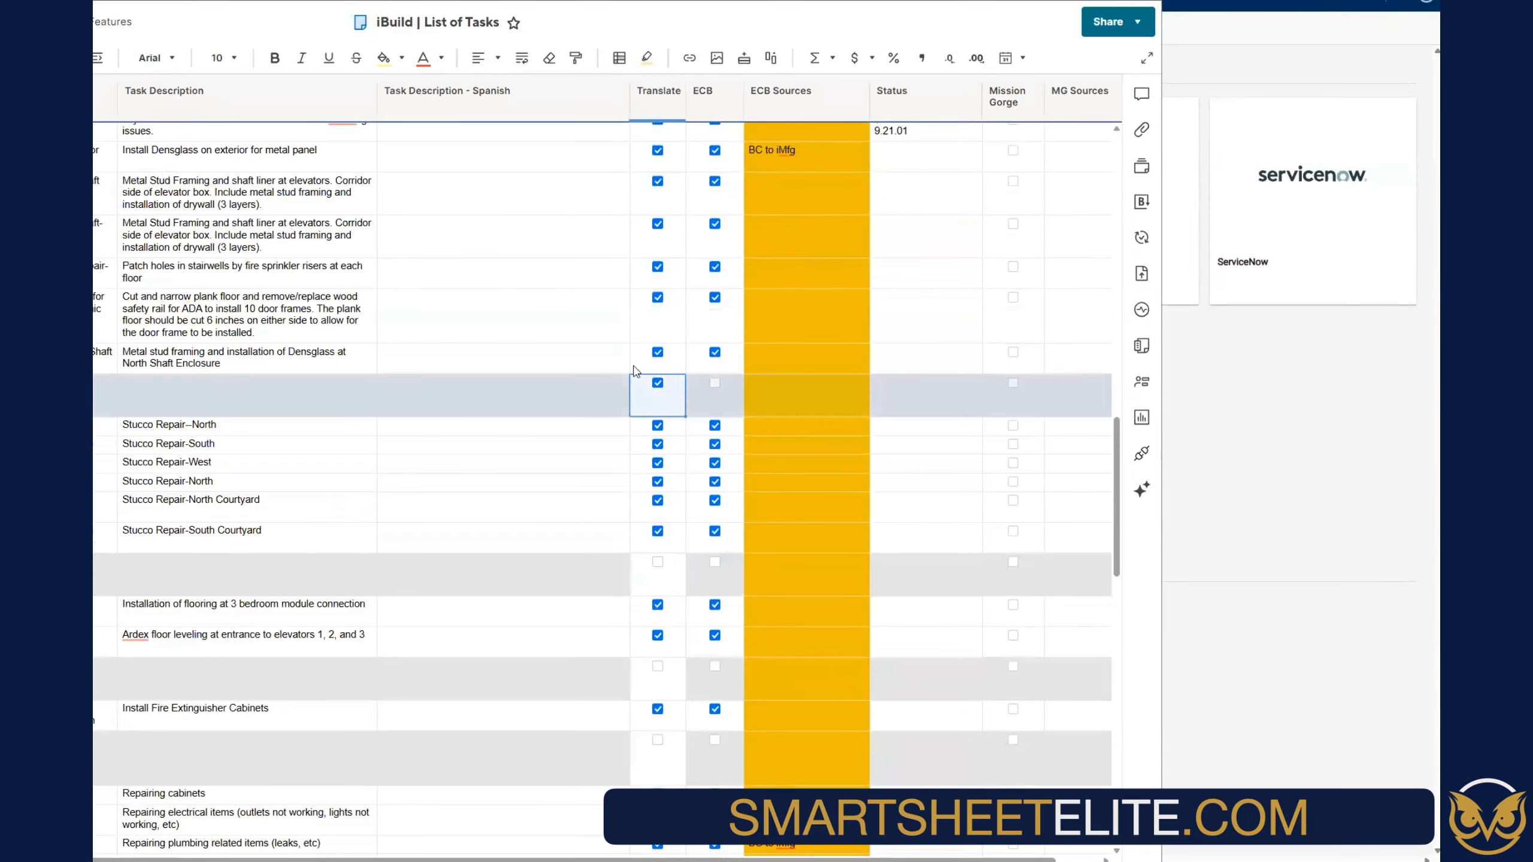
{"action": "key", "text": "space"}
Uncheck Translate on the remaining grey section rows up to the one above "Install door surrounds in the corridors", and save the sheet
{"action": "scroll", "coordinate": [656, 313], "scroll_direction": "up", "scroll_amount": 1}
{"action": "scroll", "coordinate": [659, 318], "scroll_direction": "up", "scroll_amount": 5}
{"action": "left_click", "coordinate": [648, 452]}
{"action": "key", "text": "space"}
{"action": "left_click", "coordinate": [646, 342]}
{"action": "key", "text": "space"}
{"action": "left_click", "coordinate": [652, 275]}
{"action": "key", "text": "space"}
{"action": "left_click", "coordinate": [644, 182]}
{"action": "key", "text": "space"}
{"action": "scroll", "coordinate": [622, 350], "scroll_direction": "up", "scroll_amount": 6}
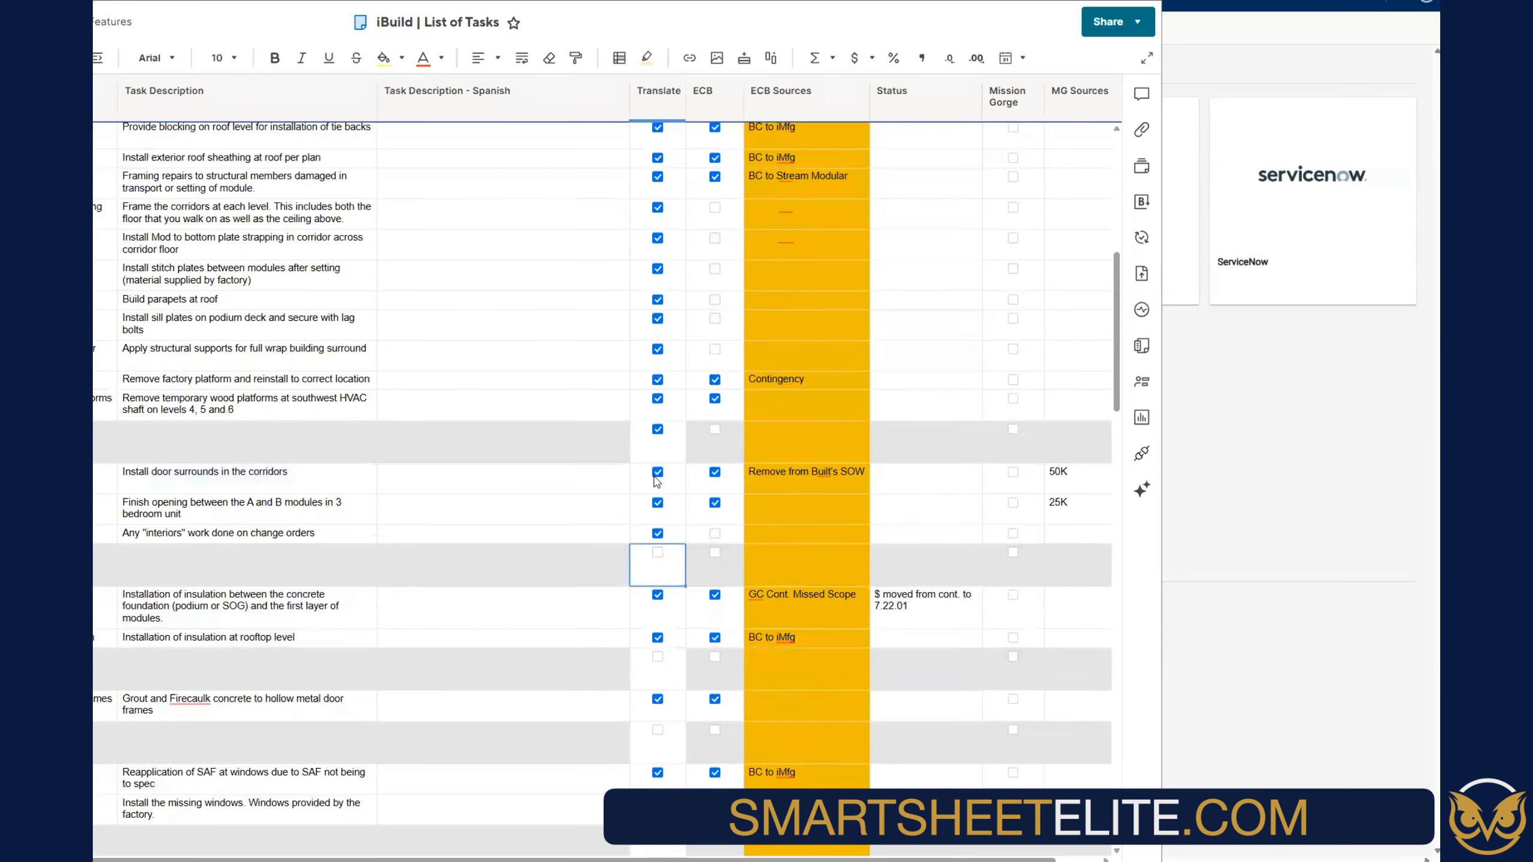
{"action": "left_click", "coordinate": [638, 432]}
{"action": "key", "text": "space"}
{"action": "scroll", "coordinate": [637, 405], "scroll_direction": "up", "scroll_amount": 9}
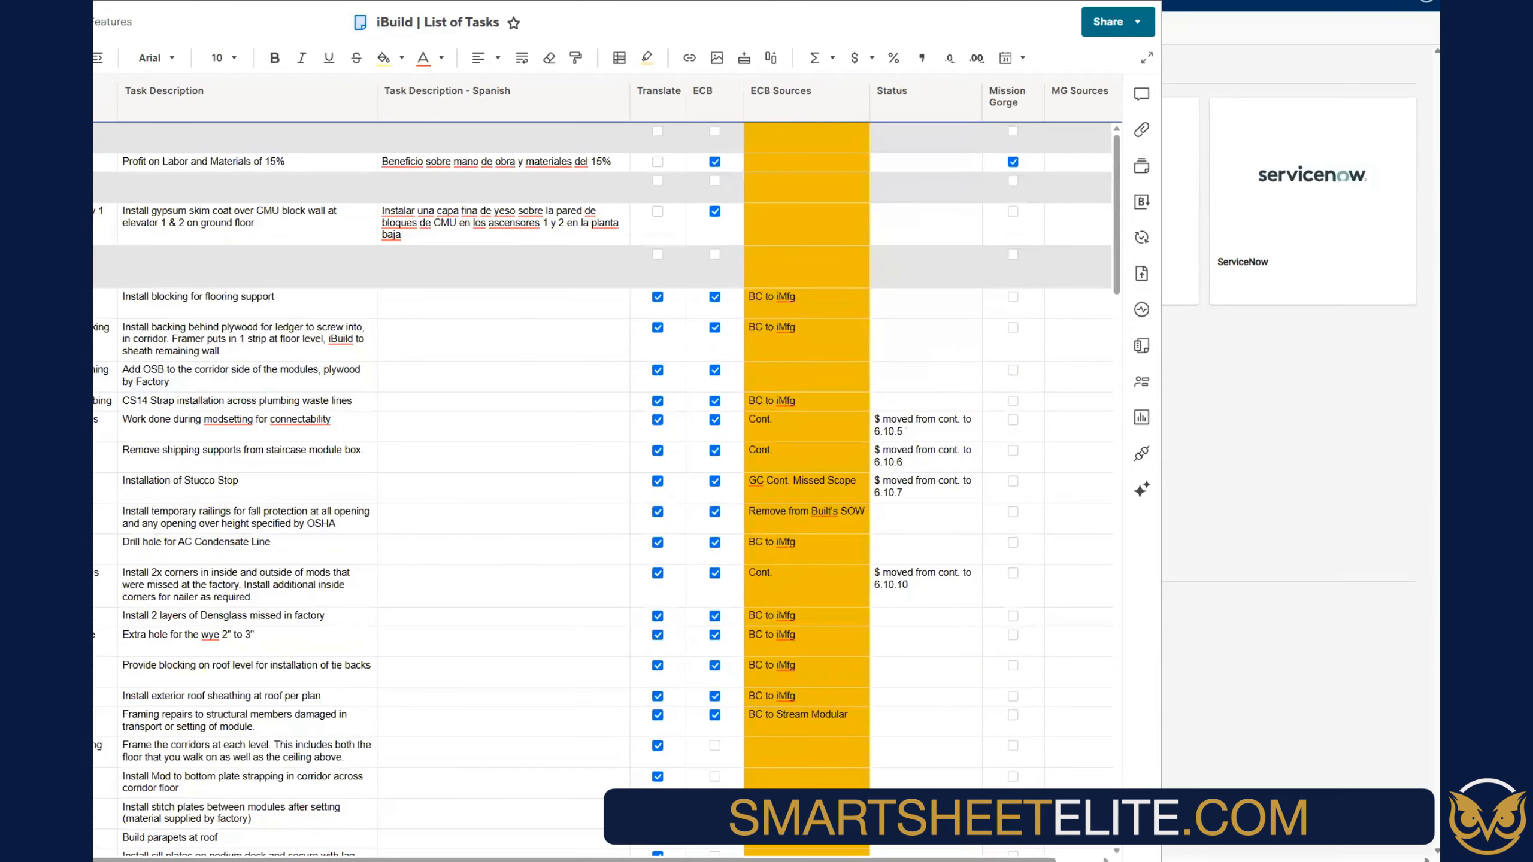
{"action": "key", "text": "ctrl+s"}
Switch to Bridge, open the iBuild List of Tasks Translate to Spanish workflow, and refresh its run log for new runs
{"action": "left_click", "coordinate": [1225, 425]}
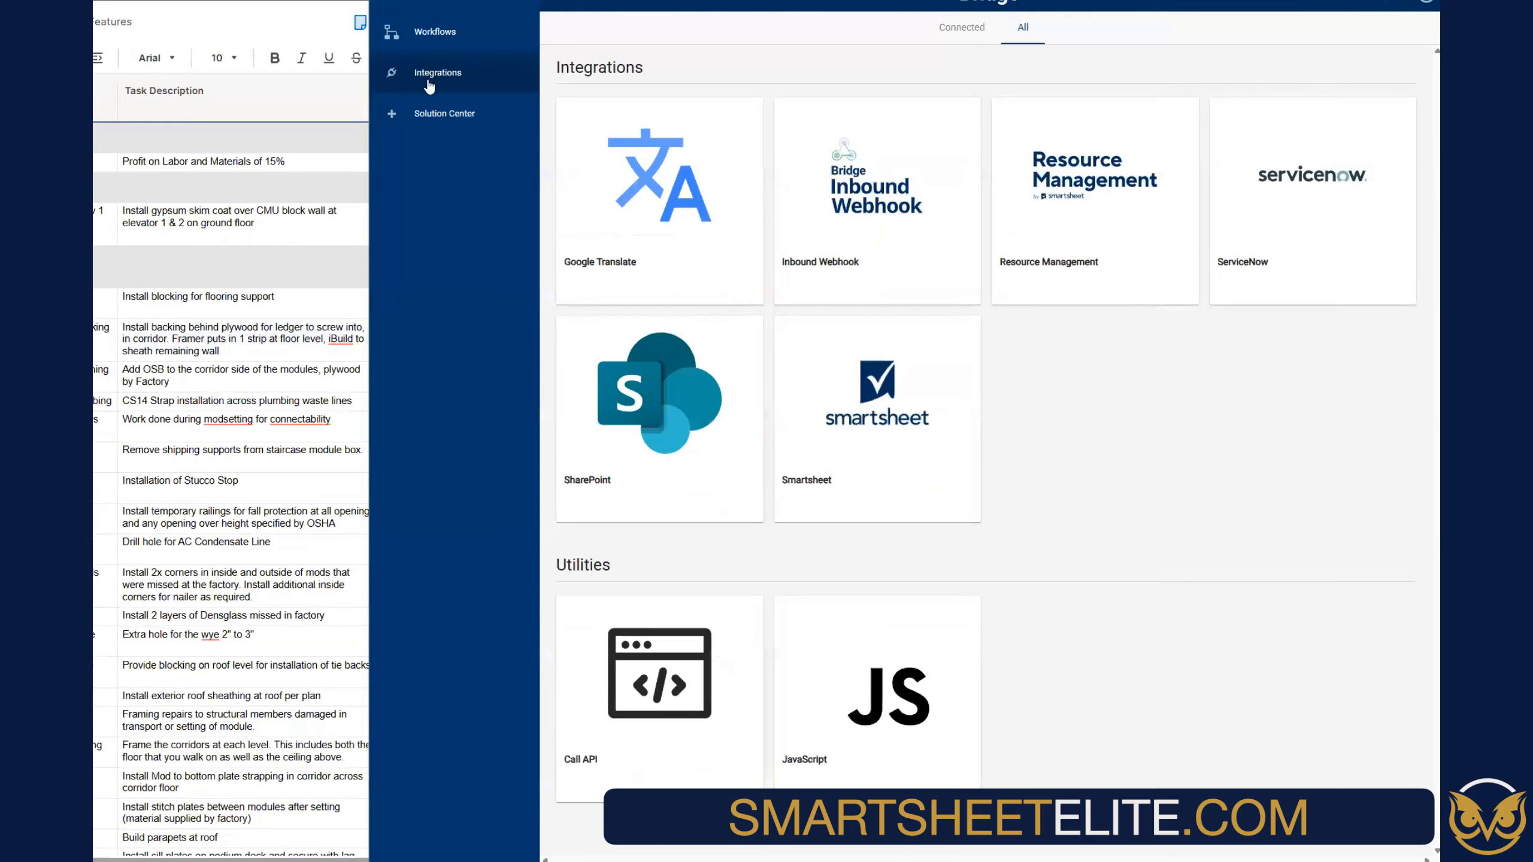
{"action": "left_click", "coordinate": [445, 32]}
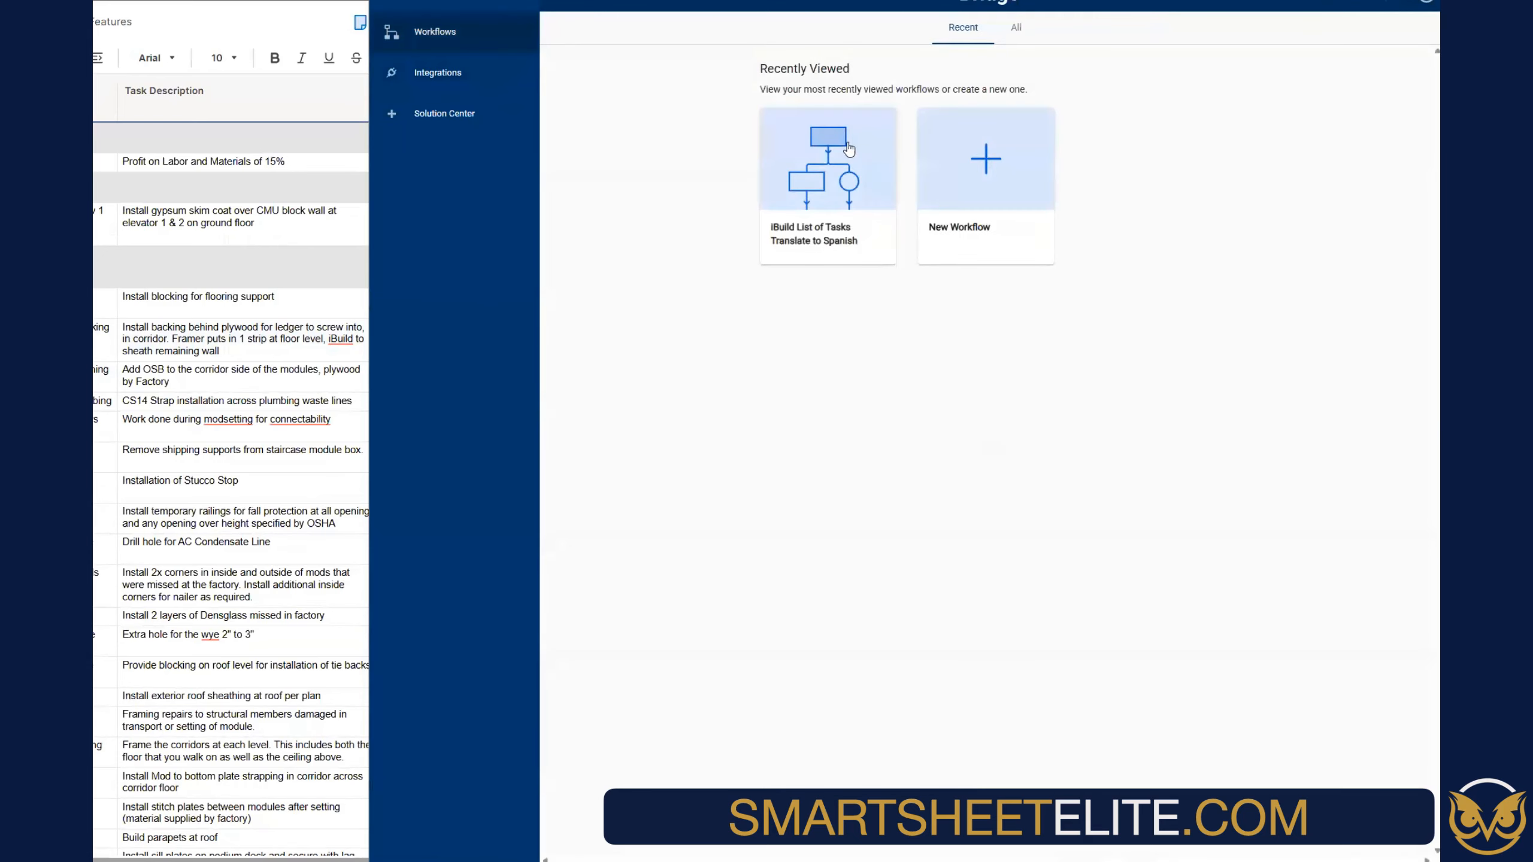
{"action": "left_click", "coordinate": [814, 238]}
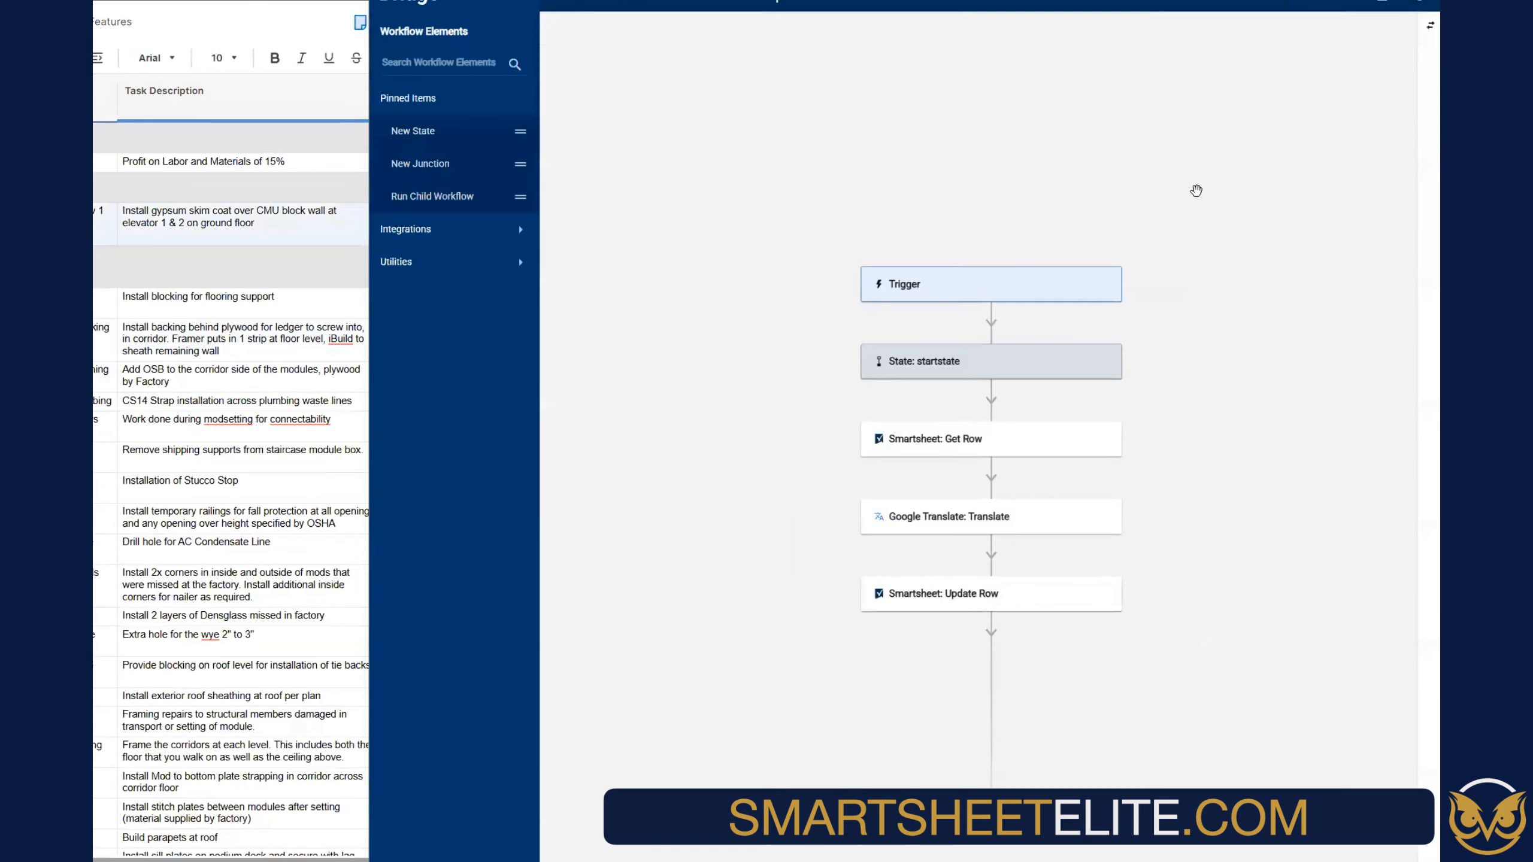
{"action": "left_click", "coordinate": [1426, 30]}
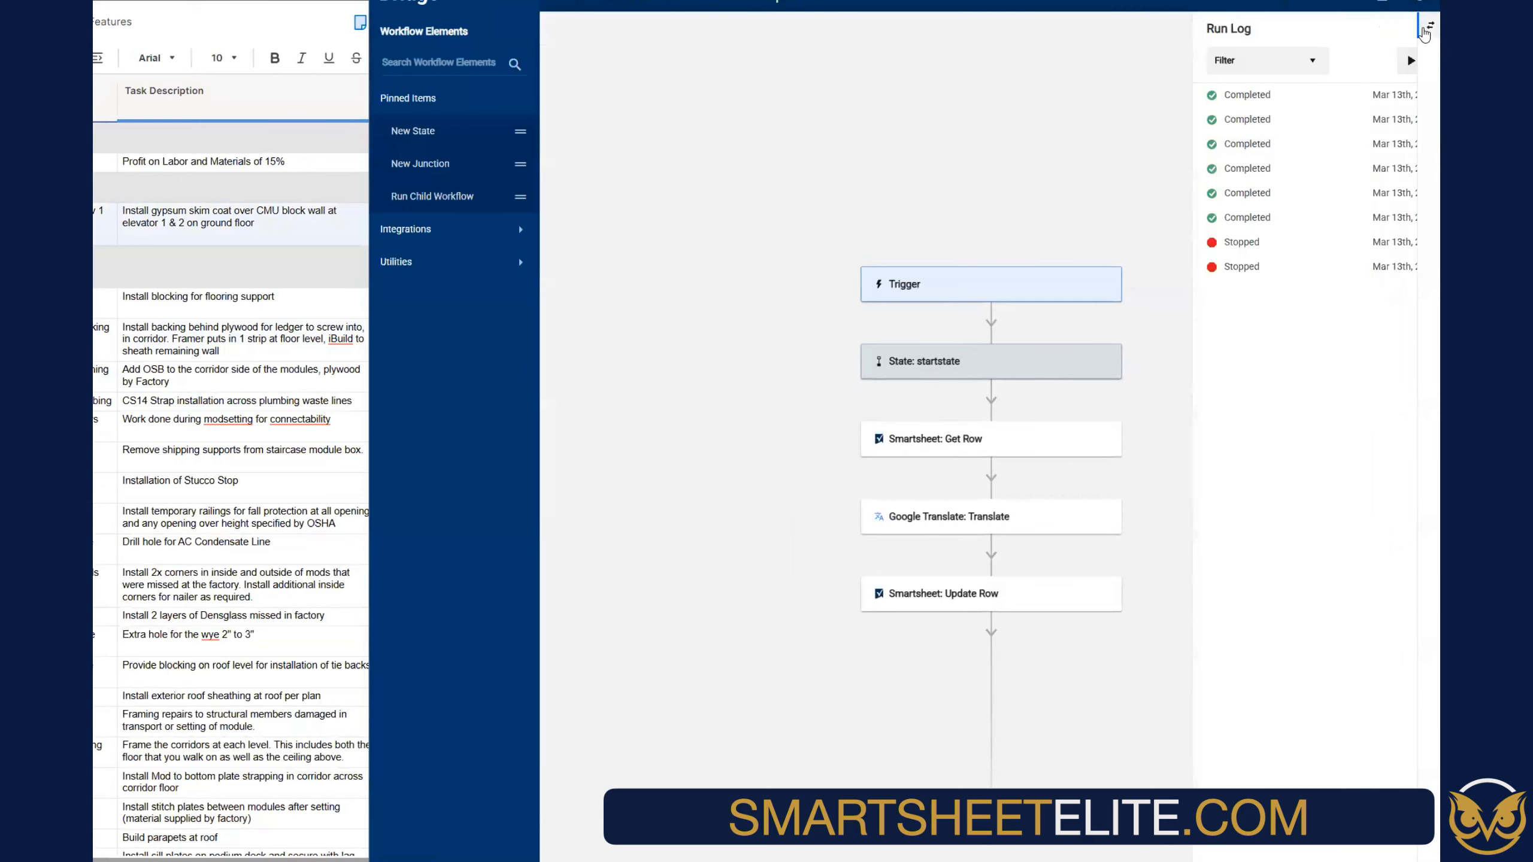
{"action": "left_click", "coordinate": [1395, 60]}
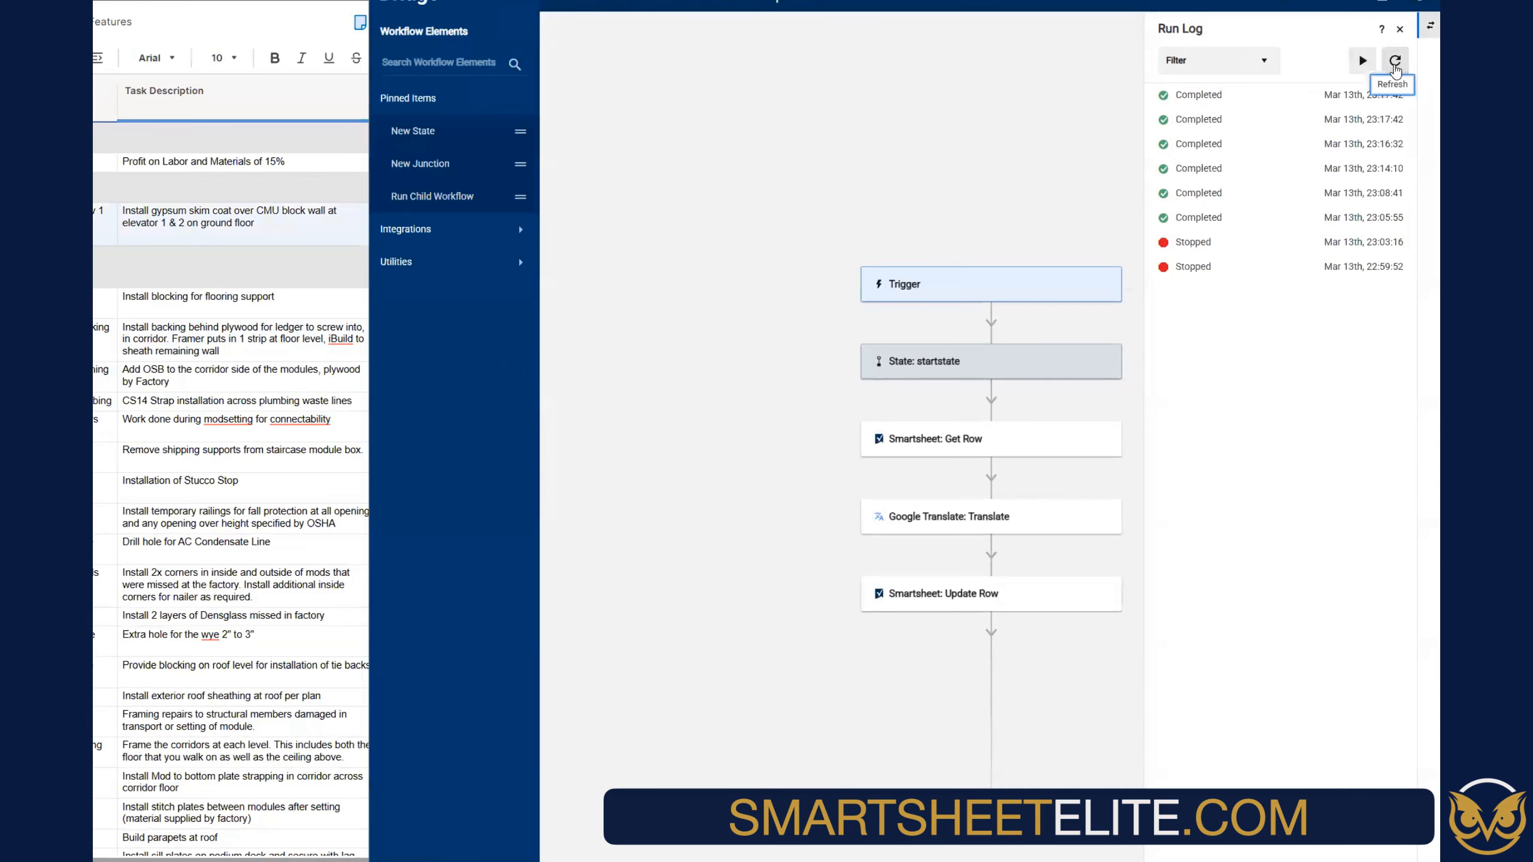
{"action": "left_click", "coordinate": [1395, 62]}
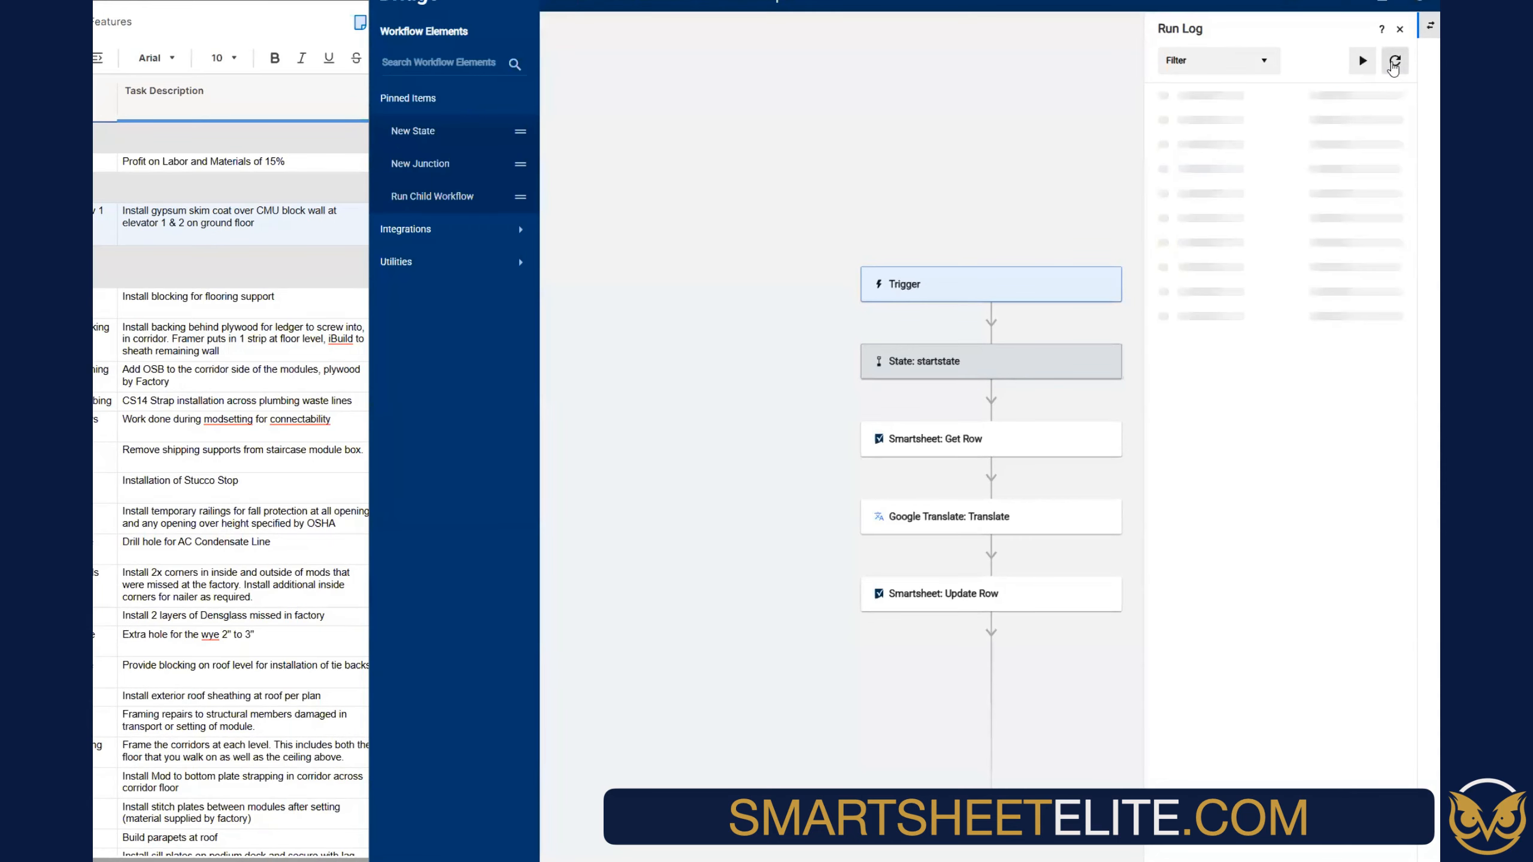
{"action": "left_click", "coordinate": [1394, 62]}
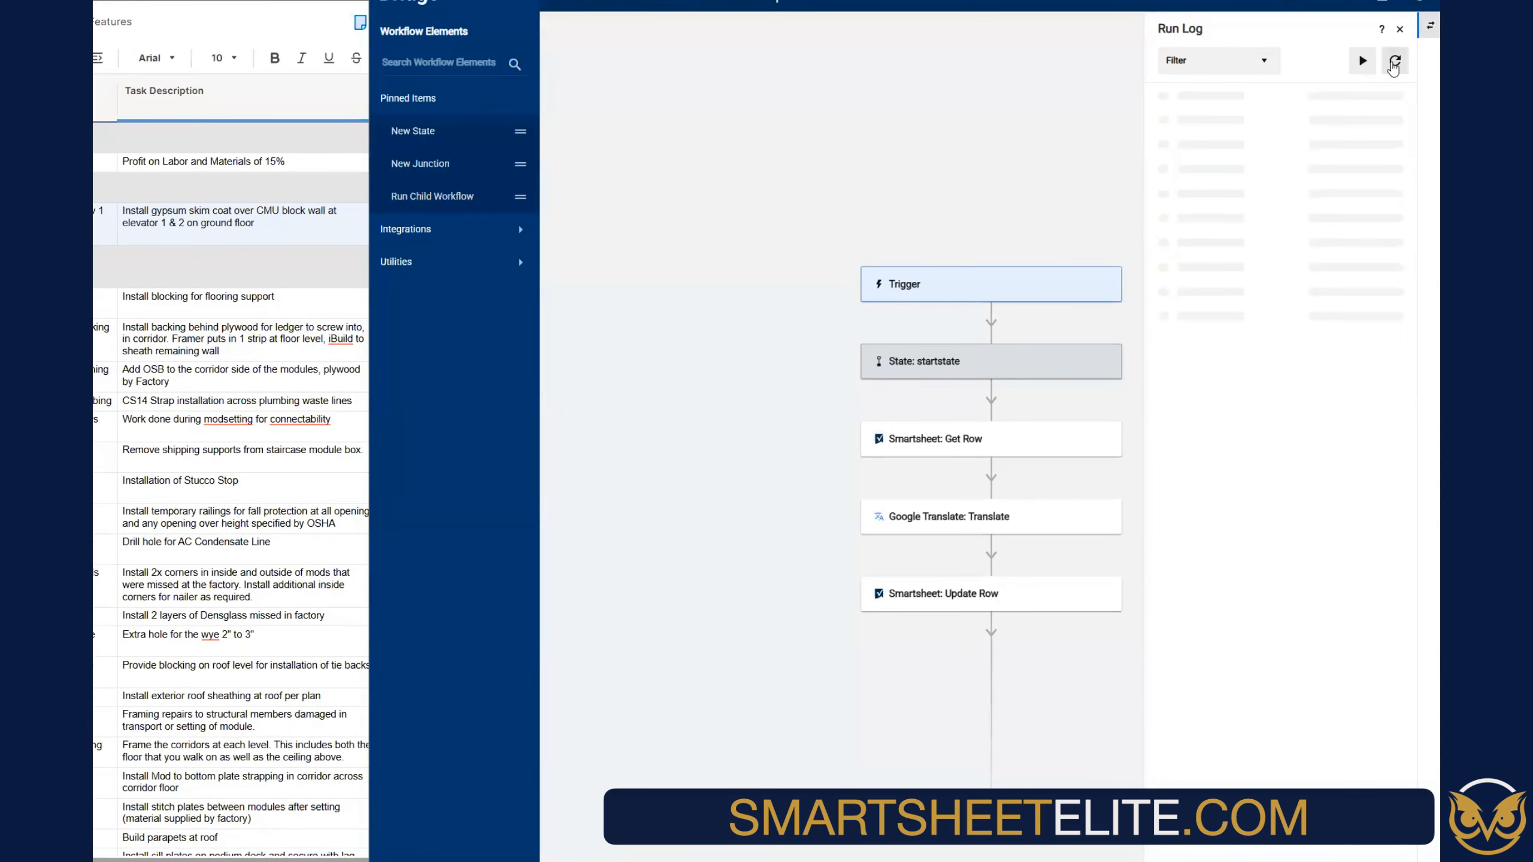
{"action": "left_click", "coordinate": [1394, 63]}
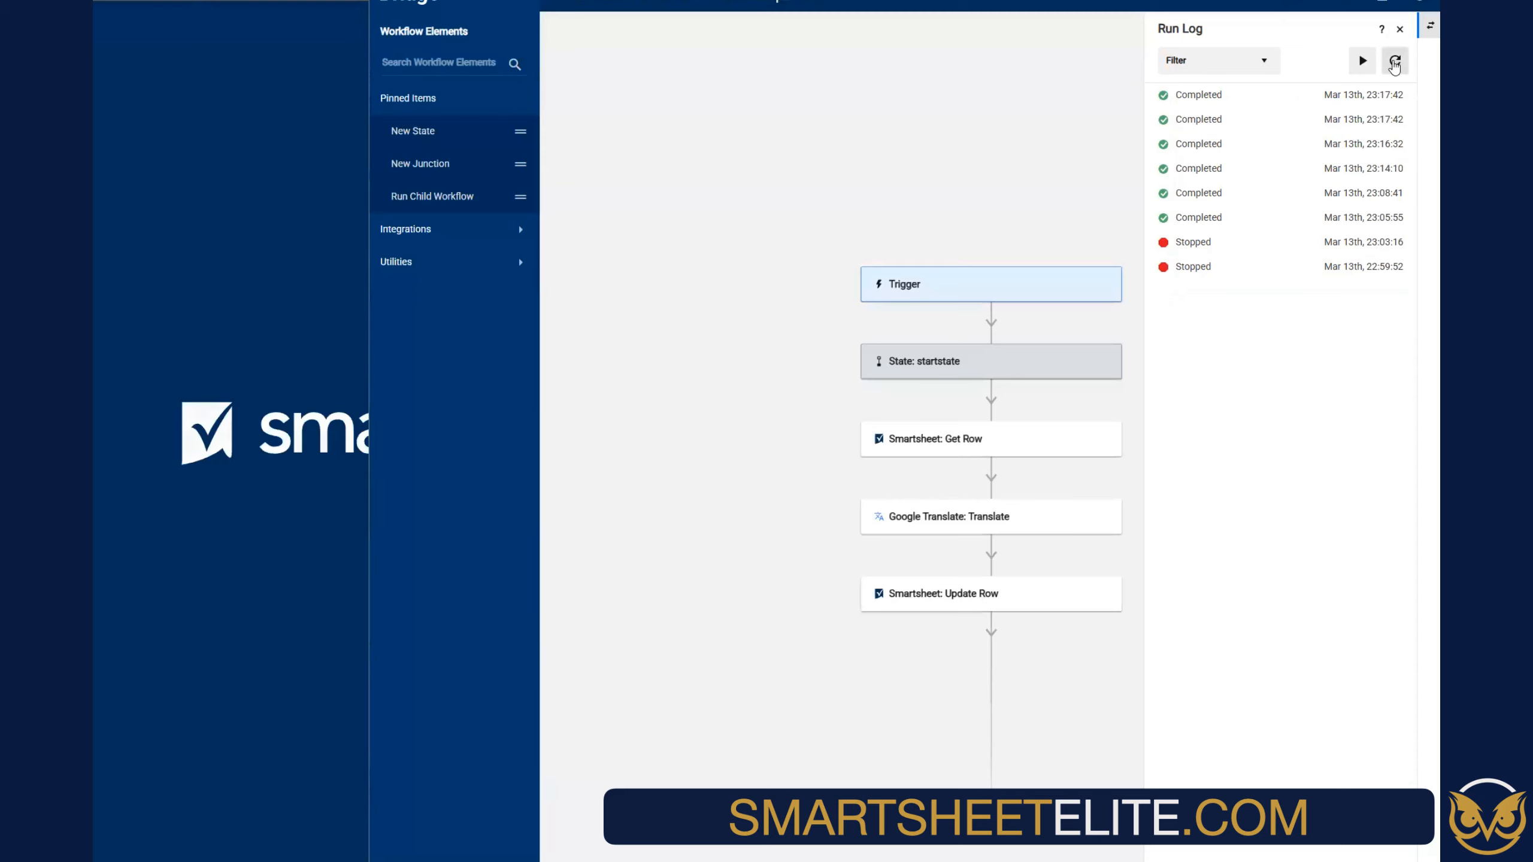
{"action": "left_click", "coordinate": [1394, 67]}
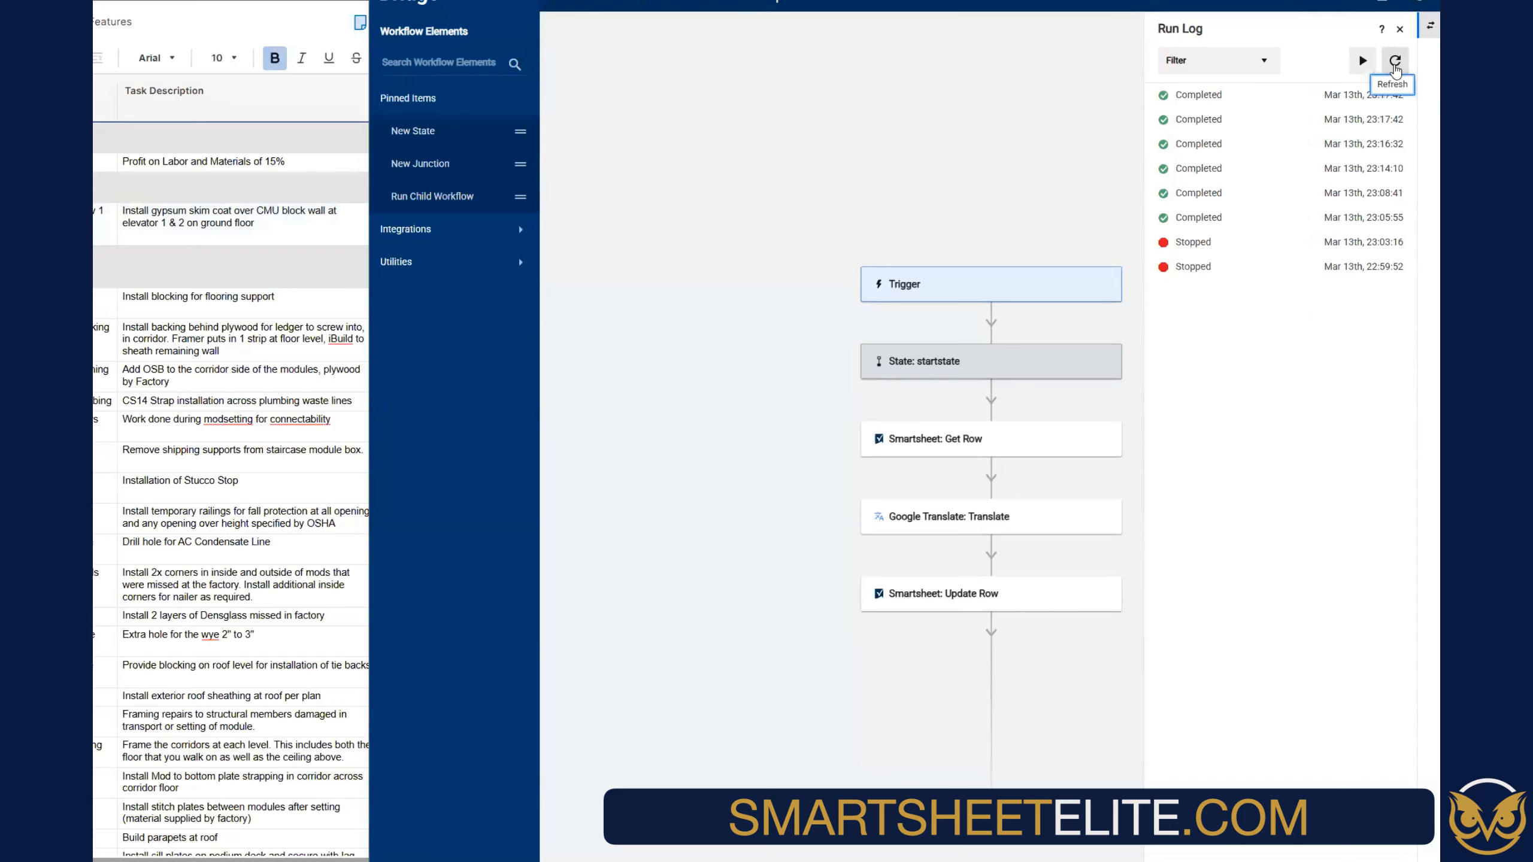
{"action": "left_click", "coordinate": [1395, 67]}
{"action": "left_click", "coordinate": [1395, 65]}
Check the sheet's Task Description - Spanish column for translations, and keep refreshing the workflow's run log
{"action": "left_click", "coordinate": [542, 299]}
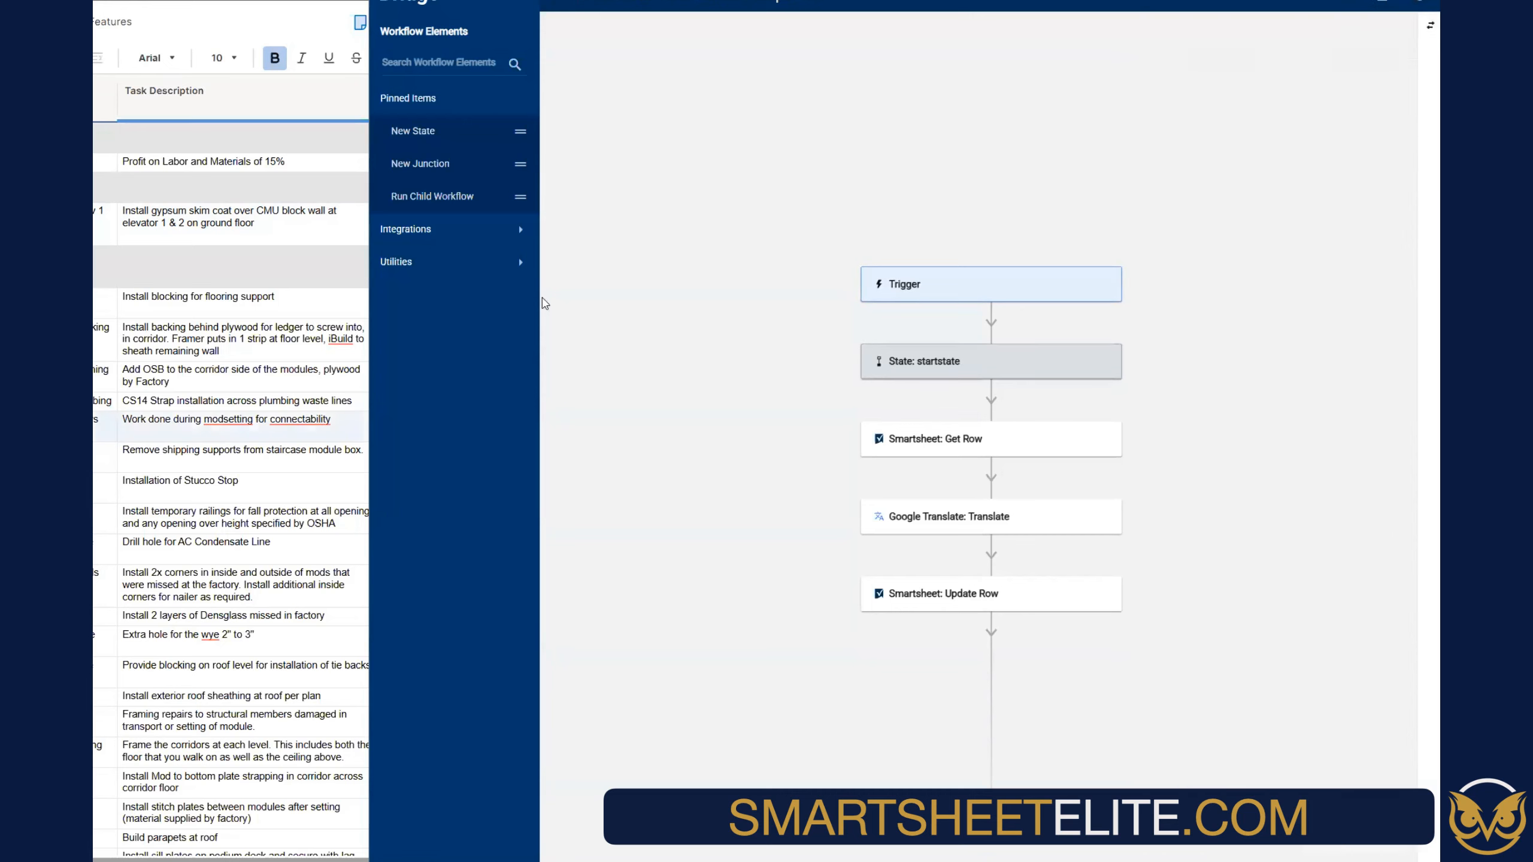
{"action": "left_click", "coordinate": [259, 267]}
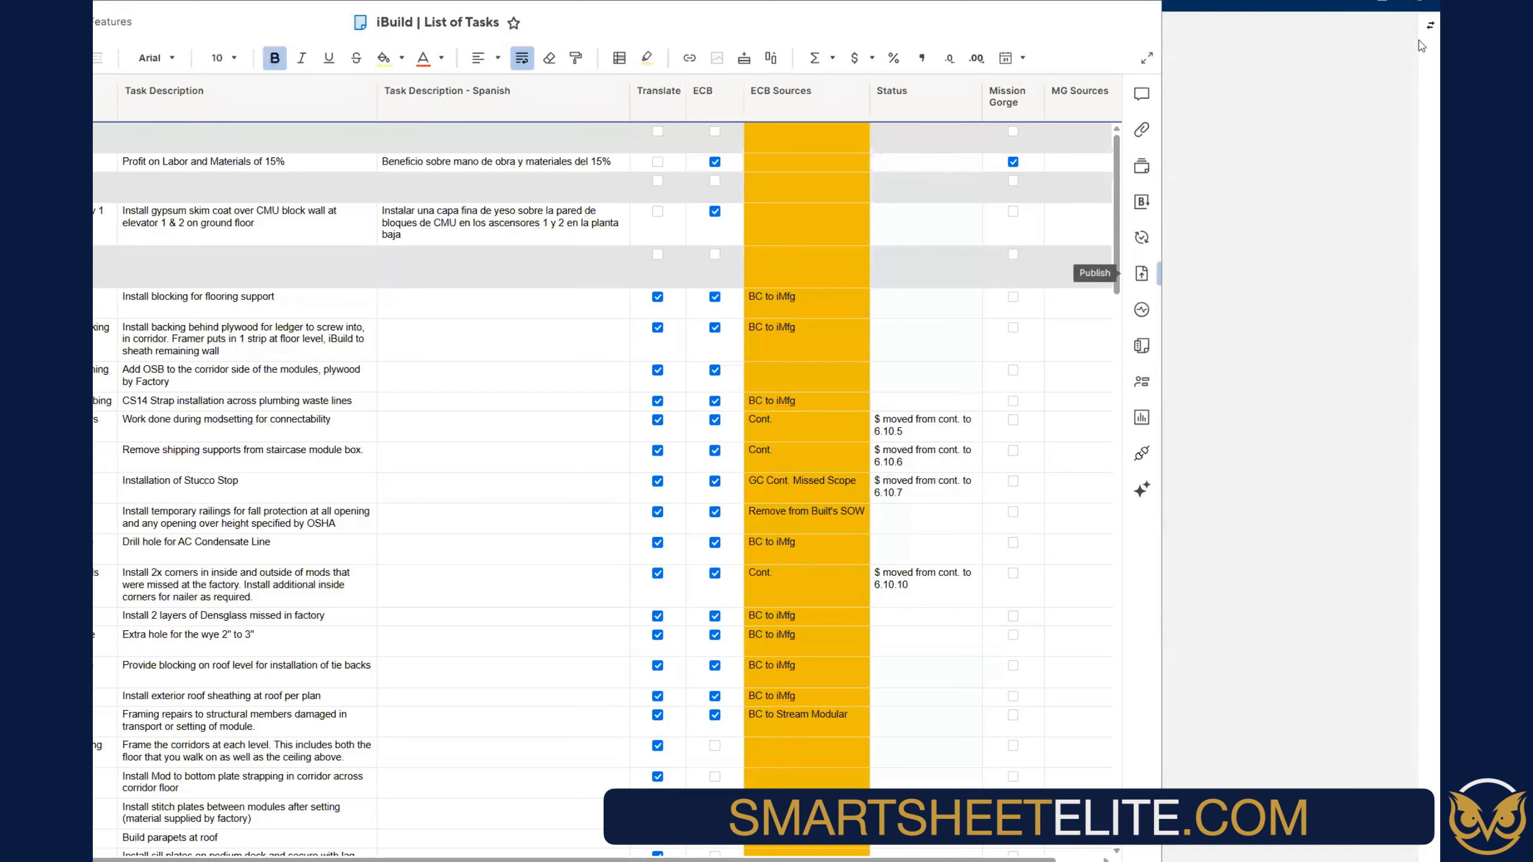
{"action": "left_click", "coordinate": [1429, 27]}
{"action": "left_click", "coordinate": [1395, 59]}
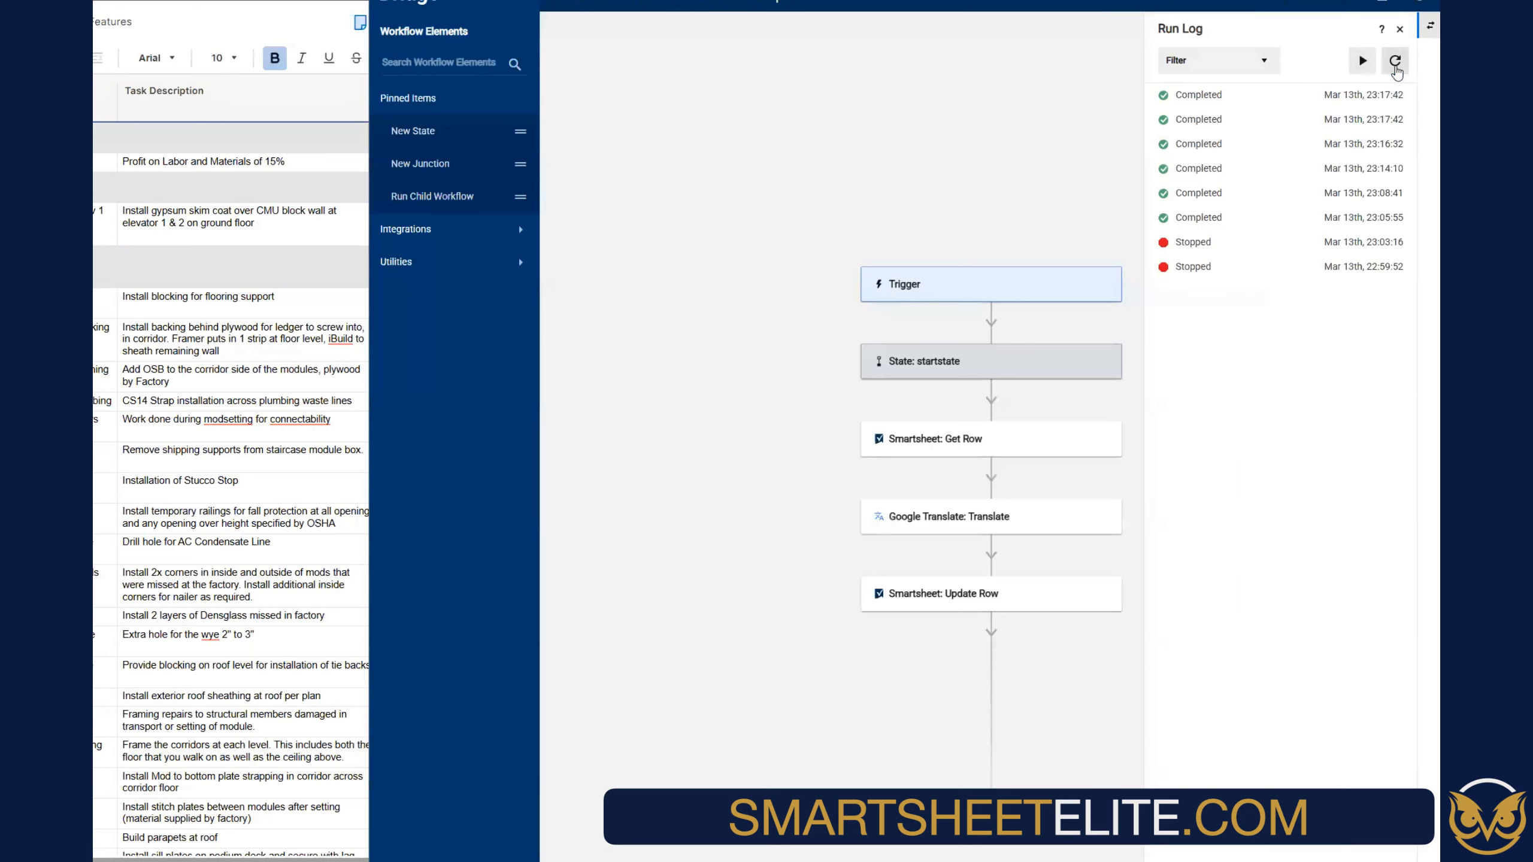
{"action": "left_click", "coordinate": [1395, 71]}
{"action": "left_click", "coordinate": [777, 208]}
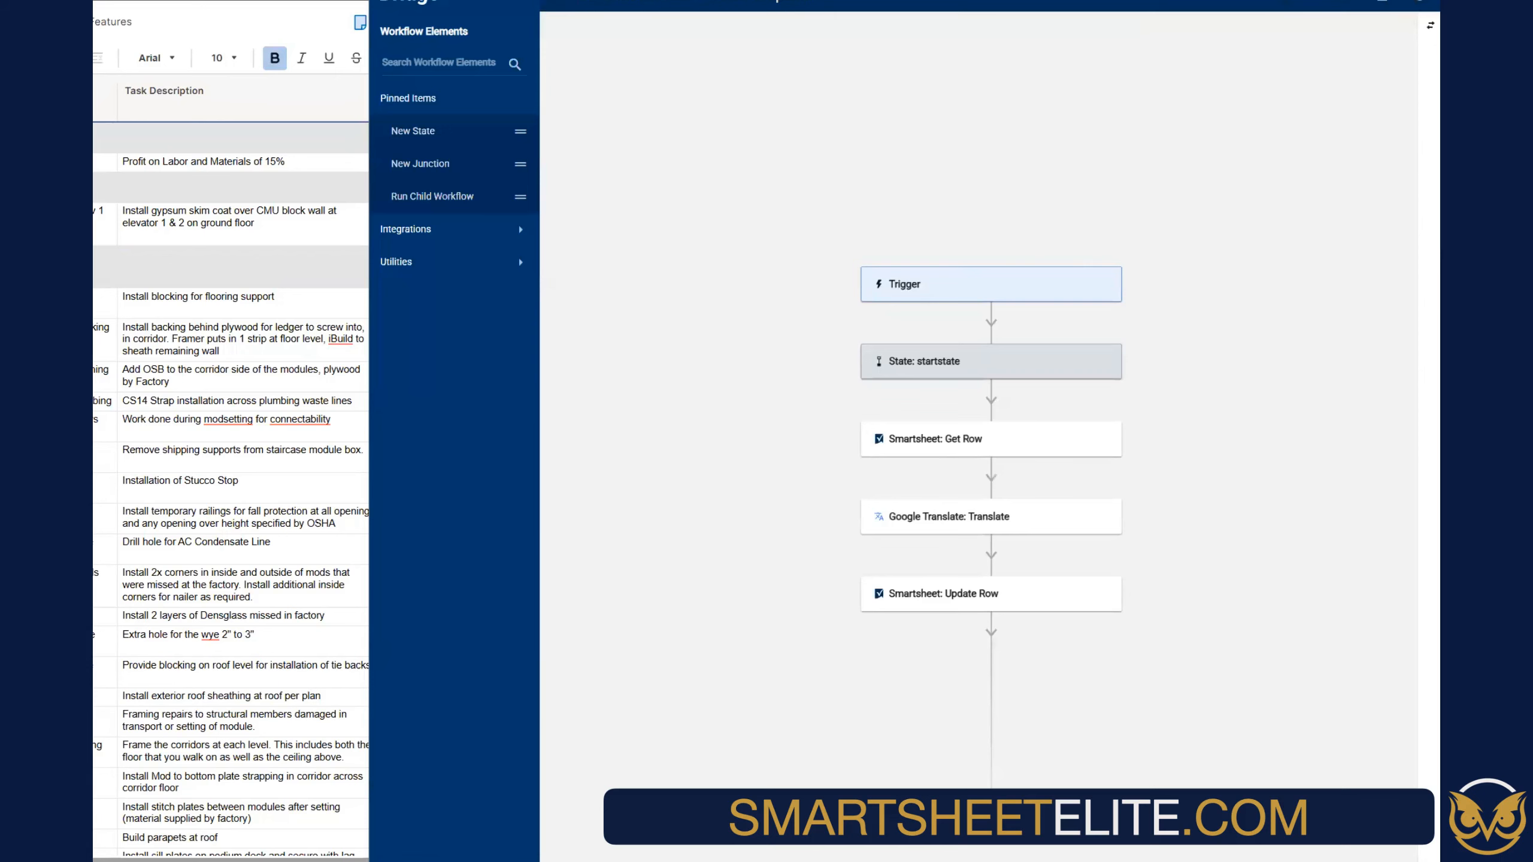
{"action": "left_click", "coordinate": [1431, 25]}
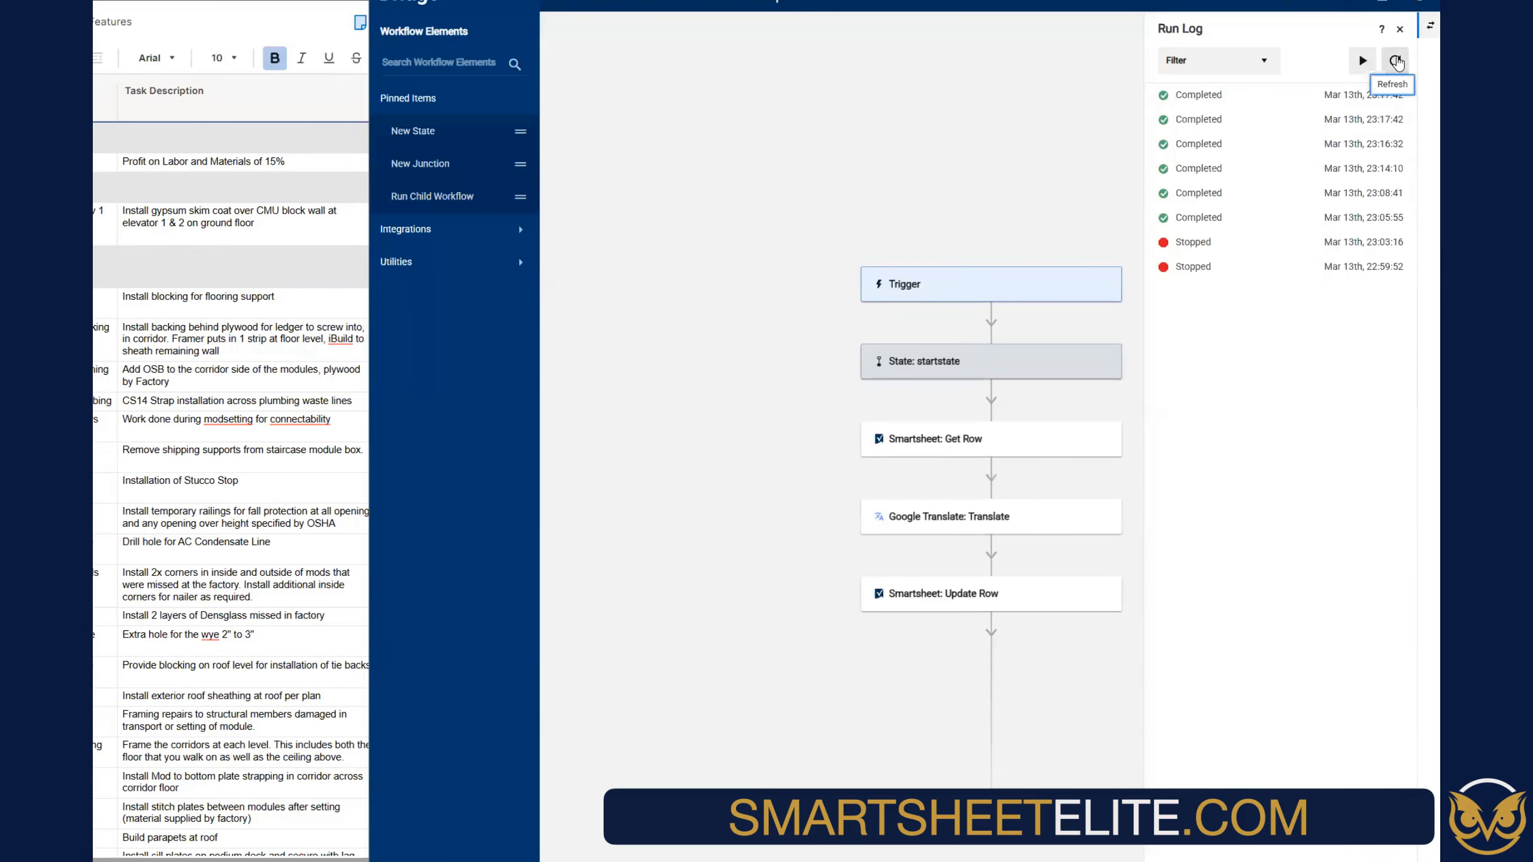
{"action": "left_click", "coordinate": [1396, 61]}
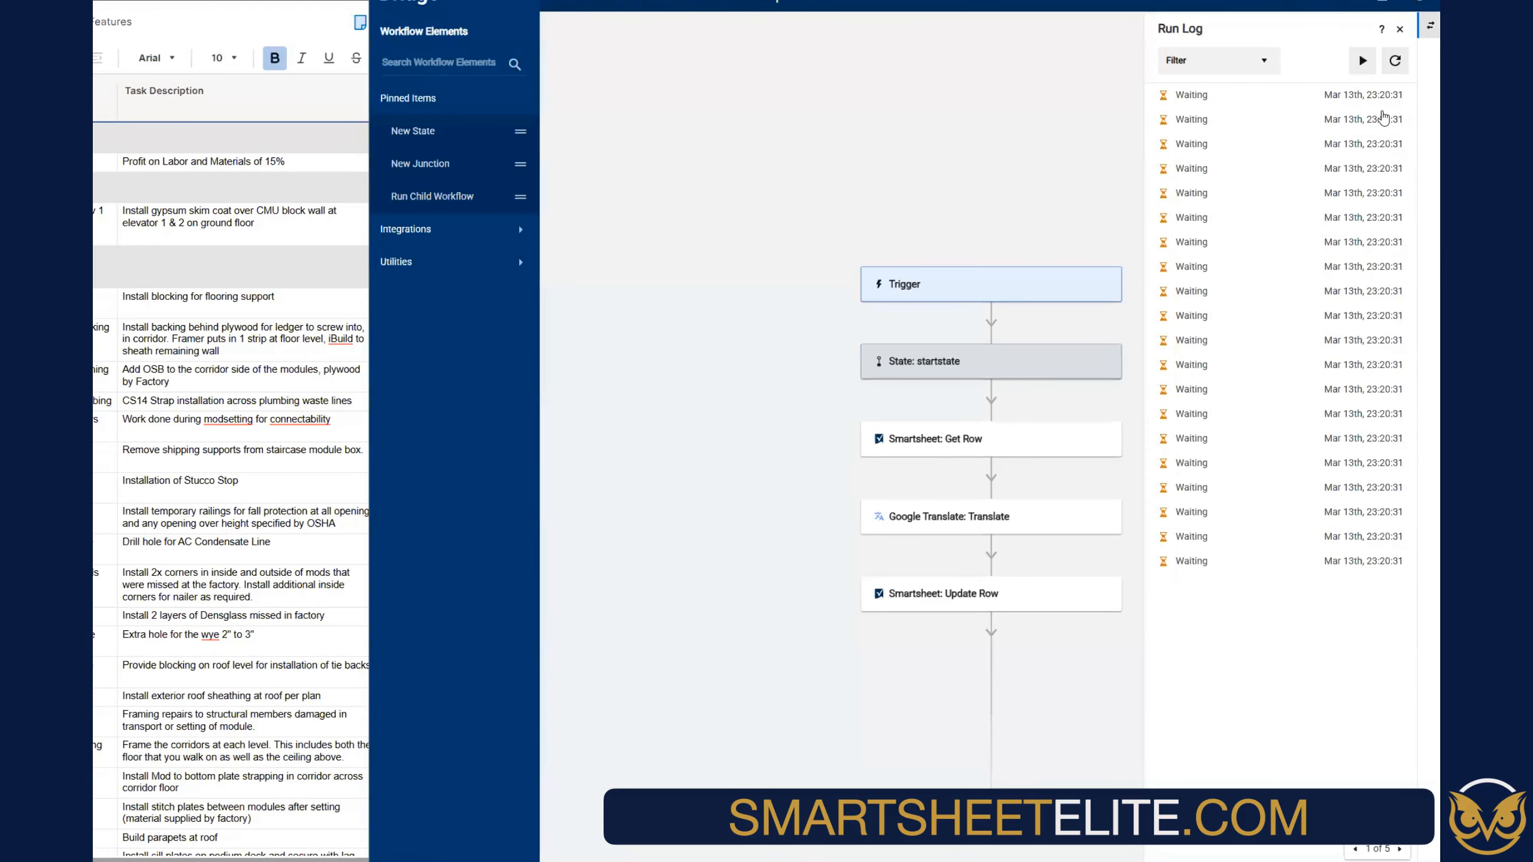
{"action": "left_click", "coordinate": [1396, 63]}
Page through the run log to review the status of the older runs
{"action": "left_click", "coordinate": [1399, 849]}
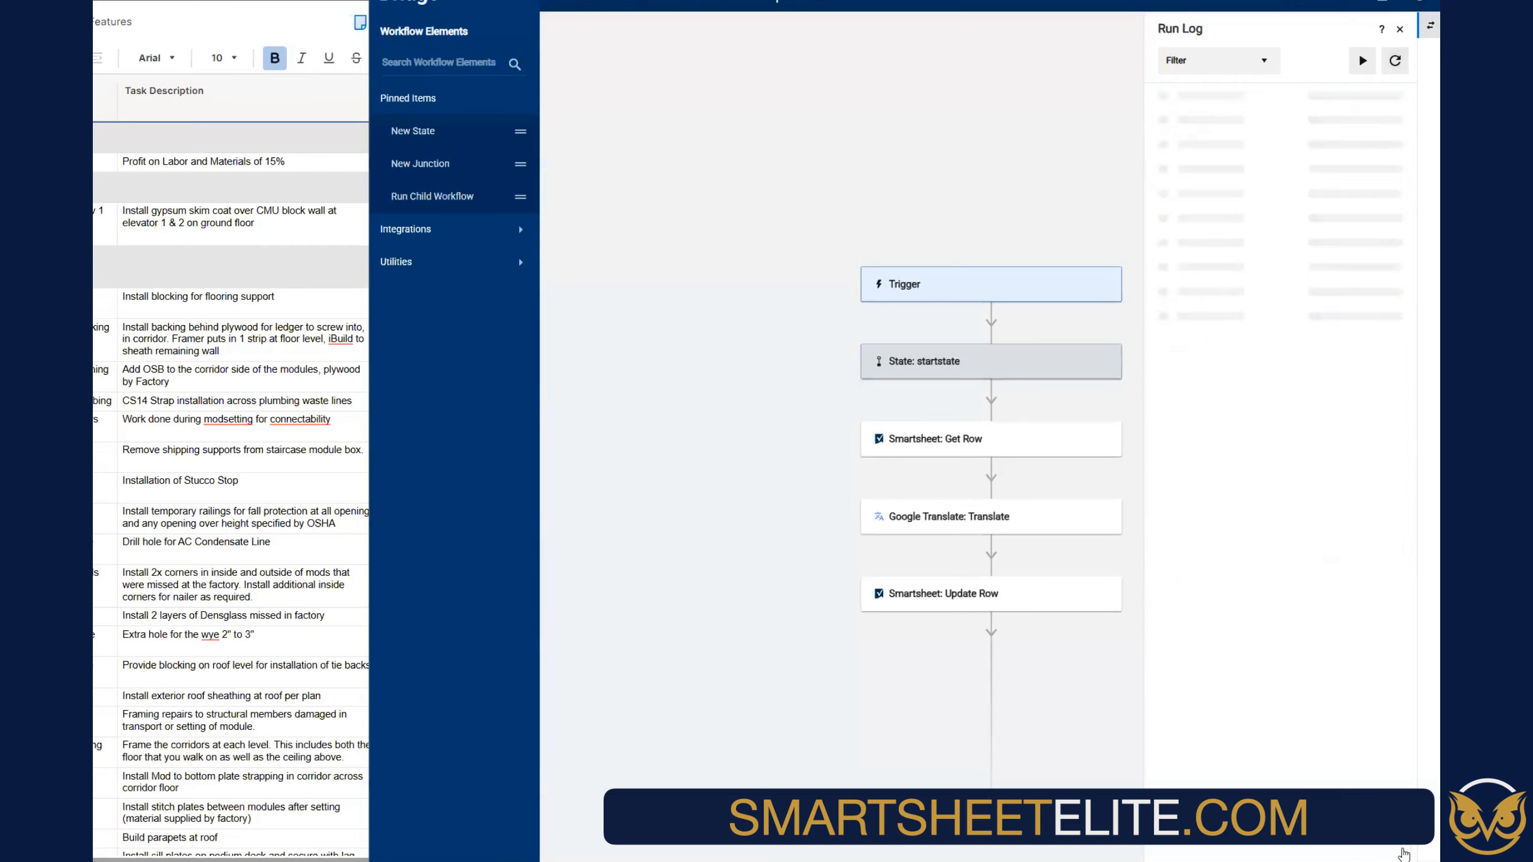
{"action": "left_click", "coordinate": [1399, 849]}
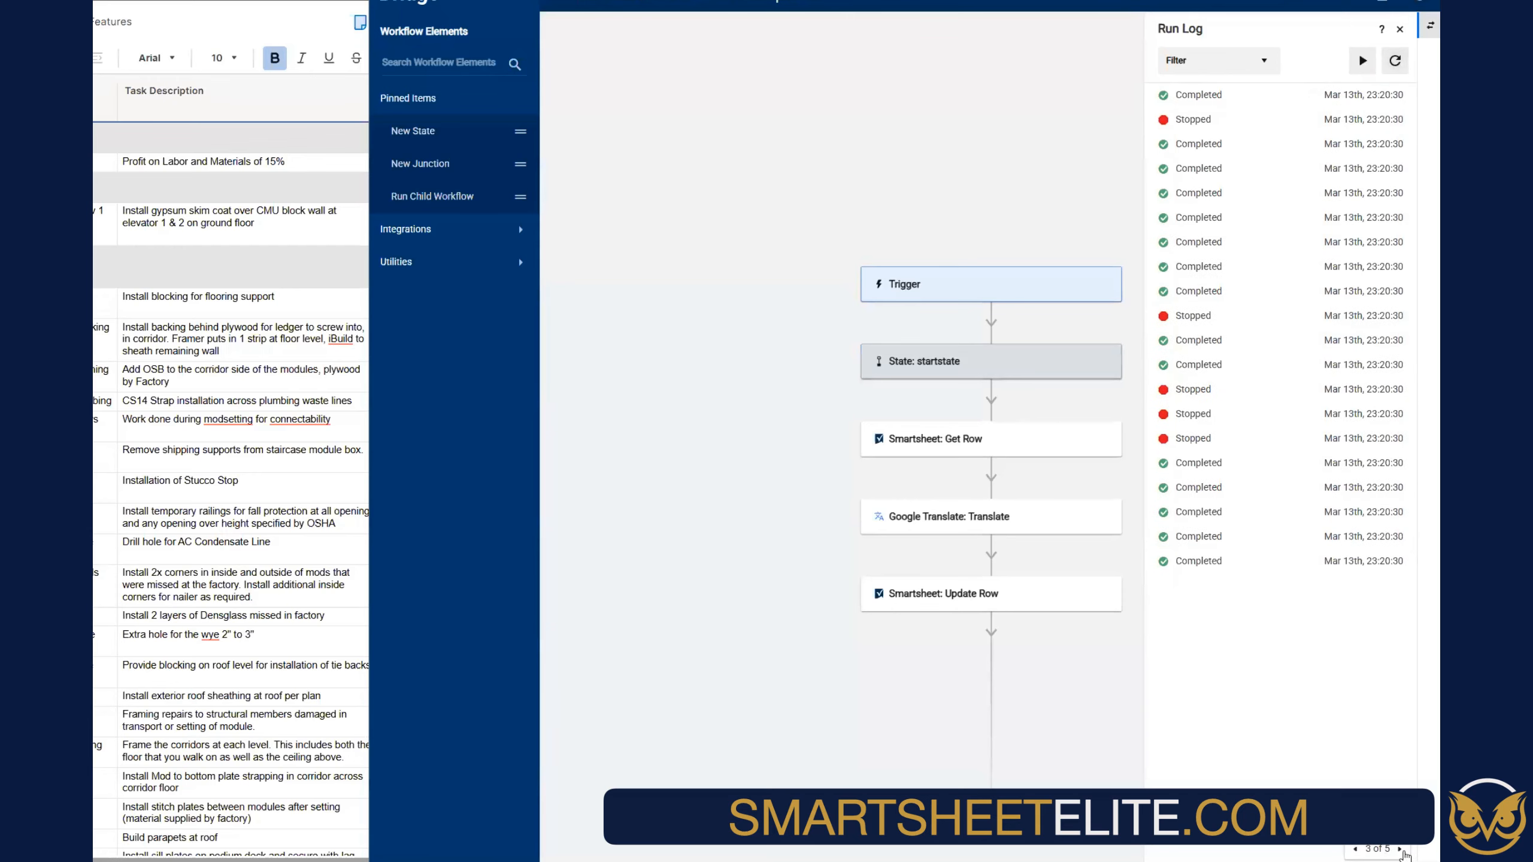
{"action": "left_click", "coordinate": [1400, 849]}
{"action": "left_click", "coordinate": [1400, 849]}
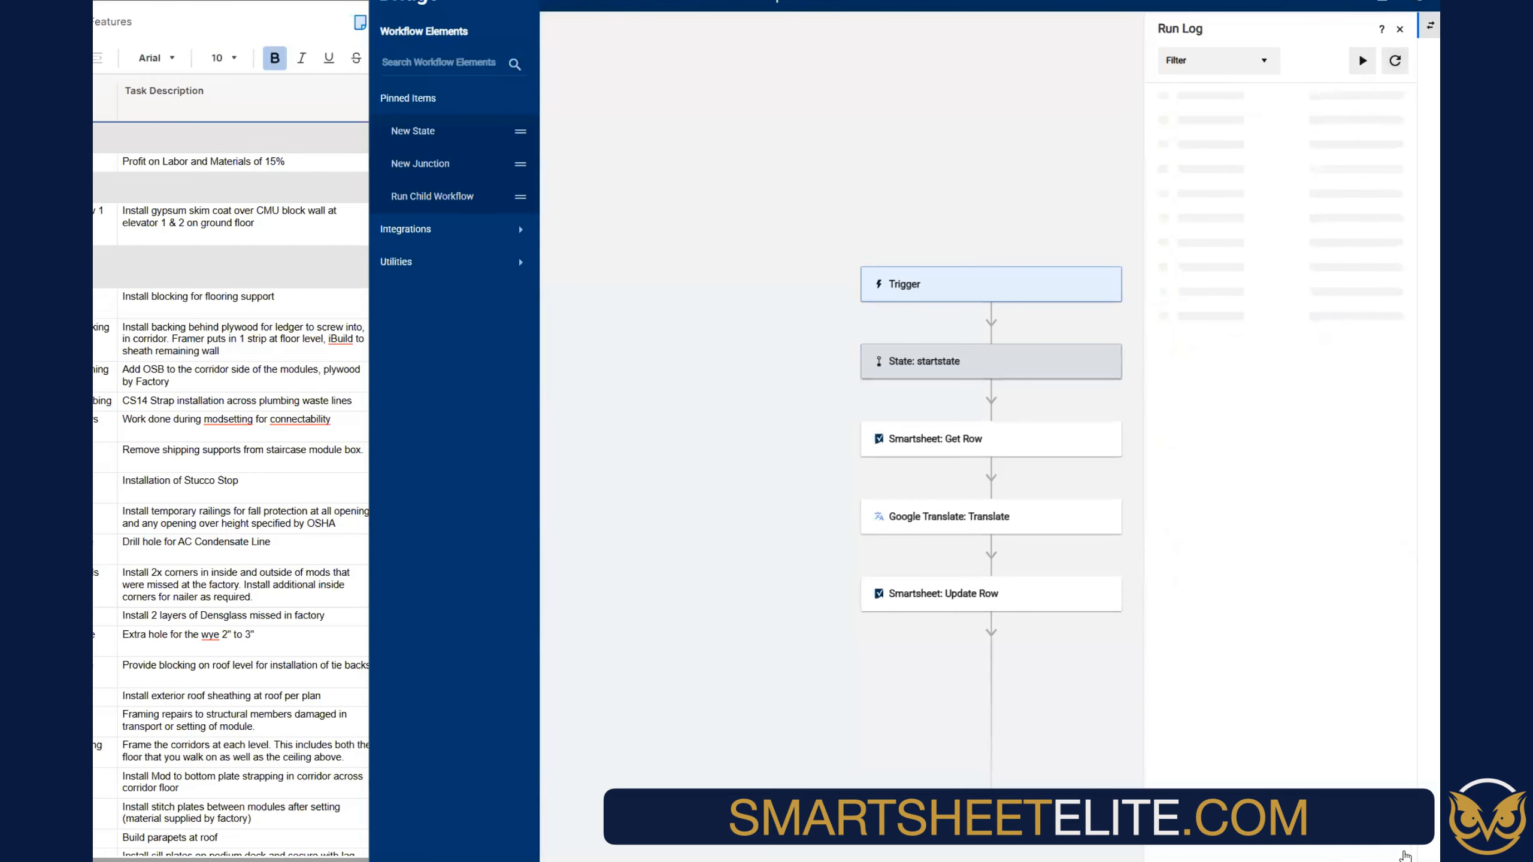
Refresh the first page of the run log and open the details of a stopped run to examine its error
{"action": "left_click", "coordinate": [1358, 849]}
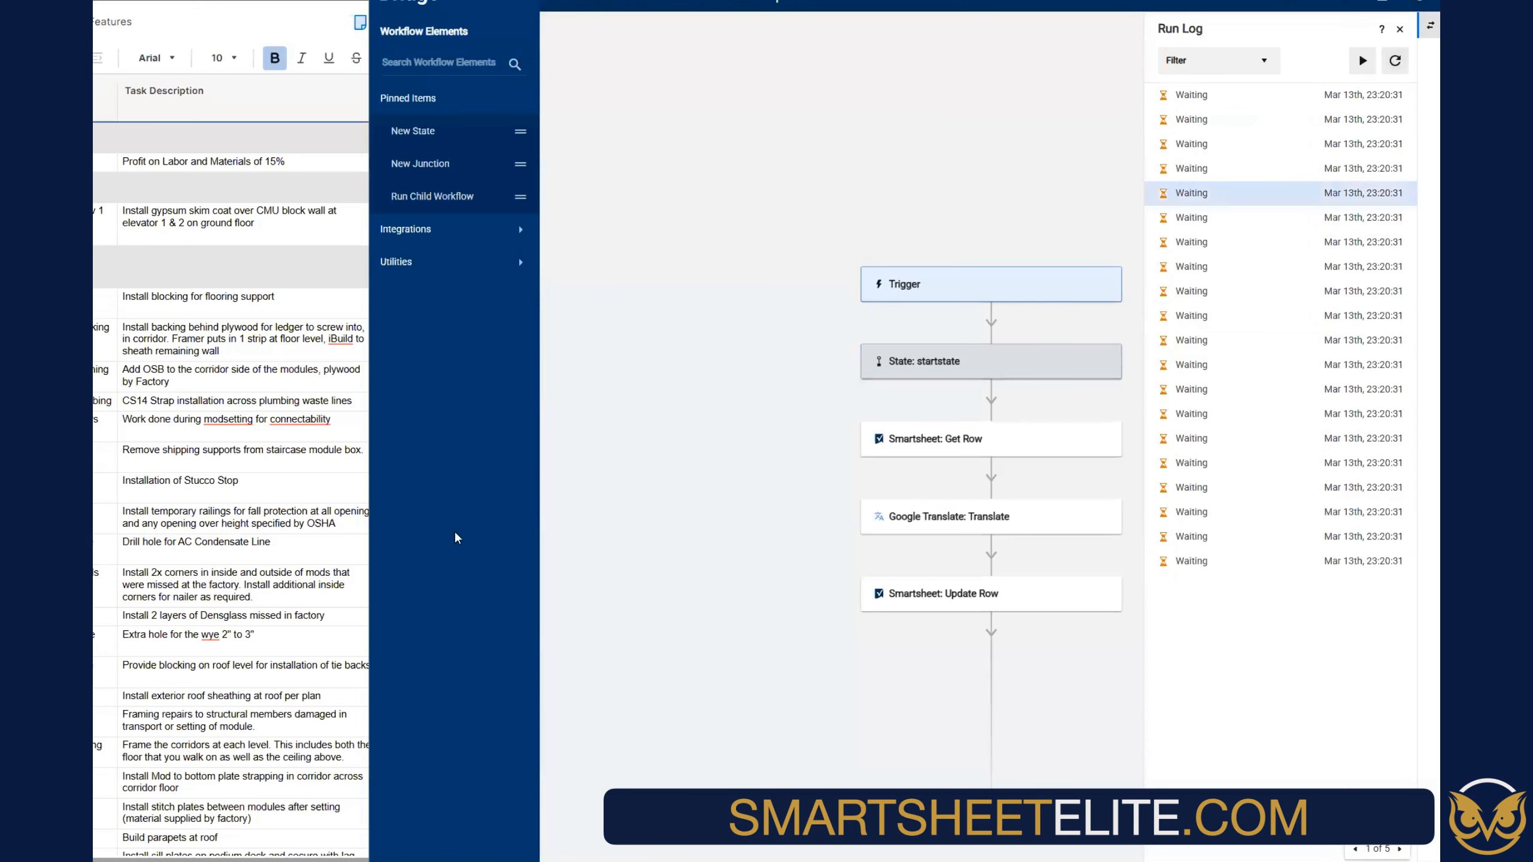
{"action": "left_click", "coordinate": [1398, 61]}
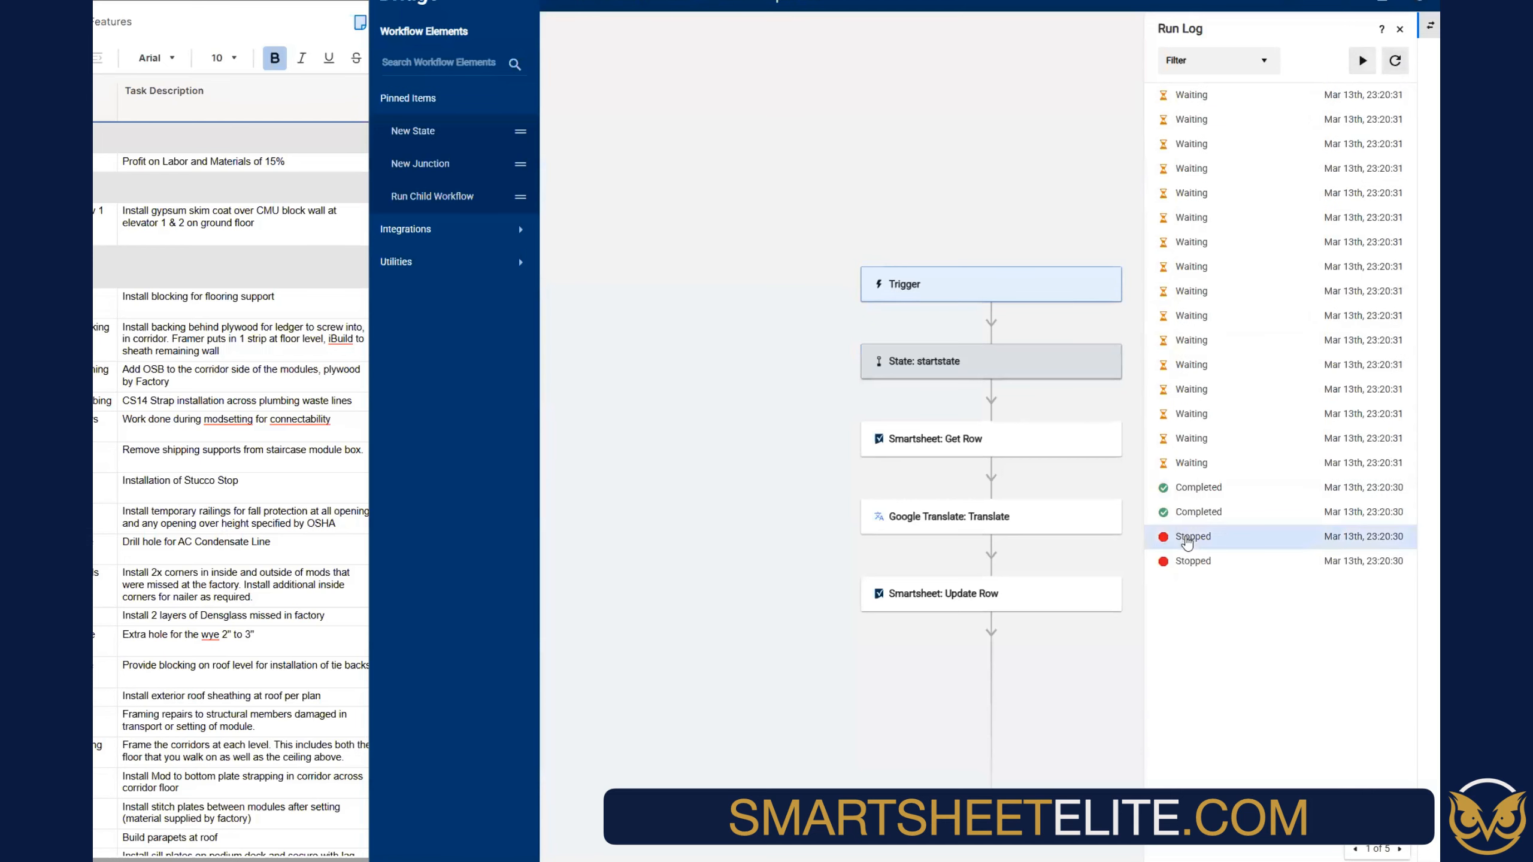
{"action": "left_click", "coordinate": [1187, 540]}
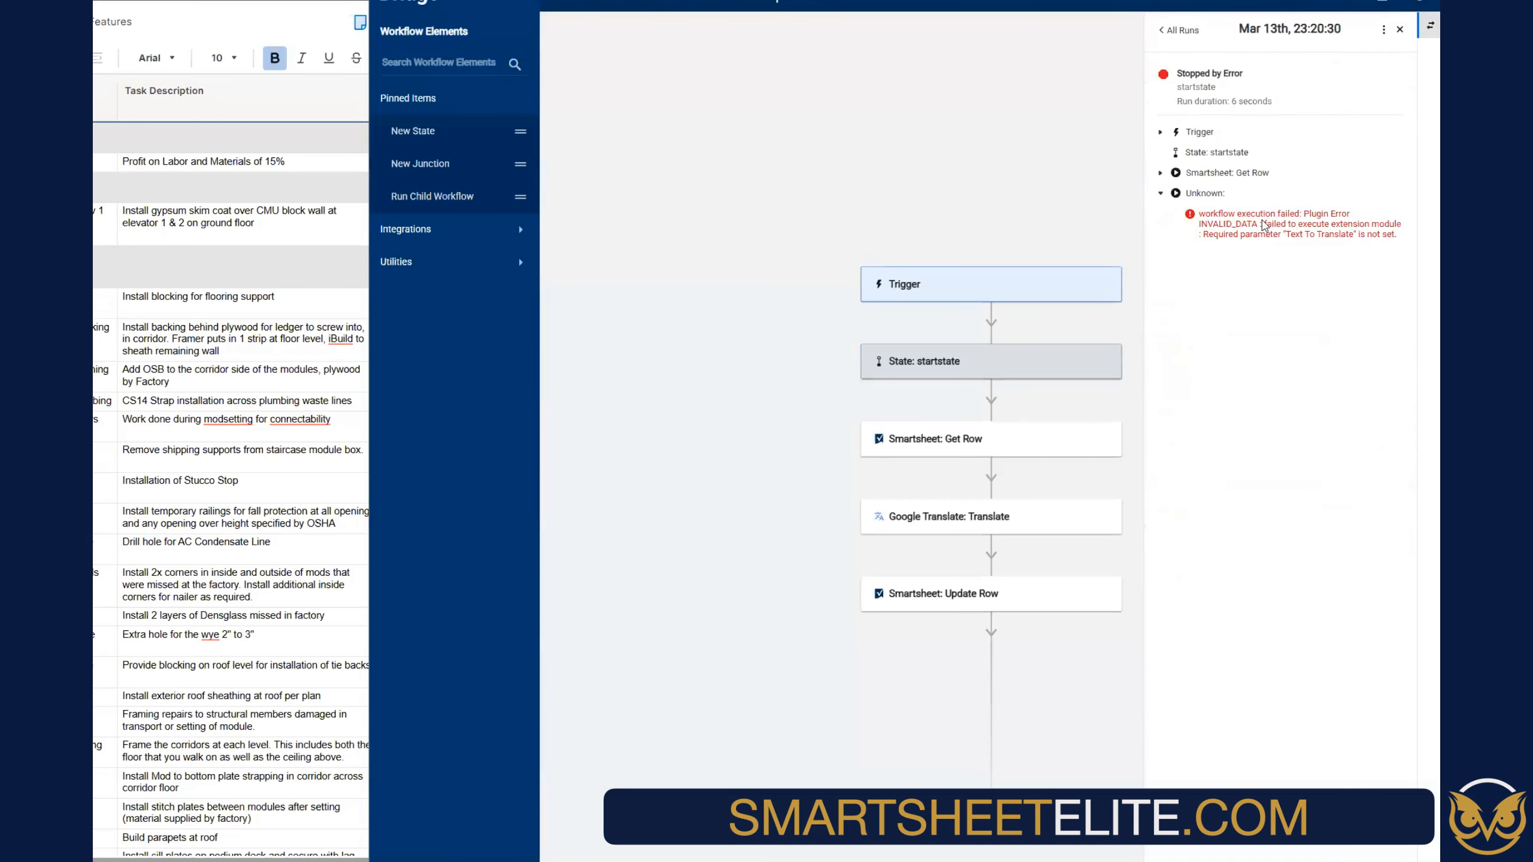
Check the stopped run's Smartsheet: Get Row output and return to the list of all runs
{"action": "left_click", "coordinate": [1160, 194]}
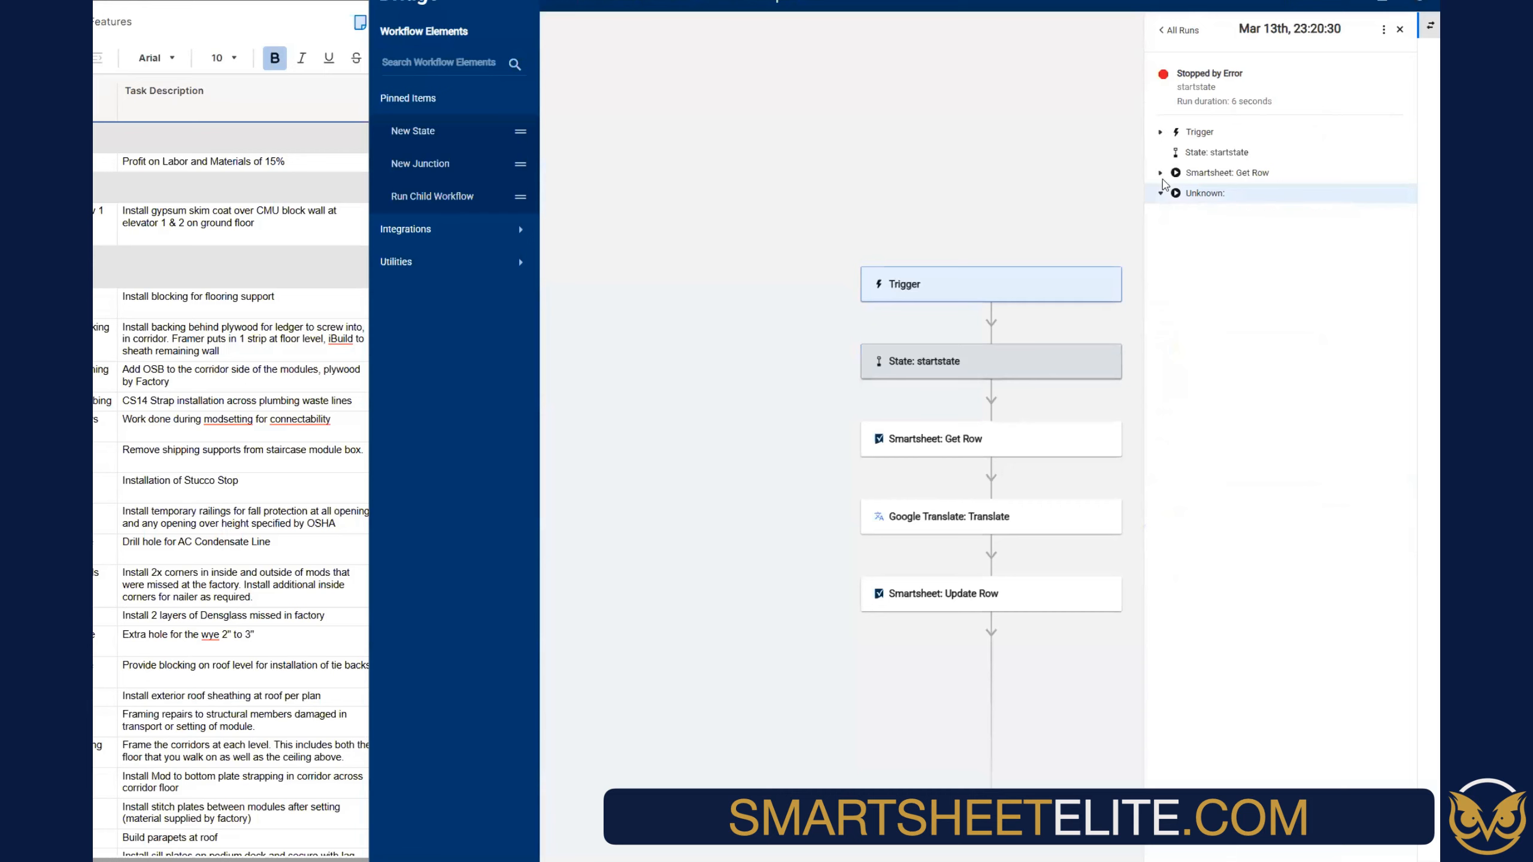
{"action": "left_click", "coordinate": [1159, 173]}
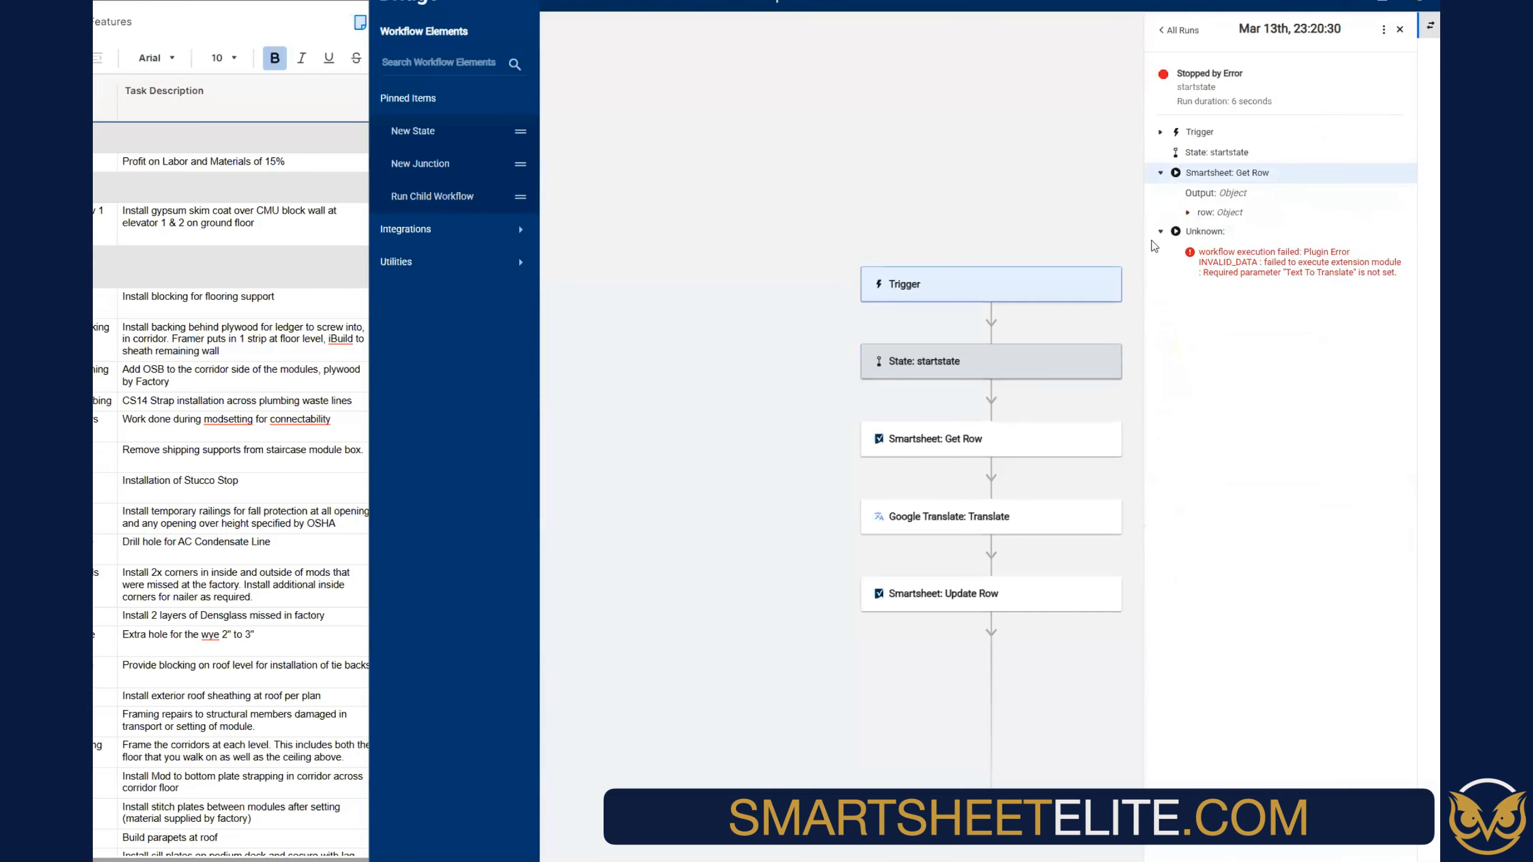
{"action": "left_click", "coordinate": [1183, 35]}
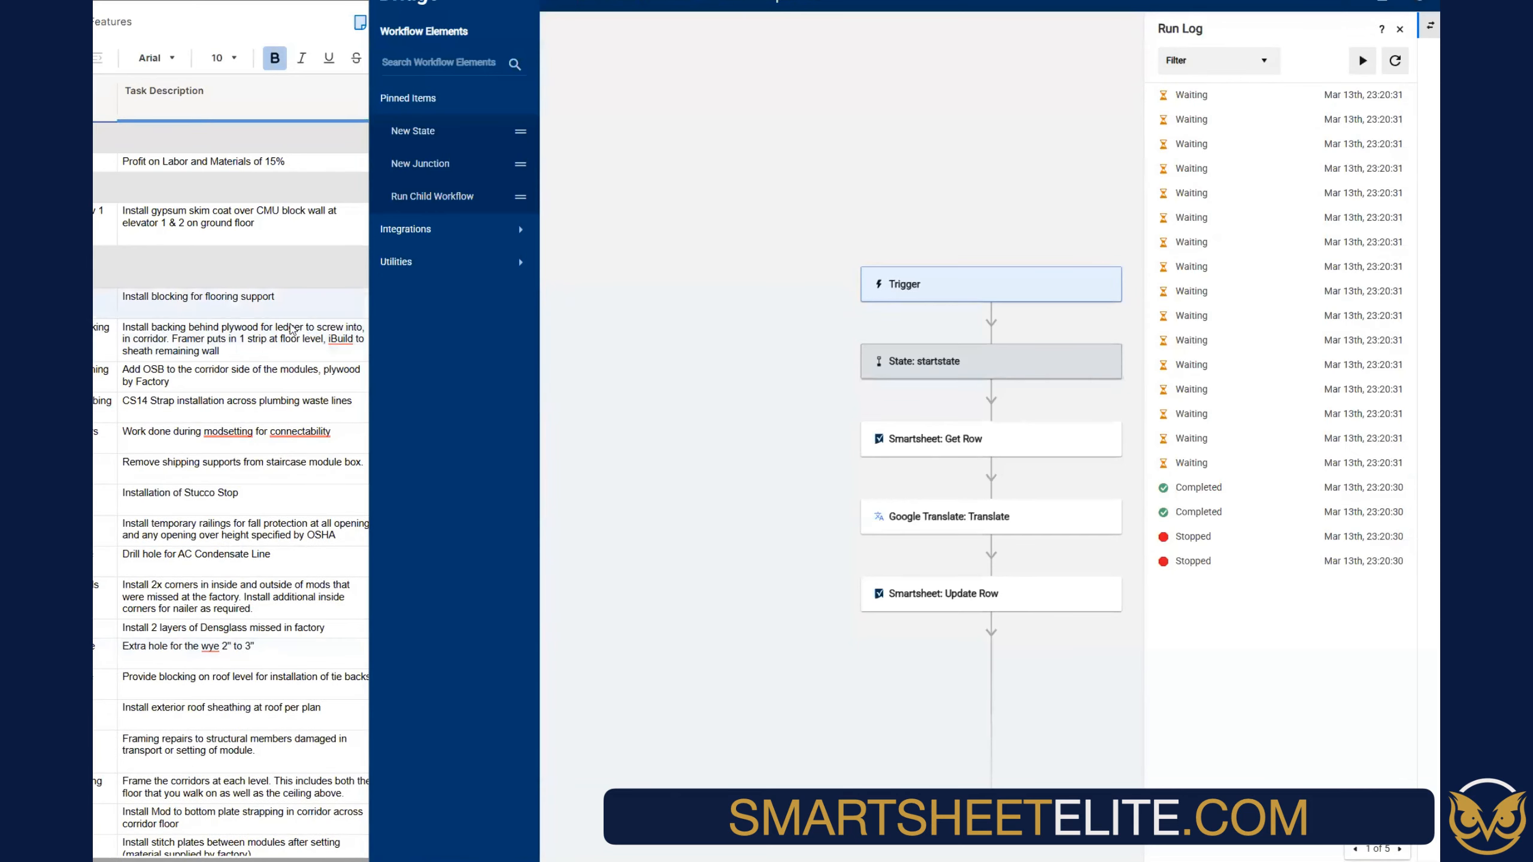
Review the iBuild List of Tasks sheet's Task Description - Spanish column for rows still missing translations
{"action": "left_click", "coordinate": [286, 320]}
{"action": "scroll", "coordinate": [509, 676], "scroll_direction": "down", "scroll_amount": 3}
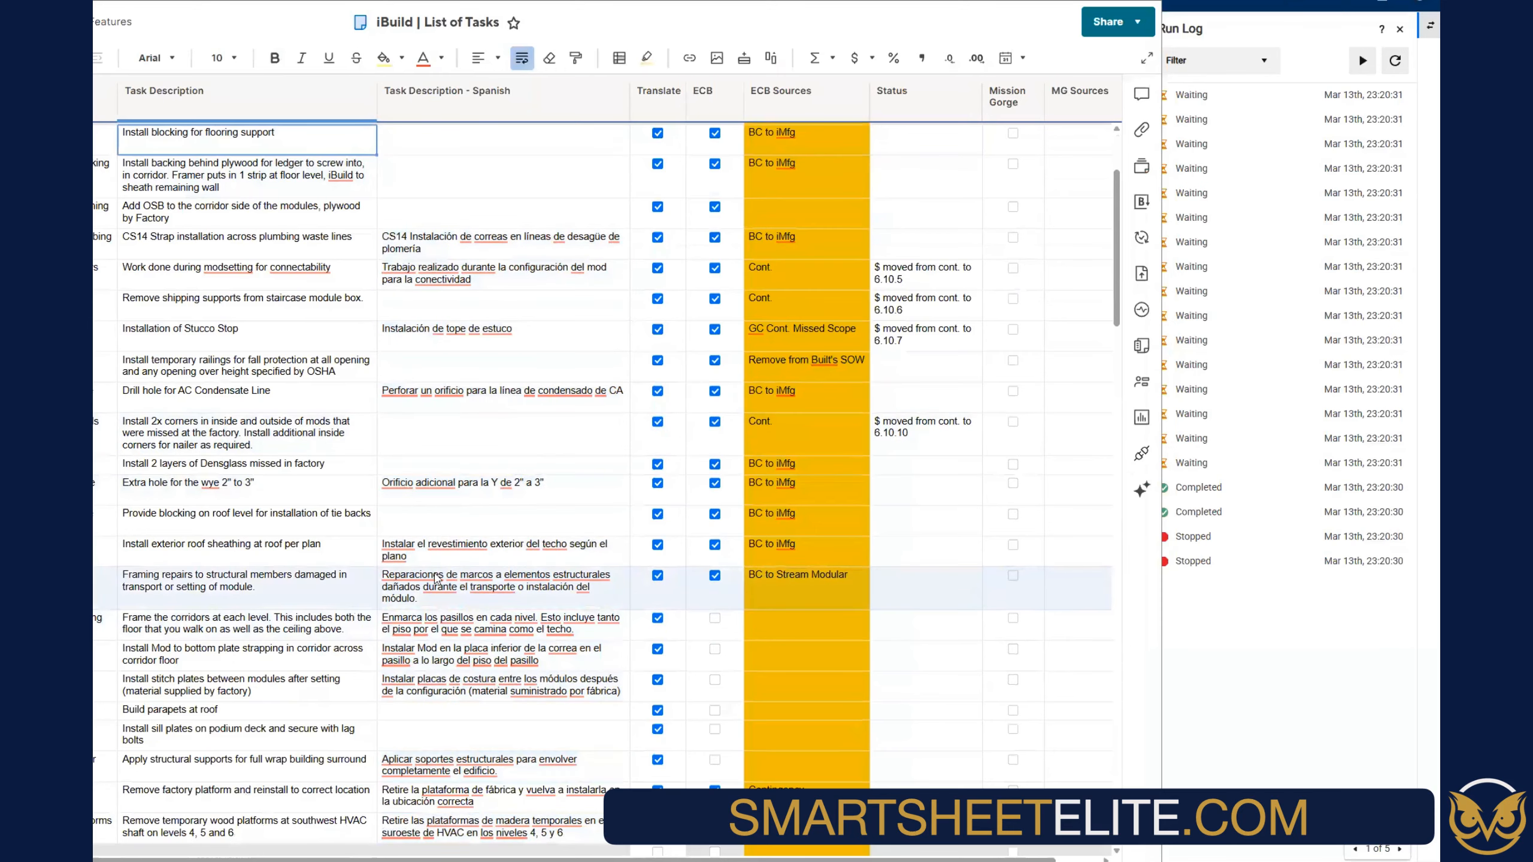
{"action": "scroll", "coordinate": [450, 339], "scroll_direction": "up", "scroll_amount": 2}
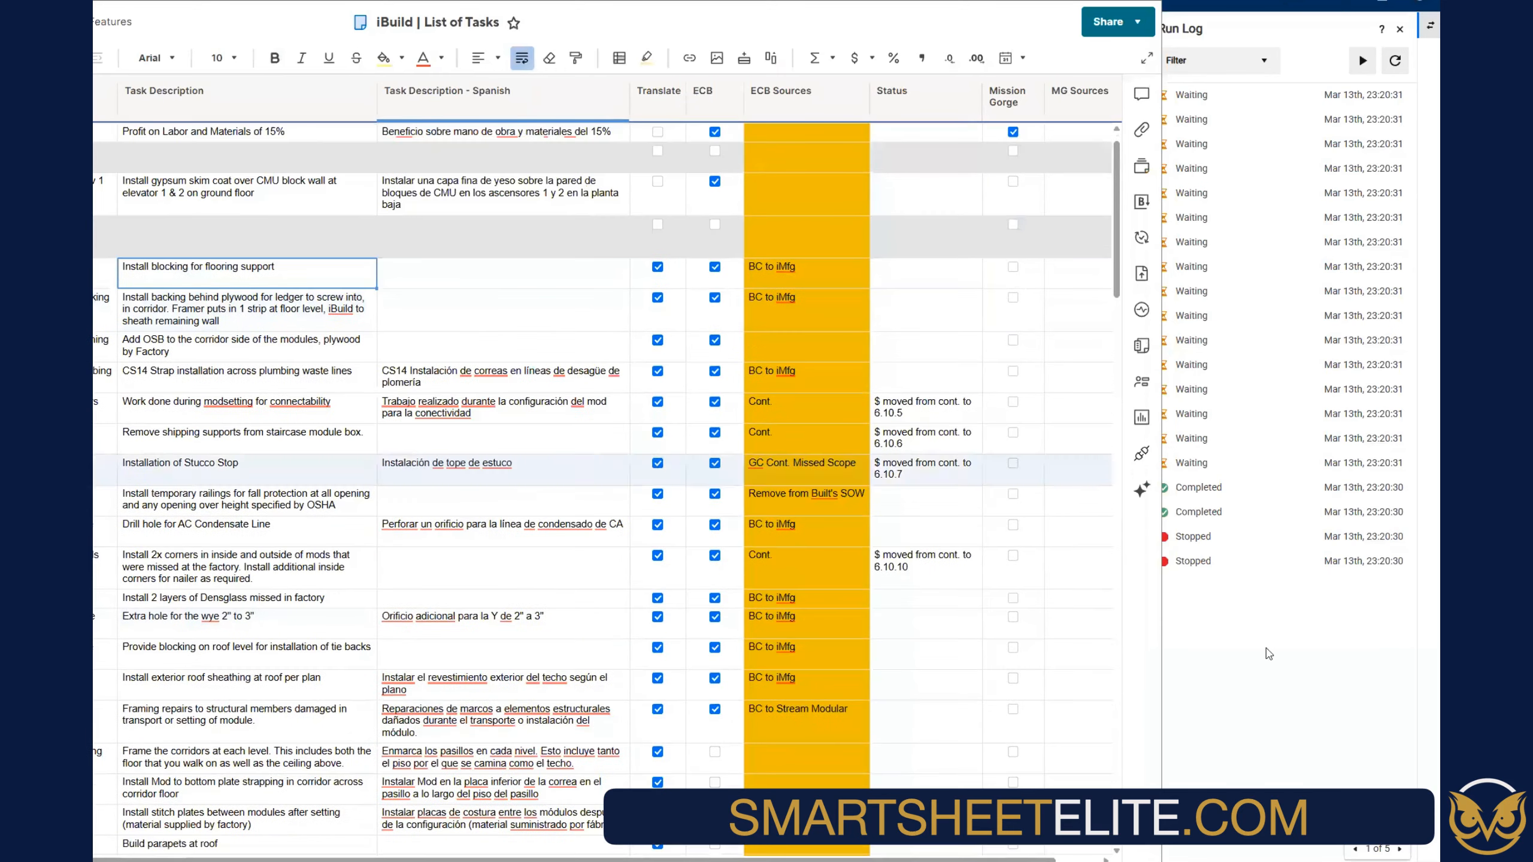
Switch back to the Bridge workflow, refresh its run log, and page forward through the runs
{"action": "left_click", "coordinate": [1269, 654]}
{"action": "left_click", "coordinate": [1395, 62]}
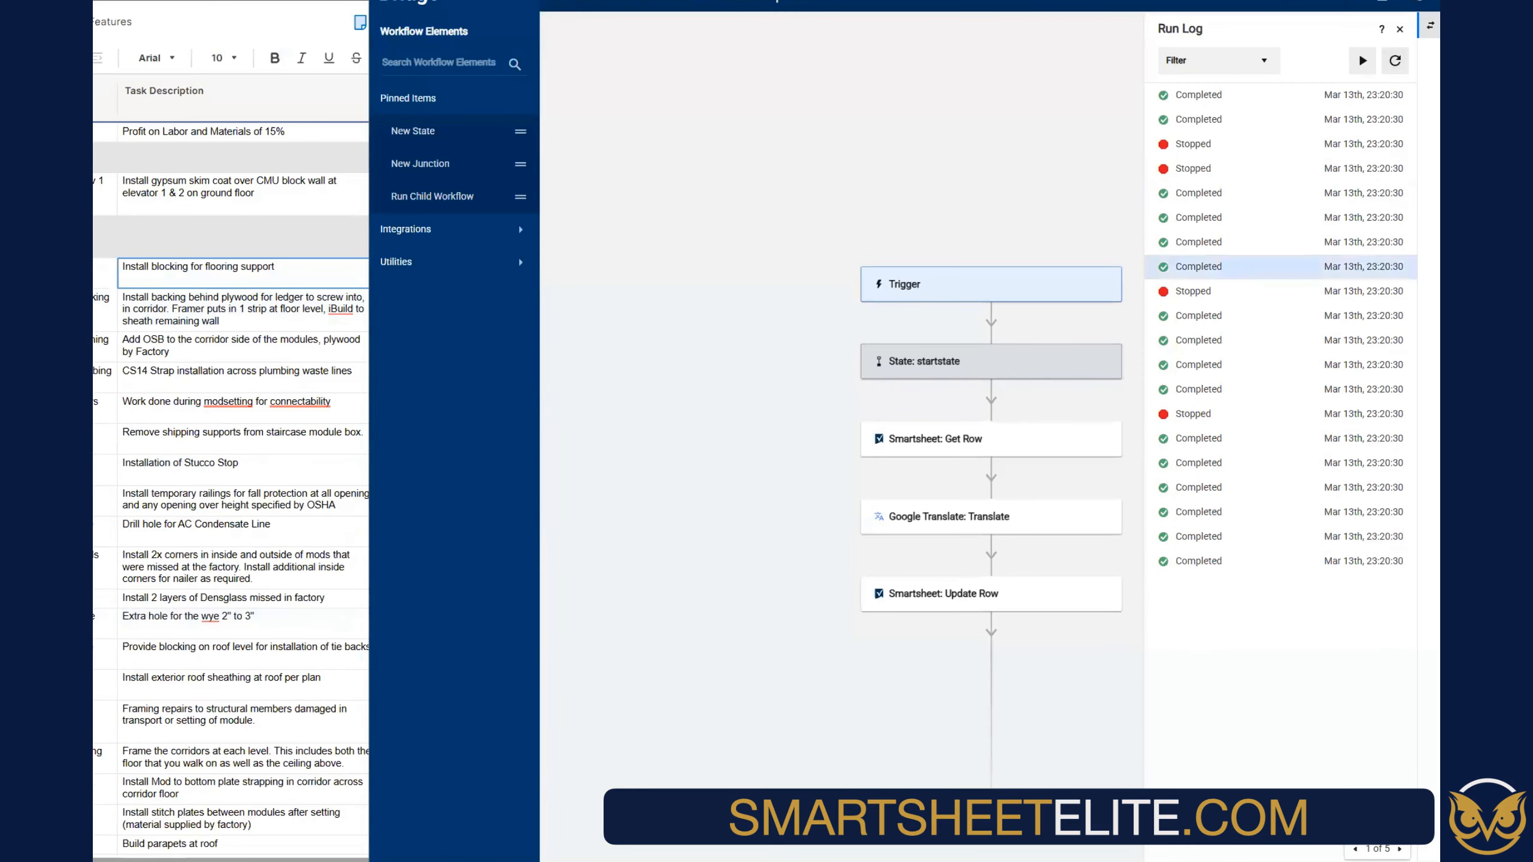
{"action": "left_click", "coordinate": [1399, 851]}
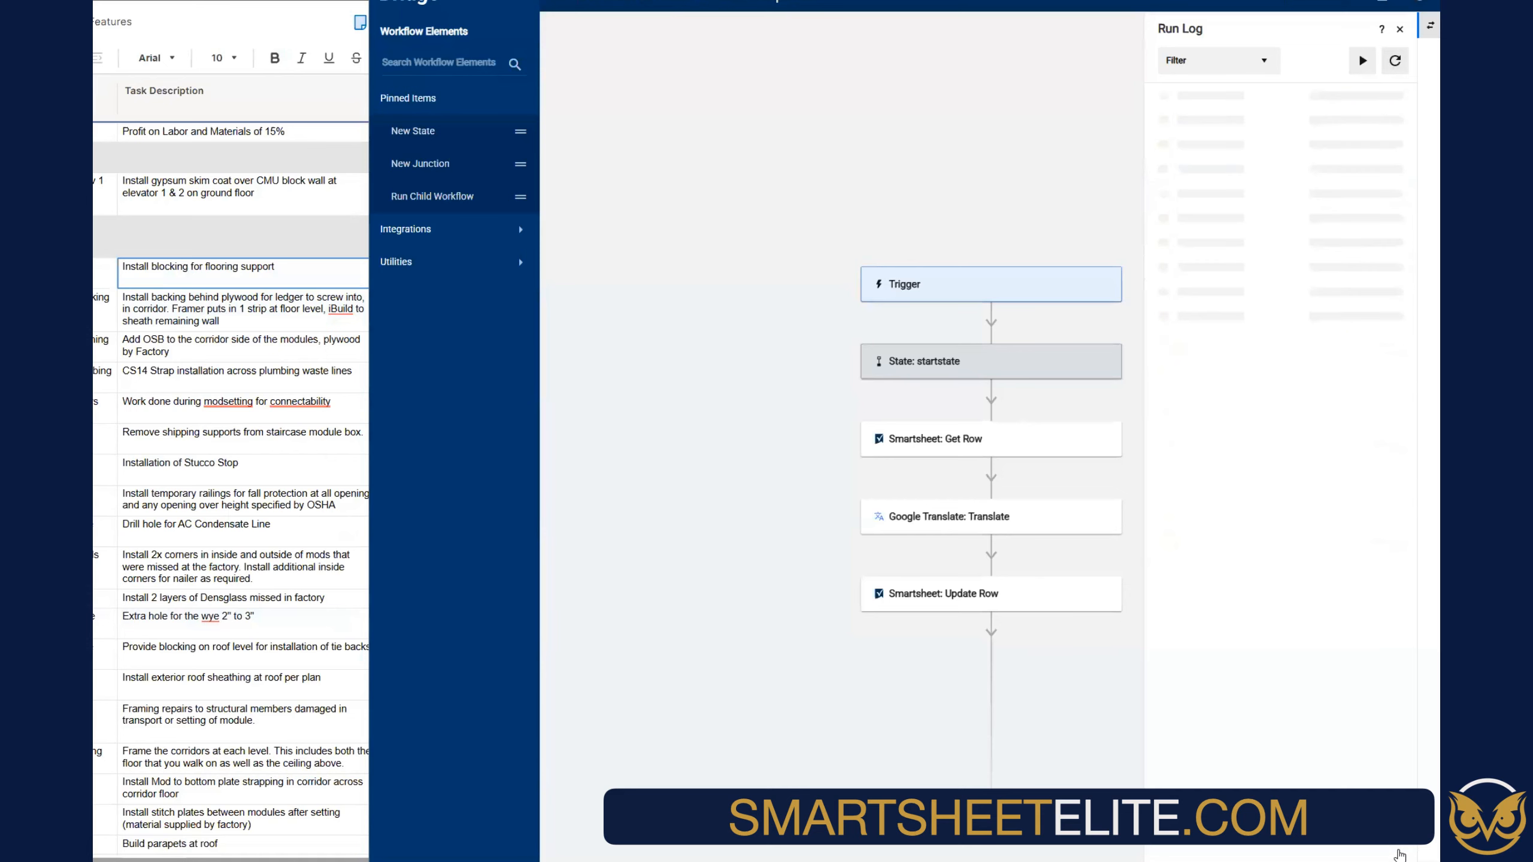
{"action": "left_click", "coordinate": [1399, 850]}
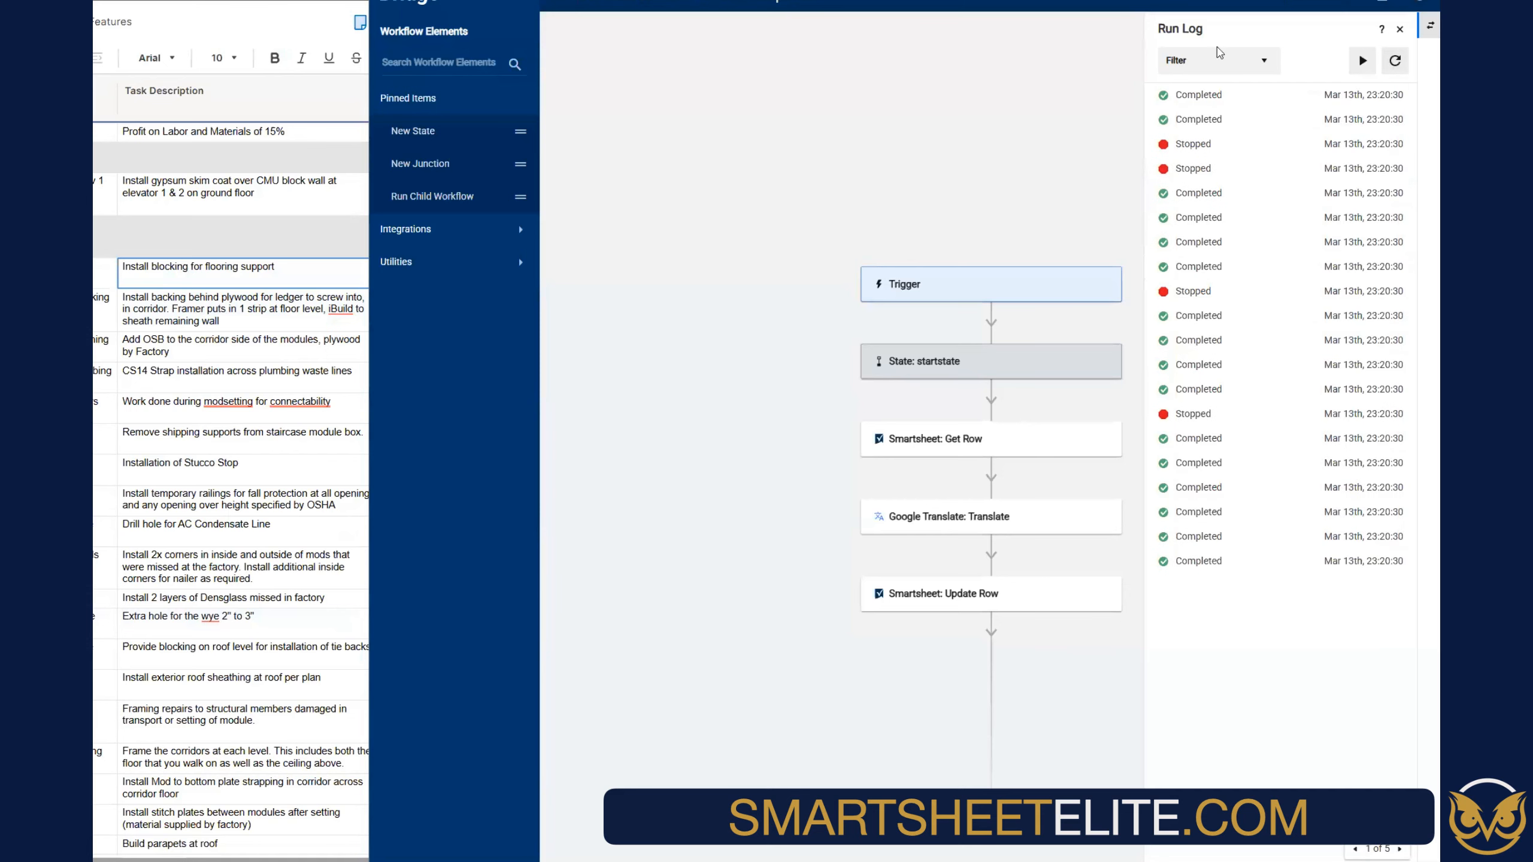
Open a stopped run from the run log and examine the error message under its Unknown step
{"action": "left_click", "coordinate": [1181, 119]}
{"action": "left_click", "coordinate": [1171, 30]}
{"action": "left_click", "coordinate": [1184, 154]}
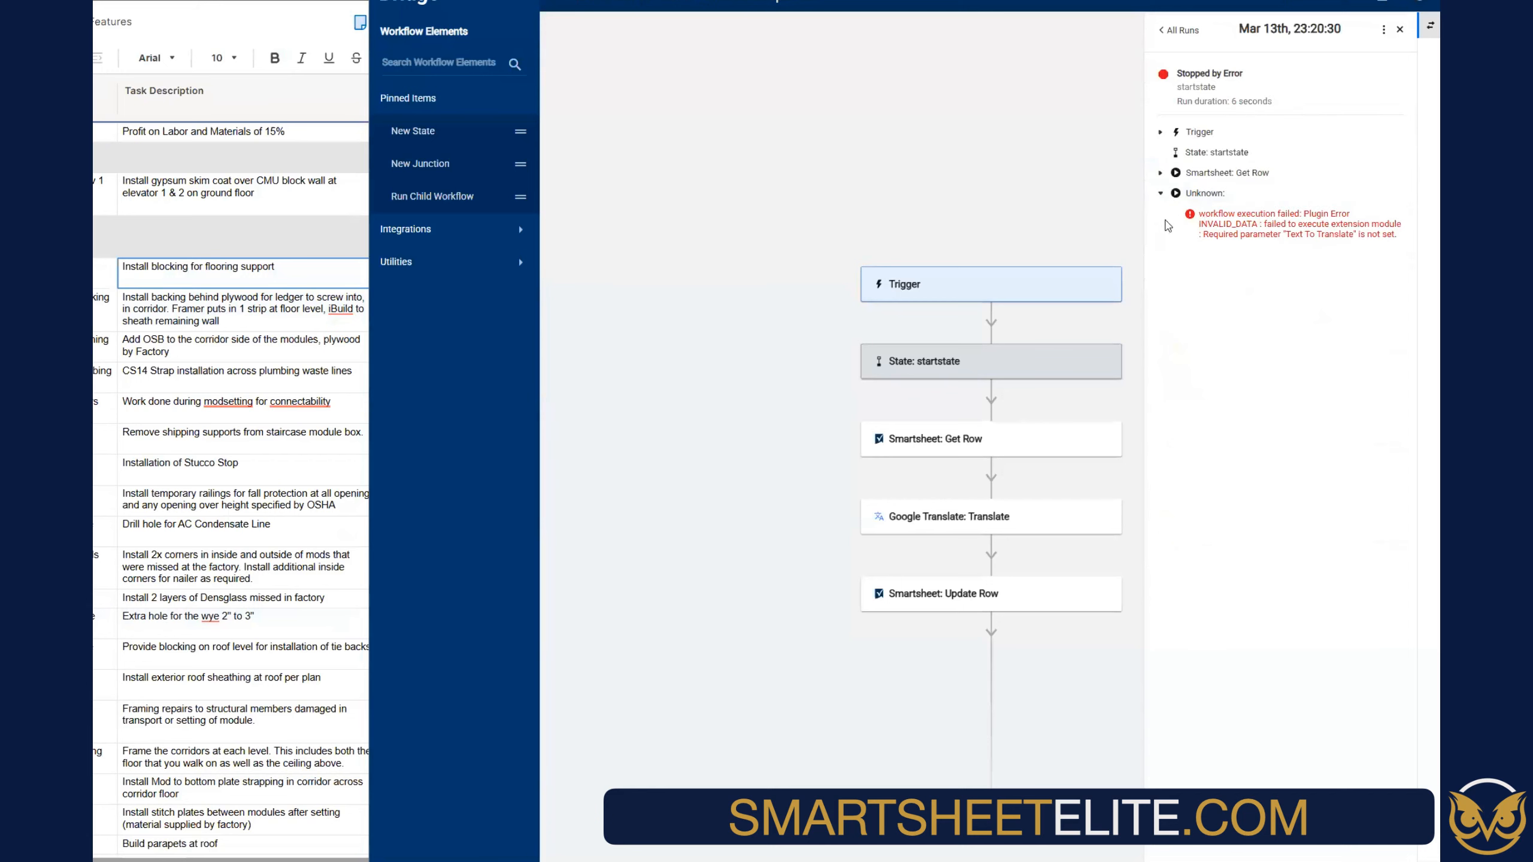
{"action": "left_click_drag", "start_coordinate": [1261, 224], "coordinate": [1406, 243]}
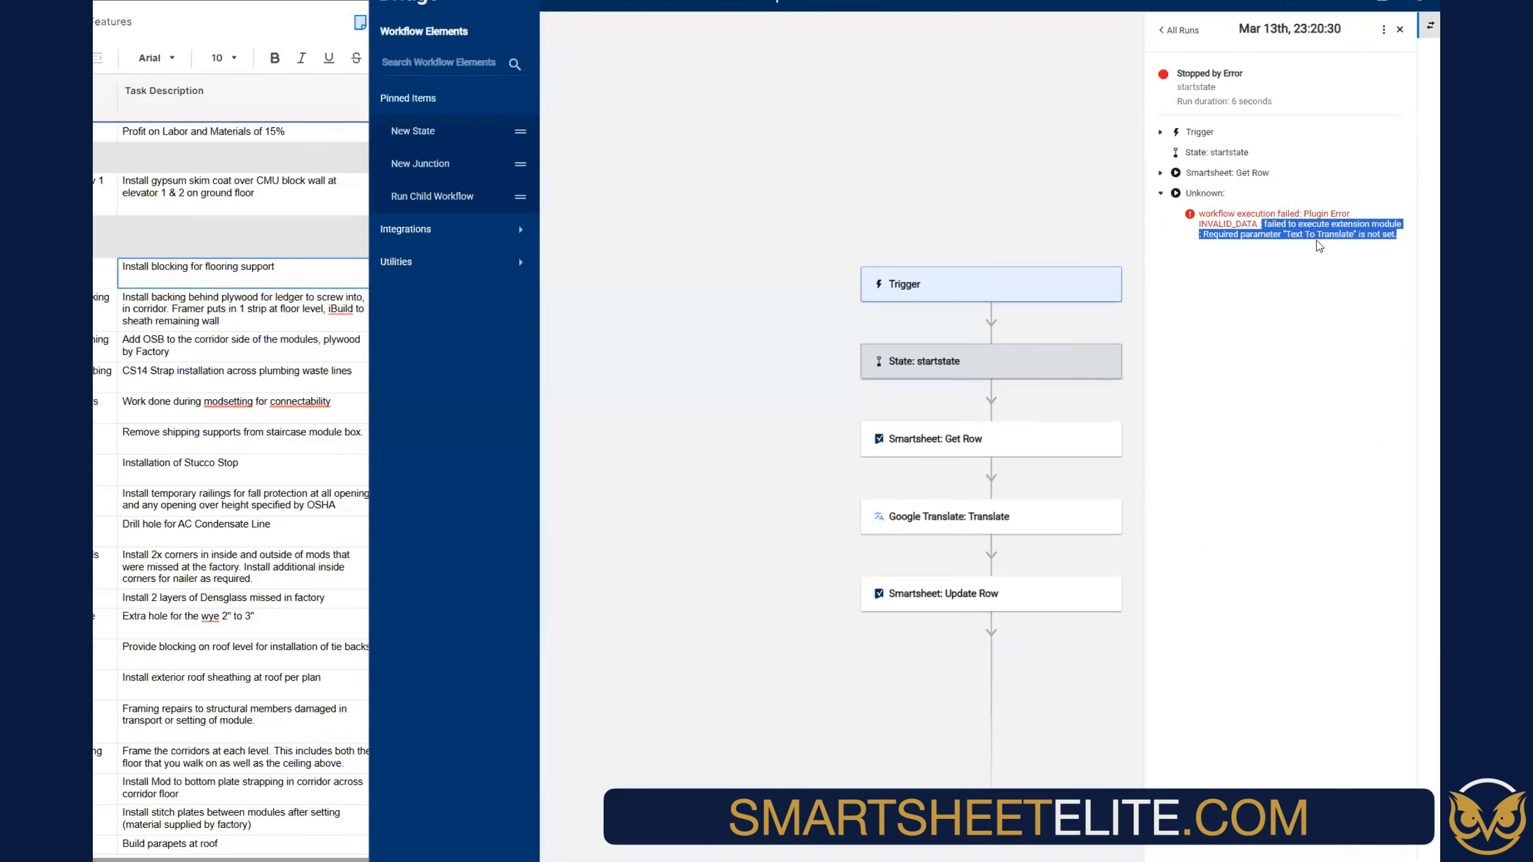
{"action": "left_click", "coordinate": [1268, 309]}
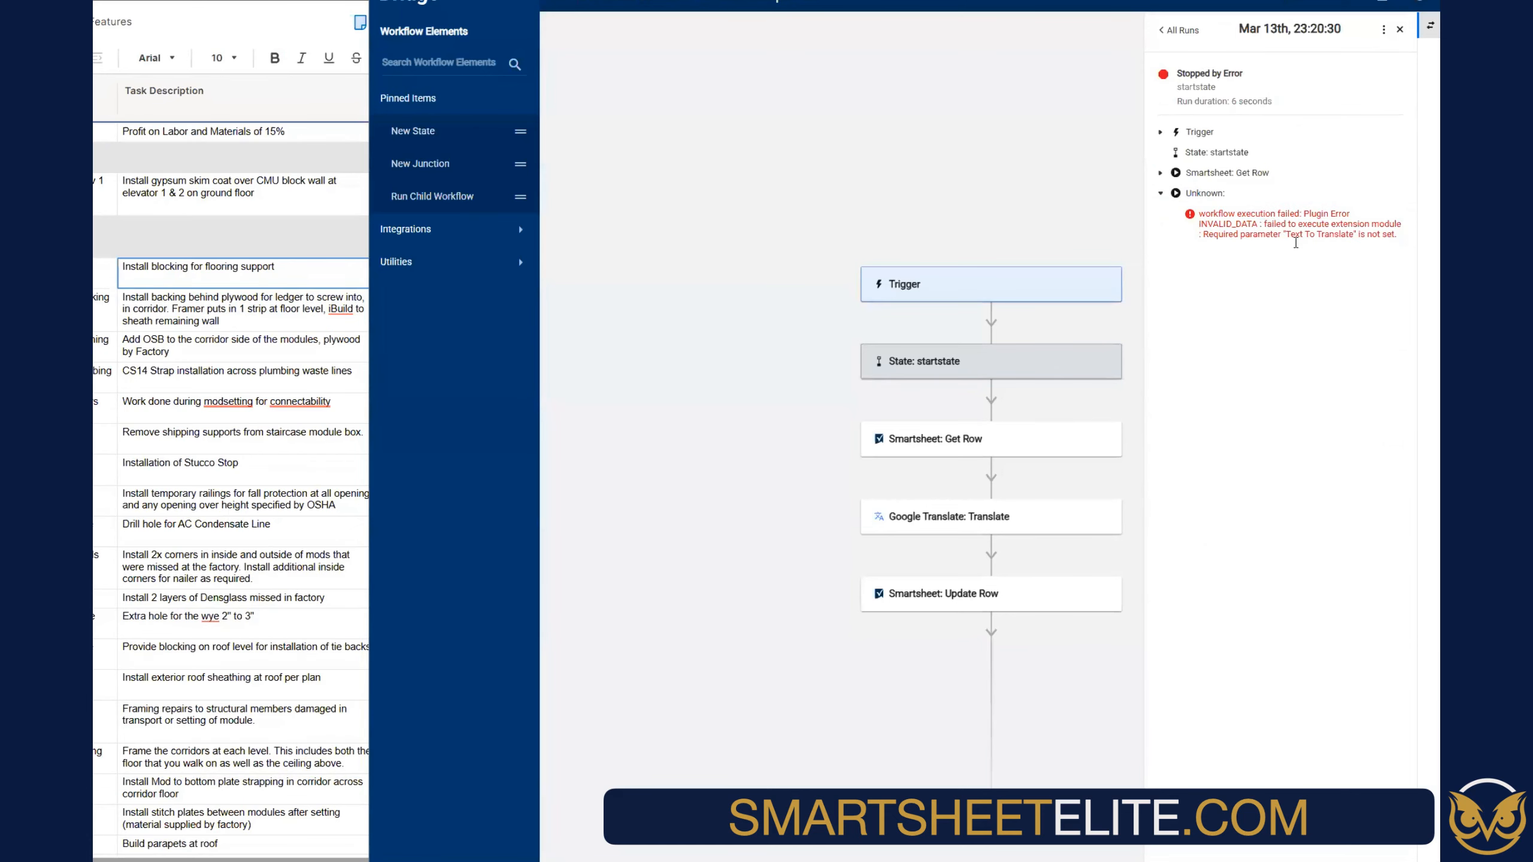
{"action": "left_click", "coordinate": [1161, 195]}
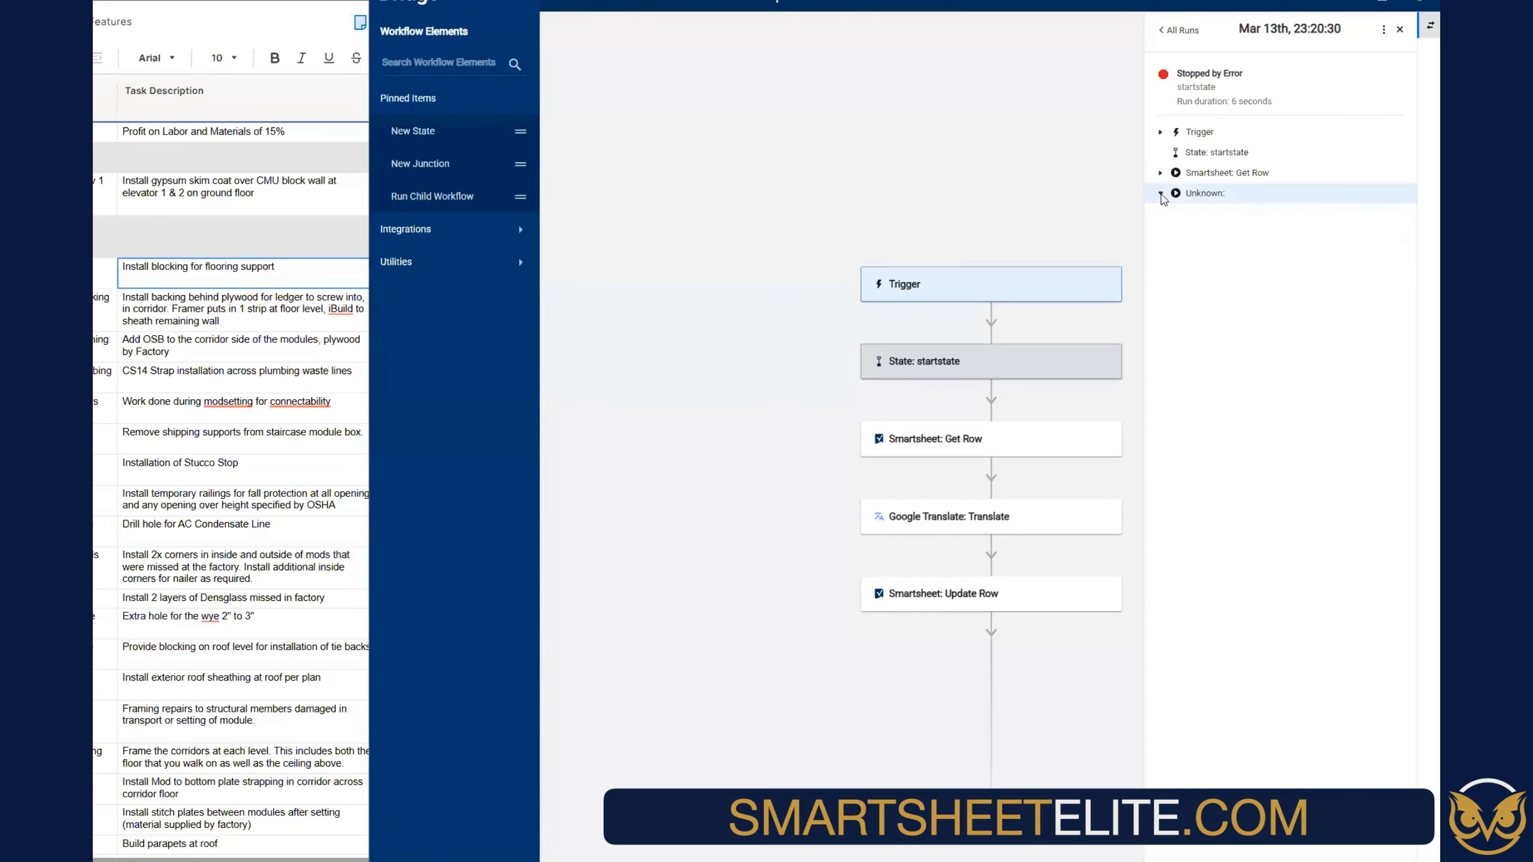
{"action": "left_click", "coordinate": [1161, 194]}
Expand the stopped run's Get Row output to find its row number, and look for that row in the sheet
{"action": "left_click", "coordinate": [1399, 28]}
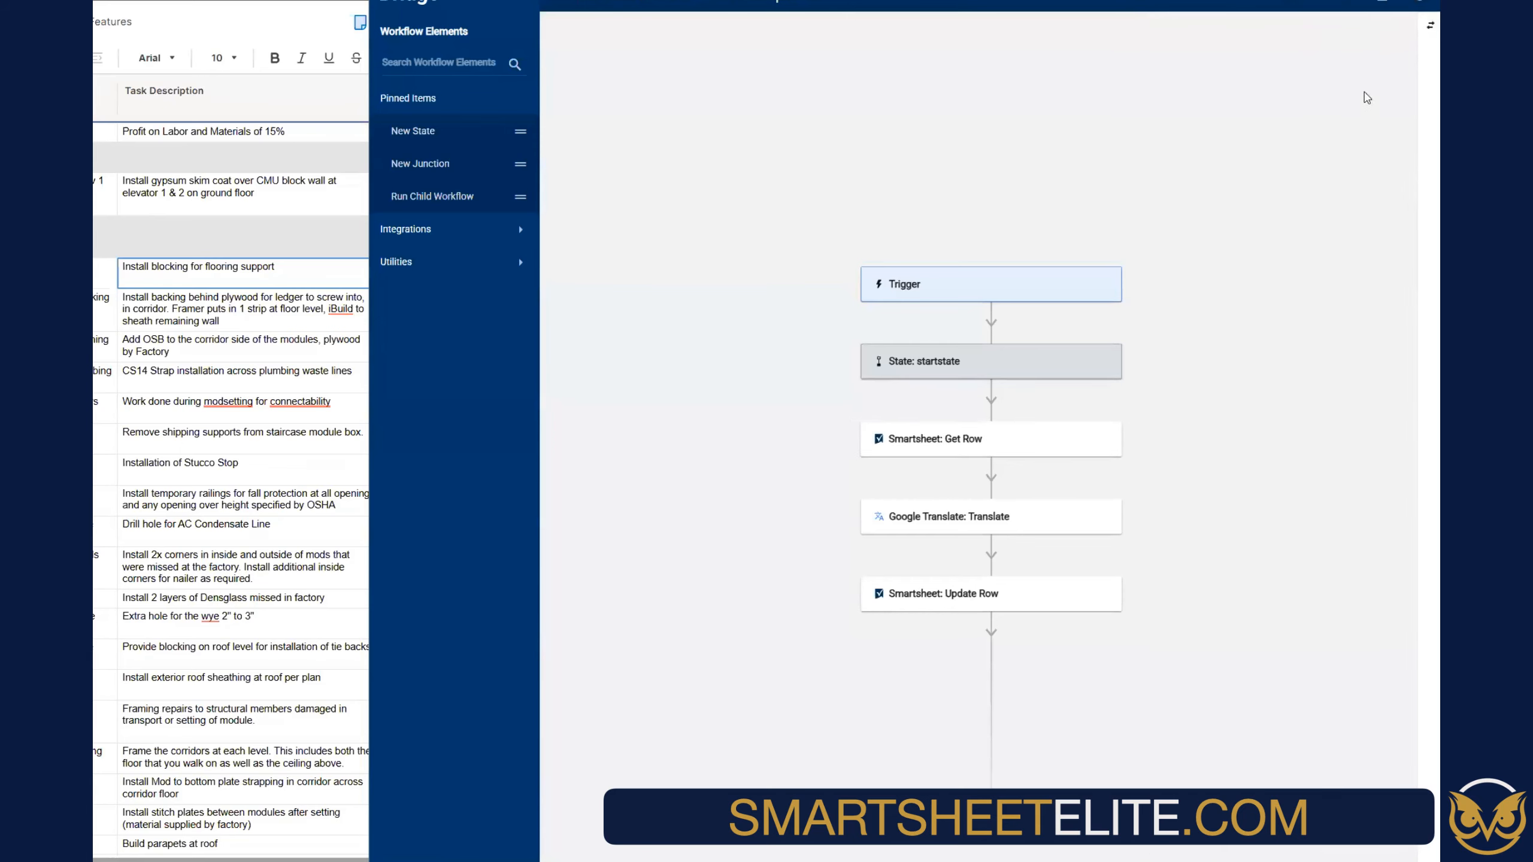
{"action": "left_click", "coordinate": [1426, 25]}
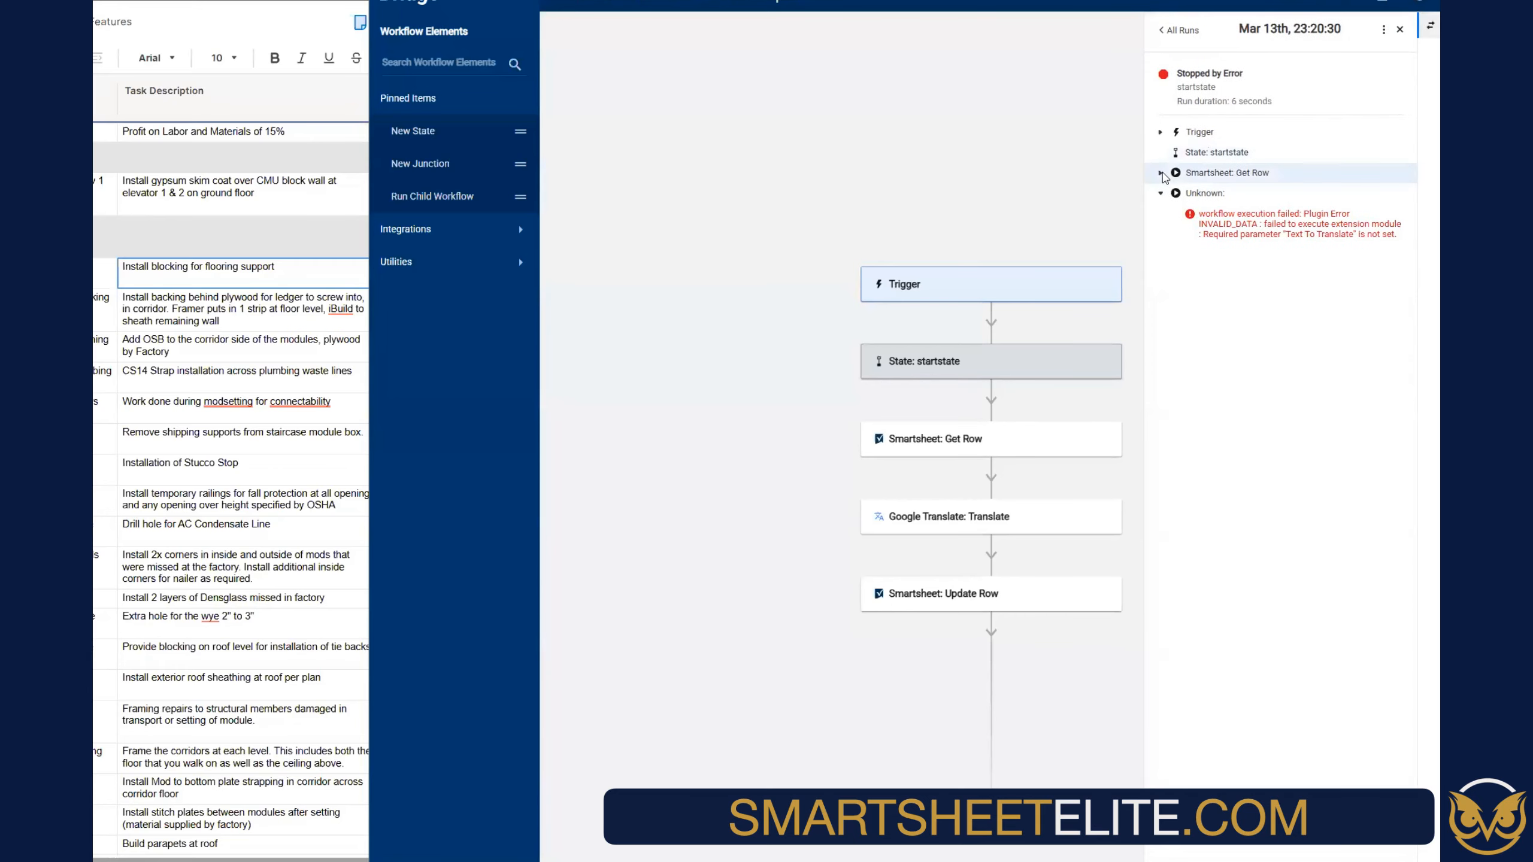
{"action": "left_click", "coordinate": [1159, 173]}
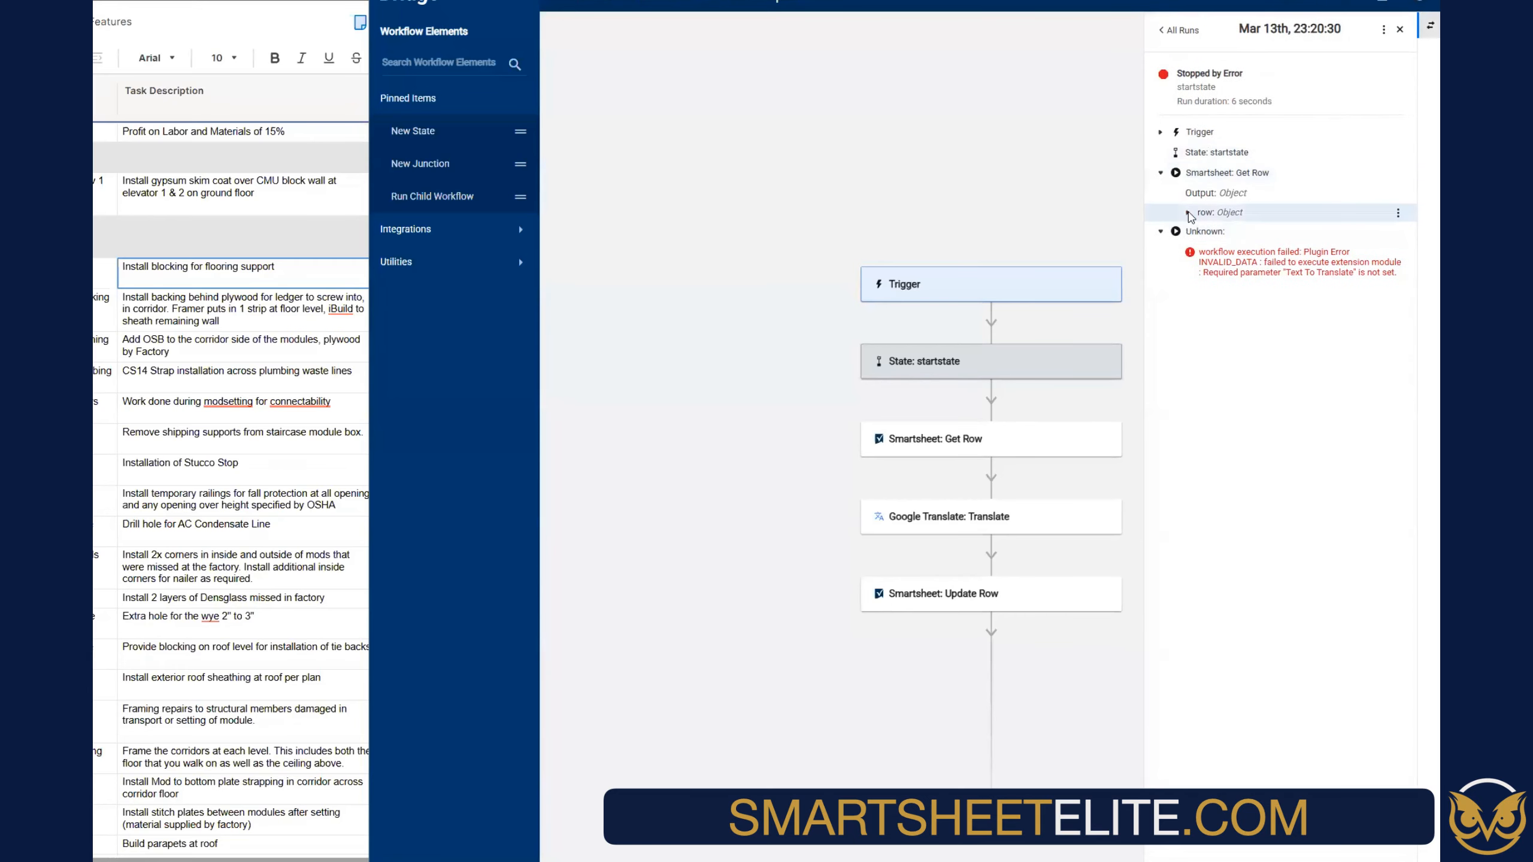
{"action": "left_click", "coordinate": [1189, 214]}
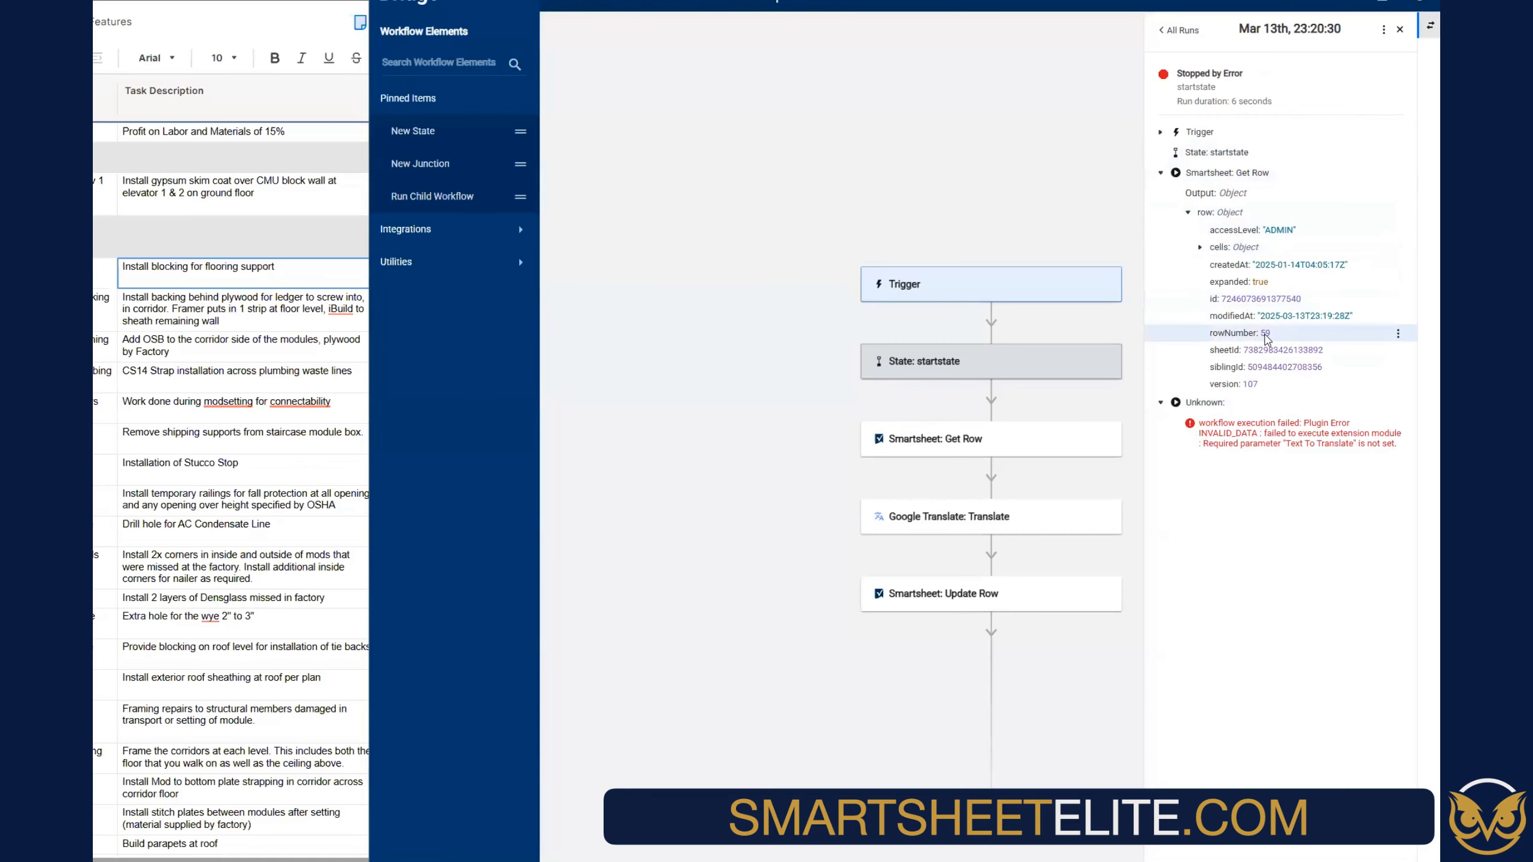
{"action": "scroll", "coordinate": [230, 501], "scroll_direction": "down", "scroll_amount": 15}
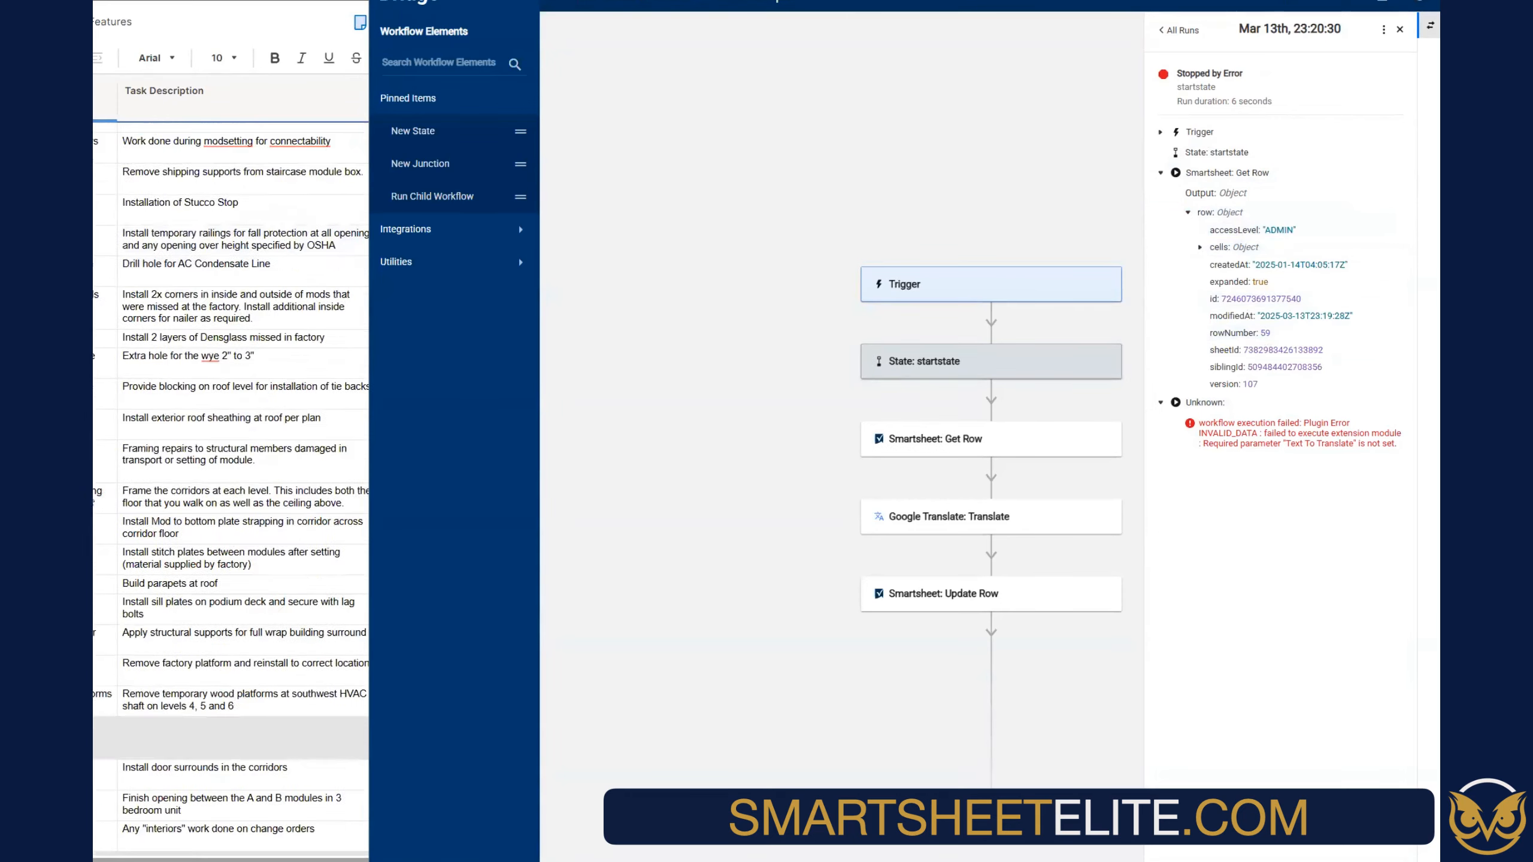
{"action": "scroll", "coordinate": [229, 501], "scroll_direction": "down", "scroll_amount": 8}
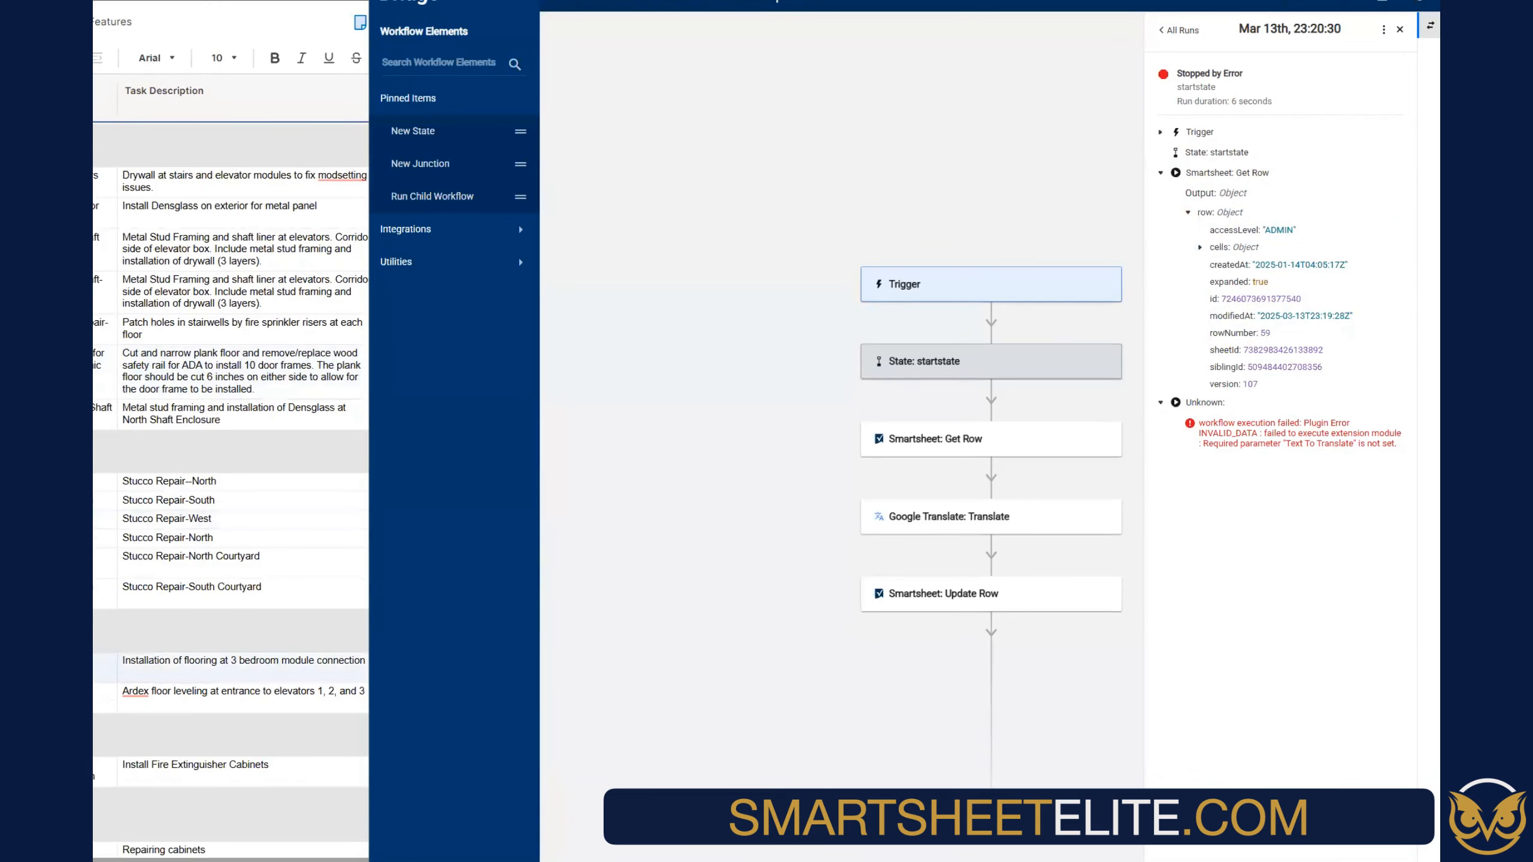
{"action": "scroll", "coordinate": [230, 501], "scroll_direction": "down", "scroll_amount": 3}
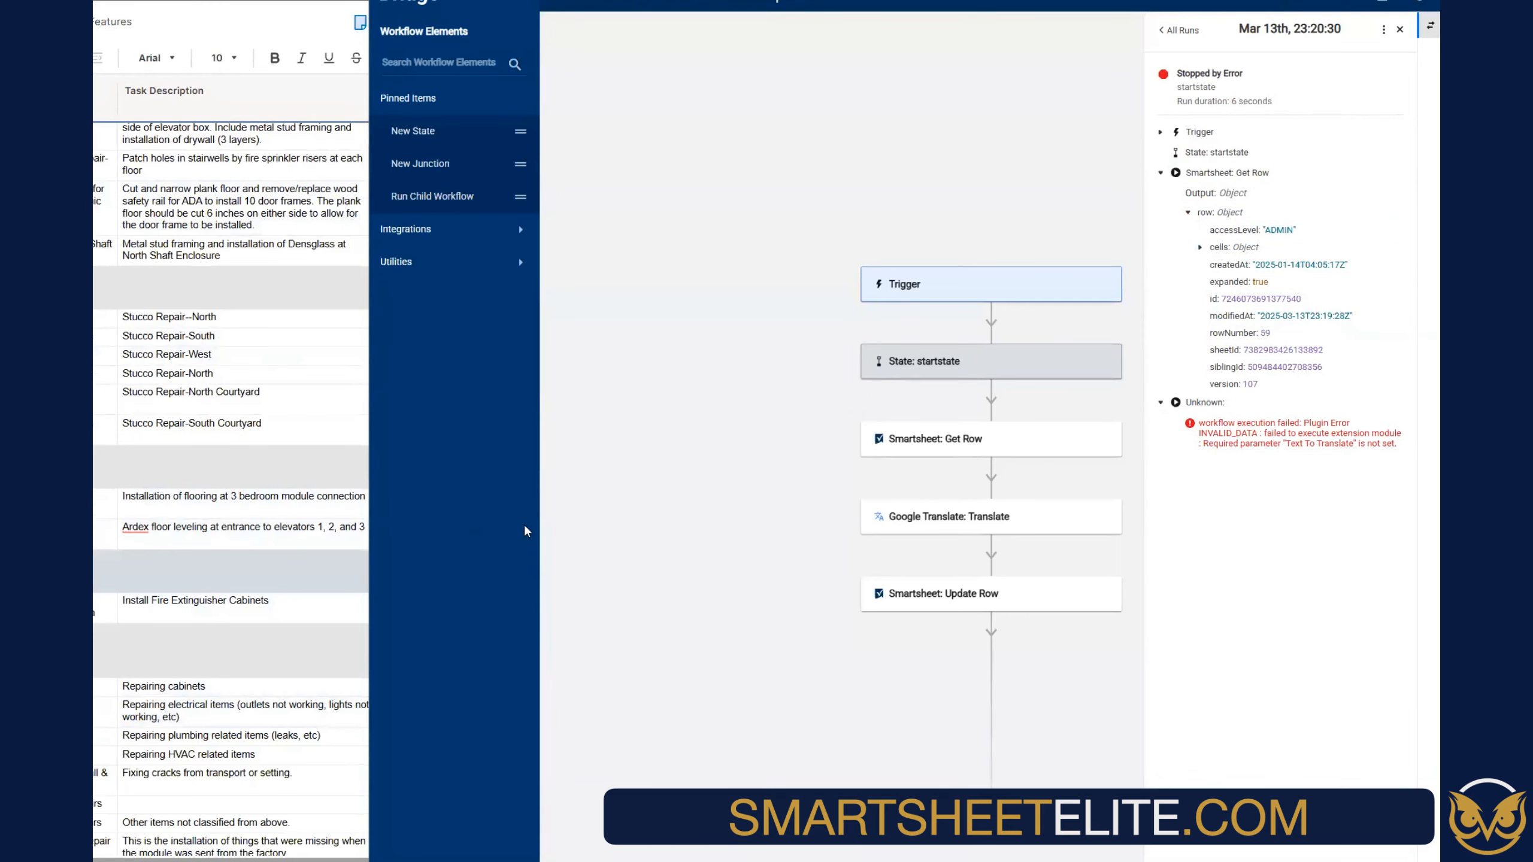
In the sheet, give the section header row above Install Fire Extinguisher Cabinets a light gray background
{"action": "key", "text": "alt+Tab"}
{"action": "left_click", "coordinate": [677, 578]}
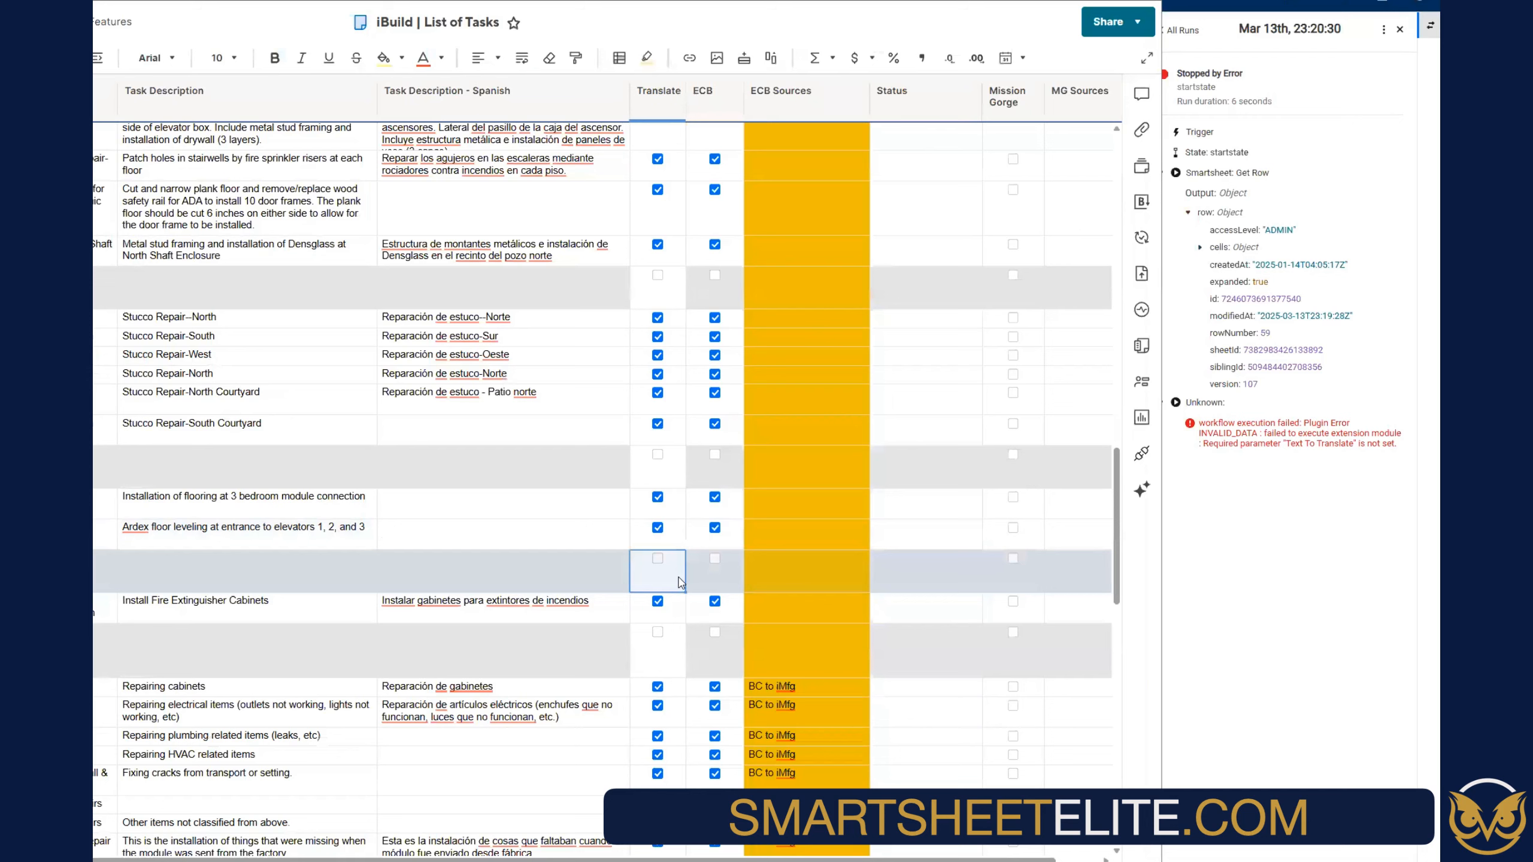
{"action": "left_click", "coordinate": [652, 656]}
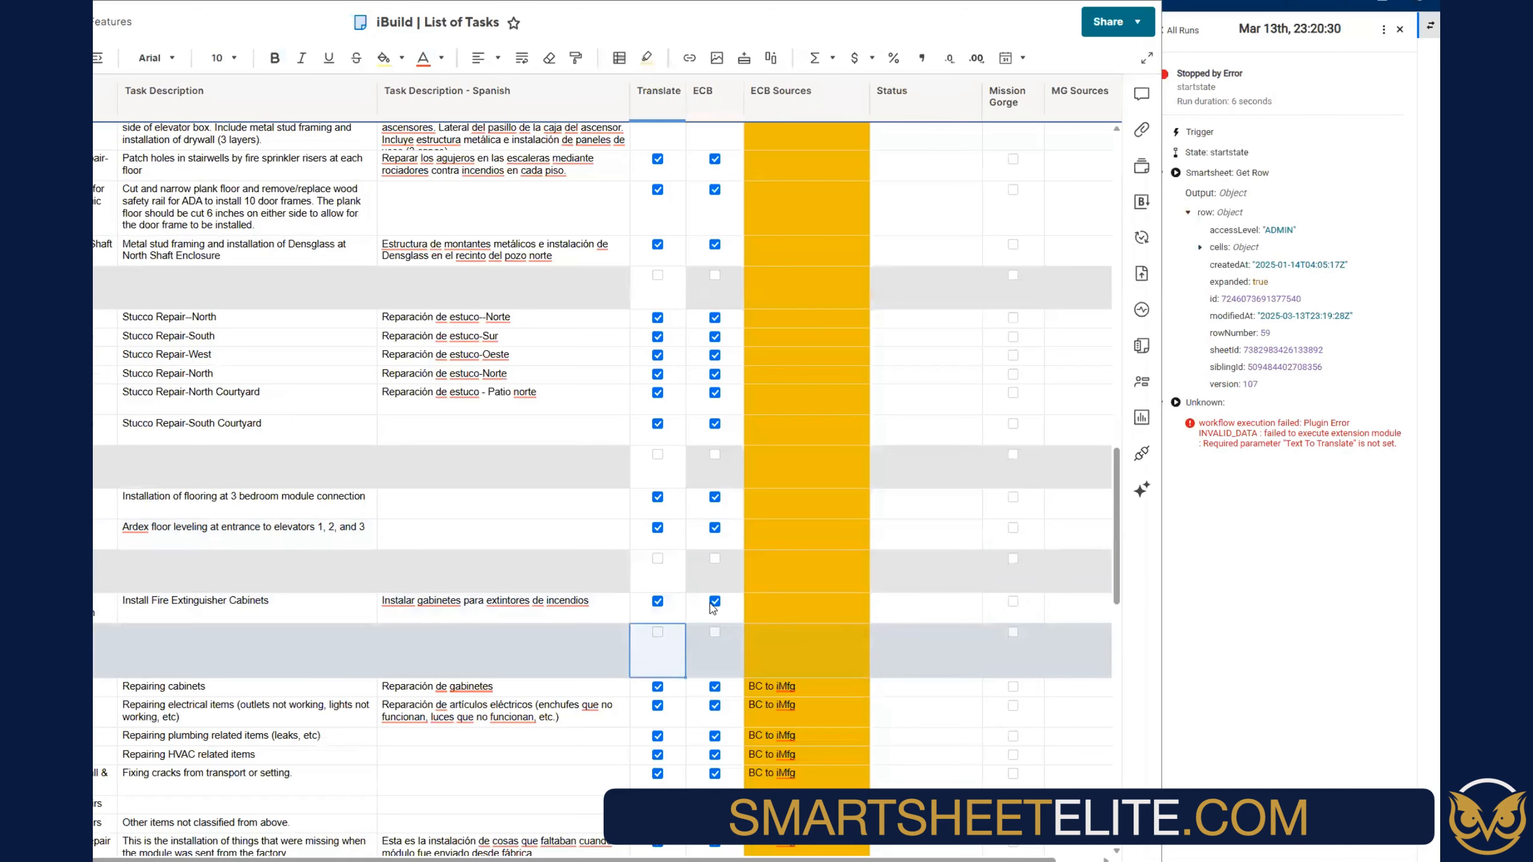
{"action": "left_click", "coordinate": [95, 571]}
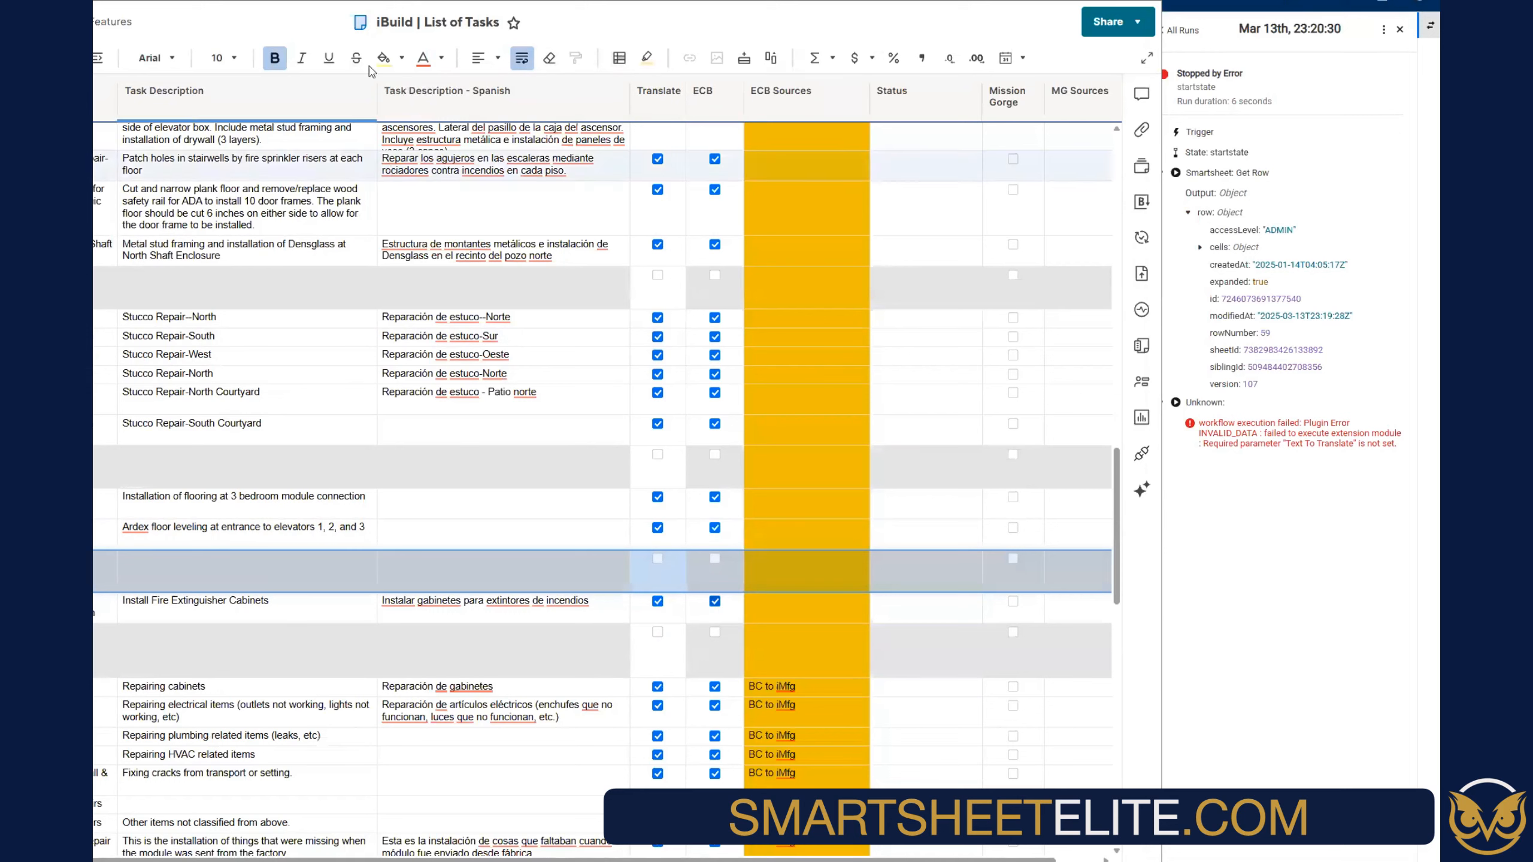
{"action": "left_click", "coordinate": [401, 58]}
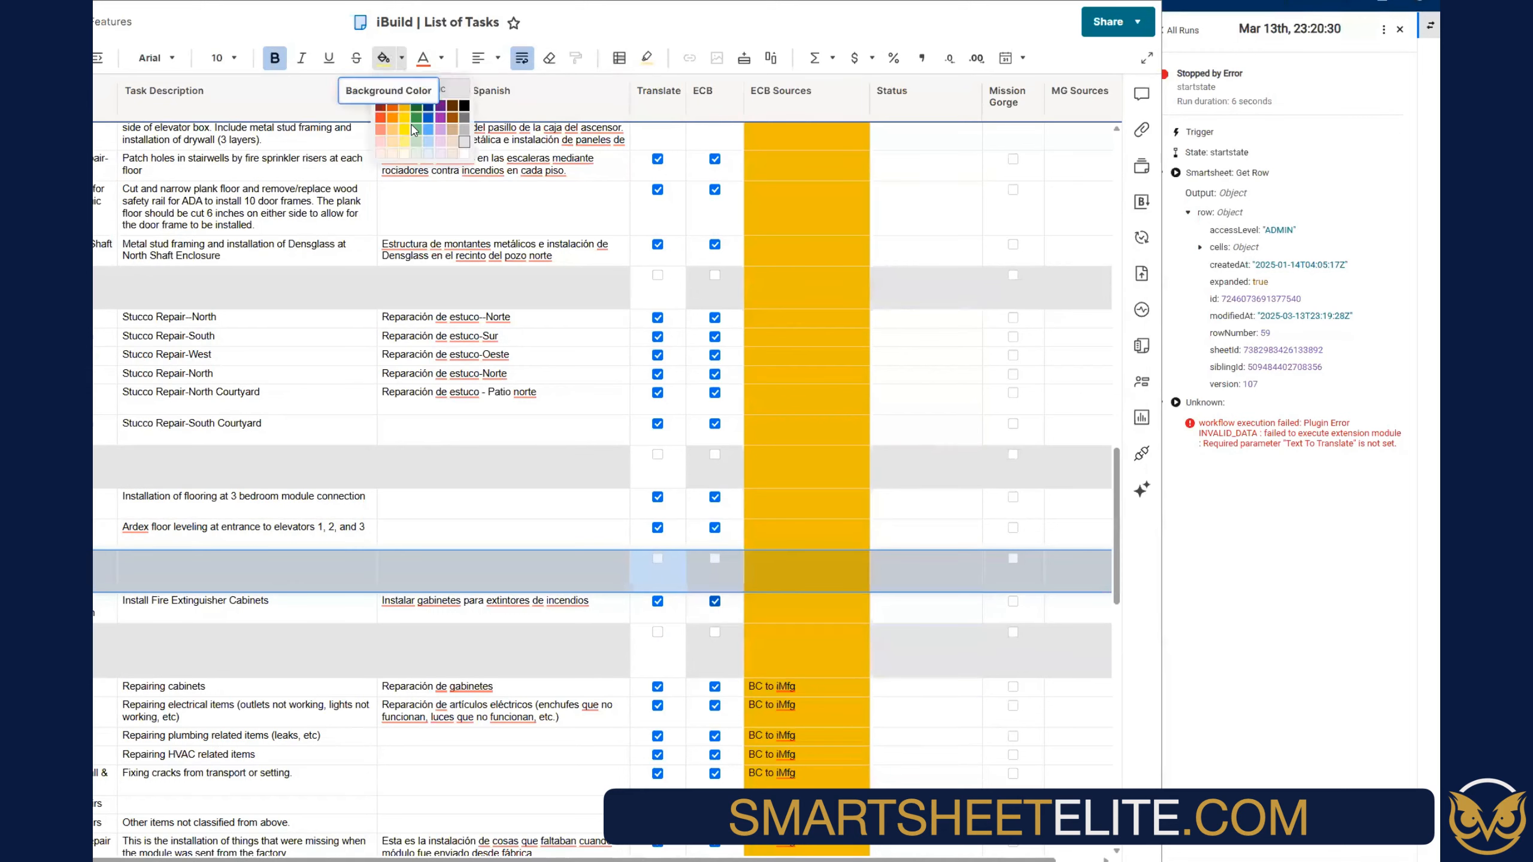
{"action": "left_click", "coordinate": [464, 142]}
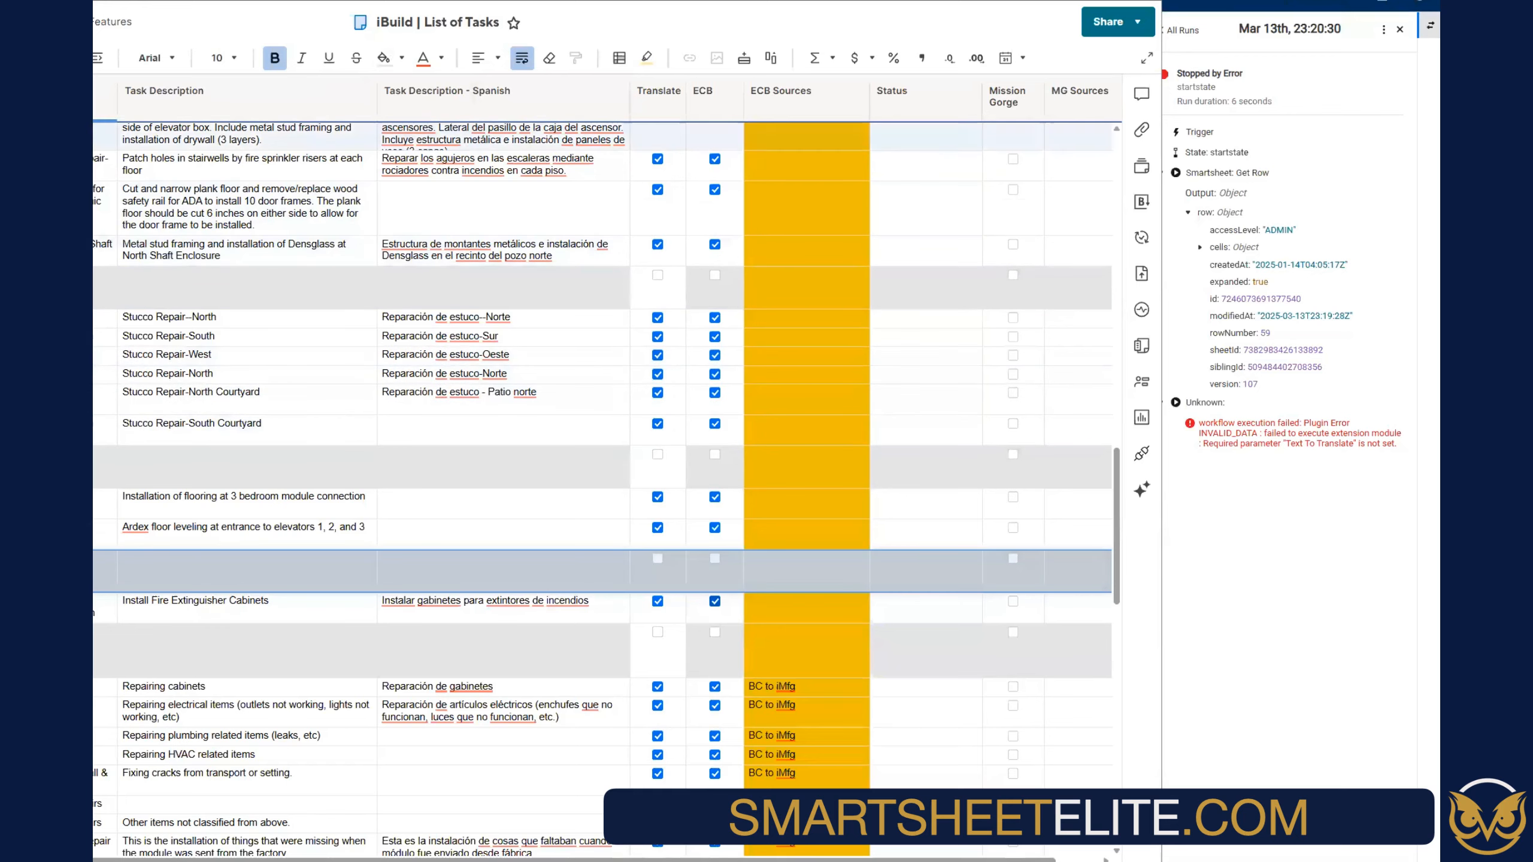
Close the run details and inspect the sheet's checked rows that have blank Spanish task descriptions
{"action": "left_click", "coordinate": [1286, 517]}
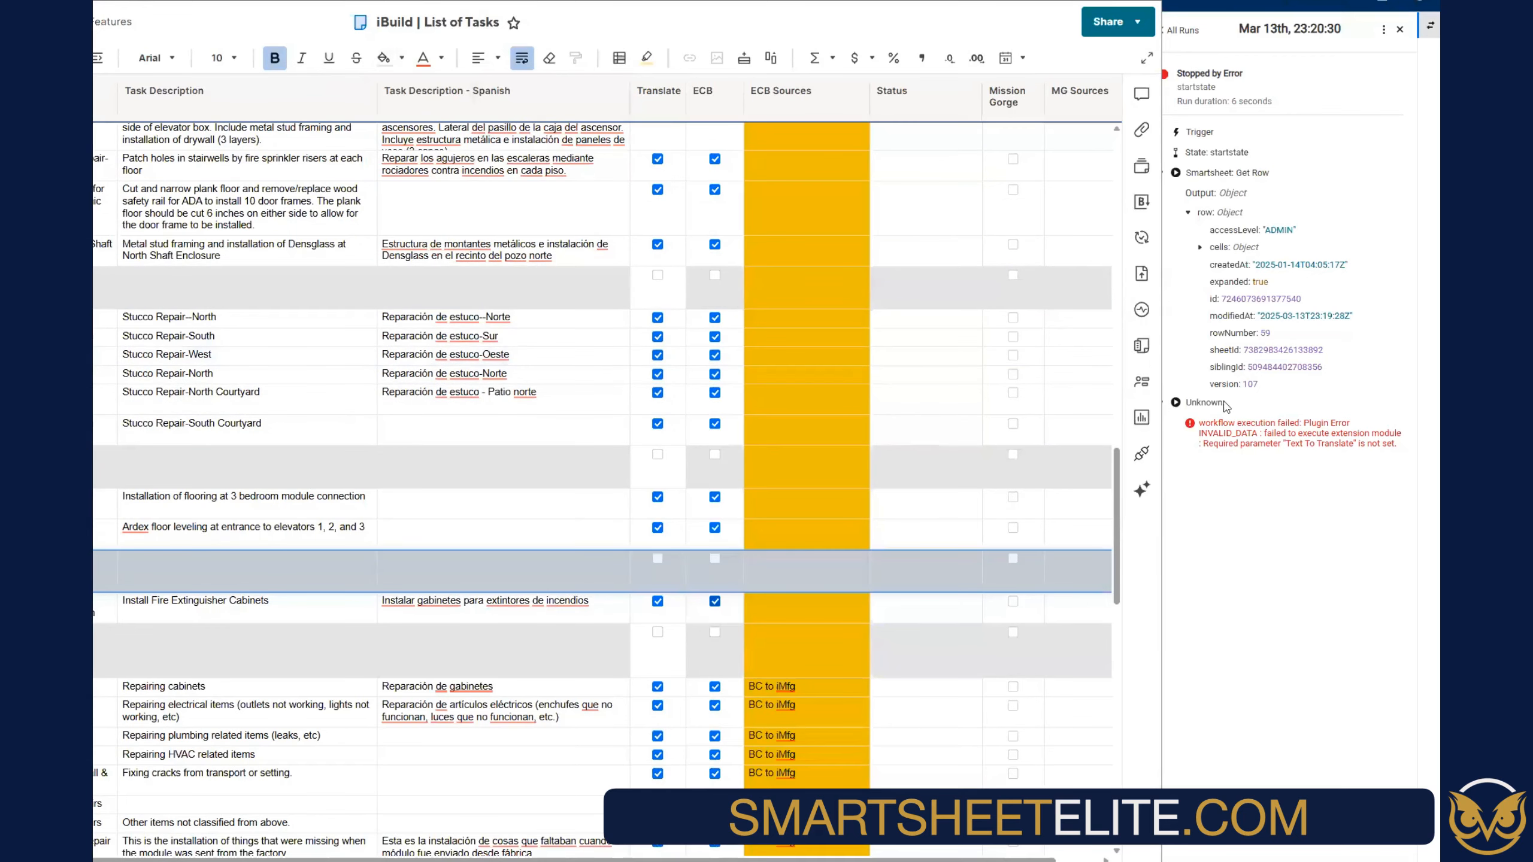
{"action": "left_click", "coordinate": [1400, 29]}
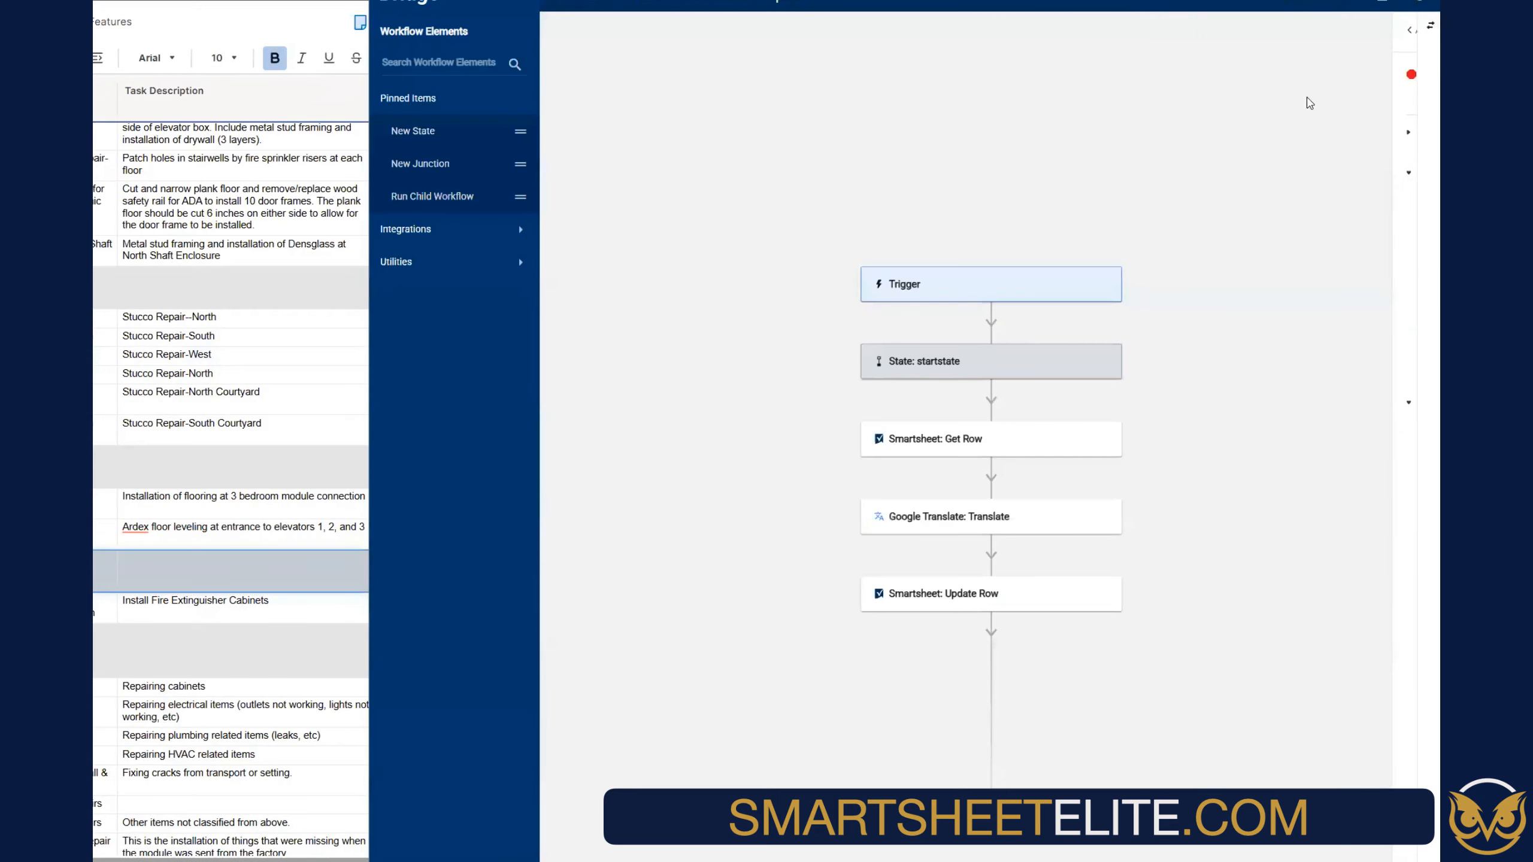
{"action": "left_click", "coordinate": [309, 407]}
{"action": "left_click", "coordinate": [506, 438]}
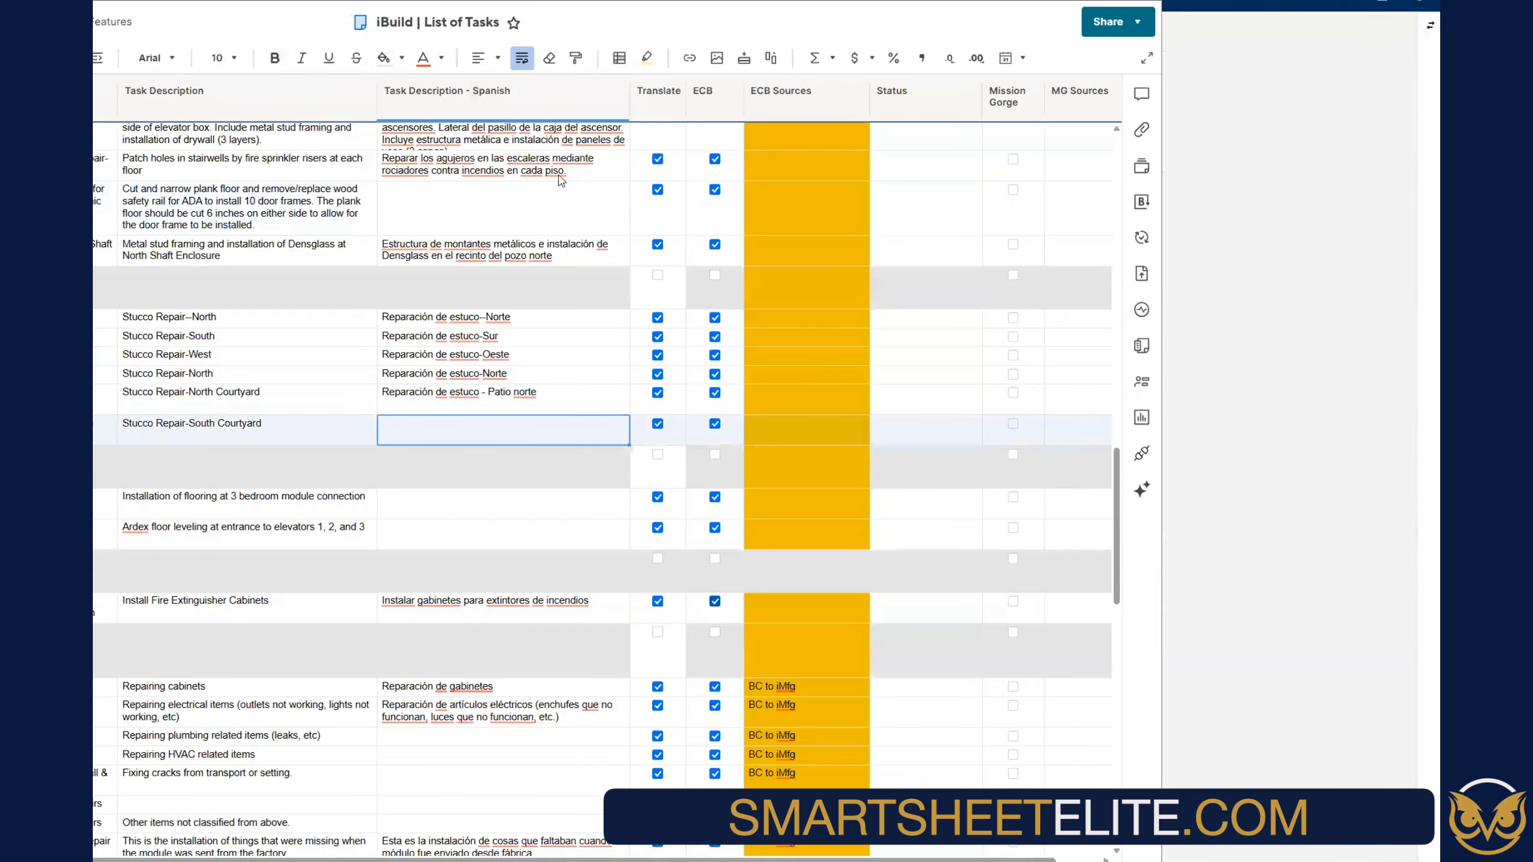
{"action": "left_click", "coordinate": [552, 205]}
{"action": "left_click", "coordinate": [495, 510]}
{"action": "left_click", "coordinate": [489, 543]}
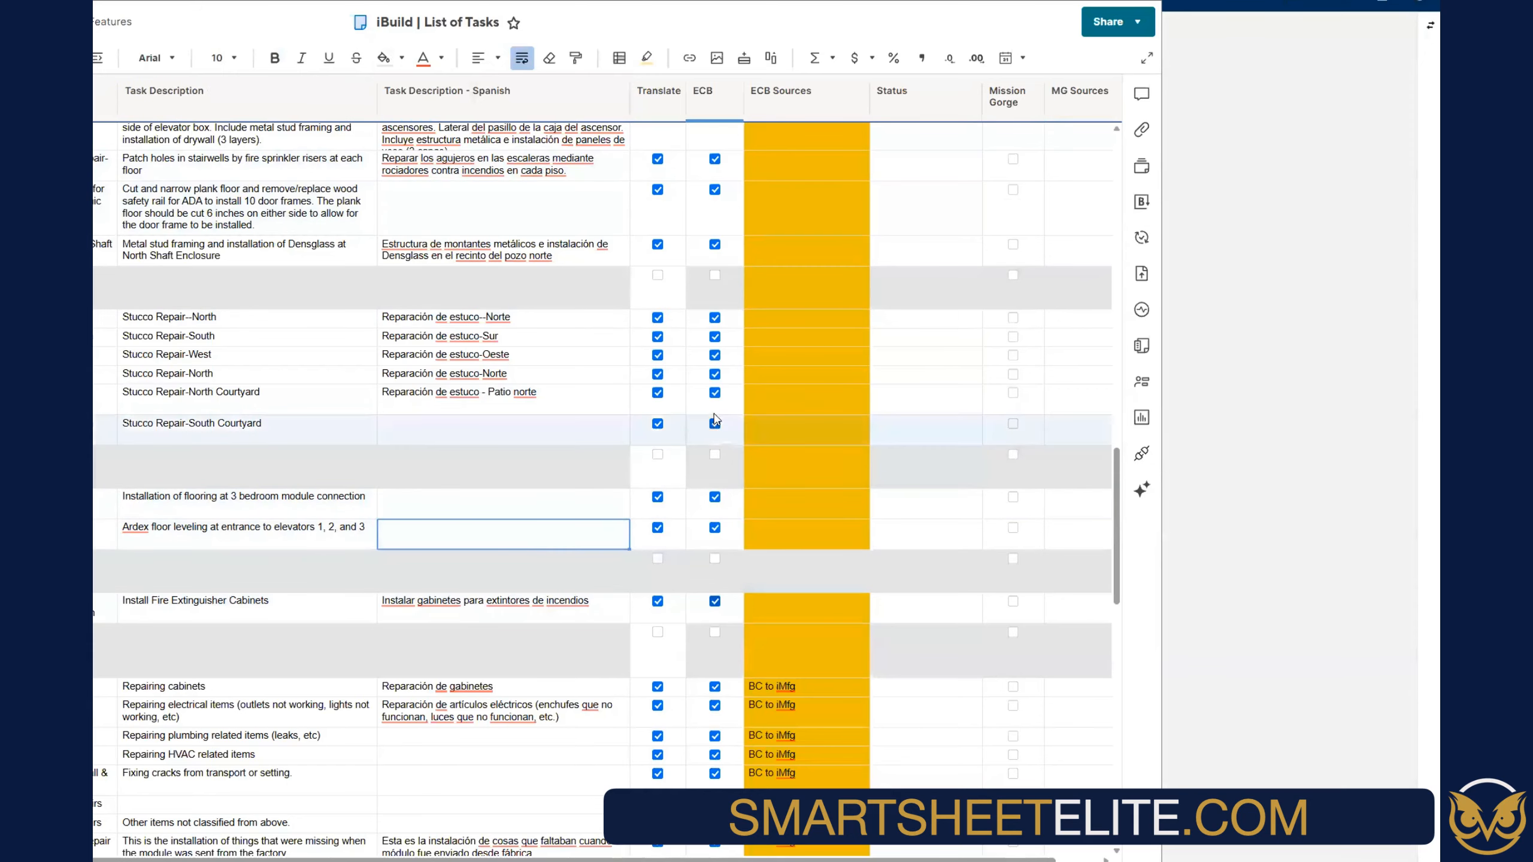
{"action": "scroll", "coordinate": [713, 446], "scroll_direction": "up", "scroll_amount": 15}
{"action": "scroll", "coordinate": [715, 421], "scroll_direction": "up", "scroll_amount": 5}
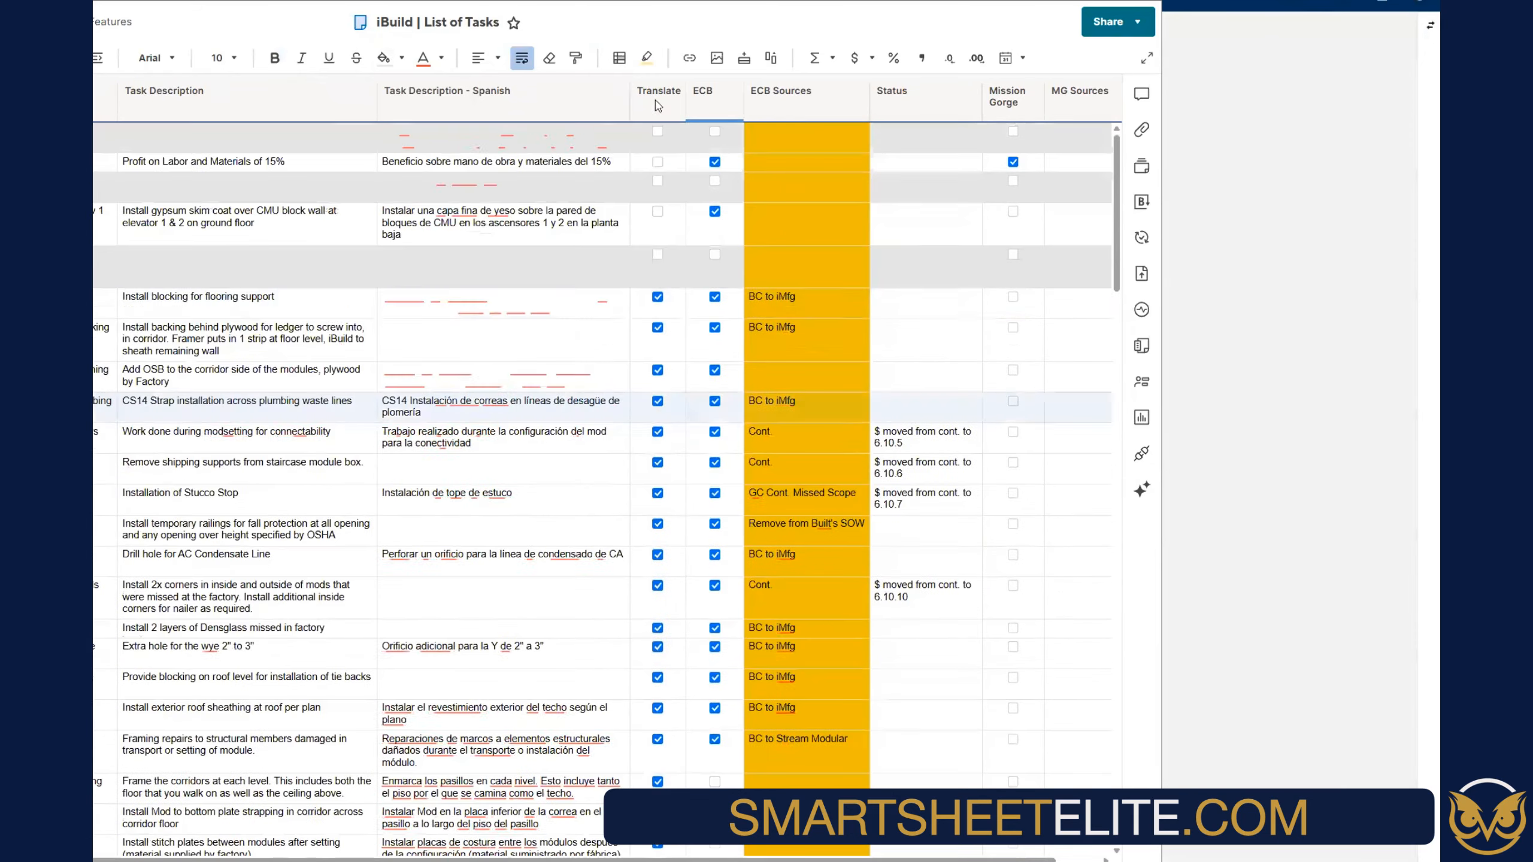
Reopen and refresh the workflow's run log, and expand the Get Row output of the second stopped run
{"action": "left_click", "coordinate": [1387, 37]}
{"action": "left_click", "coordinate": [1429, 26]}
{"action": "left_click", "coordinate": [1399, 28]}
{"action": "left_click", "coordinate": [1395, 60]}
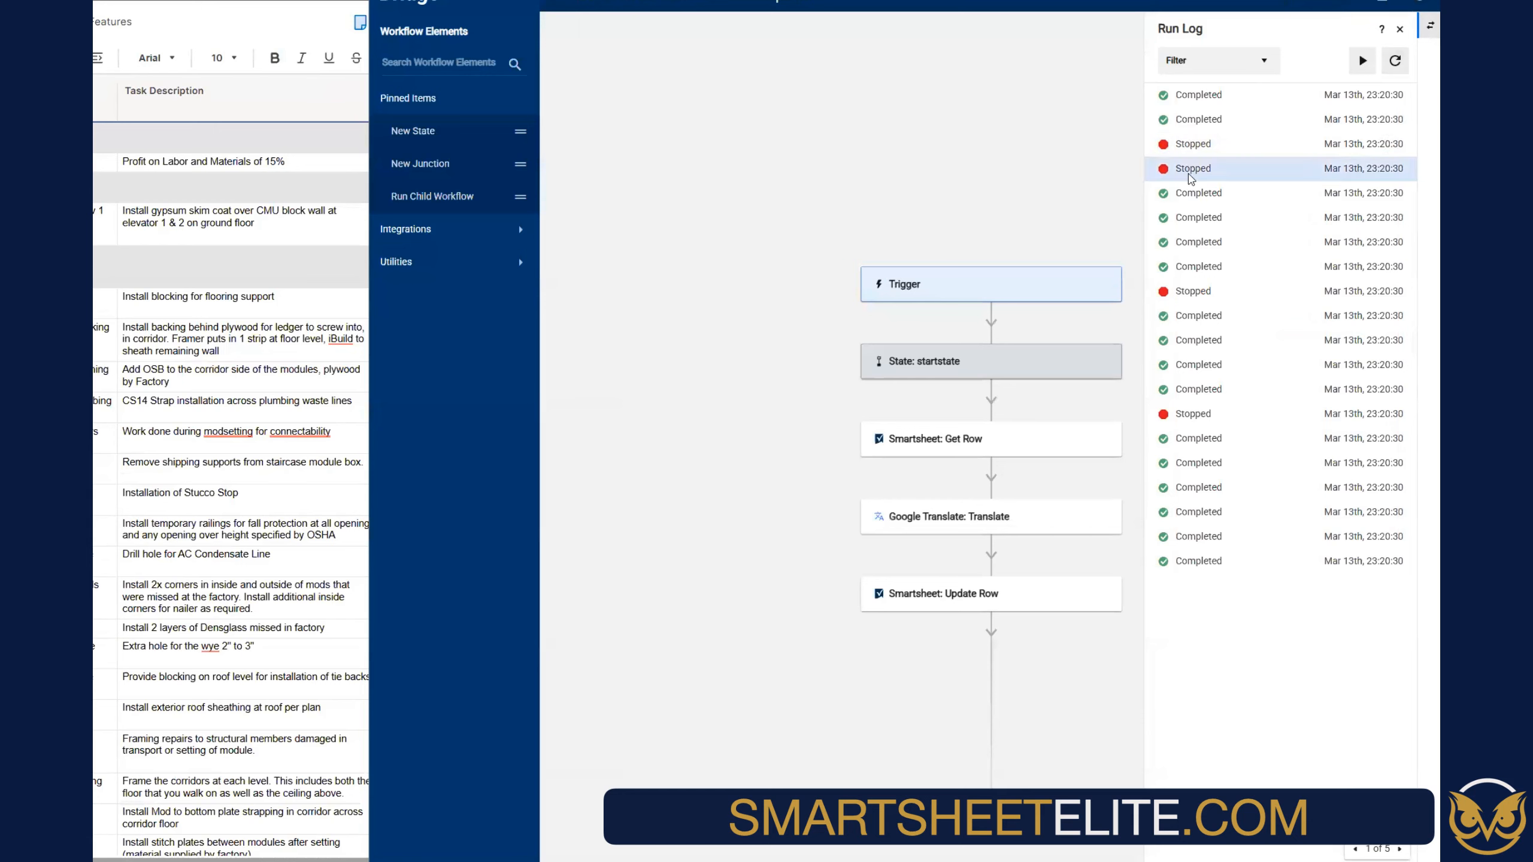
{"action": "left_click", "coordinate": [1189, 175]}
{"action": "left_click", "coordinate": [1161, 176]}
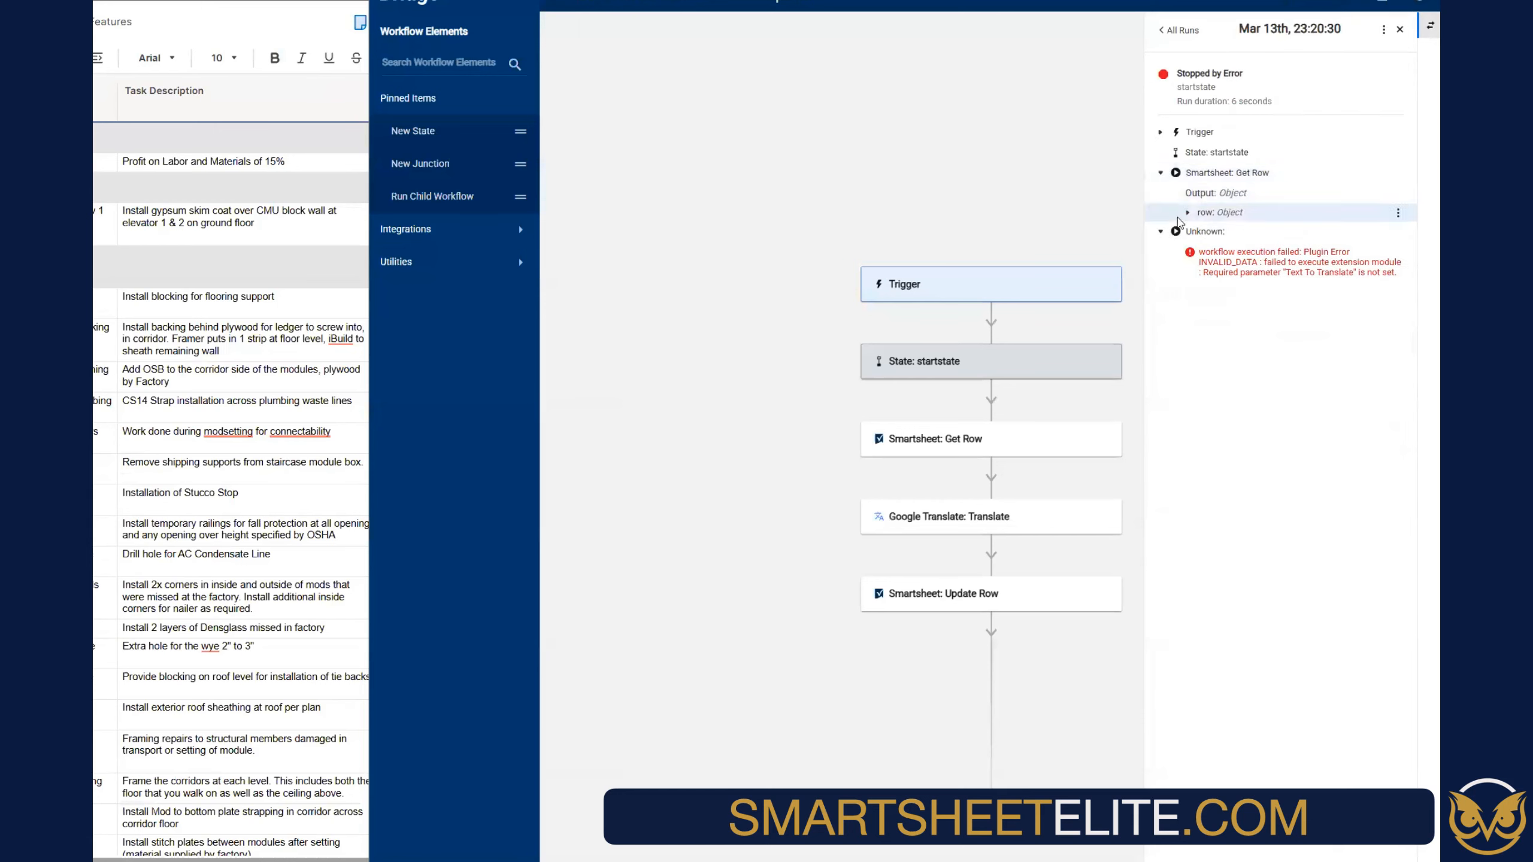
{"action": "left_click", "coordinate": [1188, 212]}
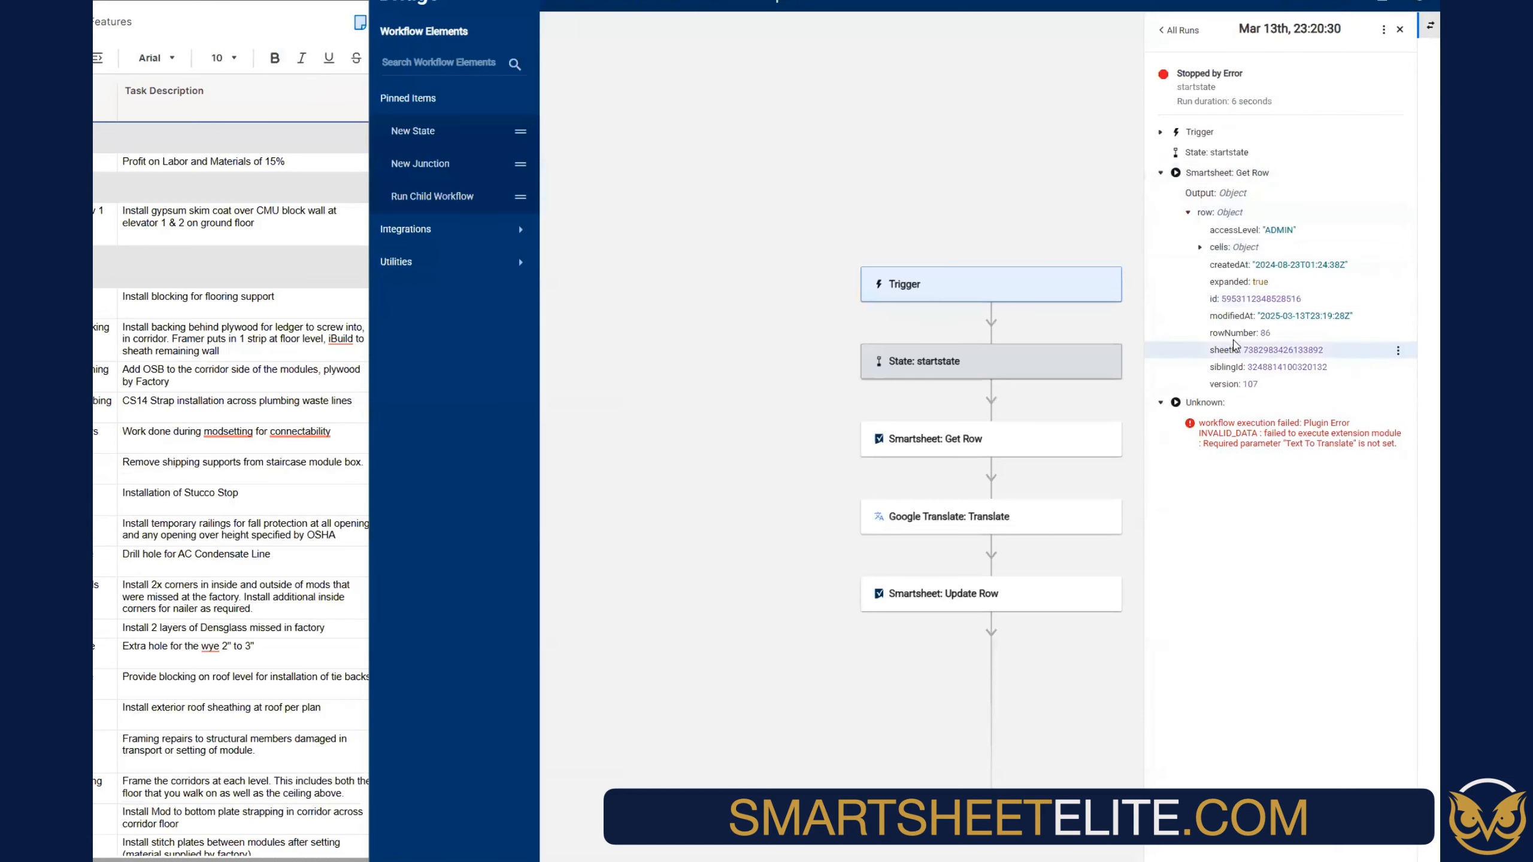
Look for the second stopped run's row in the sheet, and return to the run log list
{"action": "scroll", "coordinate": [230, 483], "scroll_direction": "down", "scroll_amount": 15}
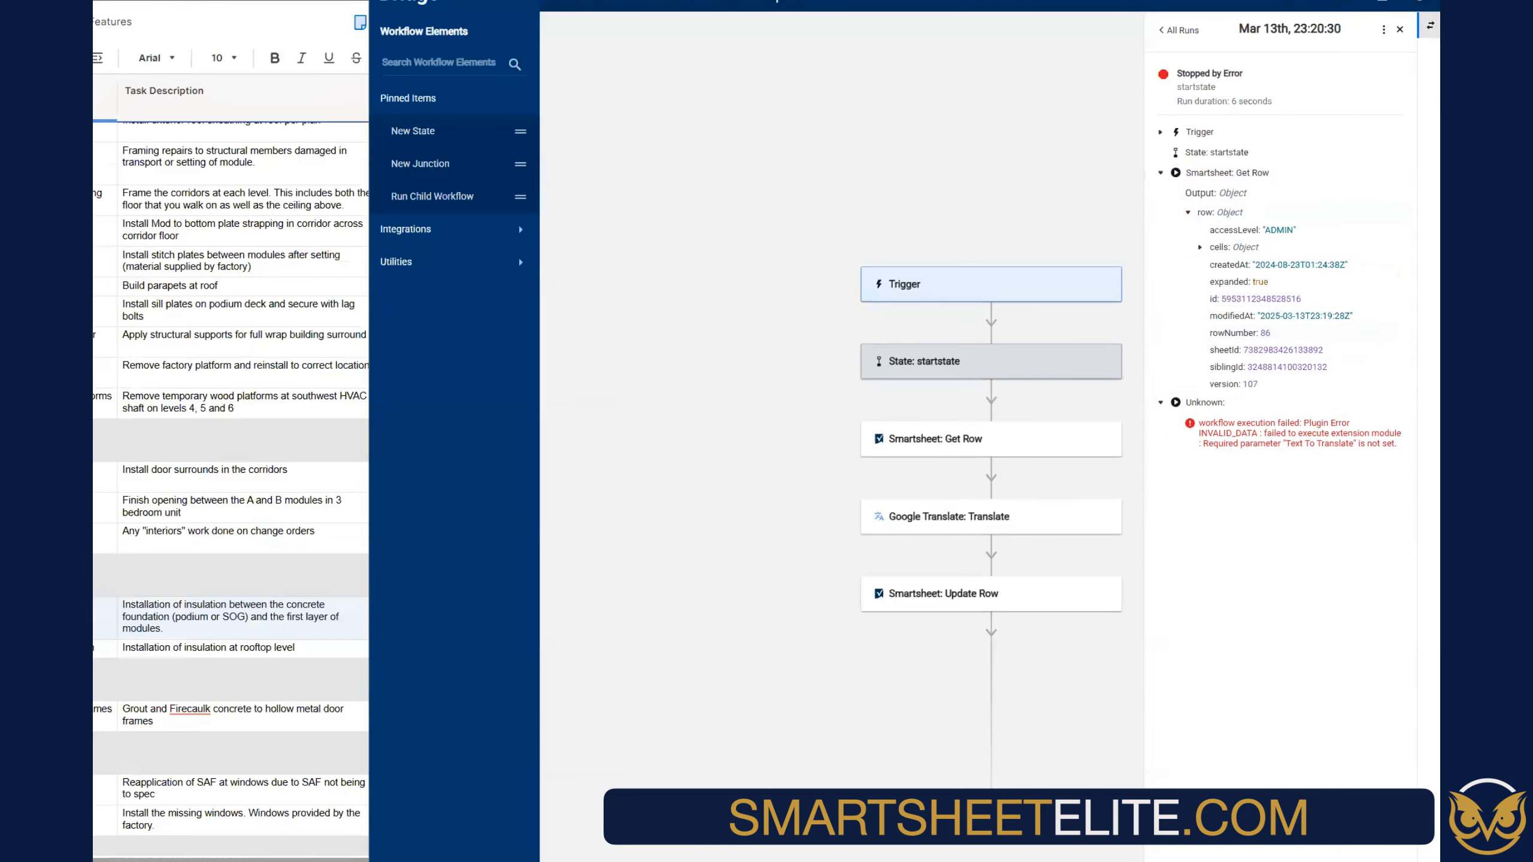
{"action": "scroll", "coordinate": [231, 483], "scroll_direction": "down", "scroll_amount": 10}
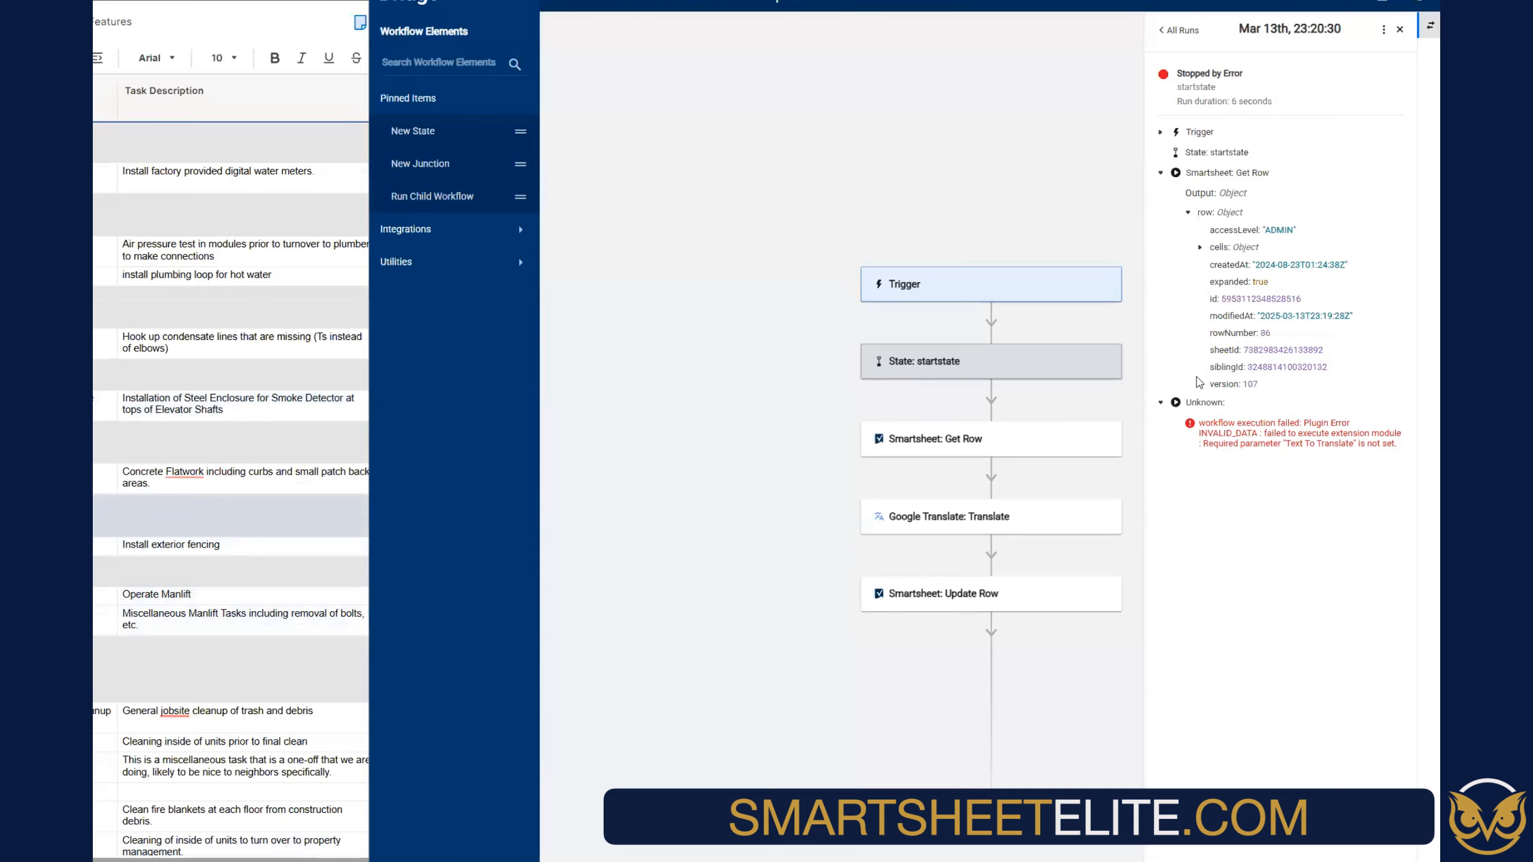
{"action": "left_click", "coordinate": [1160, 174]}
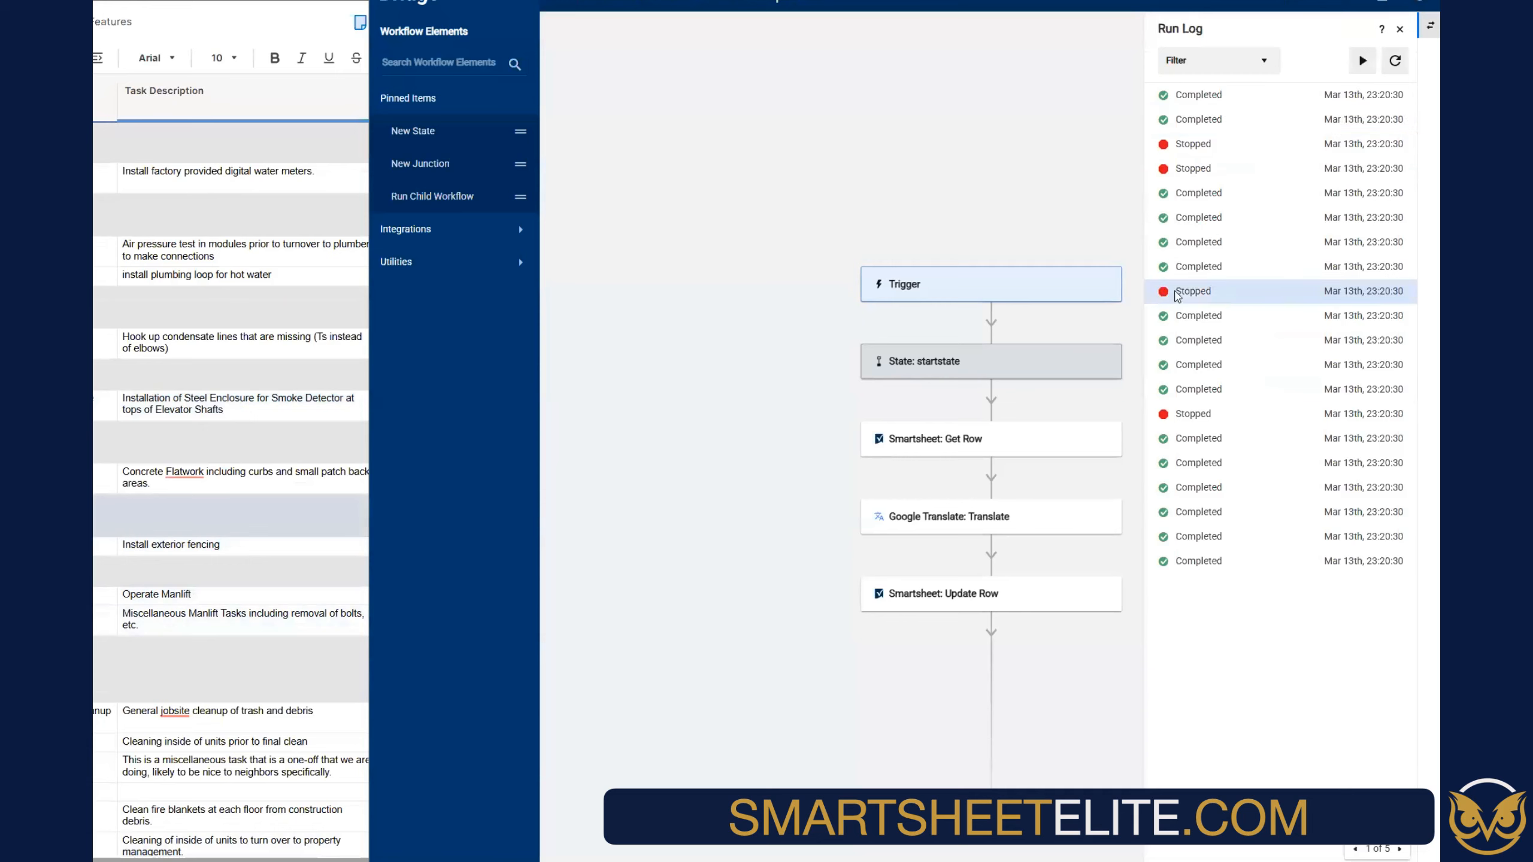
Expand the Get Row output of the third stopped run, locate its row in the sheet, and select the nearby blank Spanish description cells
{"action": "left_click", "coordinate": [1165, 292]}
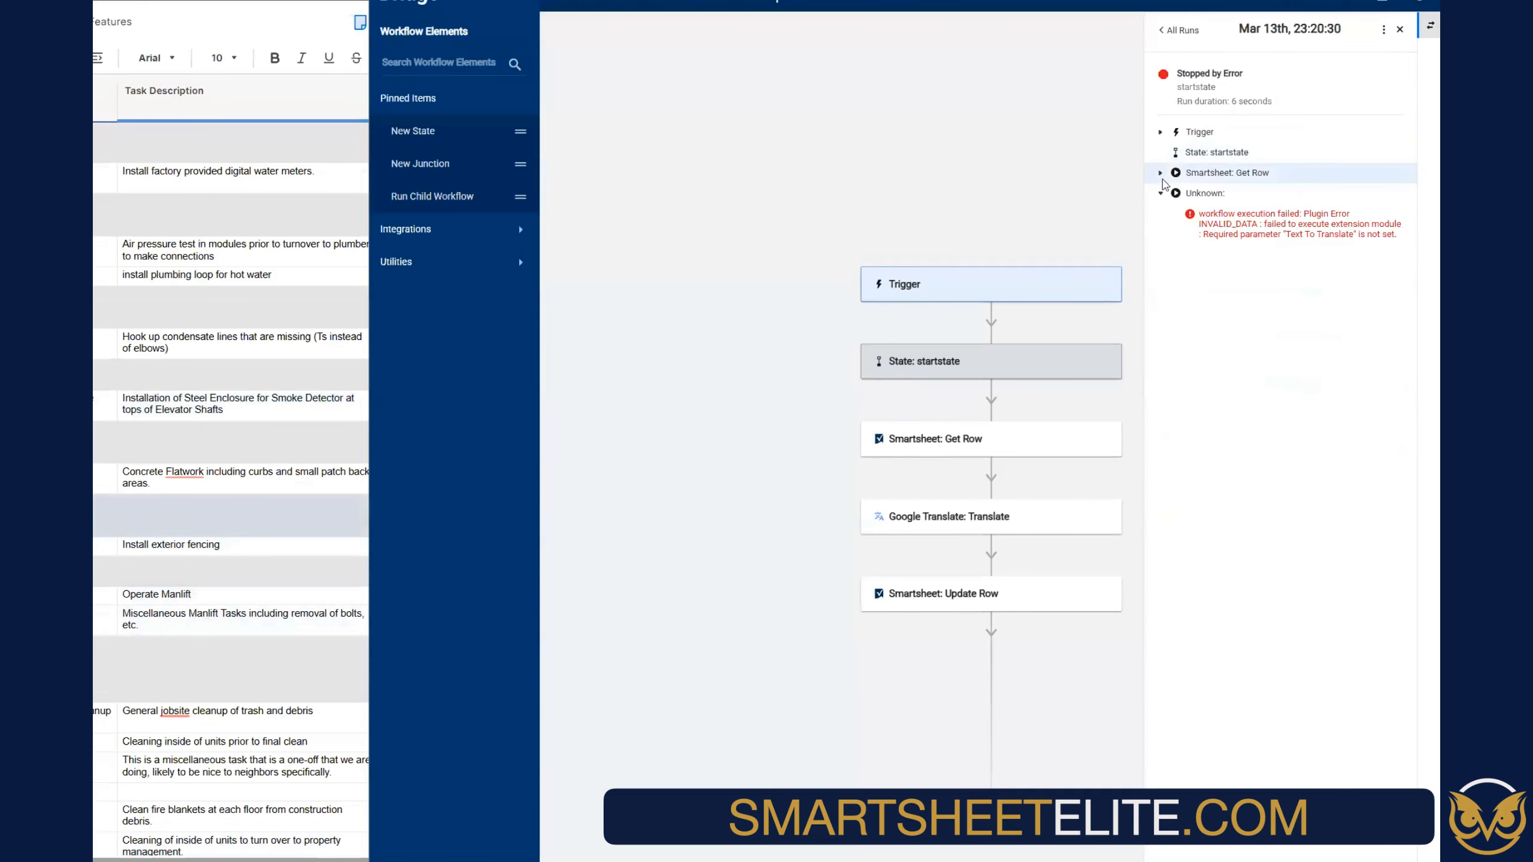
{"action": "left_click", "coordinate": [1160, 174]}
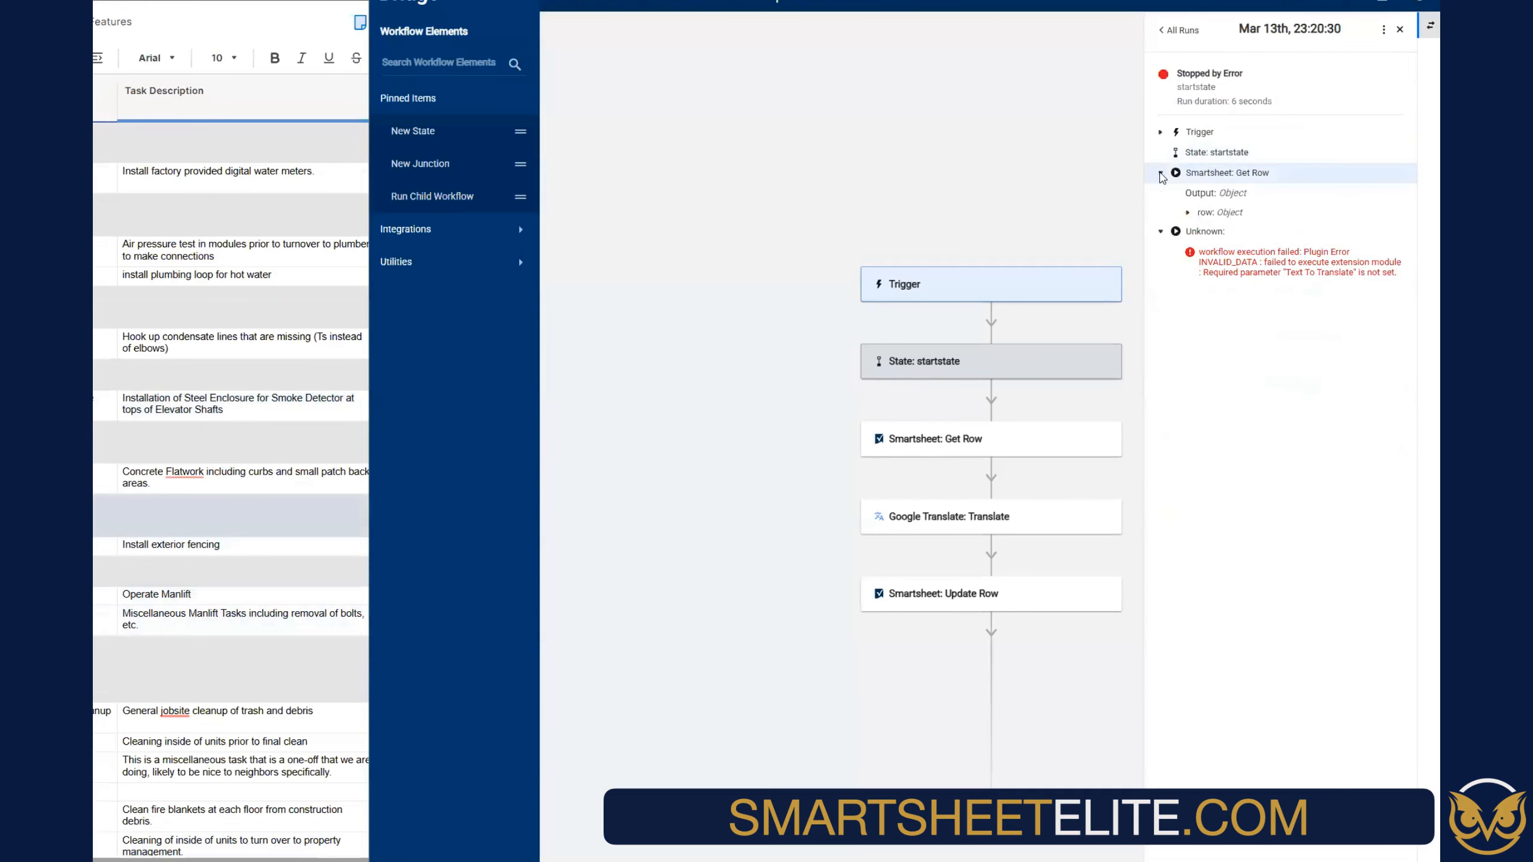
{"action": "left_click", "coordinate": [1188, 213]}
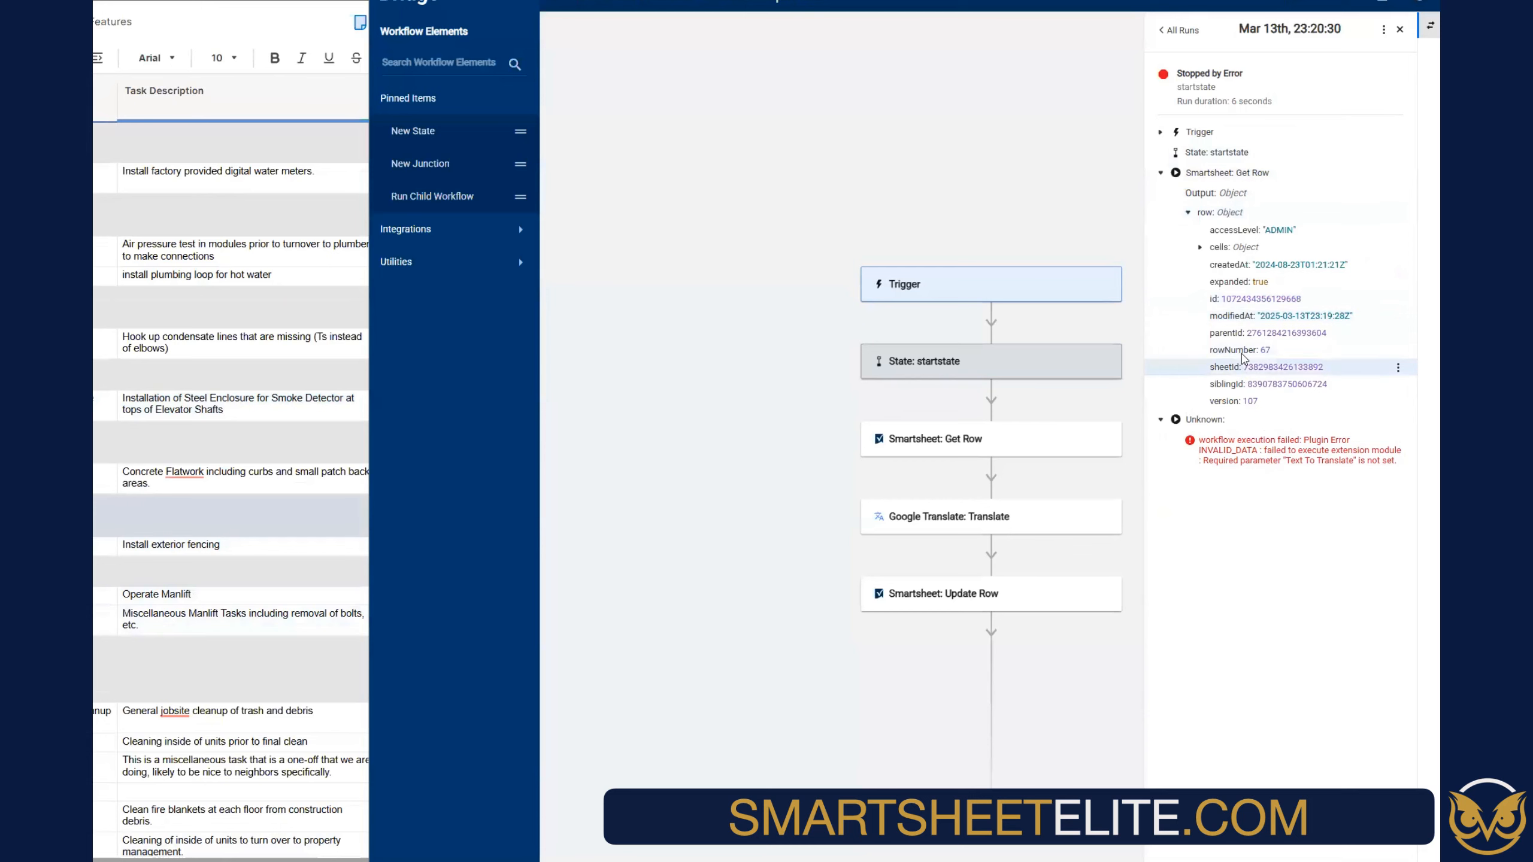
{"action": "scroll", "coordinate": [231, 483], "scroll_direction": "up", "scroll_amount": 6}
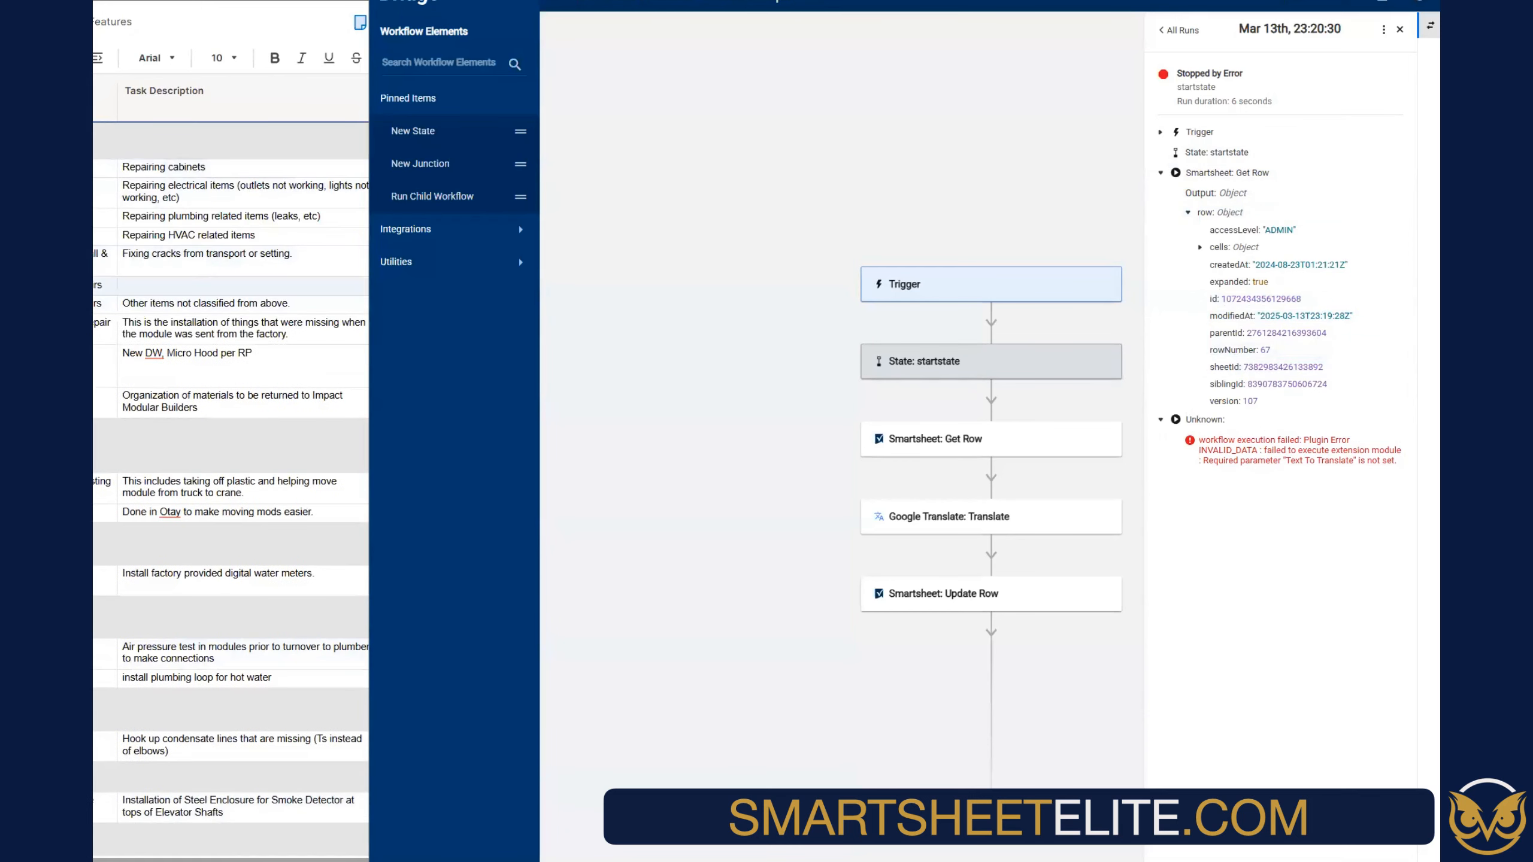
{"action": "left_click", "coordinate": [104, 284]}
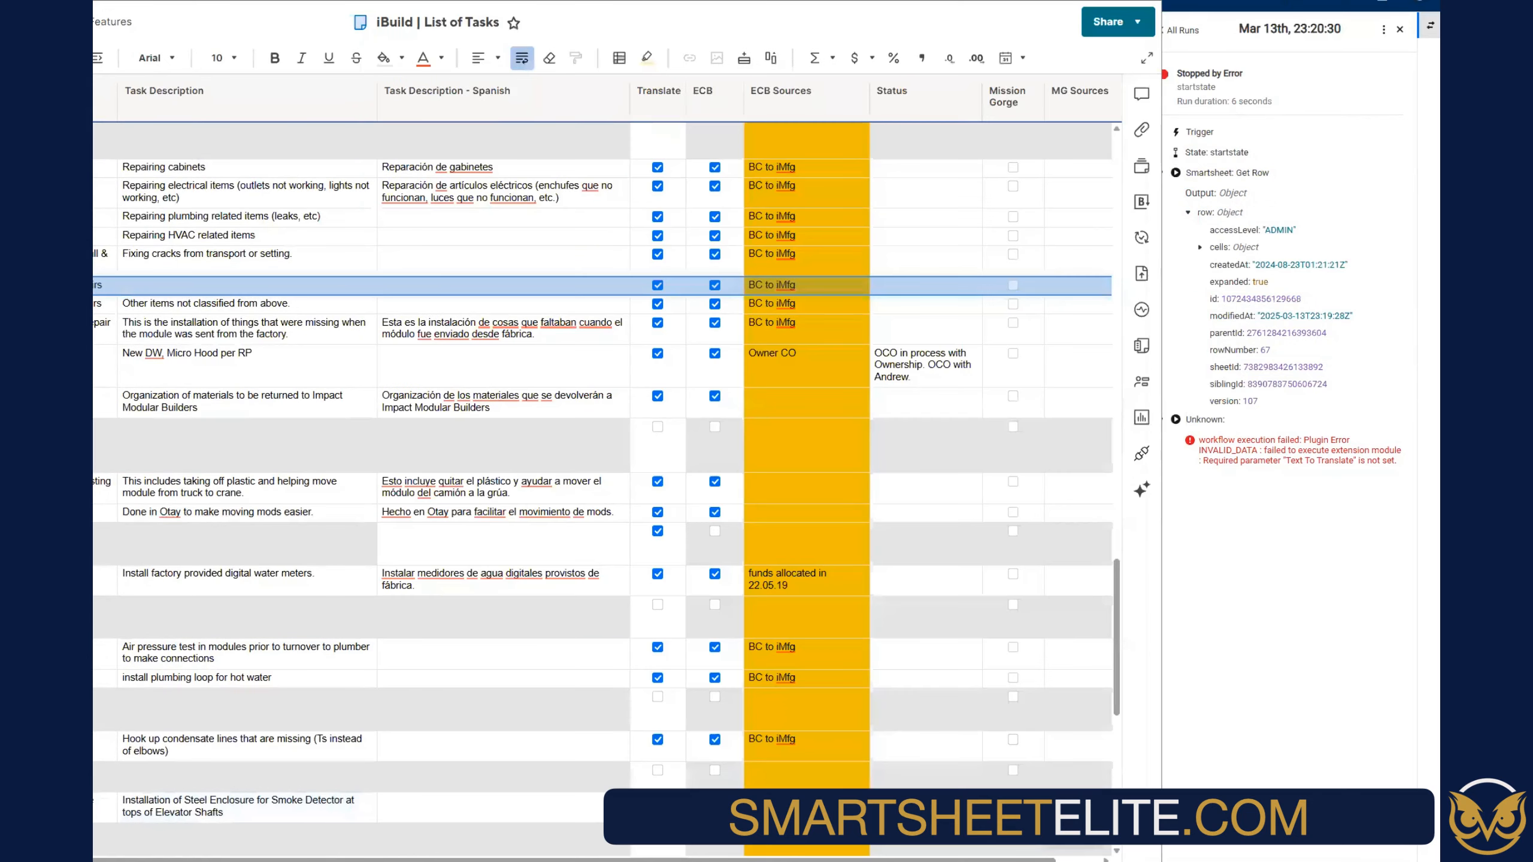
{"action": "left_click_drag", "start_coordinate": [474, 225], "coordinate": [474, 303]}
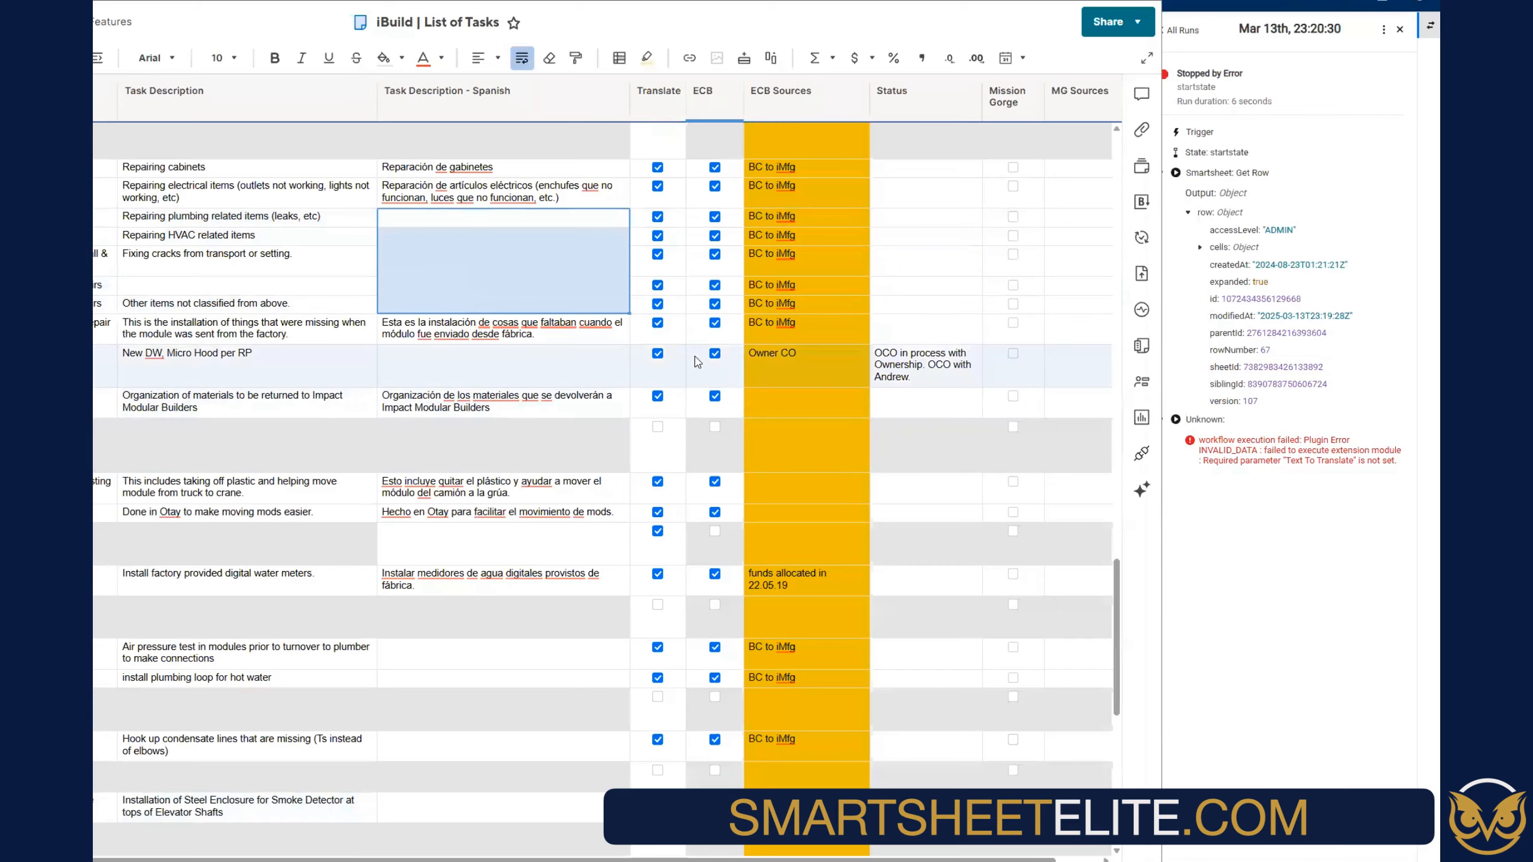
Clear every checkbox in the sheet's Translate column and reload the sheet
{"action": "scroll", "coordinate": [658, 532], "scroll_direction": "up", "scroll_amount": 5}
{"action": "left_click", "coordinate": [658, 91]}
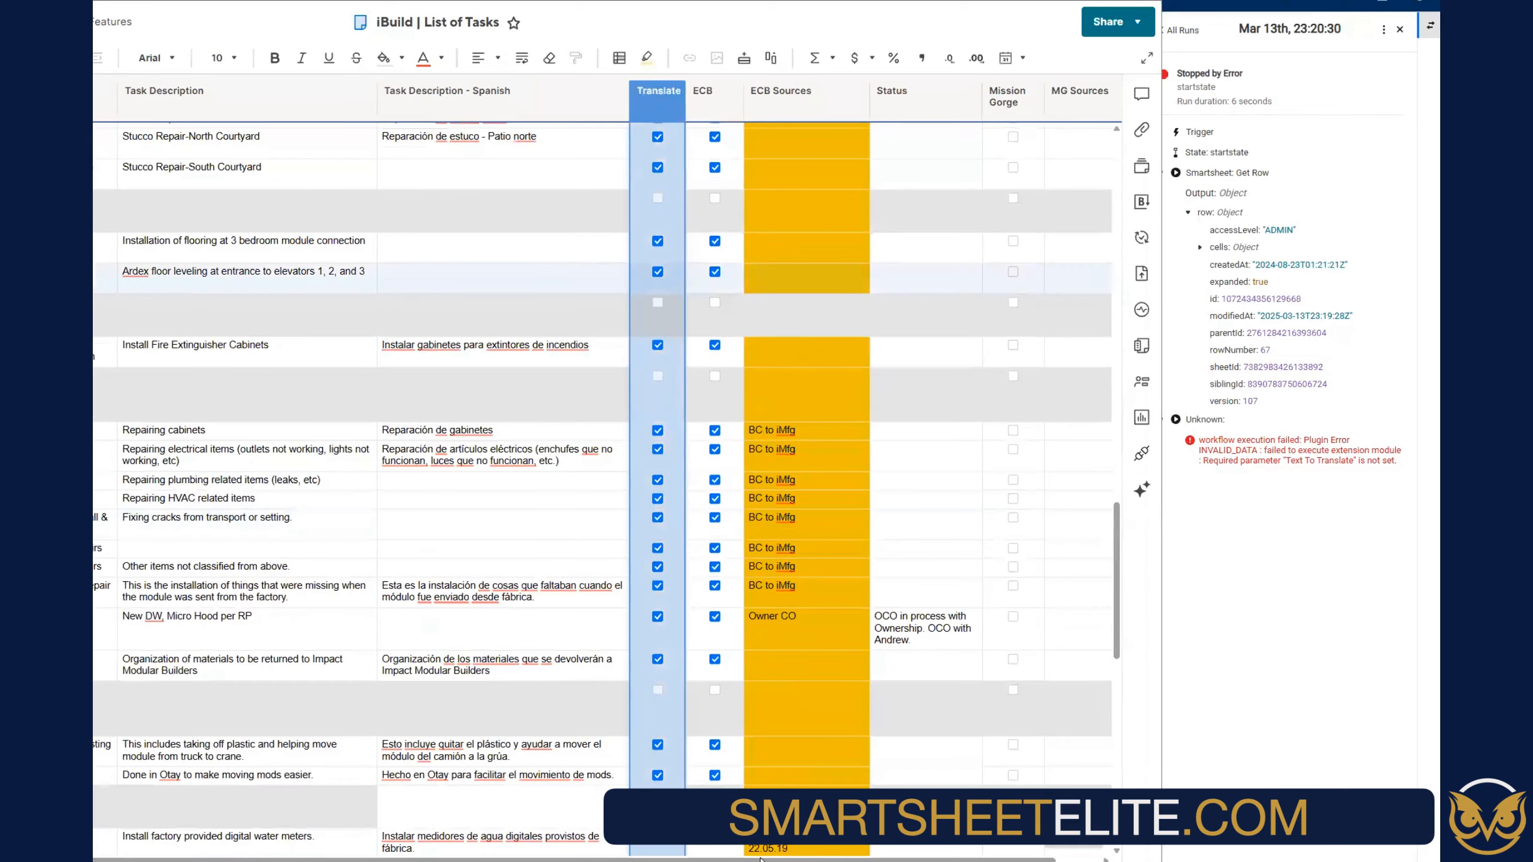
{"action": "key", "text": "Delete"}
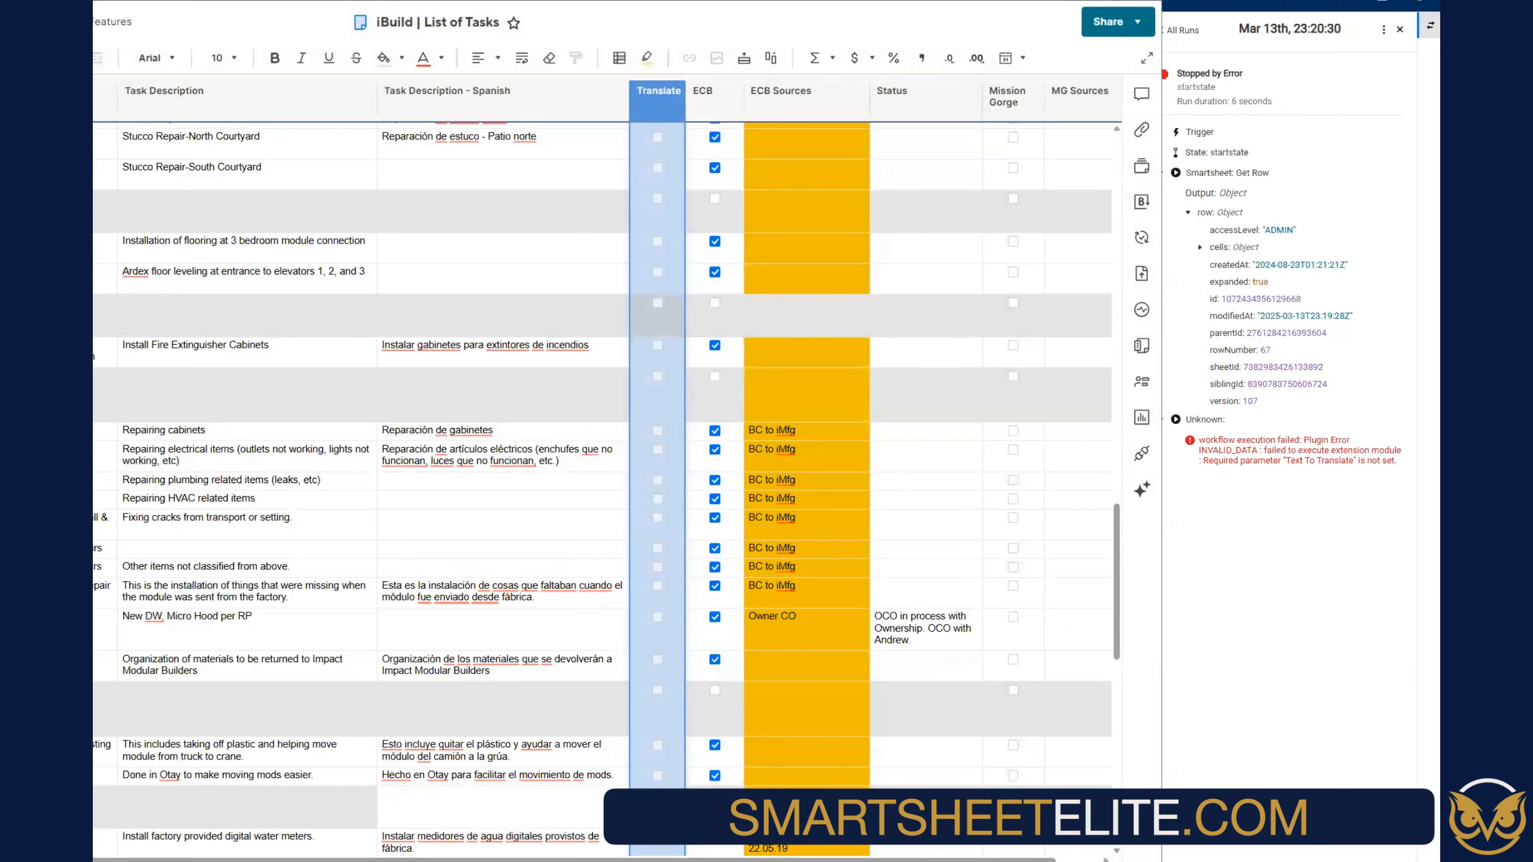
{"action": "key", "text": "F5"}
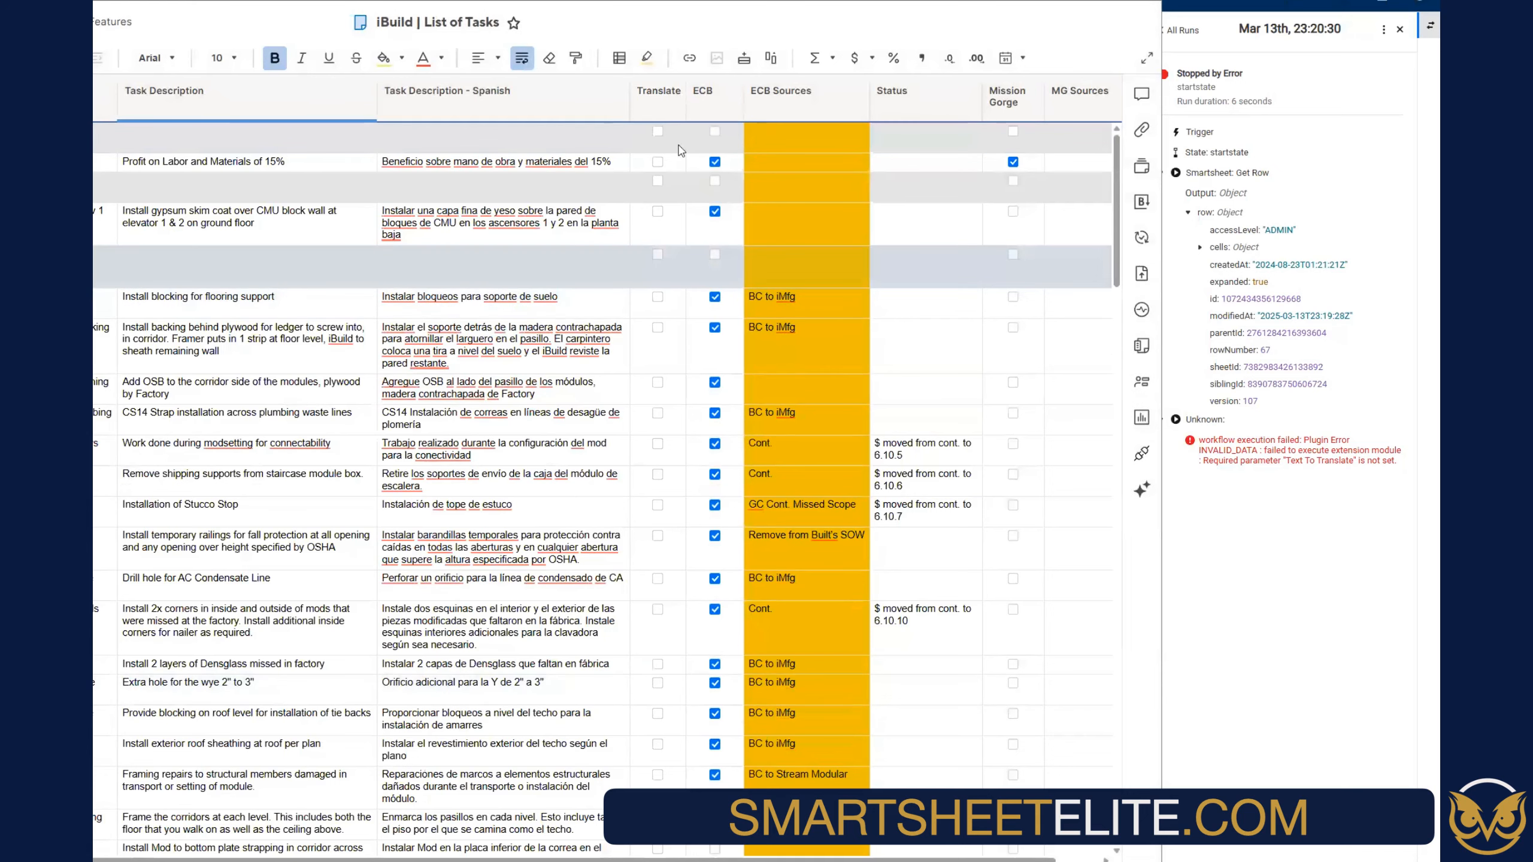
Return to the full run log, refresh it, and go to page 4 of the runs
{"action": "left_click", "coordinate": [1182, 30]}
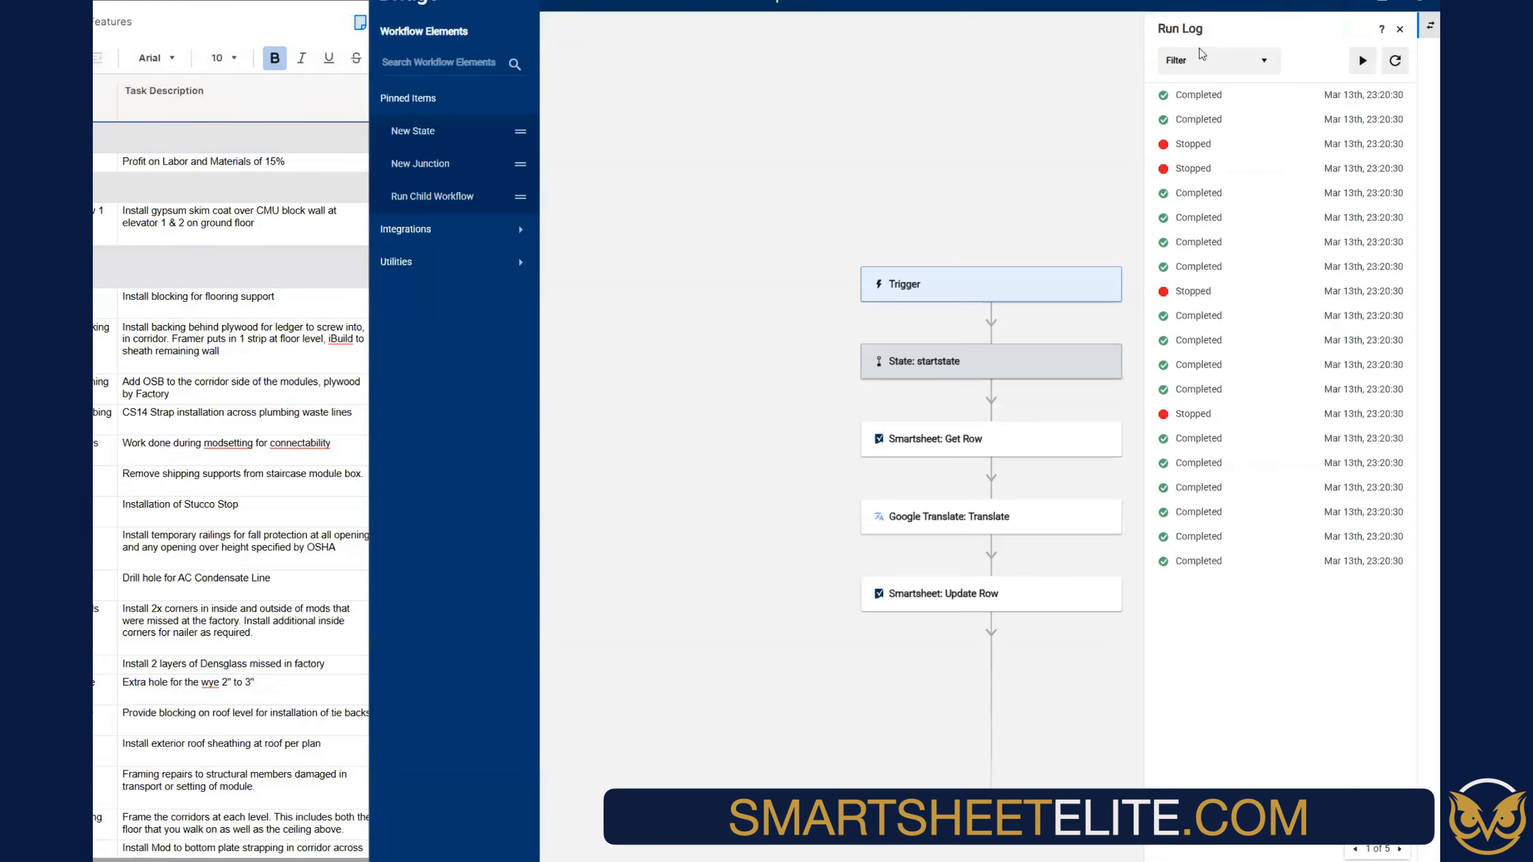
{"action": "left_click", "coordinate": [1395, 61]}
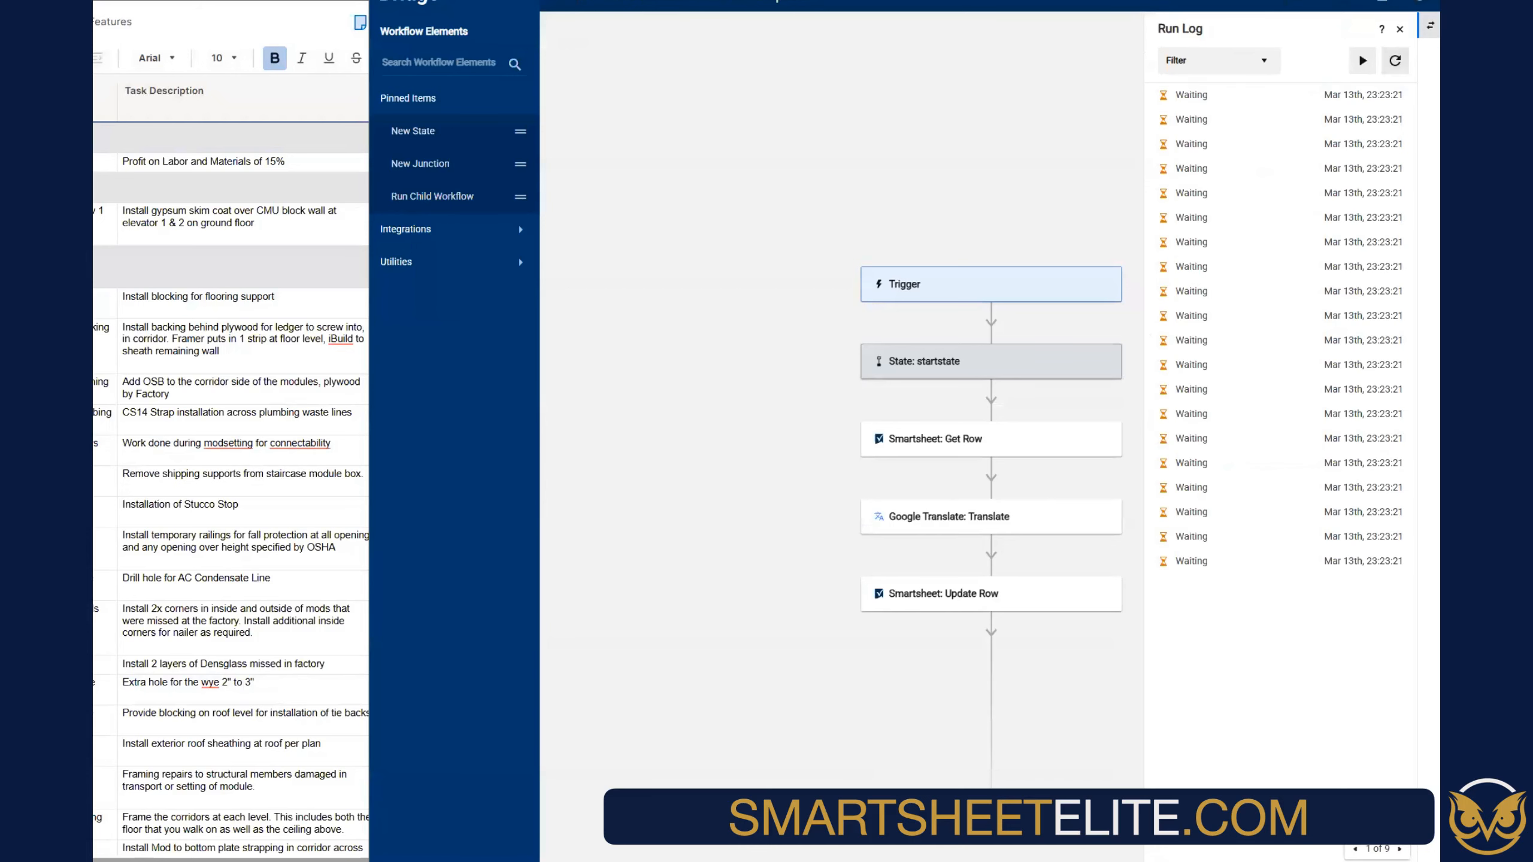
{"action": "left_click", "coordinate": [1398, 849]}
{"action": "left_click", "coordinate": [1398, 849]}
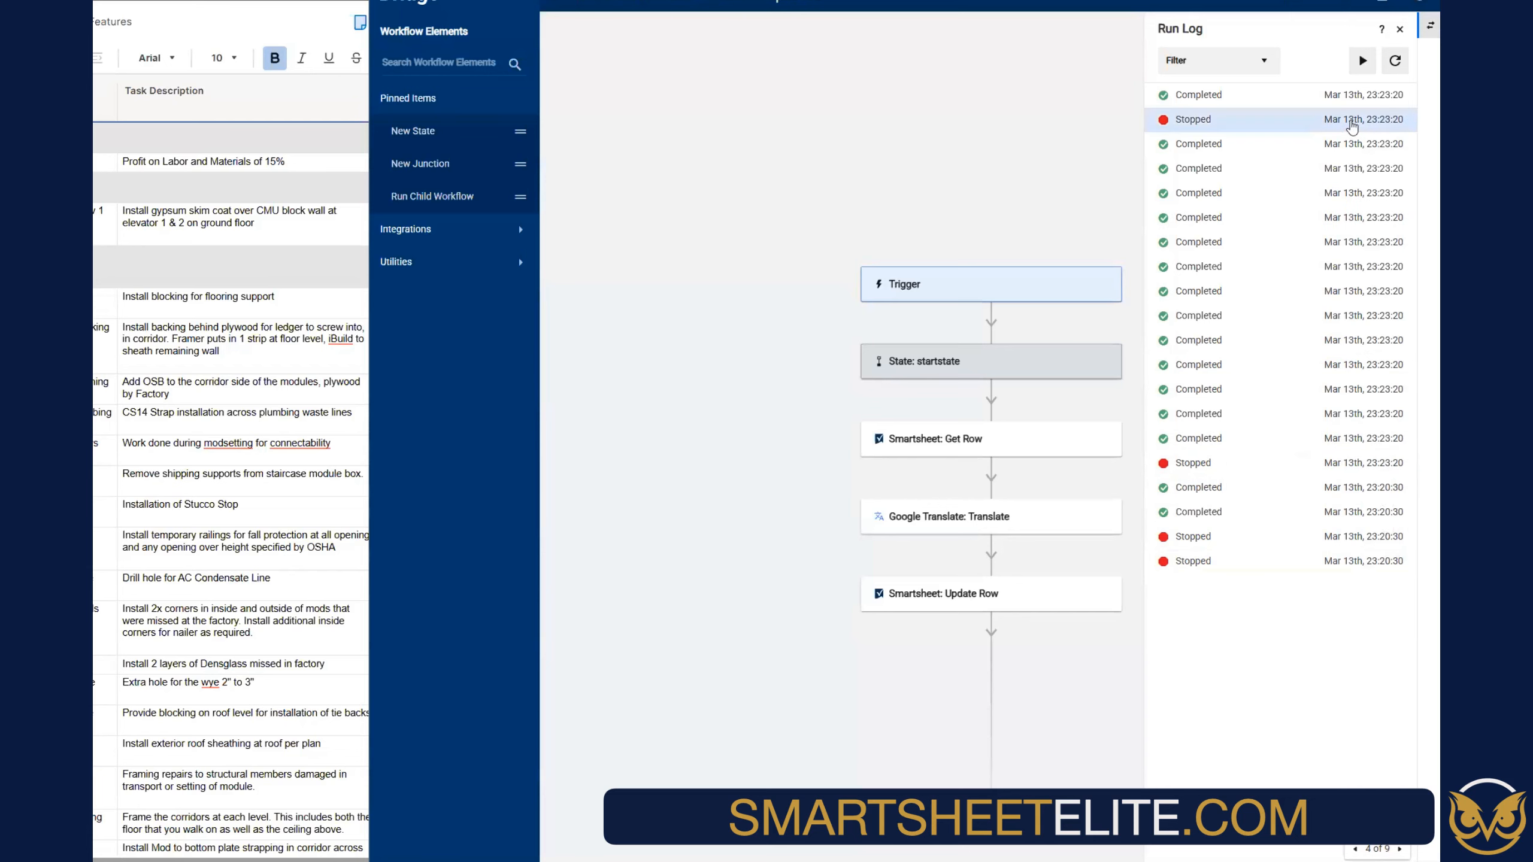
Expand the Get Row output of the first stopped run on this page and look for its row in the sheet
{"action": "left_click", "coordinate": [1163, 120]}
{"action": "left_click", "coordinate": [1161, 173]}
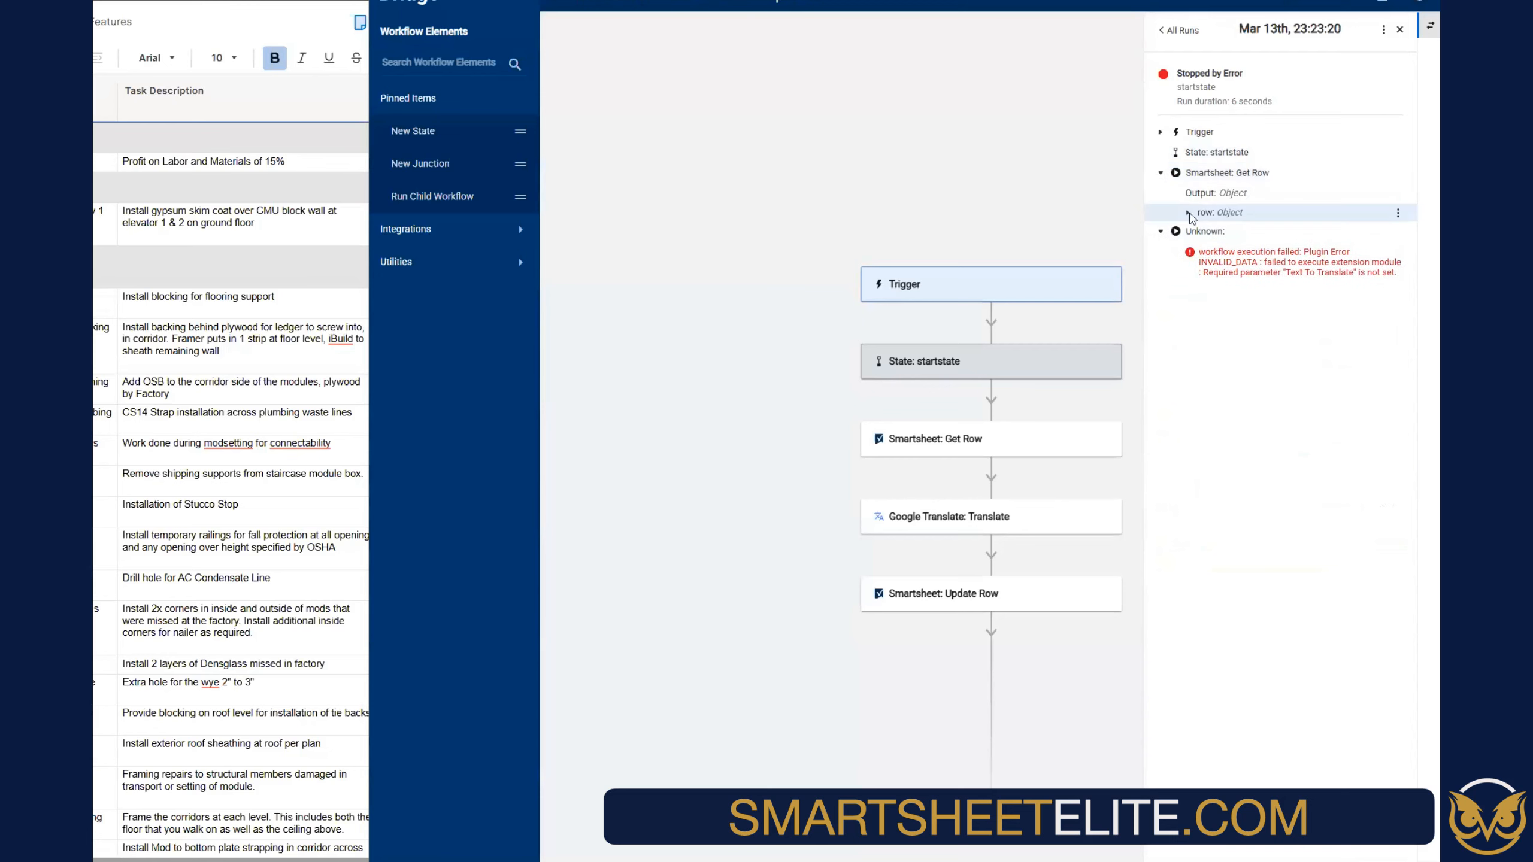
{"action": "left_click", "coordinate": [1187, 212]}
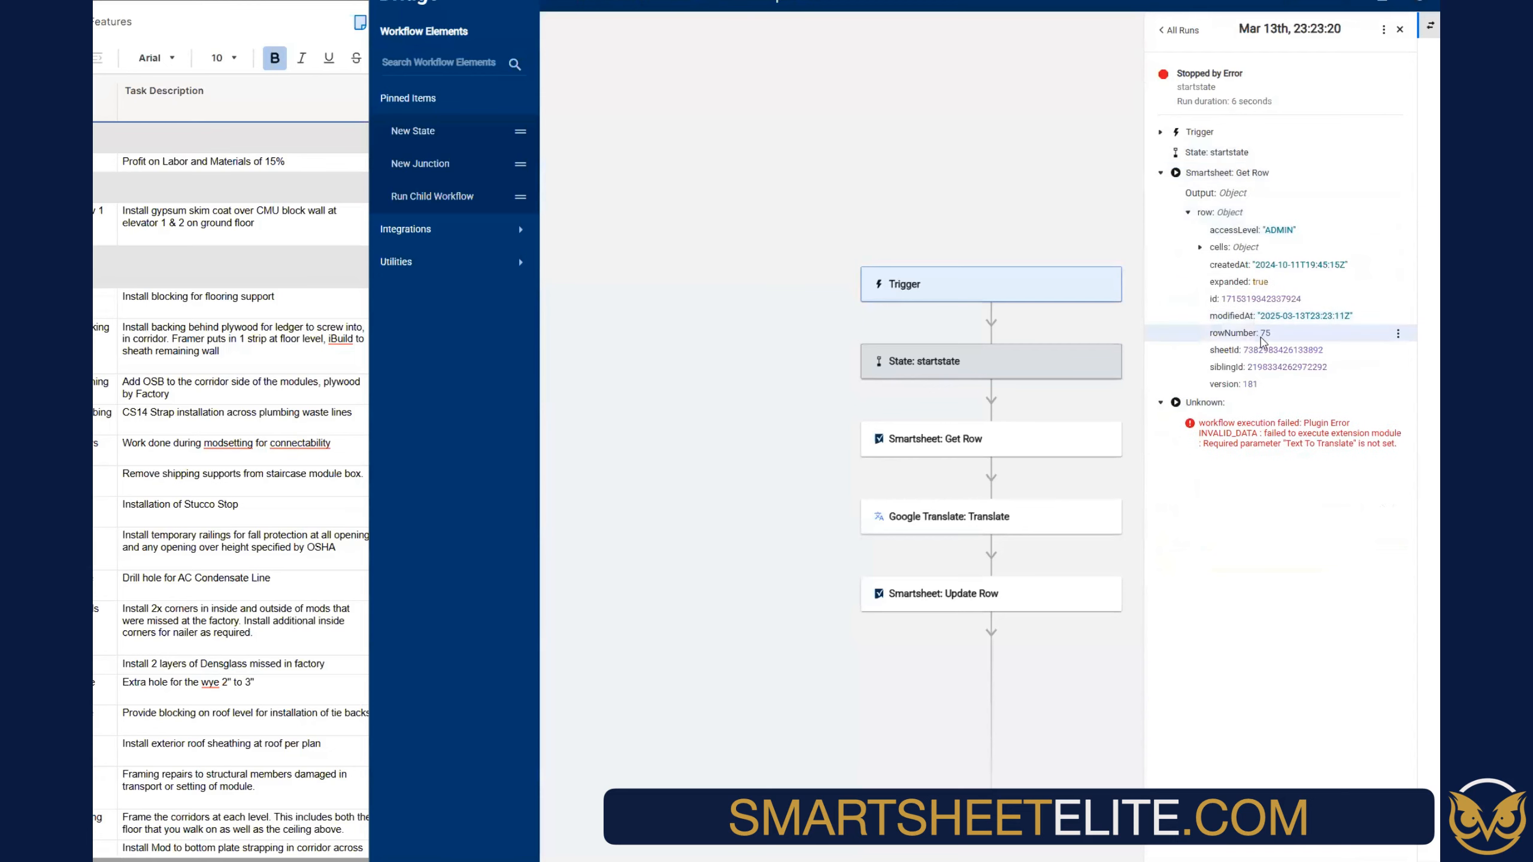
{"action": "scroll", "coordinate": [169, 736], "scroll_direction": "down", "scroll_amount": 5}
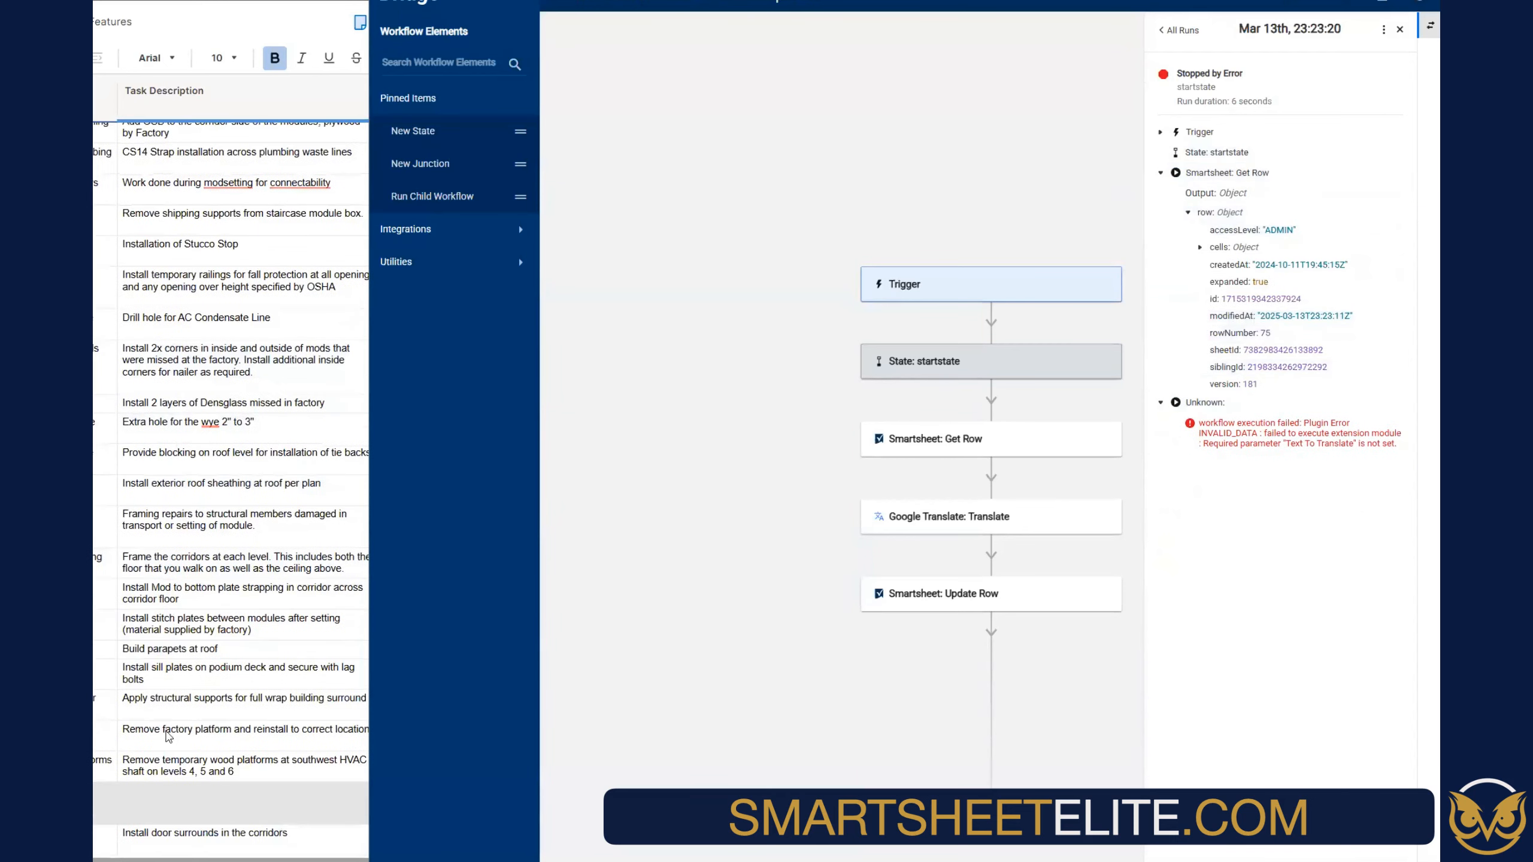
{"action": "scroll", "coordinate": [169, 737], "scroll_direction": "down", "scroll_amount": 5}
{"action": "scroll", "coordinate": [241, 547], "scroll_direction": "down", "scroll_amount": 10}
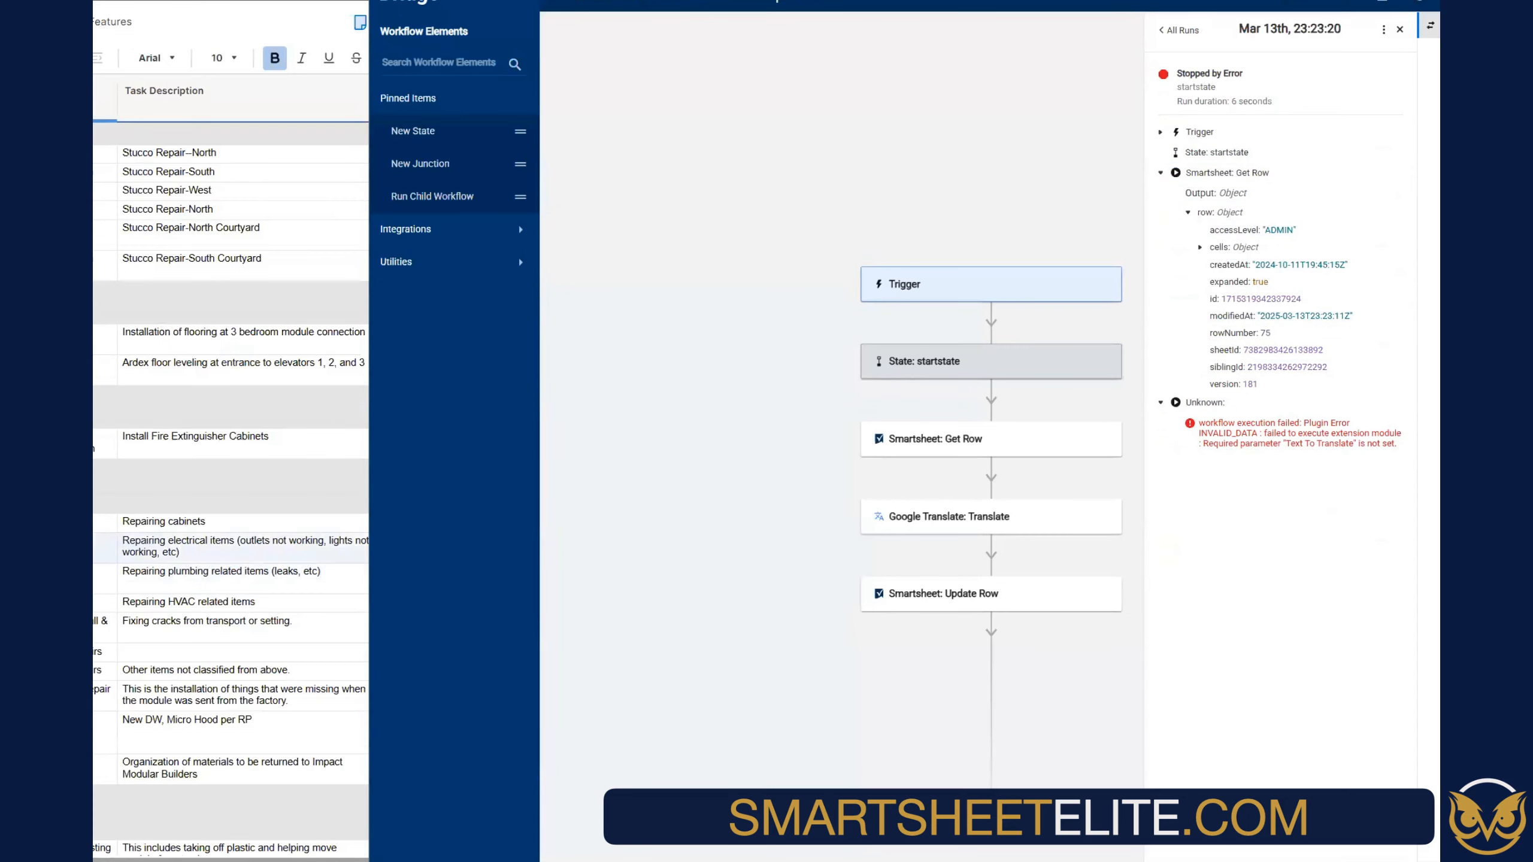
{"action": "scroll", "coordinate": [242, 489], "scroll_direction": "down", "scroll_amount": 5}
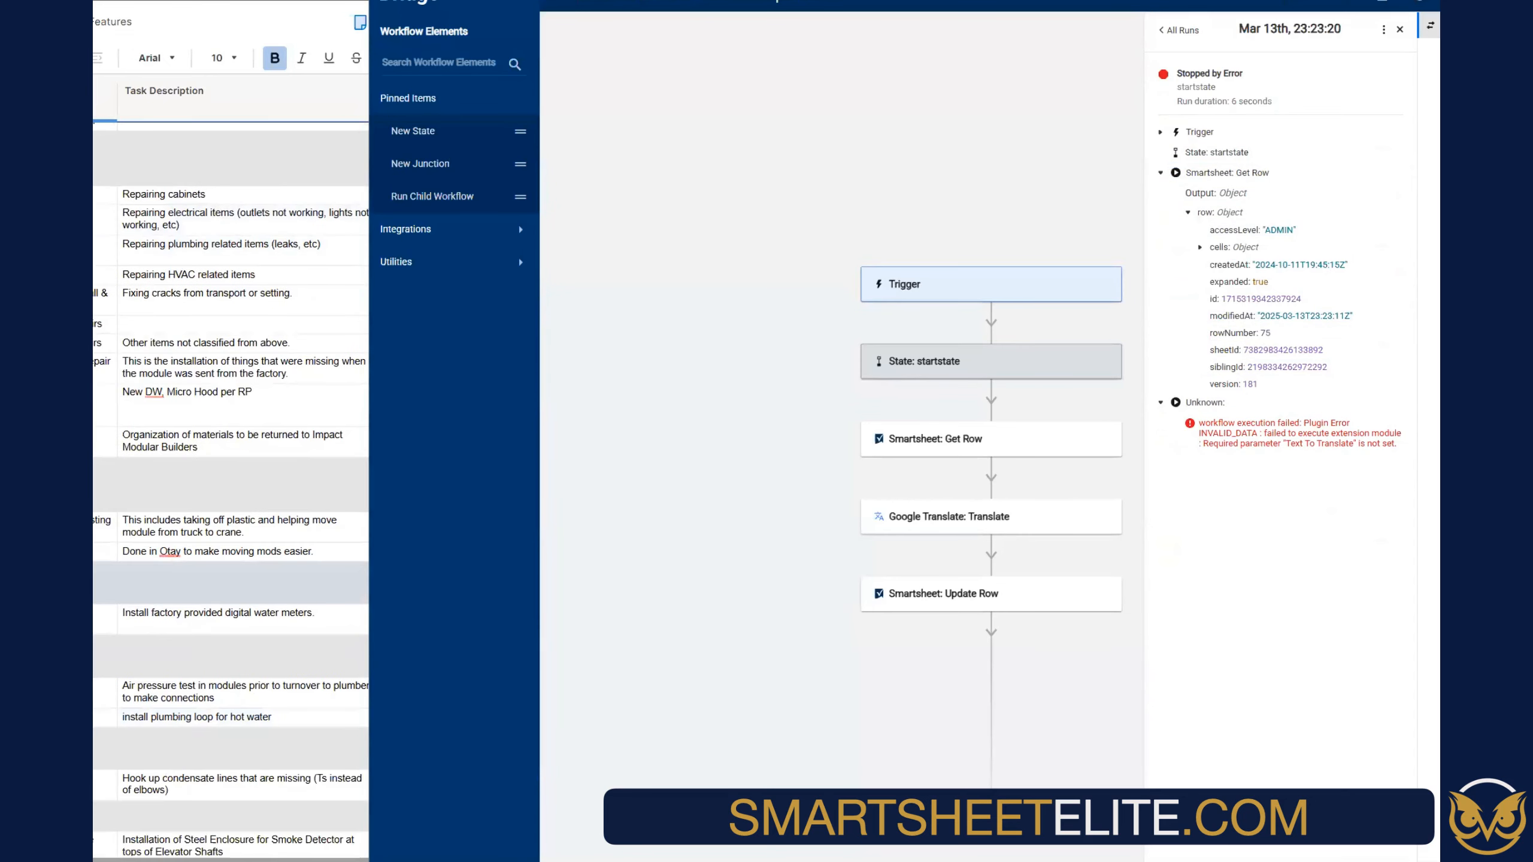
Close the run details and page back through the run log to page 1, checking for stopped runs
{"action": "left_click", "coordinate": [1179, 30]}
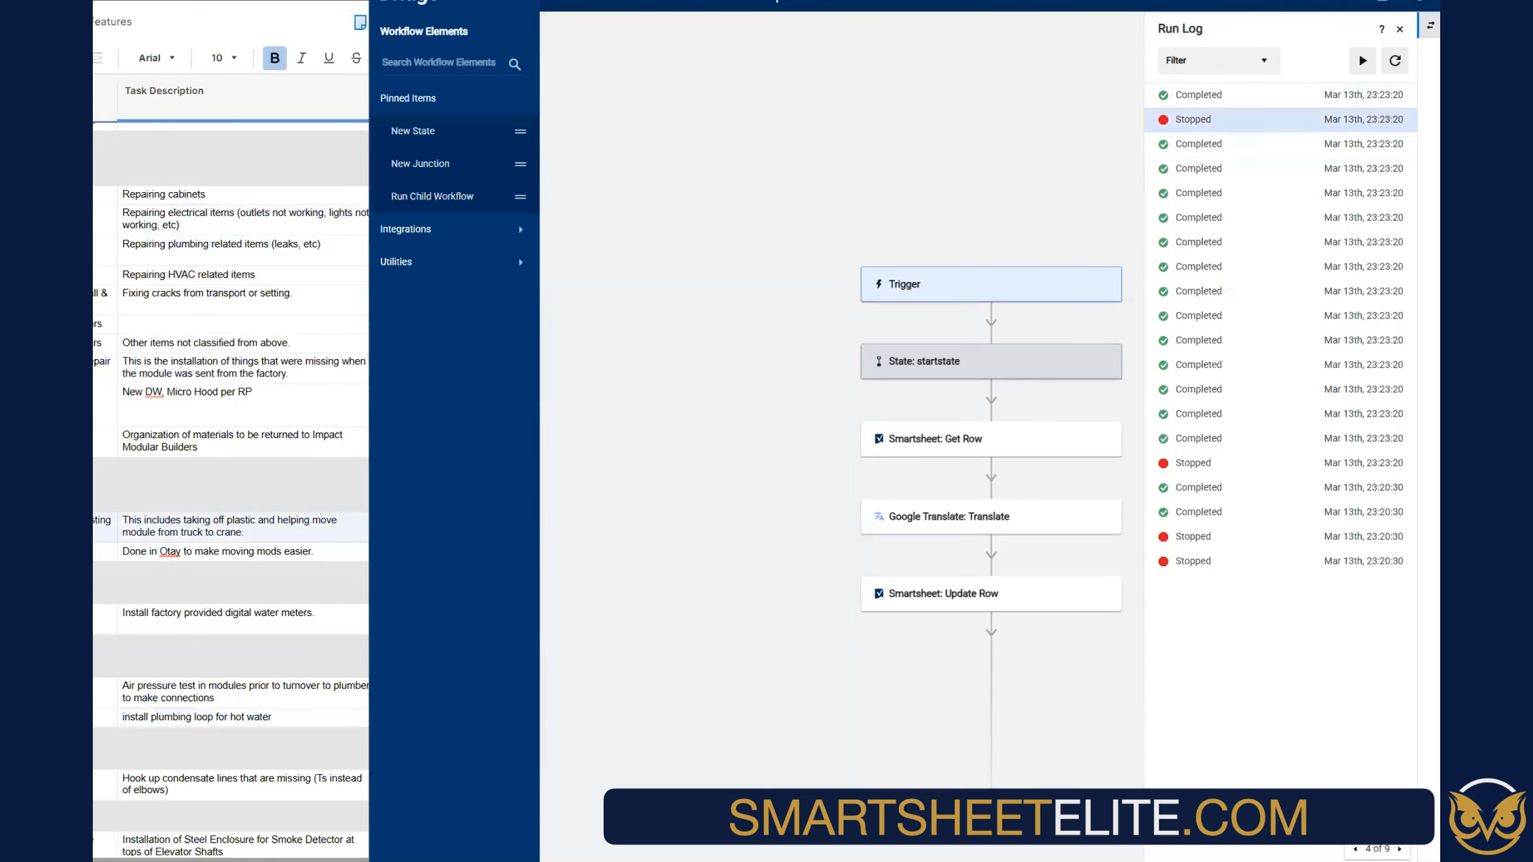
{"action": "left_click", "coordinate": [1355, 848]}
{"action": "left_click", "coordinate": [1355, 849]}
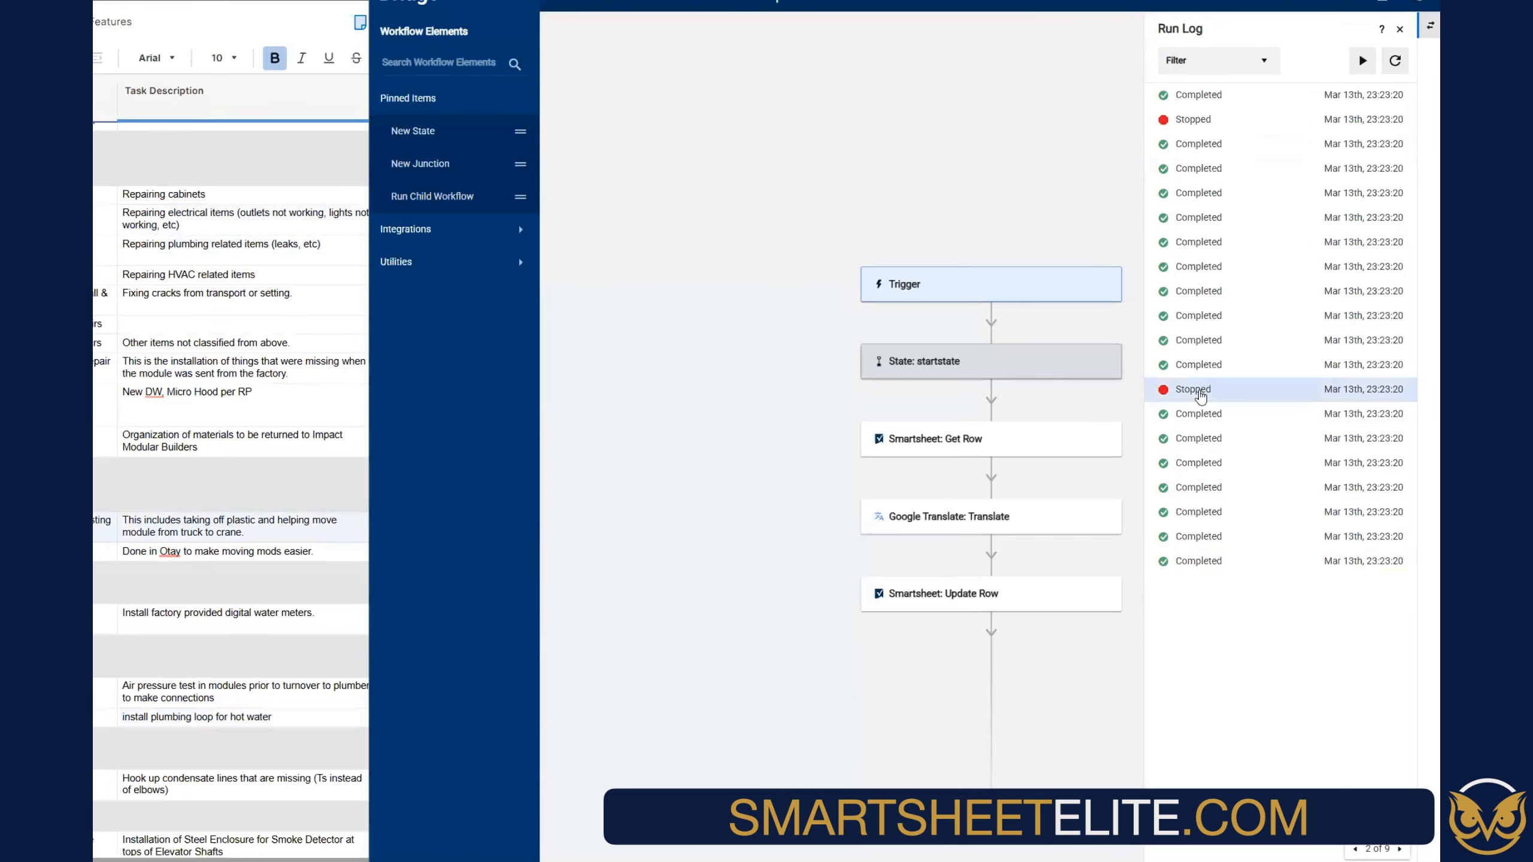
{"action": "left_click", "coordinate": [1355, 848]}
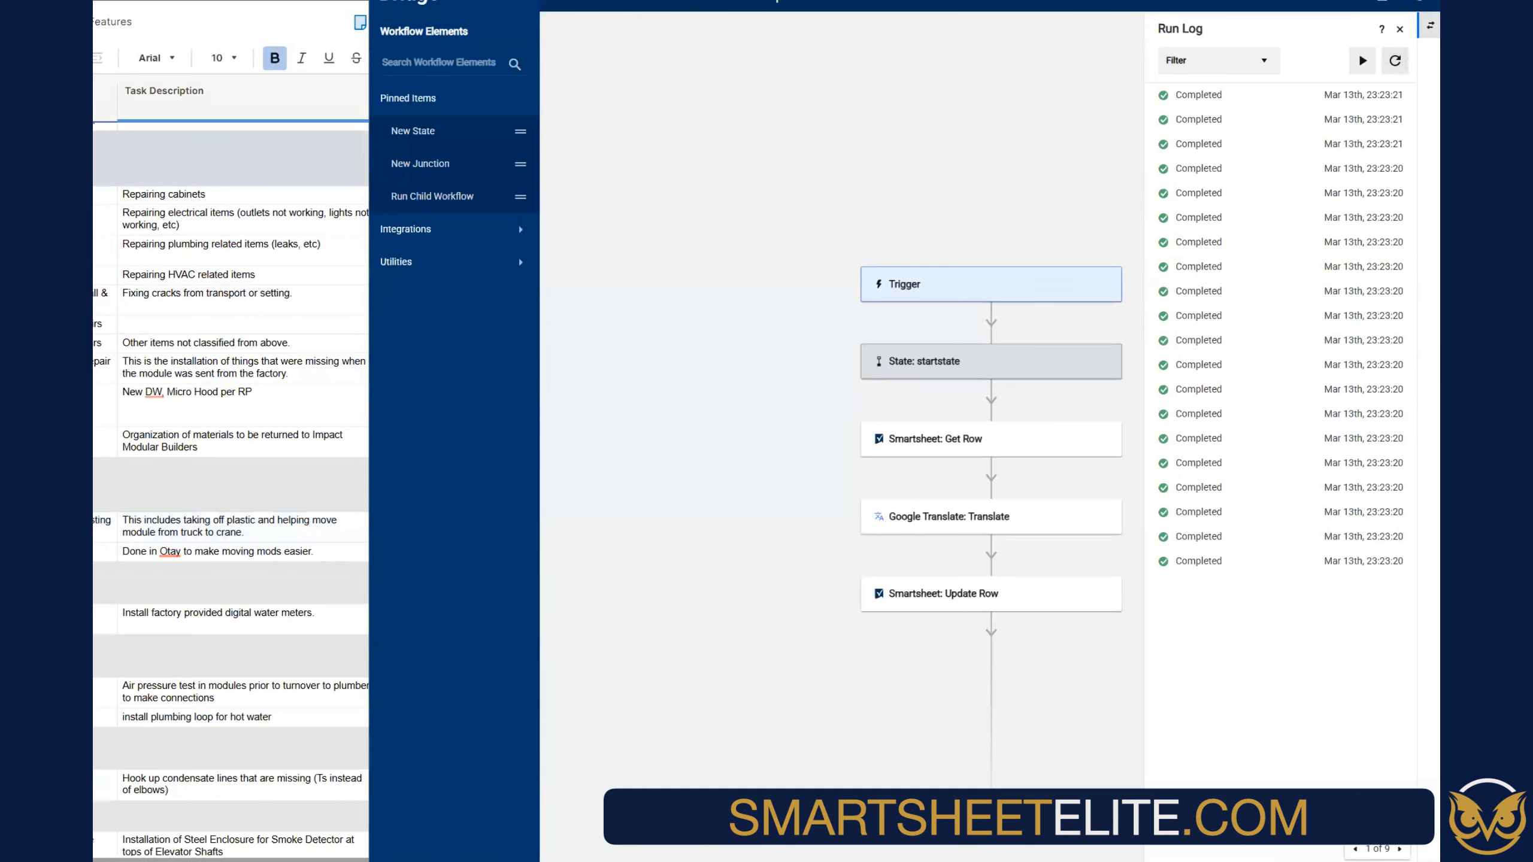
Review the Task Description - Spanish column, from the lower rows back up to the first rows of the sheet
{"action": "left_click", "coordinate": [248, 158]}
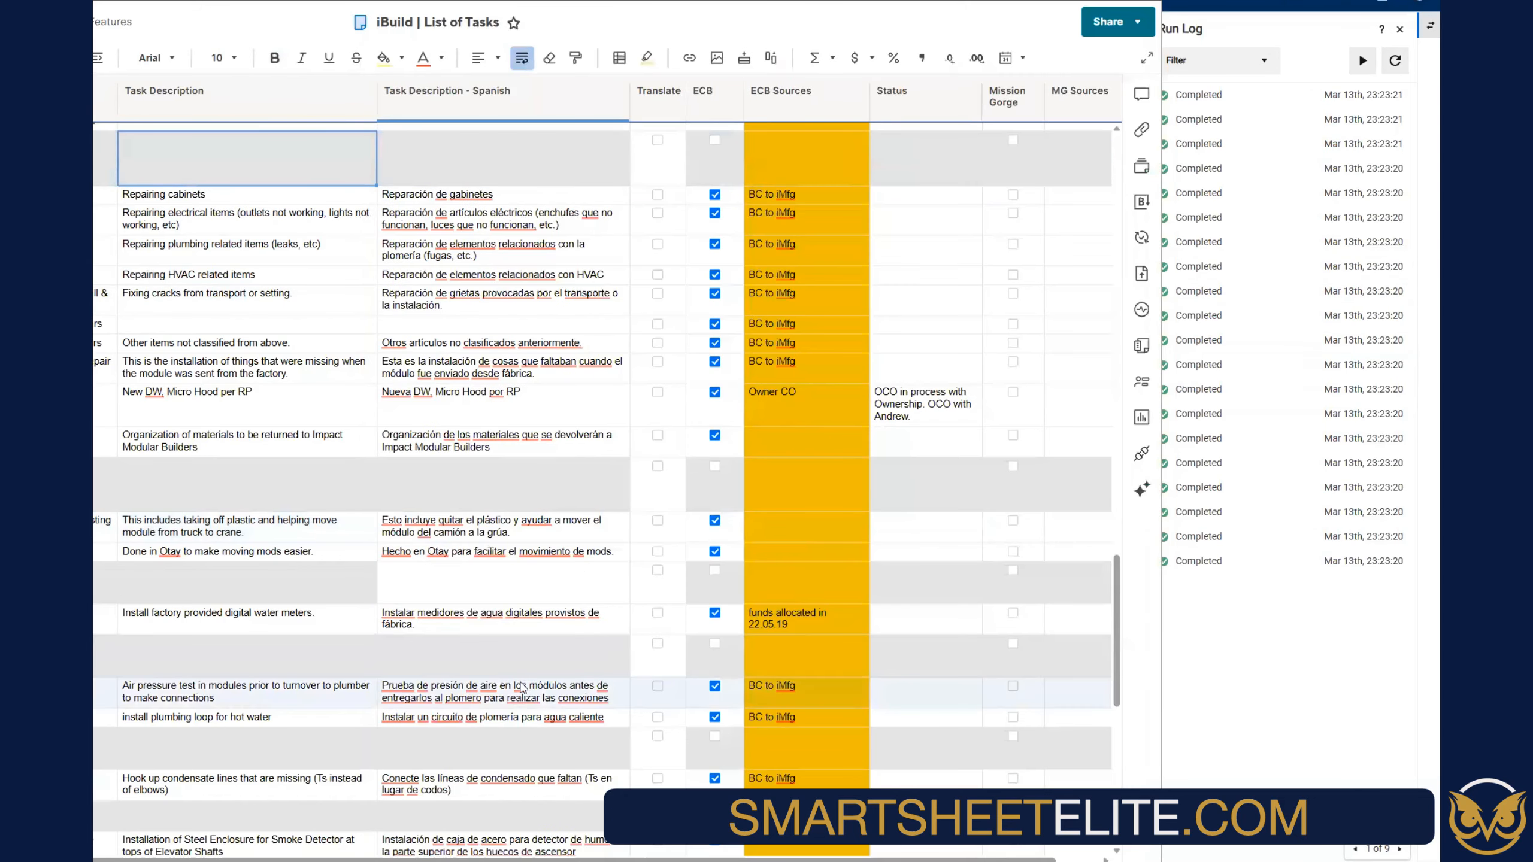
{"action": "scroll", "coordinate": [519, 682], "scroll_direction": "down", "scroll_amount": 10}
{"action": "scroll", "coordinate": [520, 682], "scroll_direction": "up", "scroll_amount": 10}
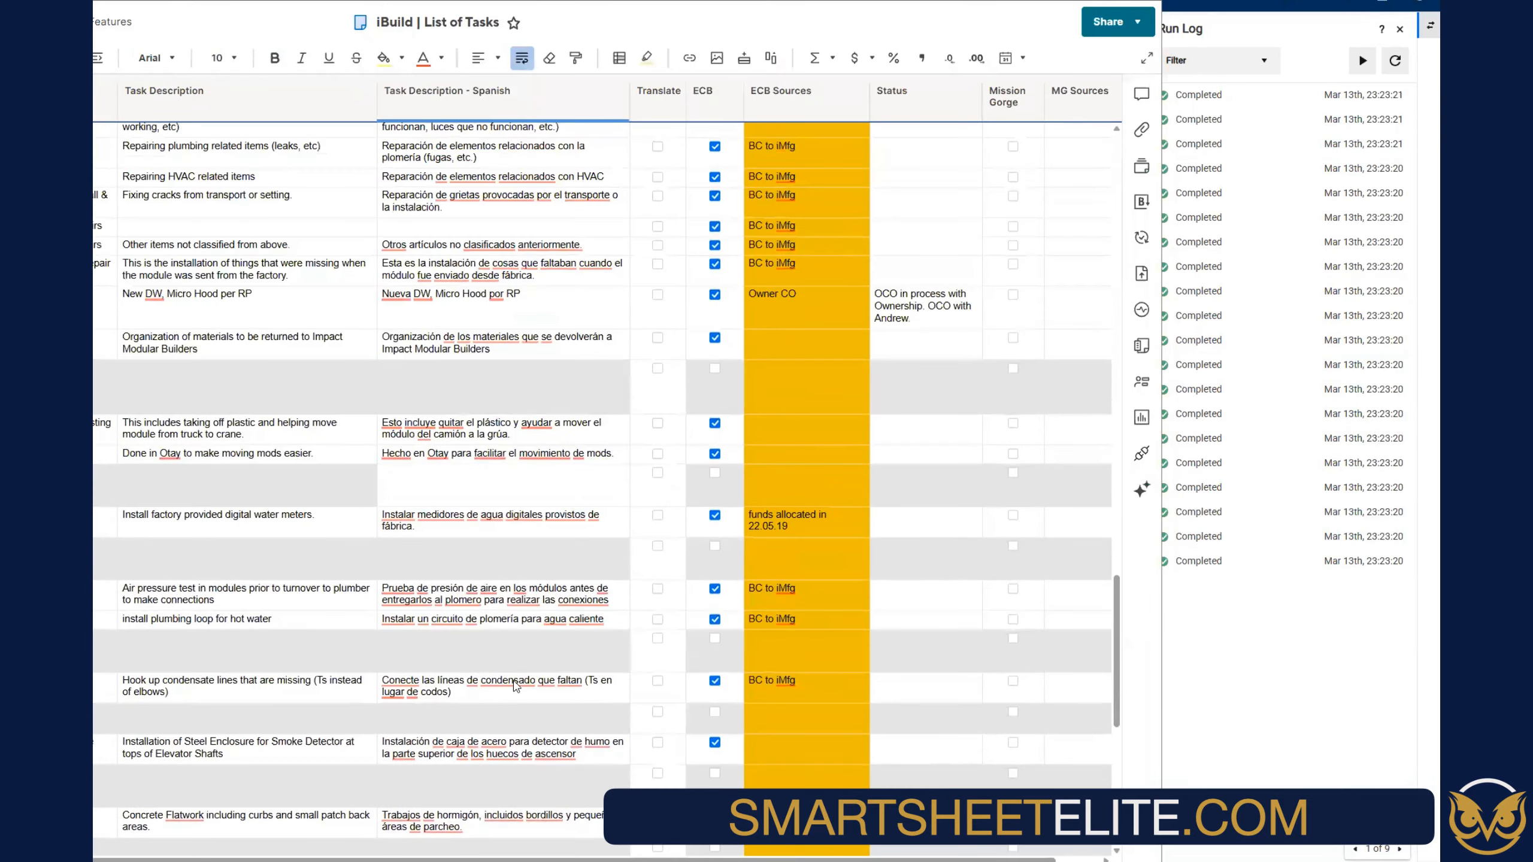
{"action": "scroll", "coordinate": [516, 686], "scroll_direction": "up", "scroll_amount": 10}
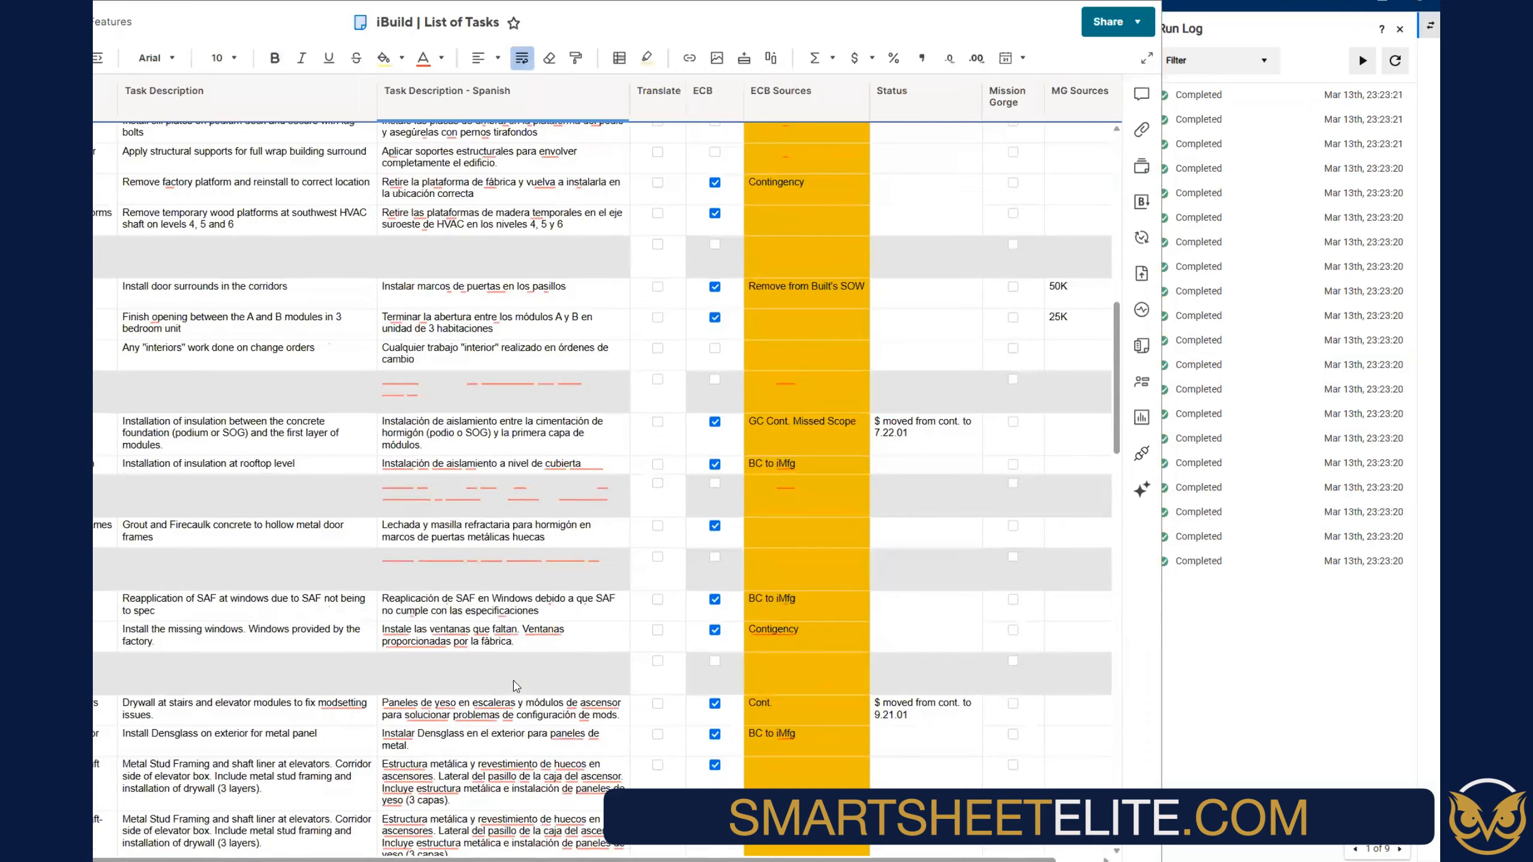
{"action": "scroll", "coordinate": [513, 687], "scroll_direction": "up", "scroll_amount": 5}
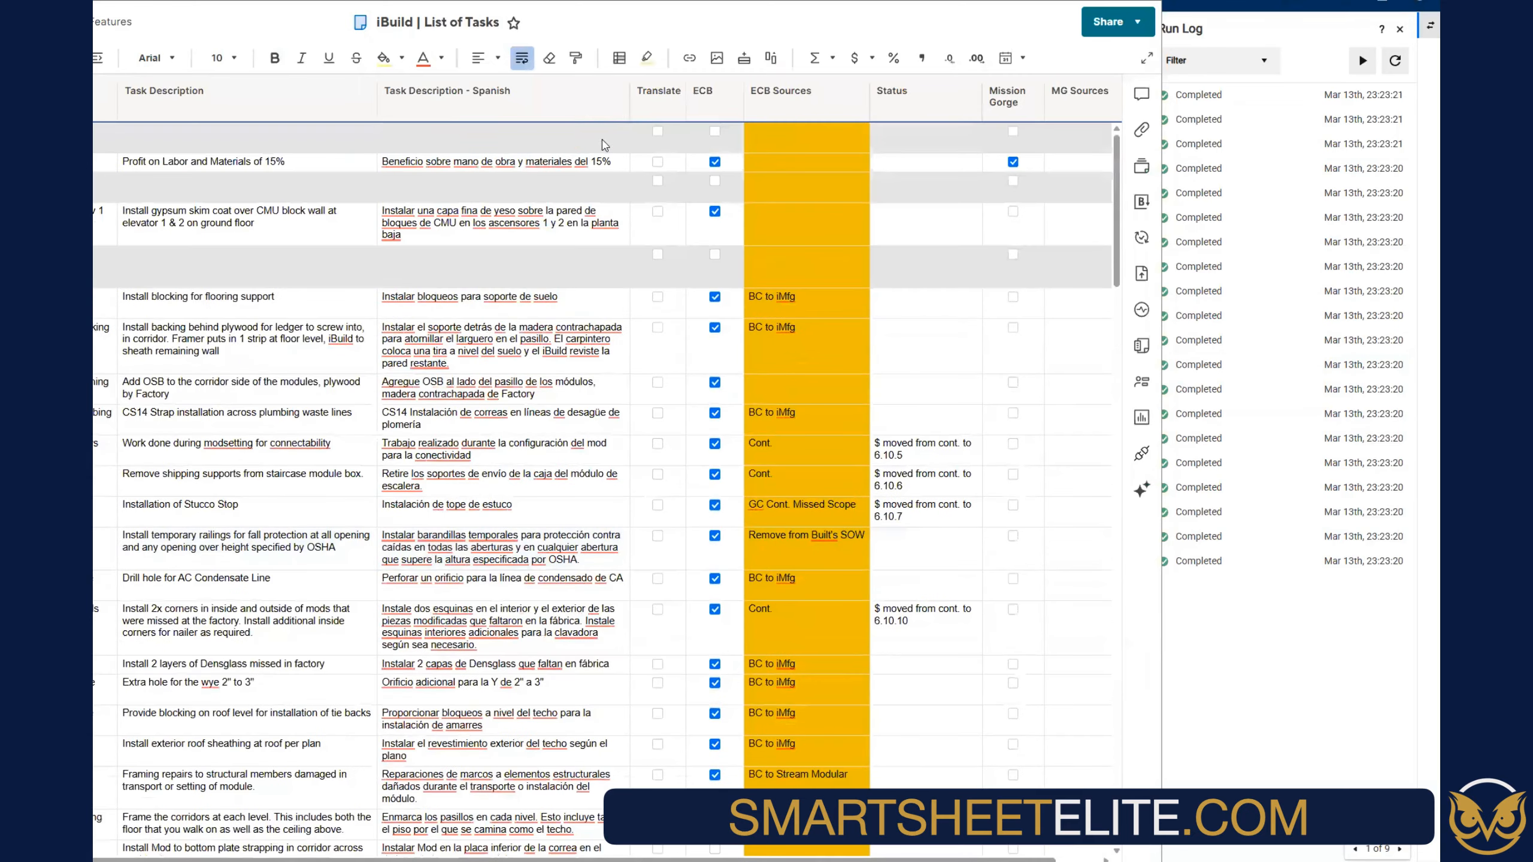
Hide the Translate column in the sheet and unhide it again
{"action": "left_click", "coordinate": [660, 95]}
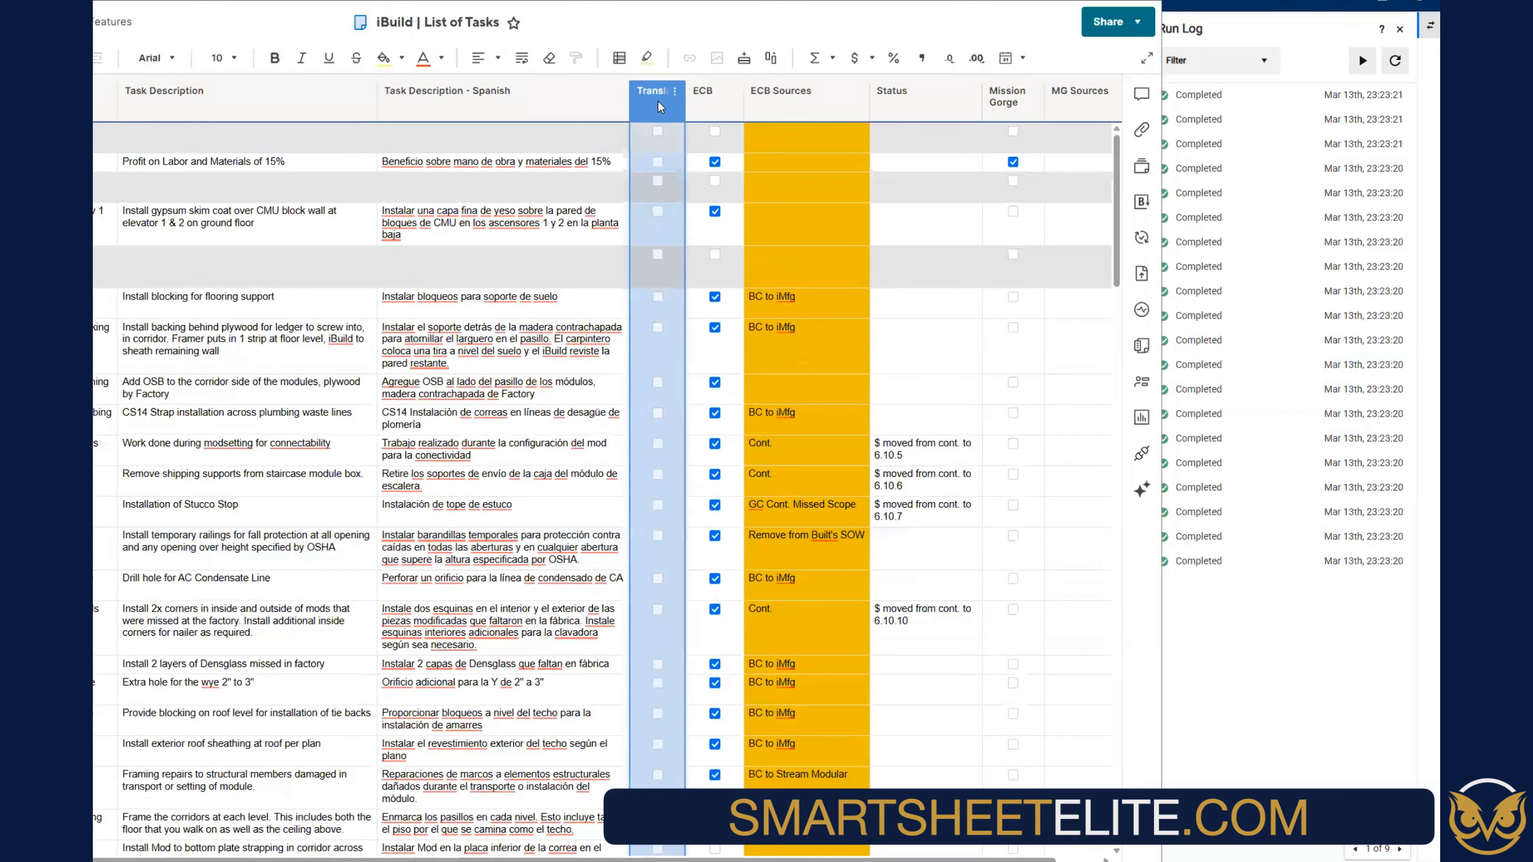
{"action": "right_click", "coordinate": [644, 99]}
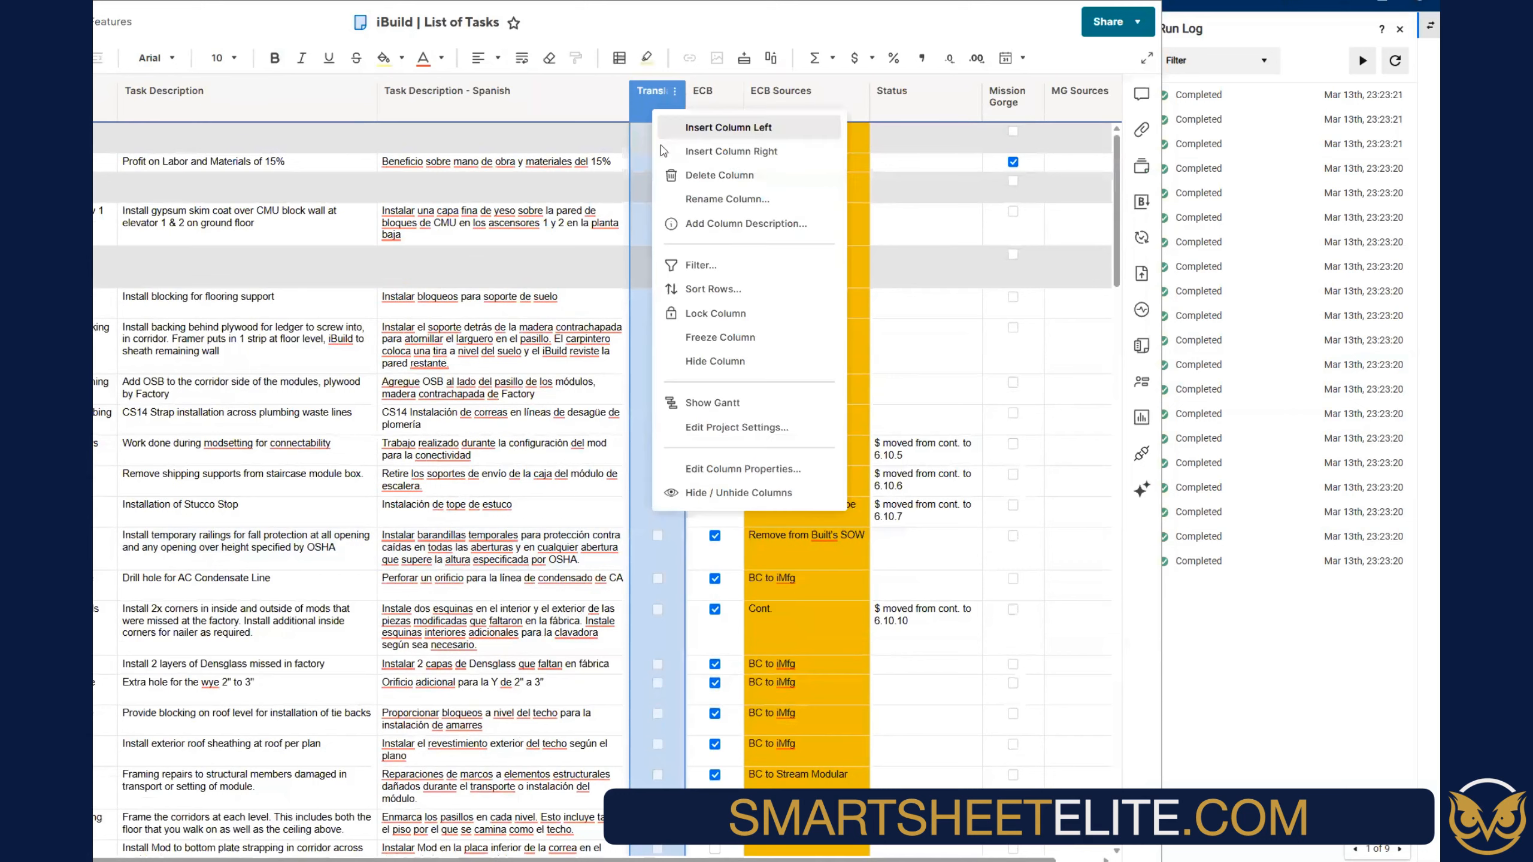
{"action": "left_click", "coordinate": [715, 360]}
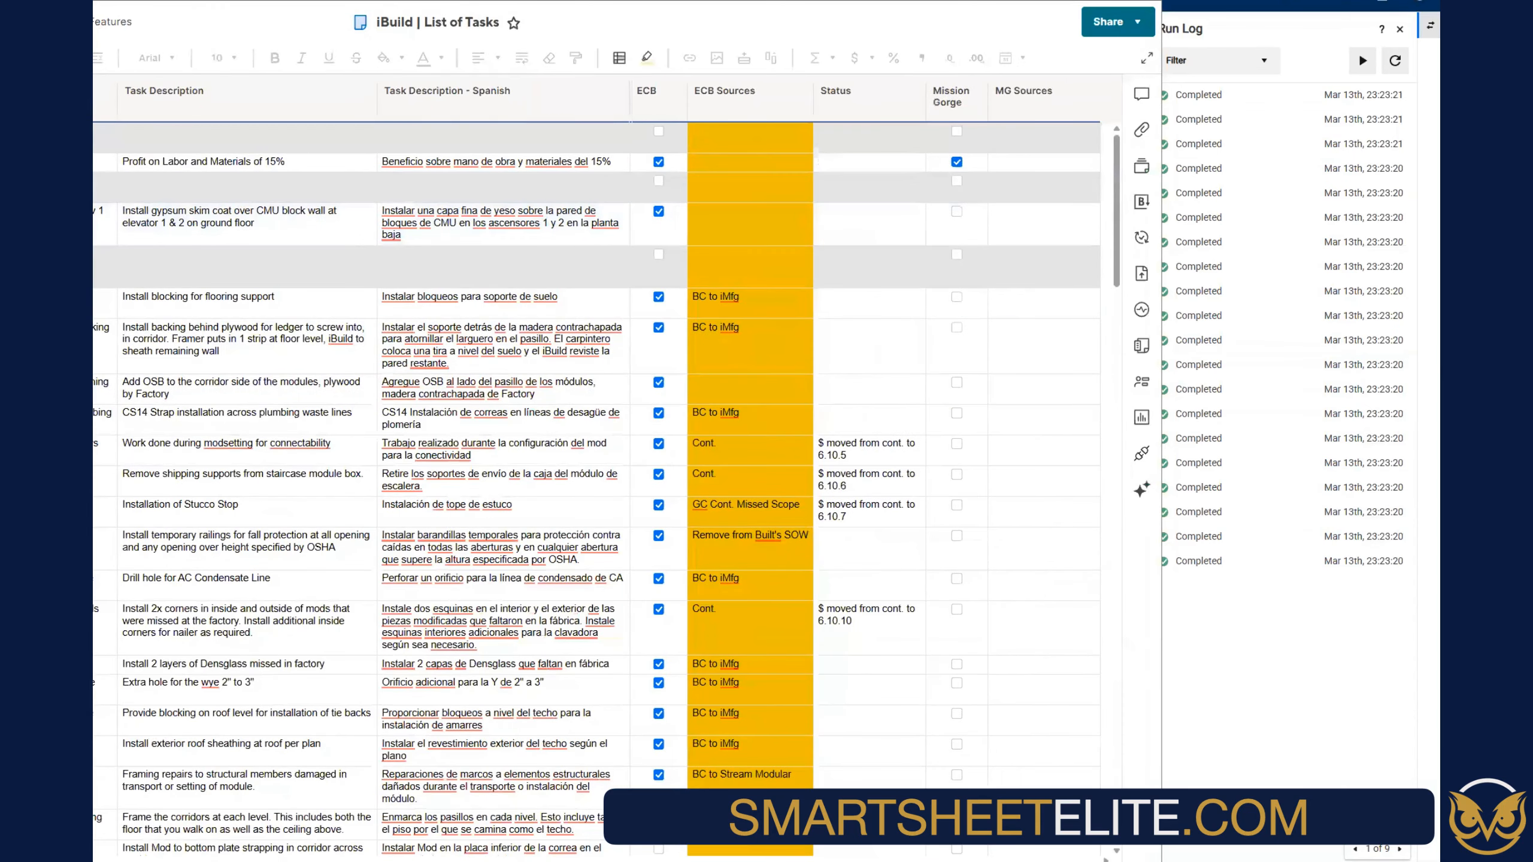
{"action": "left_click", "coordinate": [628, 96]}
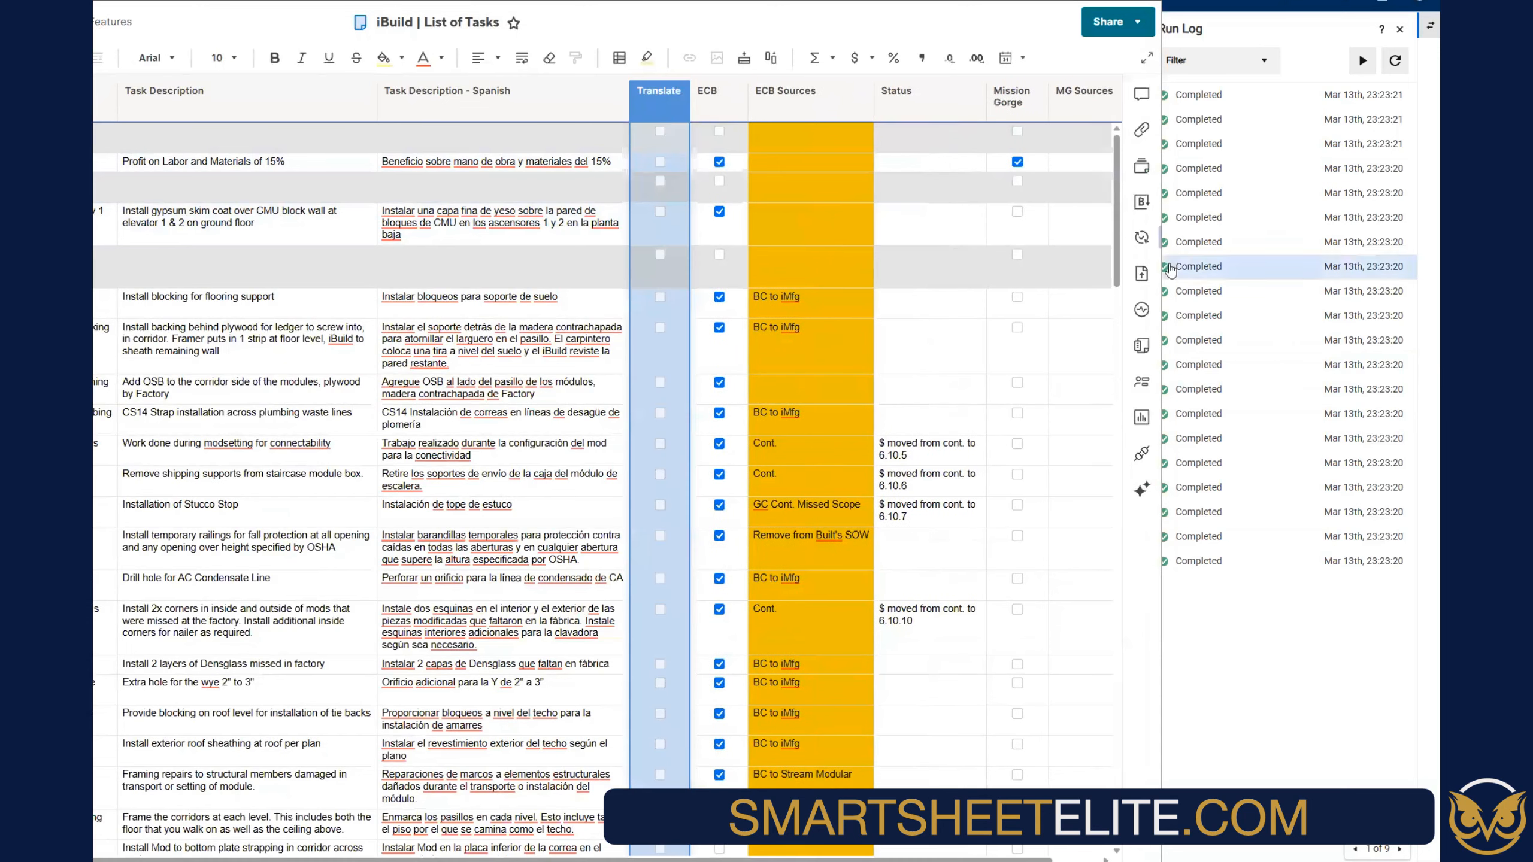
In the workflow, open the Translate checkbox trigger's settings, start disconnecting the Smartsheet integration, and cancel the disconnection
{"action": "left_click", "coordinate": [1261, 537]}
{"action": "left_click", "coordinate": [937, 275]}
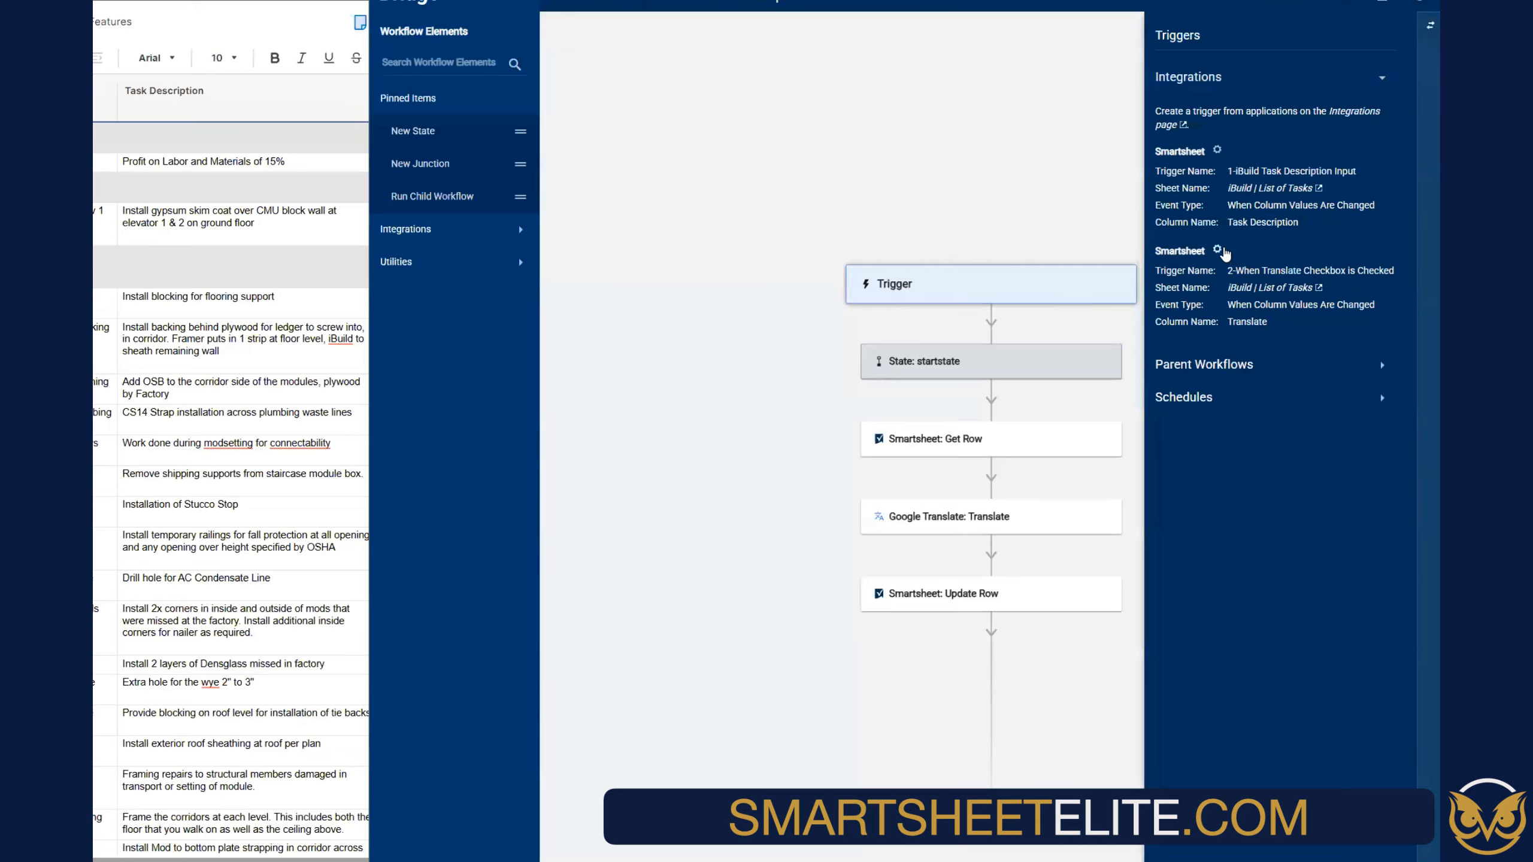
{"action": "left_click", "coordinate": [1217, 249]}
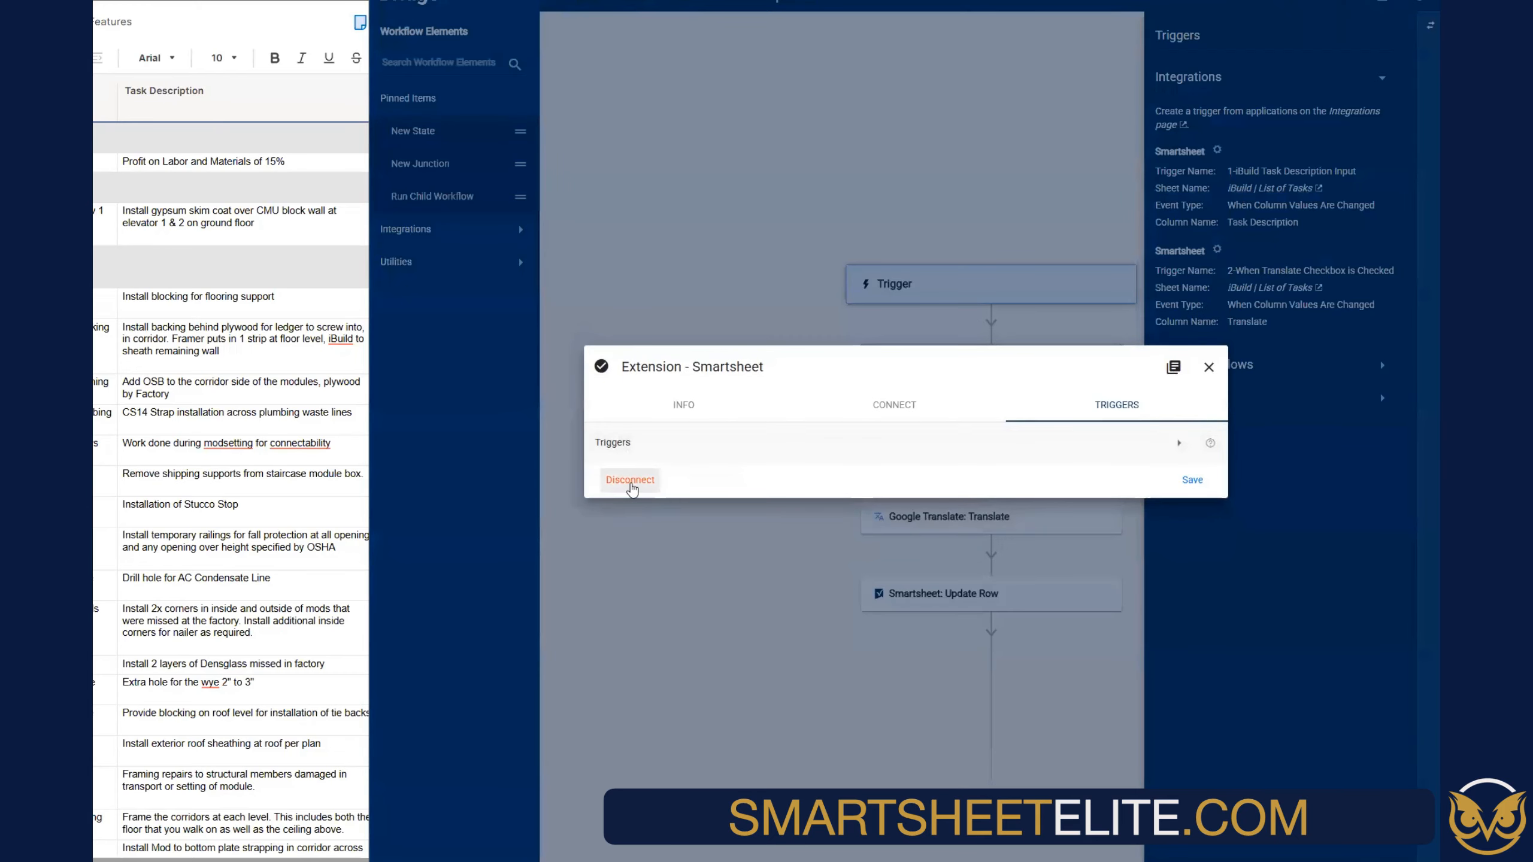
{"action": "left_click", "coordinate": [629, 480]}
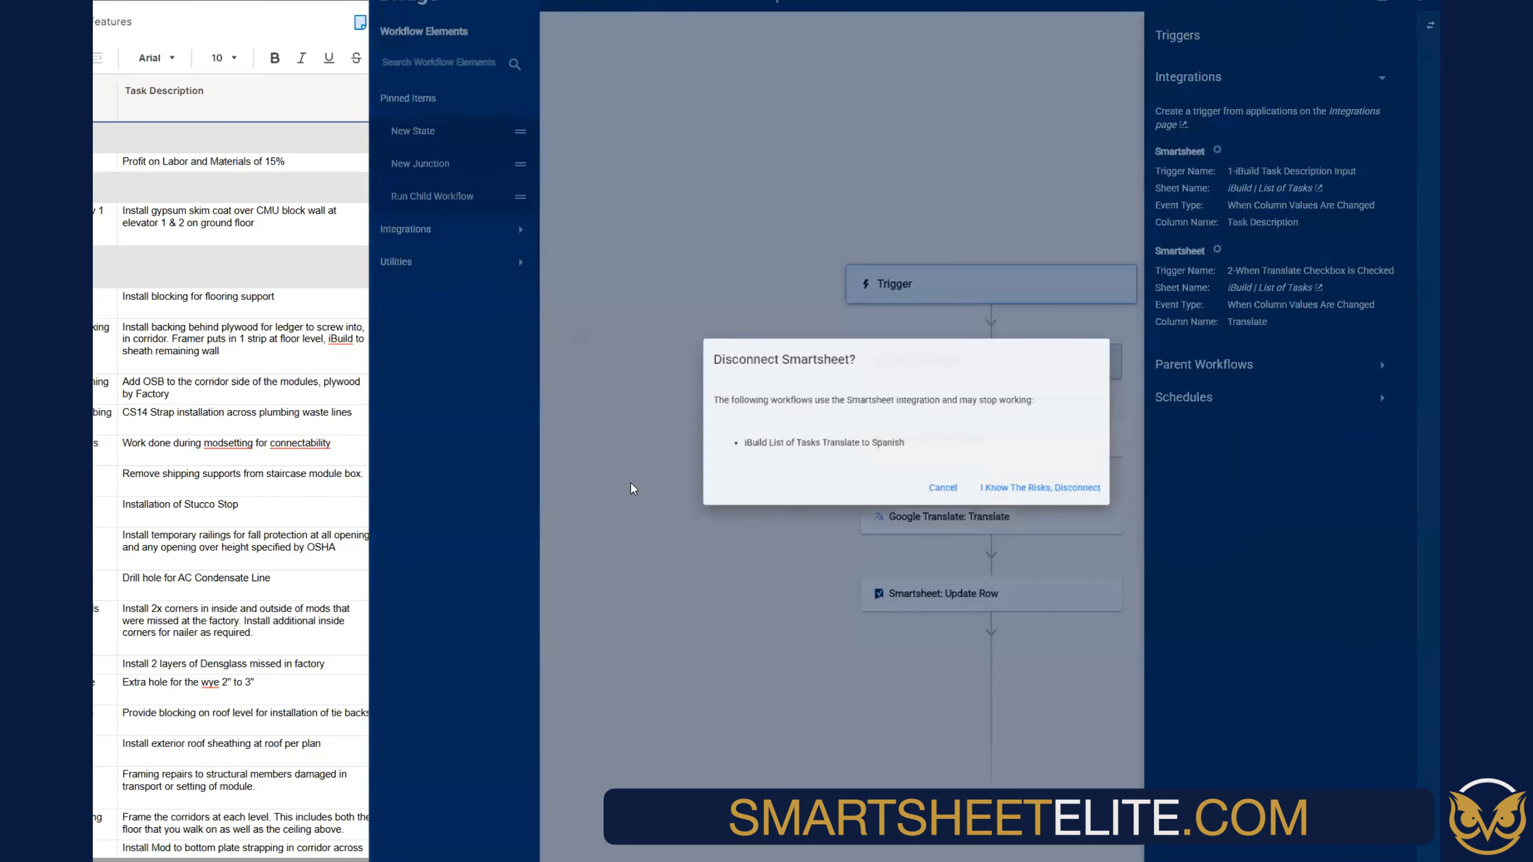
{"action": "left_click", "coordinate": [944, 493]}
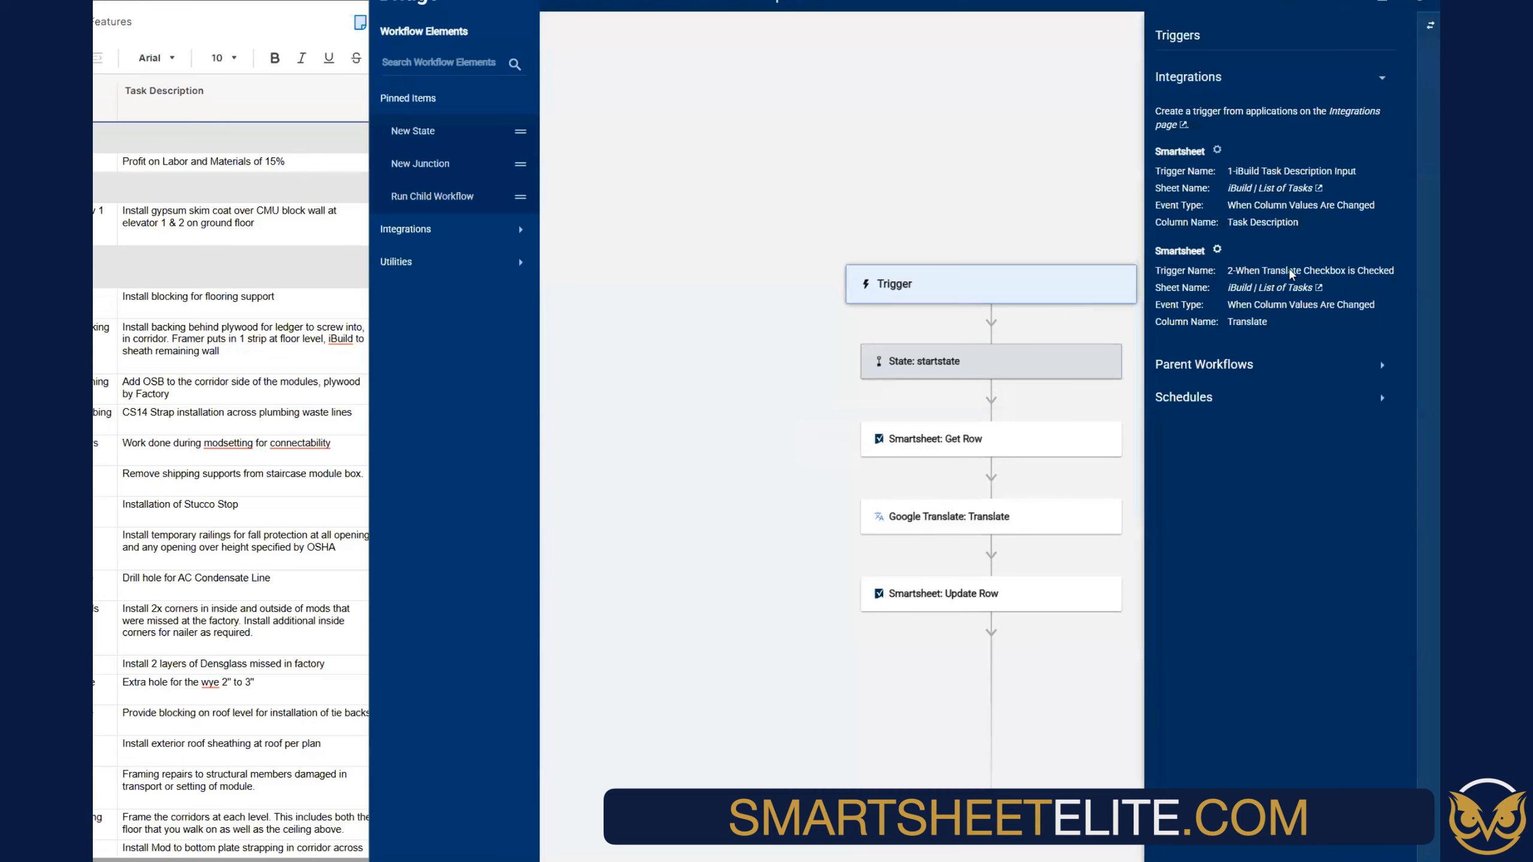
Reopen the Smartsheet extension's trigger settings and expand the configuration of Trigger 2
{"action": "left_click", "coordinate": [1215, 249]}
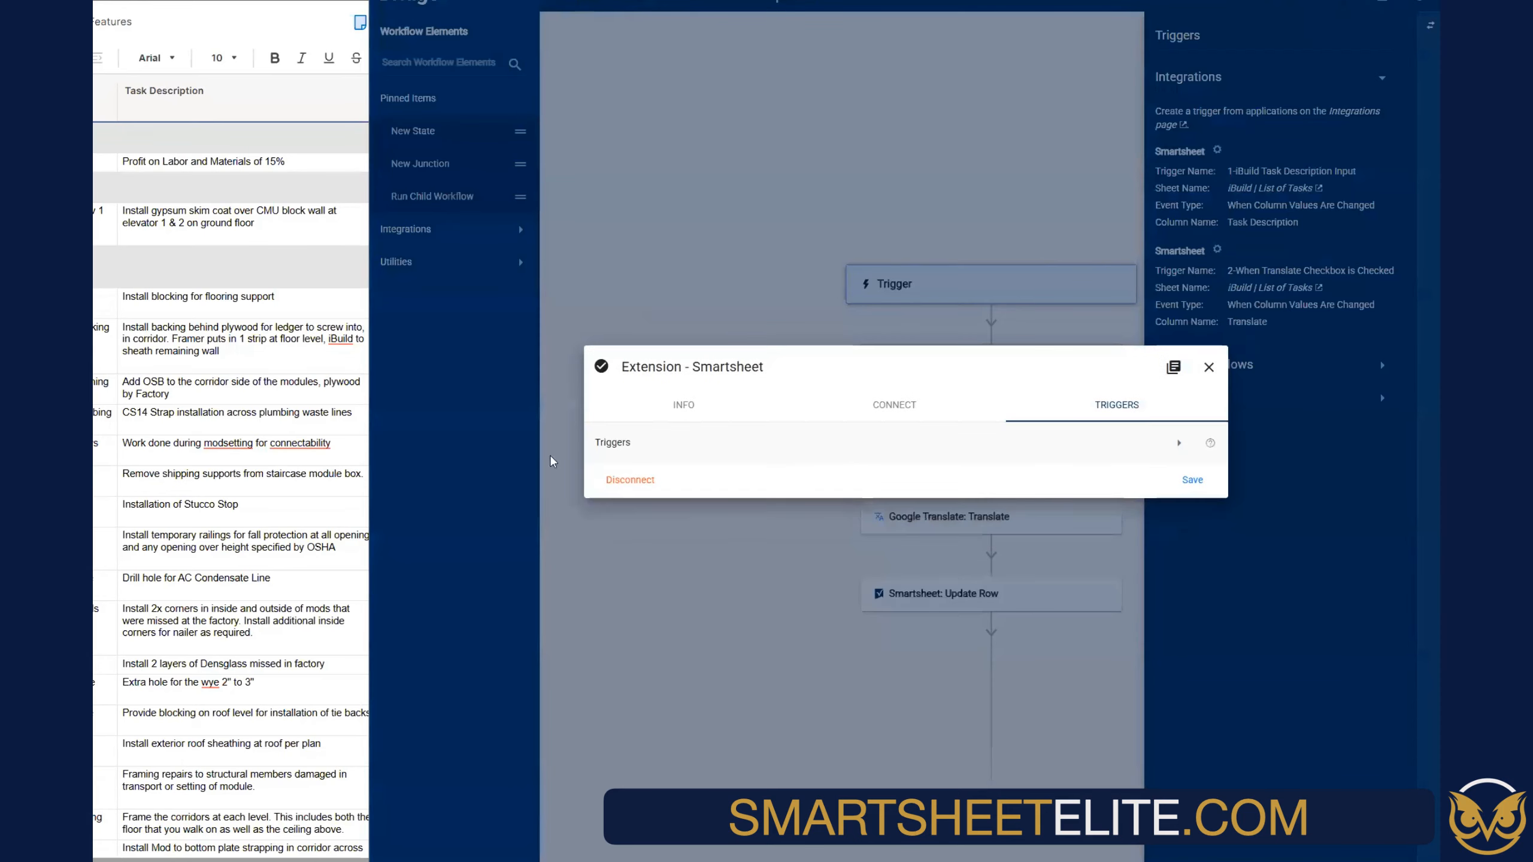
{"action": "left_click", "coordinate": [615, 450]}
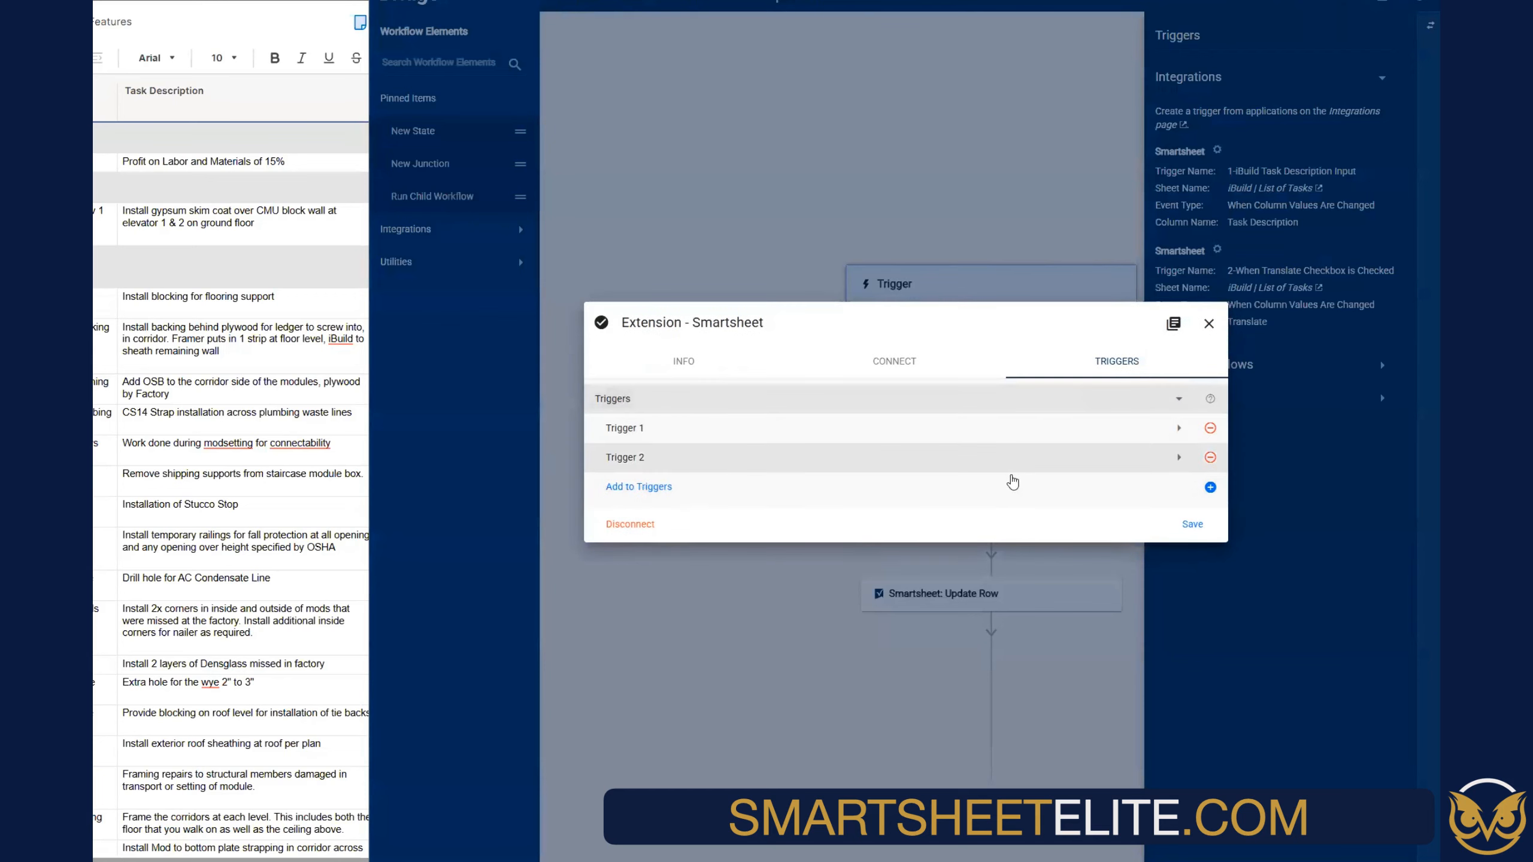
{"action": "left_click", "coordinate": [1177, 459]}
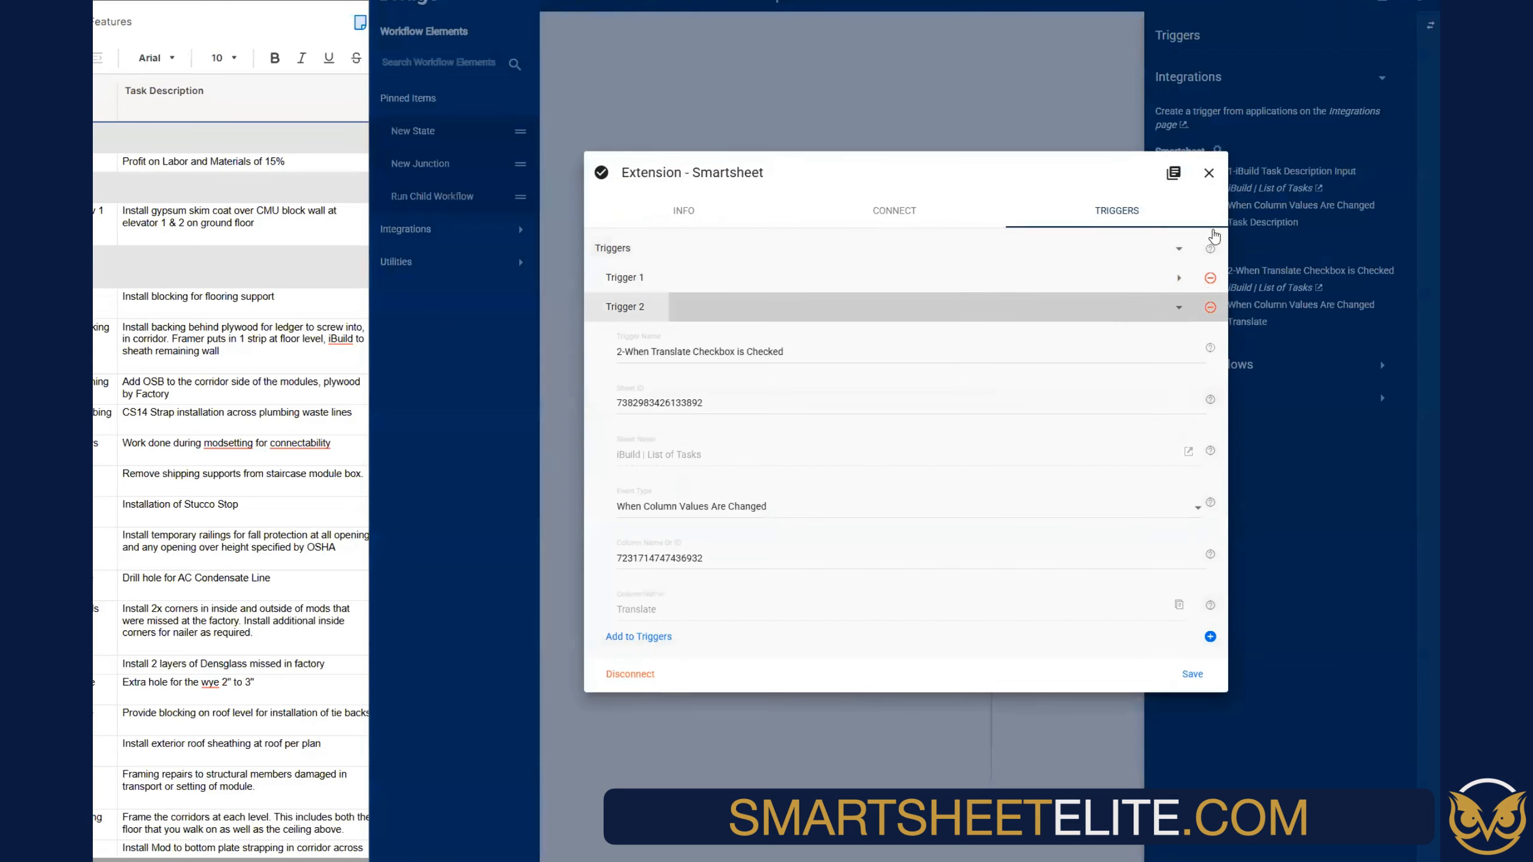
Remove Trigger 2 from the Smartsheet extension's triggers, save the extension, and close its settings
{"action": "left_click", "coordinate": [1210, 278]}
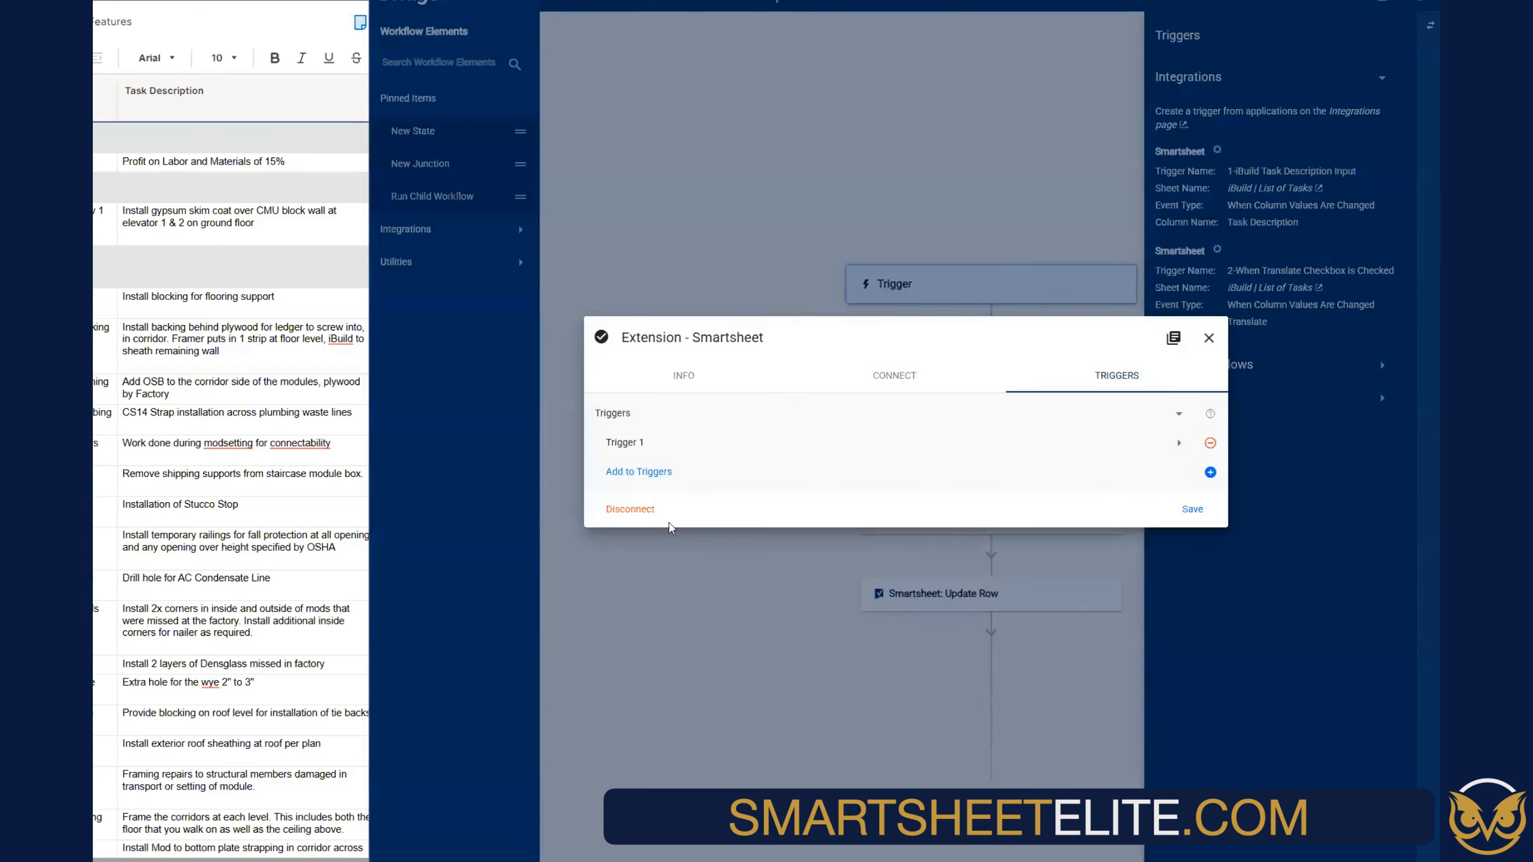
{"action": "left_click", "coordinate": [1192, 509]}
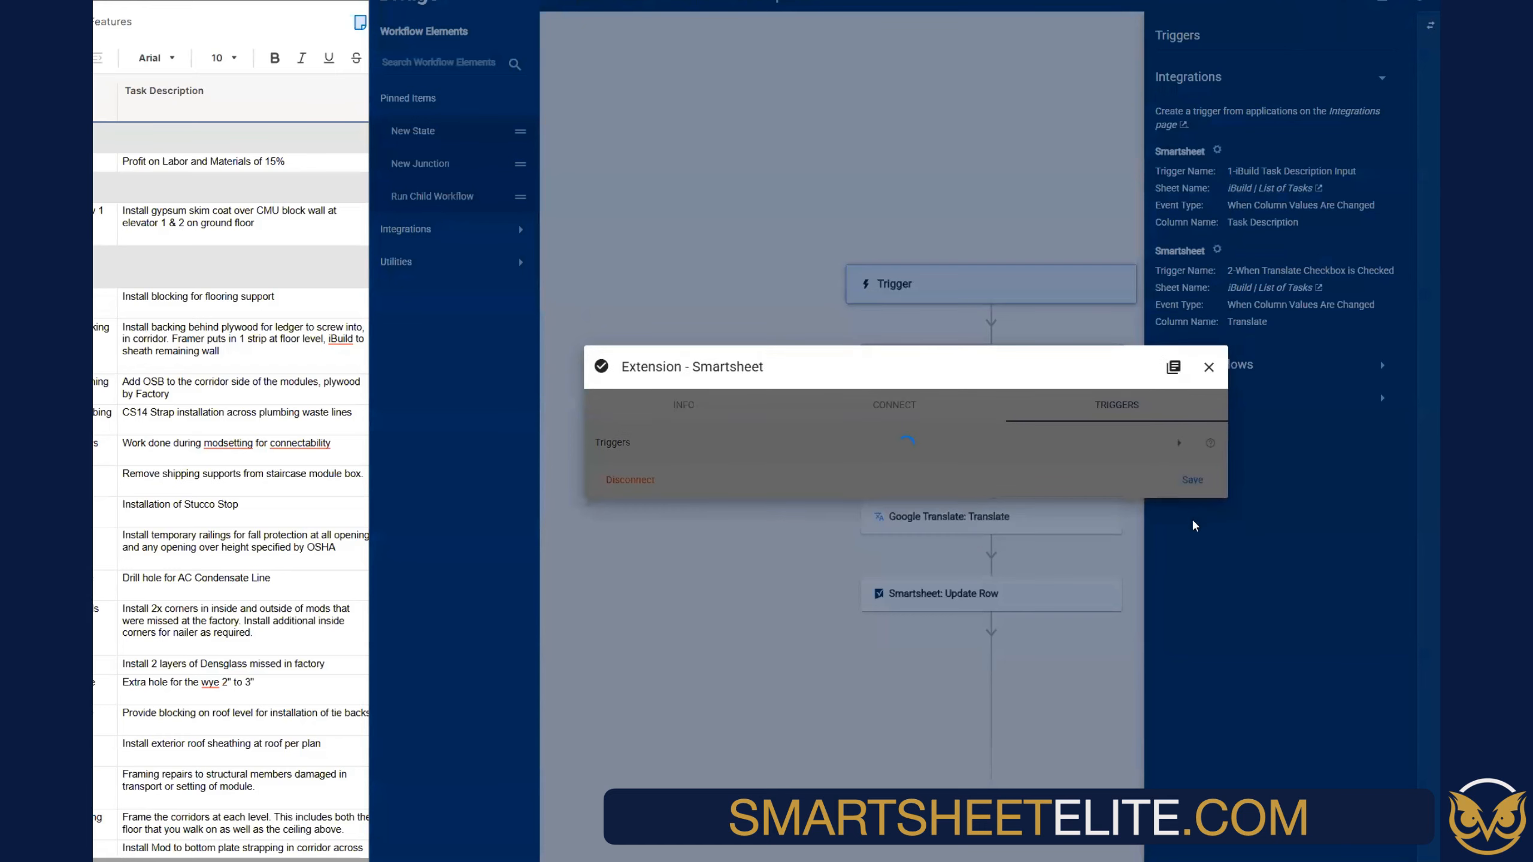
{"action": "left_click", "coordinate": [1208, 367]}
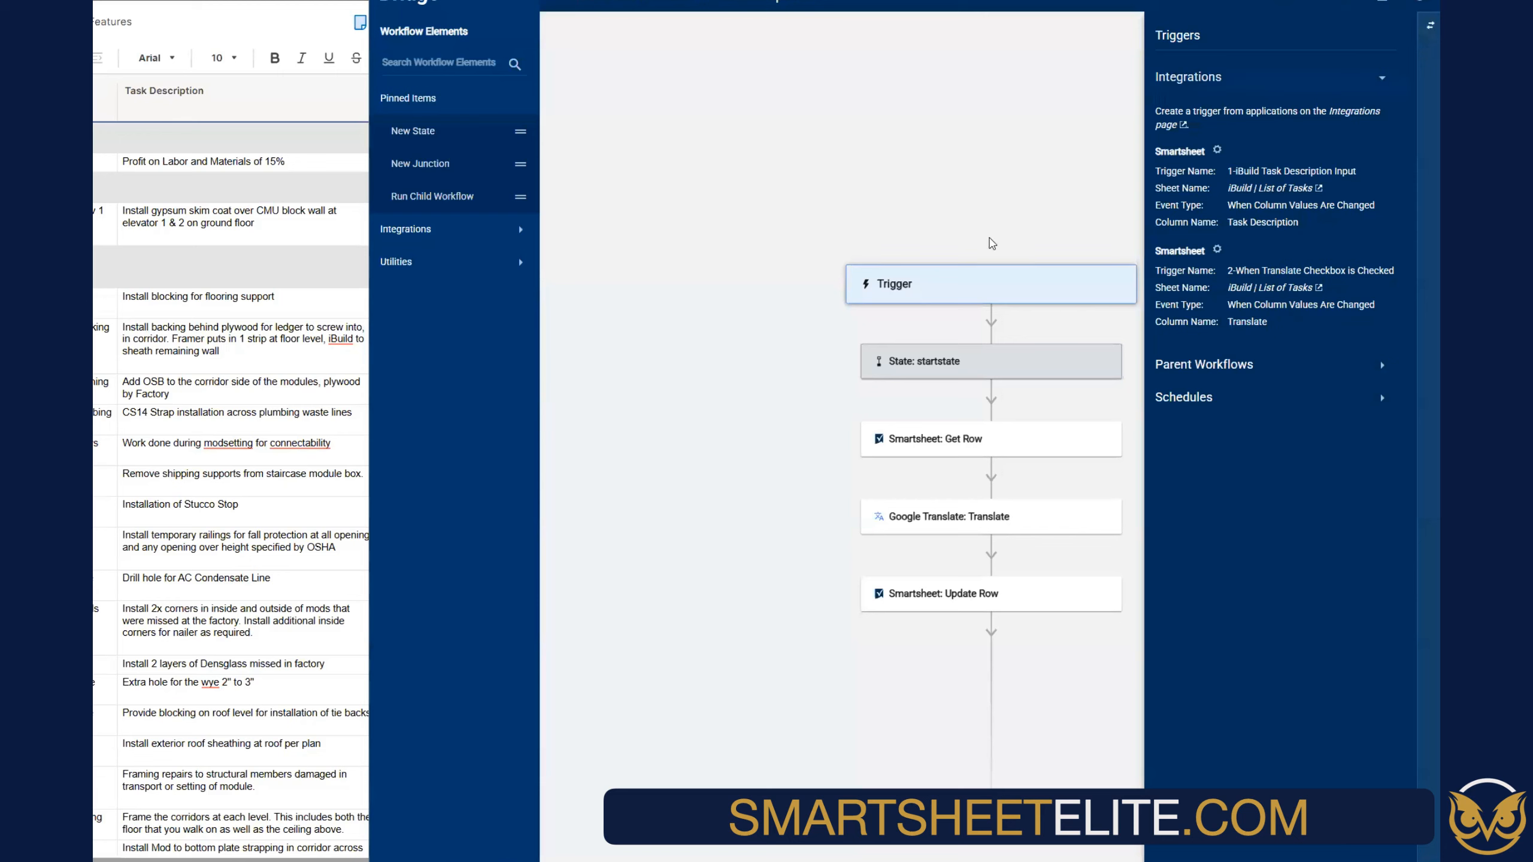
Select the startstate, reselect the workflow's Trigger element to recheck its integrations, and collapse the Integrations list
{"action": "left_click", "coordinate": [939, 362]}
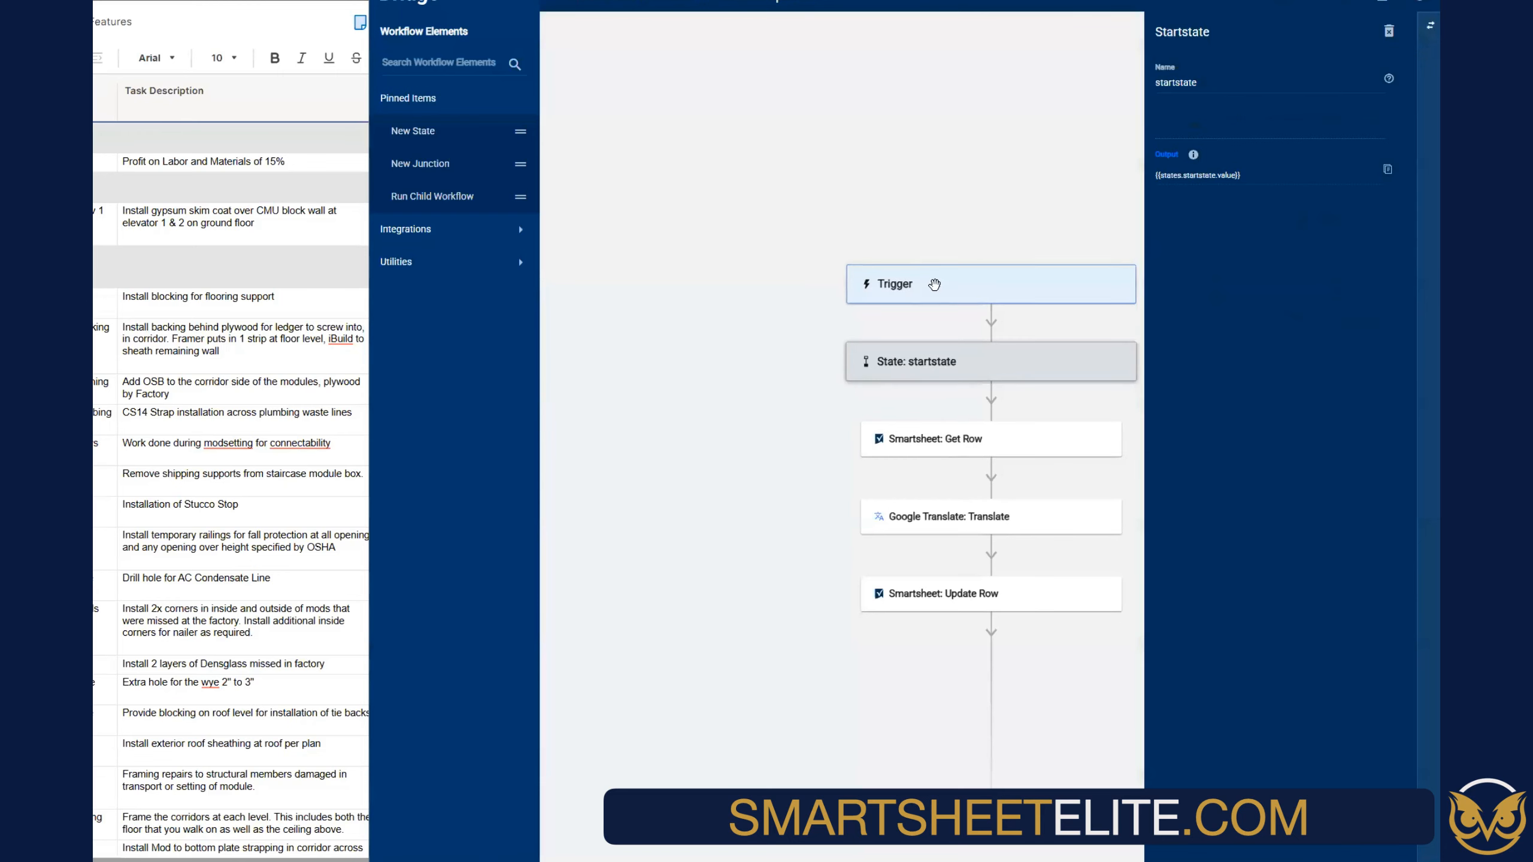
{"action": "left_click", "coordinate": [947, 290]}
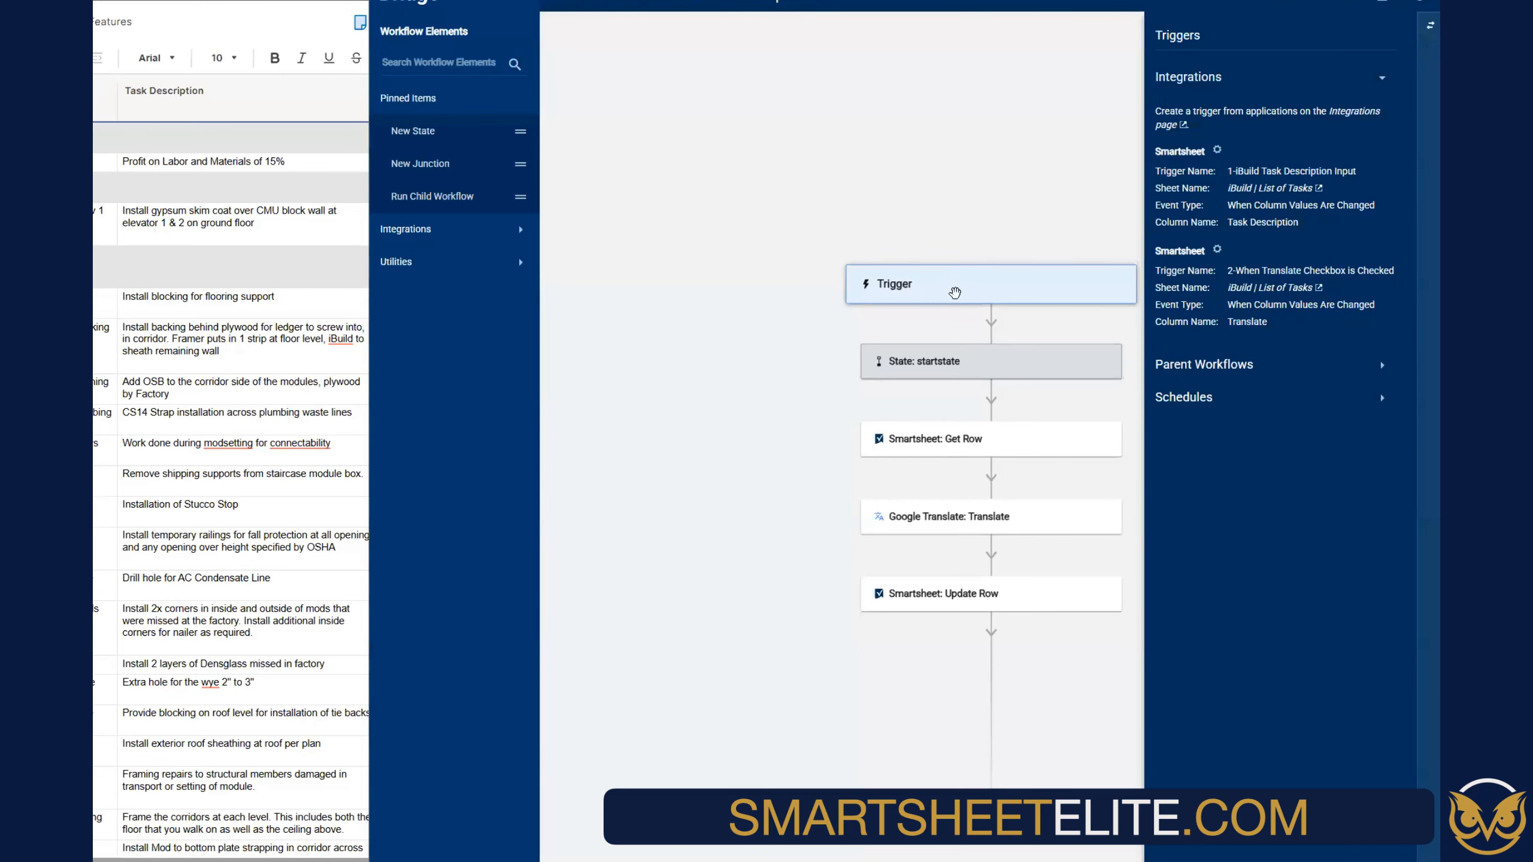
{"action": "left_click", "coordinate": [1386, 80]}
Switch to the iBuild | List of Tasks sheet and delete the Translate column
{"action": "left_click", "coordinate": [260, 238]}
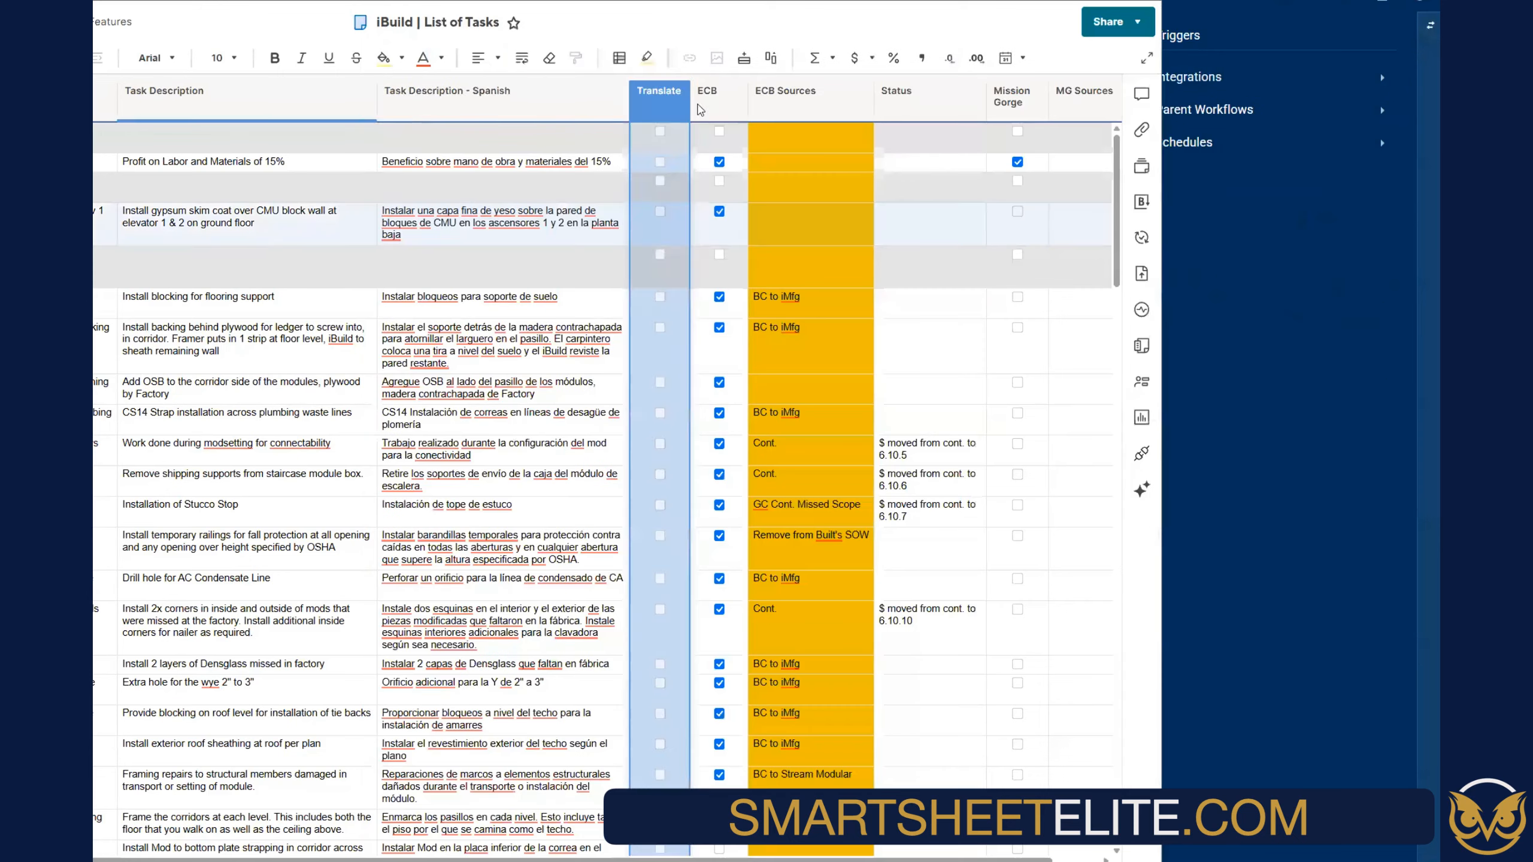
{"action": "right_click", "coordinate": [656, 111]}
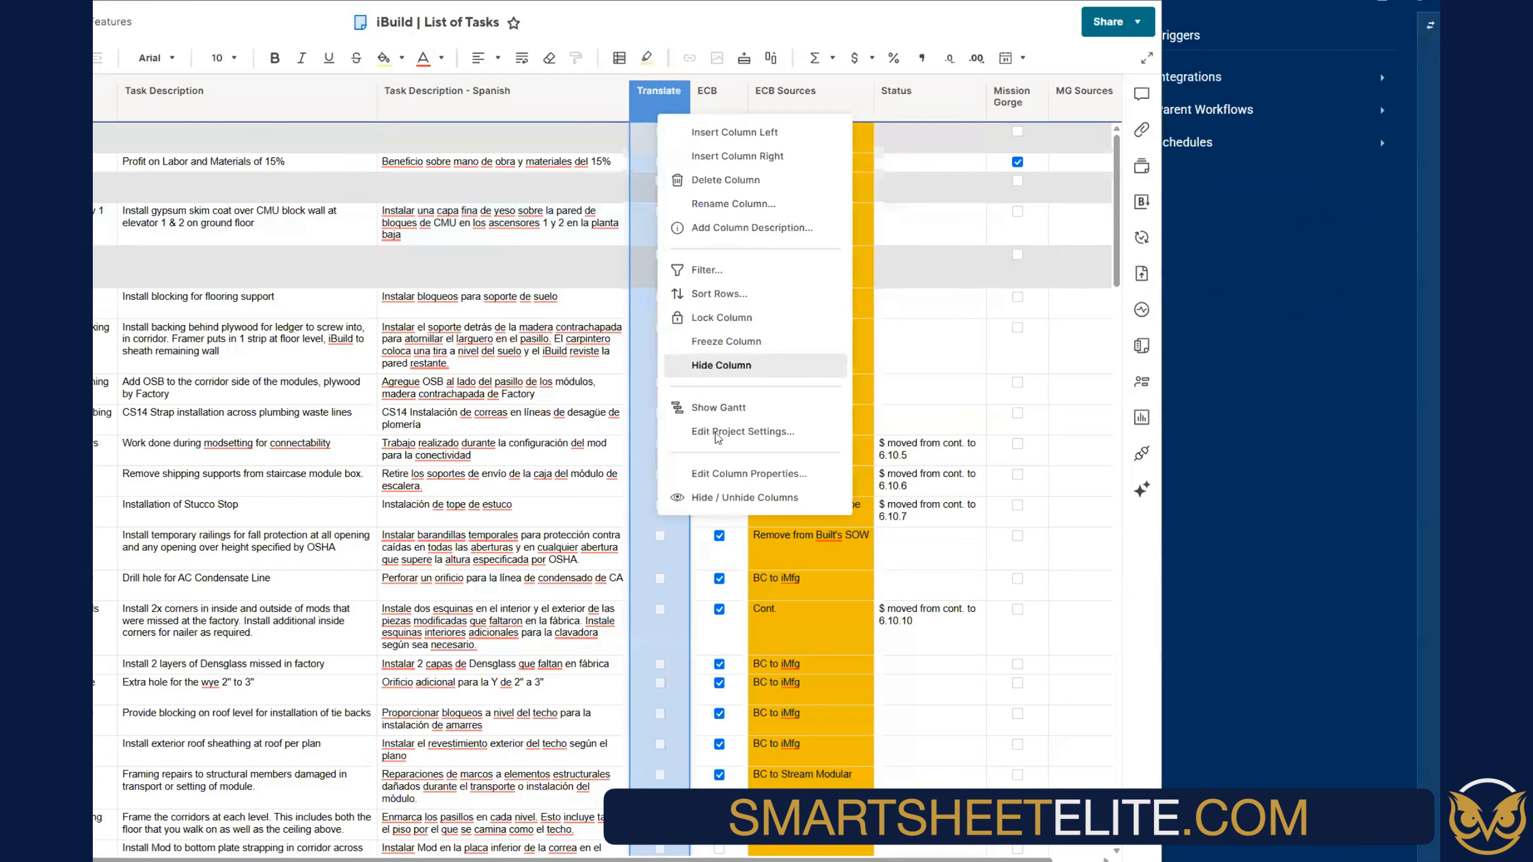
{"action": "left_click", "coordinate": [725, 179]}
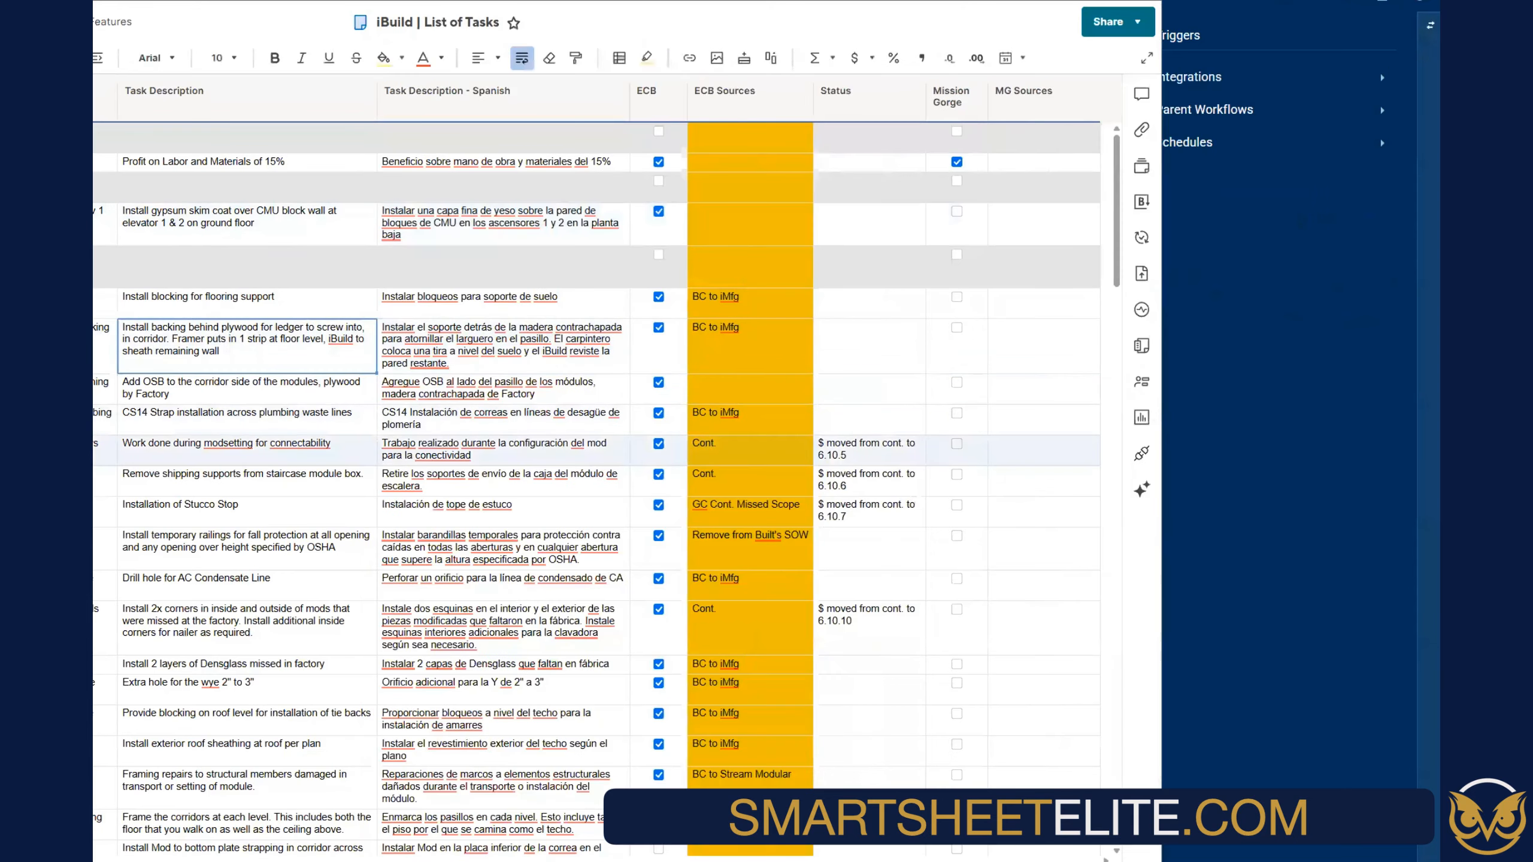
Insert a blank row directly below the "Remove temporary wood platforms at southwest HVAC shaft" task, above the grey section row
{"action": "scroll", "coordinate": [596, 489], "scroll_direction": "down", "scroll_amount": 10}
{"action": "left_click", "coordinate": [97, 476]}
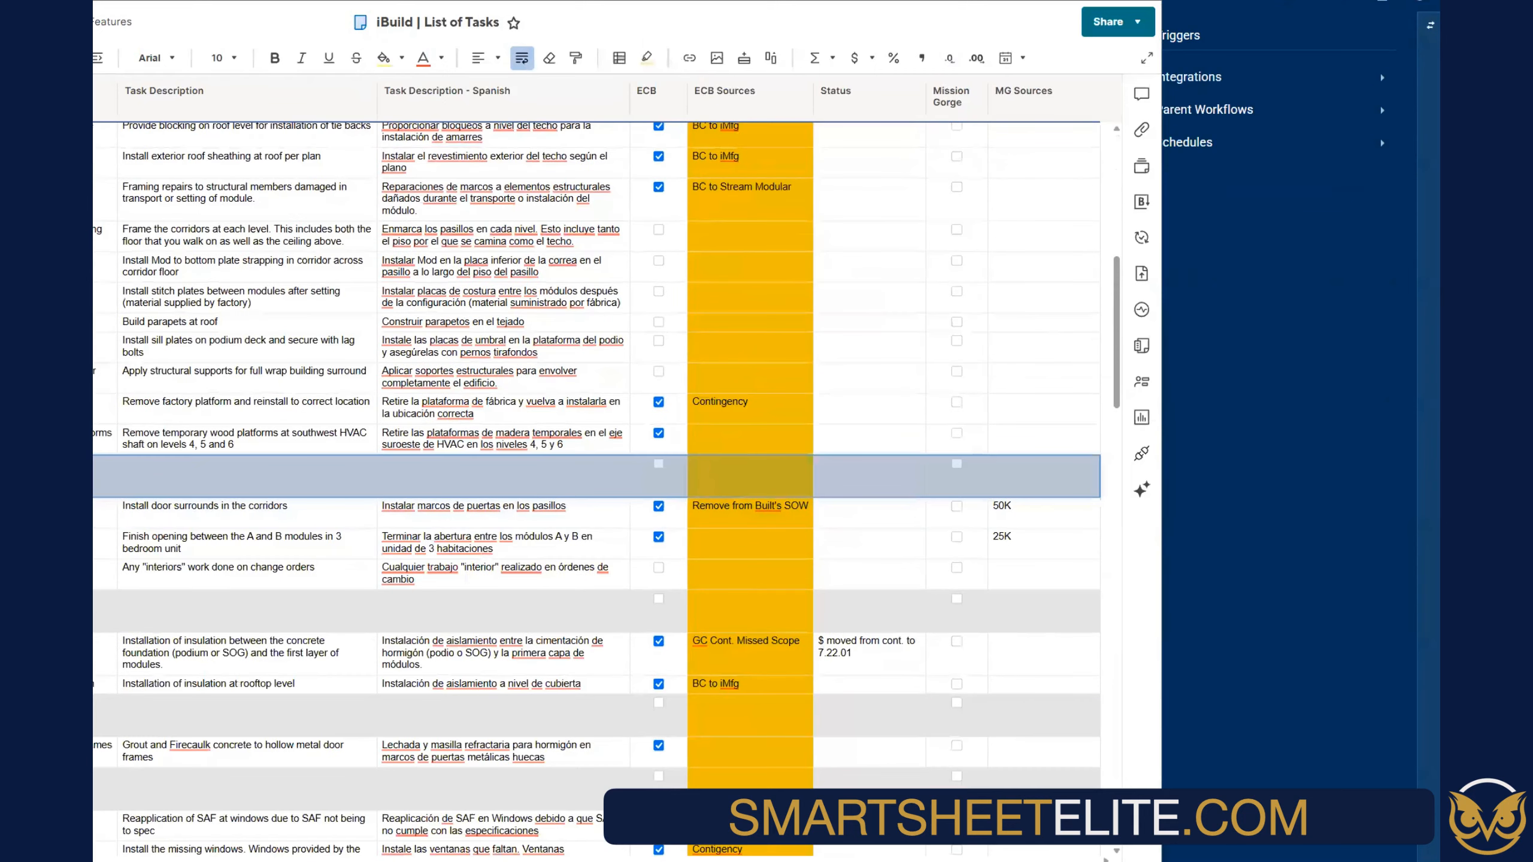
{"action": "key", "text": "Insert"}
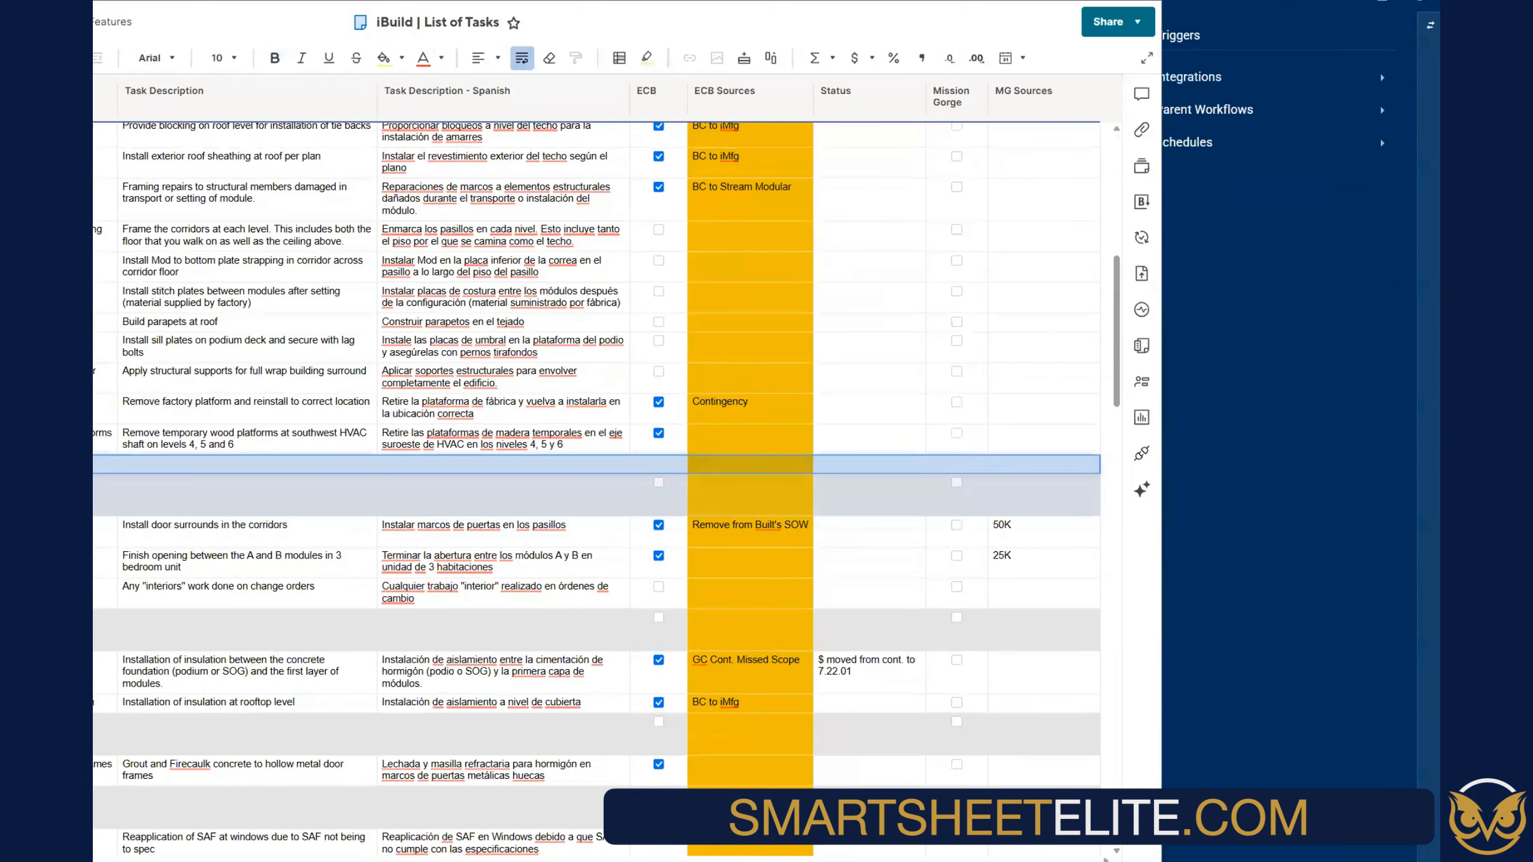
{"action": "left_click", "coordinate": [96, 464]}
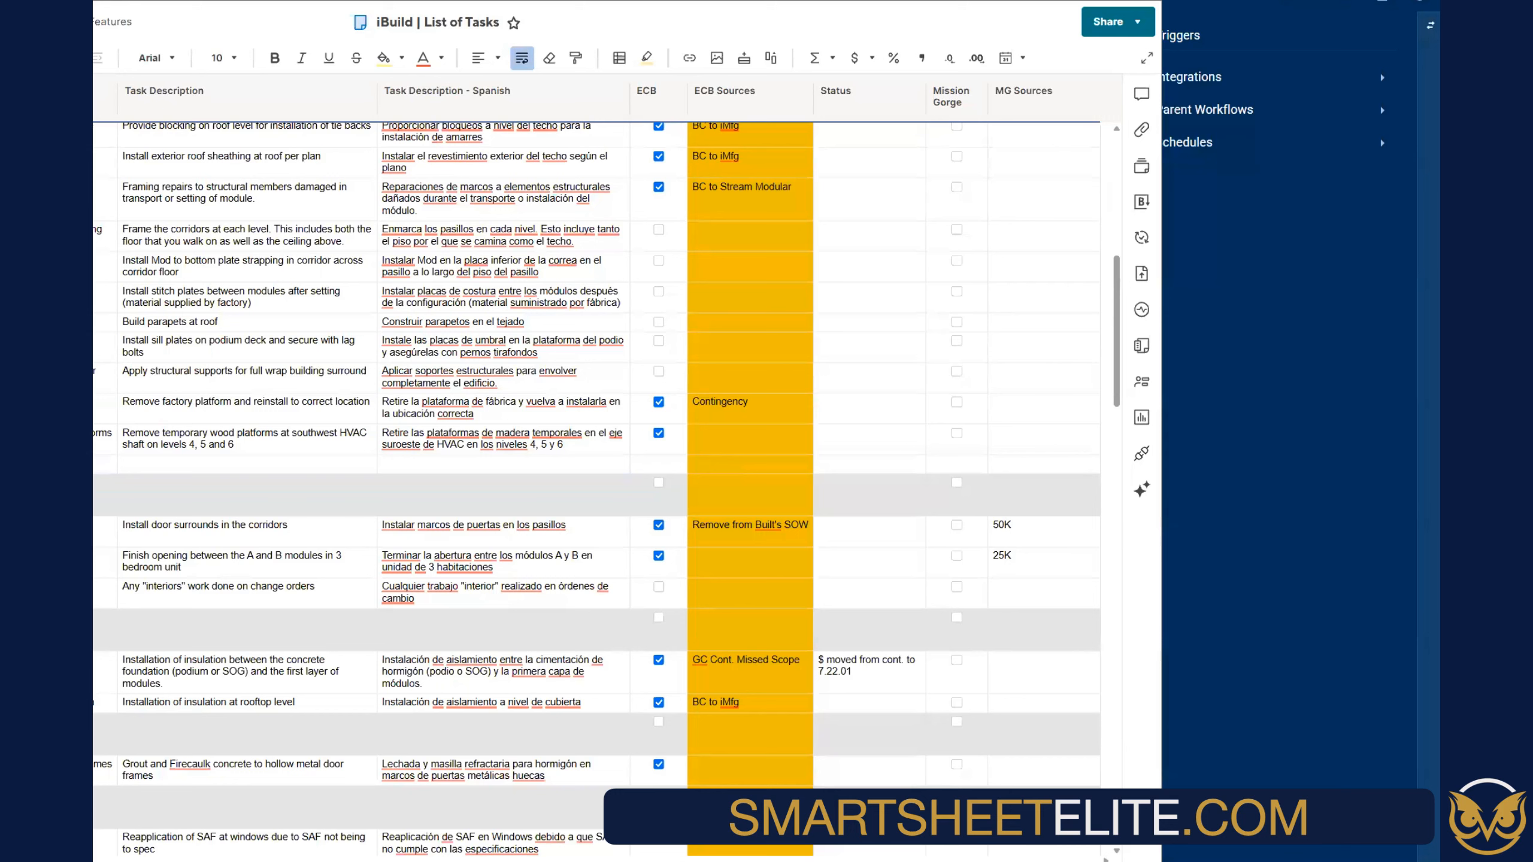
Enter "Getting stuff done, and doing things." as the new row's Task Description
{"action": "key", "text": "Tab"}
{"action": "type", "text": "T"}
{"action": "key", "text": "Tab"}
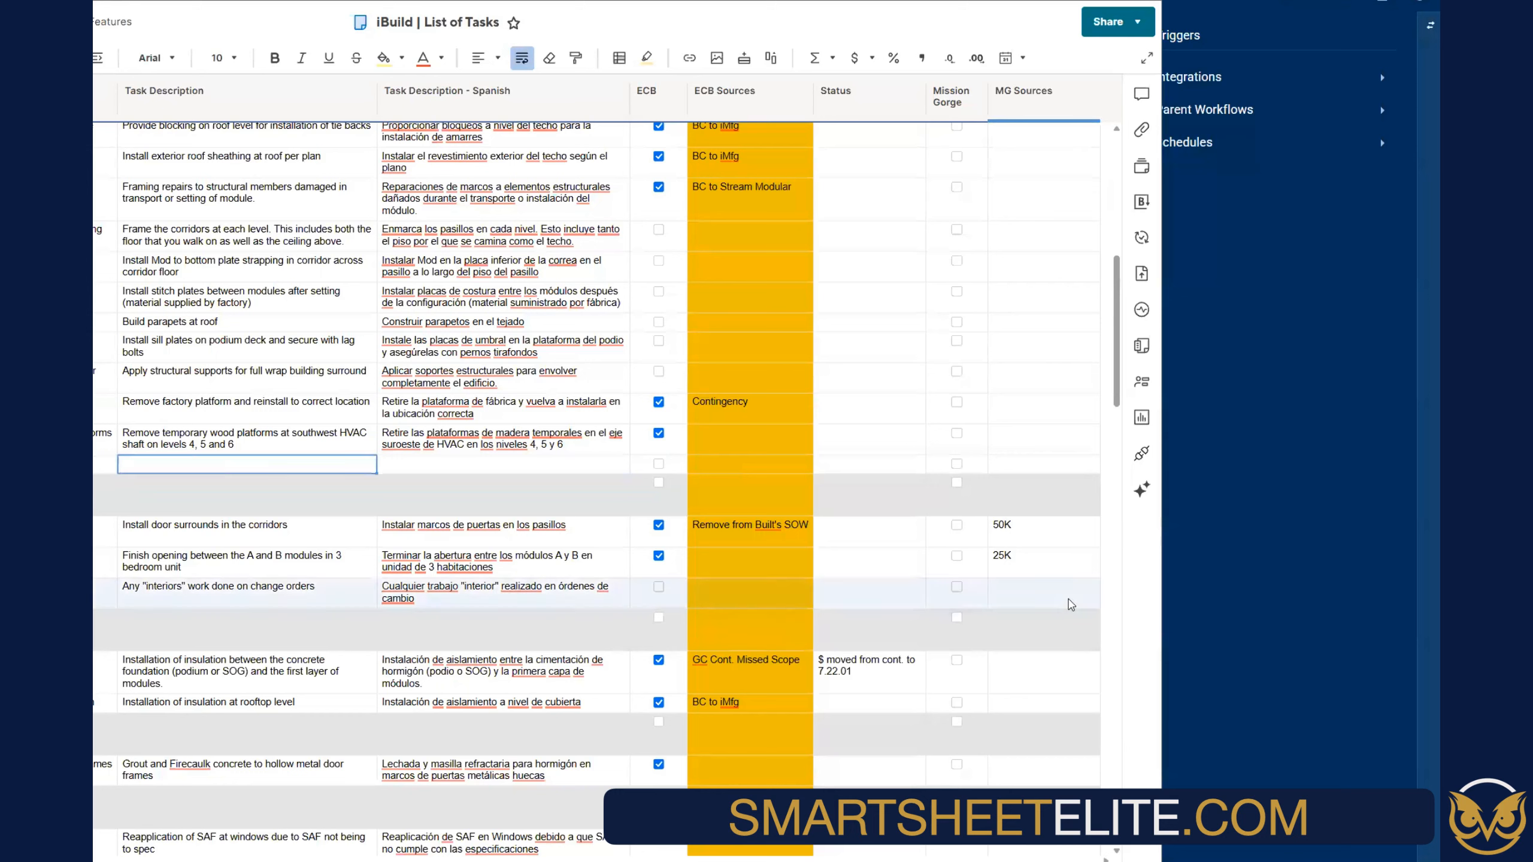
{"action": "type", "text": "Getting stuff done, and doing "}
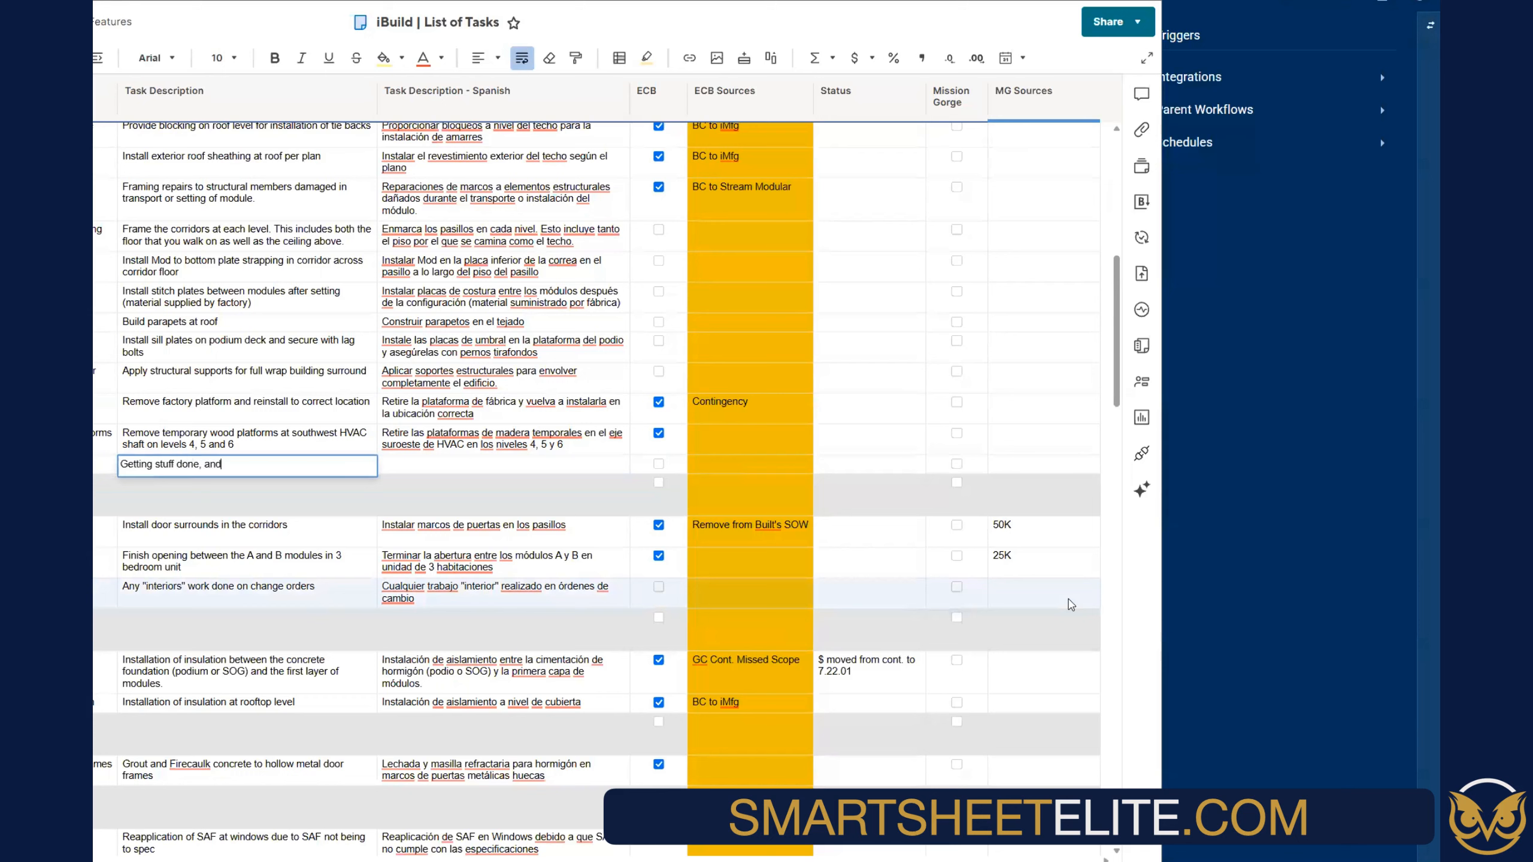
{"action": "type", "text": "things."}
{"action": "key", "text": "Return"}
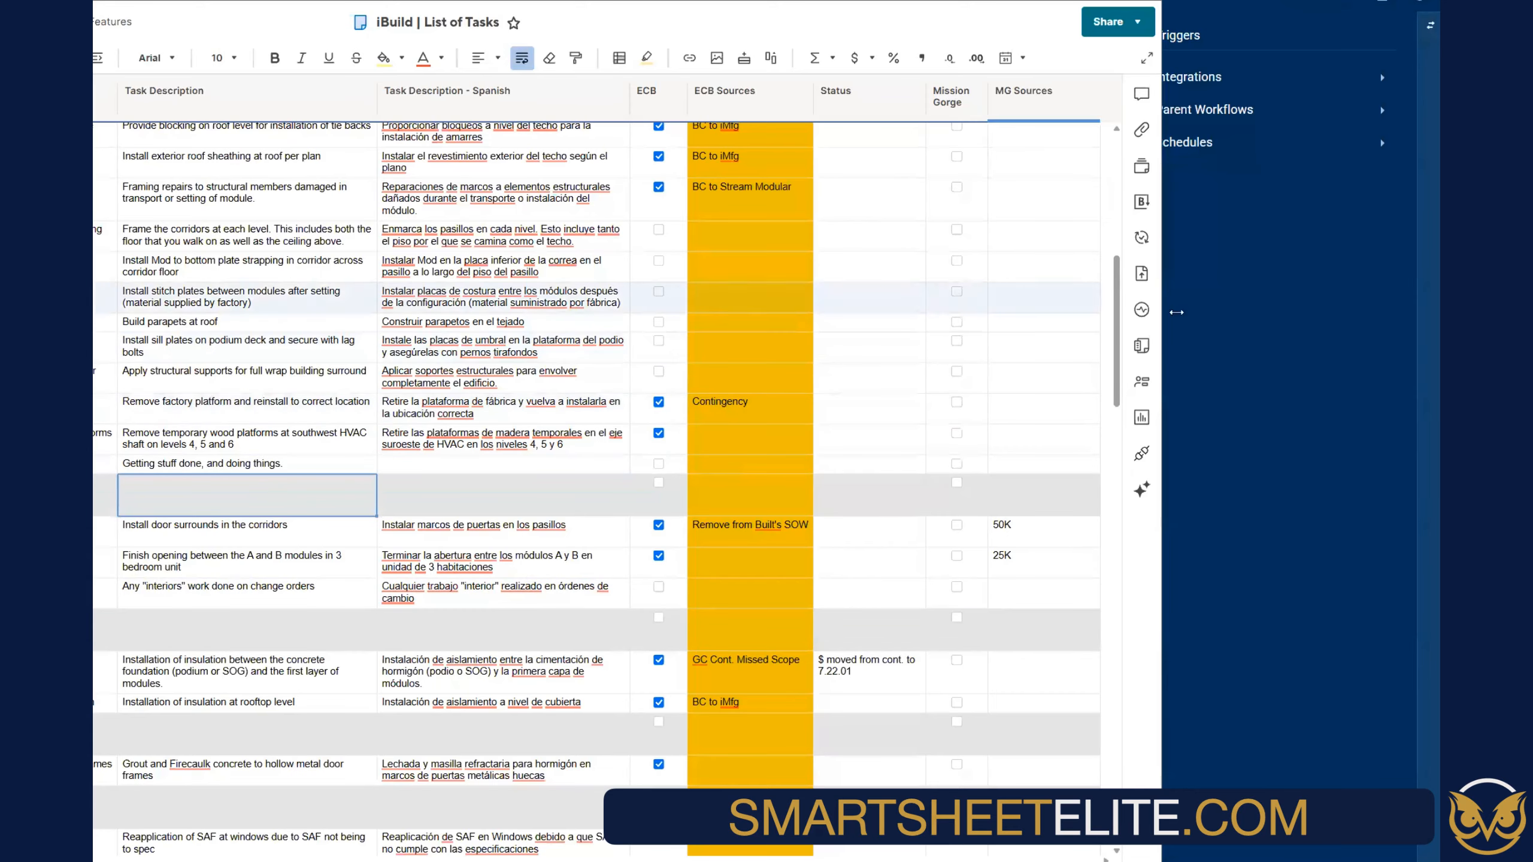
Switch to the Bridge workflow, open its Run Log, and refresh the list of runs
{"action": "left_click", "coordinate": [1199, 82]}
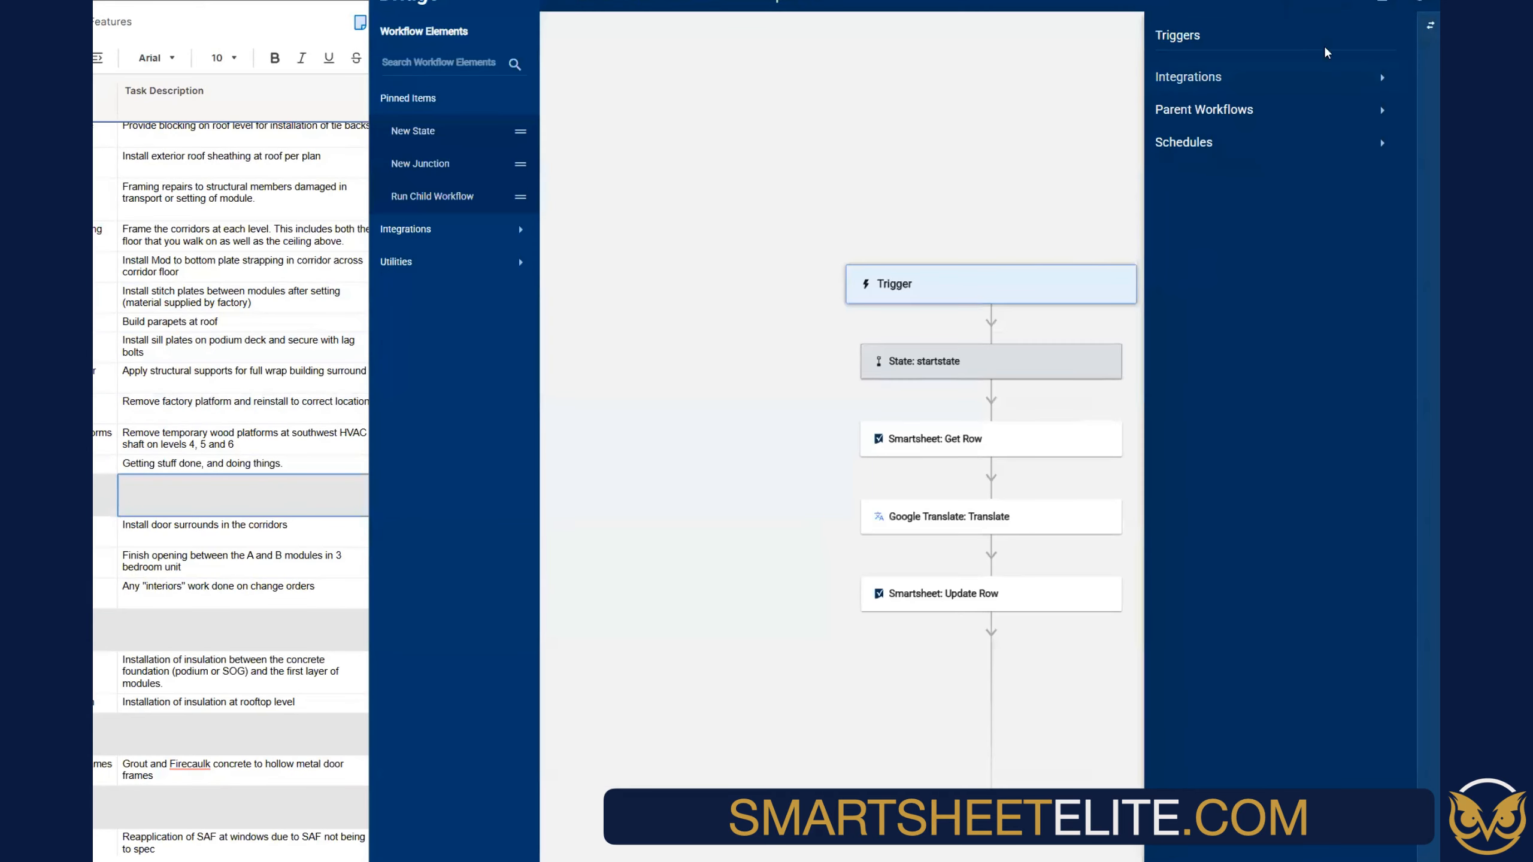
{"action": "left_click", "coordinate": [1426, 28]}
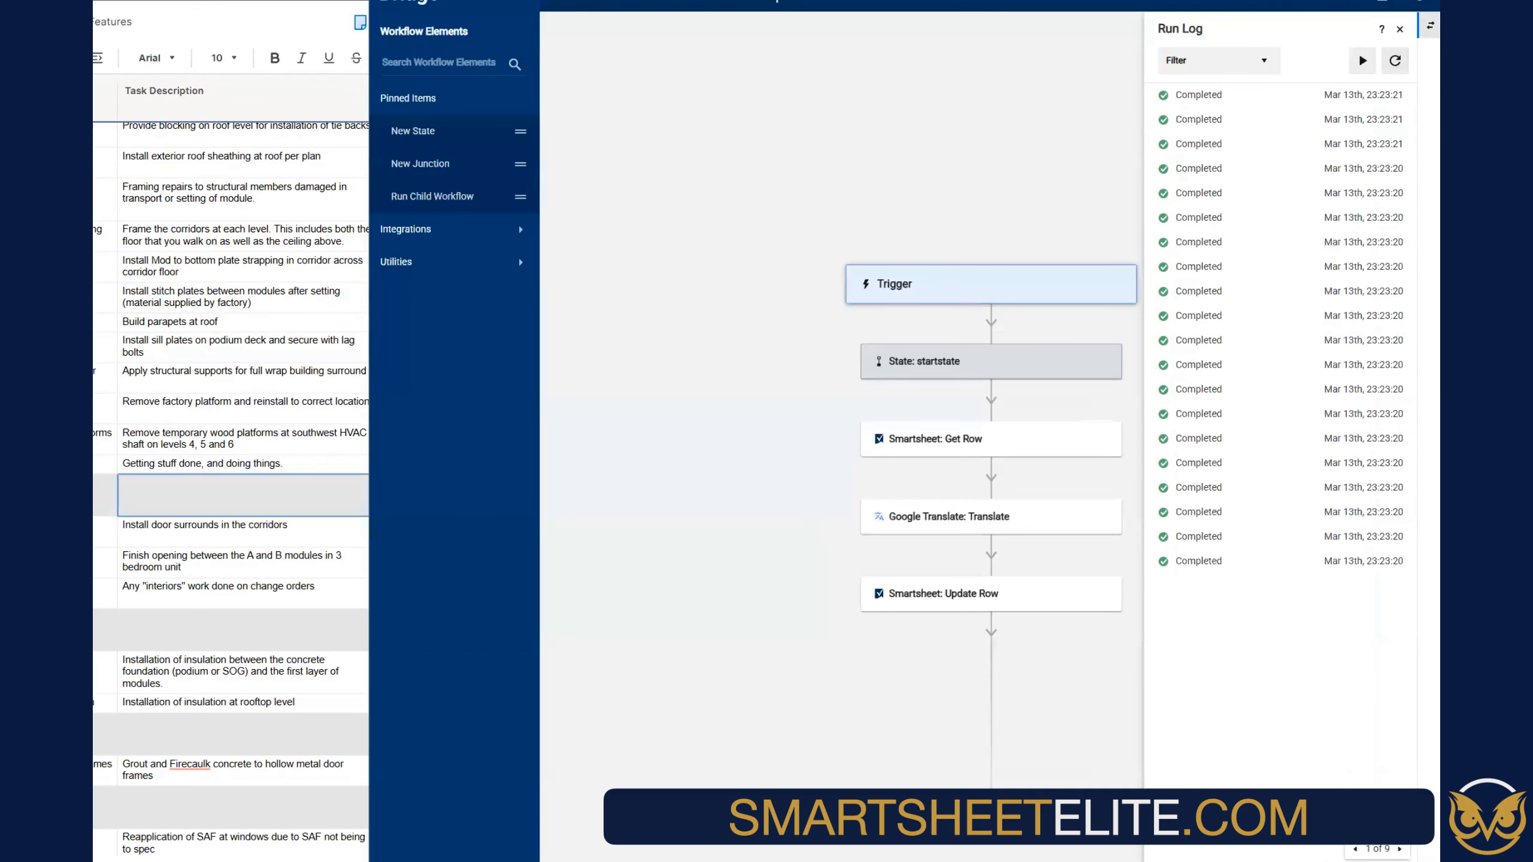
{"action": "left_click", "coordinate": [1393, 62]}
Reload the task sheet, check the new row's Task Description - Spanish cell, and refresh the workflow's Run Log again
{"action": "key", "text": "alt+Tab"}
{"action": "left_click", "coordinate": [447, 463]}
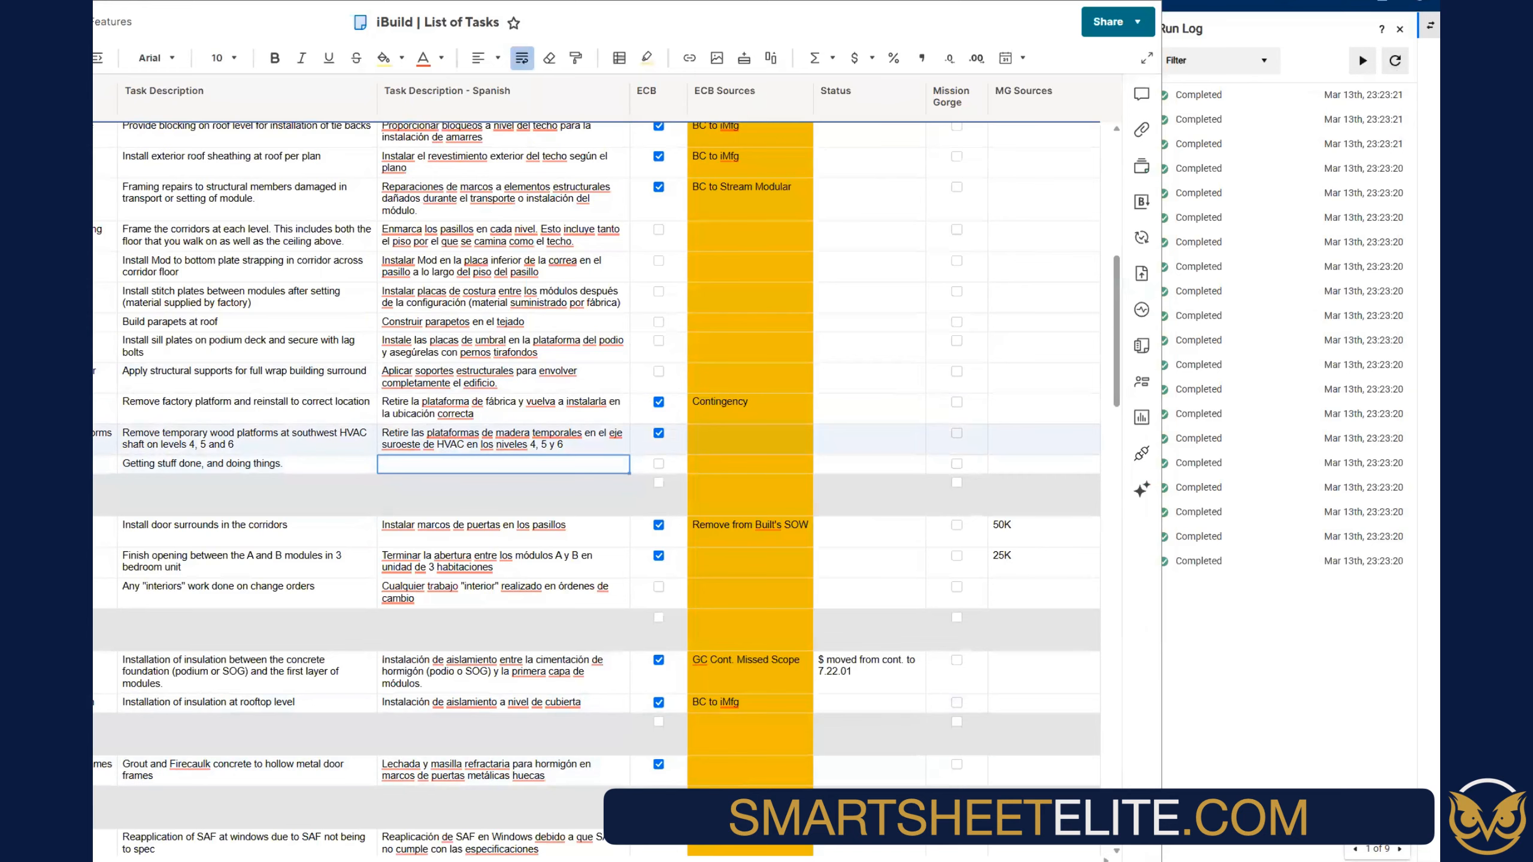
{"action": "key", "text": "F5"}
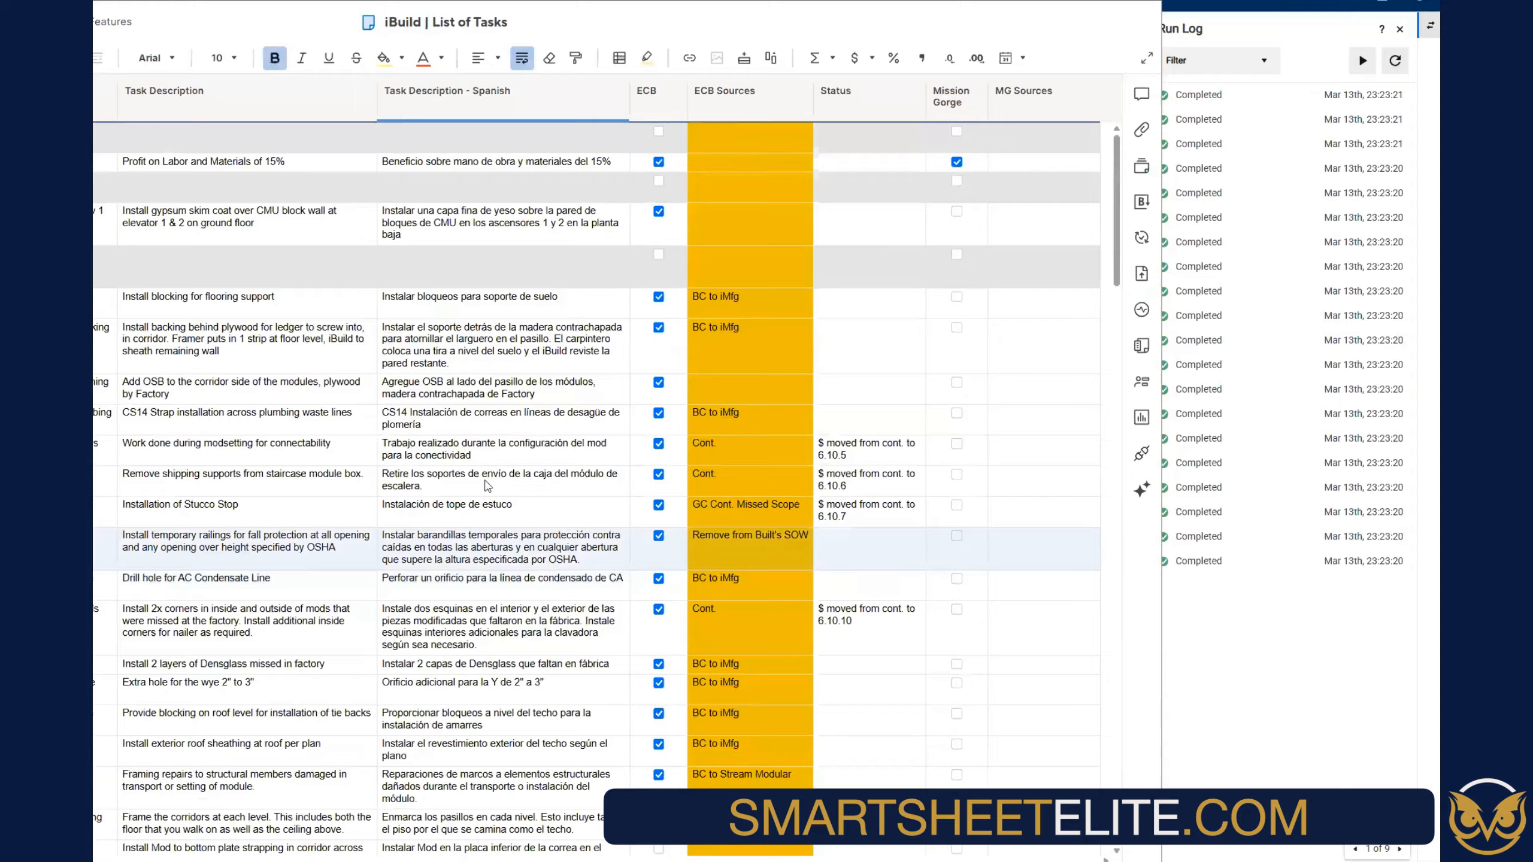
{"action": "scroll", "coordinate": [485, 482], "scroll_direction": "down", "scroll_amount": 10}
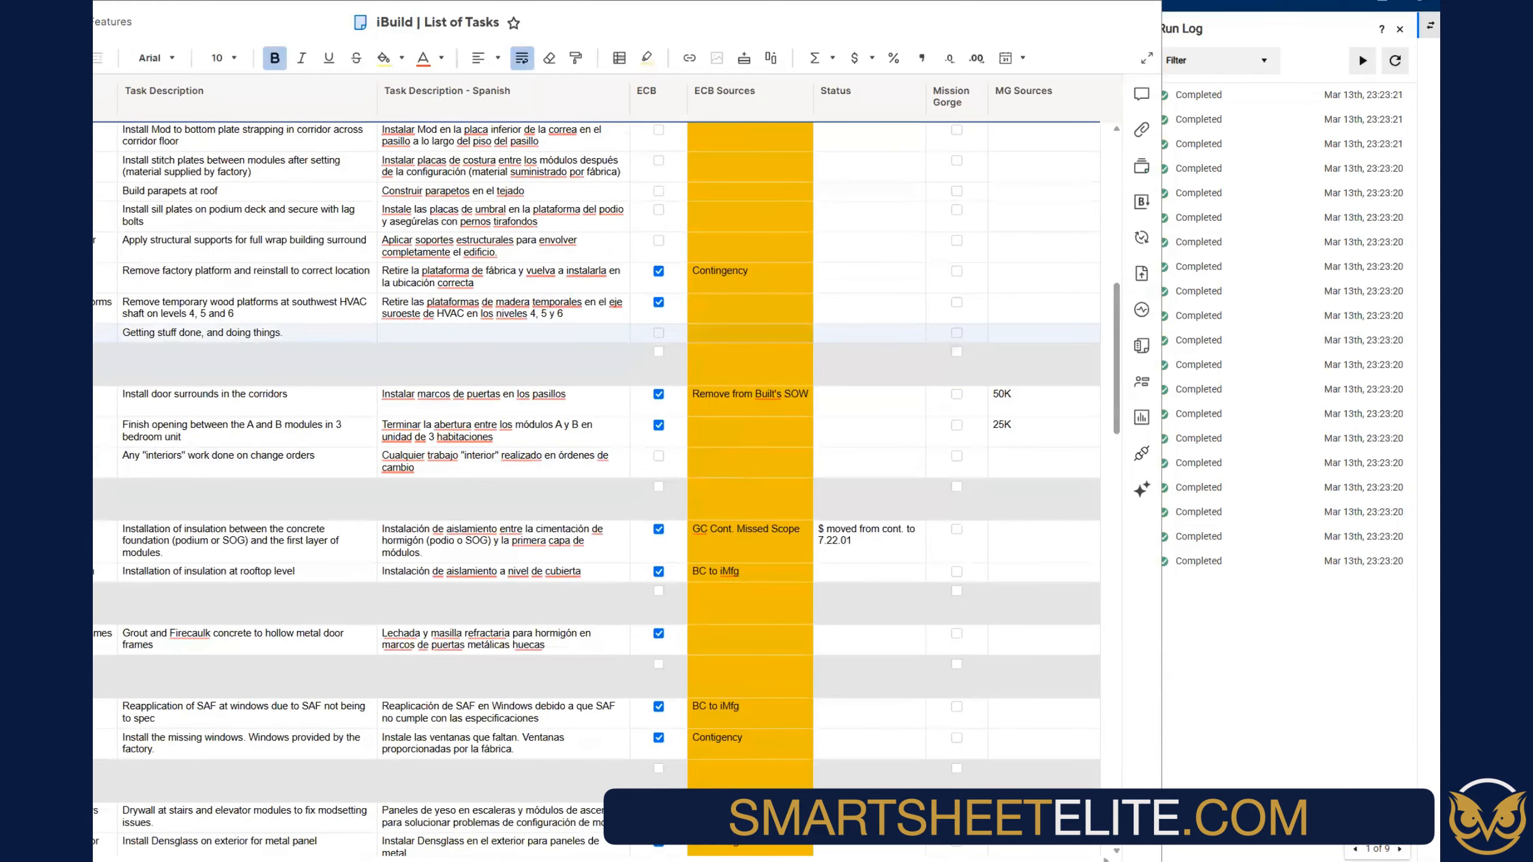
{"action": "left_click", "coordinate": [1393, 60]}
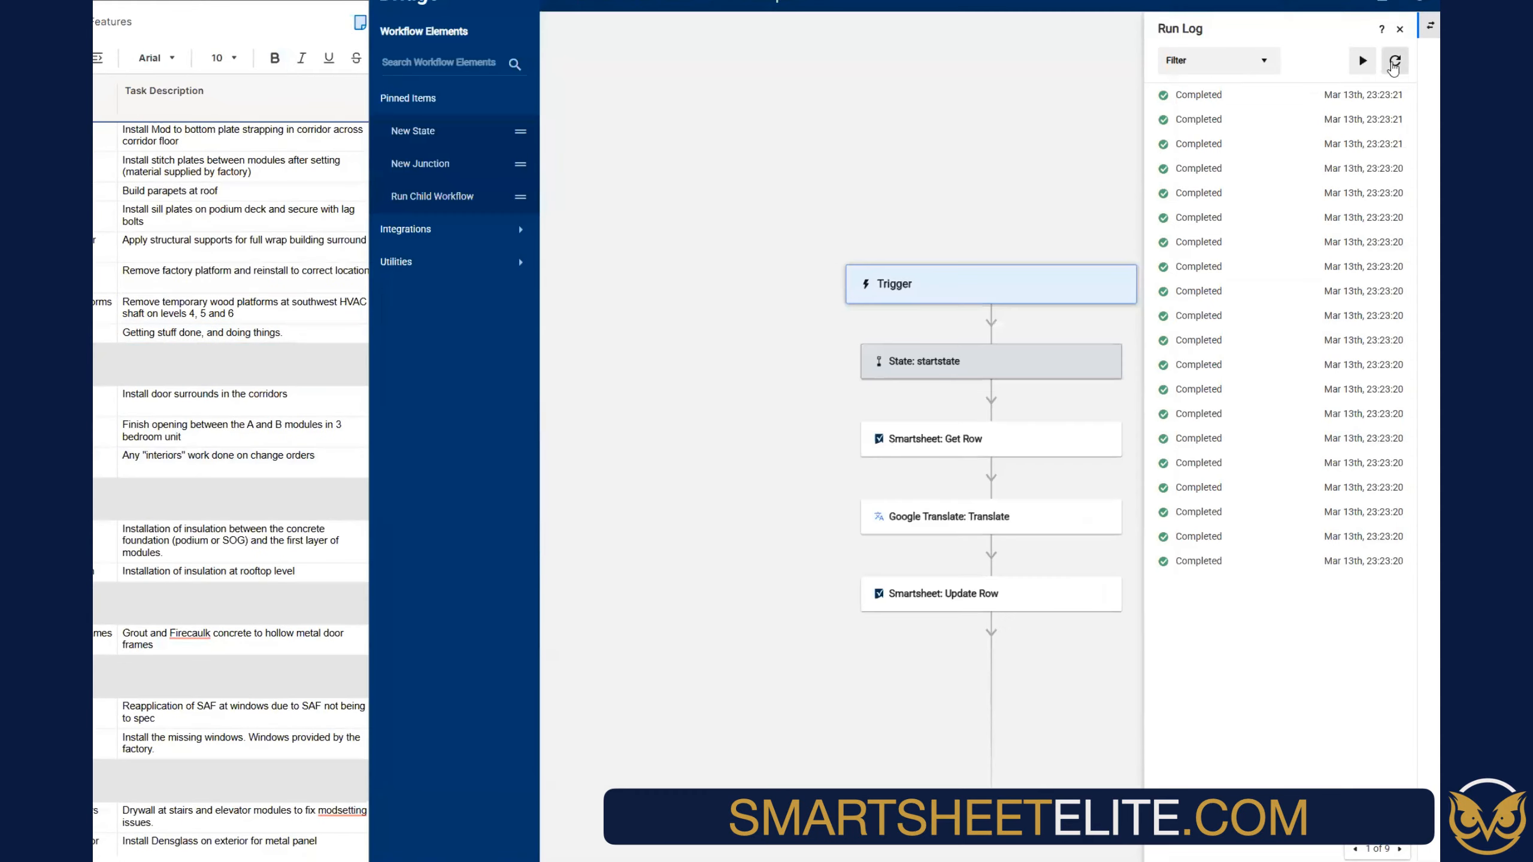
Back in the sheet, check the Spanish translation of "Getting stuff done, and doing things." and delete that test row
{"action": "left_click", "coordinate": [242, 364]}
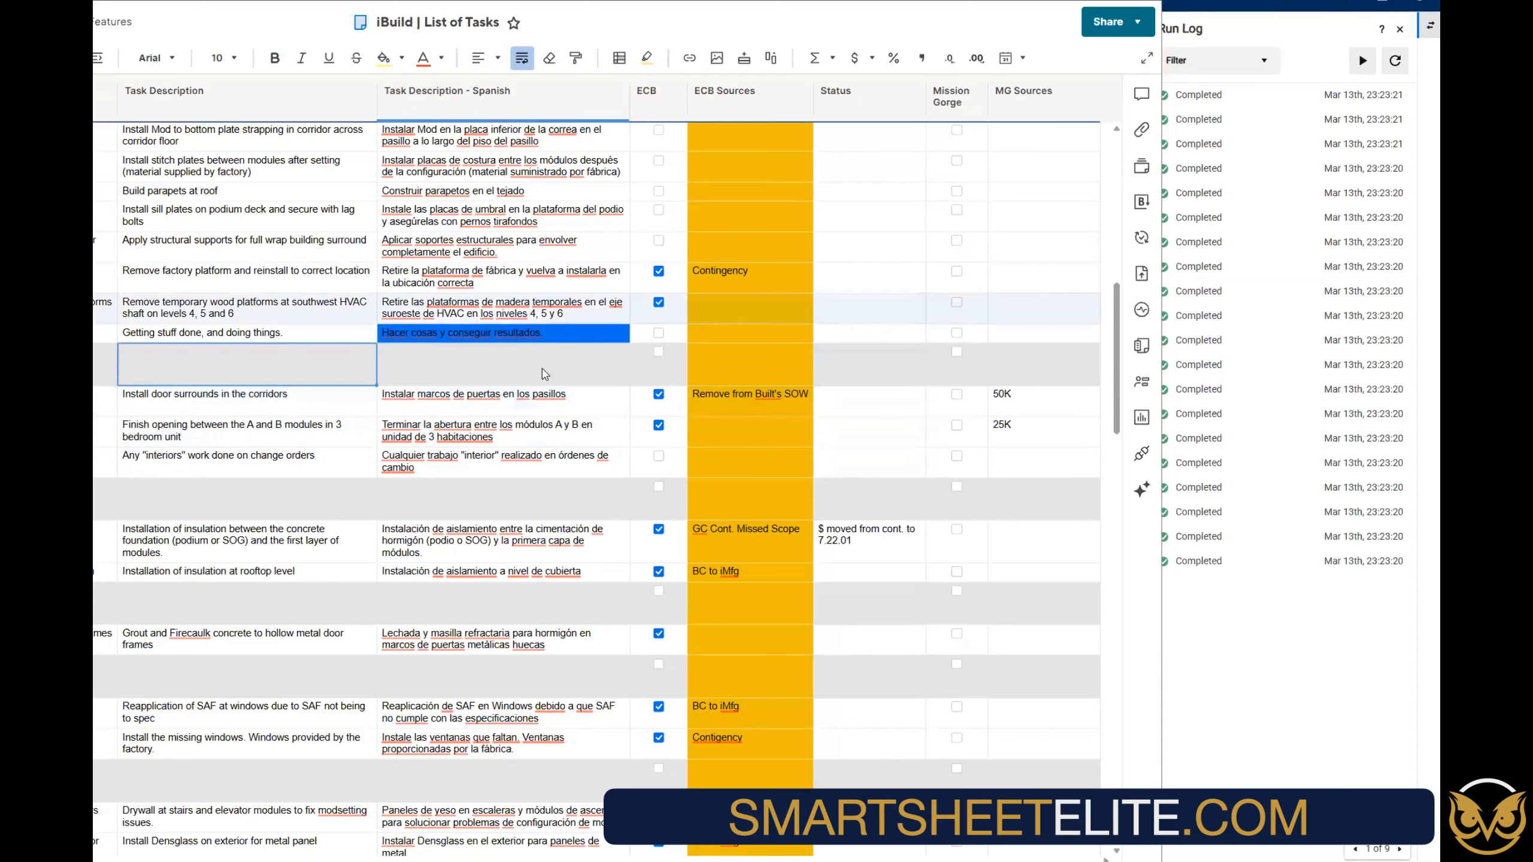
{"action": "left_click", "coordinate": [567, 365]}
{"action": "left_click", "coordinate": [567, 337]}
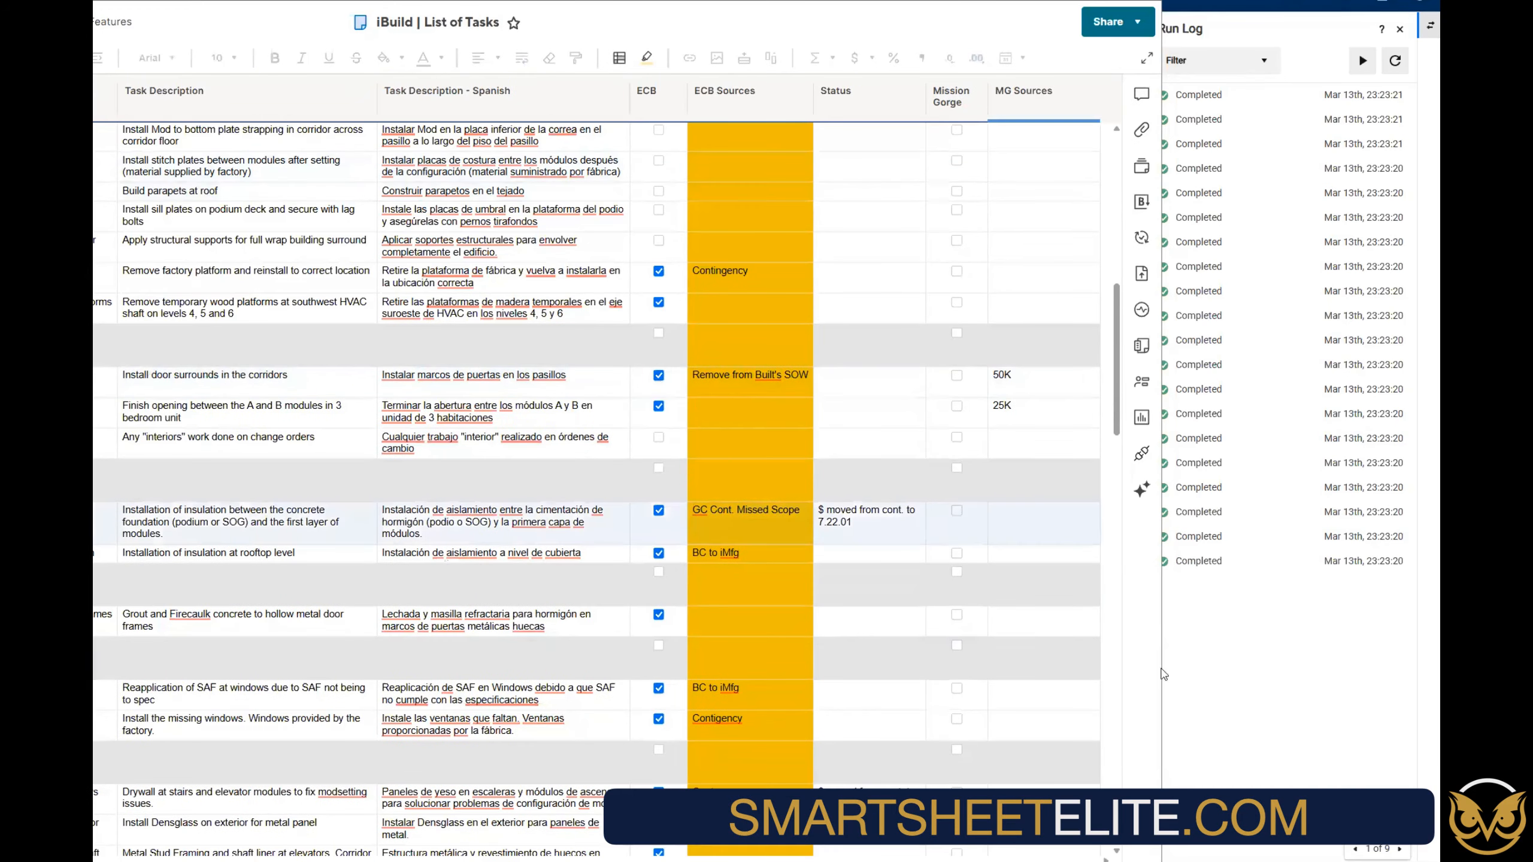
Switch back to the Bridge workflow and view its Run Log
{"action": "left_click", "coordinate": [1163, 674]}
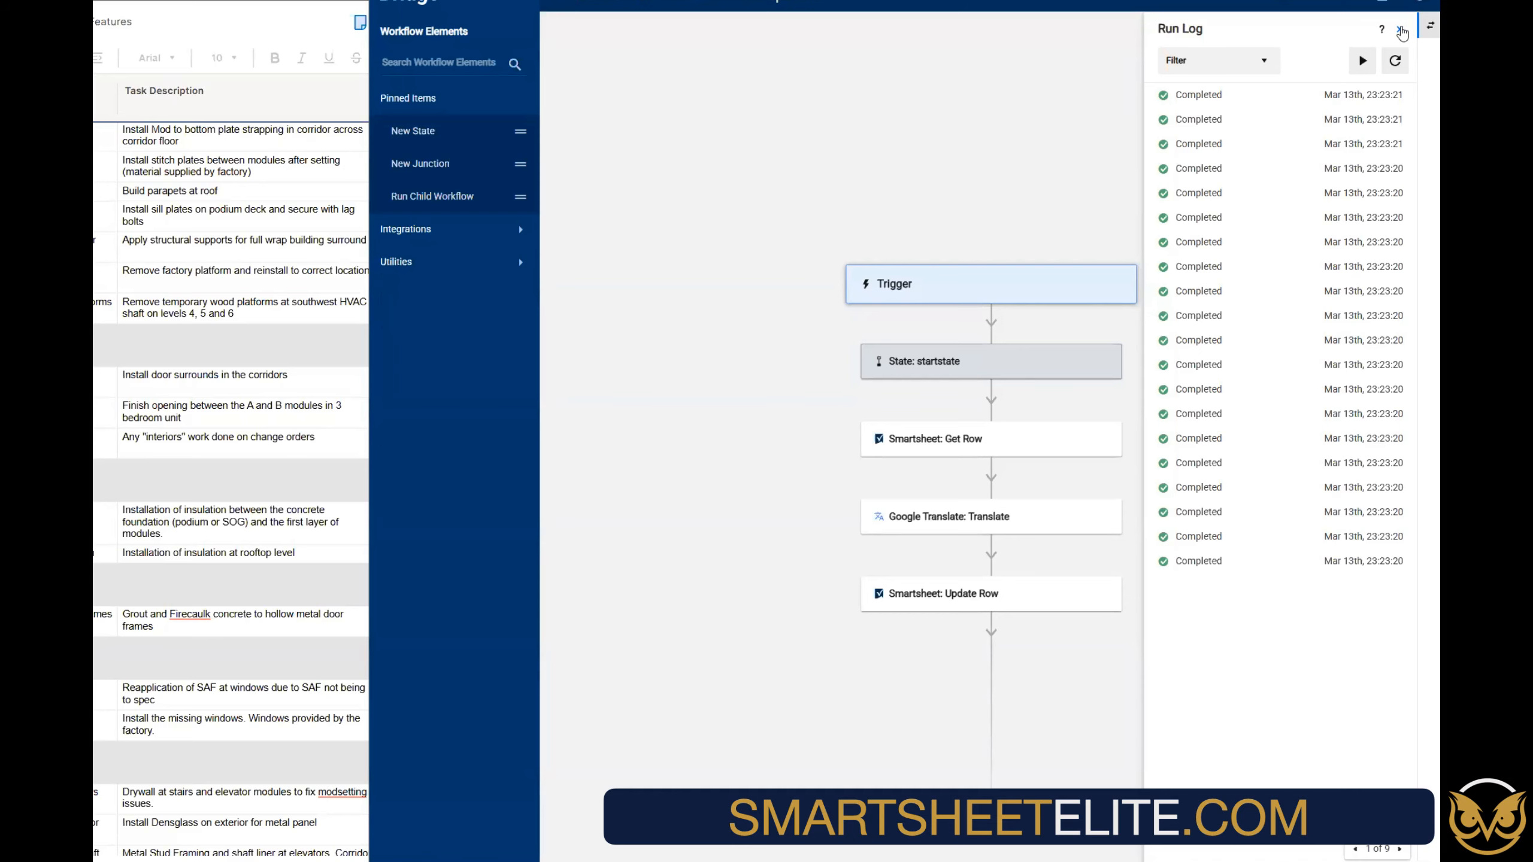
{"action": "left_click", "coordinate": [1157, 120]}
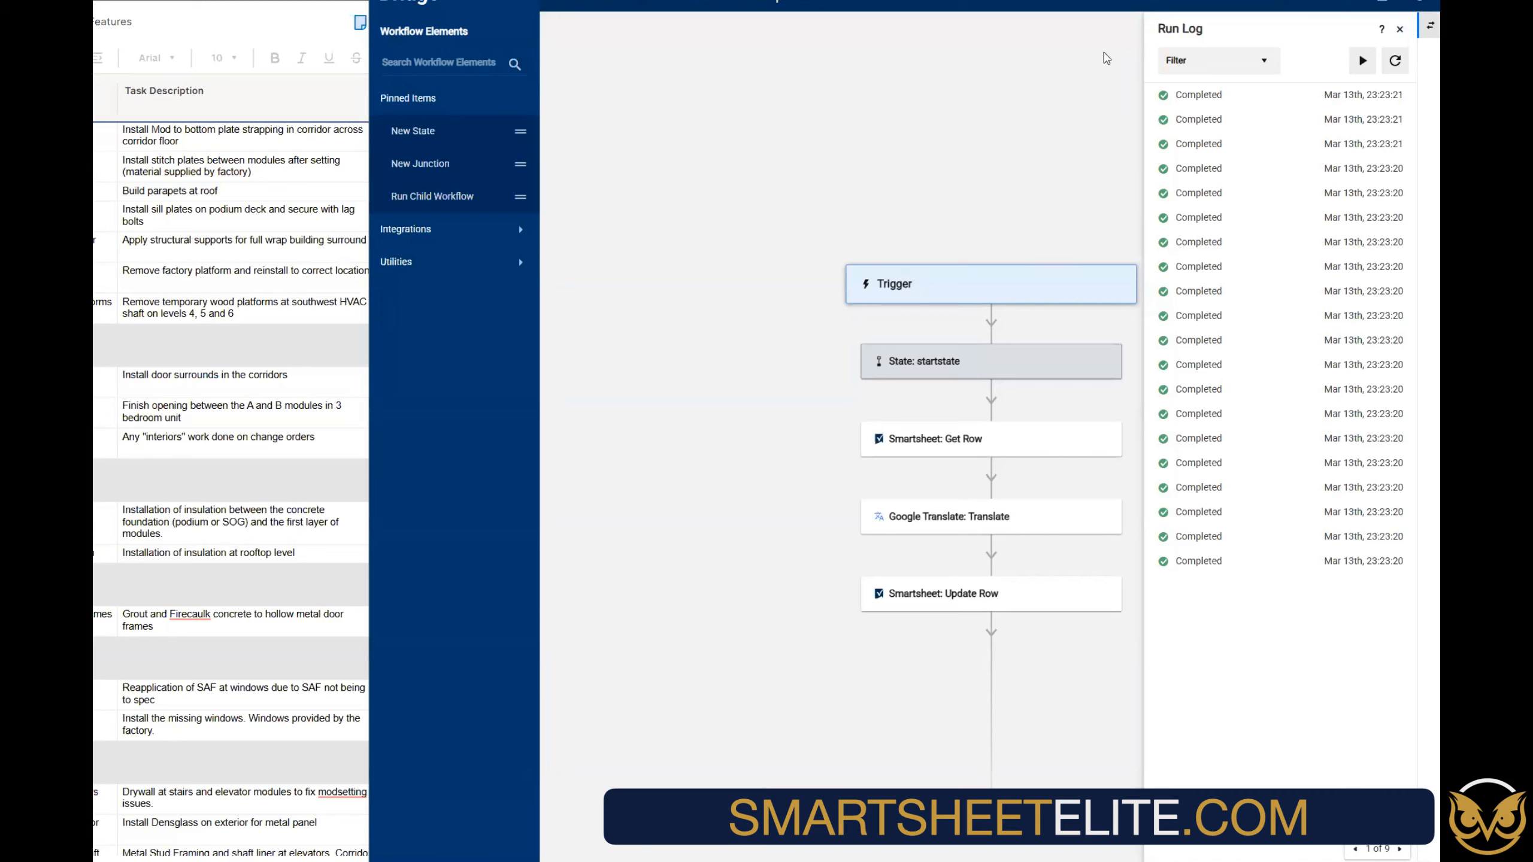